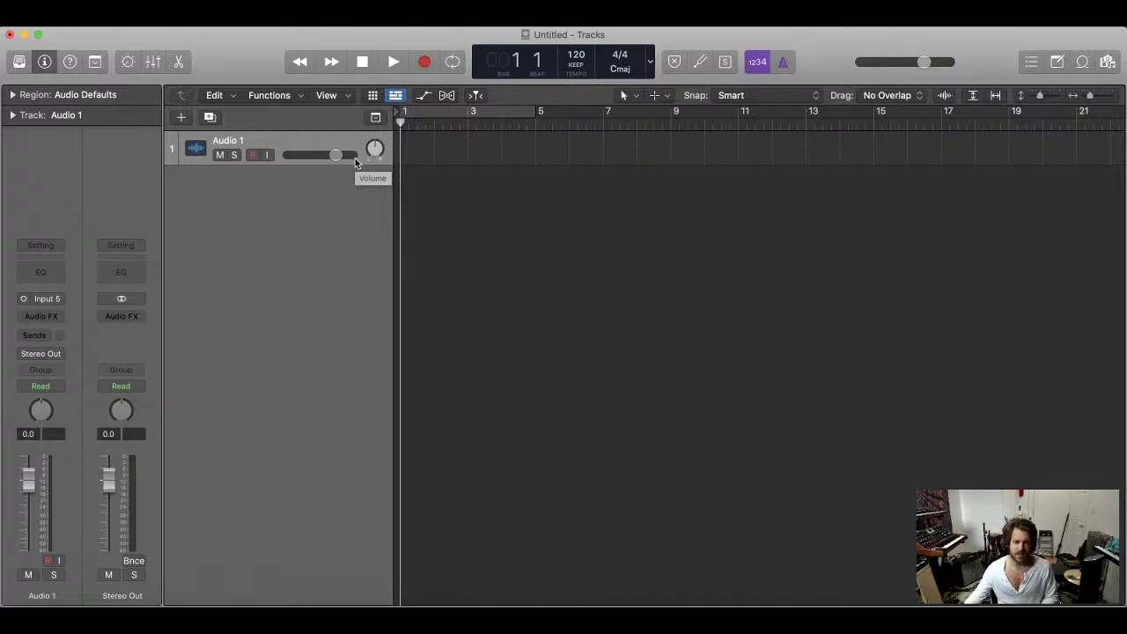
pyautogui.hscroll(10, 584, 226)
pyautogui.hscroll(-10, 619, 218)
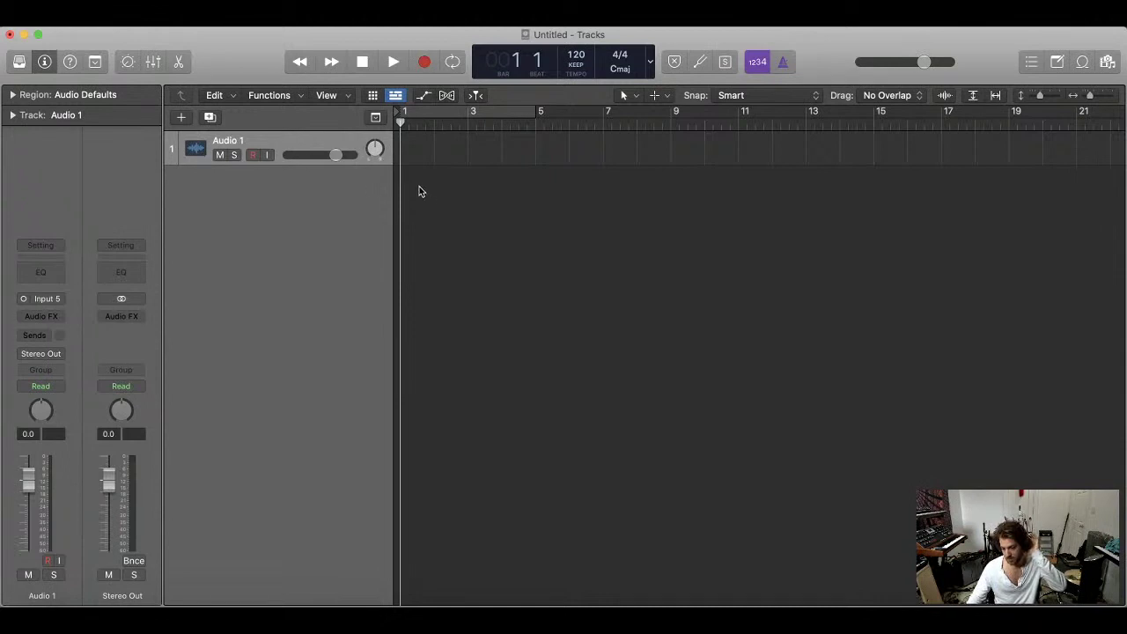
# - Create one software instrument track with a stereo Sampler (Multi-Sample) instrument and hide the sound library
pyautogui.click(181, 116)
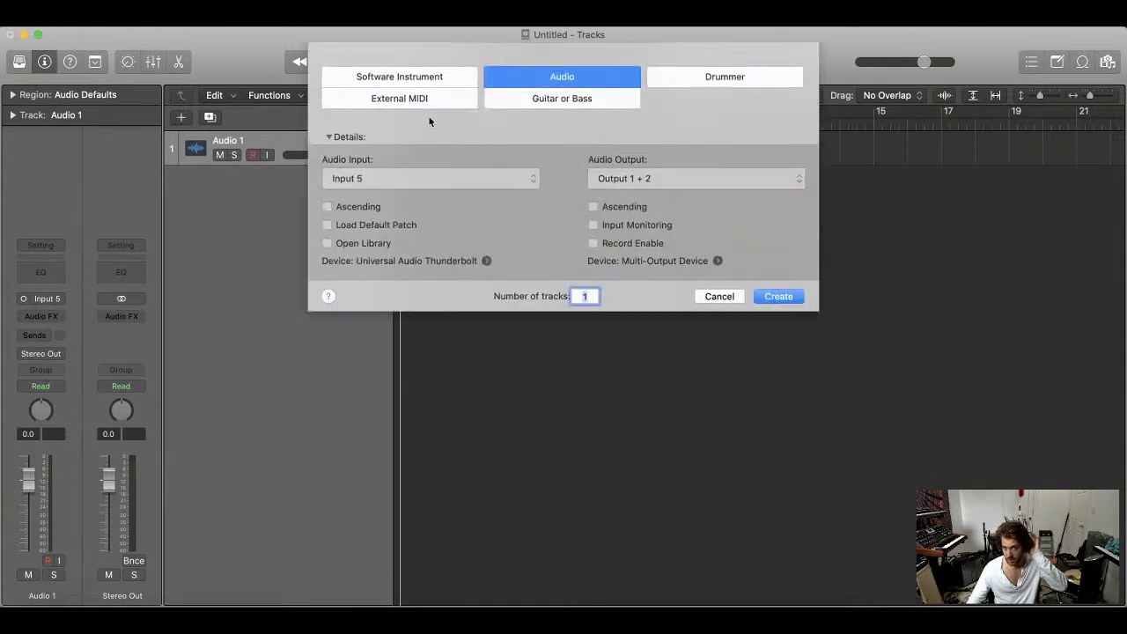
pyautogui.click(405, 78)
pyautogui.click(396, 179)
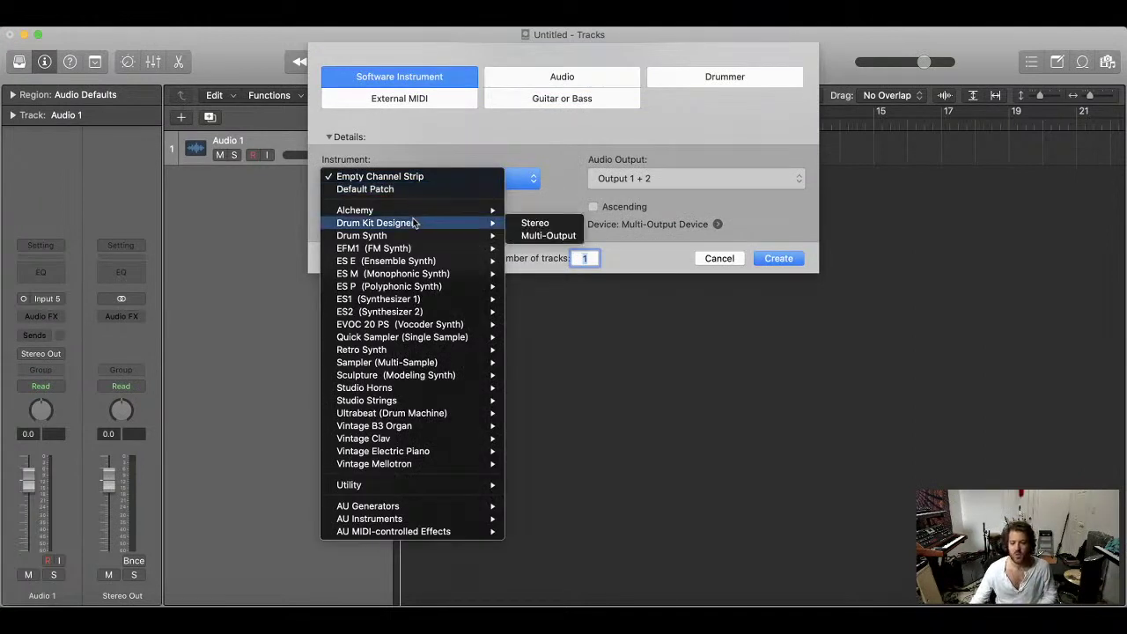
pyautogui.moveTo(451, 363)
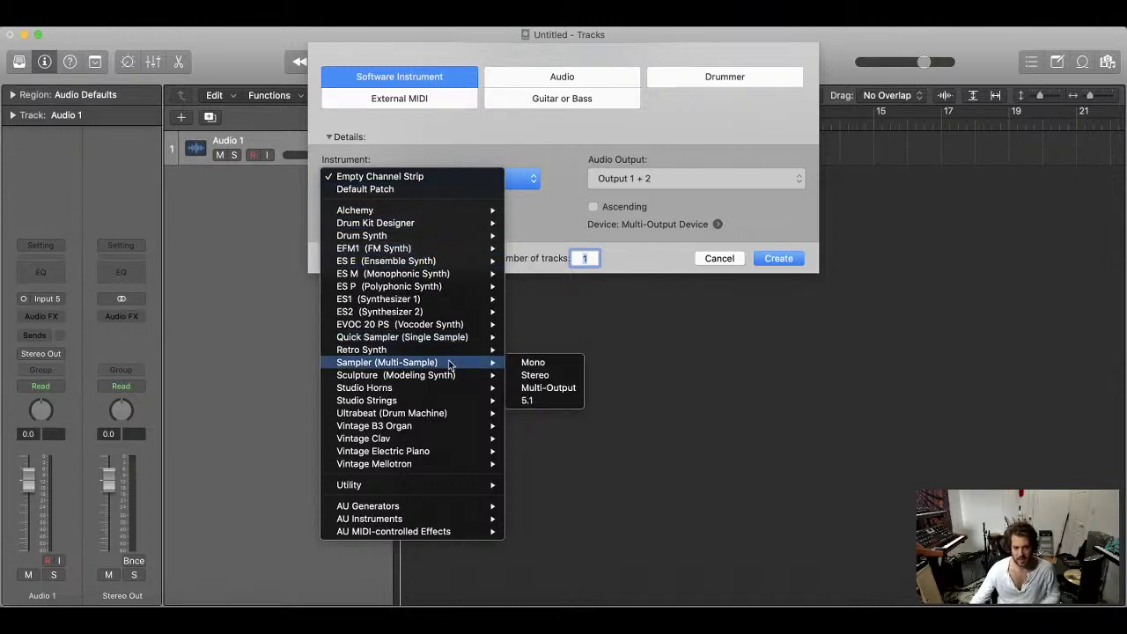
pyautogui.click(535, 375)
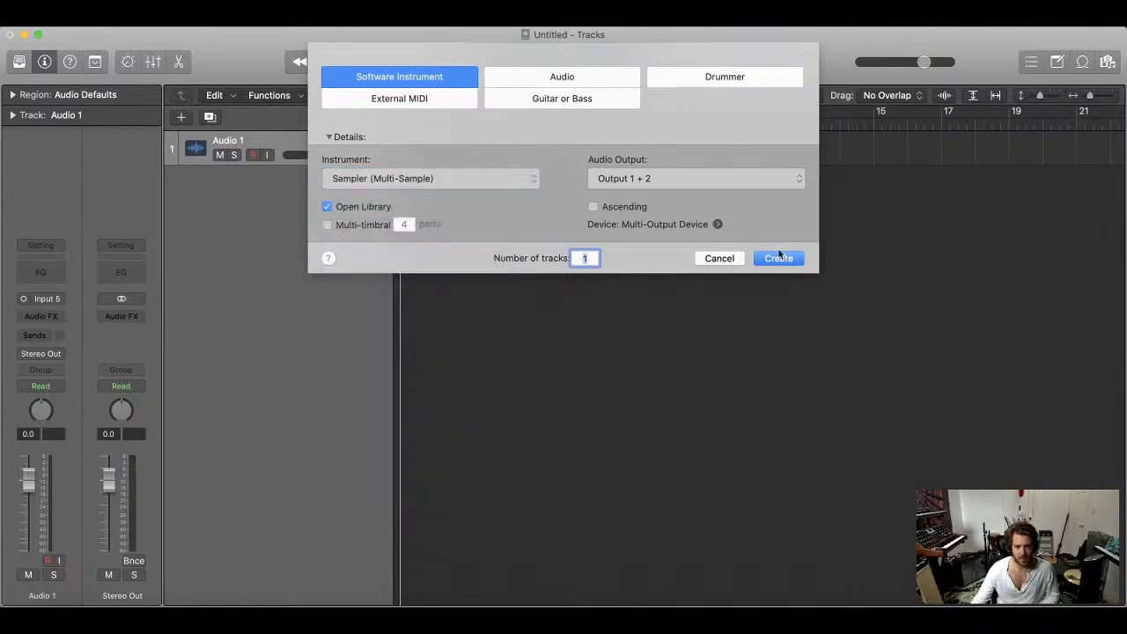
pyautogui.click(778, 258)
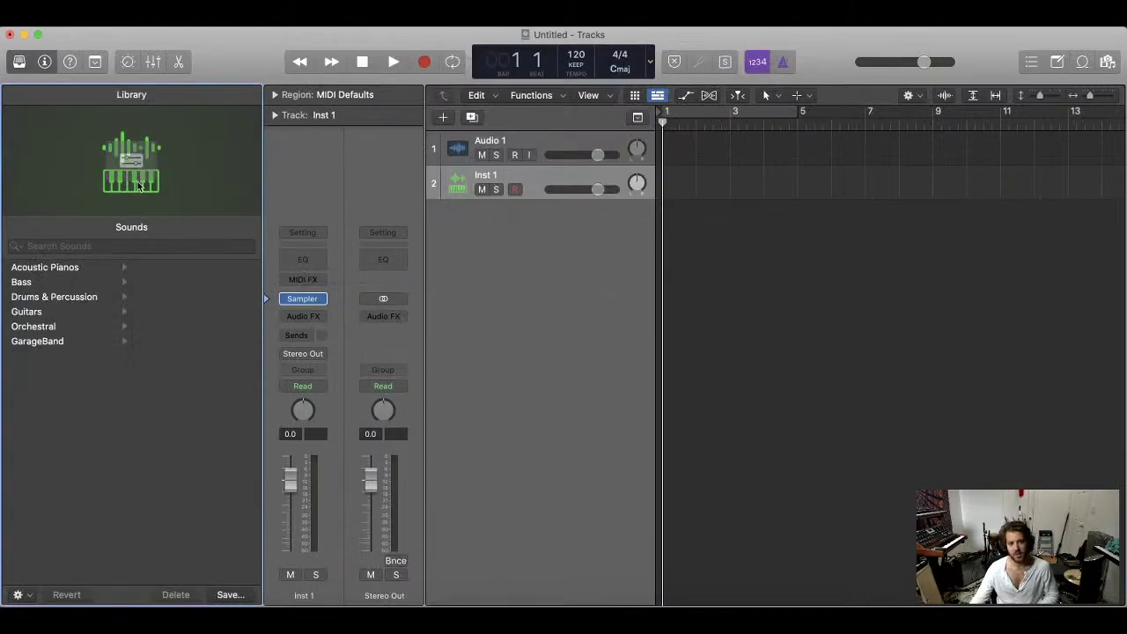
pyautogui.press('y')
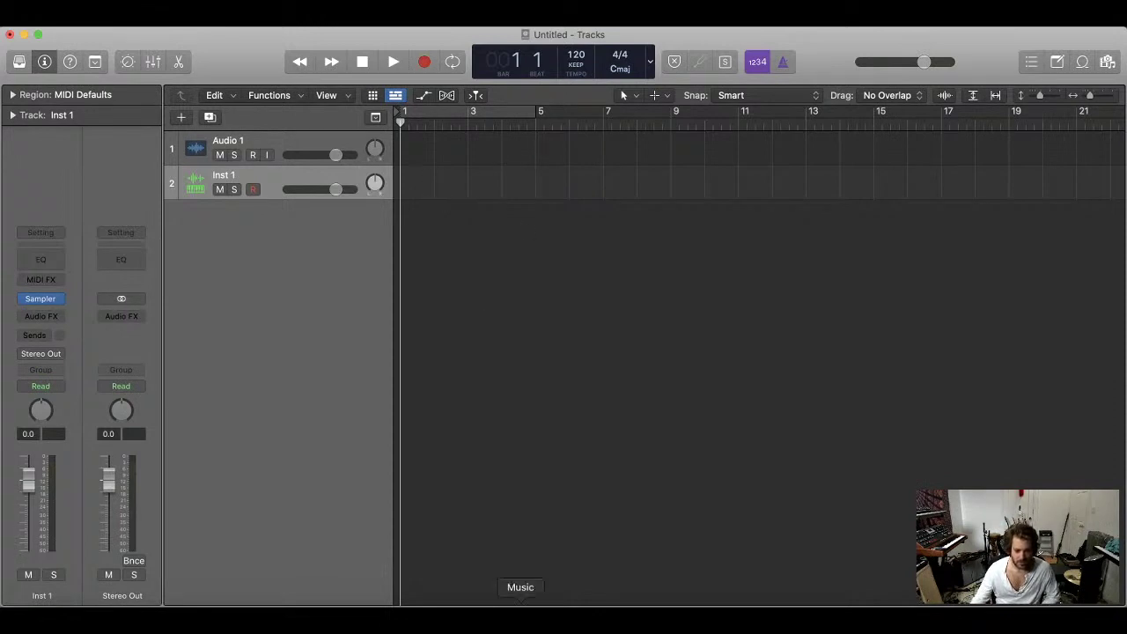
# - Switch to the Music app, list all songs in the library and look through them for tracks to download
pyautogui.click(521, 612)
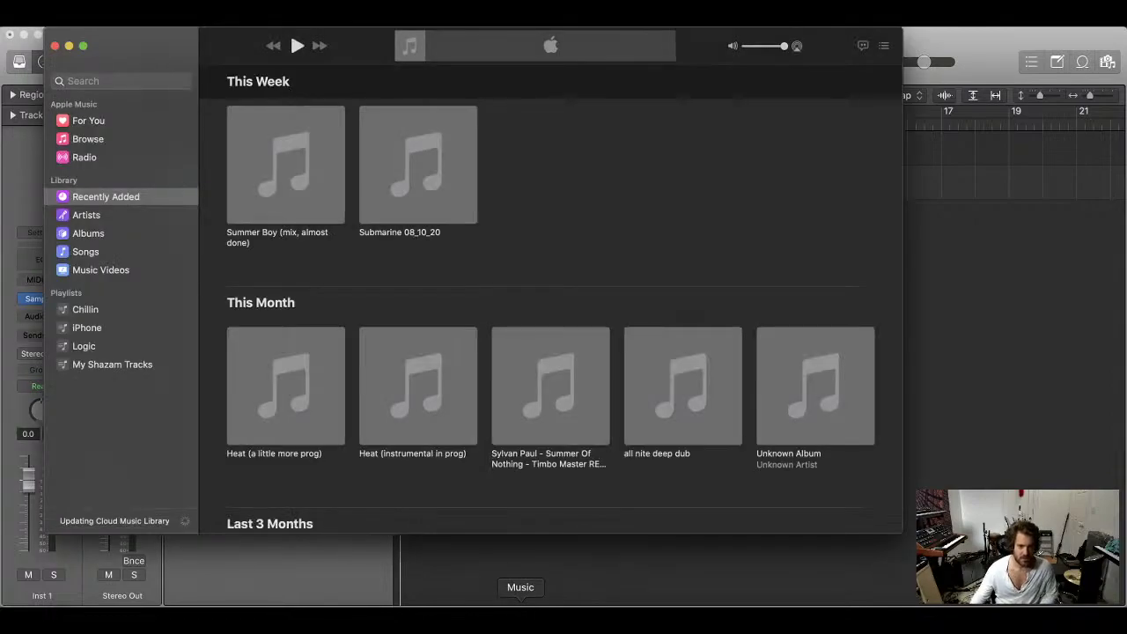
pyautogui.click(101, 256)
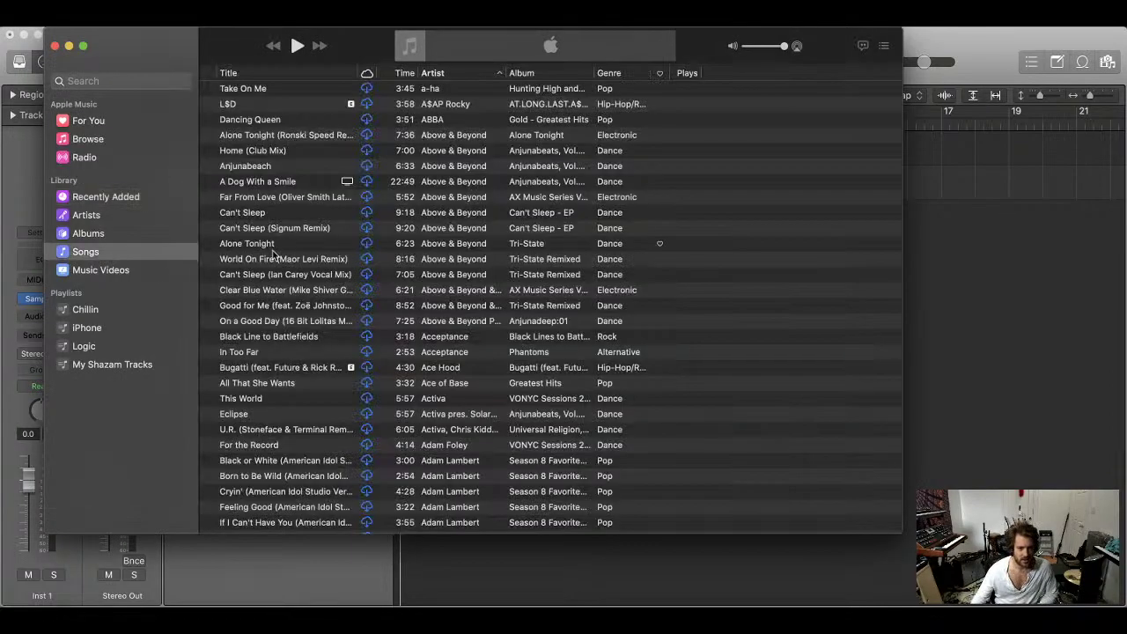
pyautogui.scroll(-15, 269, 265)
pyautogui.scroll(-20, 268, 264)
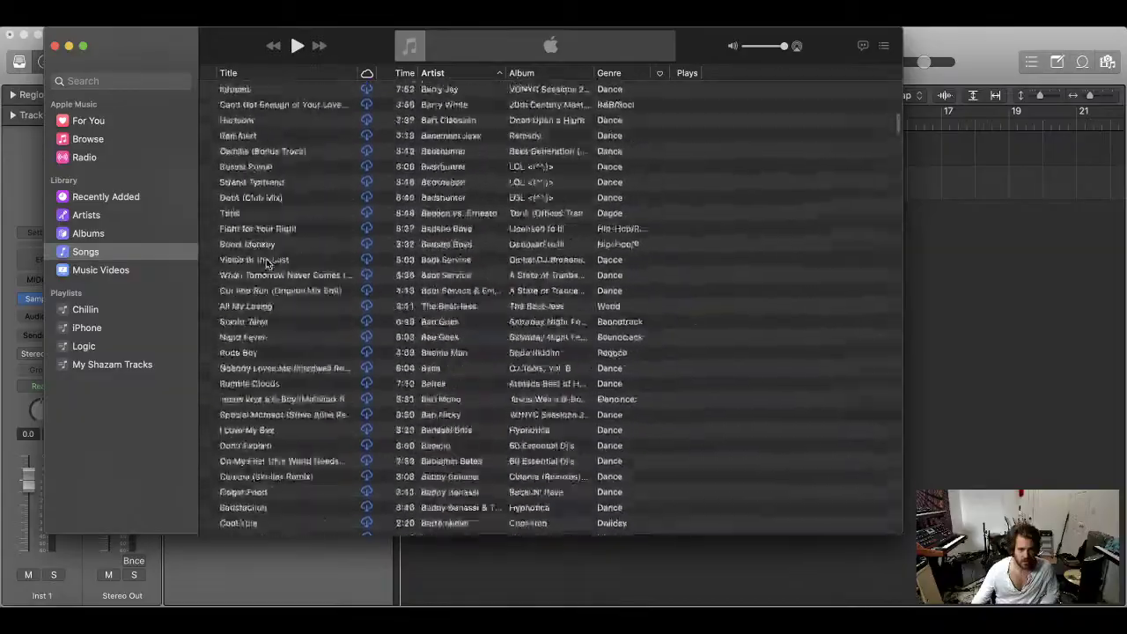
pyautogui.scroll(-20, 268, 262)
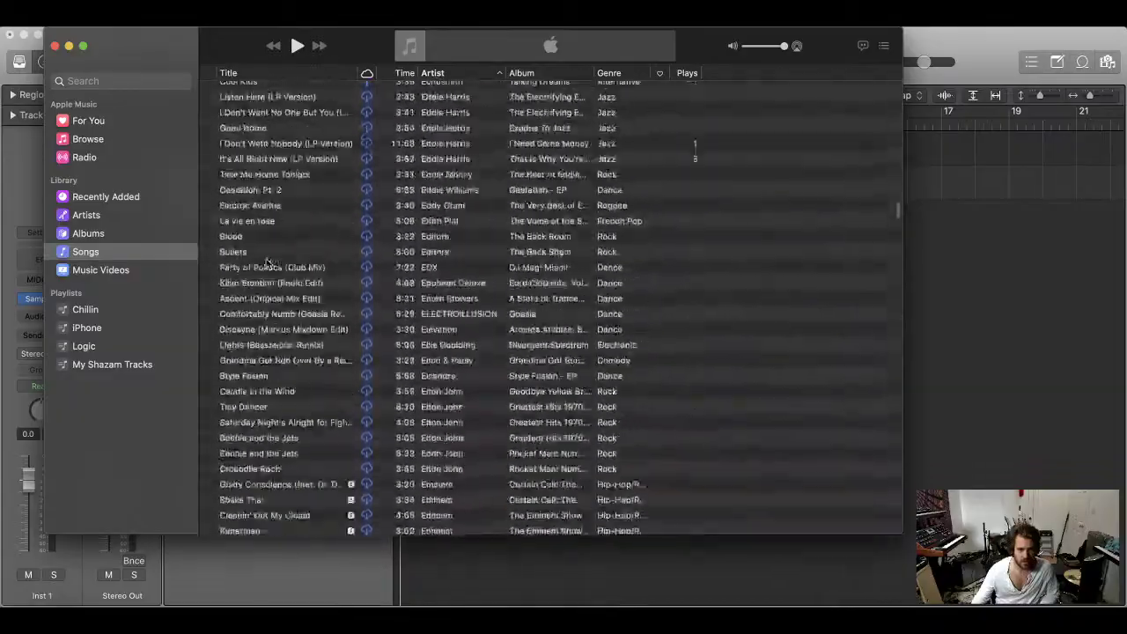
pyautogui.scroll(-20, 269, 262)
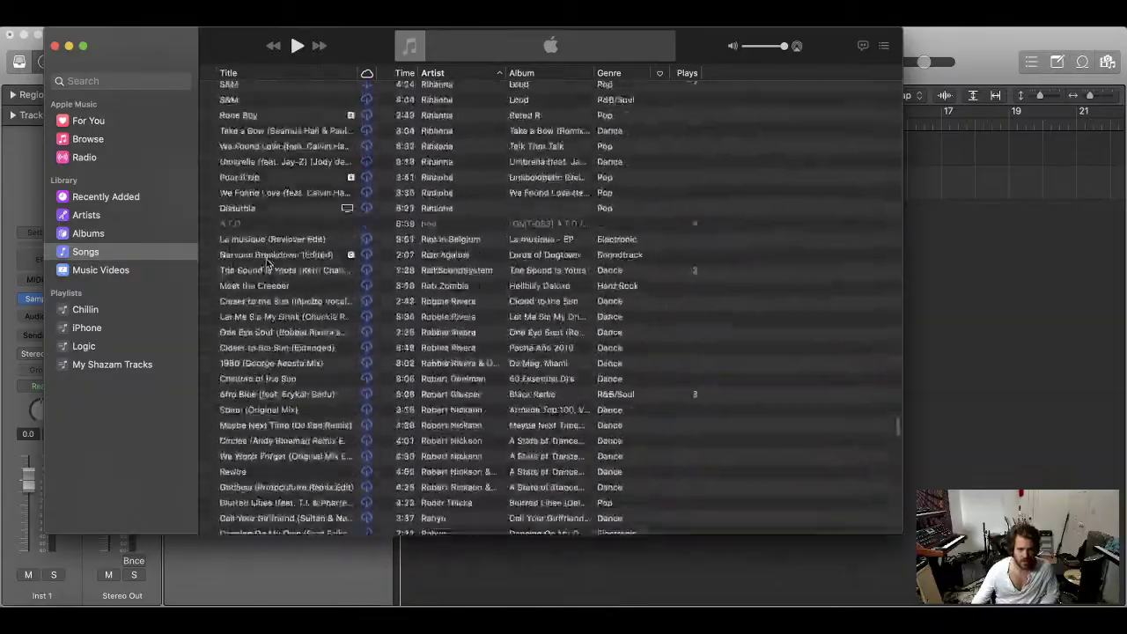
pyautogui.scroll(-20, 268, 263)
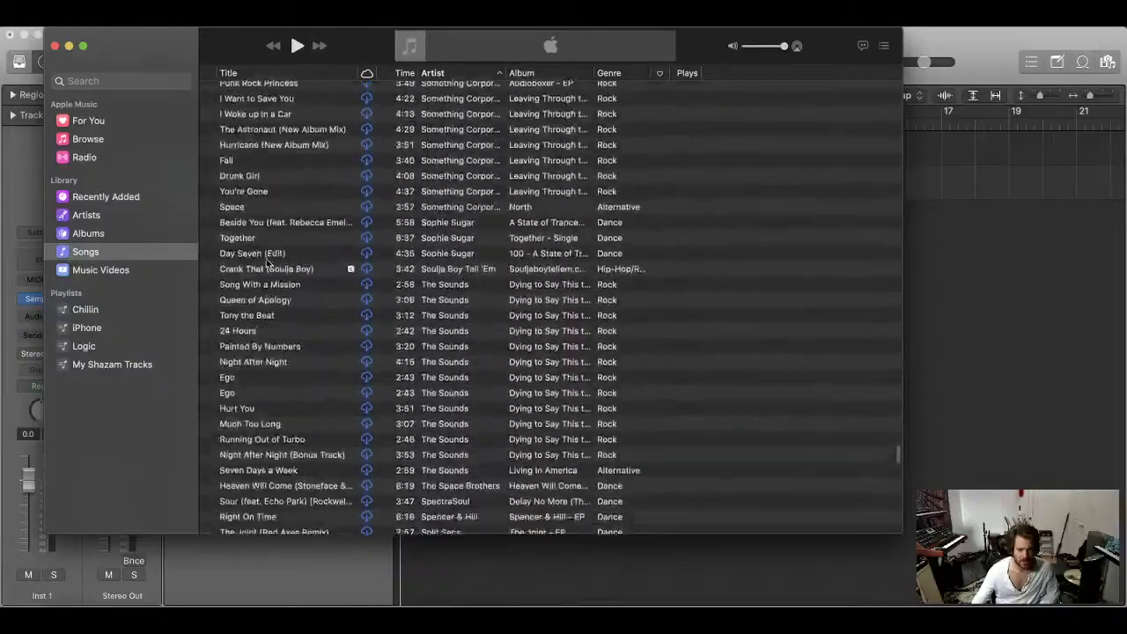
pyautogui.scroll(-20, 269, 262)
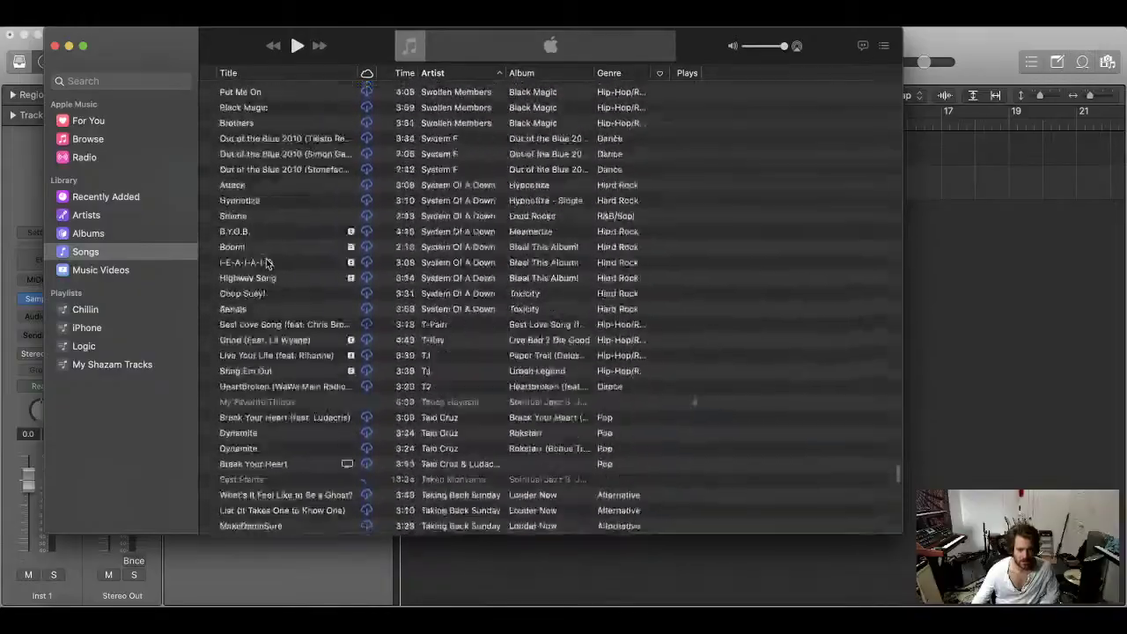
pyautogui.scroll(-15, 269, 263)
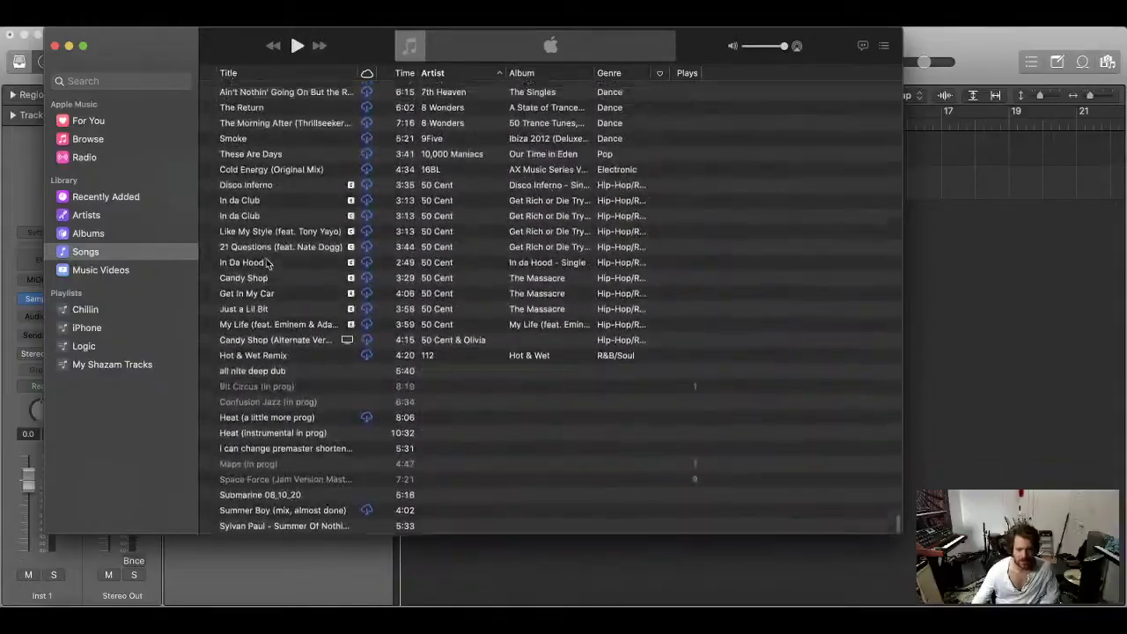
pyautogui.moveTo(264, 265)
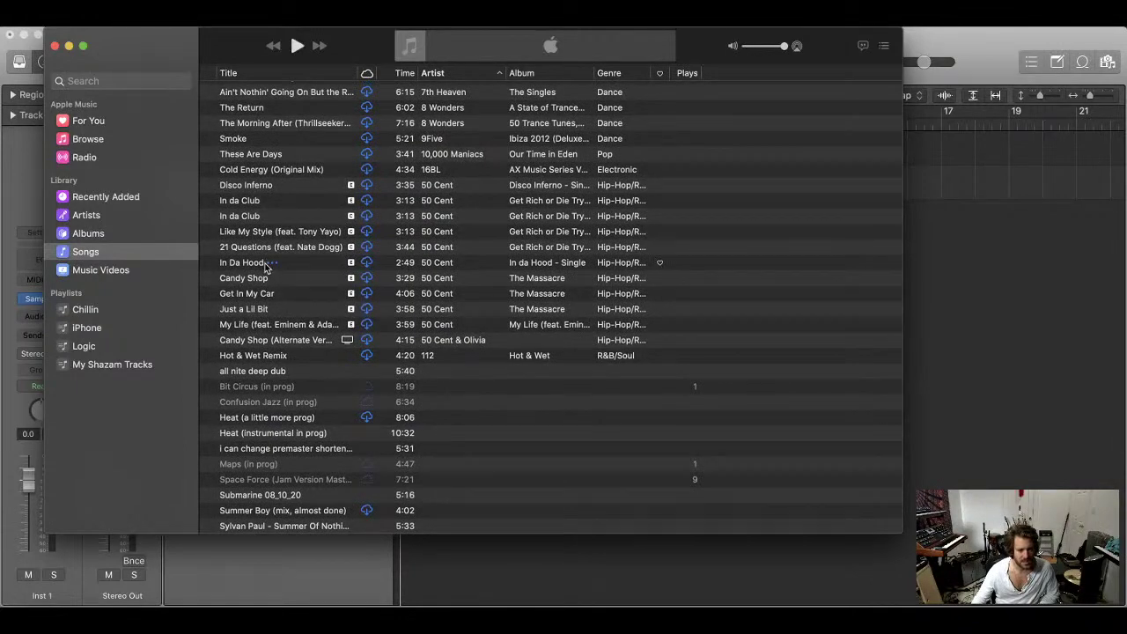
pyautogui.scroll(-20, 264, 267)
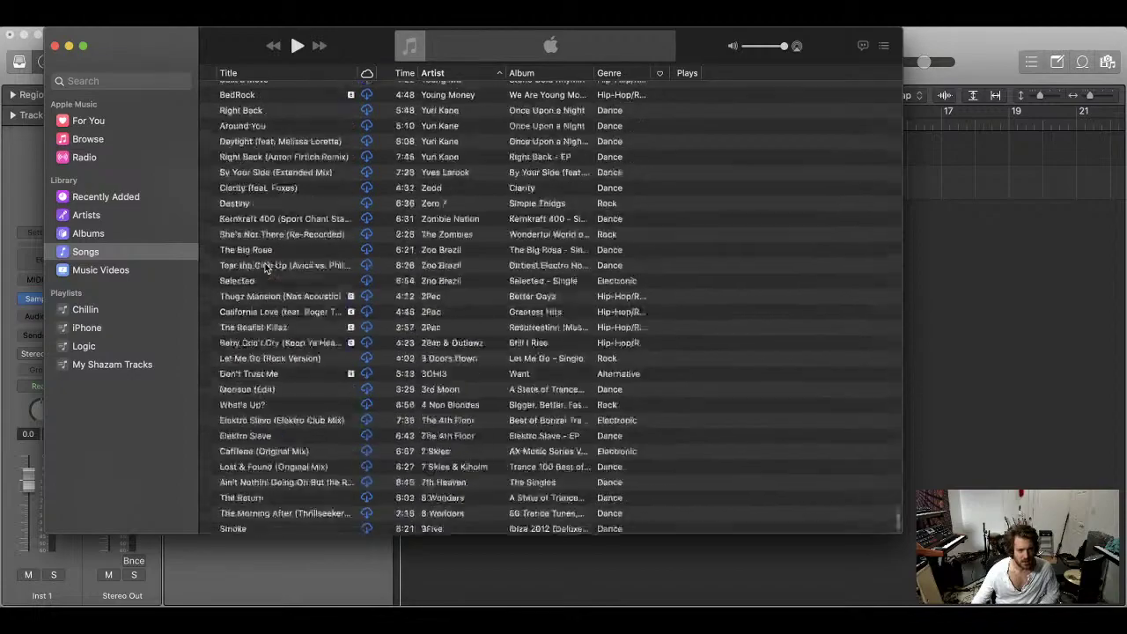
pyautogui.scroll(20, 264, 267)
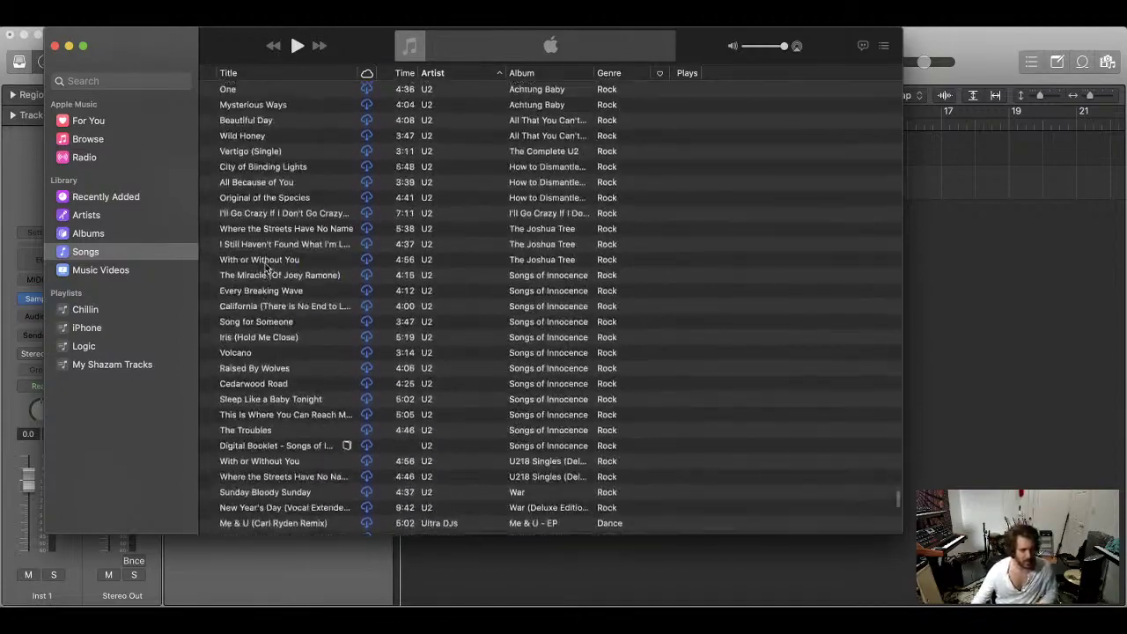
pyautogui.scroll(10, 264, 267)
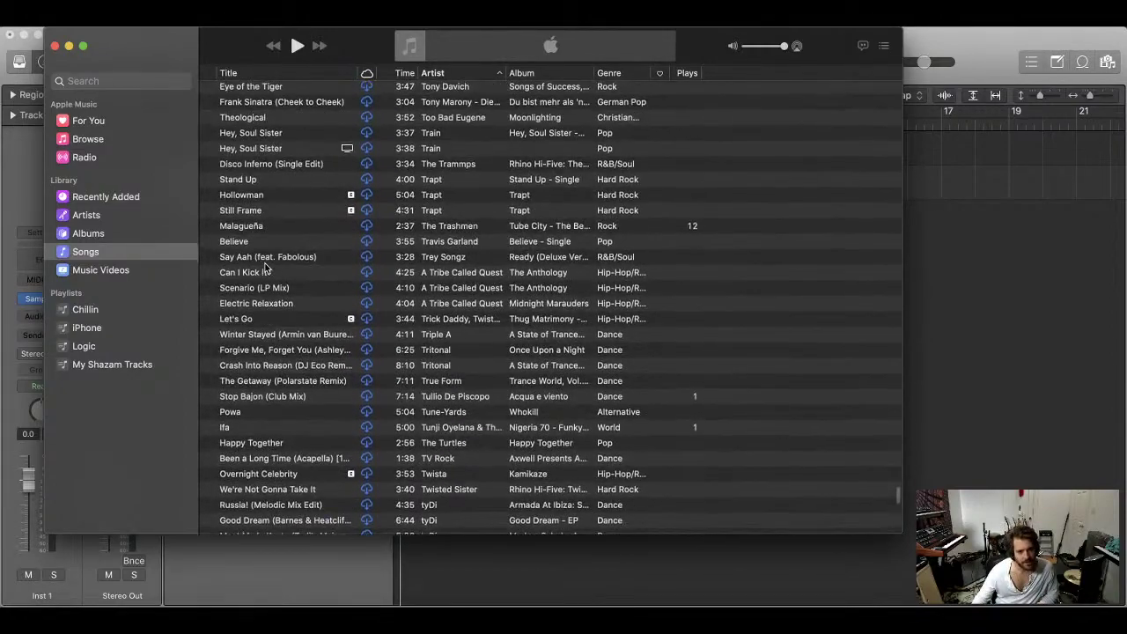
# - Download the songs Stop Bajon (Club Mix), Ifa and Malagueña from the cloud library
pyautogui.scroll(-3, 264, 267)
pyautogui.scroll(-1, 264, 267)
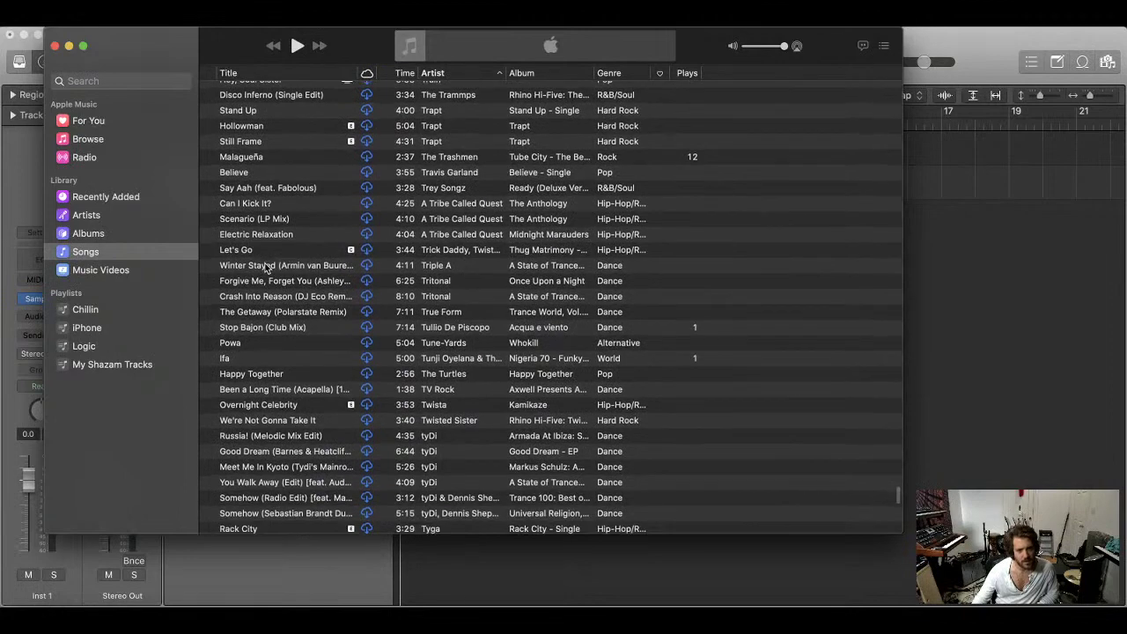
pyautogui.click(368, 328)
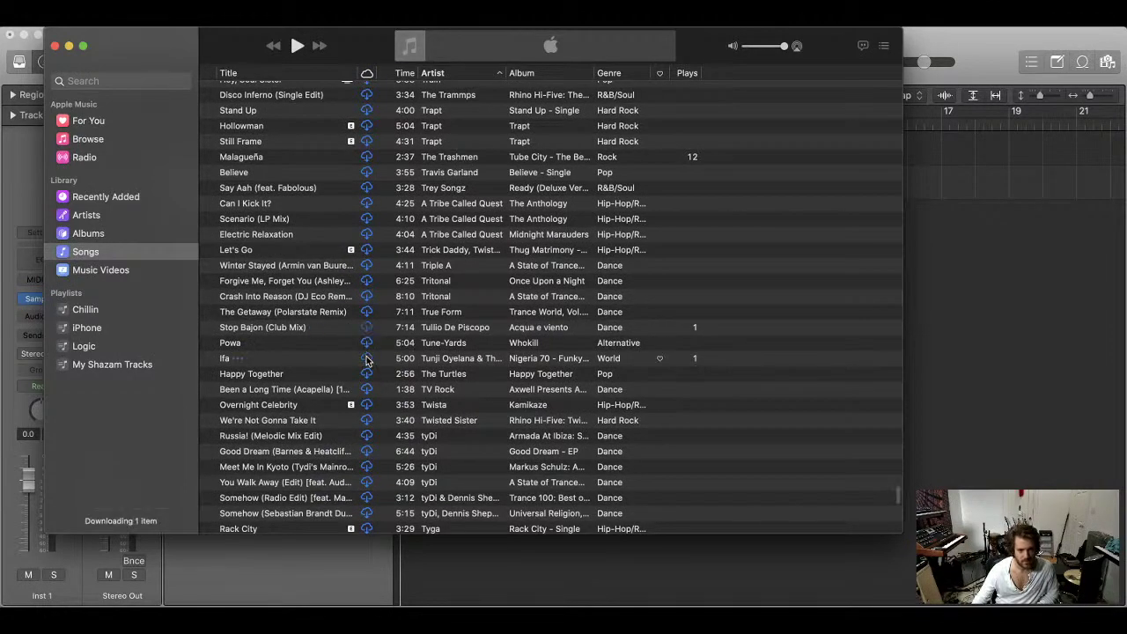
pyautogui.click(368, 359)
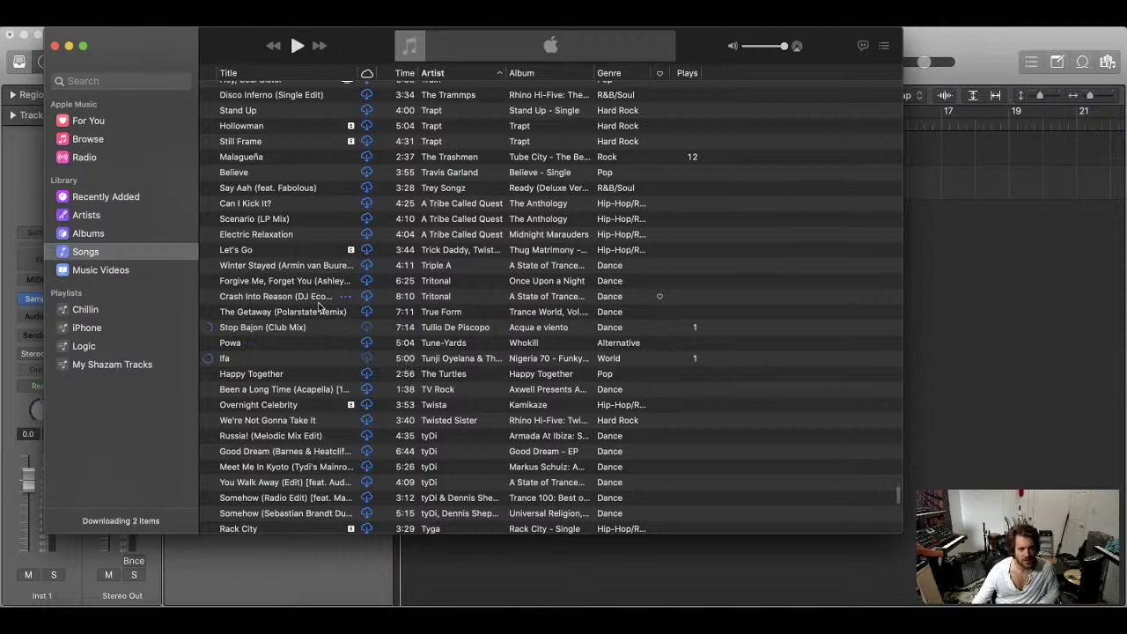
pyautogui.scroll(1, 318, 308)
pyautogui.scroll(3, 318, 304)
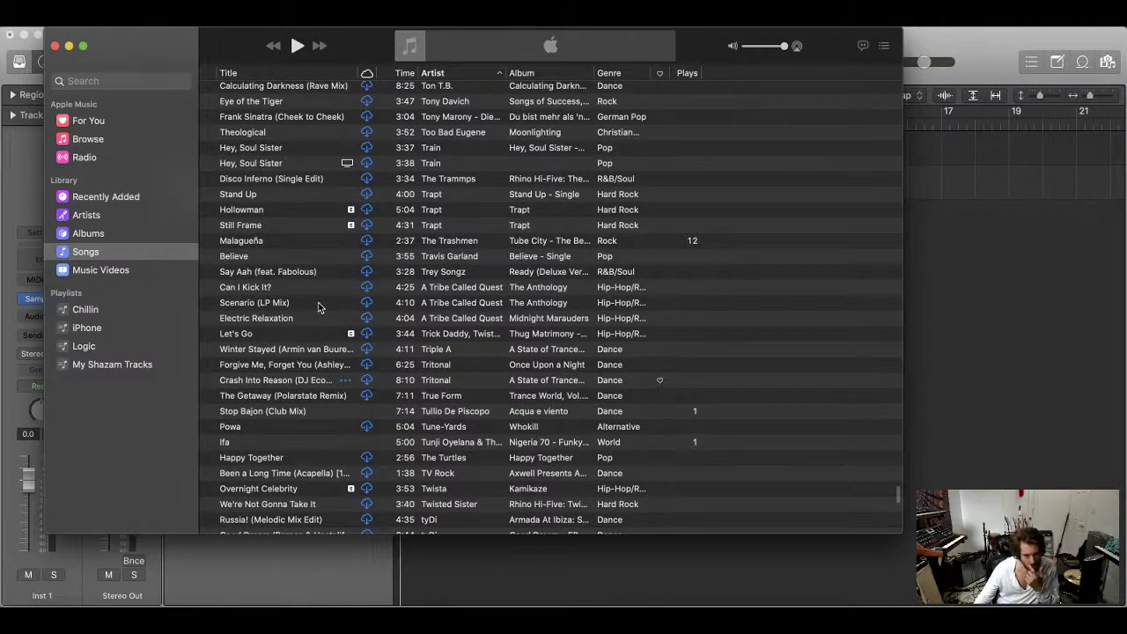
pyautogui.click(366, 243)
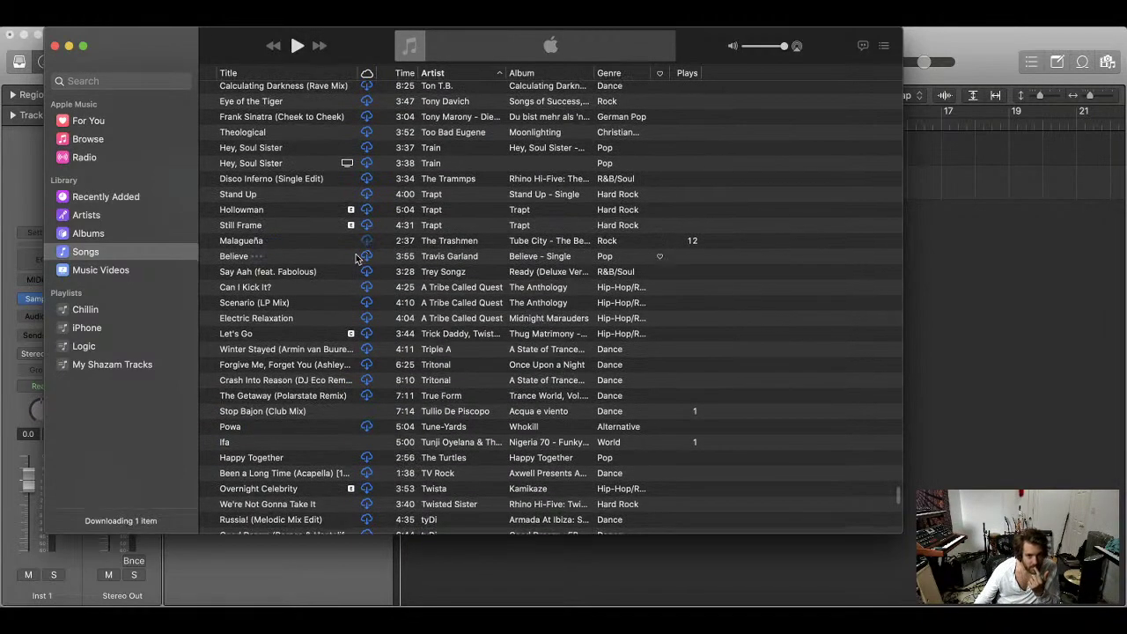
# - Look through the song library, back toward the artists starting with B, for more tracks to download
pyautogui.scroll(10, 351, 250)
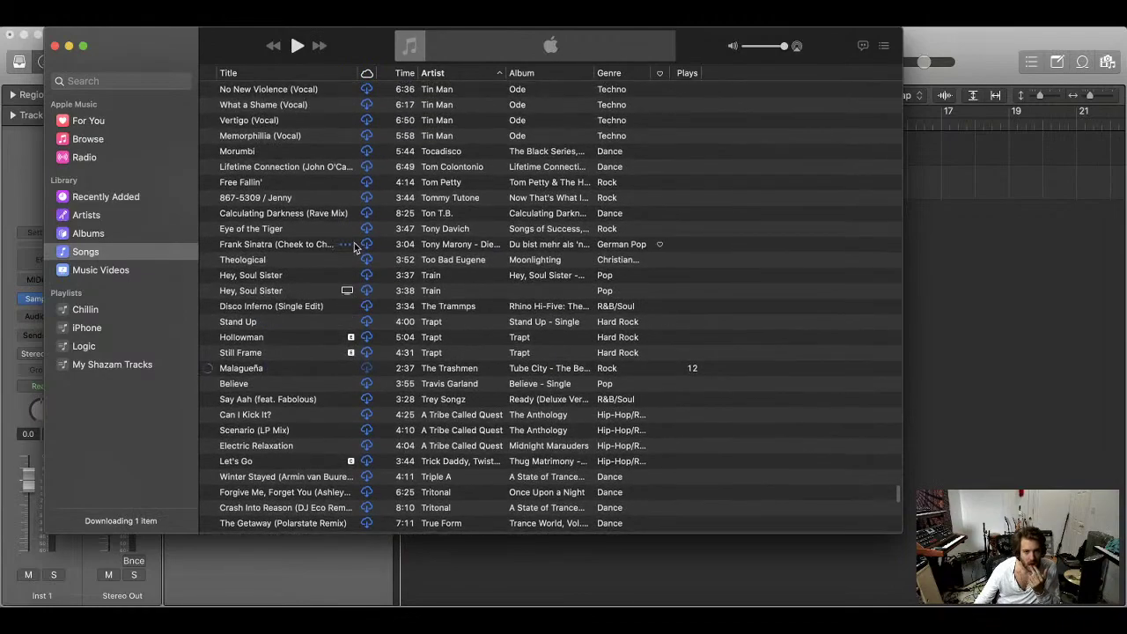
pyautogui.scroll(4, 354, 248)
pyautogui.scroll(10, 354, 246)
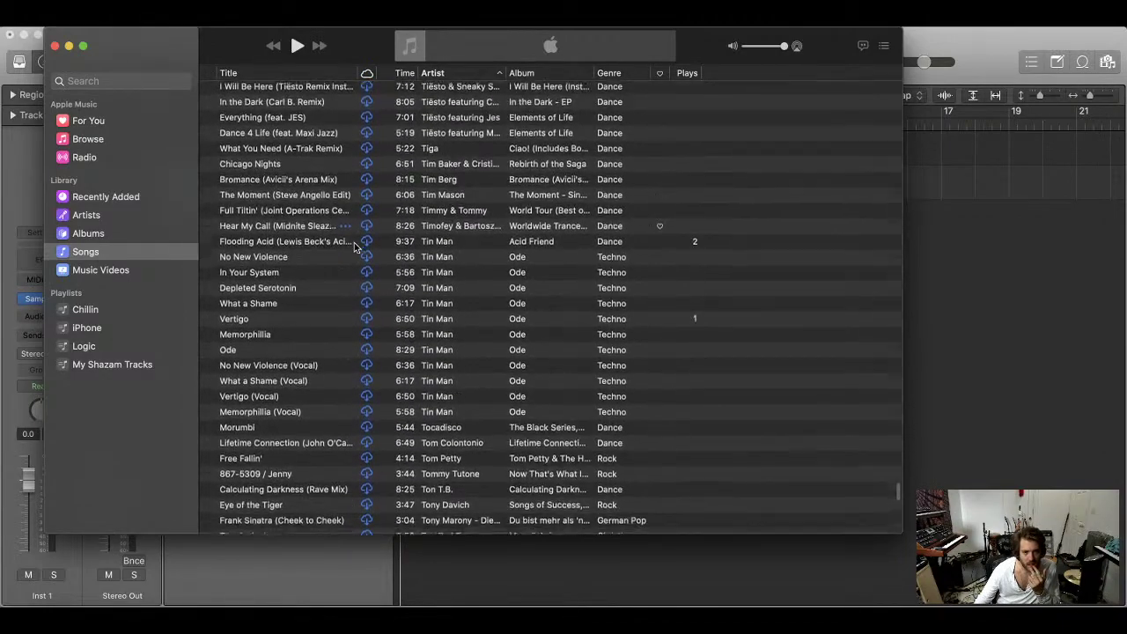
pyautogui.scroll(20, 354, 248)
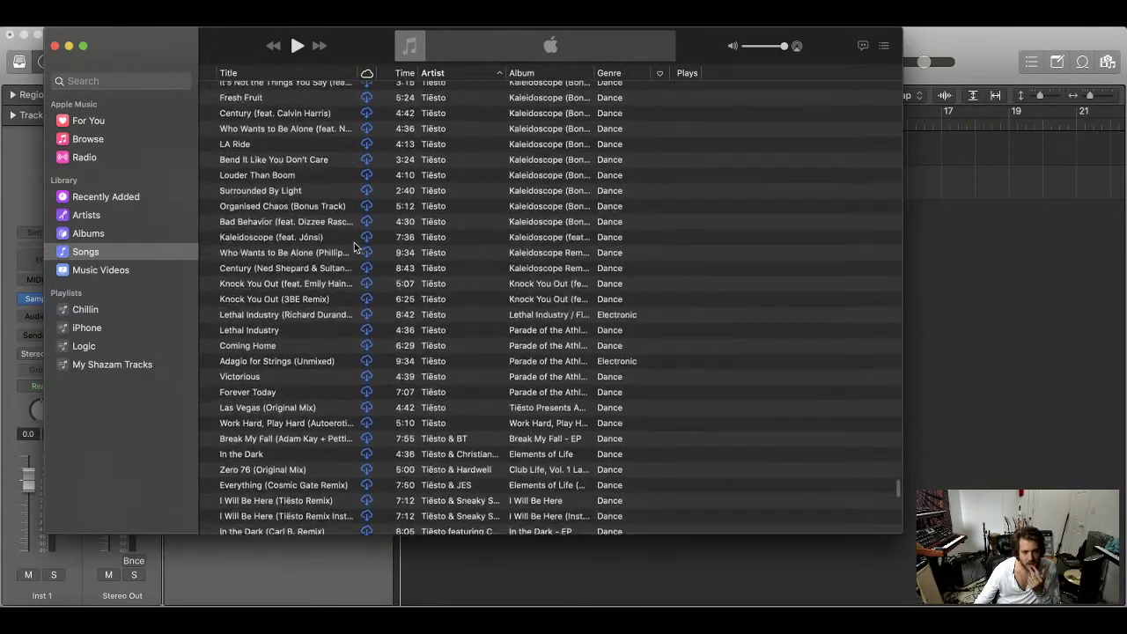
pyautogui.scroll(1, 354, 247)
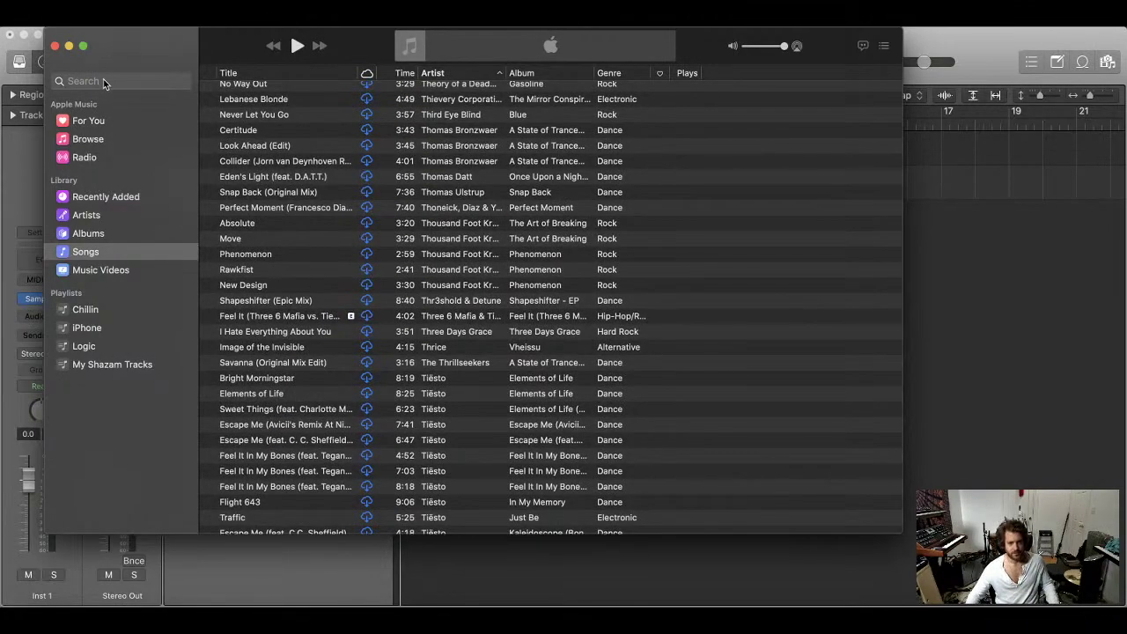
pyautogui.scroll(20, 370, 233)
pyautogui.scroll(20, 370, 234)
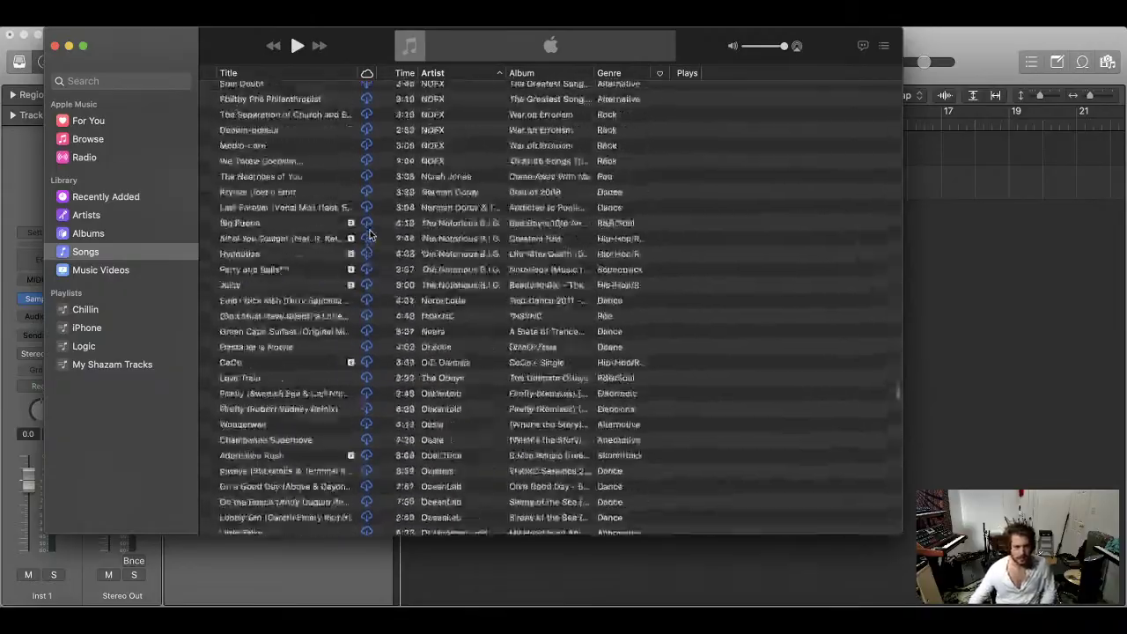
pyautogui.scroll(20, 370, 233)
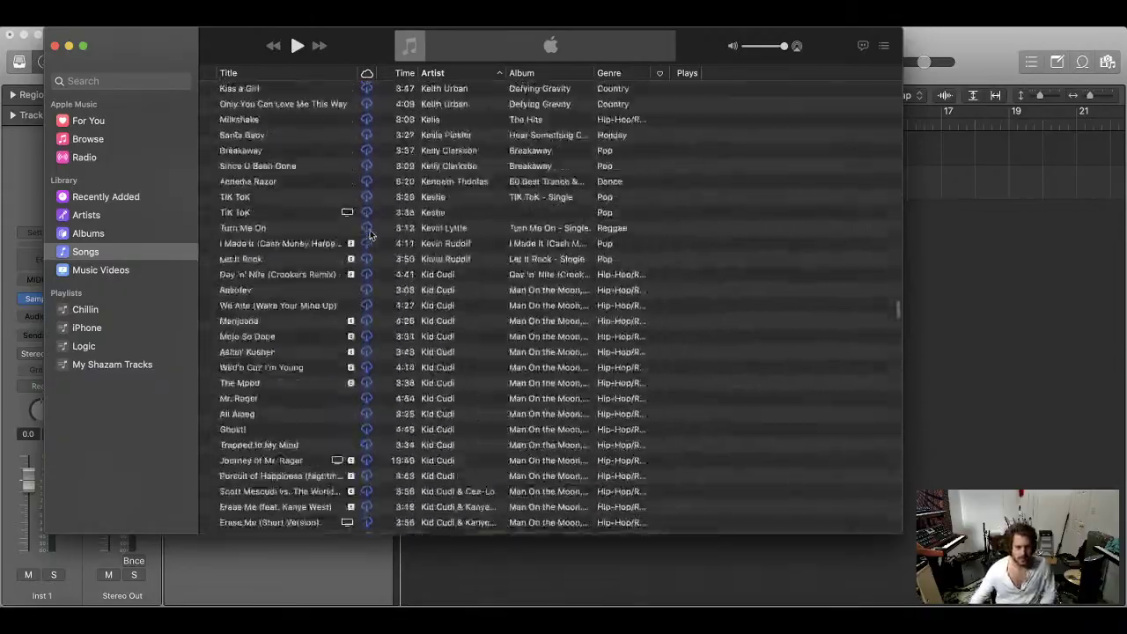
pyautogui.scroll(20, 370, 234)
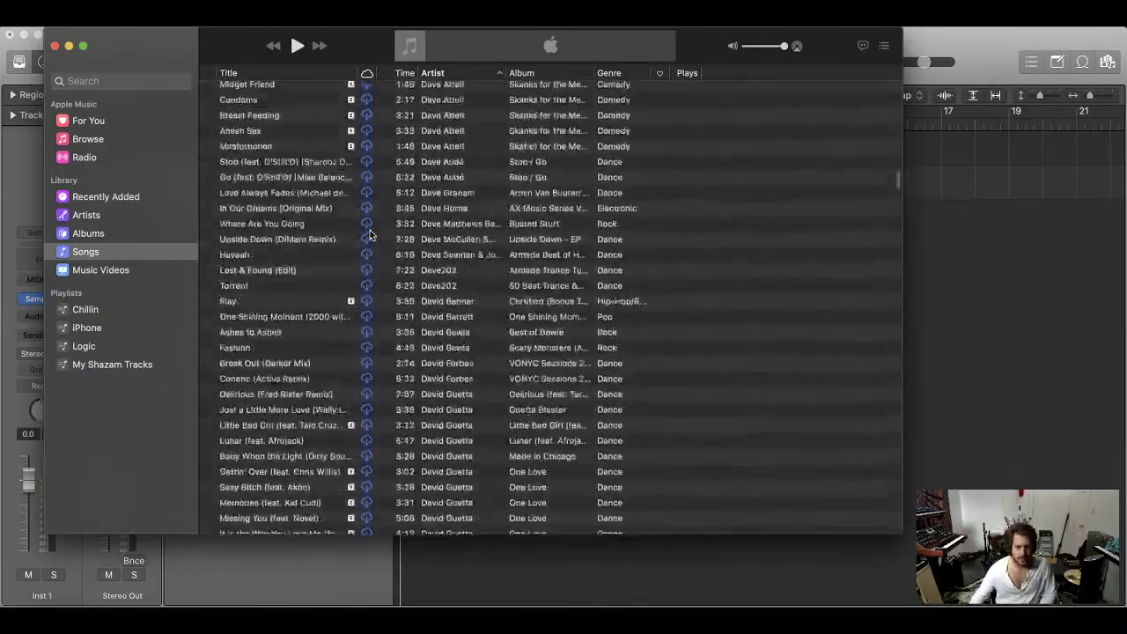
pyautogui.scroll(20, 370, 233)
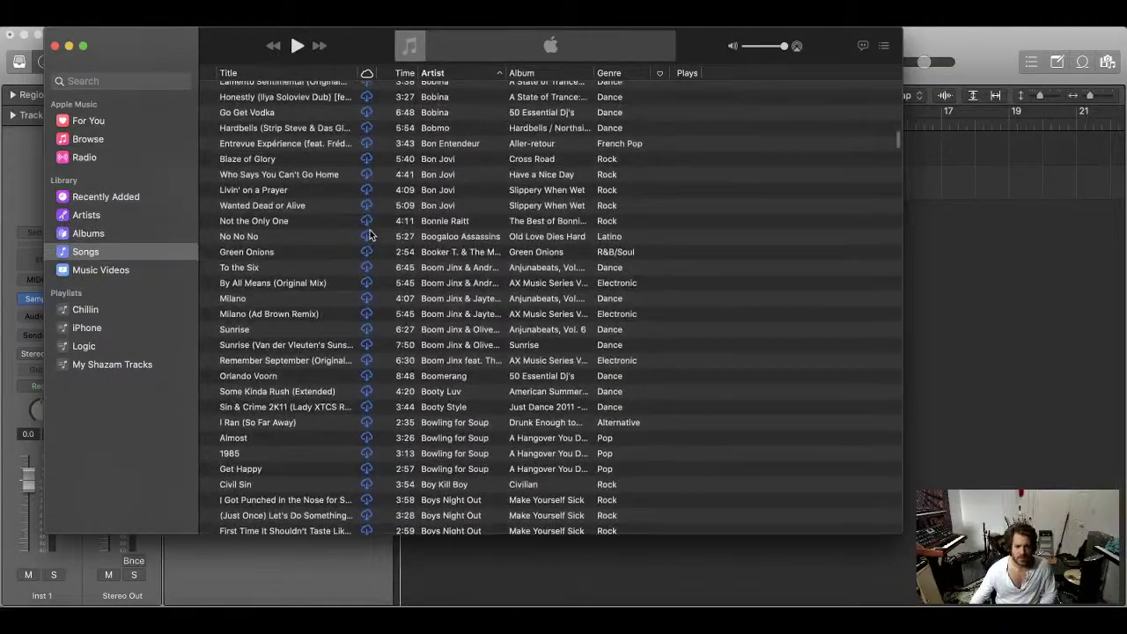
pyautogui.scroll(15, 370, 233)
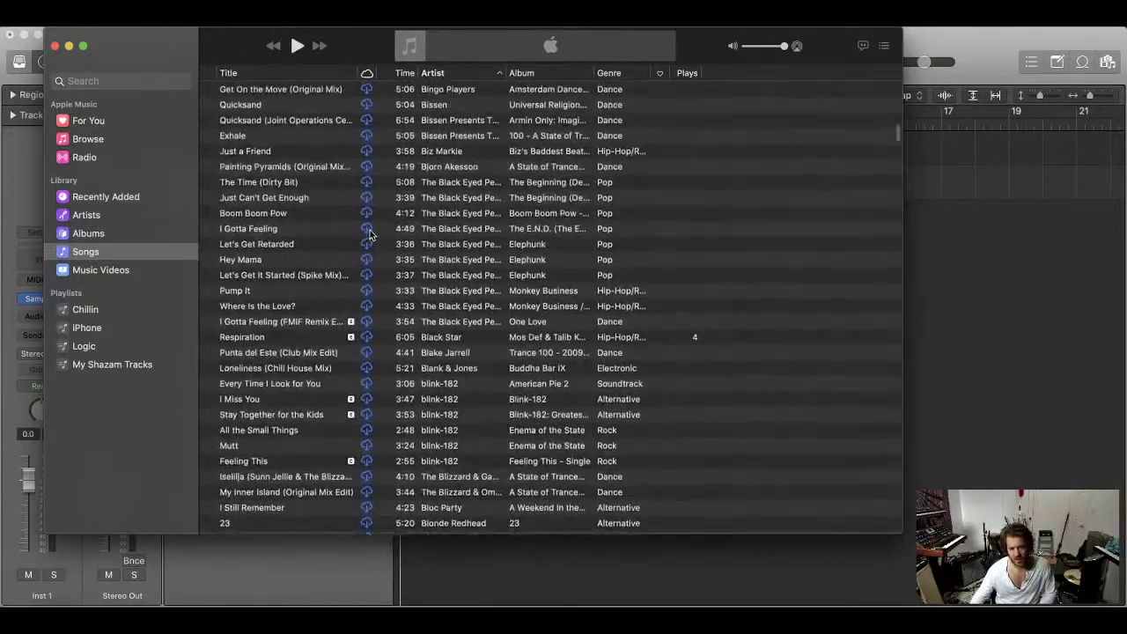
pyautogui.scroll(15, 369, 233)
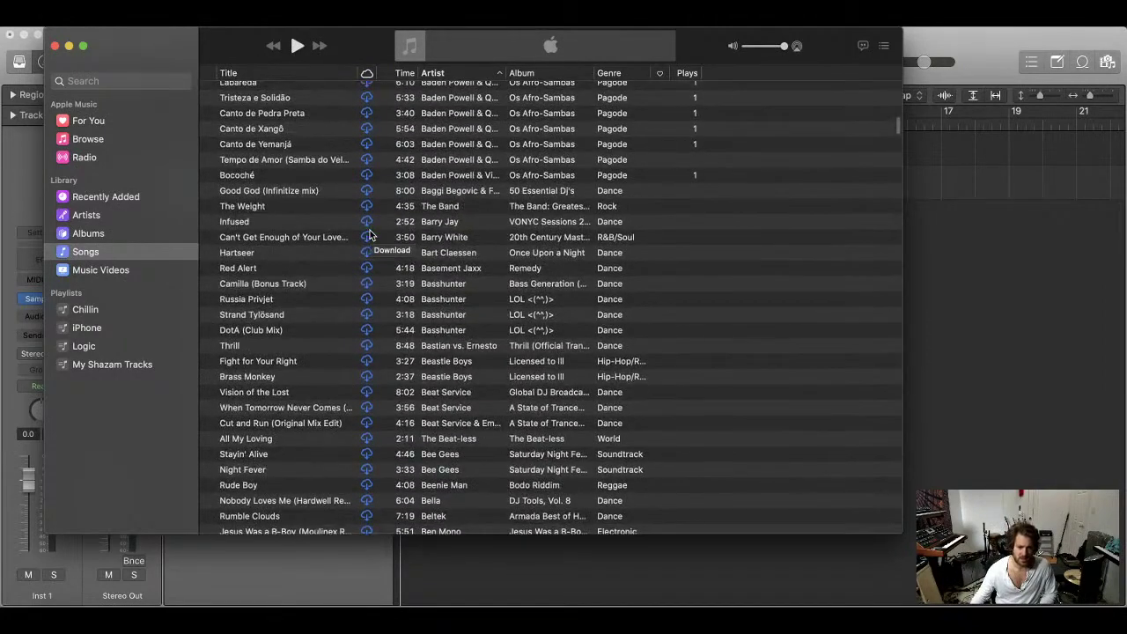
pyautogui.scroll(5, 370, 234)
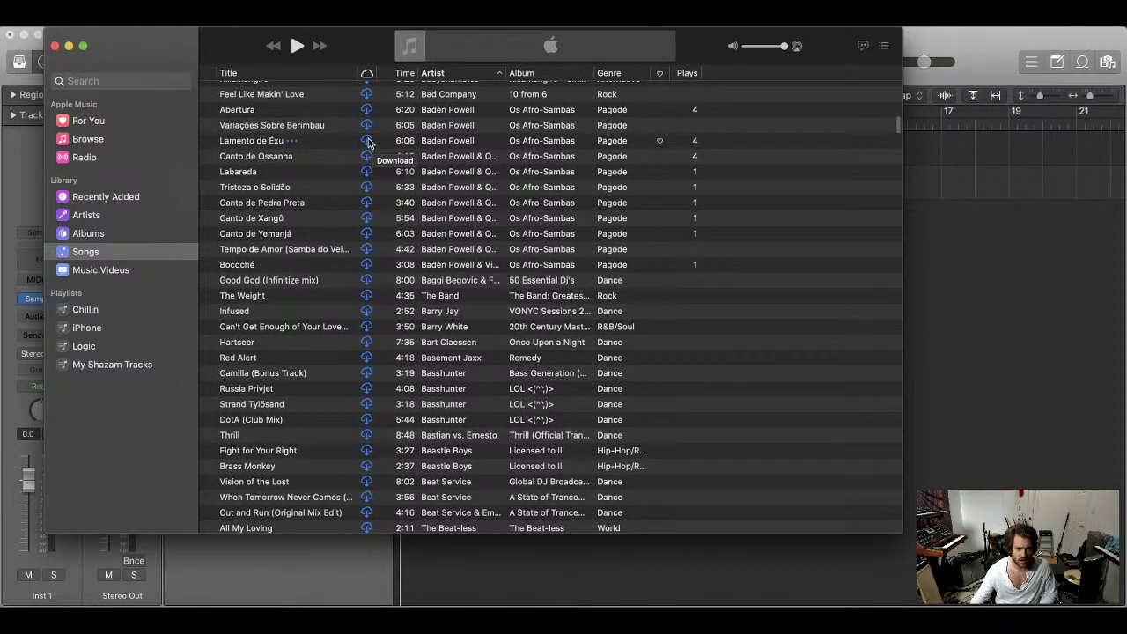
# - Download all Baden Powell songs of the album Os Afro-Sambas, from Abertura through Bocoché, from the cloud library
pyautogui.scroll(5, 368, 176)
pyautogui.click(367, 218)
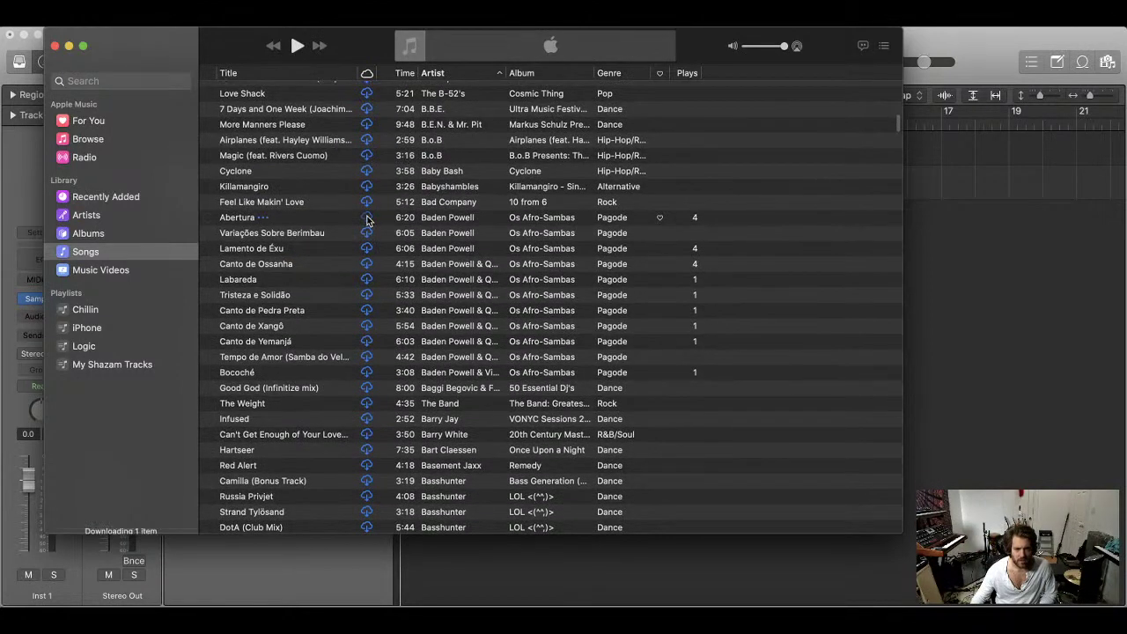
pyautogui.click(366, 232)
pyautogui.click(366, 248)
pyautogui.click(366, 265)
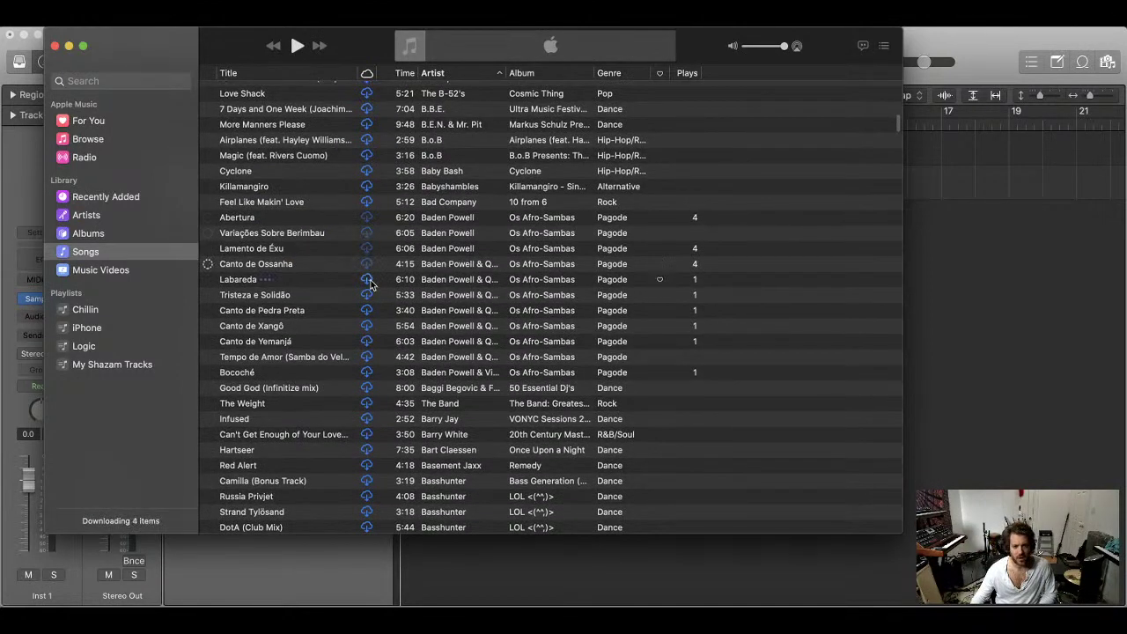
pyautogui.click(368, 279)
pyautogui.click(367, 295)
pyautogui.click(367, 310)
pyautogui.click(367, 326)
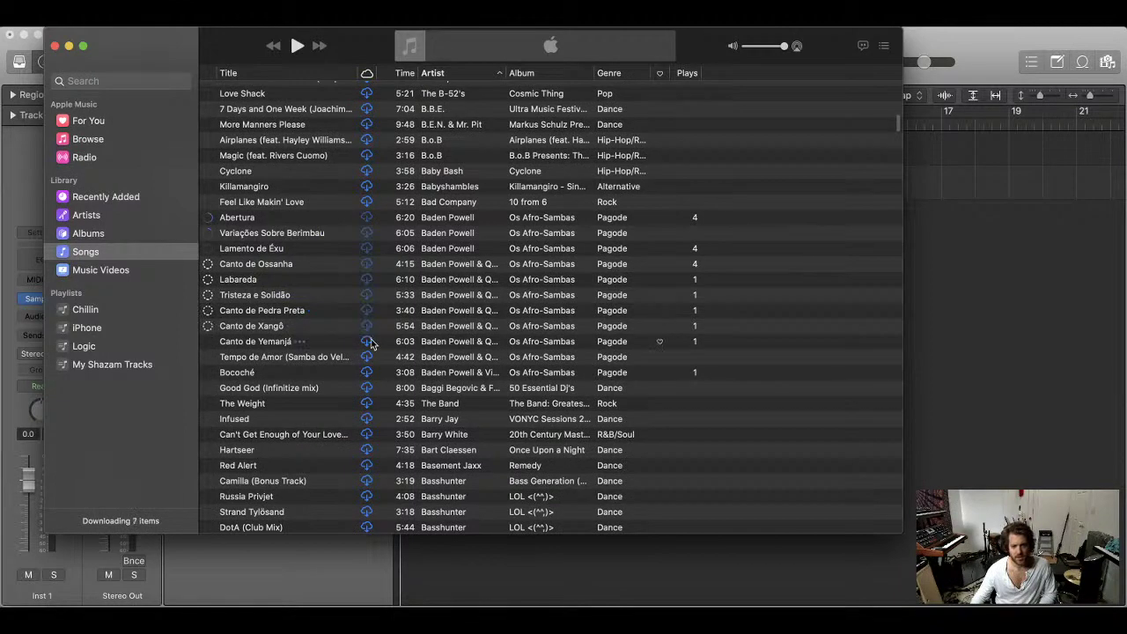
pyautogui.click(367, 341)
pyautogui.click(366, 356)
pyautogui.click(366, 372)
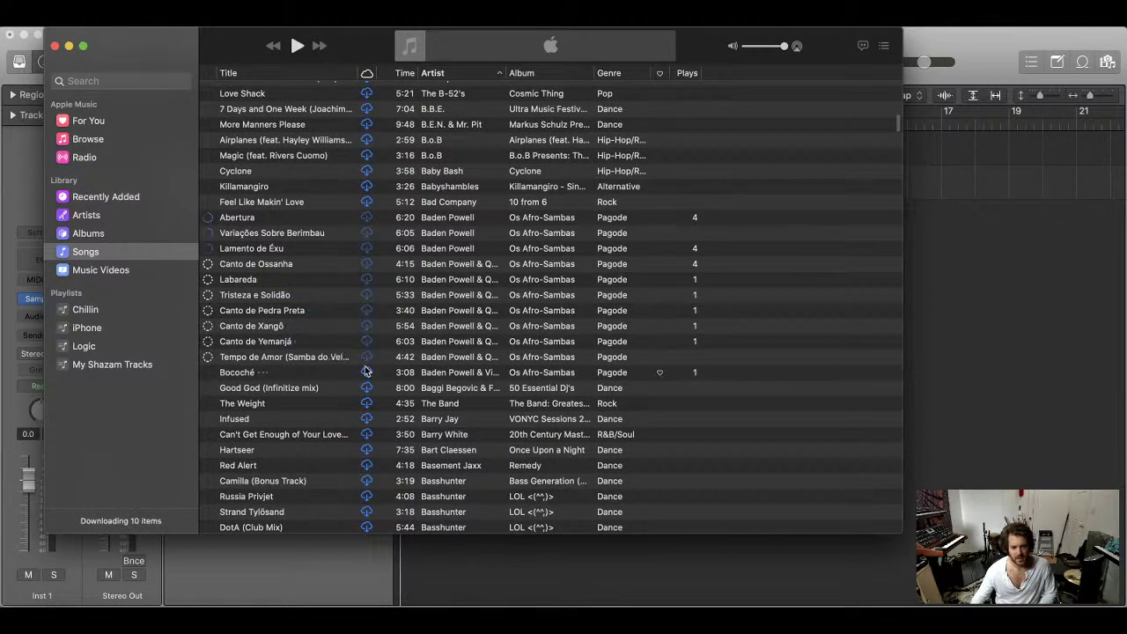
pyautogui.click(366, 374)
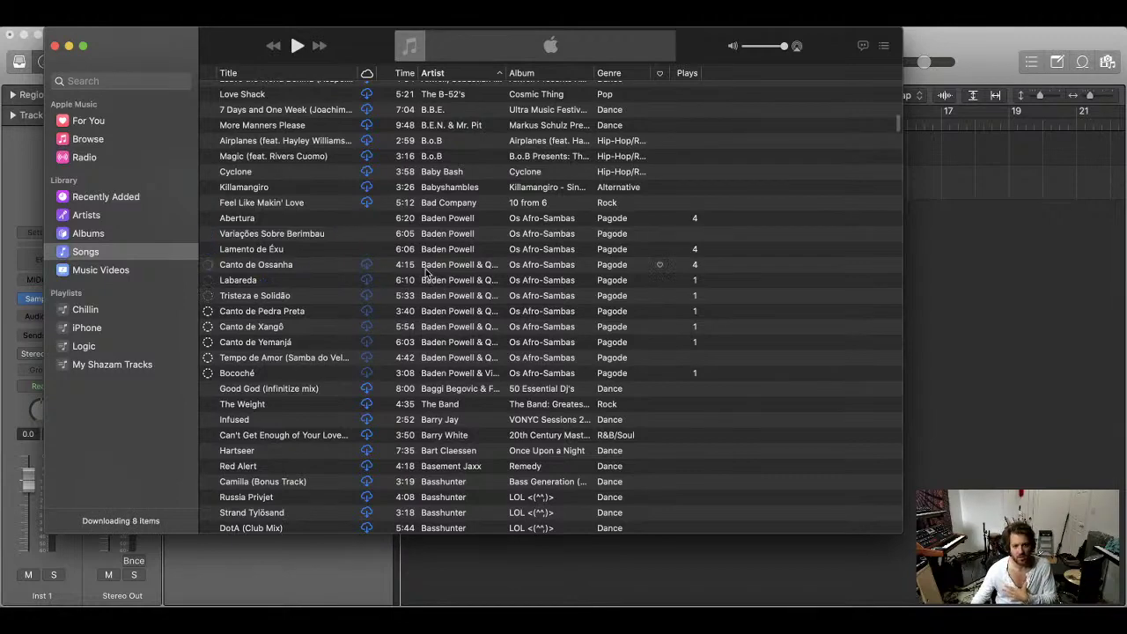
# - Move the Music window aside so that the Logic tracks area behind it is accessible
pyautogui.moveTo(161, 34); pyautogui.dragTo(707, 33)
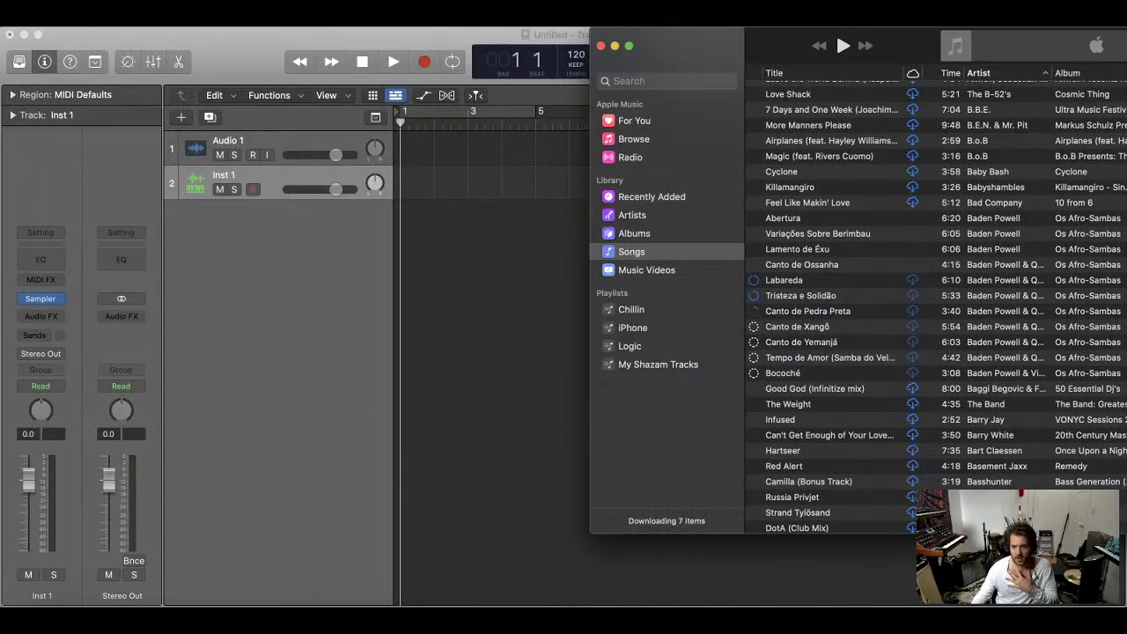
pyautogui.click(1070, 53)
pyautogui.click(1004, 125)
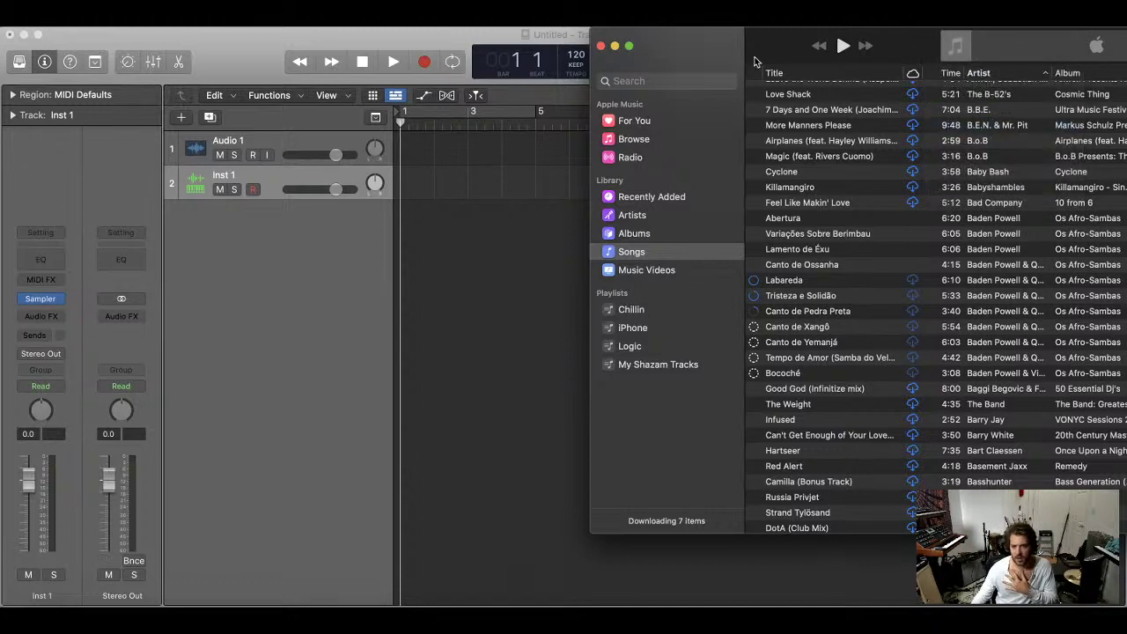
pyautogui.moveTo(754, 61); pyautogui.dragTo(697, 61)
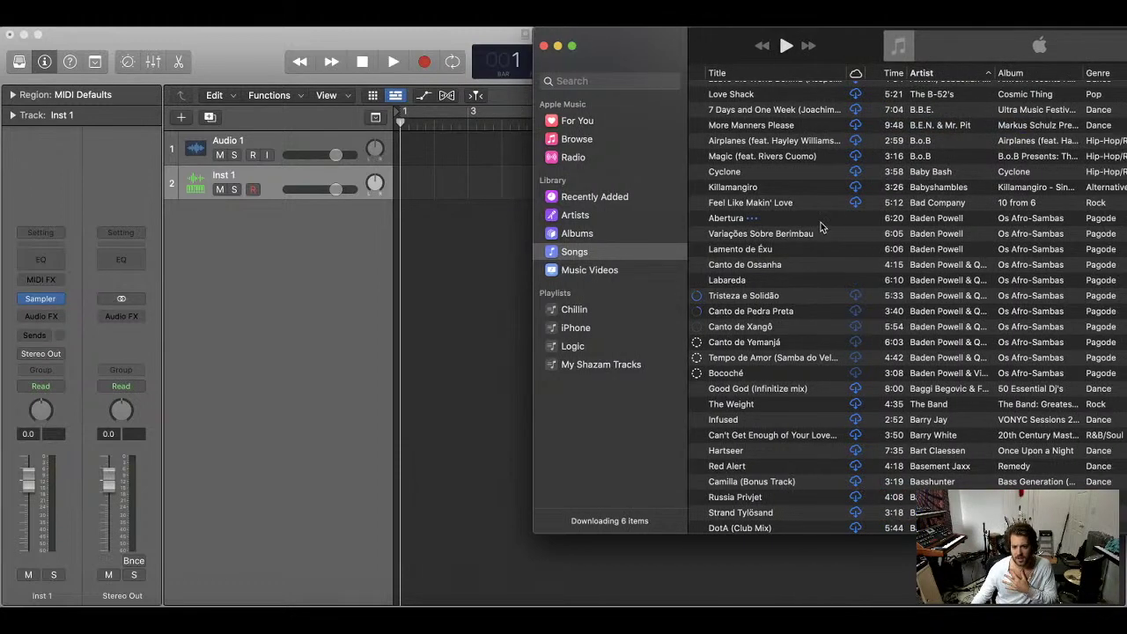
# - Play the downloaded song Lamento de Éxu in the Music library to audition it as sampling material
pyautogui.click(814, 250)
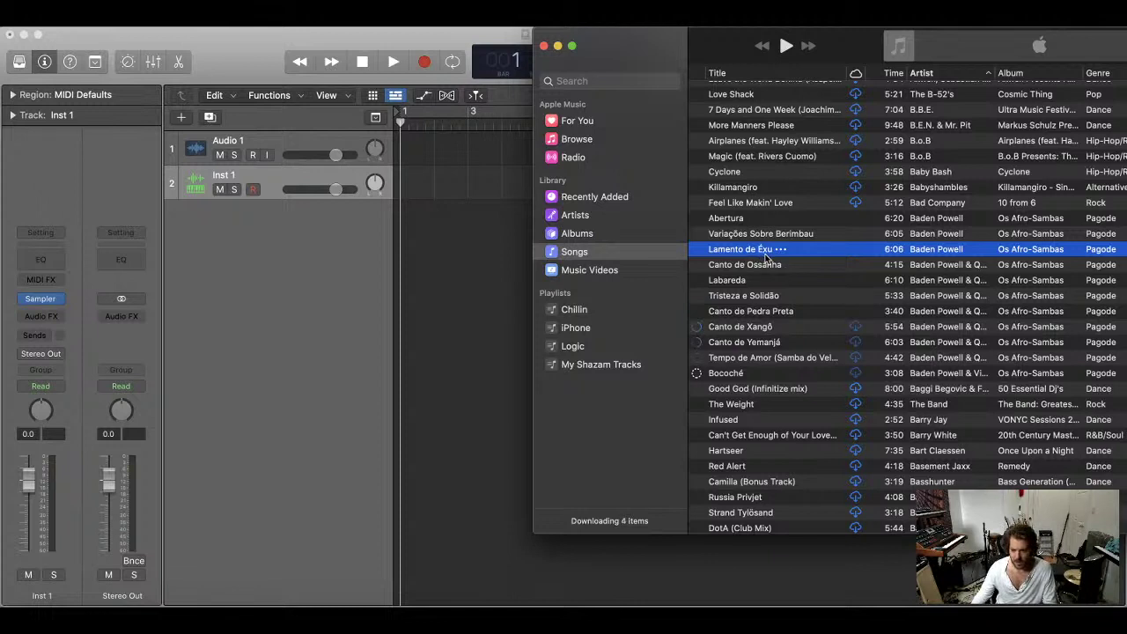
pyautogui.doubleClick(798, 254)
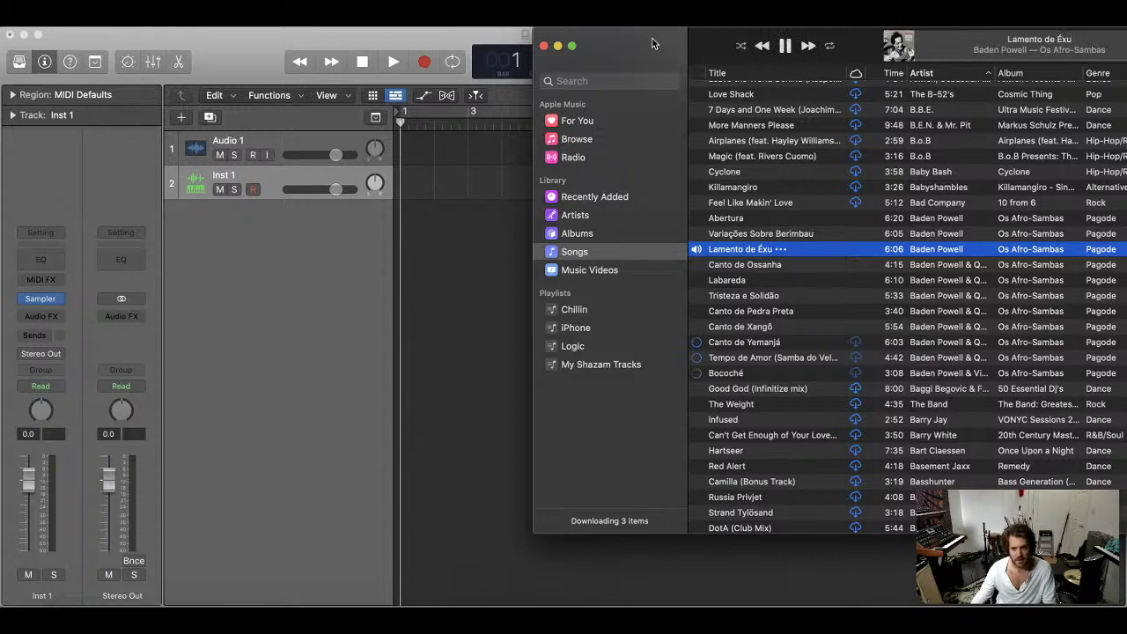
pyautogui.moveTo(654, 41); pyautogui.dragTo(552, 37)
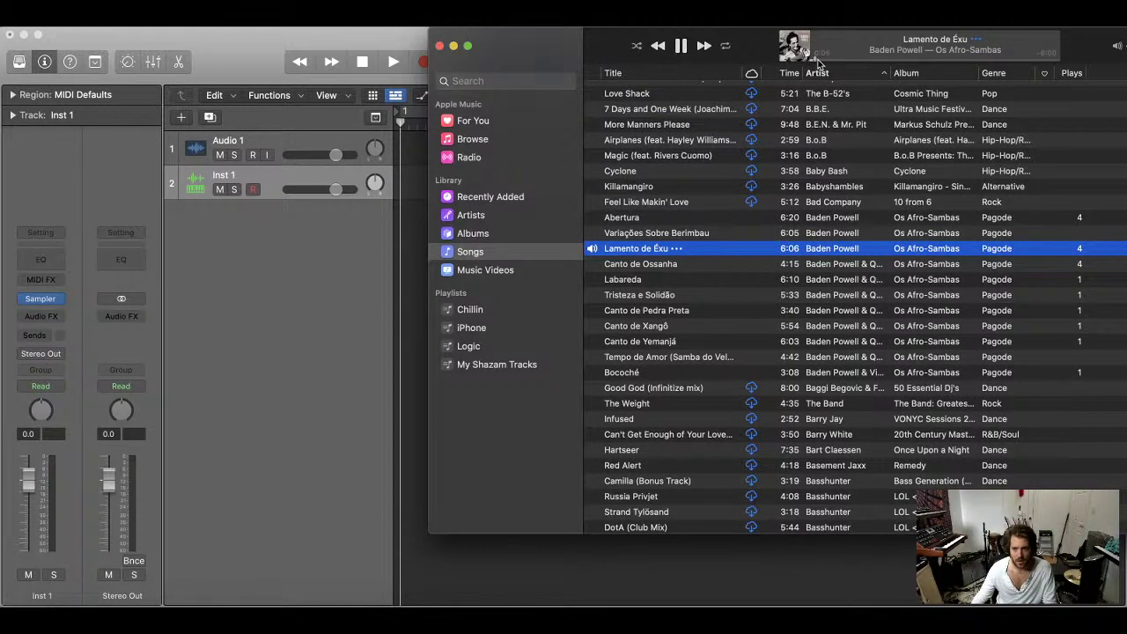
pyautogui.moveTo(817, 62); pyautogui.dragTo(807, 64)
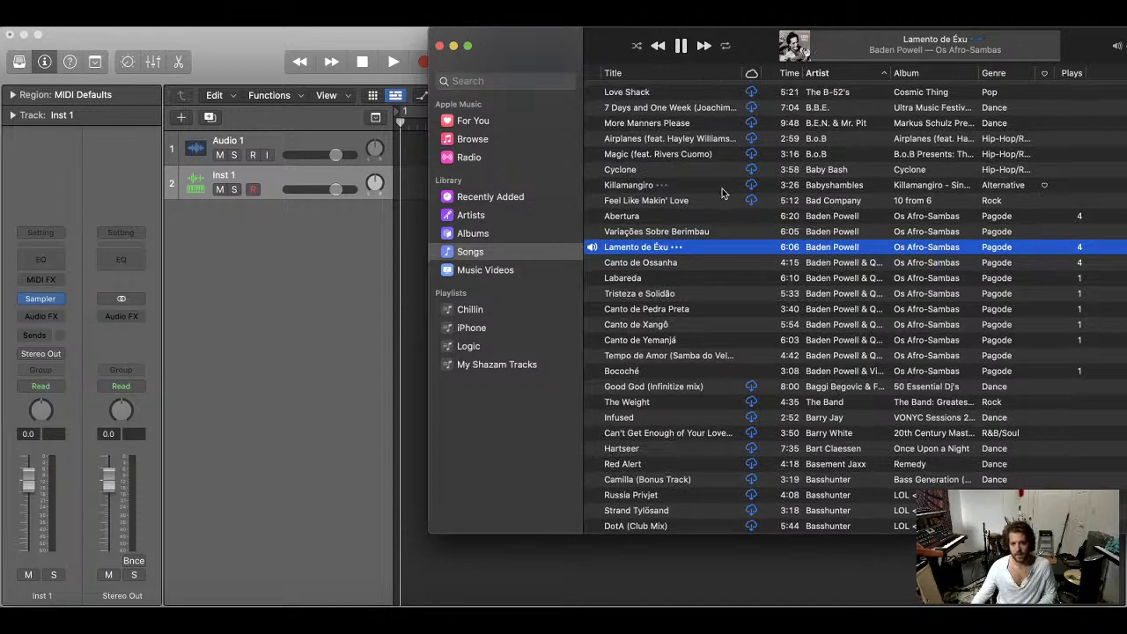
pyautogui.press('space')
pyautogui.press('space')
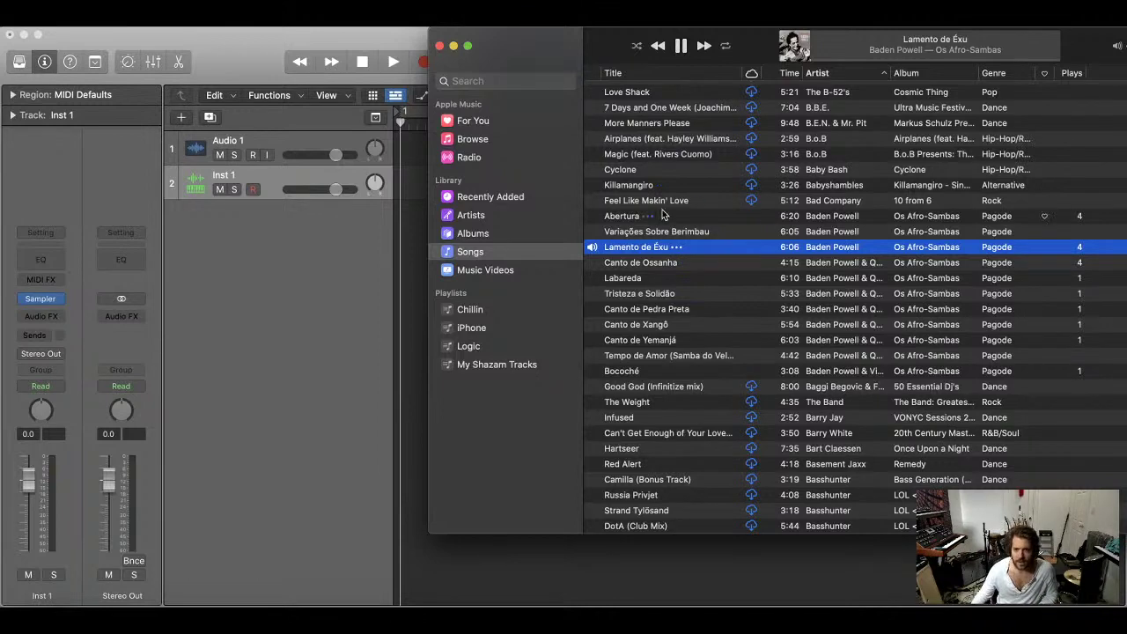
pyautogui.scroll(-5, 662, 194)
pyautogui.scroll(3, 656, 167)
# - Pause the song and bring Lamento de Éxu from the Music library into Logic as a new audio track starting at bar 1
pyautogui.moveTo(513, 41); pyautogui.dragTo(719, 41)
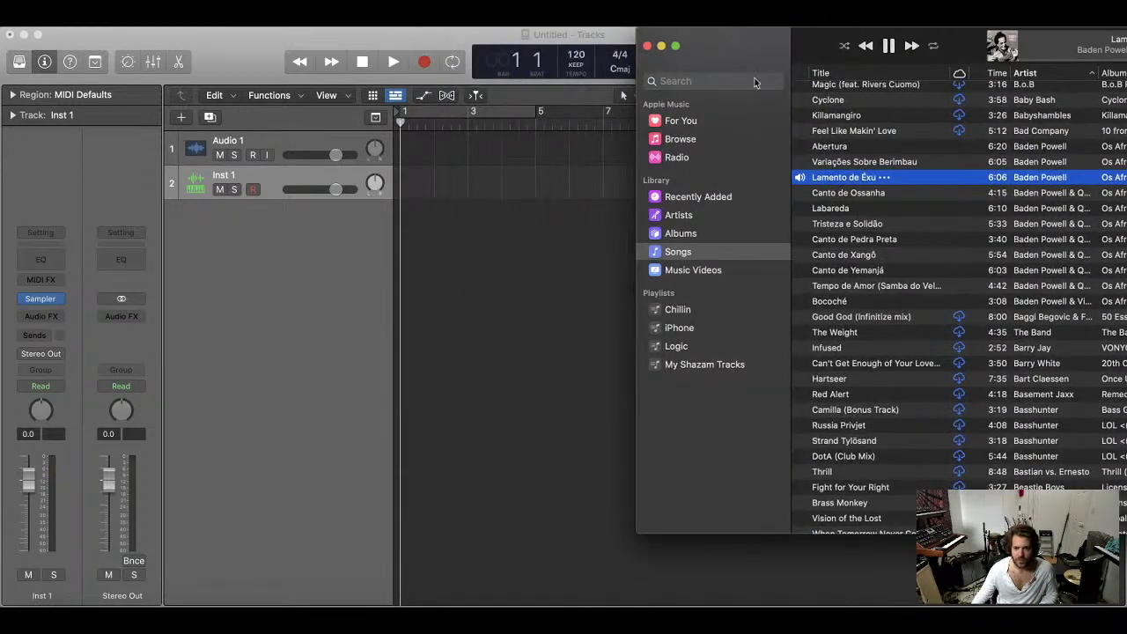
pyautogui.press('space')
pyautogui.moveTo(846, 177); pyautogui.dragTo(402, 294)
pyautogui.click(465, 278)
# - Select the Lamento de Éxu track and listen to it, fitting the song's full waveform in the tracks area, and stop playback
pyautogui.press('super+Down')
pyautogui.press('super+Down')
pyautogui.press('super+Down')
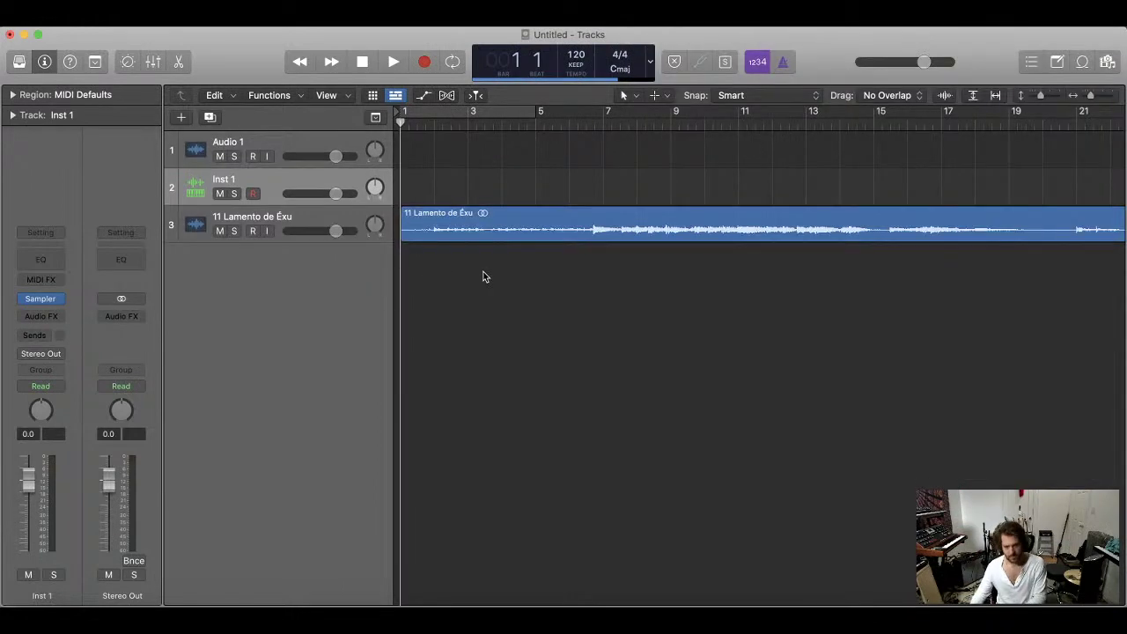
pyautogui.press('space')
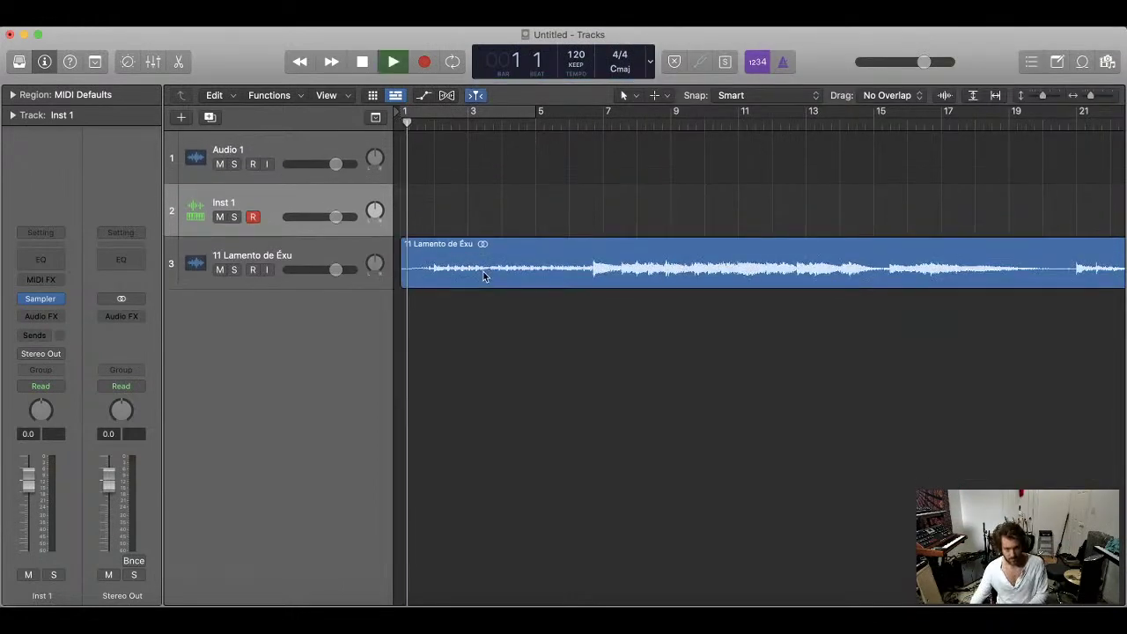
pyautogui.click(319, 261)
pyautogui.press('super+Down')
pyautogui.press('super+Down')
pyautogui.press('super+Left')
pyautogui.press('super+Left')
pyautogui.press('super+Left')
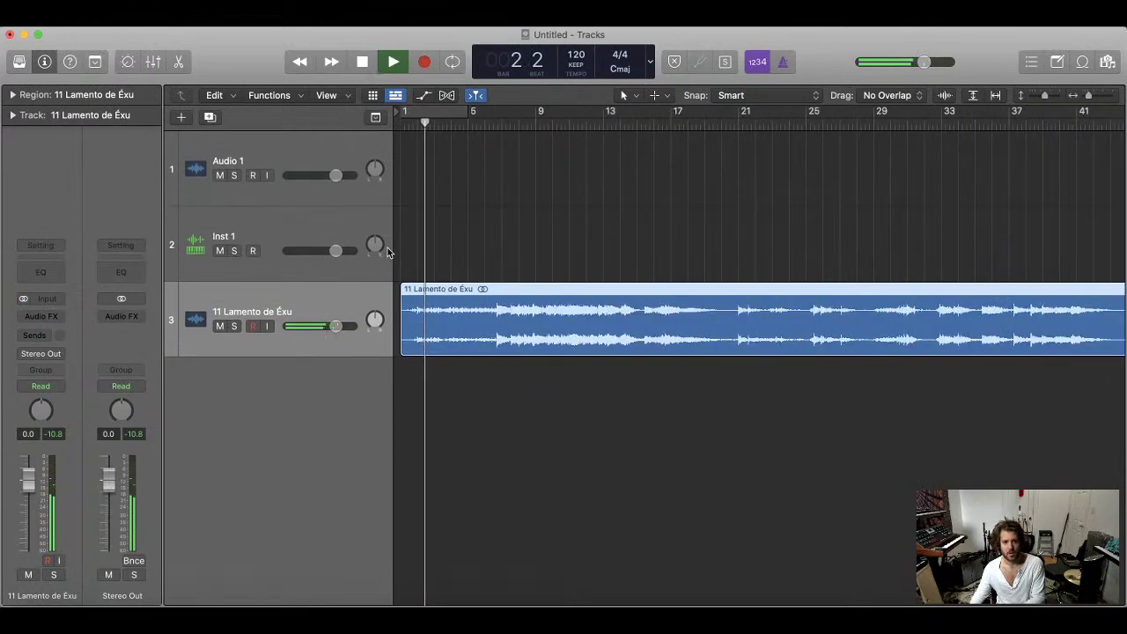
pyautogui.press('super+Down')
pyautogui.press('super+Down')
pyautogui.press('super+Down')
pyautogui.press('super+Down')
pyautogui.press('super+Down')
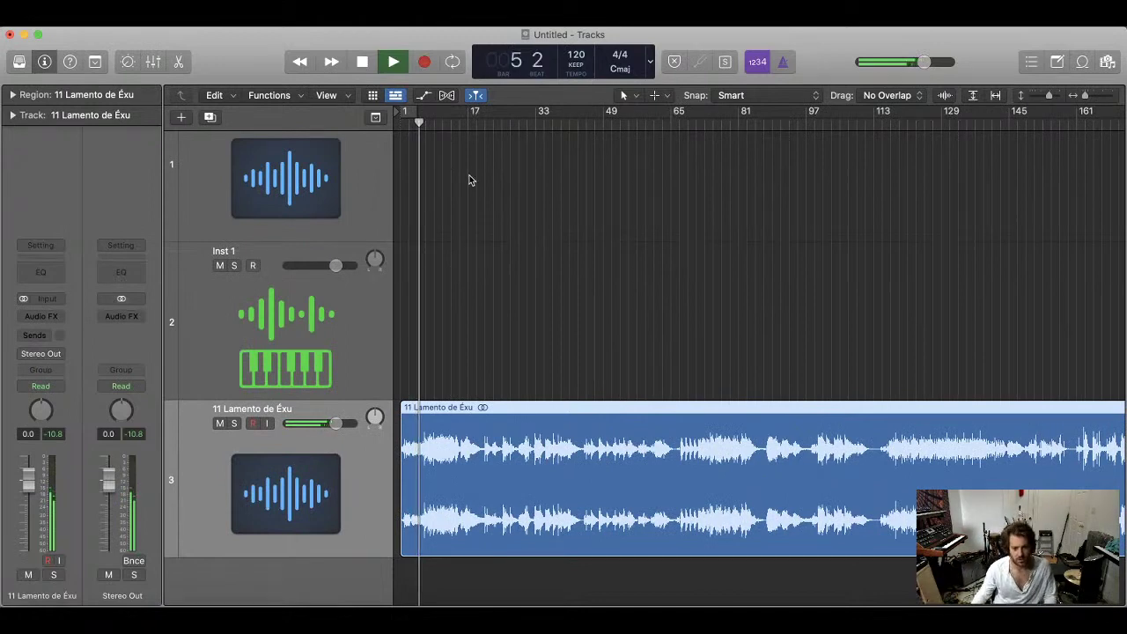
pyautogui.scroll(-1, 539, 256)
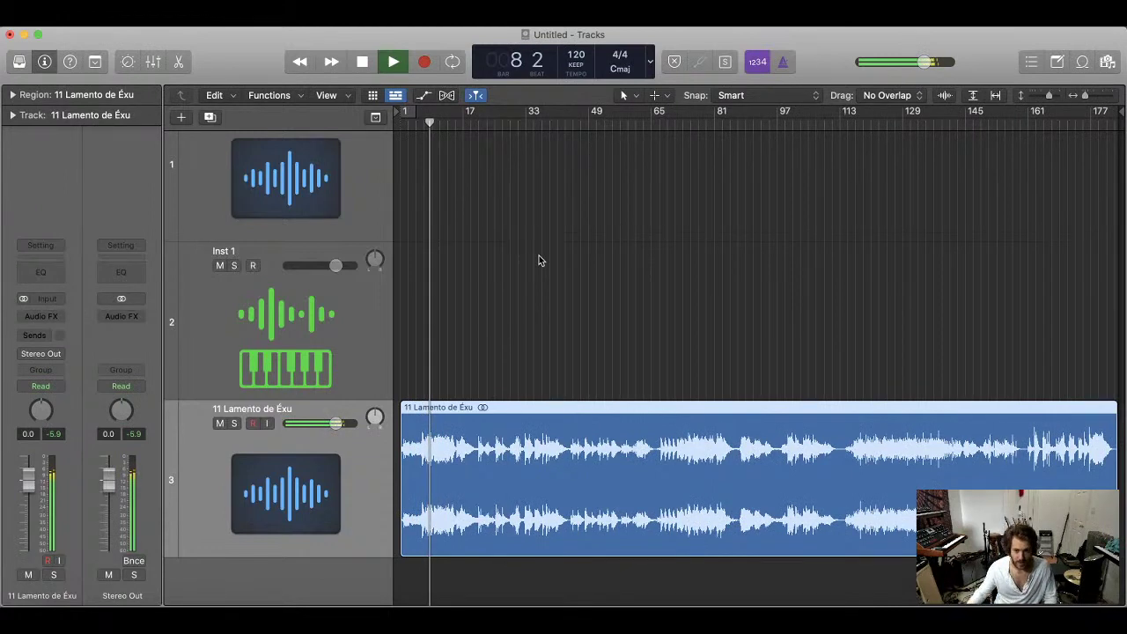
pyautogui.press('space')
# - Open the Sampler on the Inst 1 track and load the Lamento de Éxu region into it with Optimized mapping
pyautogui.click(516, 294)
pyautogui.click(310, 335)
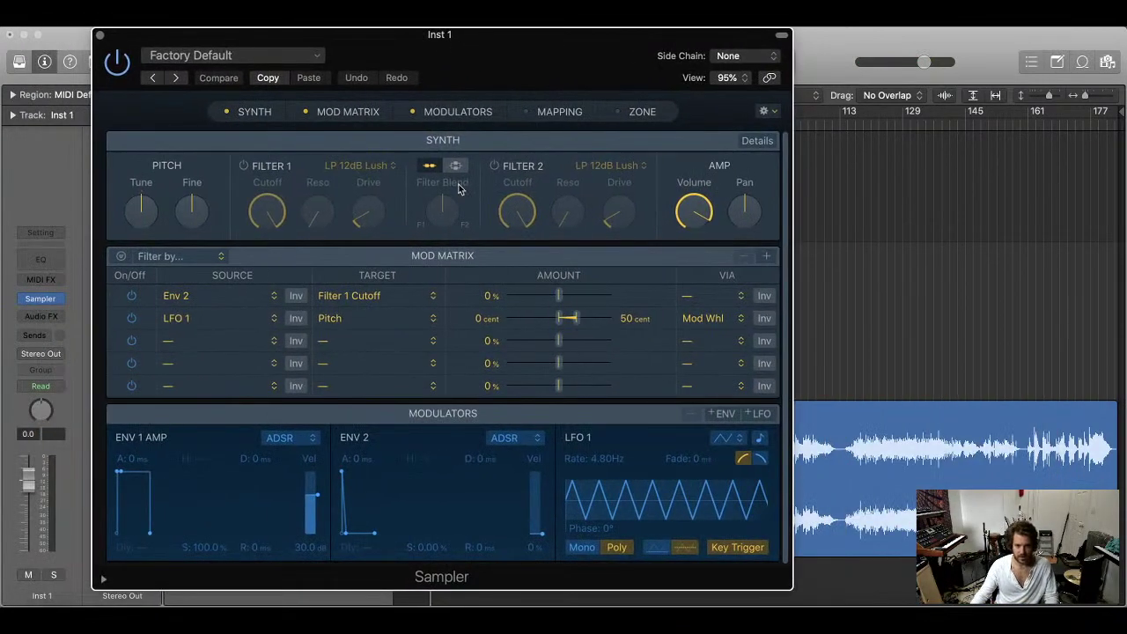
pyautogui.moveTo(480, 78); pyautogui.dragTo(384, 58)
pyautogui.moveTo(804, 452); pyautogui.dragTo(482, 297)
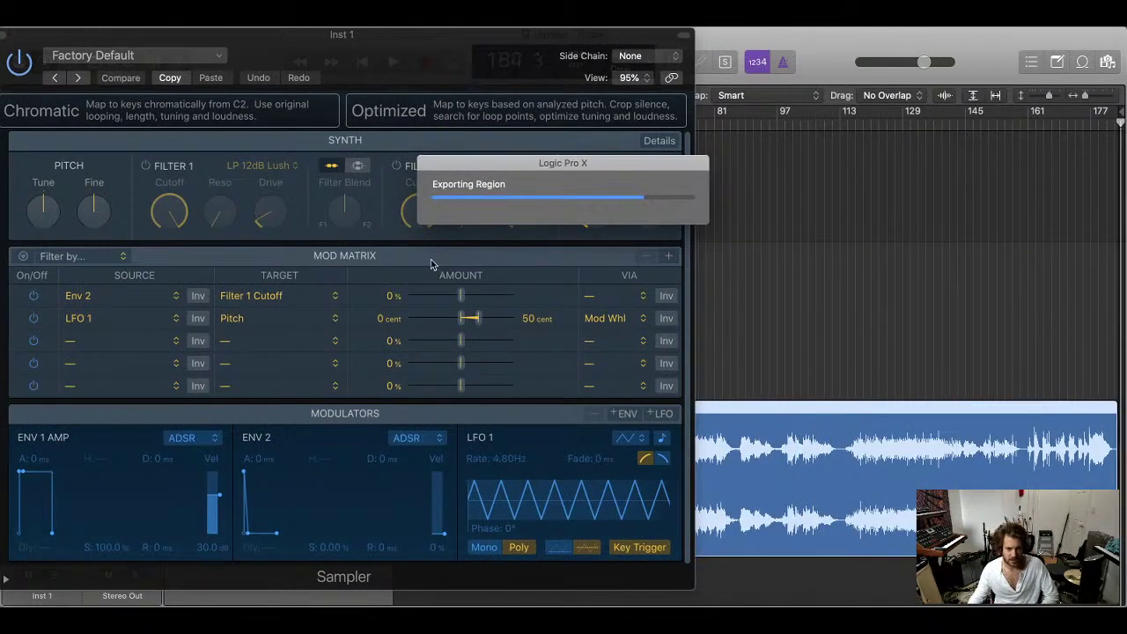
# - Audition the new Lamento de Éxu zone by playing key C1 on the Sampler's mapping keyboard
pyautogui.moveTo(417, 42); pyautogui.dragTo(455, 48)
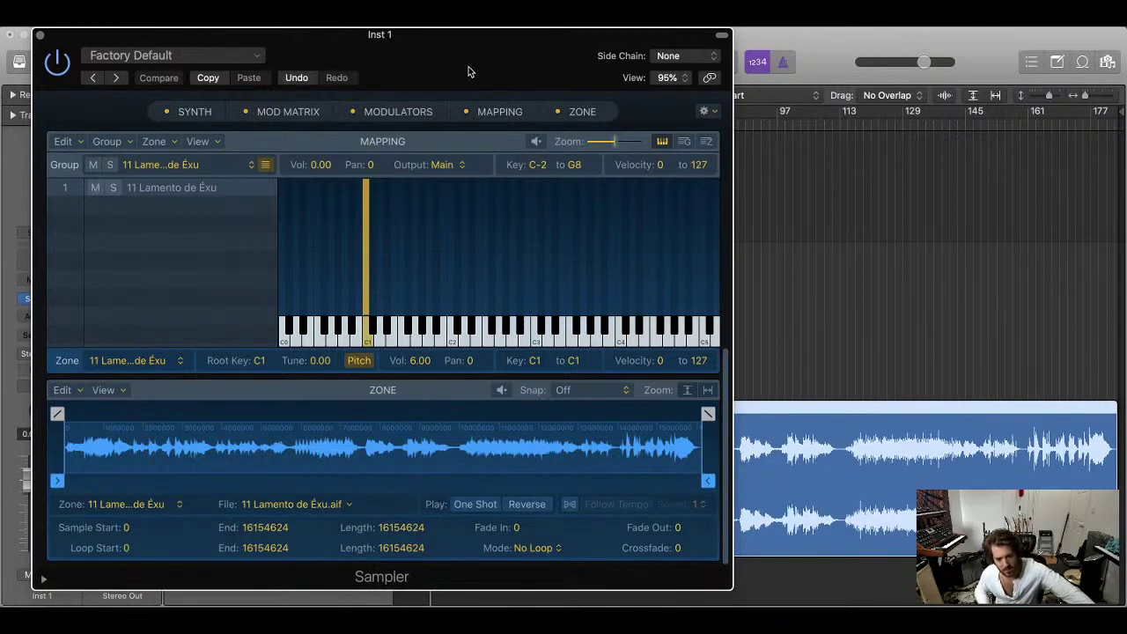
pyautogui.click(368, 336)
pyautogui.click(368, 339)
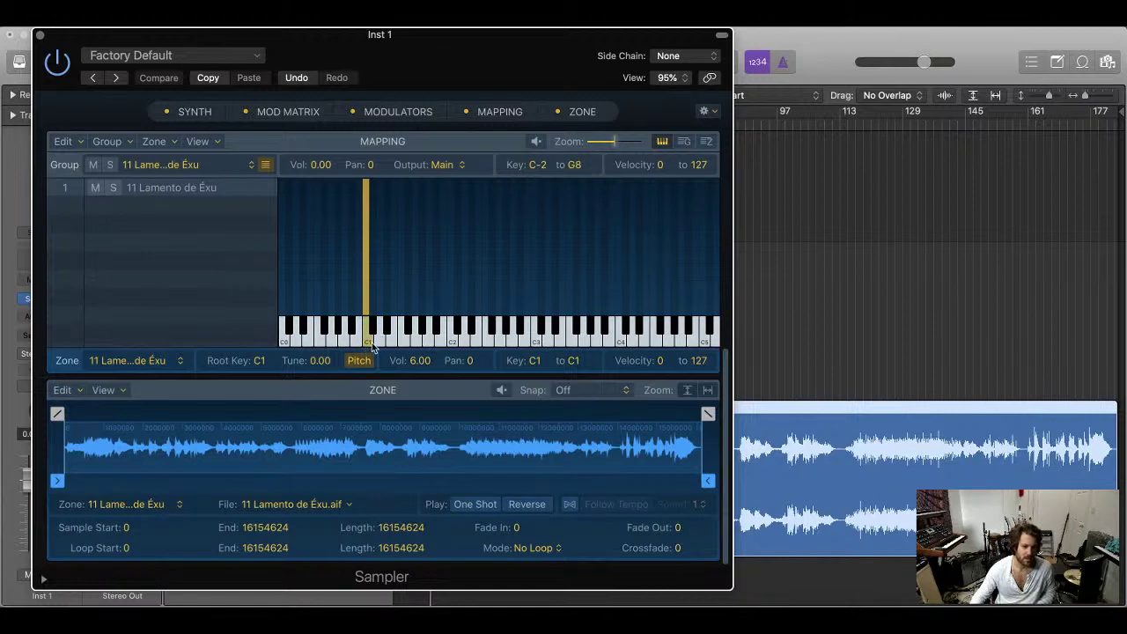
pyautogui.click(364, 339)
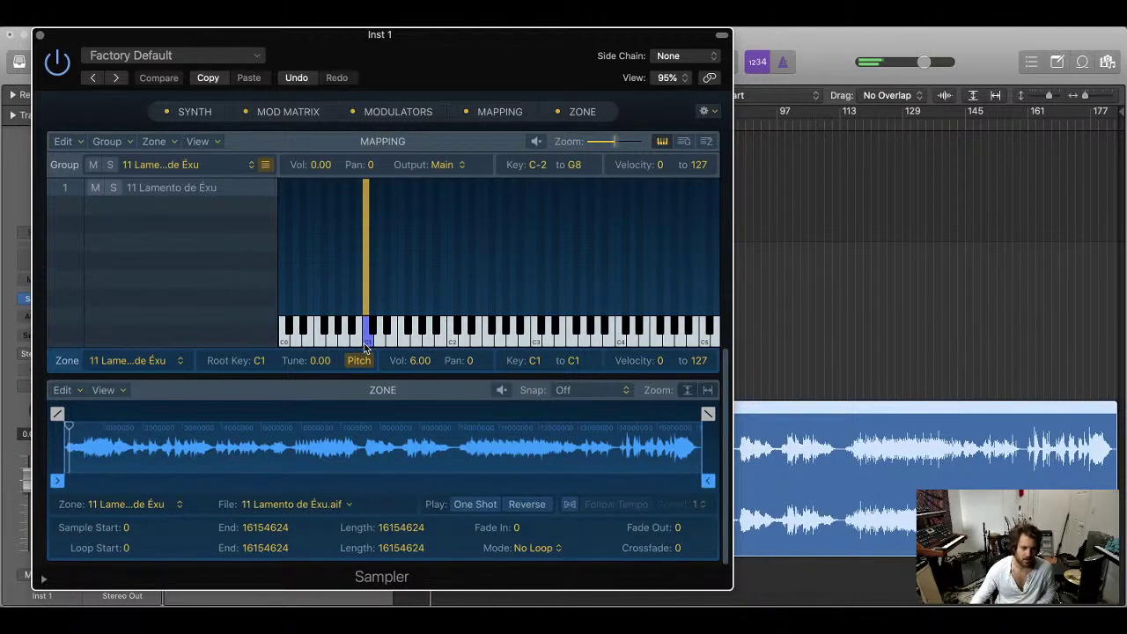
# - Shift the Sampler window clear of the channel strips and trim the Lamento de Éxu zone's sample start to about 502463
pyautogui.click(368, 347)
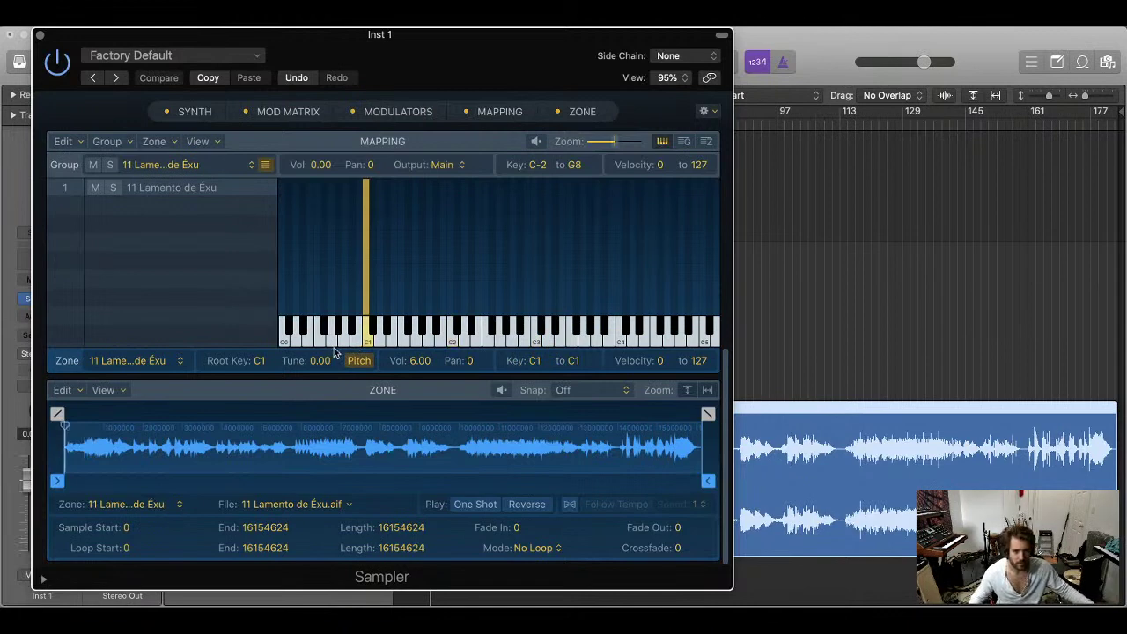
pyautogui.moveTo(393, 35); pyautogui.dragTo(584, 37)
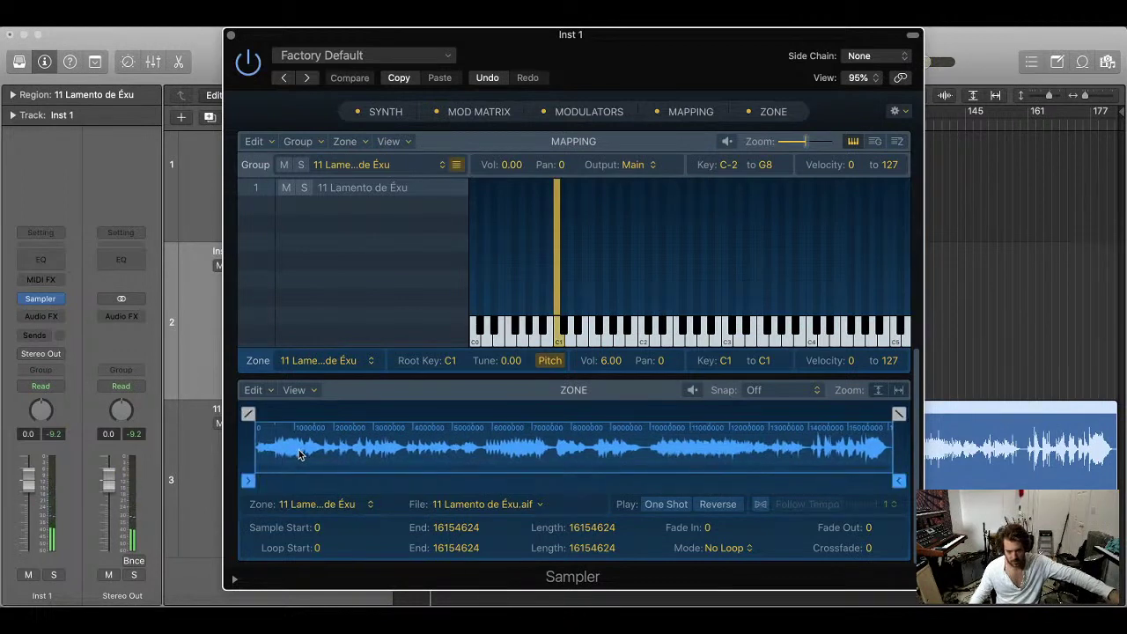
pyautogui.scroll(5, 298, 453)
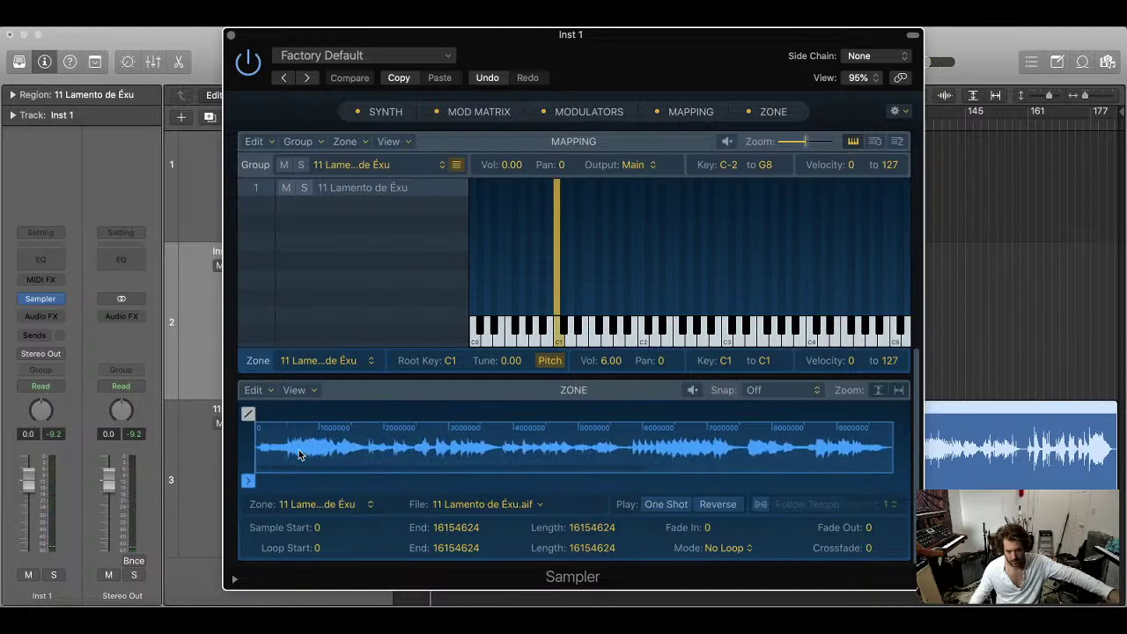
pyautogui.scroll(5, 299, 449)
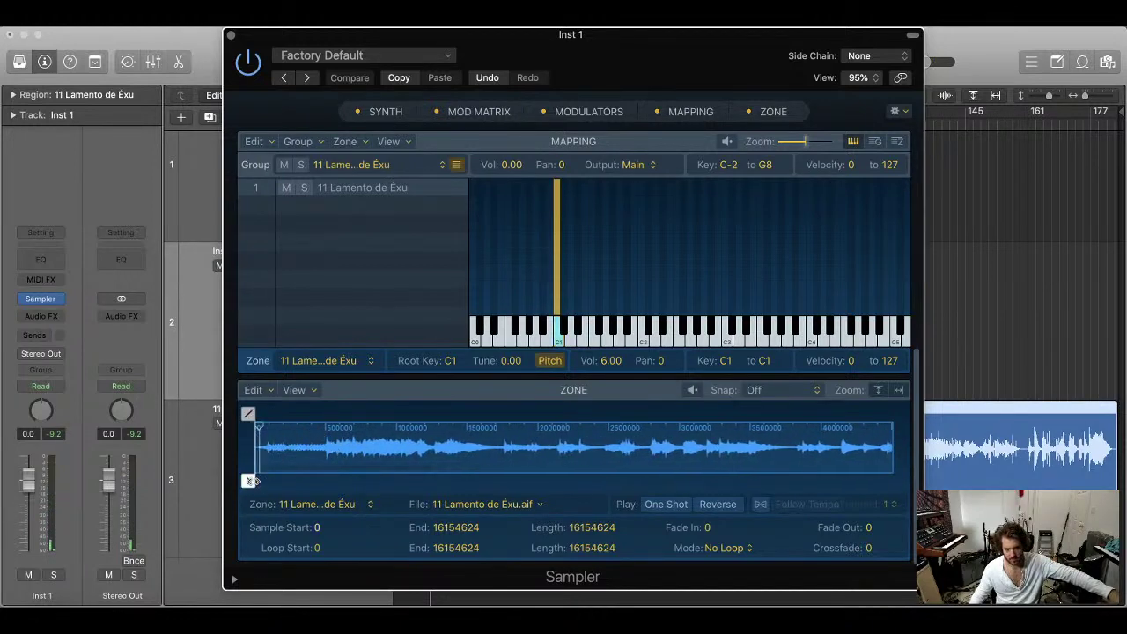
pyautogui.moveTo(249, 479); pyautogui.dragTo(329, 480)
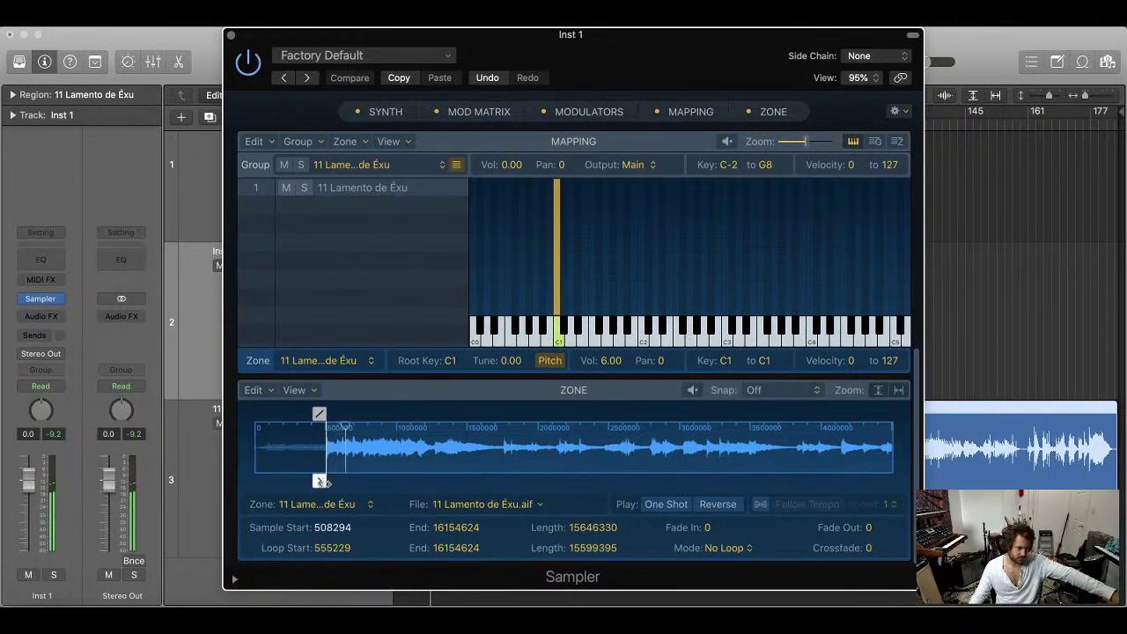
pyautogui.moveTo(321, 482); pyautogui.dragTo(320, 481)
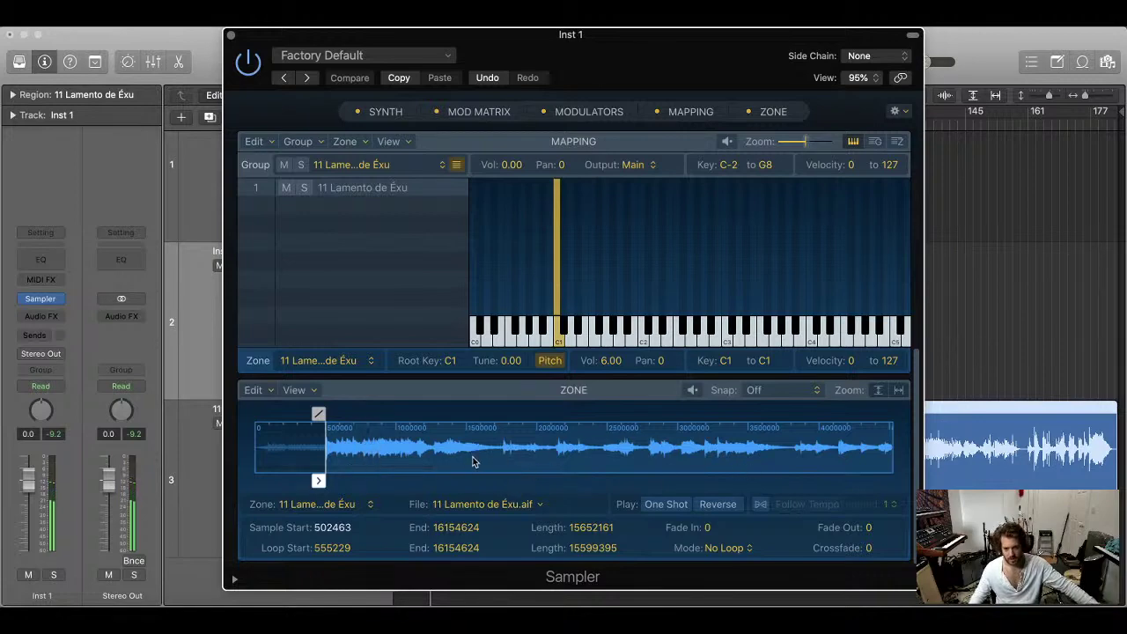
# - Trim the zone's sample end to about 1248583, keeping only the first loud passage of the song
pyautogui.scroll(3, 473, 461)
pyautogui.scroll(-5, 472, 461)
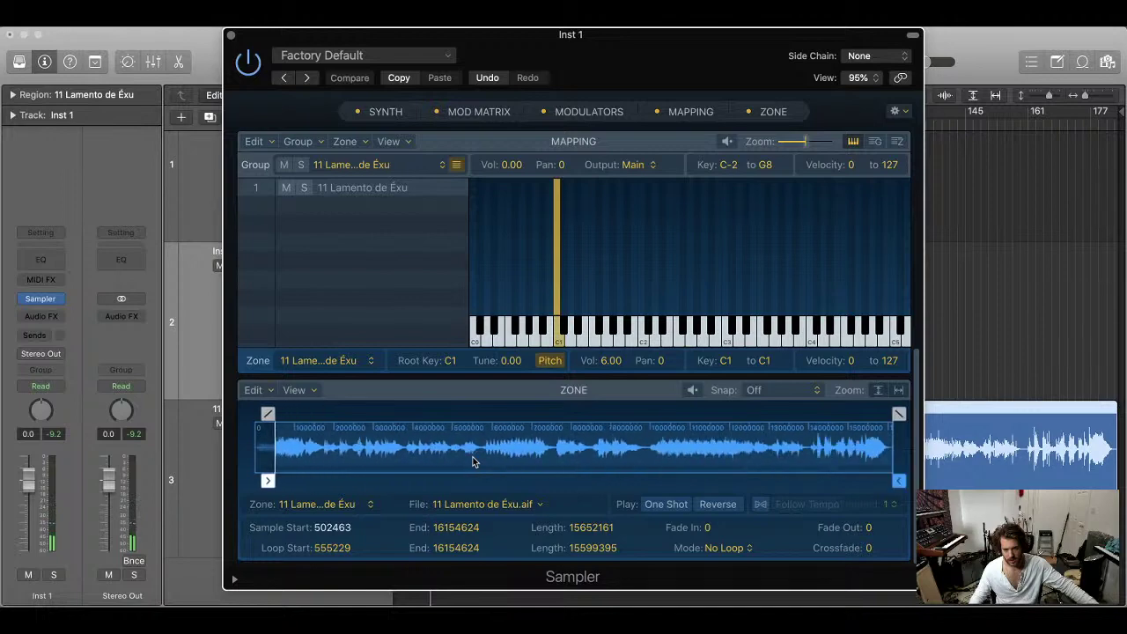
pyautogui.moveTo(898, 480); pyautogui.dragTo(302, 509)
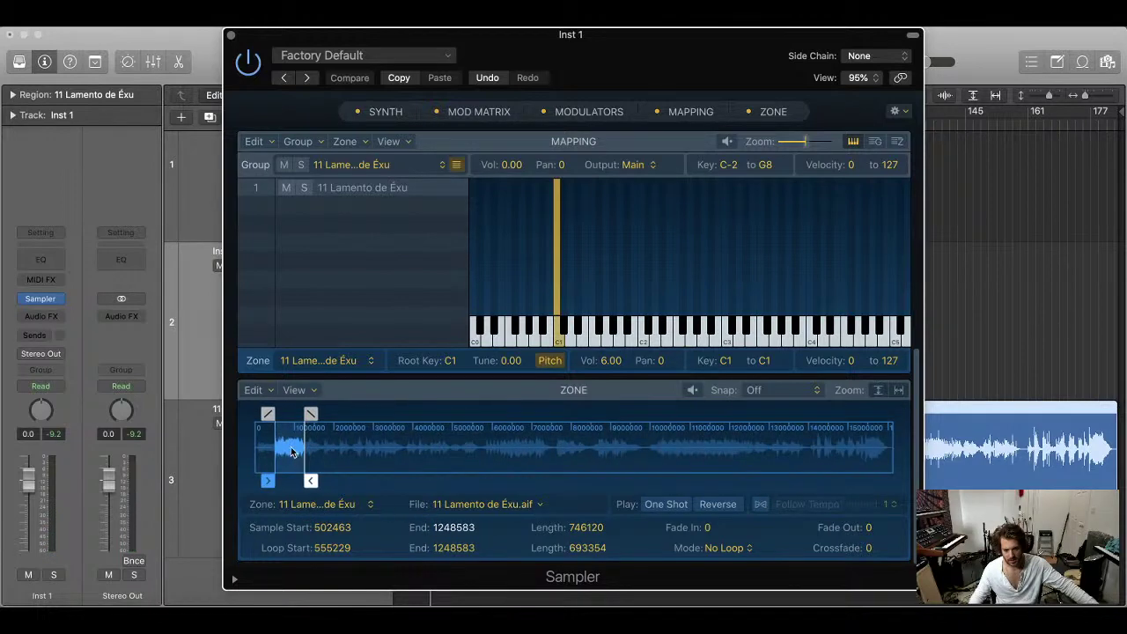
# - Refine the zone's sample start to about 504967, exactly at the first attack in the waveform
pyautogui.scroll(5, 293, 451)
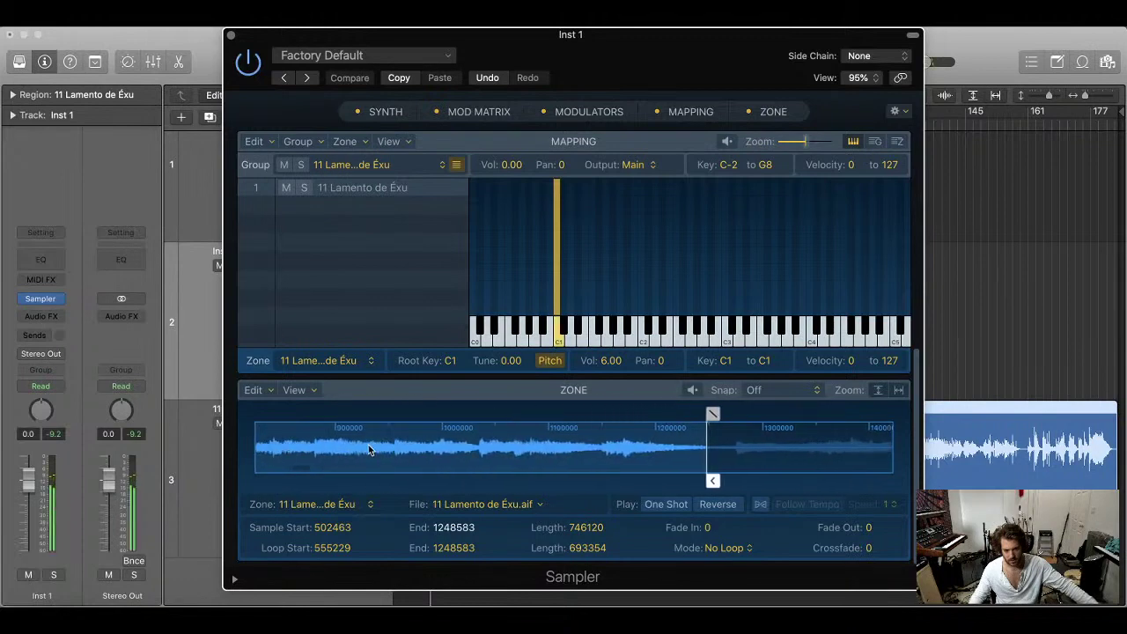
pyautogui.hscroll(-10, 370, 445)
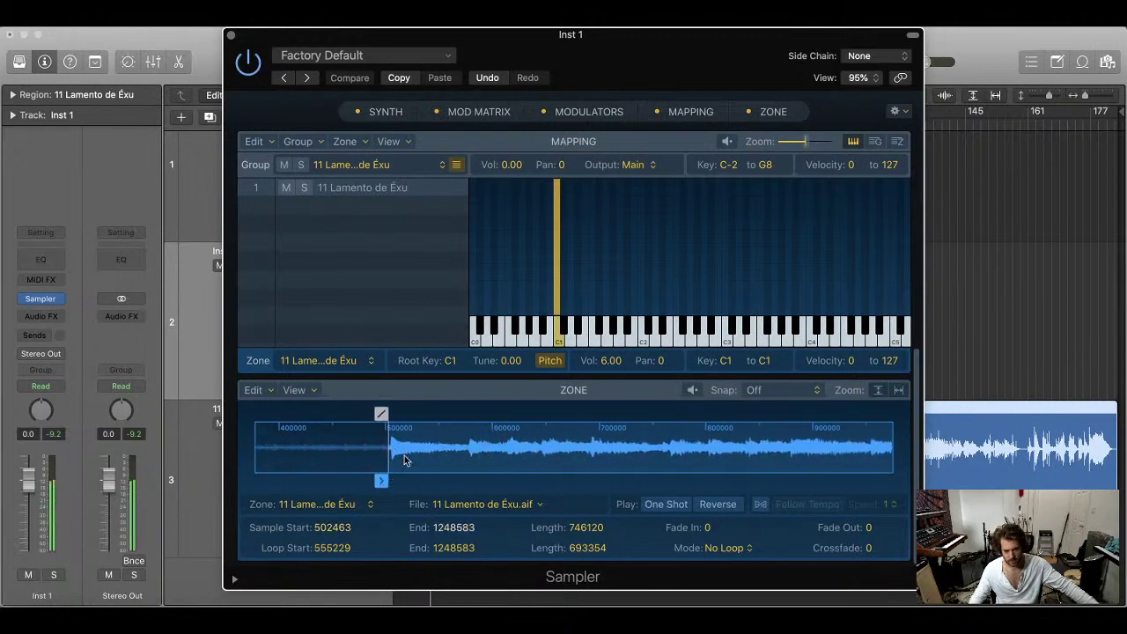
pyautogui.scroll(5, 405, 455)
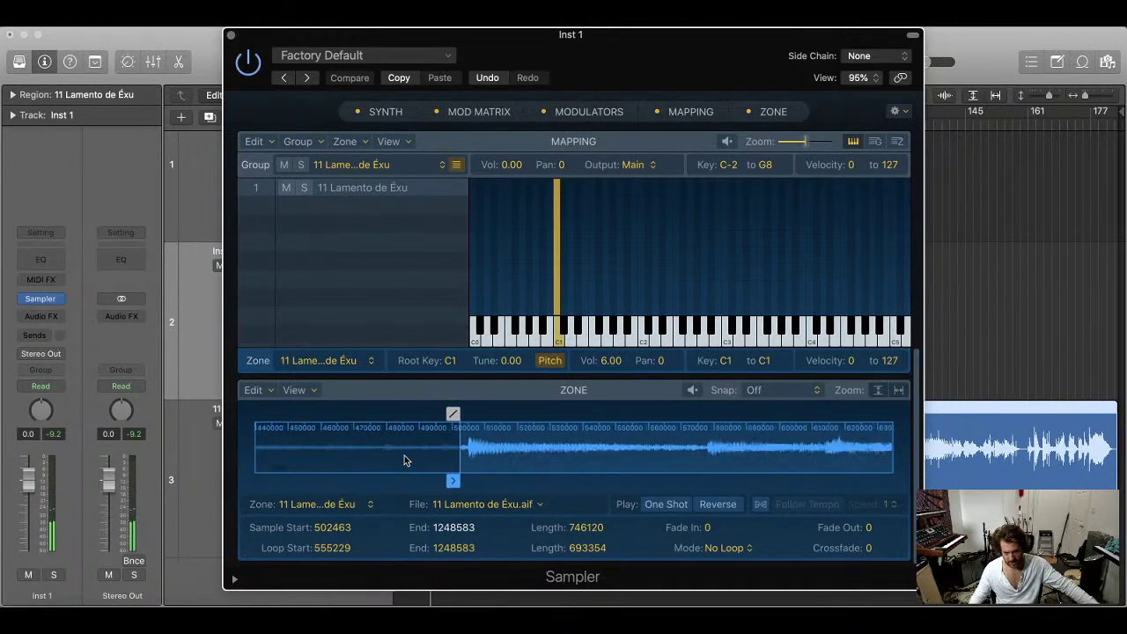
pyautogui.scroll(4, 404, 456)
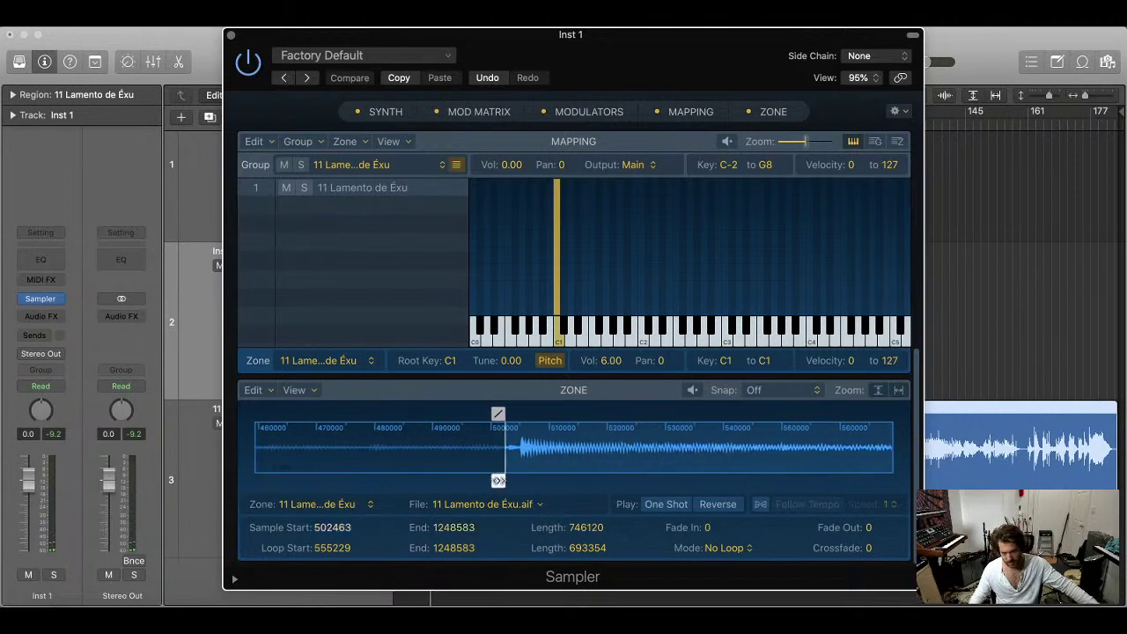
pyautogui.moveTo(498, 481); pyautogui.dragTo(513, 481)
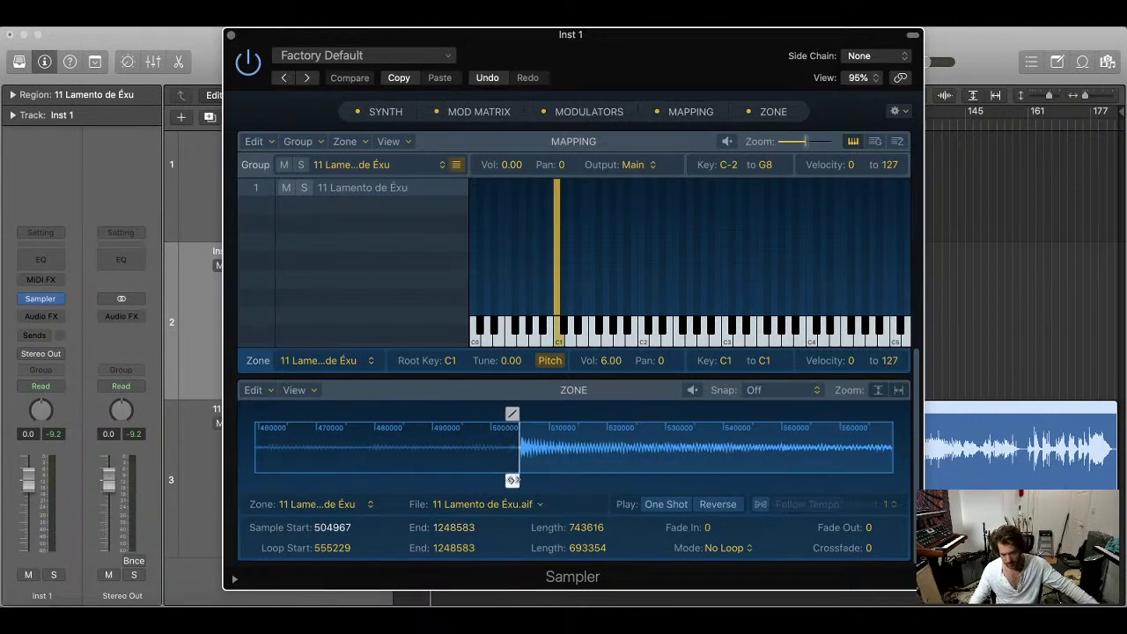
# - Audition the trimmed passage and move the sample start to about 1146128, isolating its decaying tail just before the end marker
pyautogui.scroll(-8, 539, 445)
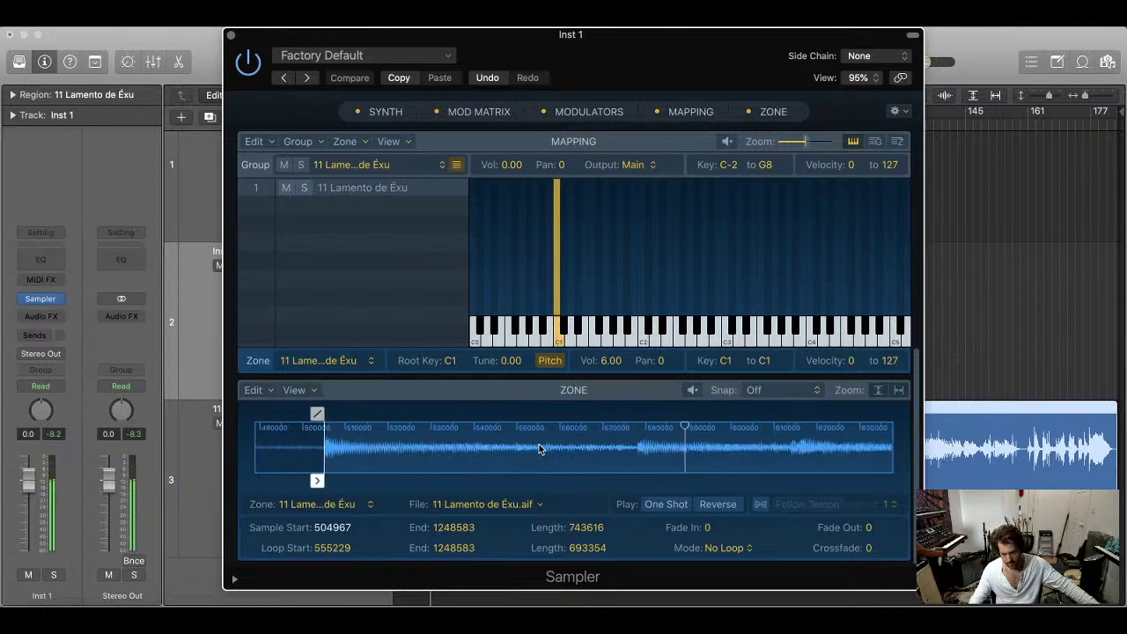
pyautogui.scroll(-2, 539, 449)
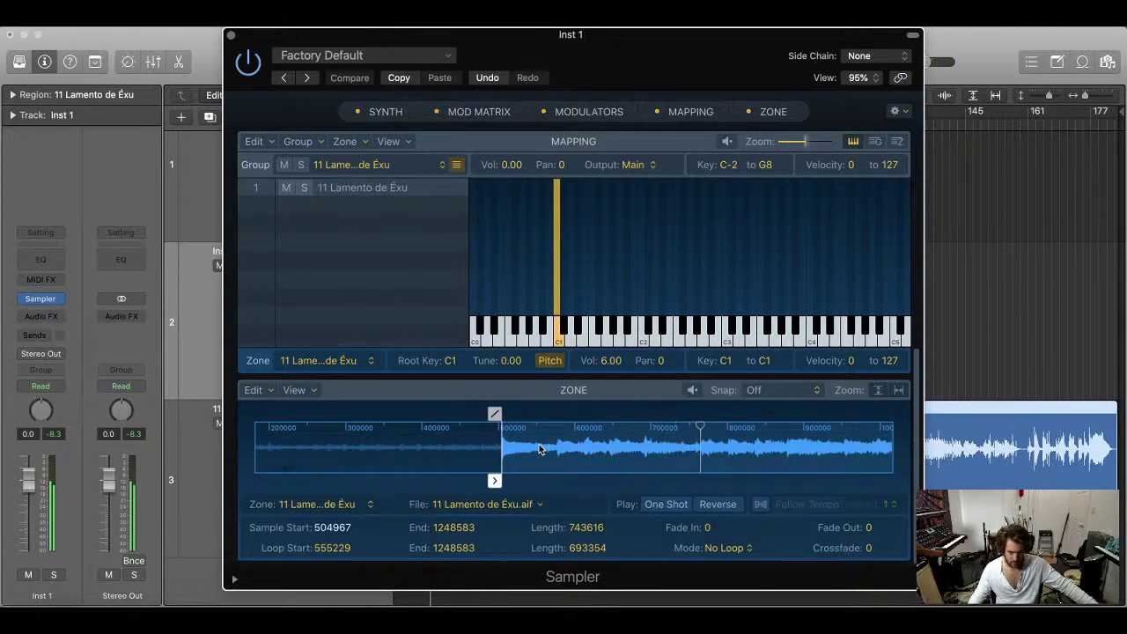
pyautogui.hscroll(2, 541, 449)
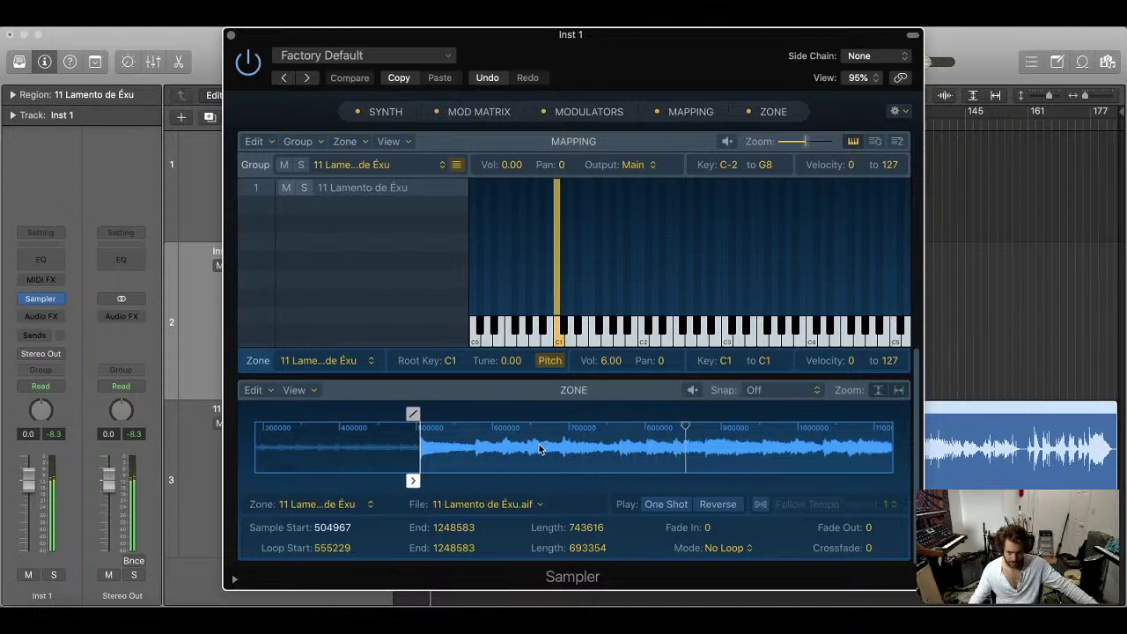
pyautogui.hscroll(10, 540, 449)
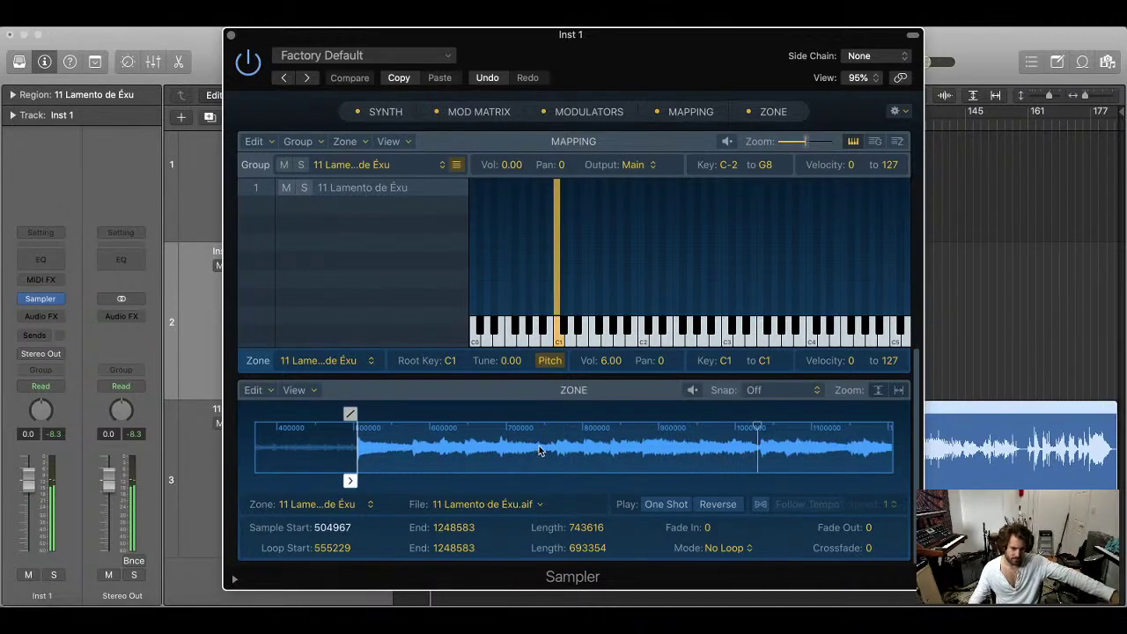
pyautogui.scroll(-5, 542, 448)
pyautogui.scroll(-2, 551, 449)
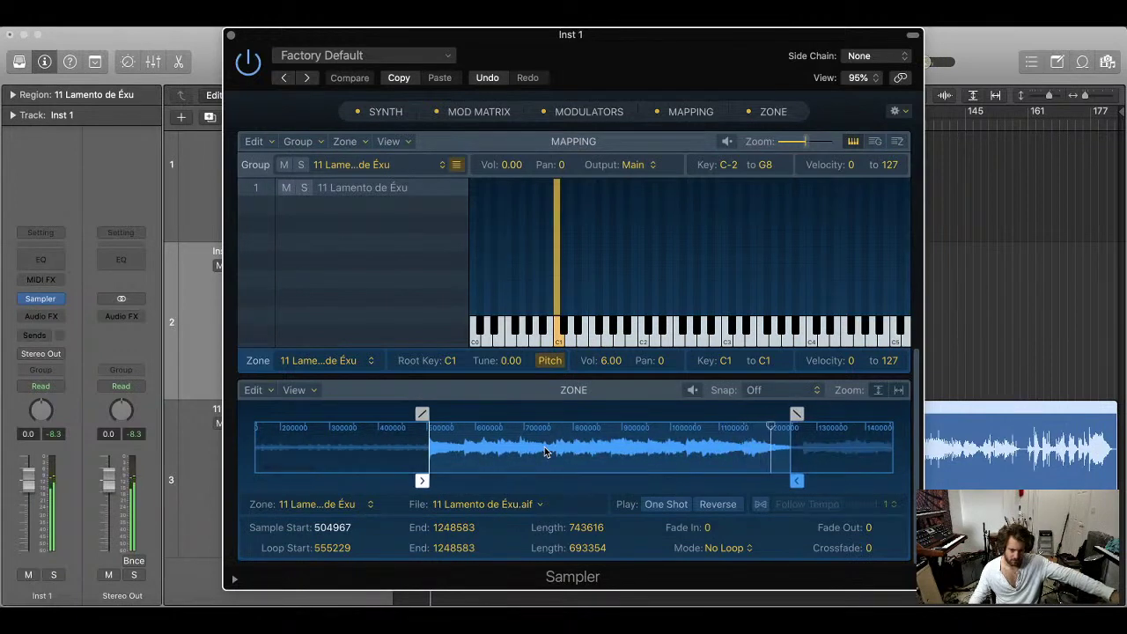
pyautogui.moveTo(422, 480); pyautogui.dragTo(734, 487)
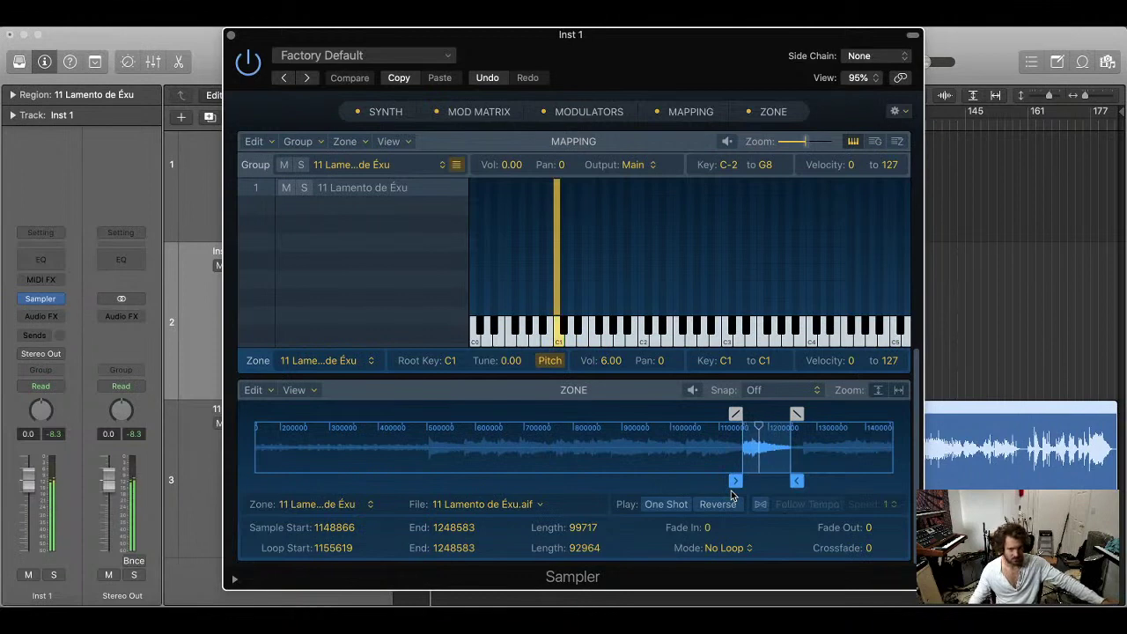
pyautogui.moveTo(734, 482); pyautogui.dragTo(734, 482)
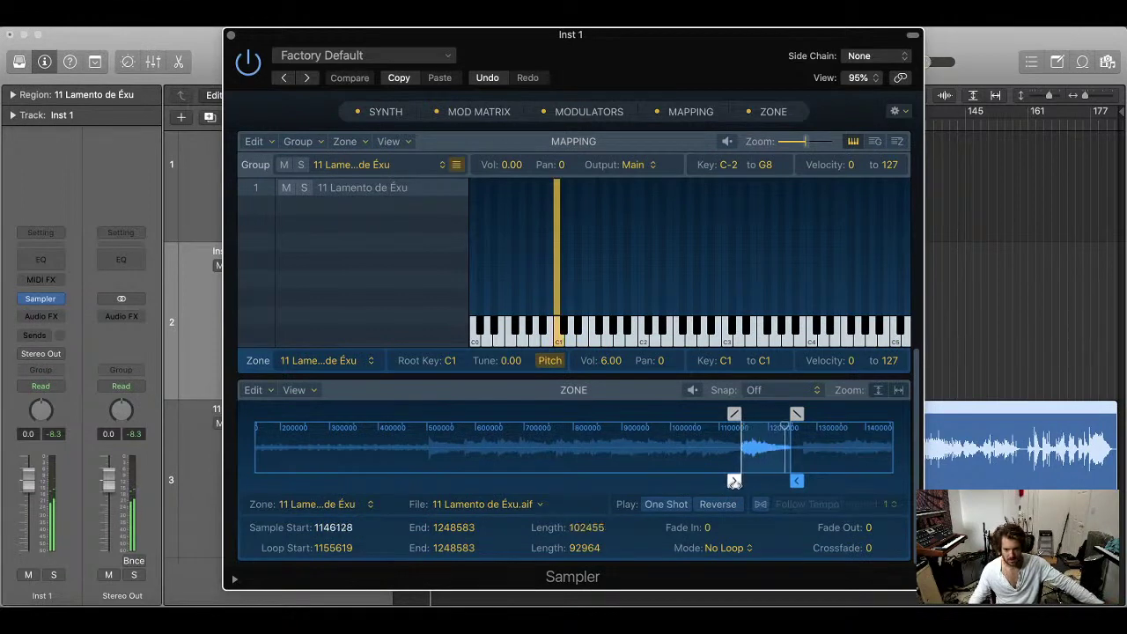
# - Add a new empty group beneath the Lamento de Éxu group in the Sampler mapping
pyautogui.click(333, 232)
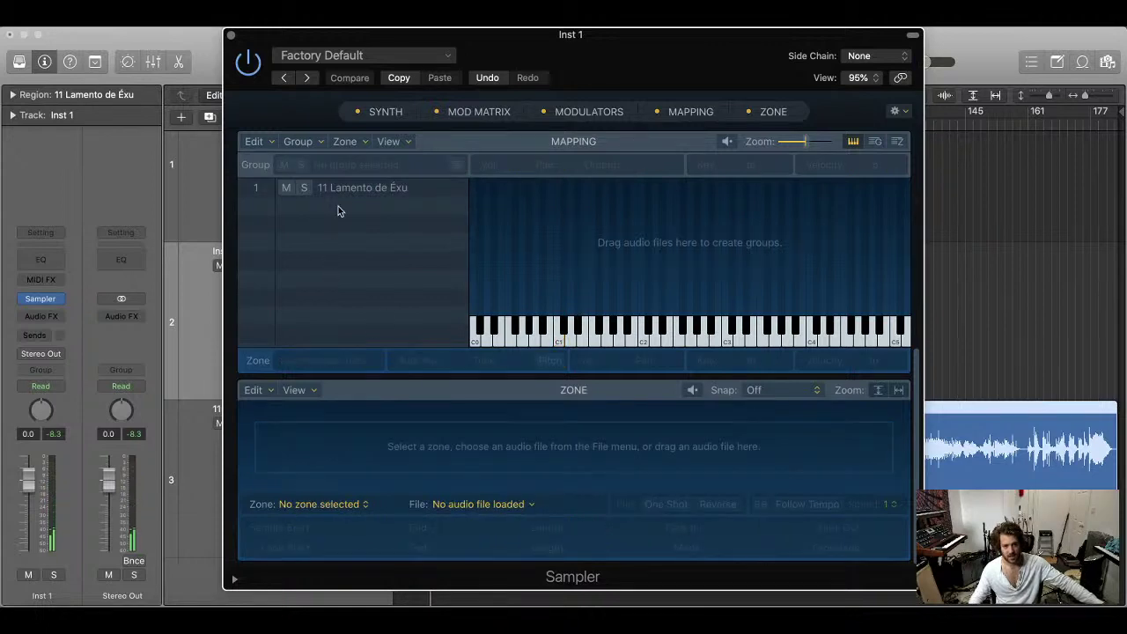
pyautogui.click(339, 195)
pyautogui.click(340, 206)
pyautogui.click(343, 187)
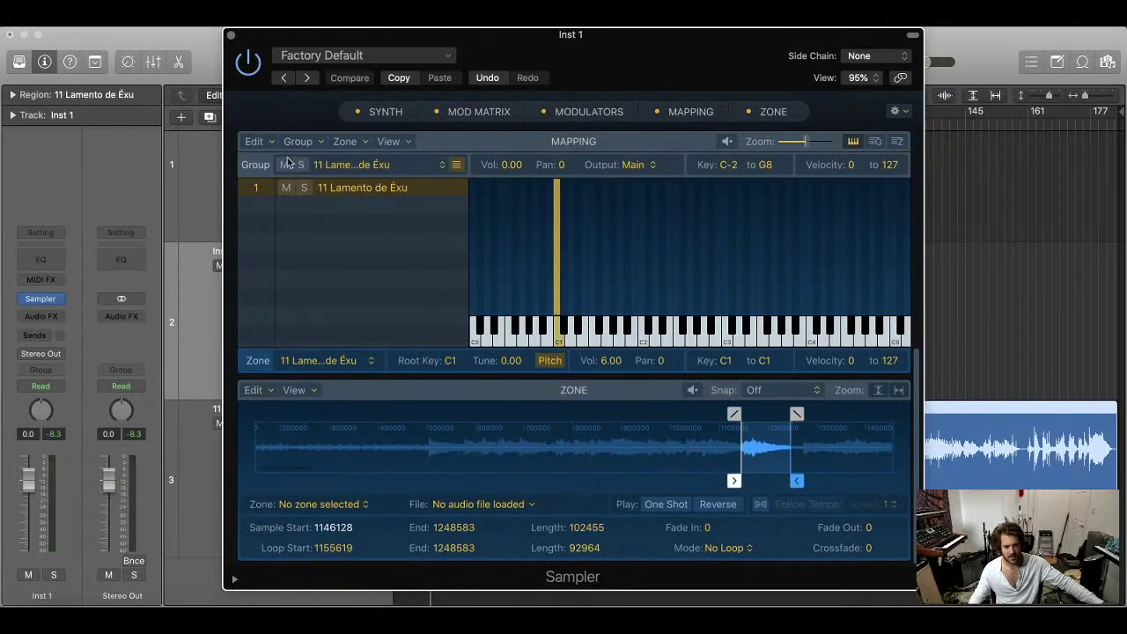
pyautogui.click(311, 143)
pyautogui.click(325, 154)
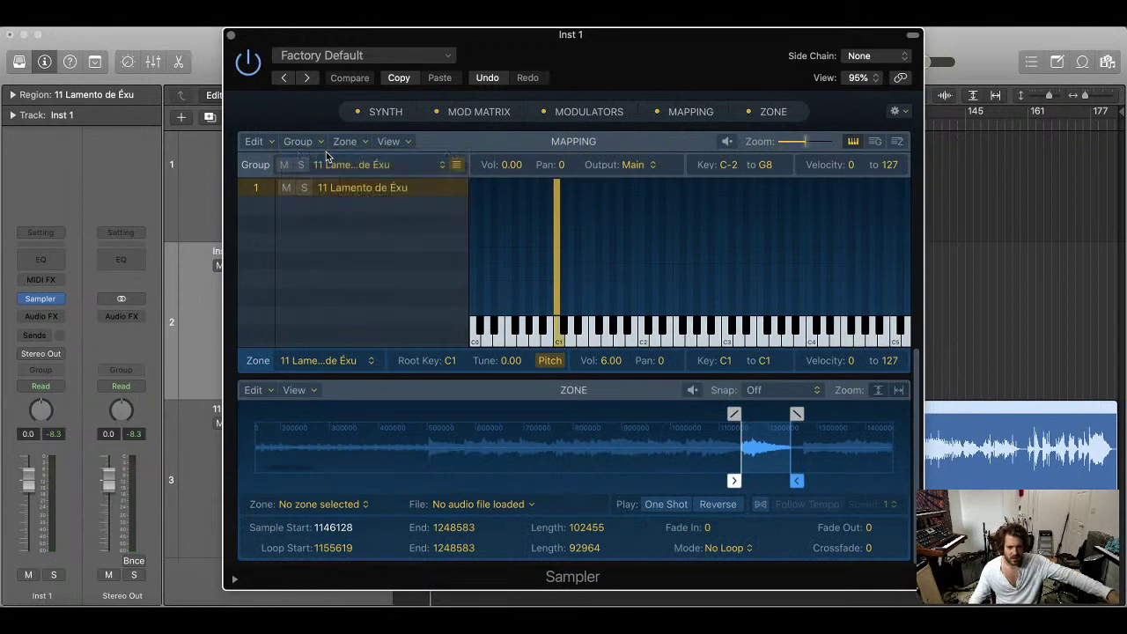
pyautogui.click(365, 188)
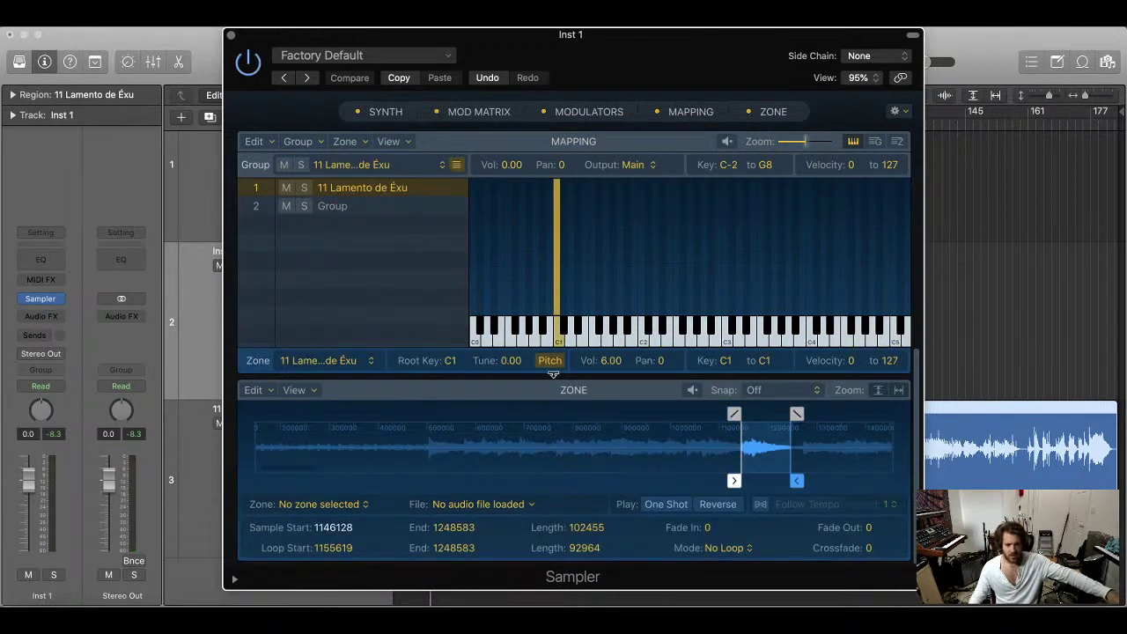
# - Load the Lamento de Éxu audio region into the new group on C1 and trim its sample start to about 503865
pyautogui.rightClick(757, 445)
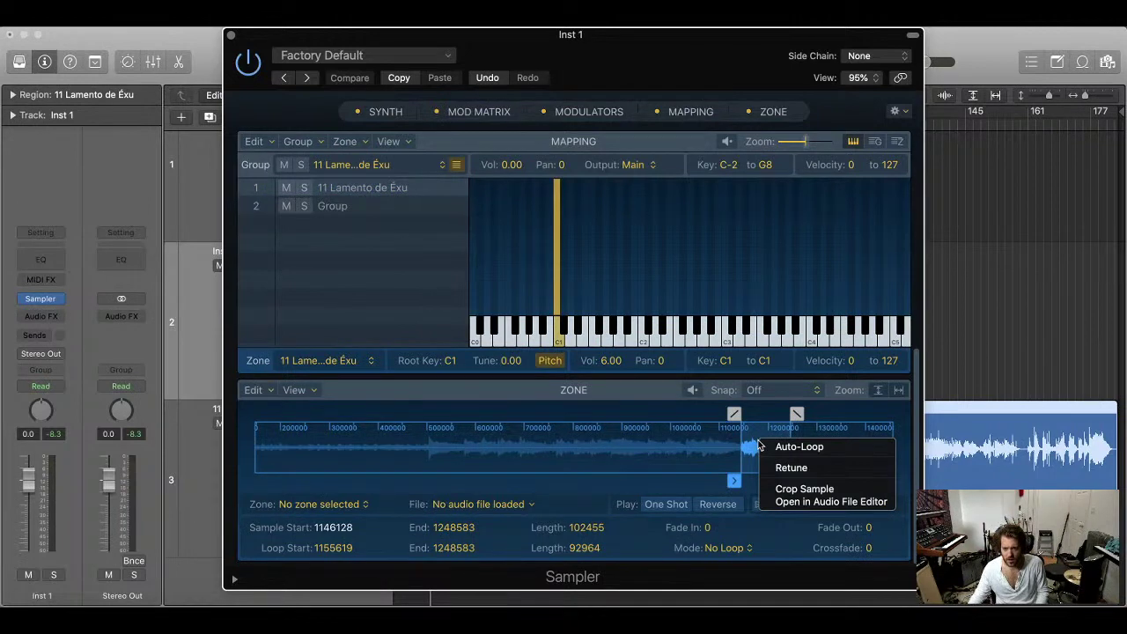
pyautogui.click(355, 294)
pyautogui.moveTo(1013, 185); pyautogui.dragTo(349, 208)
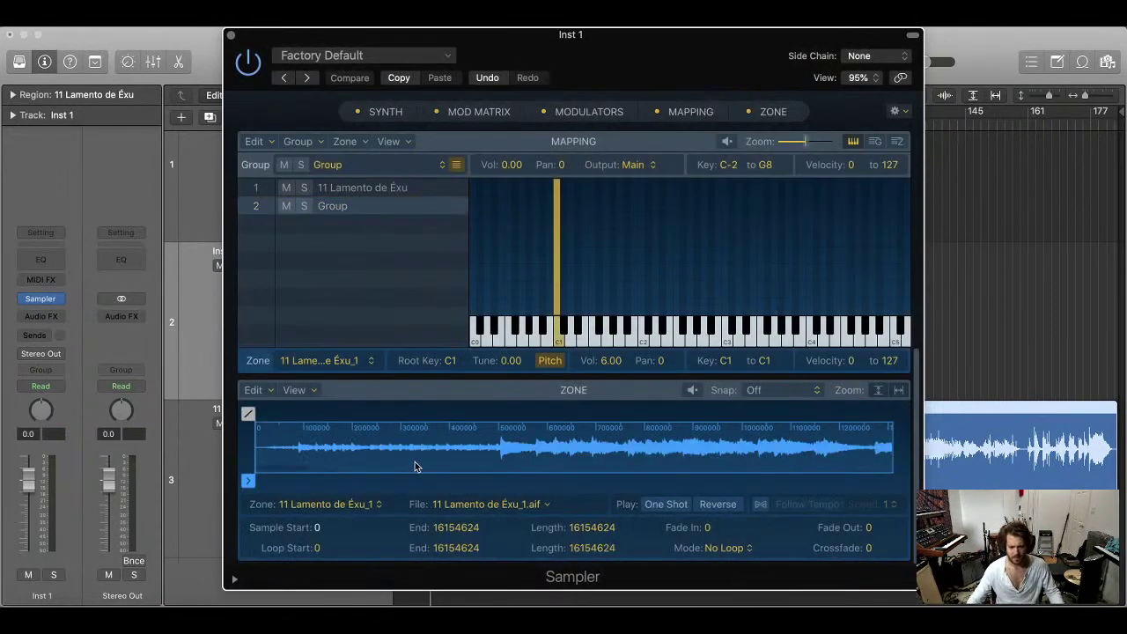
pyautogui.moveTo(248, 480); pyautogui.dragTo(501, 482)
# - Select both Sampler groups together and audition their layered zones on C1
pyautogui.press('super+a')
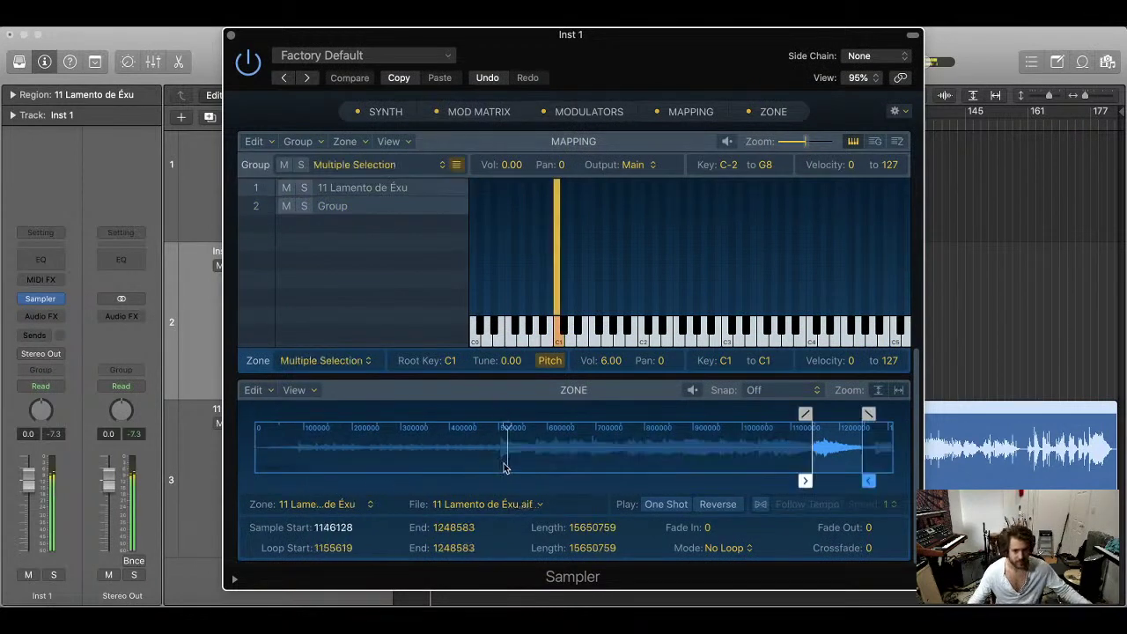
pyautogui.keyDown('shift'); pyautogui.click(377, 213); pyautogui.keyUp('shift')
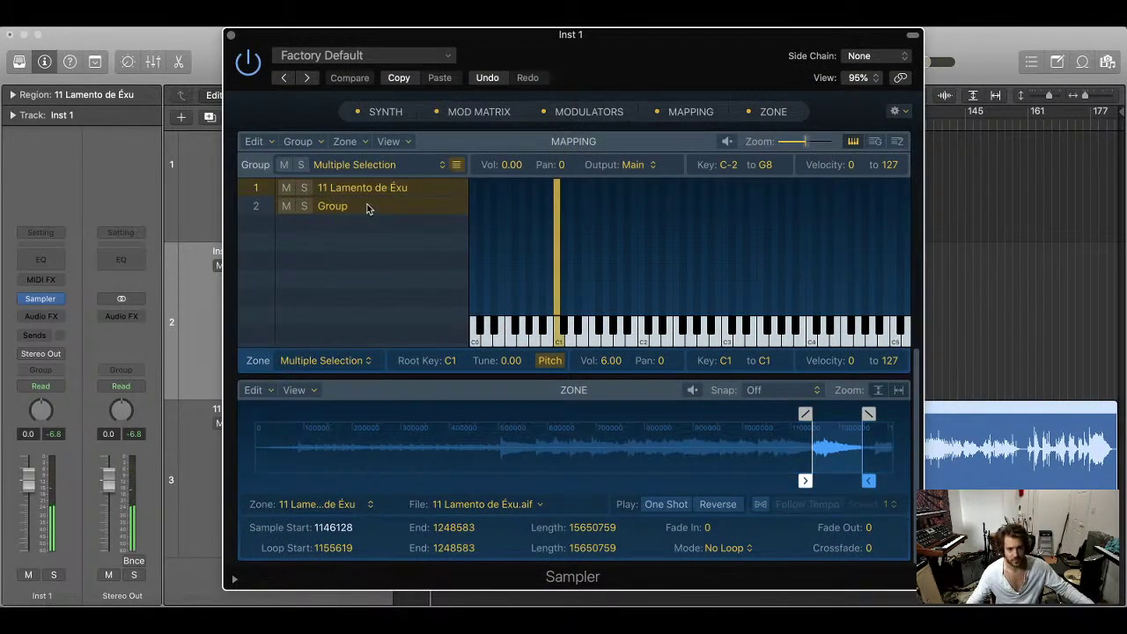
pyautogui.click(356, 248)
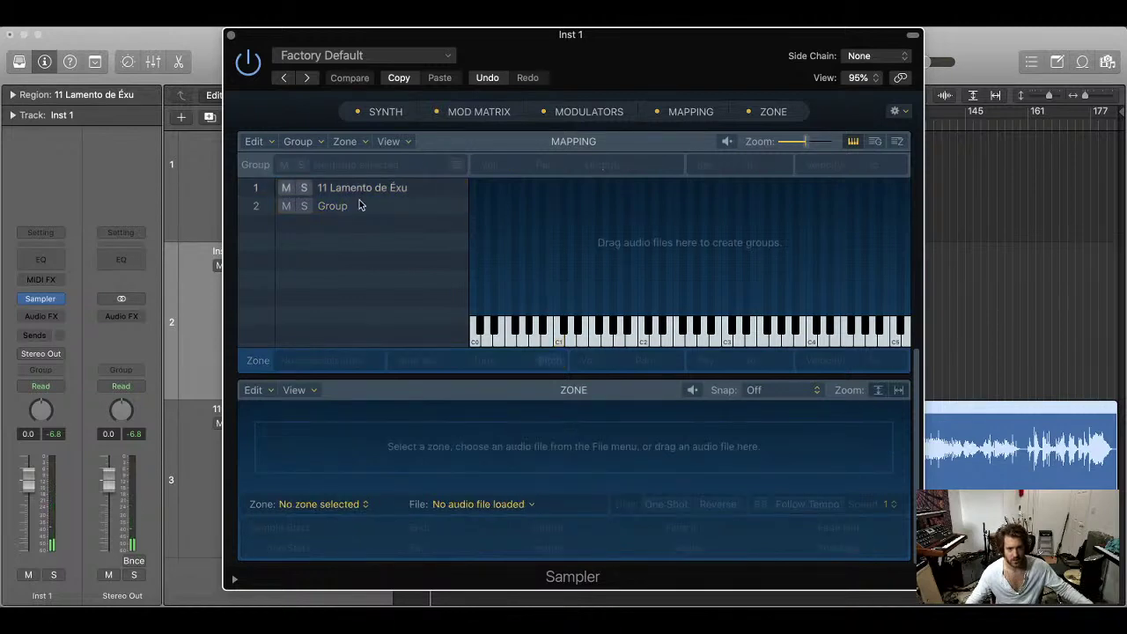
pyautogui.click(362, 207)
pyautogui.keyDown('shift'); pyautogui.click(414, 188); pyautogui.keyUp('shift')
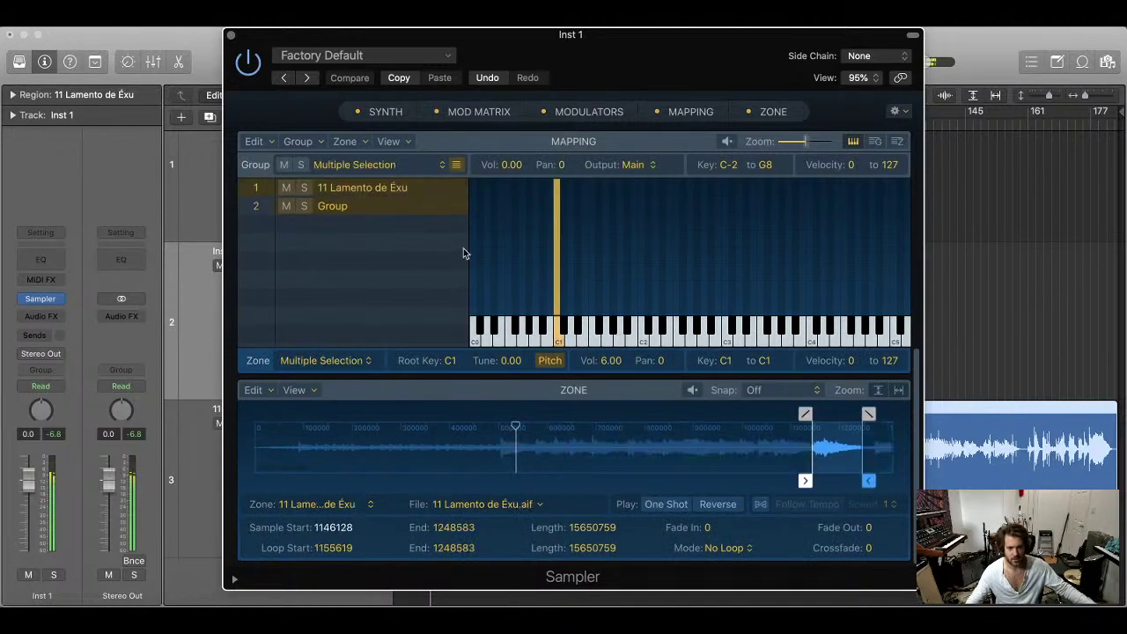
# - Make the second group the only selected group, toggle the group list off and back on, and solo that group
pyautogui.click(438, 167)
pyautogui.click(428, 181)
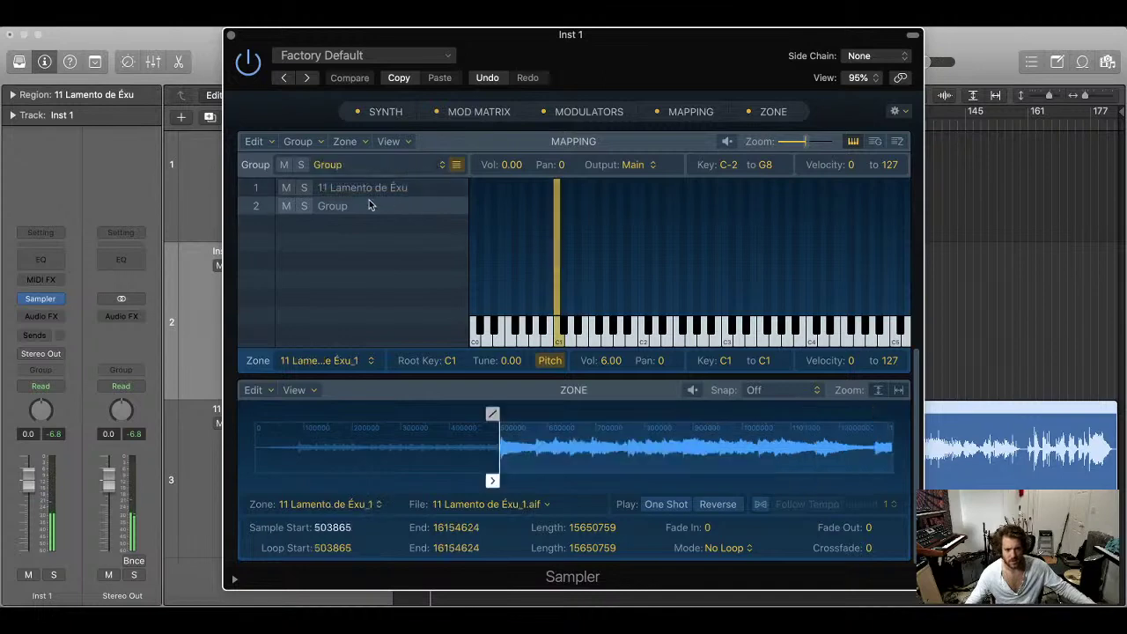
pyautogui.keyDown('shift'); pyautogui.click(370, 206); pyautogui.keyUp('shift')
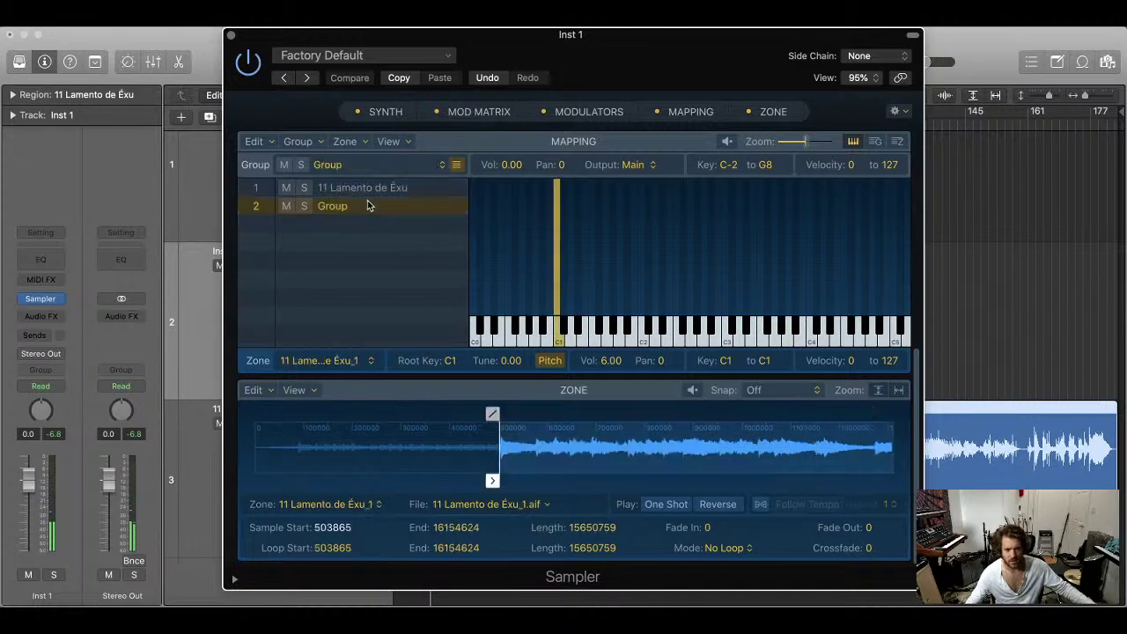
pyautogui.click(455, 166)
pyautogui.click(436, 168)
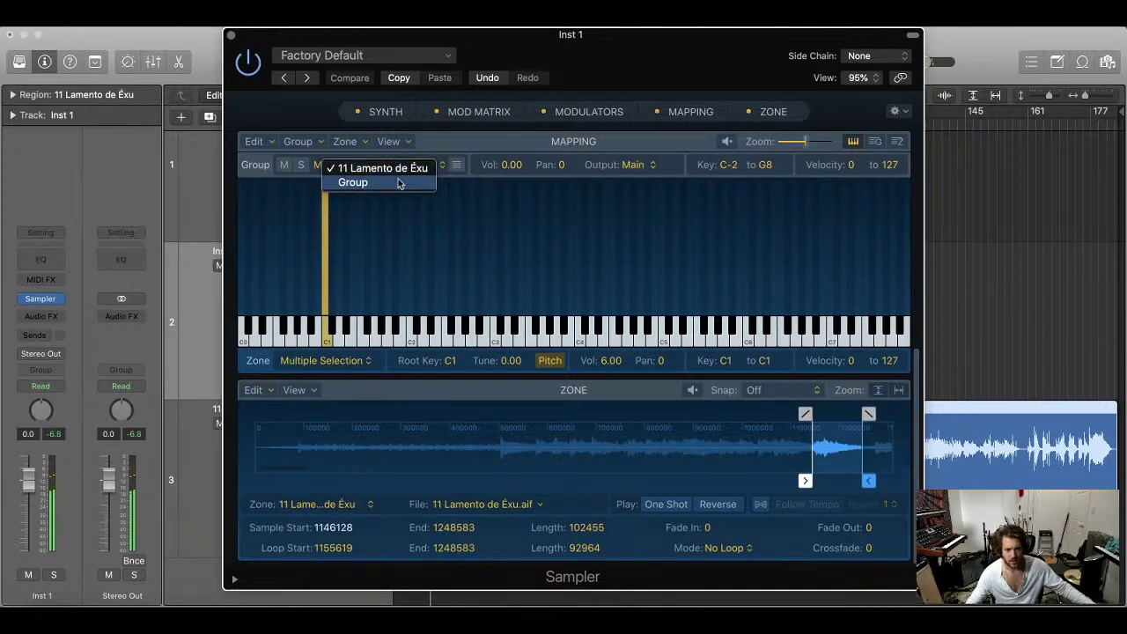
pyautogui.click(394, 184)
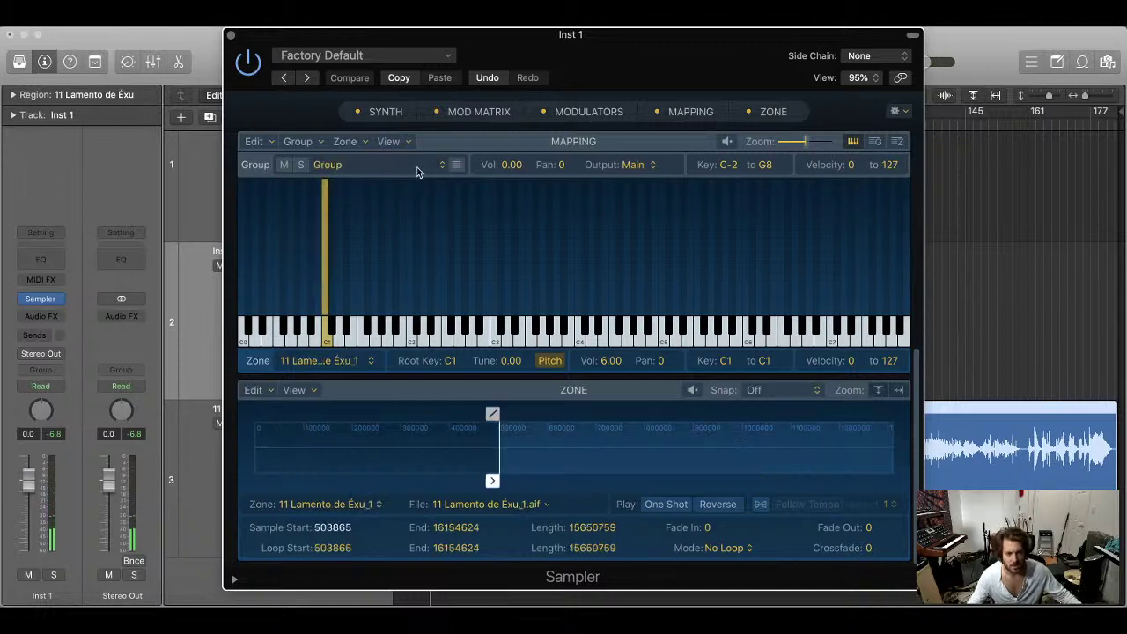
pyautogui.click(456, 166)
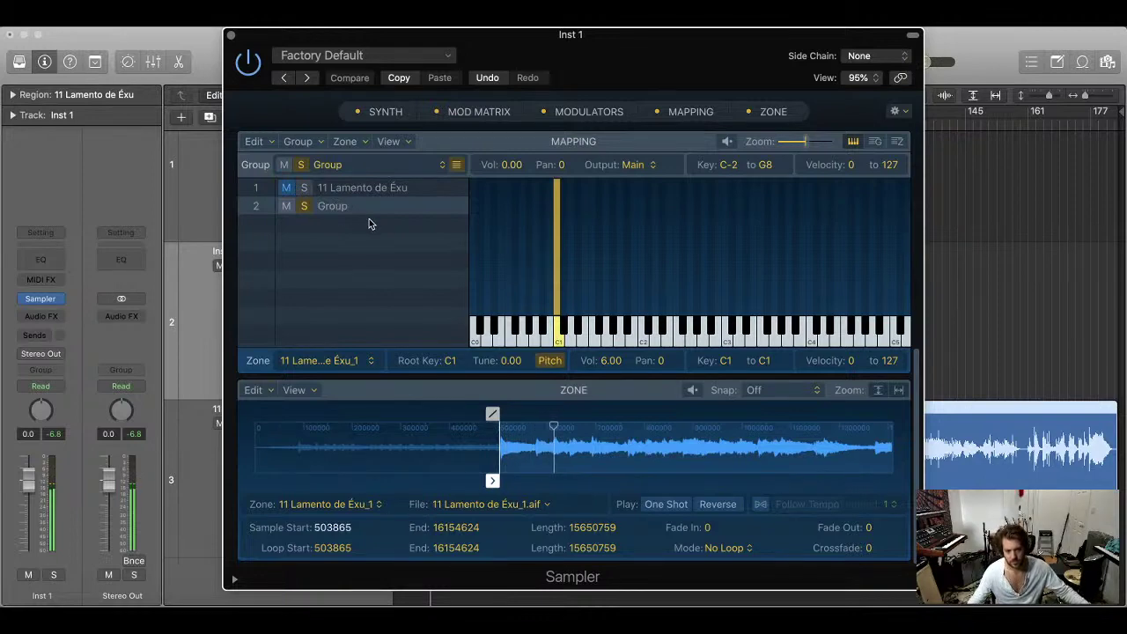
# - Trim the sample end of the second group's zone to about 1236429, keeping only the first loud passage
pyautogui.scroll(-3, 611, 452)
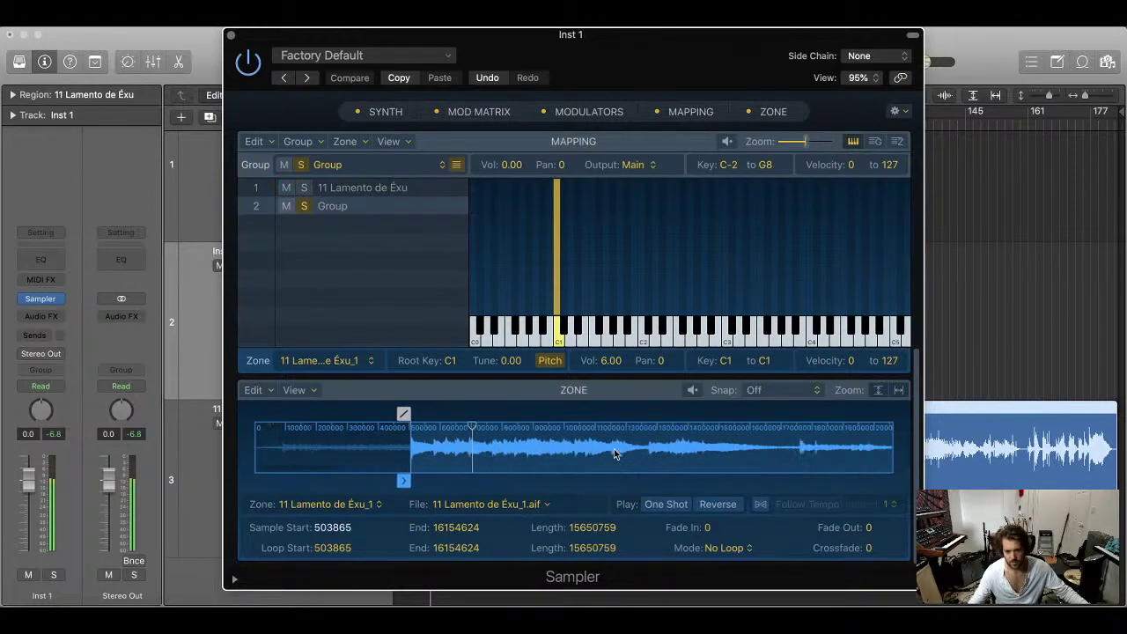
pyautogui.scroll(-5, 615, 453)
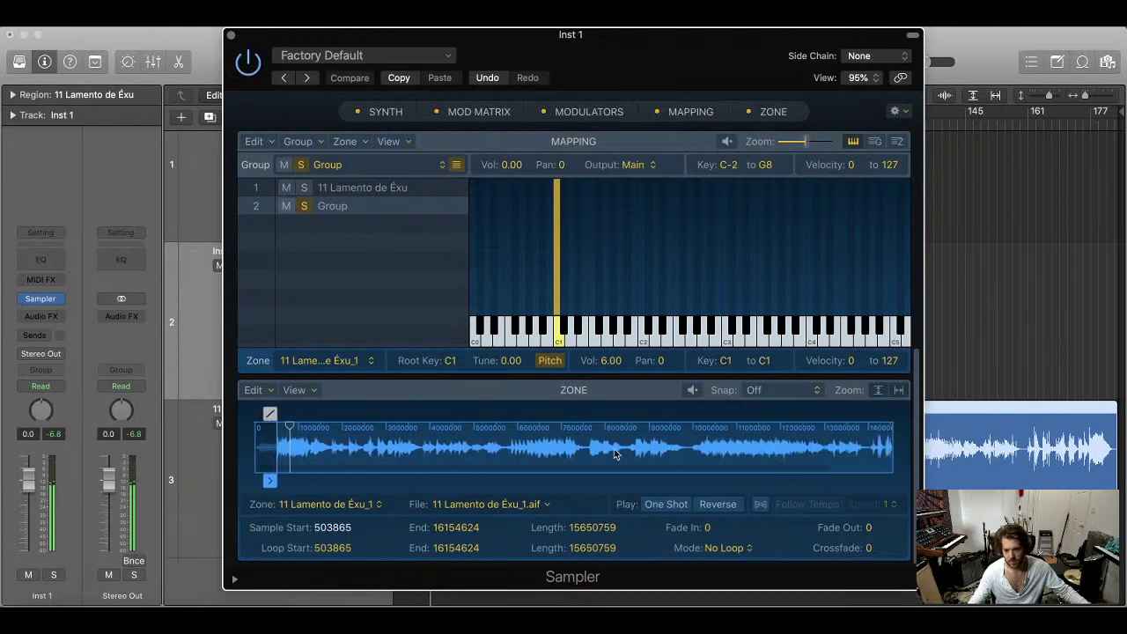
pyautogui.scroll(-2, 615, 454)
pyautogui.moveTo(893, 480); pyautogui.dragTo(302, 492)
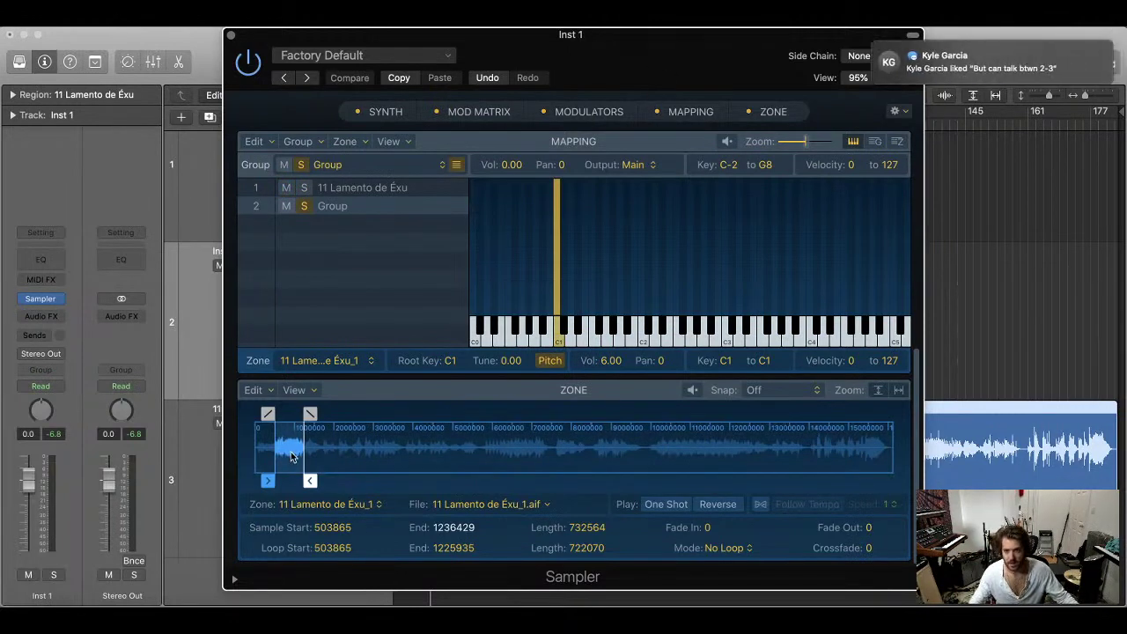
pyautogui.scroll(10, 293, 455)
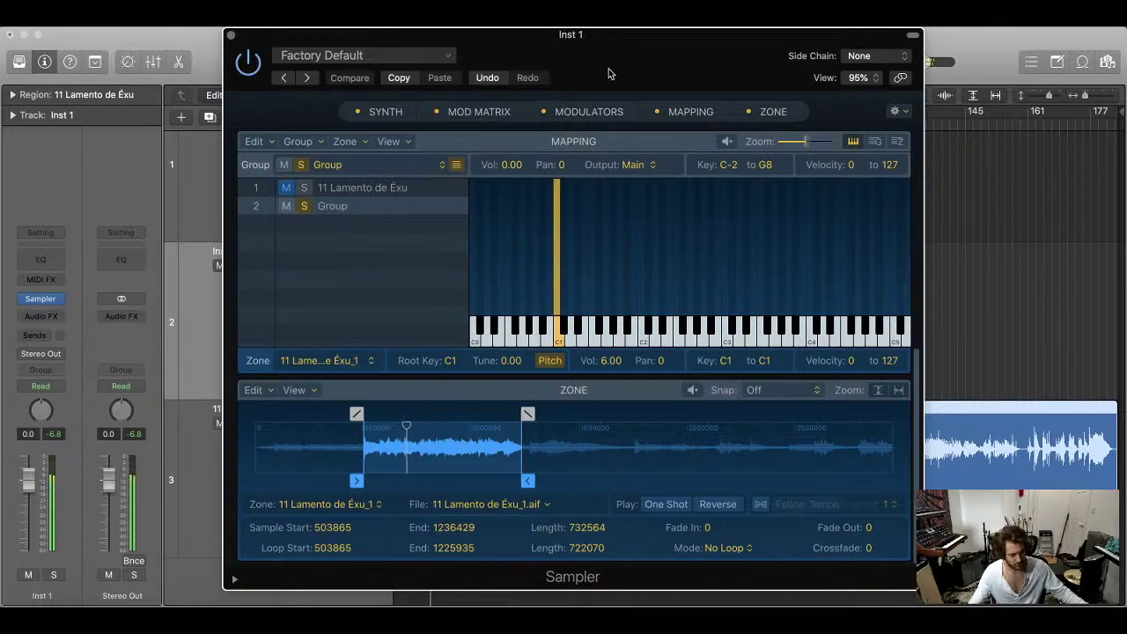
# - Turn off solo on the second group and select both groups together to audition their layered zones
pyautogui.moveTo(607, 74); pyautogui.dragTo(803, 63)
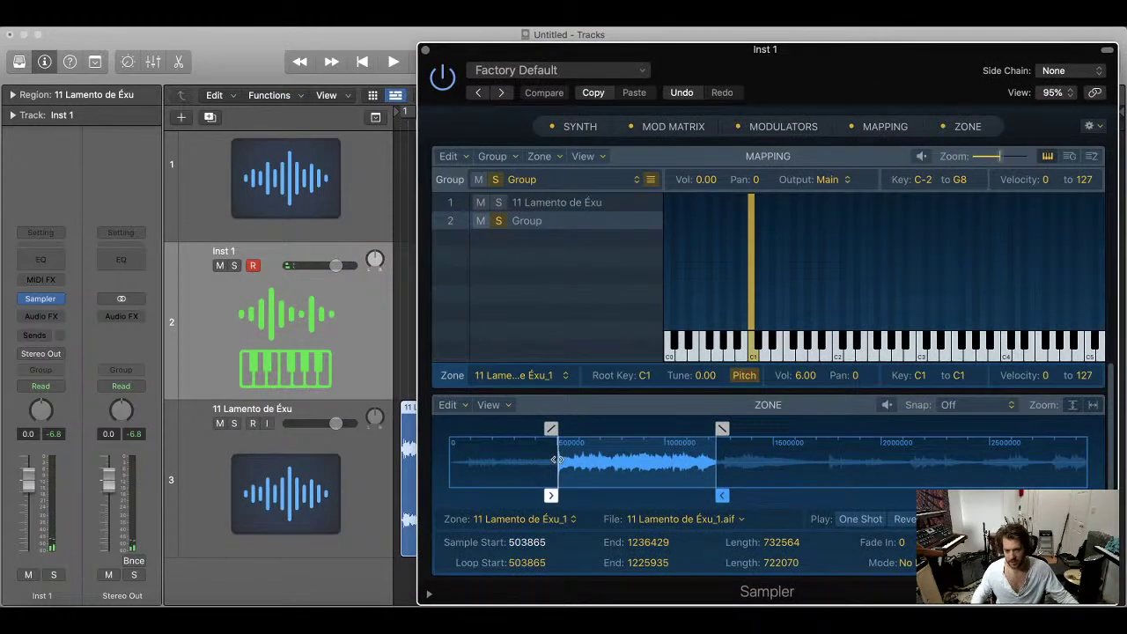
pyautogui.click(500, 221)
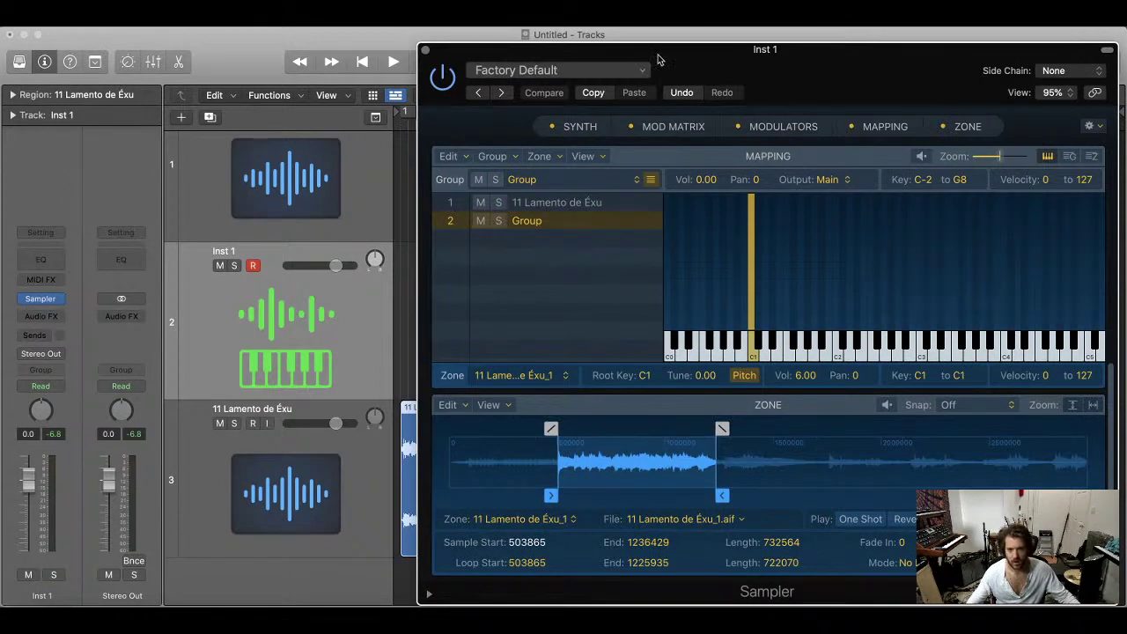
pyautogui.moveTo(850, 107); pyautogui.dragTo(771, 275)
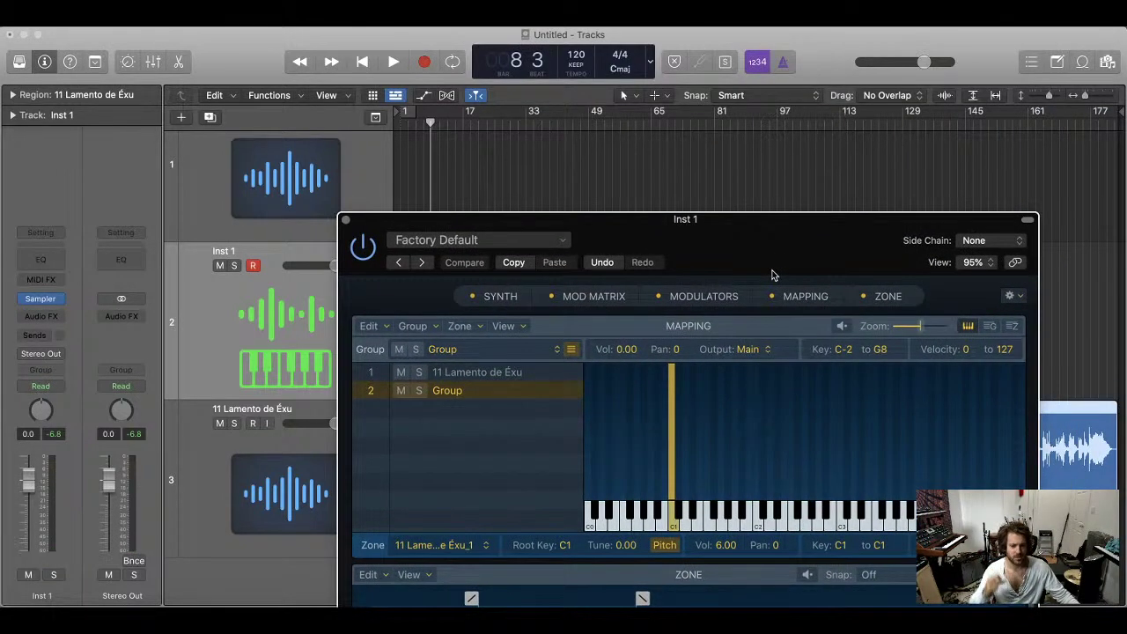
pyautogui.moveTo(772, 276); pyautogui.dragTo(684, 94)
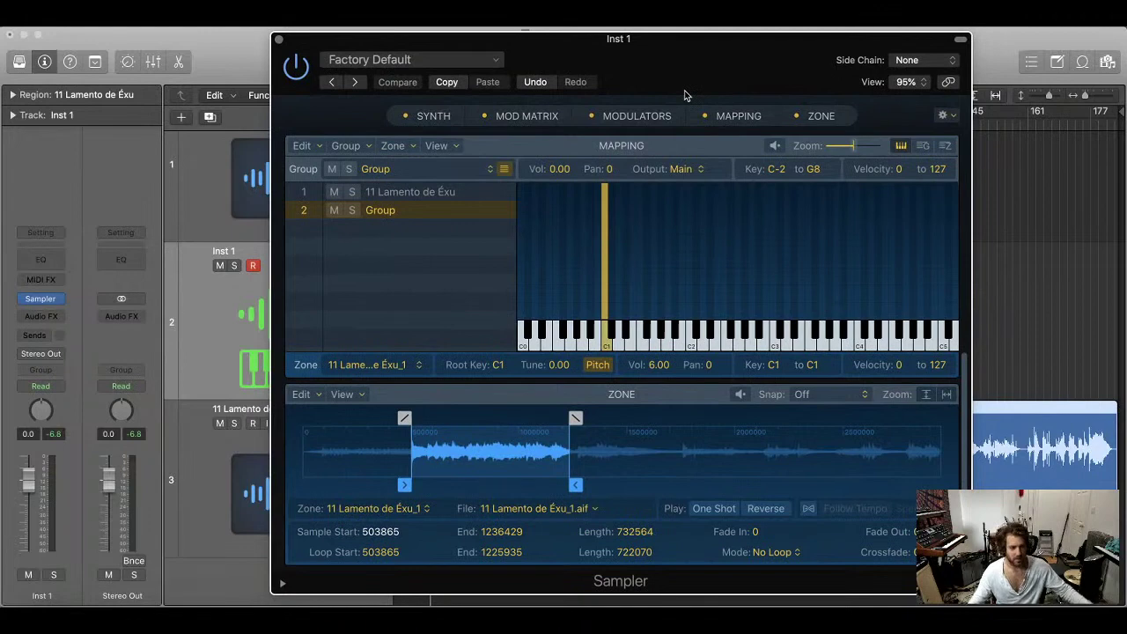
pyautogui.press('super+a')
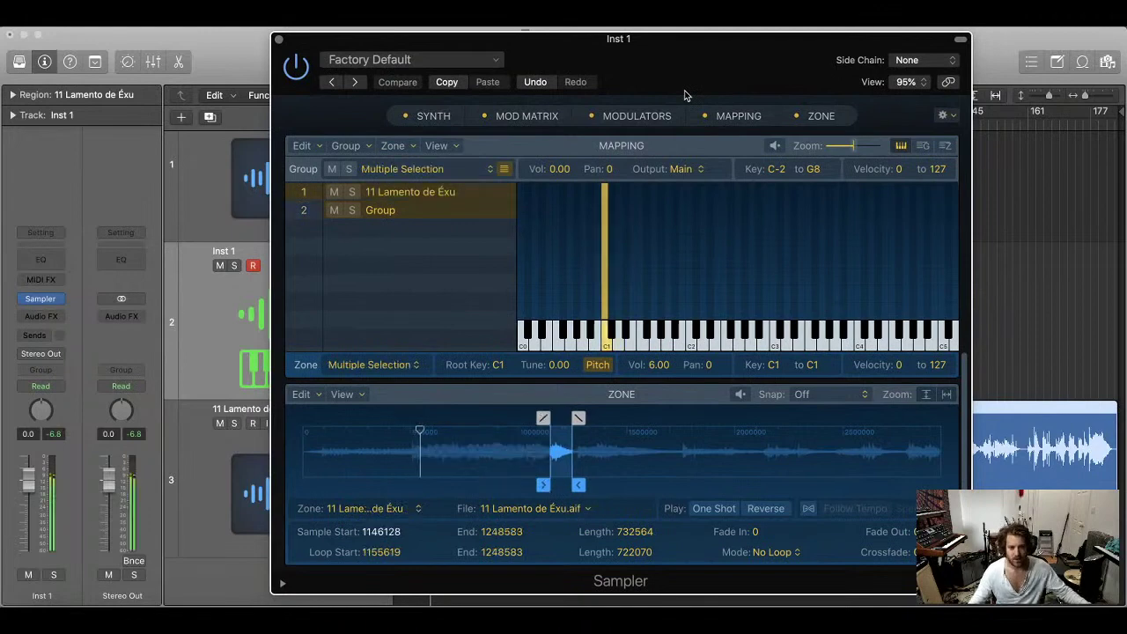
# - Select only the second group and solo it to audition its trimmed zone alone
pyautogui.click(419, 209)
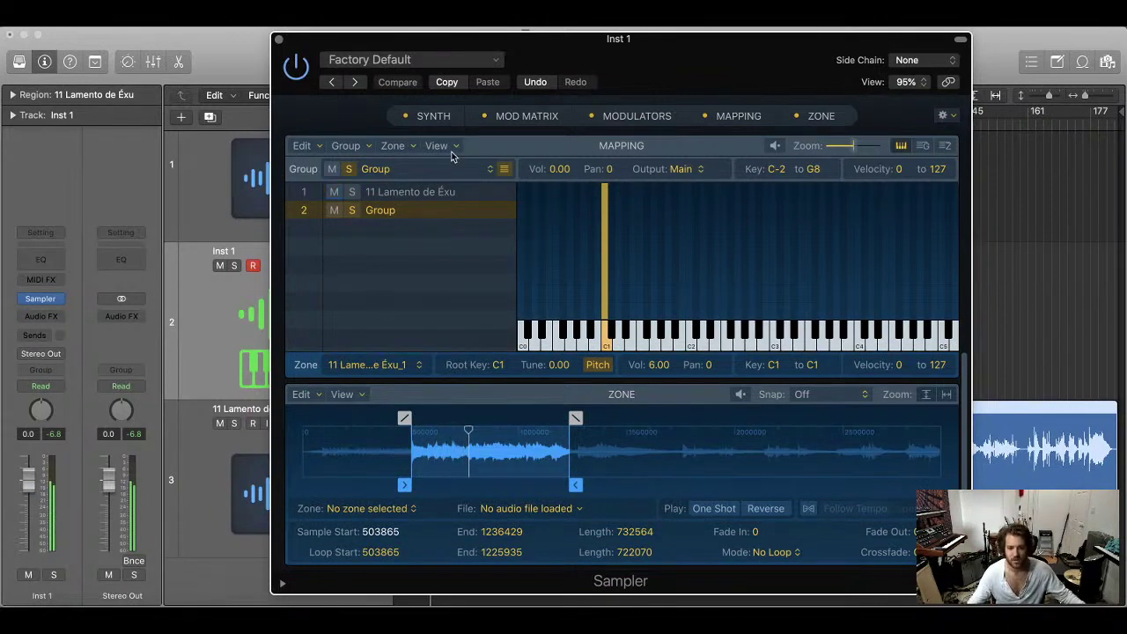
pyautogui.click(584, 241)
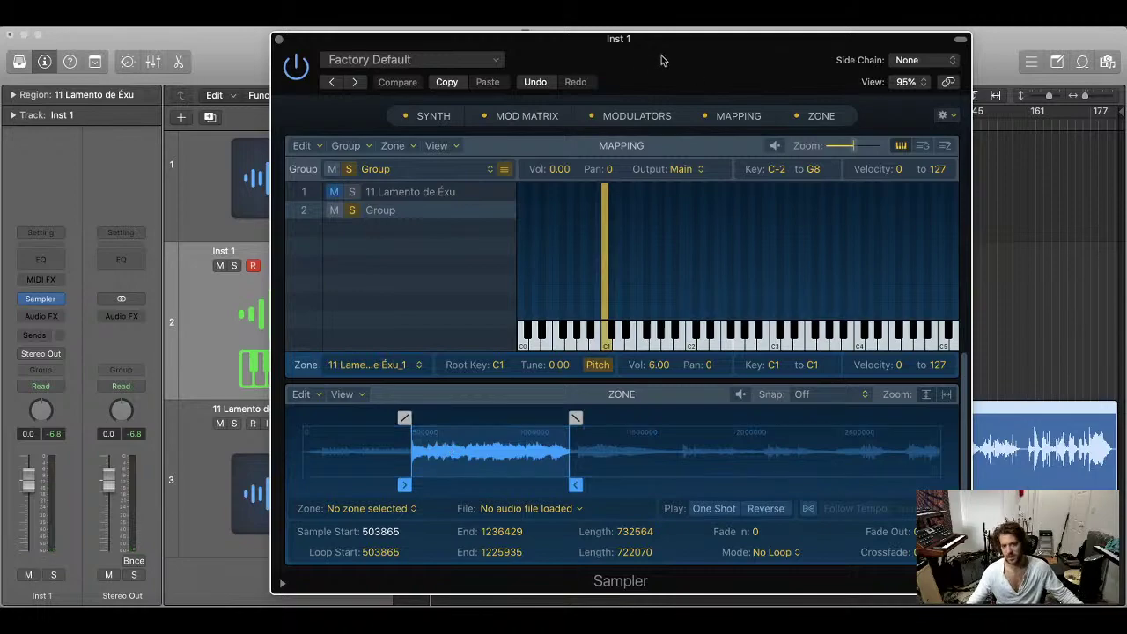
pyautogui.moveTo(616, 62); pyautogui.dragTo(670, 57)
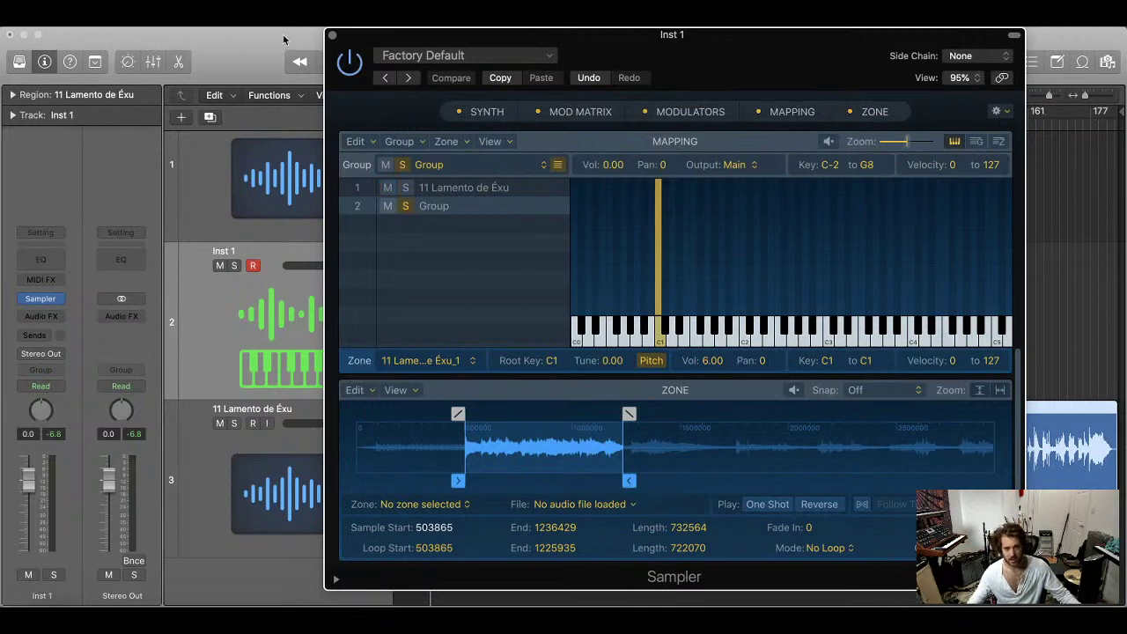
# - Close the Sampler window and play the Lamento de Éxu track around bars 6 and 7 to find the passage's opening hit
pyautogui.click(334, 37)
pyautogui.click(478, 364)
pyautogui.click(381, 414)
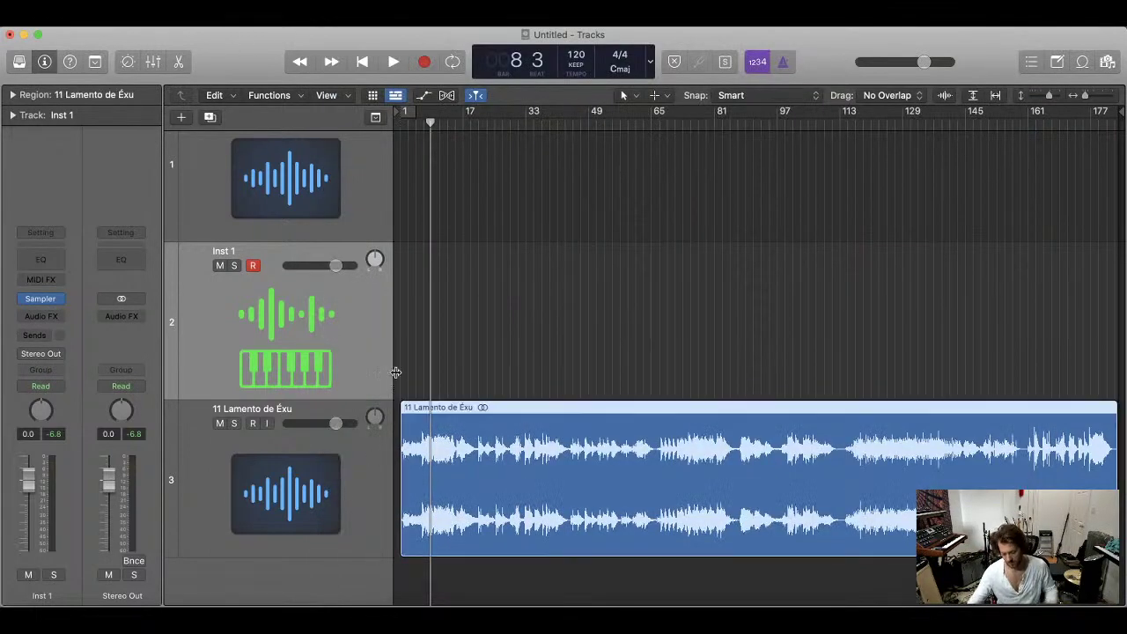
pyautogui.scroll(10, 386, 401)
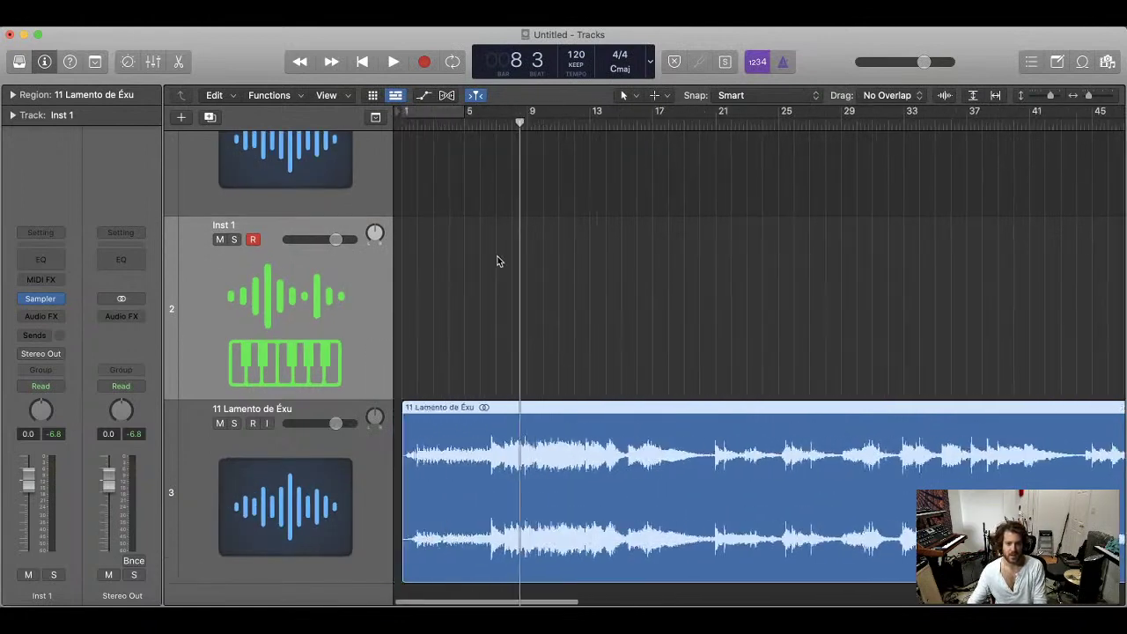
pyautogui.click(499, 125)
pyautogui.press('space')
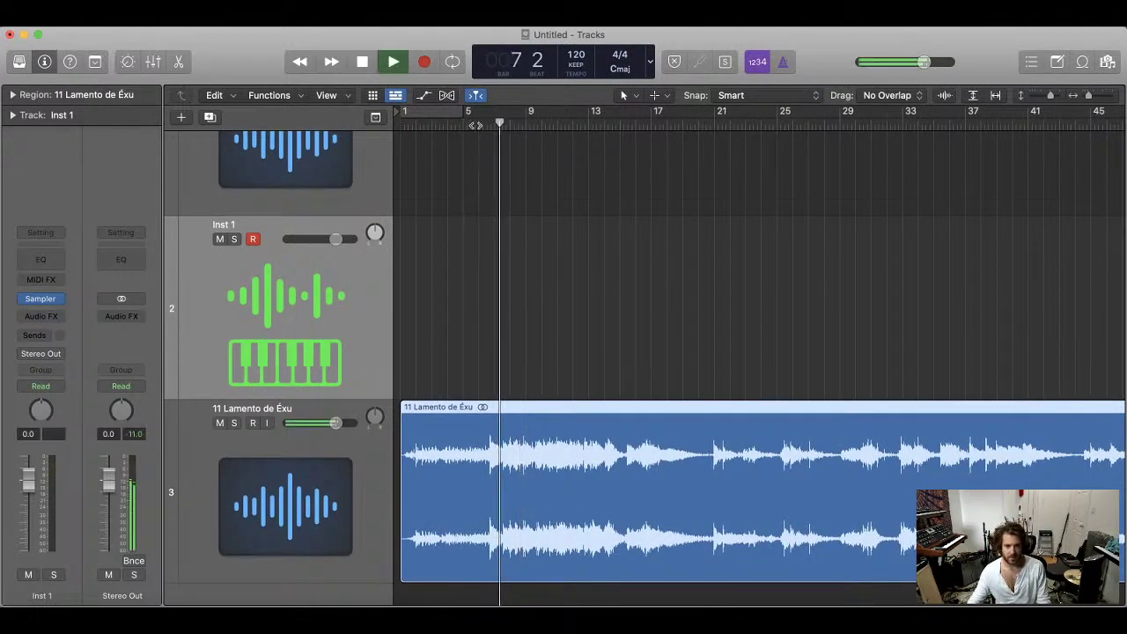
pyautogui.click(485, 126)
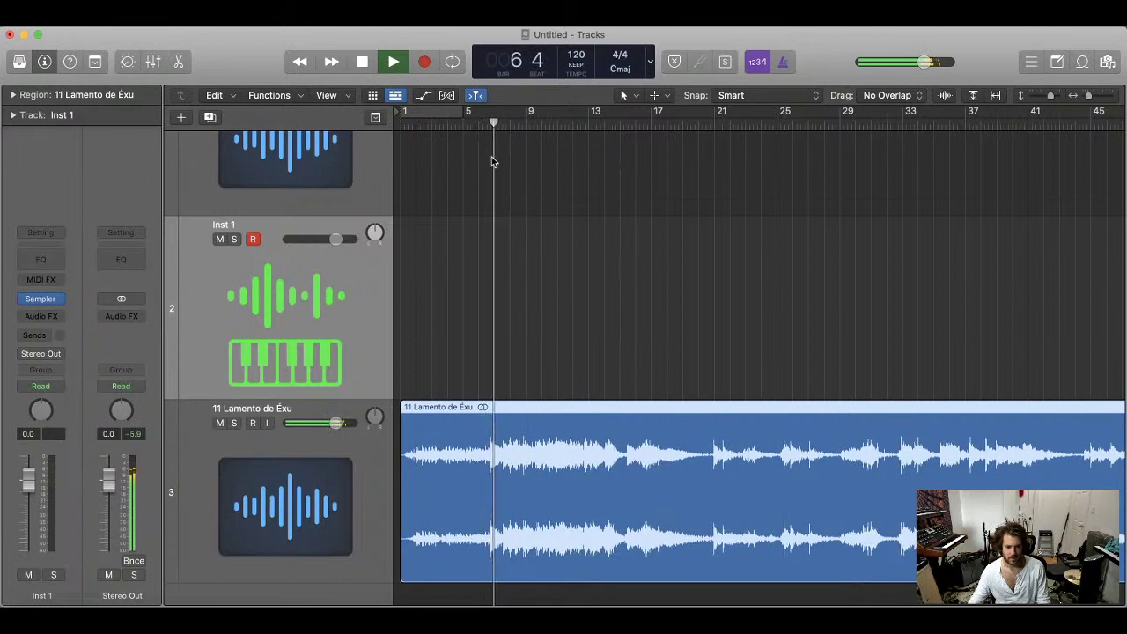
pyautogui.press('space')
# - Trim the start of the Lamento de Éxu region to about bar 6 beat 4, removing the quiet intro
pyautogui.scroll(6, 480, 220)
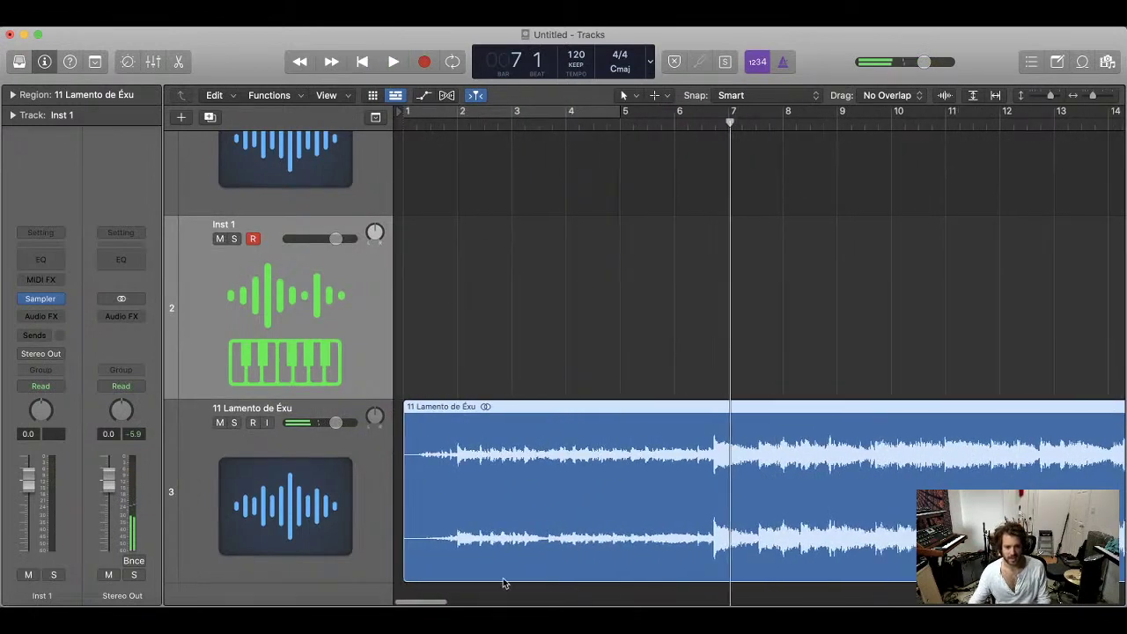
pyautogui.moveTo(403, 574); pyautogui.dragTo(715, 573)
pyautogui.scroll(6, 707, 581)
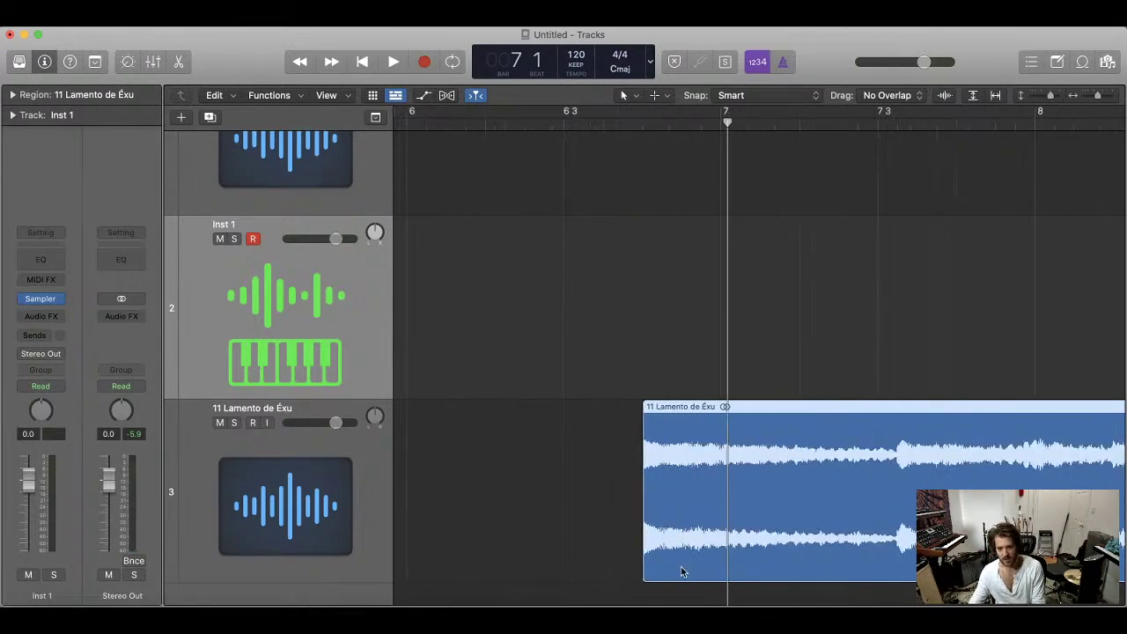
pyautogui.hscroll(-5, 570, 553)
pyautogui.scroll(3, 568, 555)
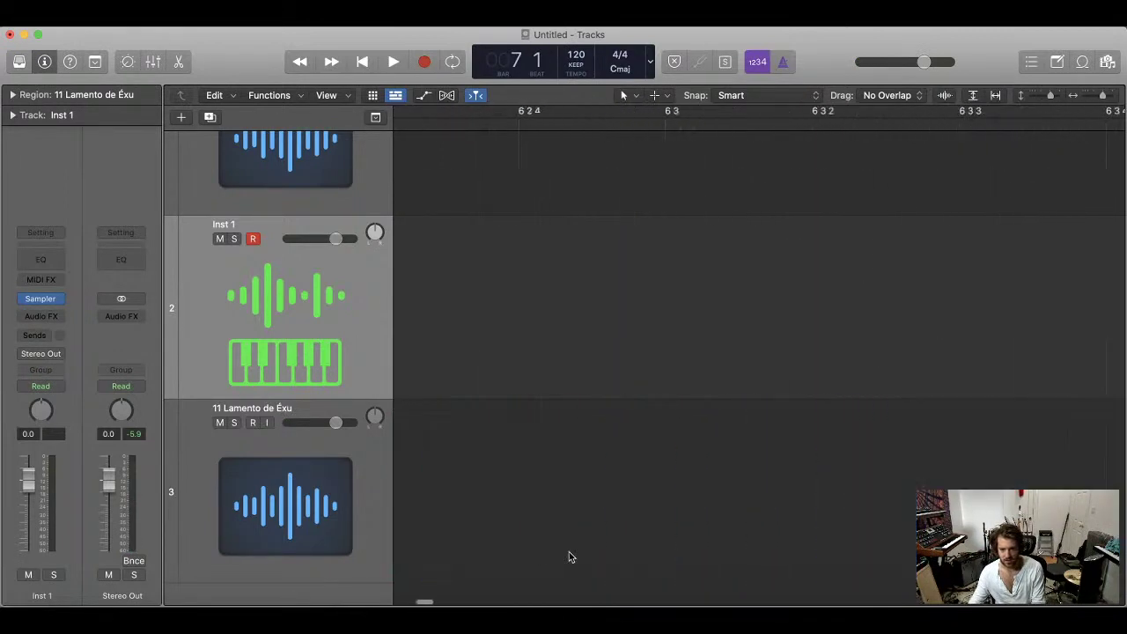
pyautogui.hscroll(4, 568, 555)
pyautogui.scroll(-6, 599, 574)
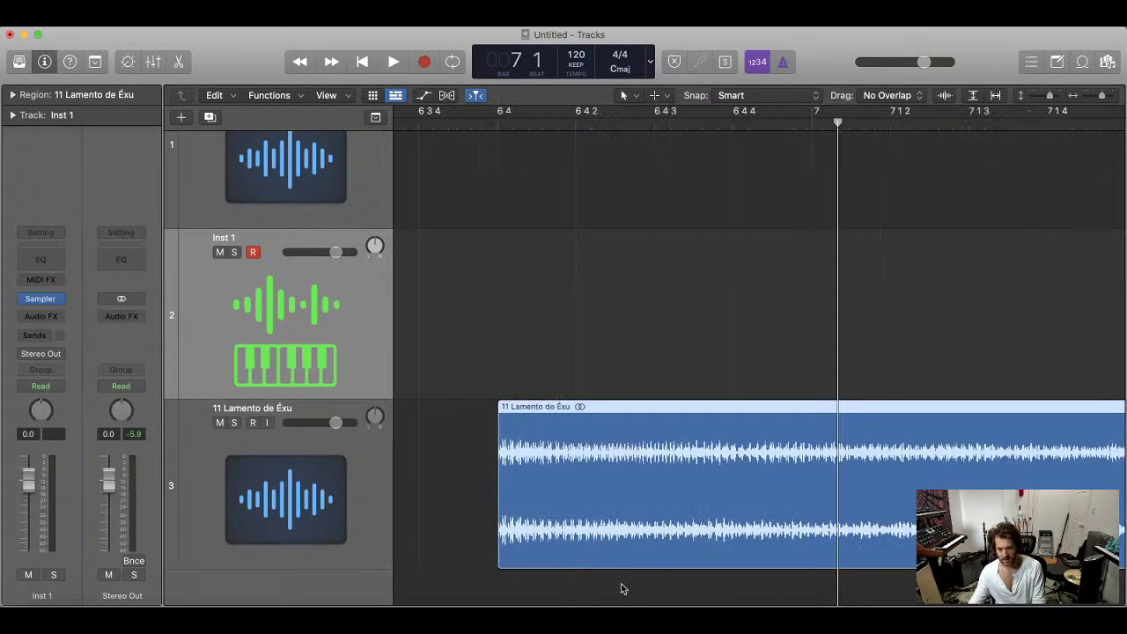
# - Play the Lamento de Éxu region from its new start to check the trim against the hit
pyautogui.click(750, 120)
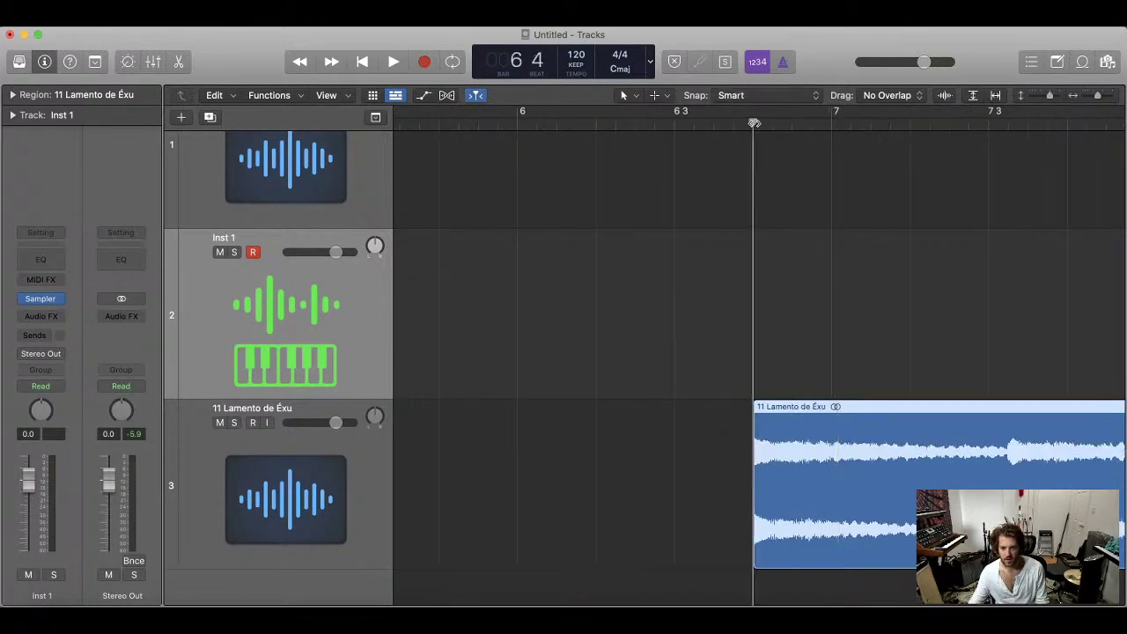
pyautogui.press('space')
pyautogui.scroll(-5, 729, 196)
pyautogui.scroll(-4, 732, 356)
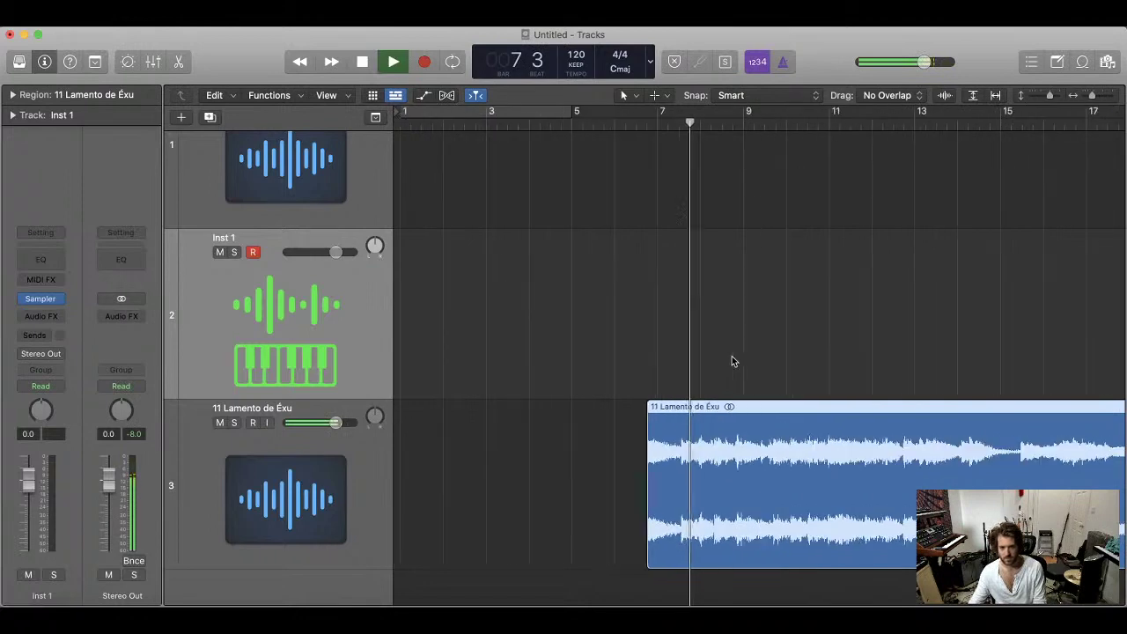
pyautogui.press('space')
# - Refine the region's start to about 6 3 4 143, right before the hit's attack
pyautogui.moveTo(647, 567); pyautogui.dragTo(697, 568)
pyautogui.scroll(5, 590, 529)
pyautogui.scroll(5, 612, 513)
pyautogui.scroll(3, 687, 384)
pyautogui.scroll(5, 760, 410)
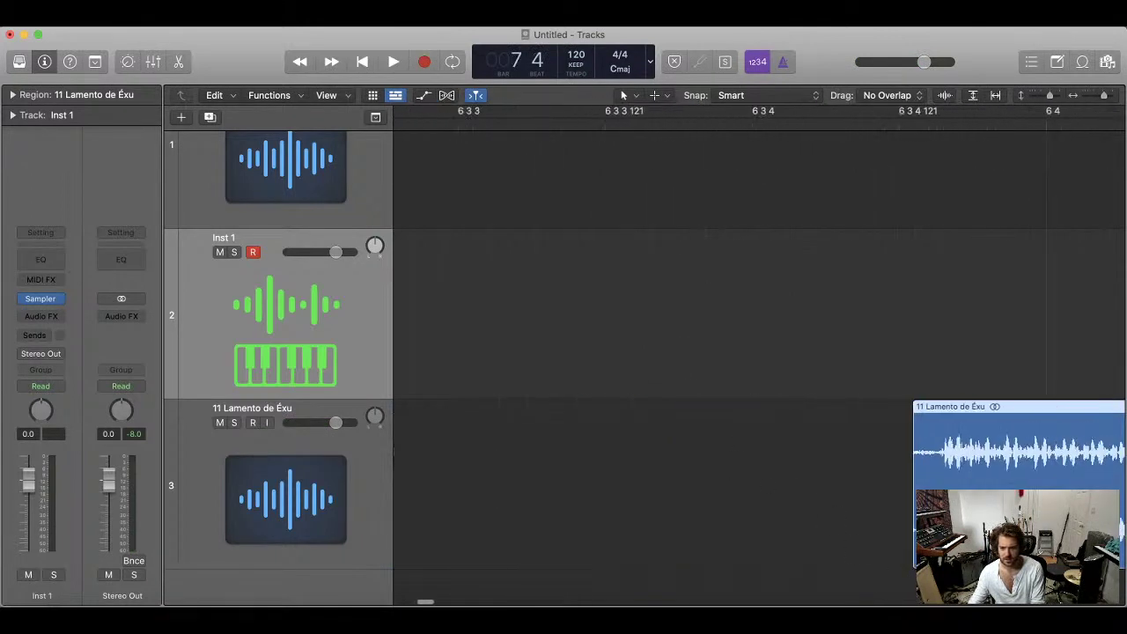
pyautogui.moveTo(914, 563); pyautogui.dragTo(925, 568)
# - Play from just ahead of the retrimmed region to check that its attack is intact
pyautogui.click(901, 121)
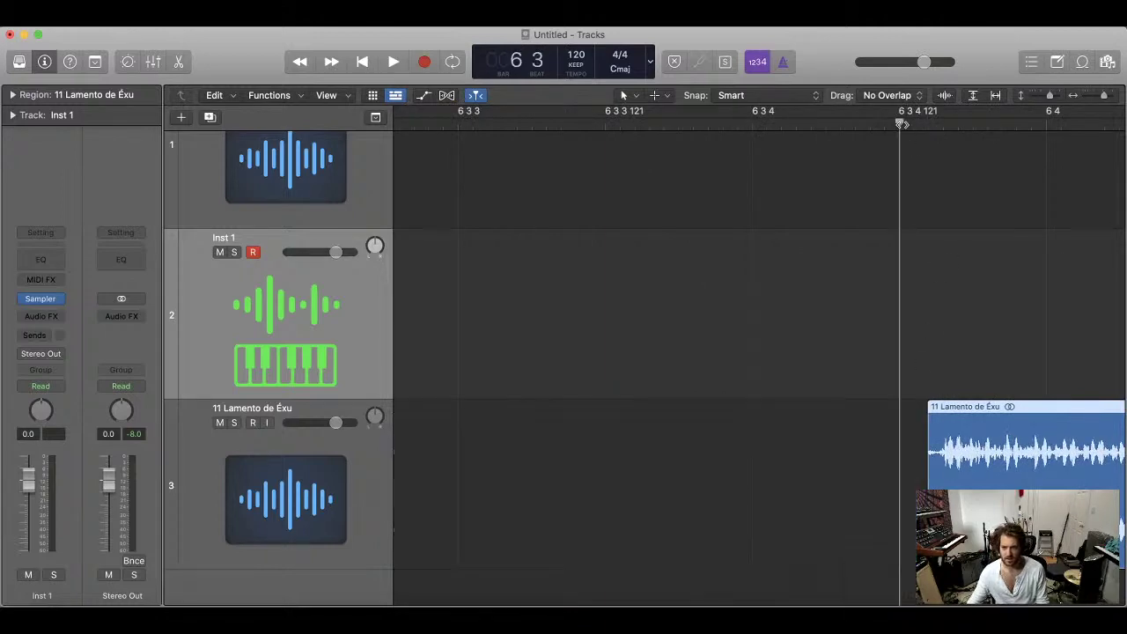
pyautogui.press('space')
pyautogui.scroll(-5, 801, 305)
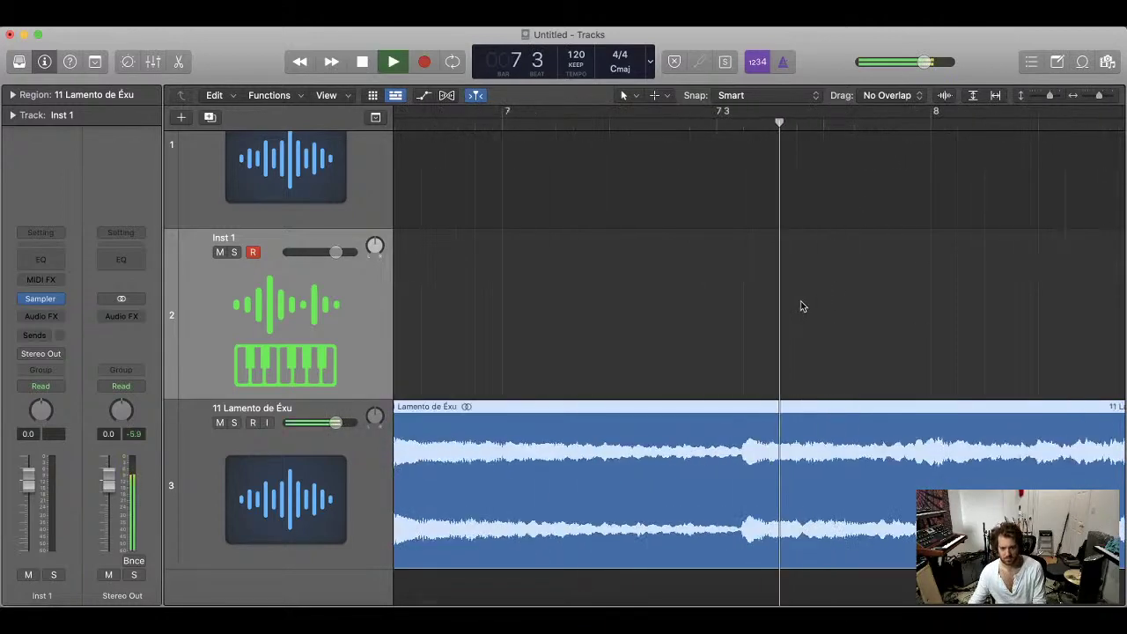
pyautogui.scroll(-5, 715, 324)
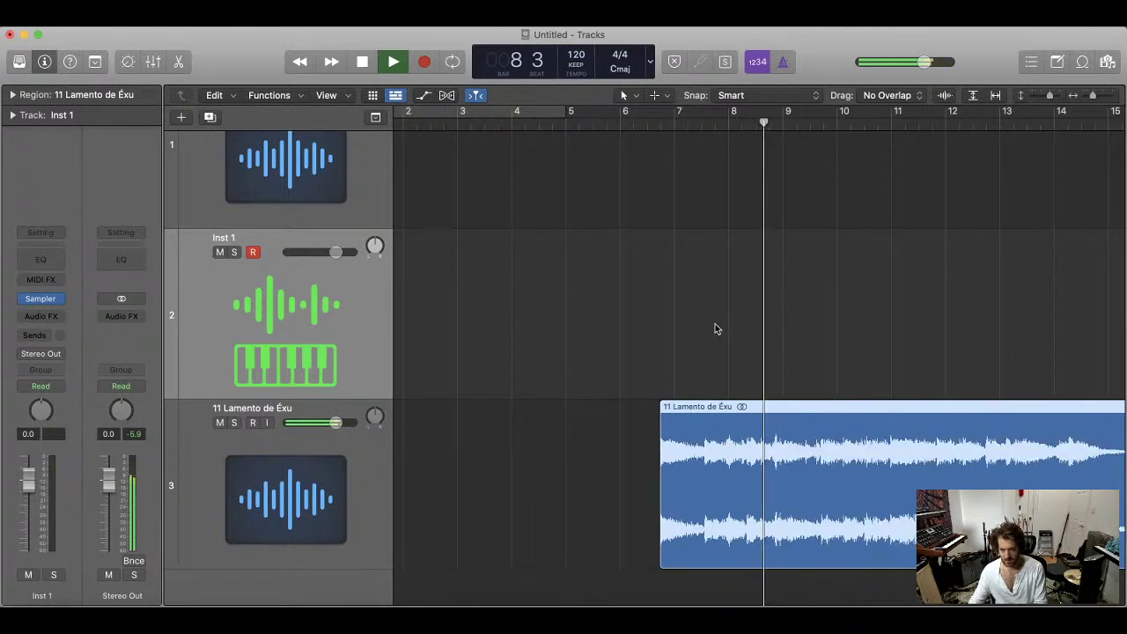
pyautogui.press('space')
# - Move the trimmed region to the start of the project at bar 1 and play it with the metronome on
pyautogui.moveTo(869, 511); pyautogui.dragTo(679, 508)
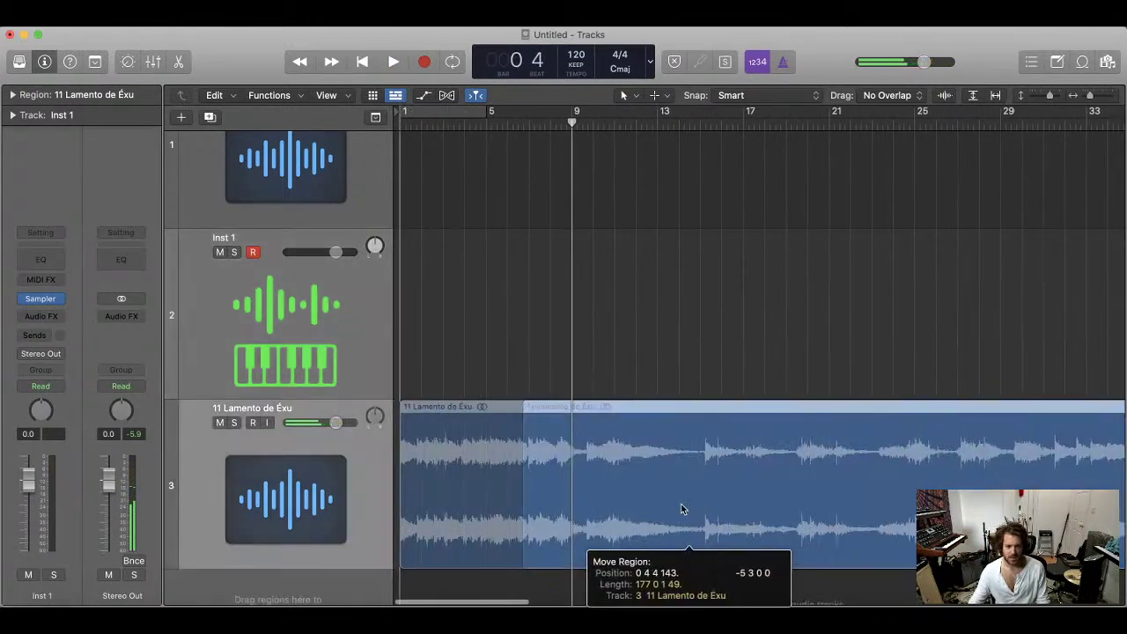
pyautogui.press('Return')
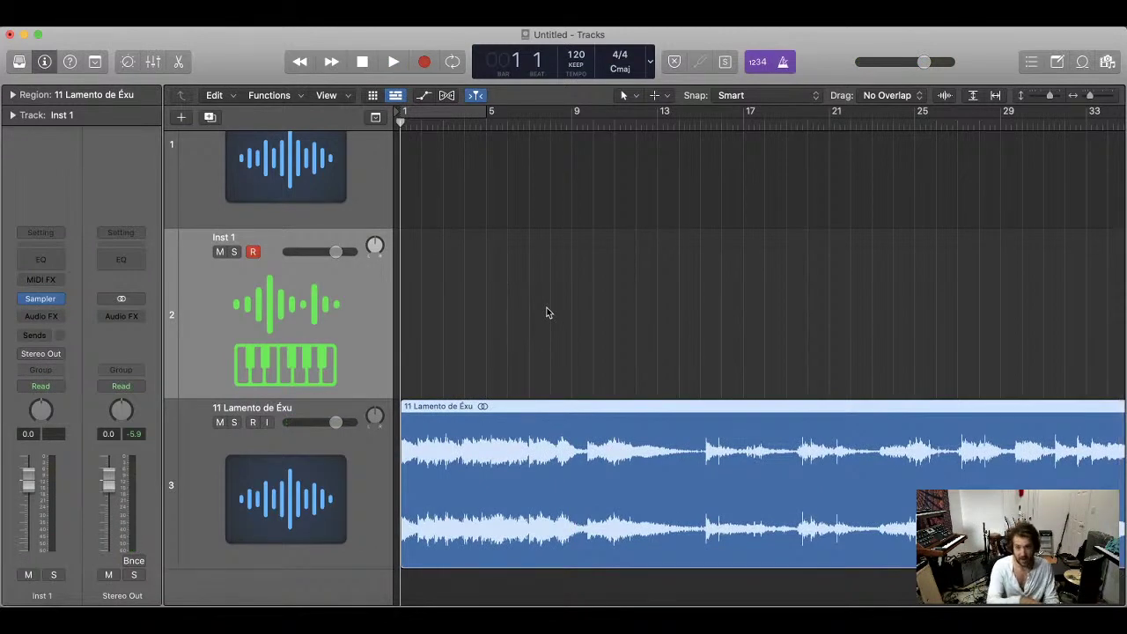
pyautogui.press('space')
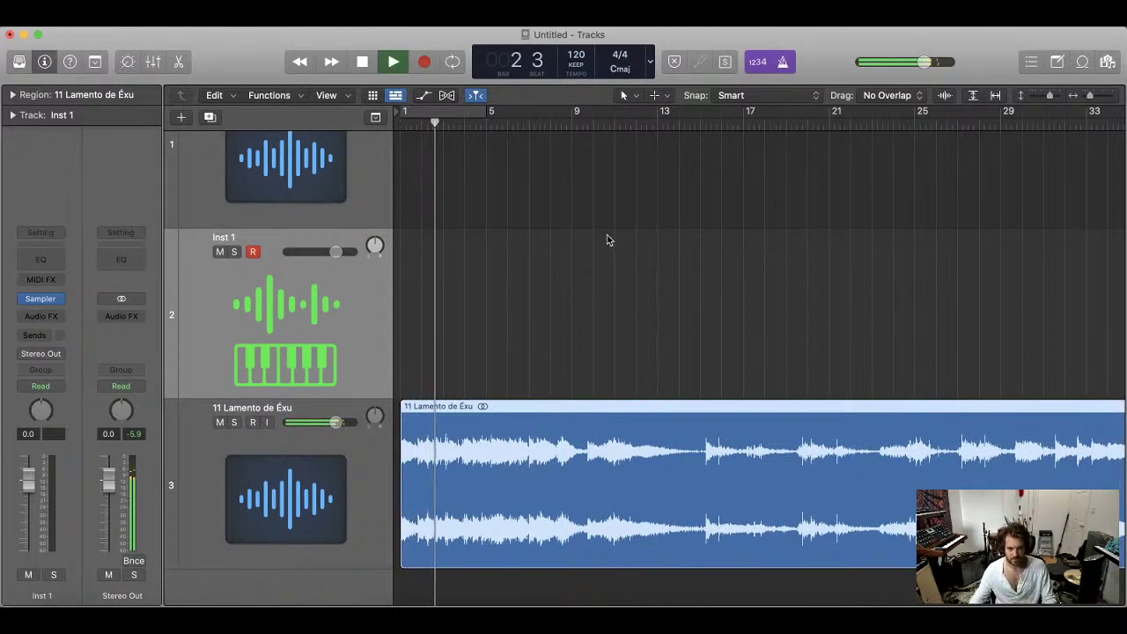
pyautogui.press('space')
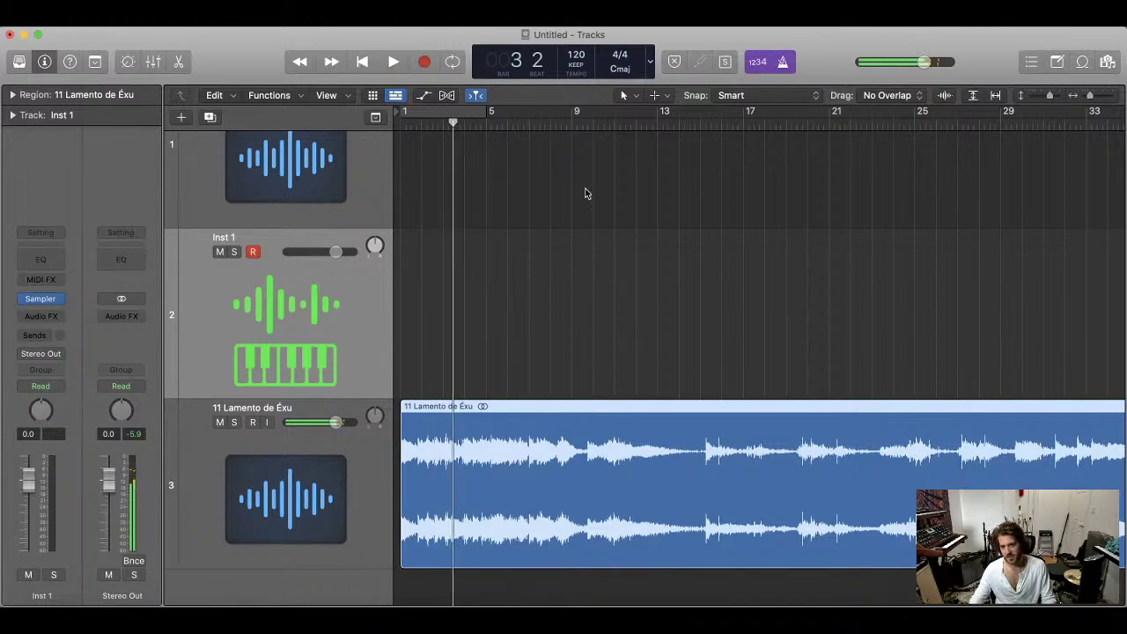
# - Try a project tempo of 127 and play the region from the beginning against the metronome
pyautogui.moveTo(575, 55); pyautogui.dragTo(603, 31)
pyautogui.press('space')
pyautogui.press('Return')
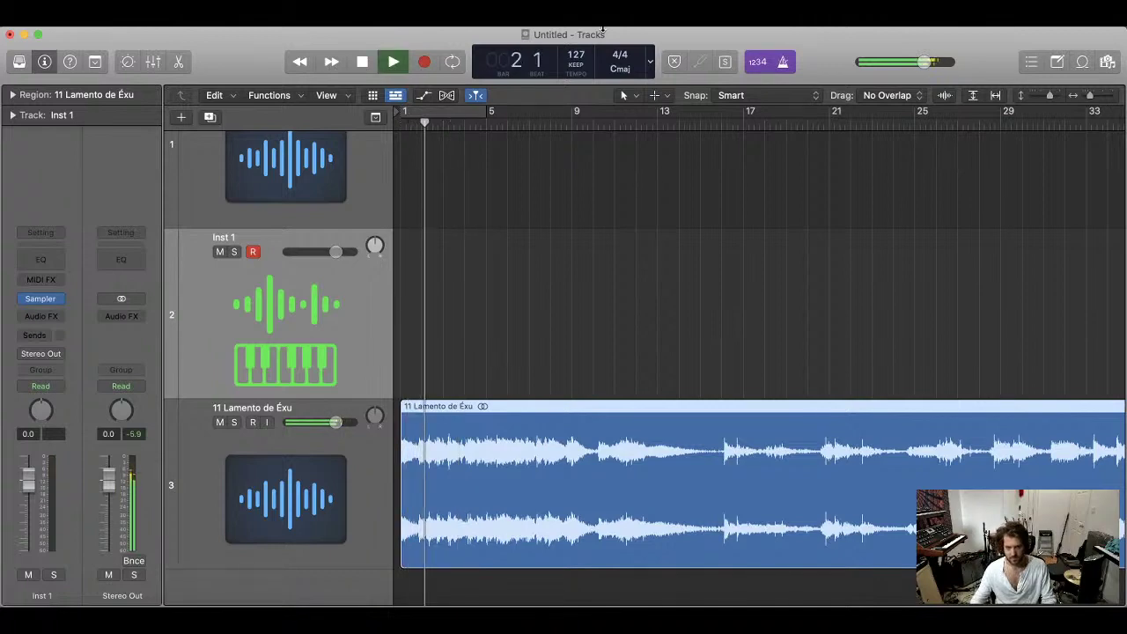
pyautogui.press('space')
# - Raise the project tempo to 139 and replay the region from the beginning to compare it with the metronome
pyautogui.moveTo(581, 61); pyautogui.dragTo(581, 47)
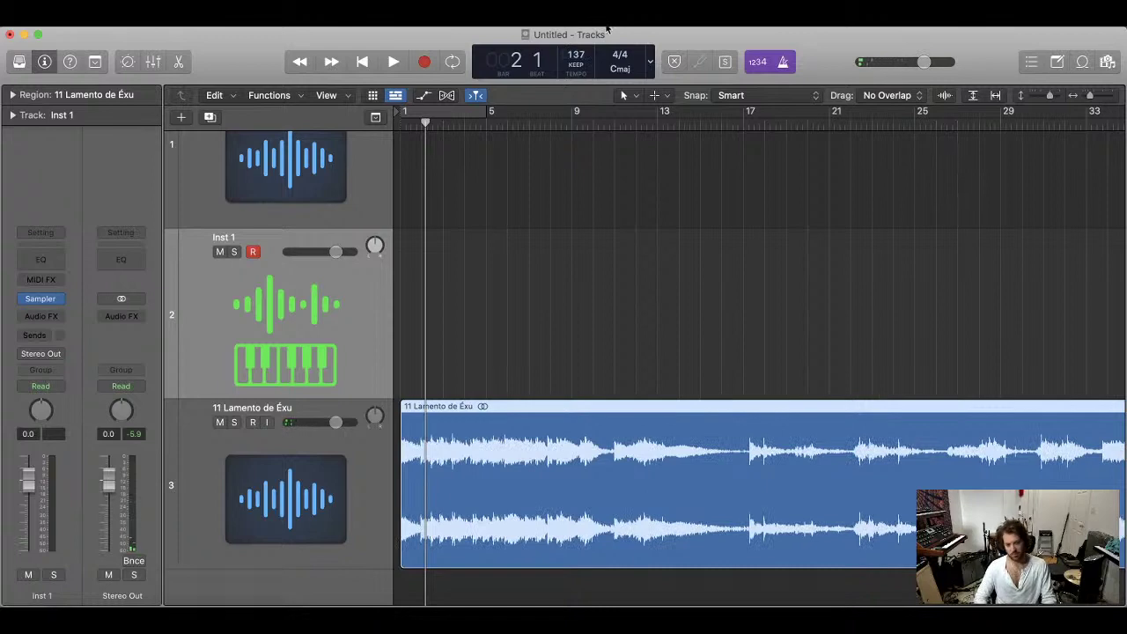
pyautogui.press('Return')
pyautogui.press('space')
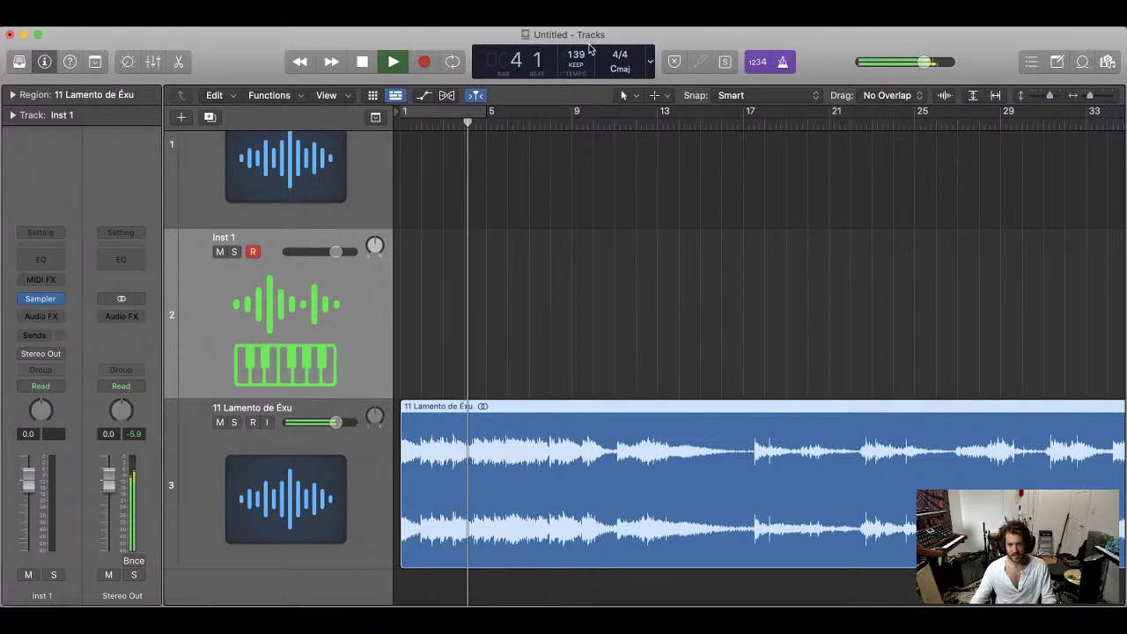
pyautogui.press('space')
pyautogui.press('Return')
pyautogui.press('space')
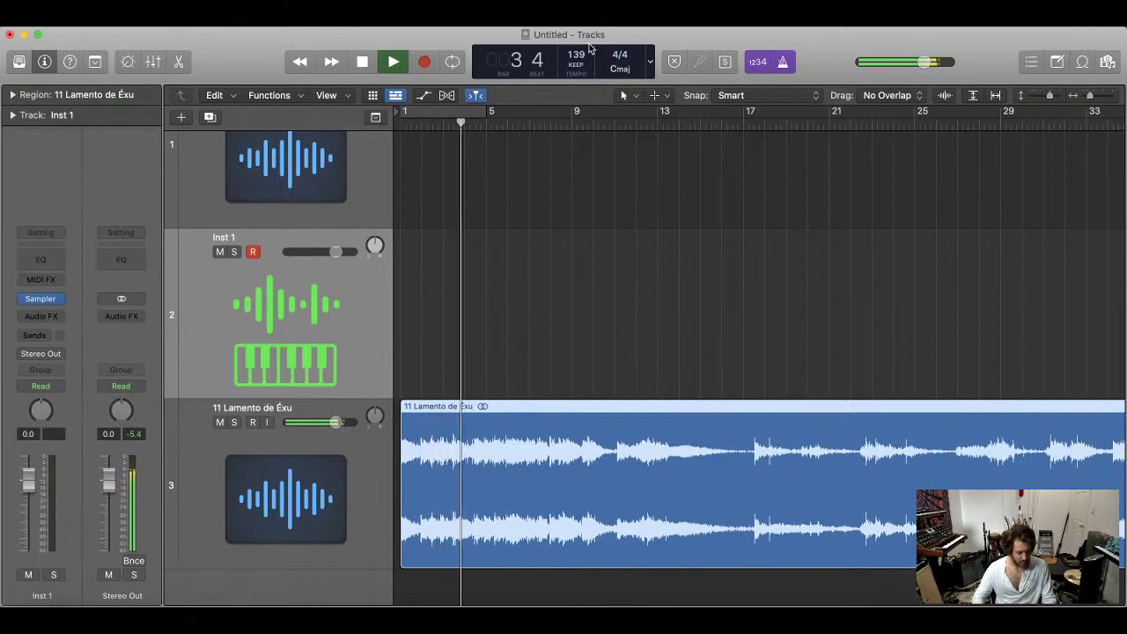
pyautogui.press('space')
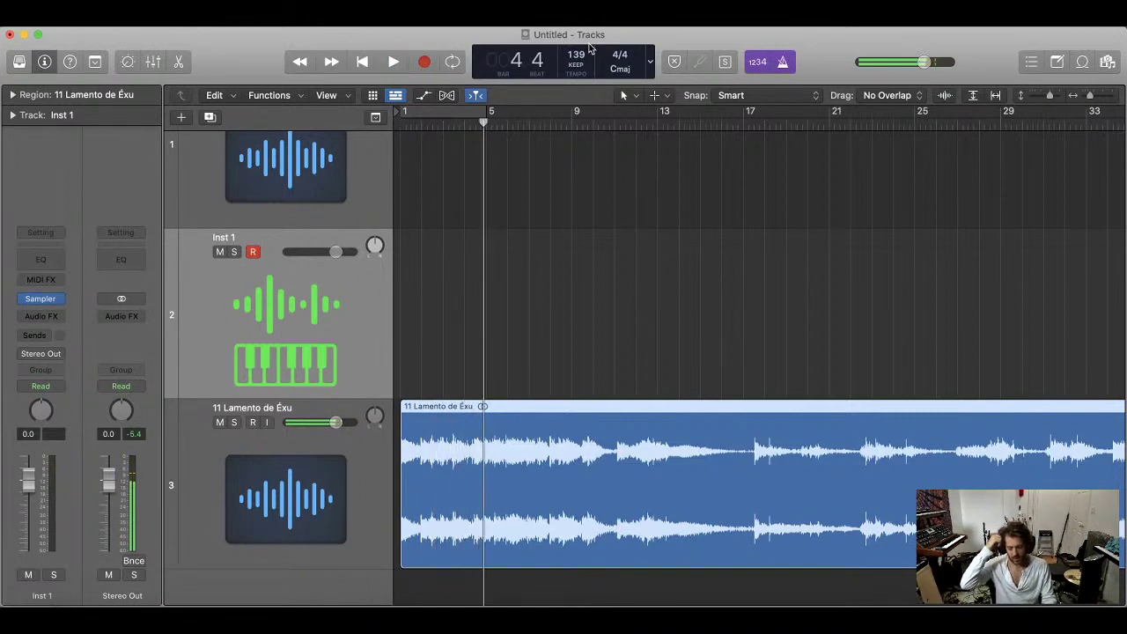
# - Replay the region from bar 1 against the metronome and compare its attacks with the bar lines up close
pyautogui.press('Return')
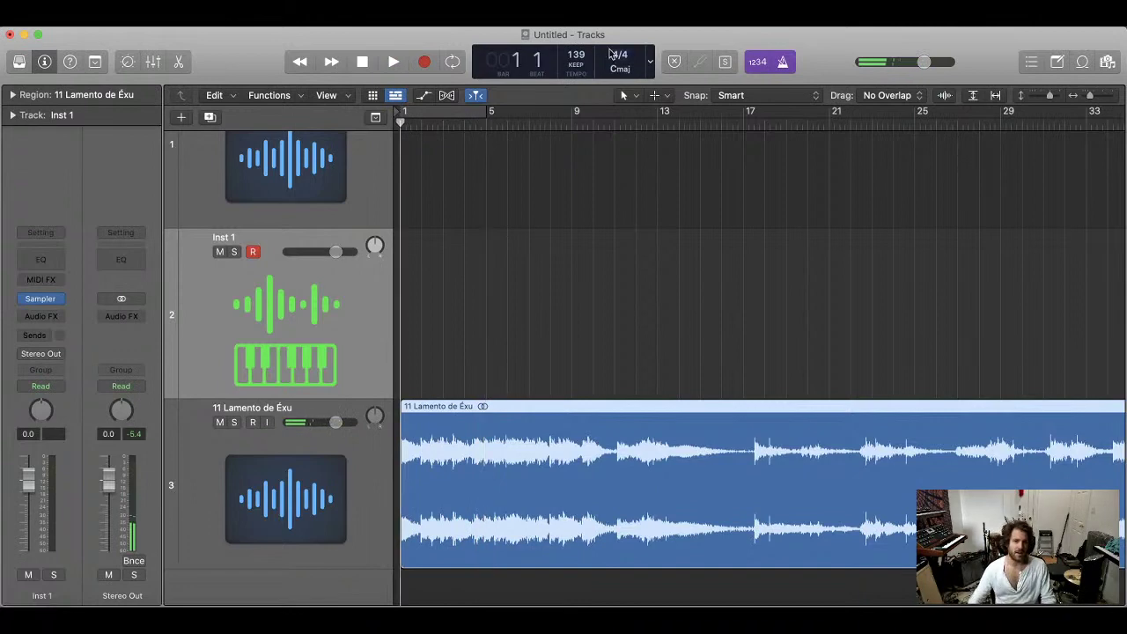
pyautogui.press('space')
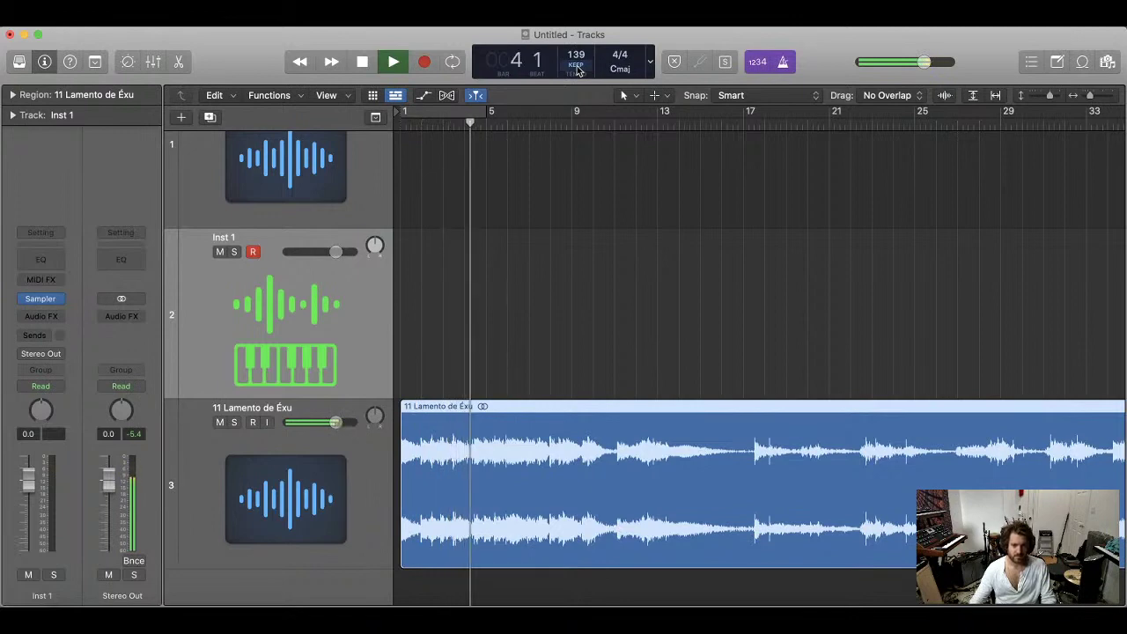
pyautogui.press('space')
pyautogui.click(597, 235)
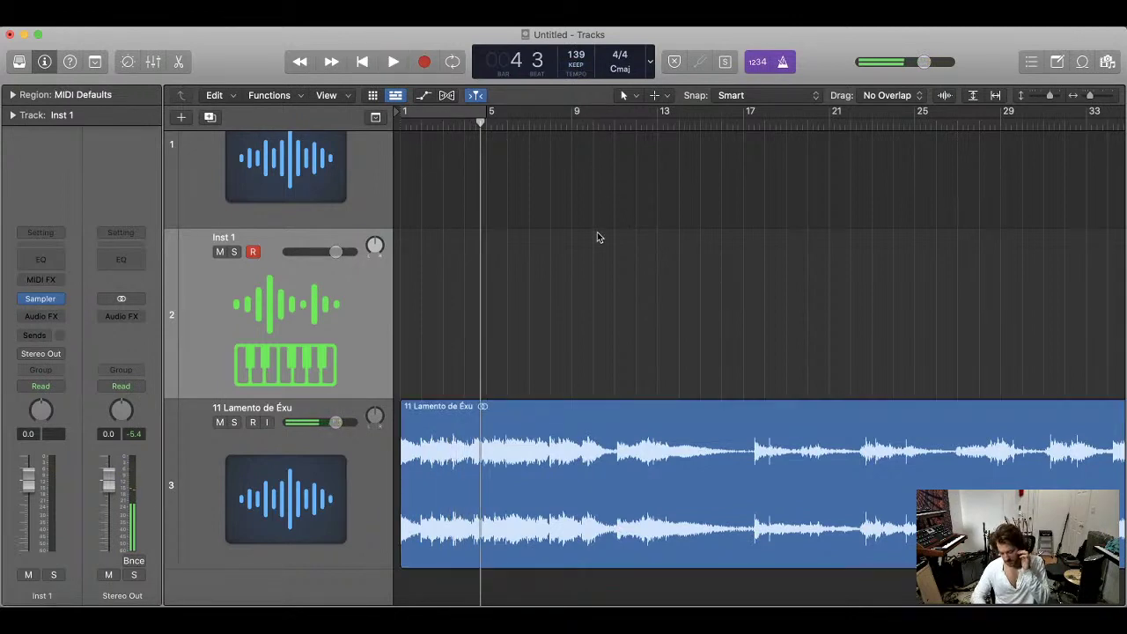
pyautogui.press('super+Down')
pyautogui.press('super+Right')
pyautogui.press('super+Right')
pyautogui.press('Return')
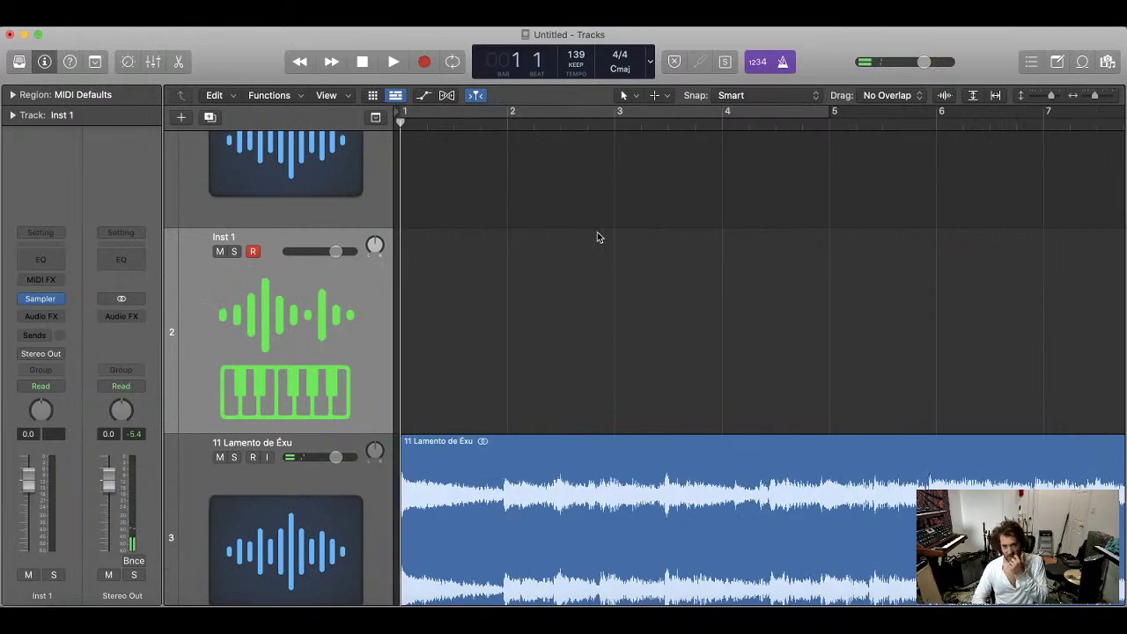
pyautogui.press('super+Up')
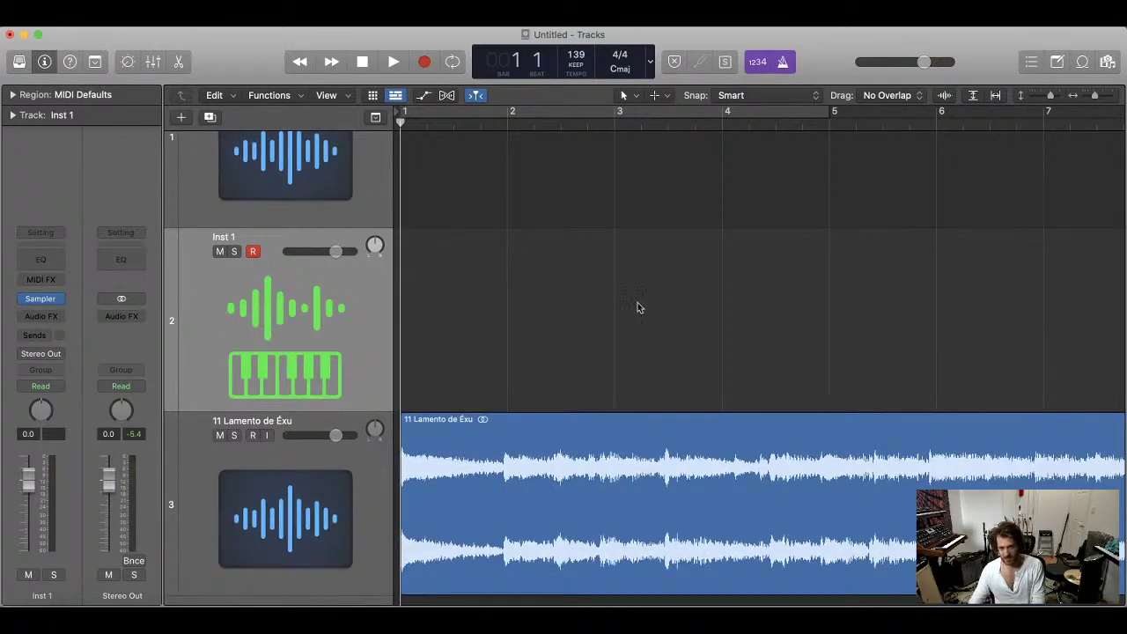
# - Split the audio region at bar 17 and move the second part so that it starts at about bar 26
pyautogui.press('super+Left')
pyautogui.press('super+Up')
pyautogui.press('super+Left')
pyautogui.press('super+Left')
pyautogui.press('super+Left')
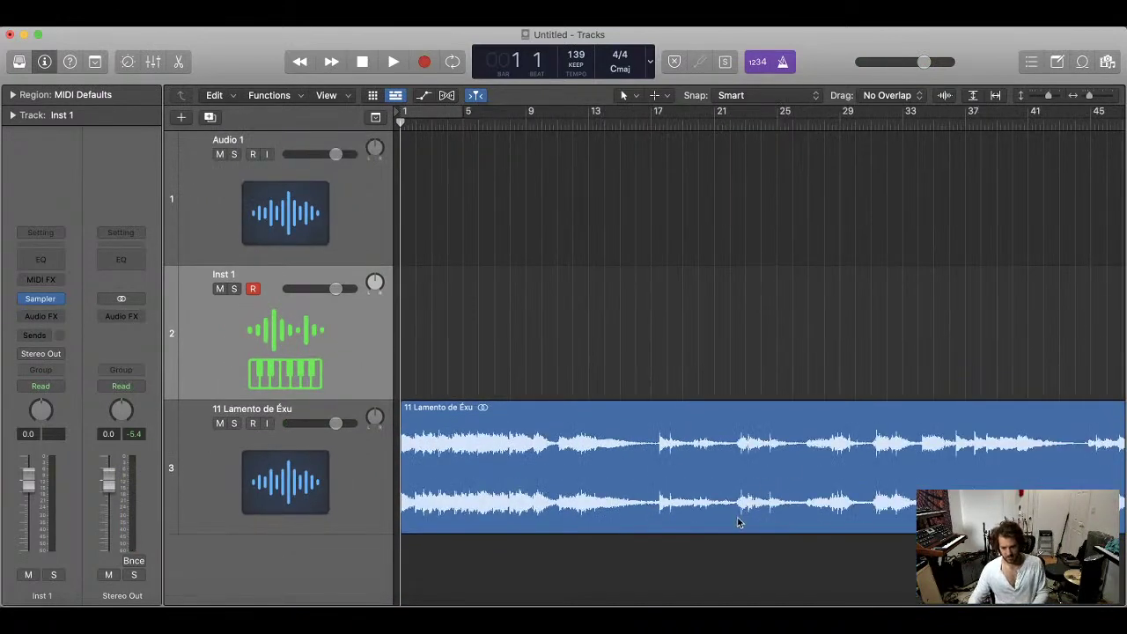
pyautogui.press('t')
pyautogui.press('i')
pyautogui.moveTo(654, 504); pyautogui.dragTo(827, 487)
pyautogui.press('t')
pyautogui.press('t')
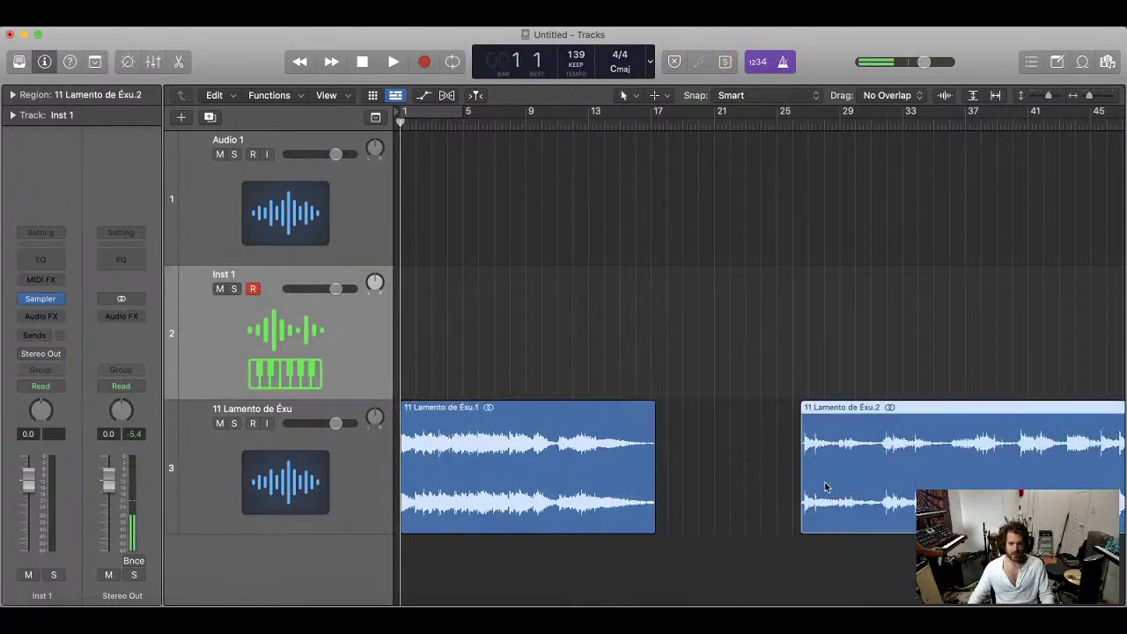
# - Add a new audio track with duplicate settings below the 11 Lamento de Éxu track and move the second region onto it
pyautogui.click(326, 463)
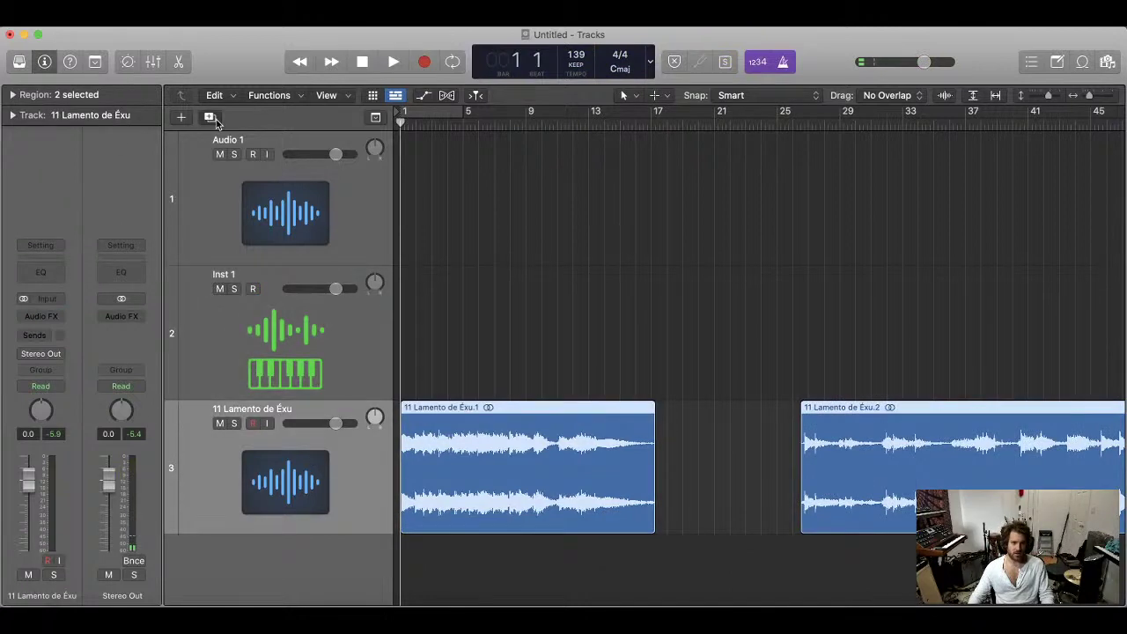
pyautogui.click(210, 116)
pyautogui.moveTo(900, 431); pyautogui.dragTo(907, 563)
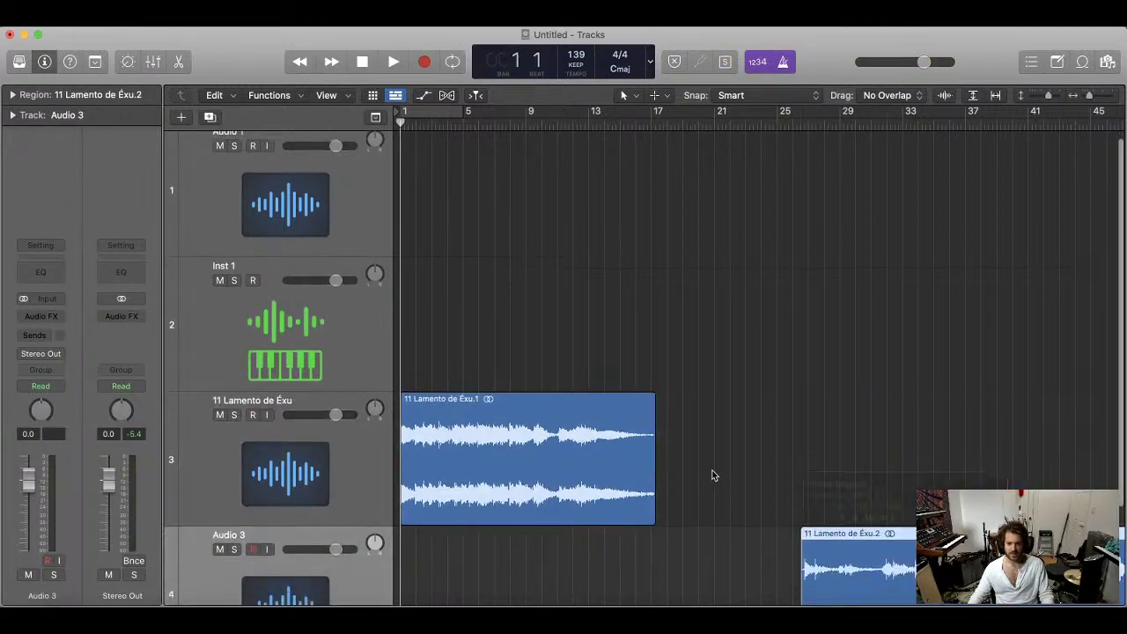
# - Show Flex and enable it on the 11 Lamento de Éxu track in Polyphonic (Auto) mode
pyautogui.scroll(-2, 894, 542)
pyautogui.click(410, 374)
pyautogui.click(499, 291)
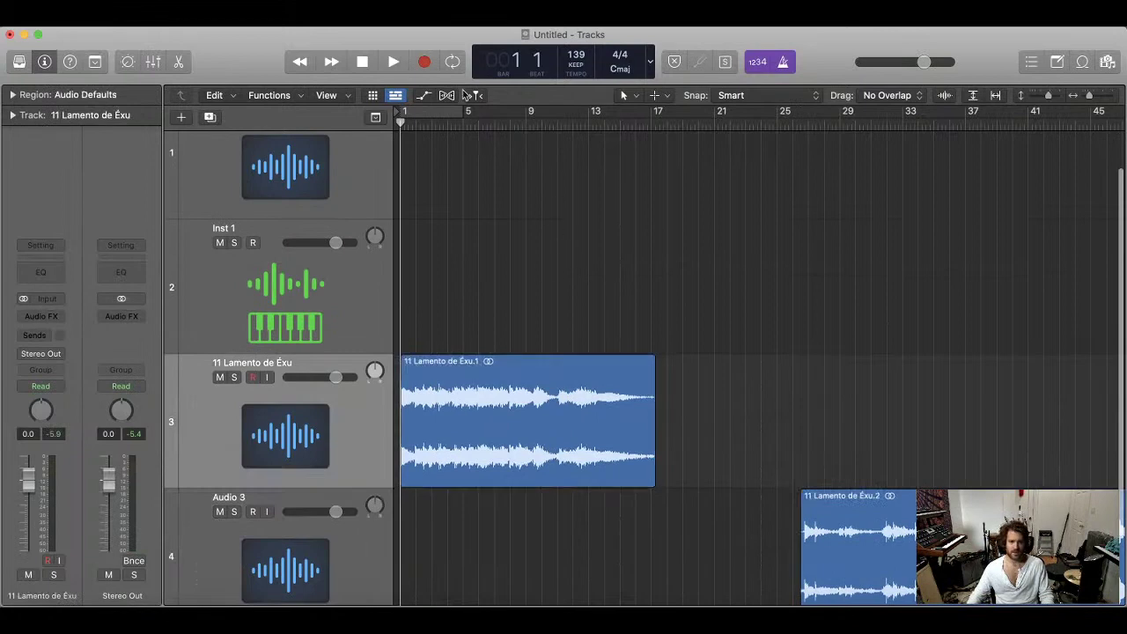
pyautogui.click(453, 96)
pyautogui.click(291, 377)
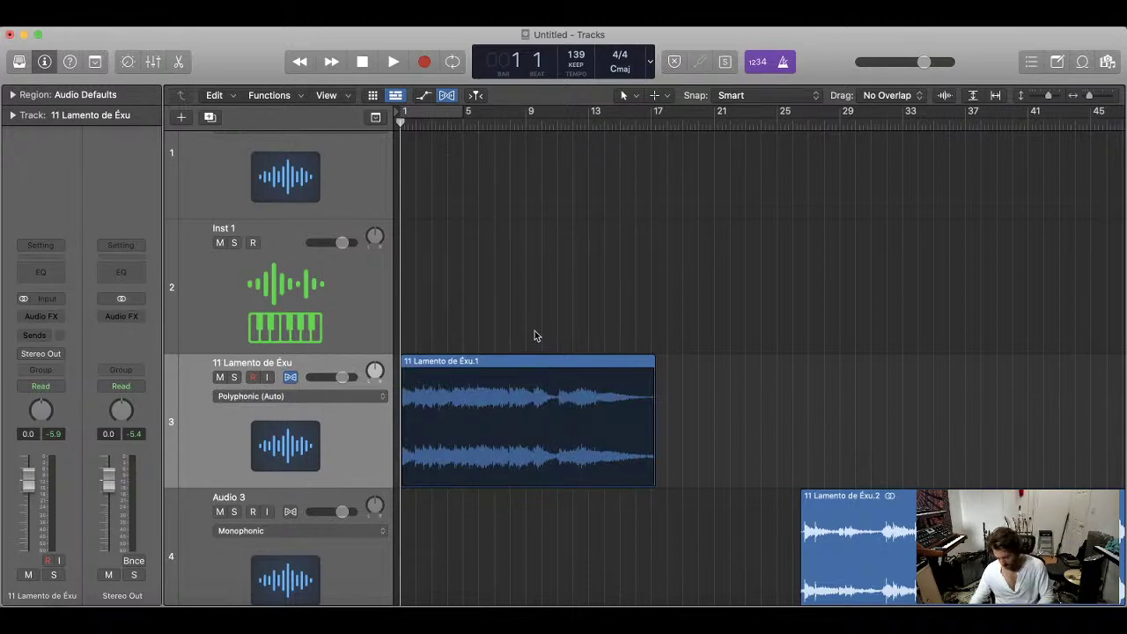
# - Examine the detected transient markers along the first region at several zoom levels
pyautogui.press('super+Down')
pyautogui.press('super+Right')
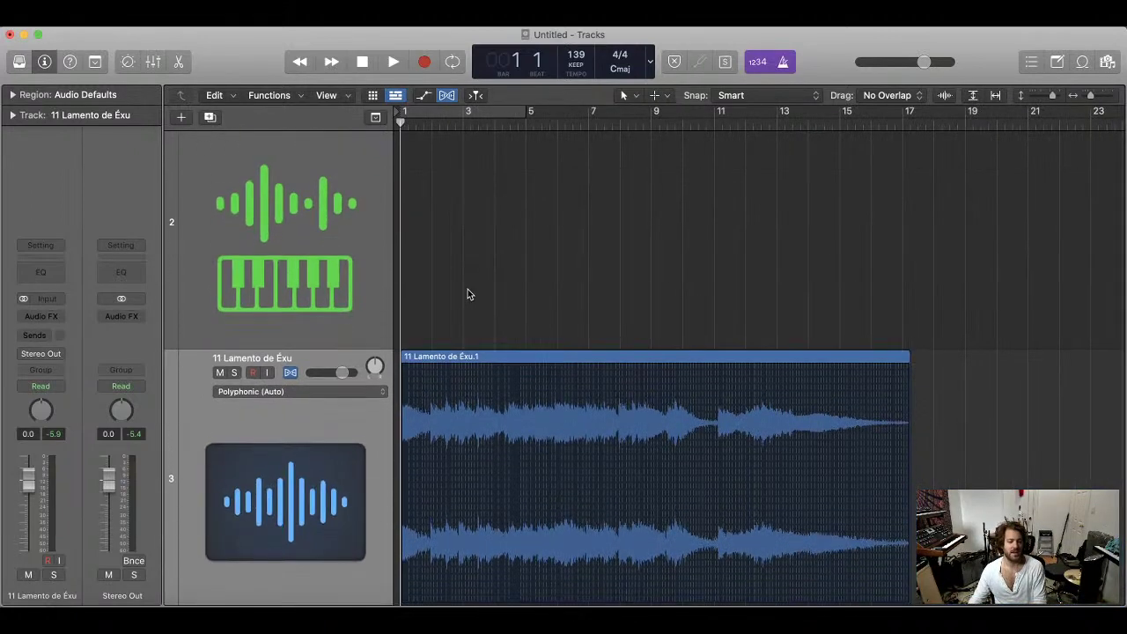
pyautogui.press('super+Down')
pyautogui.press('super+Right')
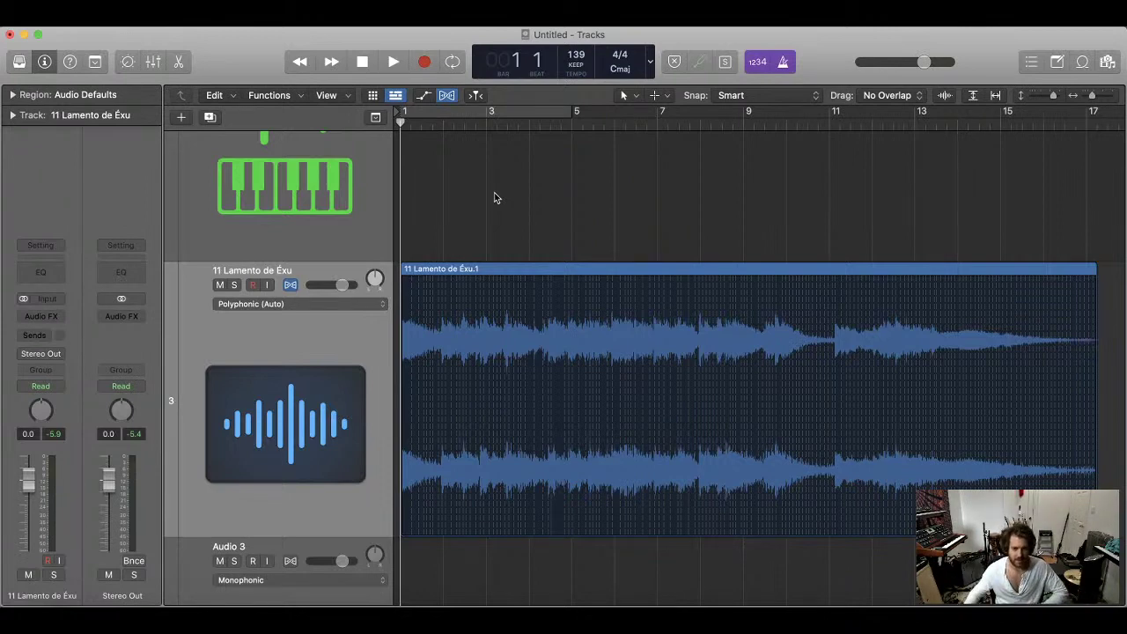
pyautogui.press('super+Right')
pyautogui.press('super+Right')
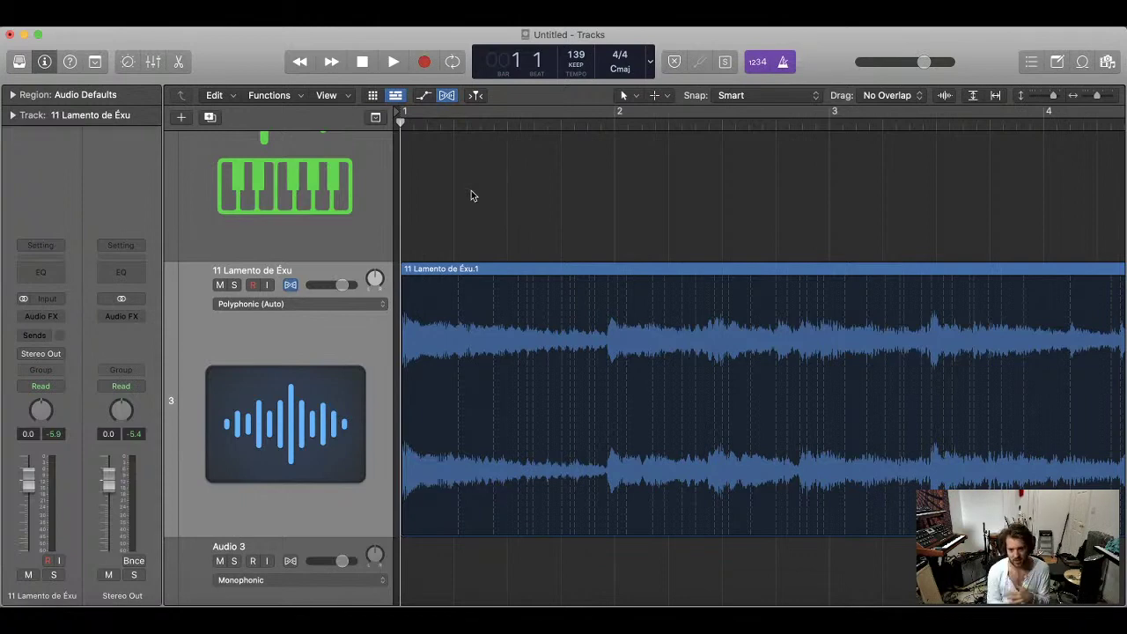
pyautogui.press('super+Left')
pyautogui.press('super+Left')
pyautogui.press('super+Left')
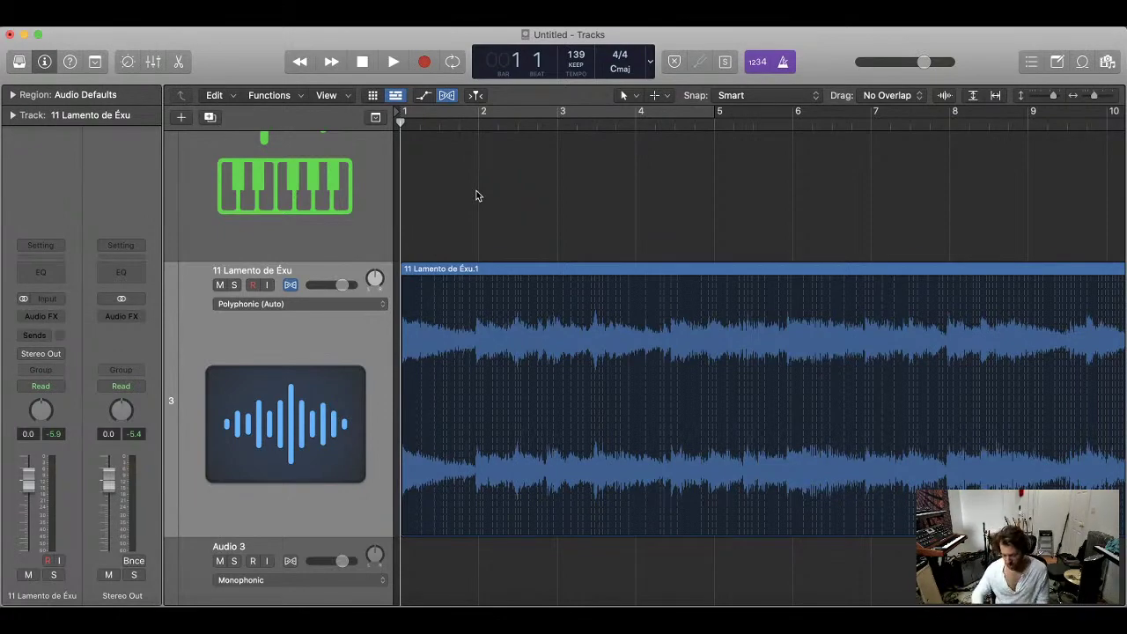
# - Place the playhead on the region's second strong attack, just before bar 2
pyautogui.scroll(3, 476, 196)
pyautogui.scroll(5, 594, 173)
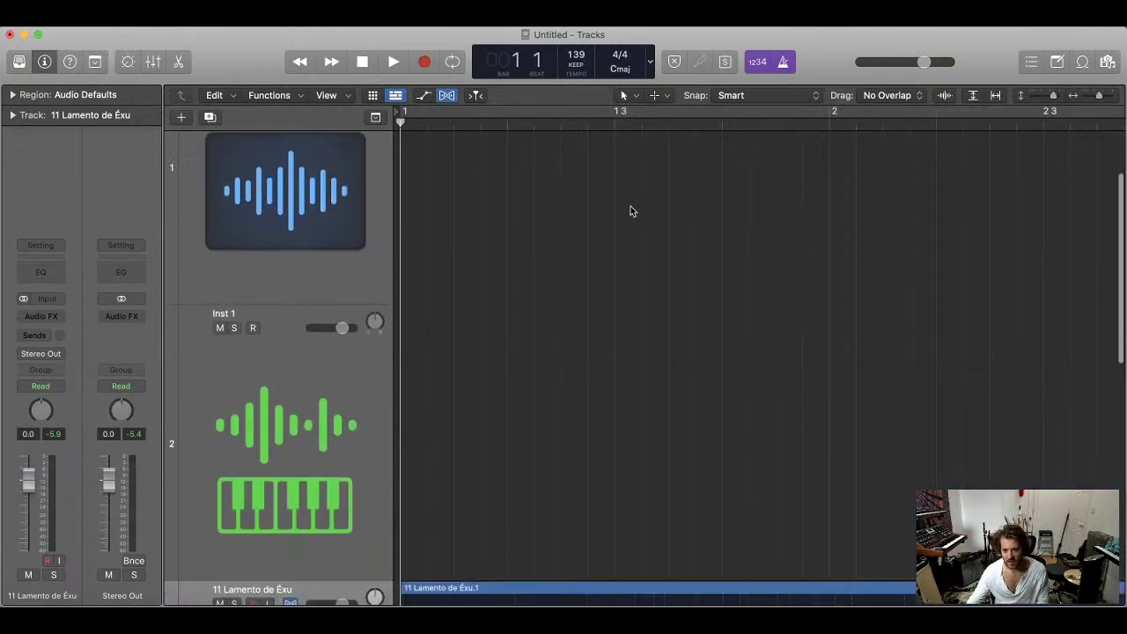
pyautogui.scroll(-5, 631, 211)
pyautogui.click(868, 122)
pyautogui.click(824, 121)
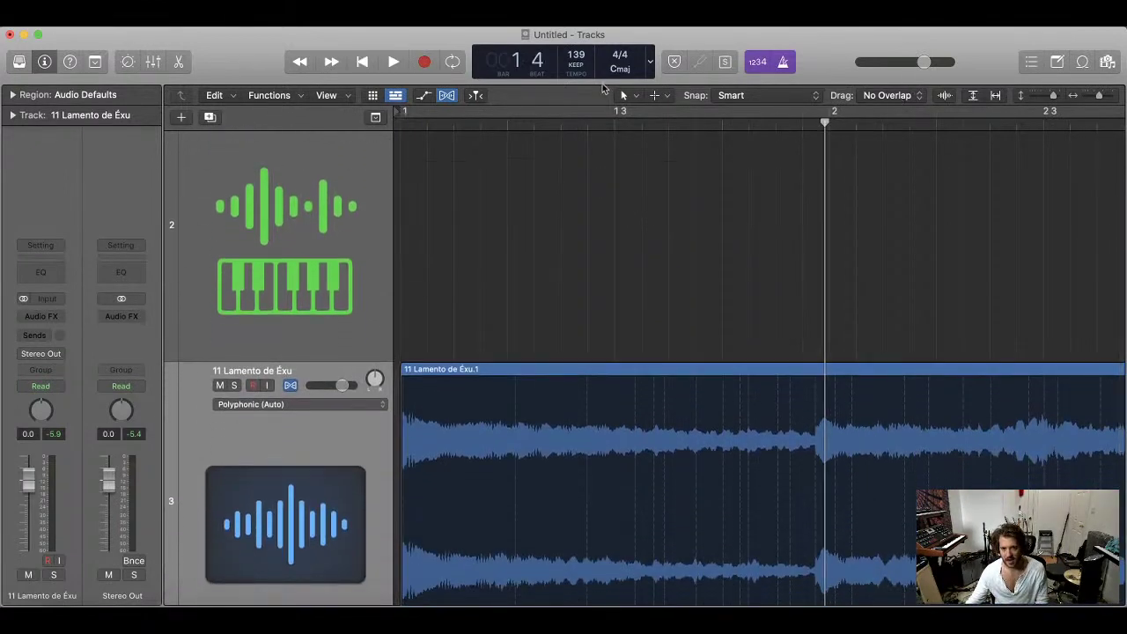
# - Try a project tempo of 133 with Flex view hidden, and return the tempo to 139 with Flex view shown
pyautogui.moveTo(576, 55); pyautogui.dragTo(598, 138)
pyautogui.click(446, 95)
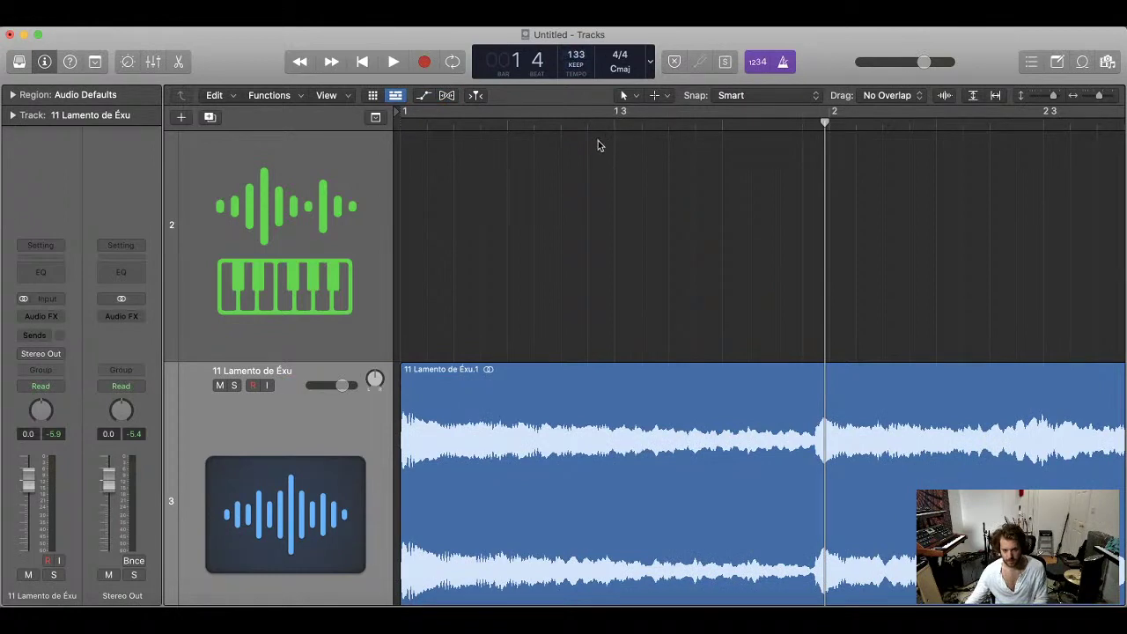
pyautogui.moveTo(556, 55); pyautogui.dragTo(556, 46)
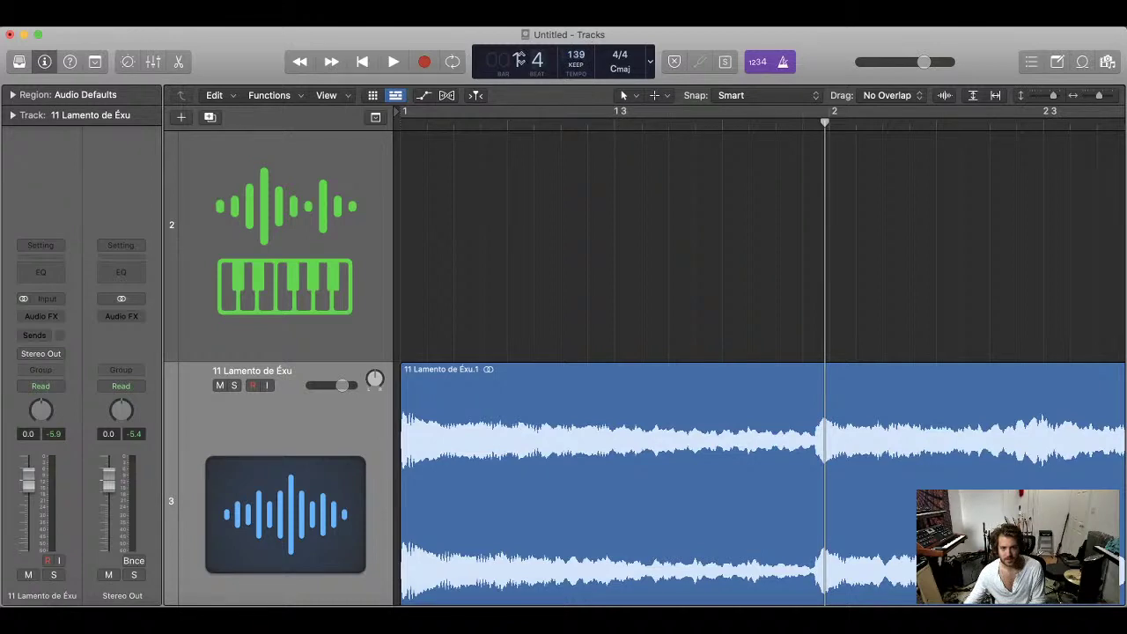
pyautogui.click(448, 95)
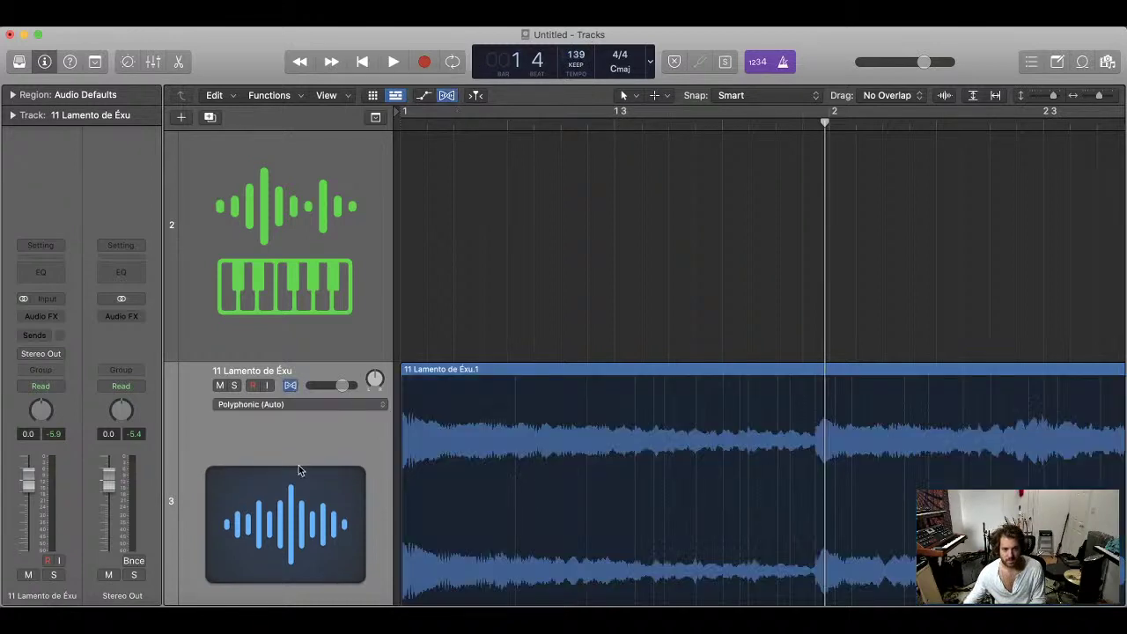
# - Disable Flex on the 11 Lamento de Éxu track and raise the project tempo to 143 to line up the second attack with bar 2
pyautogui.click(290, 384)
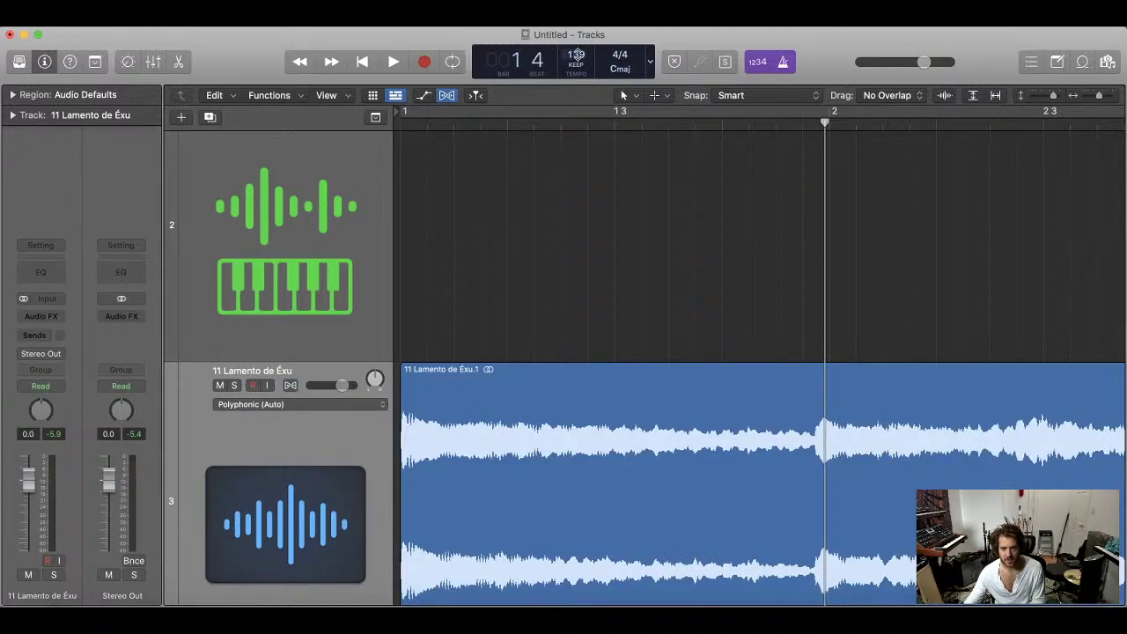
pyautogui.moveTo(576, 55); pyautogui.dragTo(576, 50)
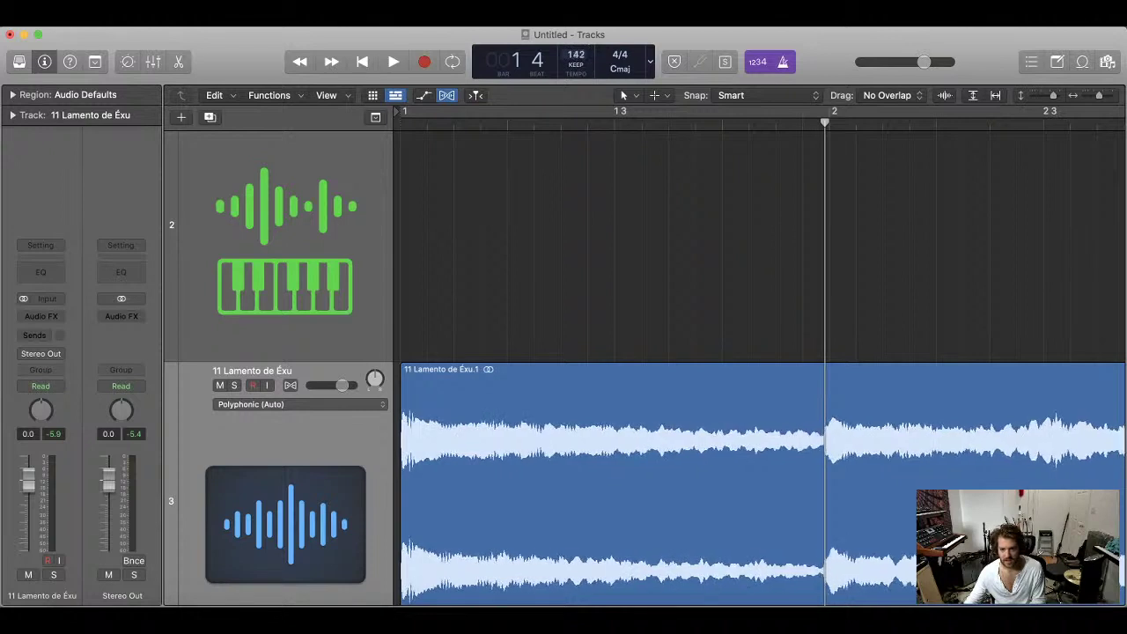
pyautogui.click(825, 120)
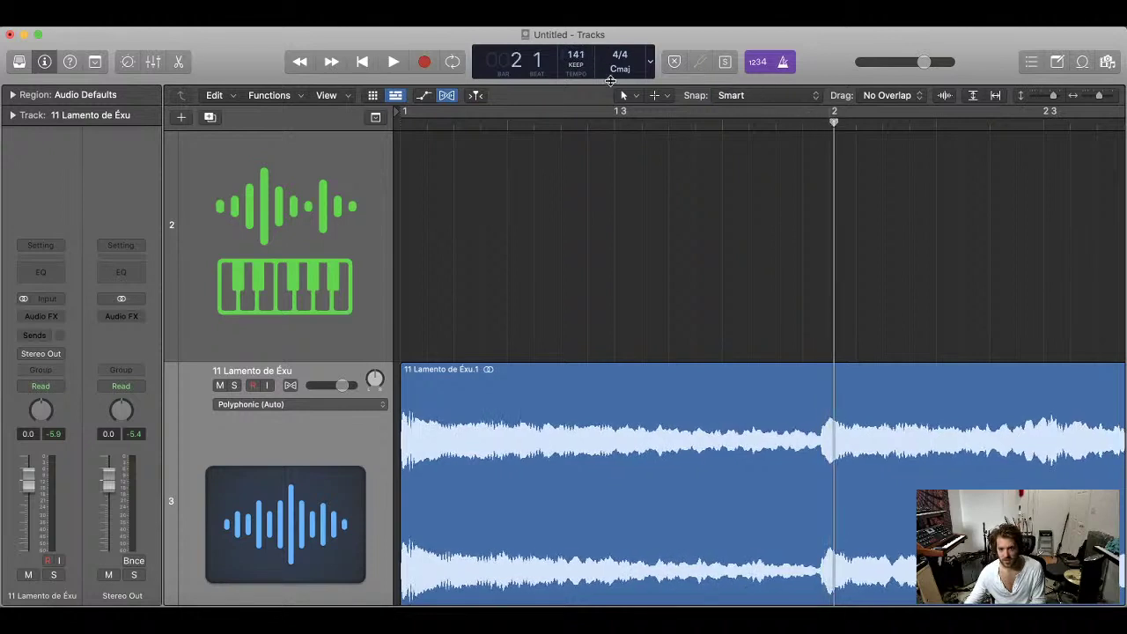
pyautogui.moveTo(576, 54); pyautogui.dragTo(576, 51)
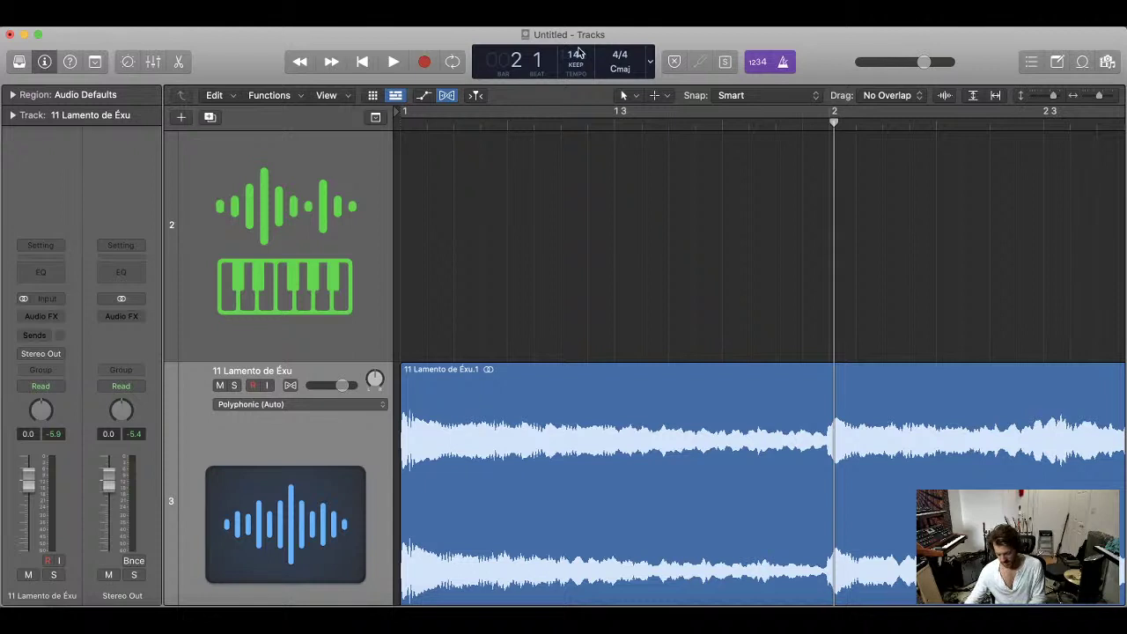
# - Play the region repeatedly from bar 1 with the metronome on to judge the 143 tempo
pyautogui.press('Return')
pyautogui.press('space')
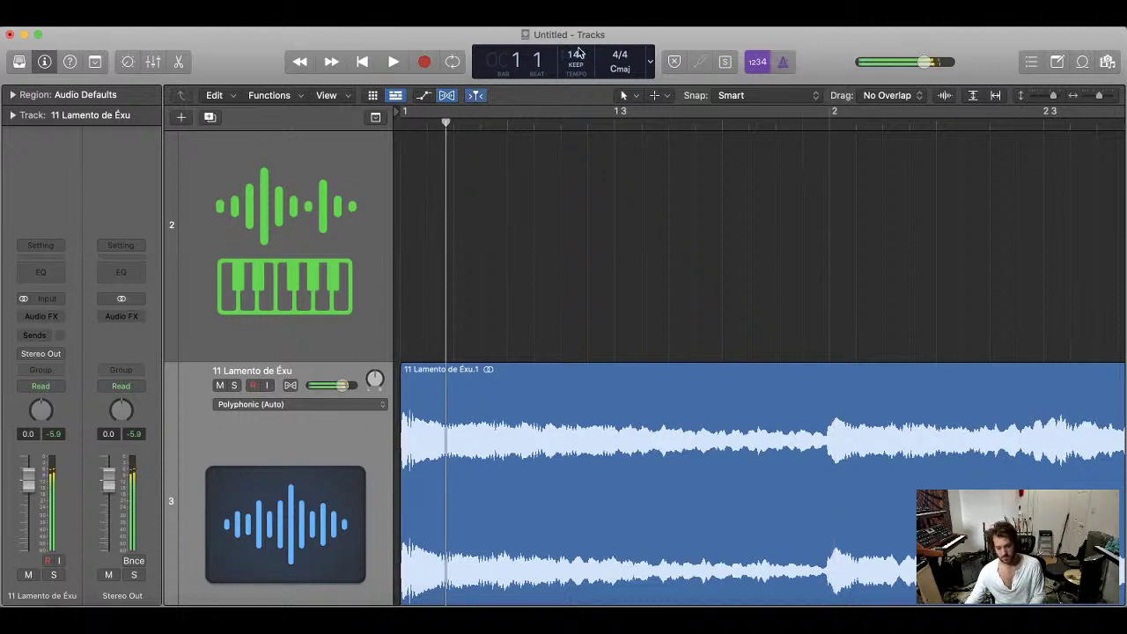
pyautogui.press('Return')
pyautogui.press('space')
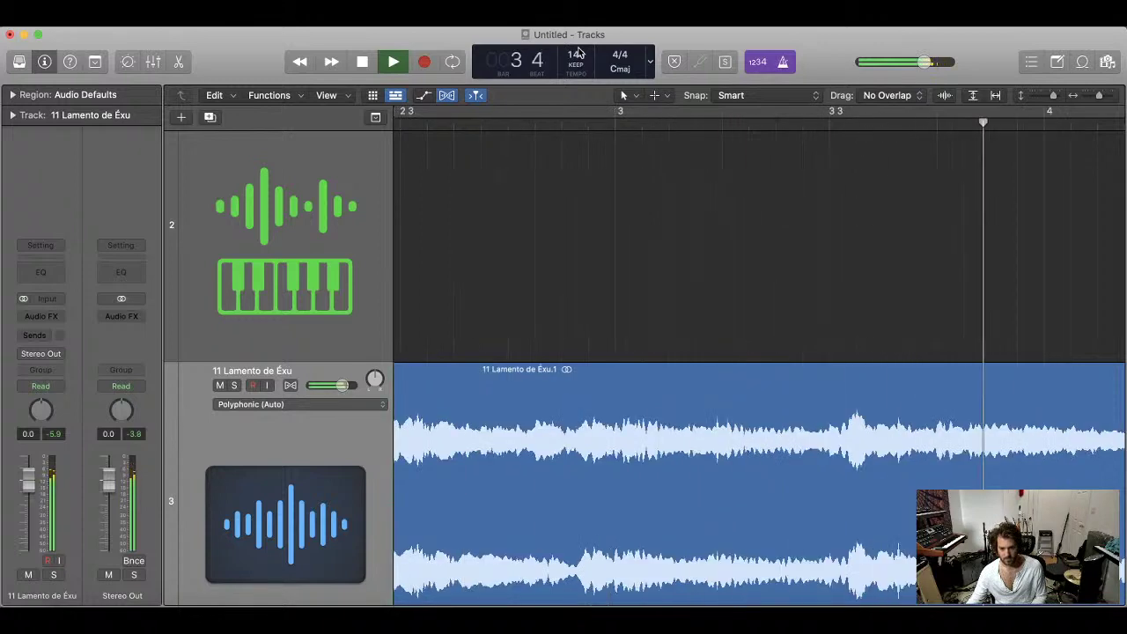
pyautogui.press('super+Left')
pyautogui.press('super+Left')
pyautogui.press('super+Left')
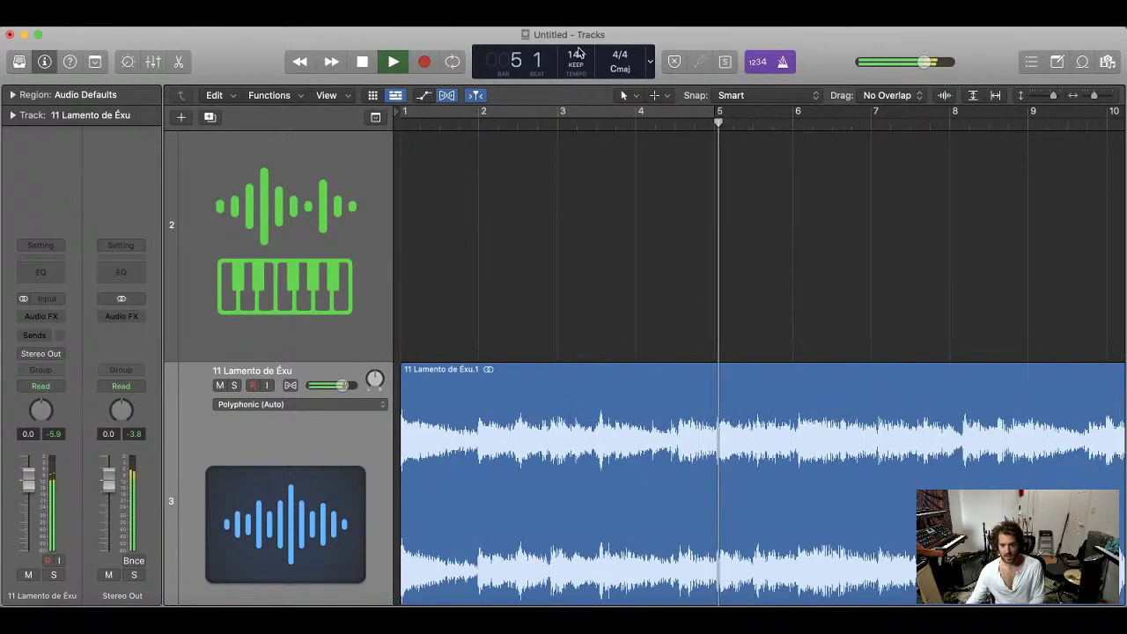
pyautogui.press('space')
pyautogui.press('Return')
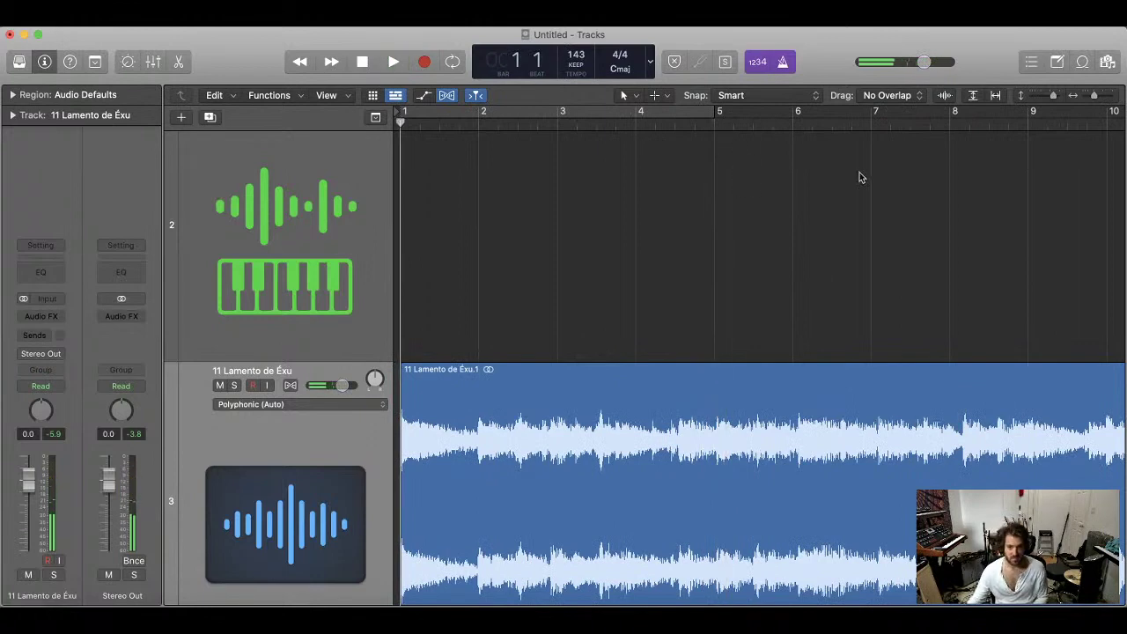
pyautogui.press('space')
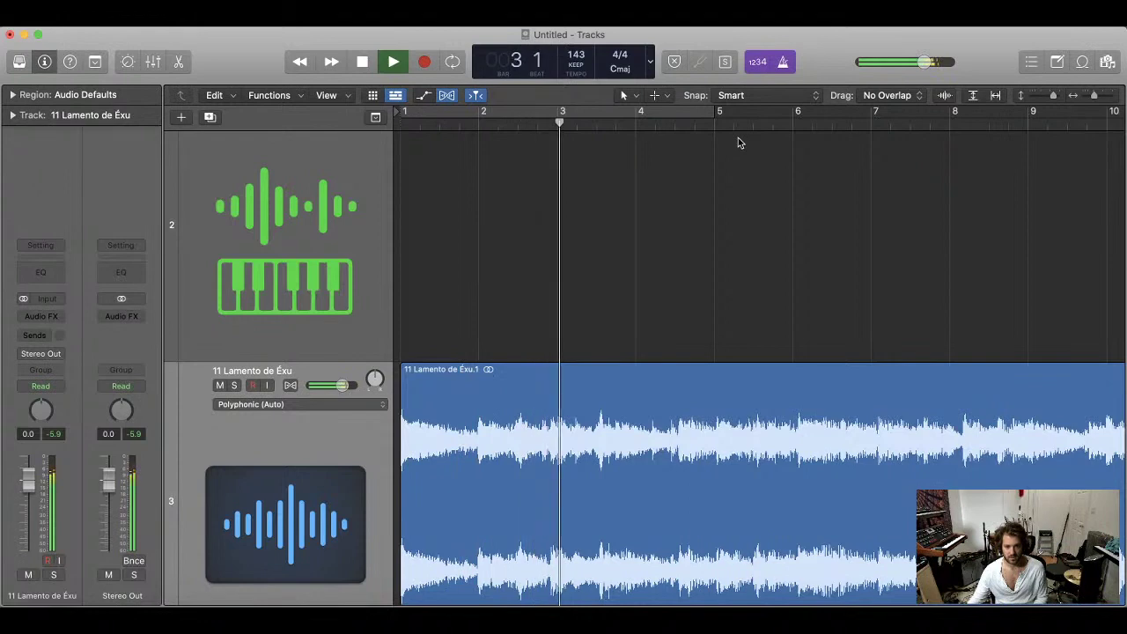
pyautogui.press('space')
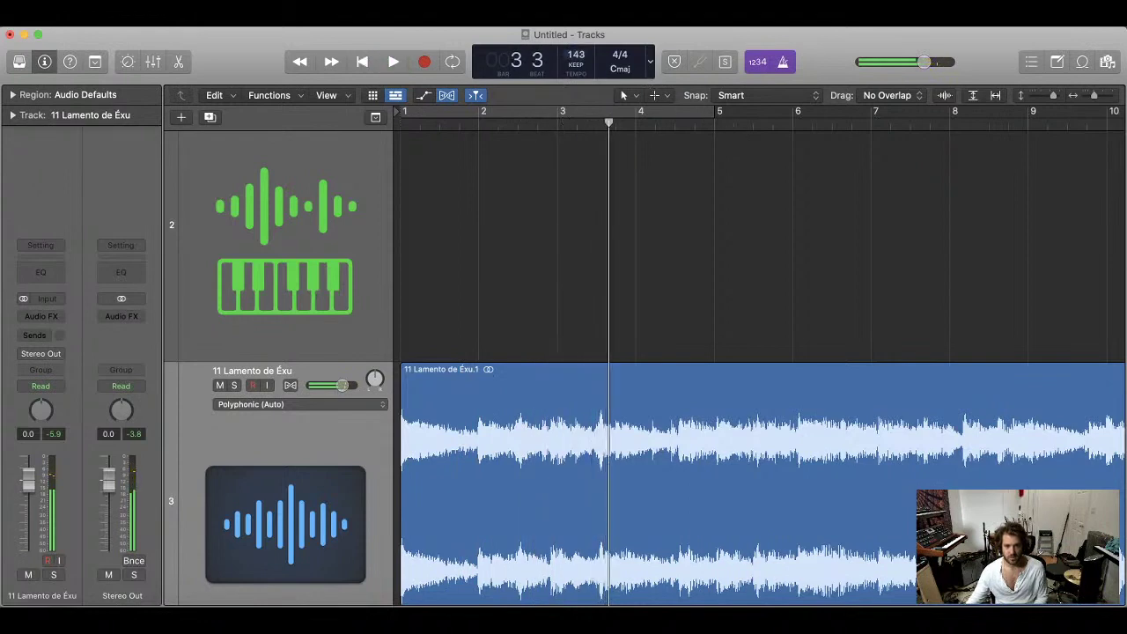
# - Lower the project tempo to 141 and replay the region from bar 1 against the metronome
pyautogui.moveTo(576, 54); pyautogui.dragTo(576, 58)
pyautogui.press('Return')
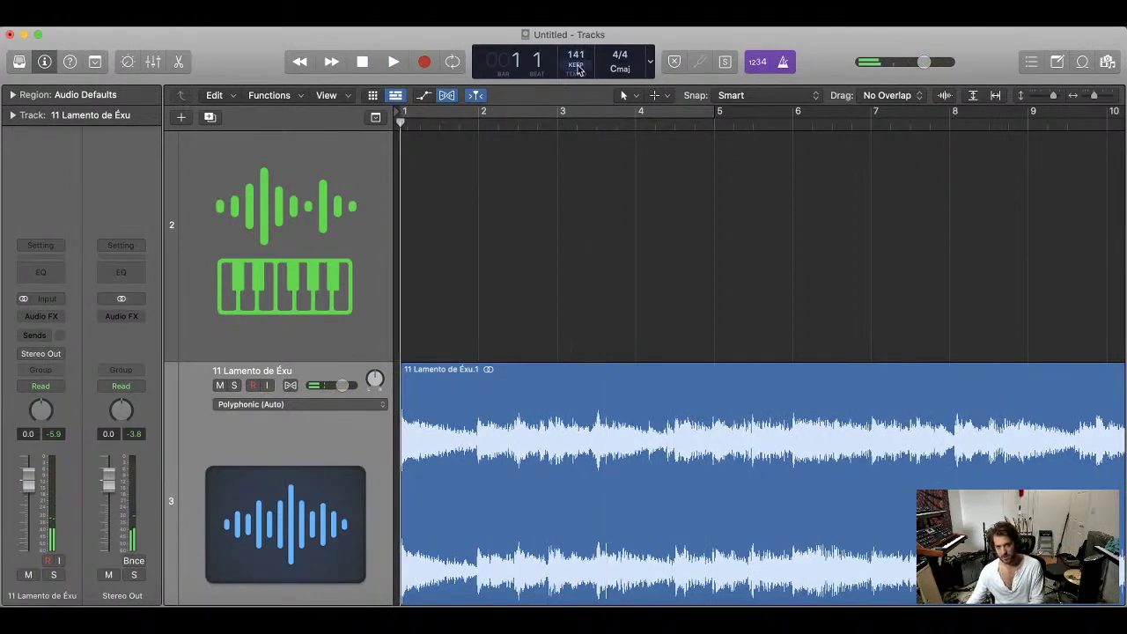
pyautogui.press('space')
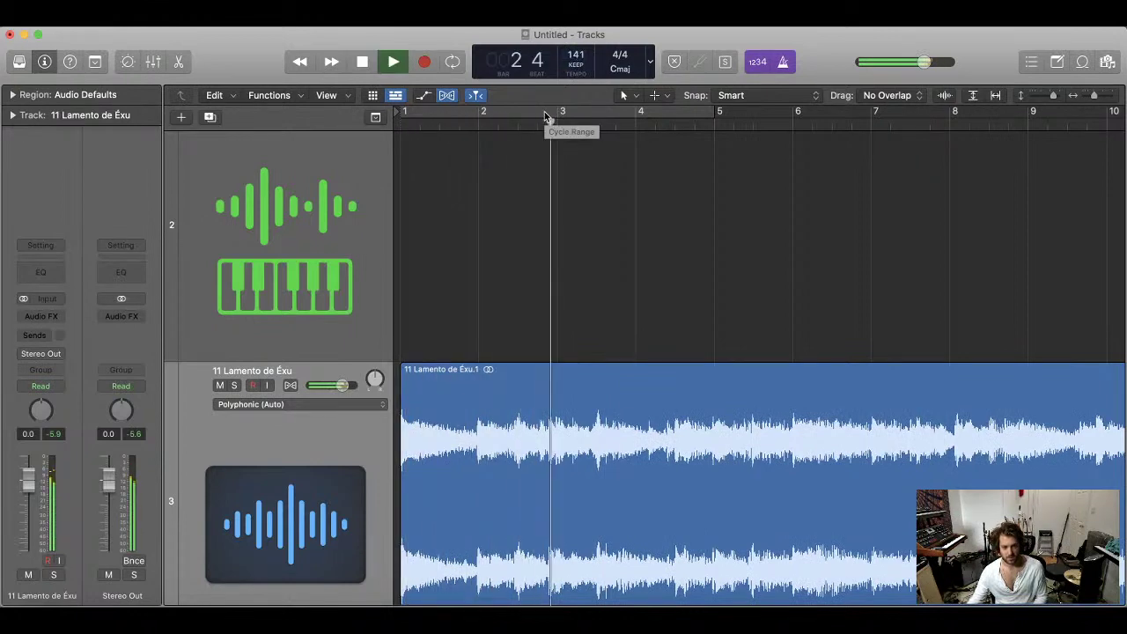
pyautogui.press('space')
# - Set the cycle range from bar 1 to bar 3, leave cycling off, and turn off the metronome
pyautogui.moveTo(405, 115); pyautogui.dragTo(537, 115)
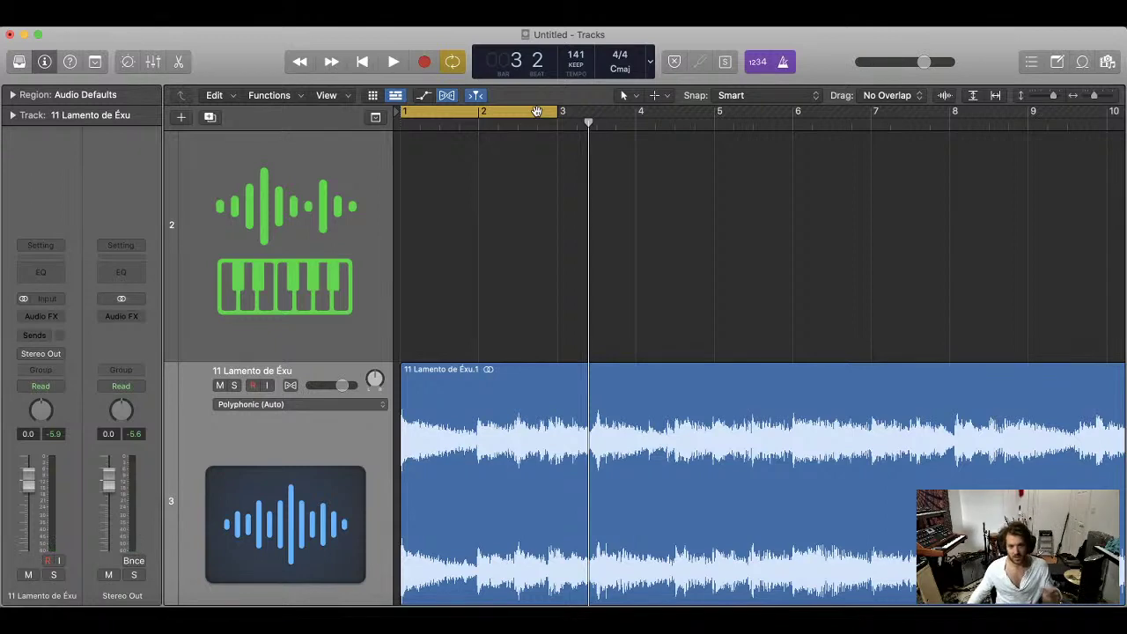
pyautogui.click(537, 112)
pyautogui.click(786, 65)
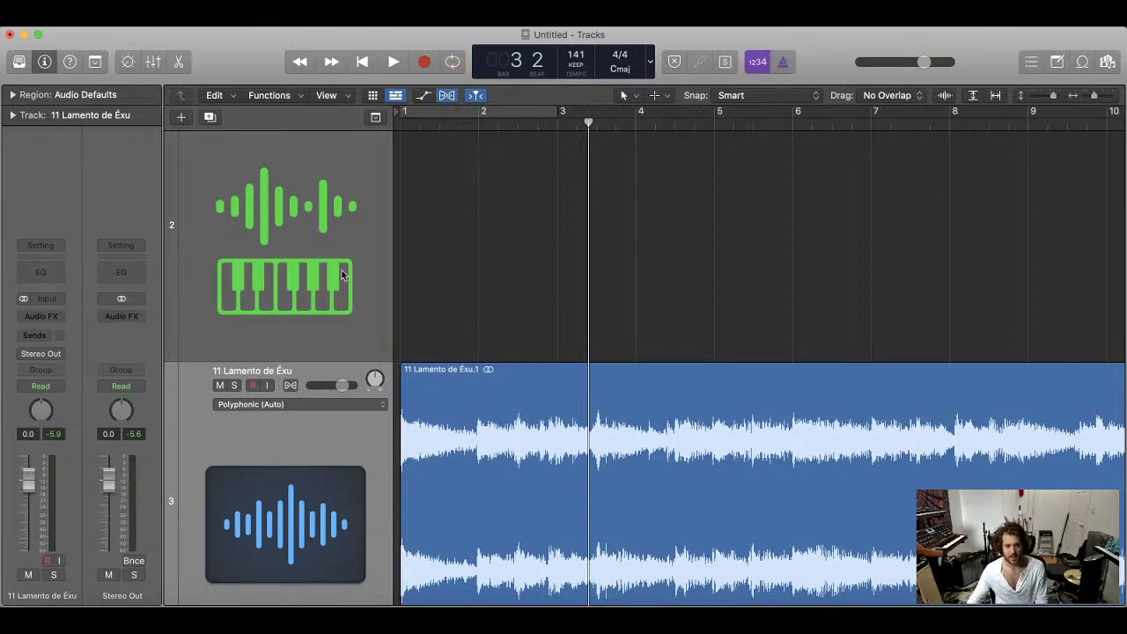
# - Turn Flex back on for the 11 Lamento de Éxu track
pyautogui.scroll(1, 343, 275)
pyautogui.press('cmd+a')
pyautogui.scroll(-2, 540, 298)
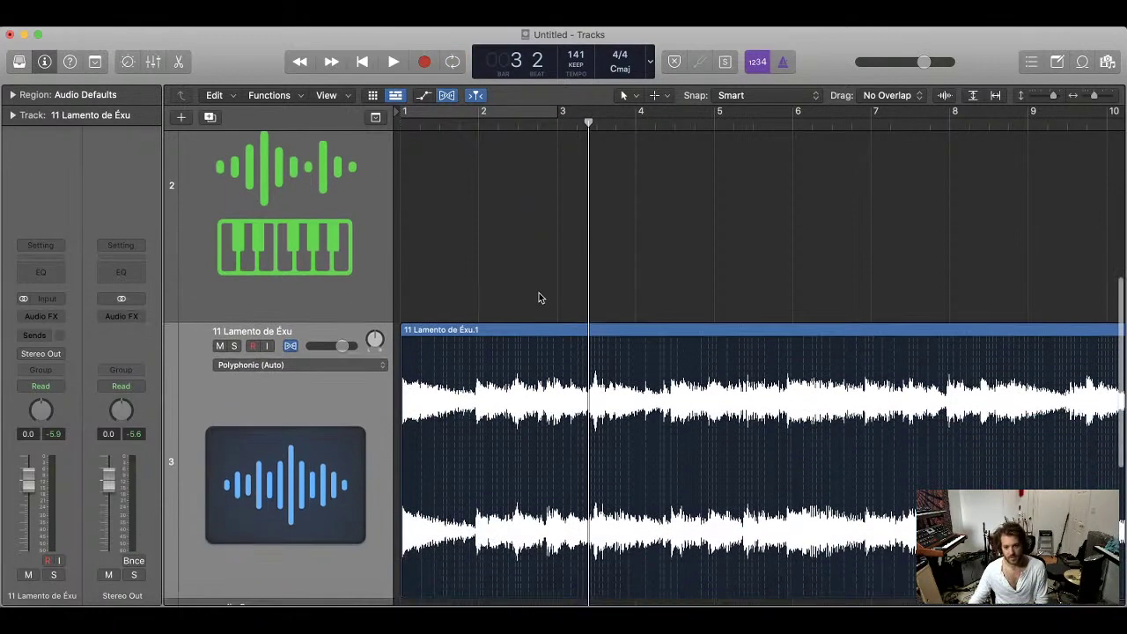
# - Add Flex markers to the 11 Lamento de Éxu region at the transient just before bar 2 and just before bar 3
pyautogui.scroll(-3, 540, 297)
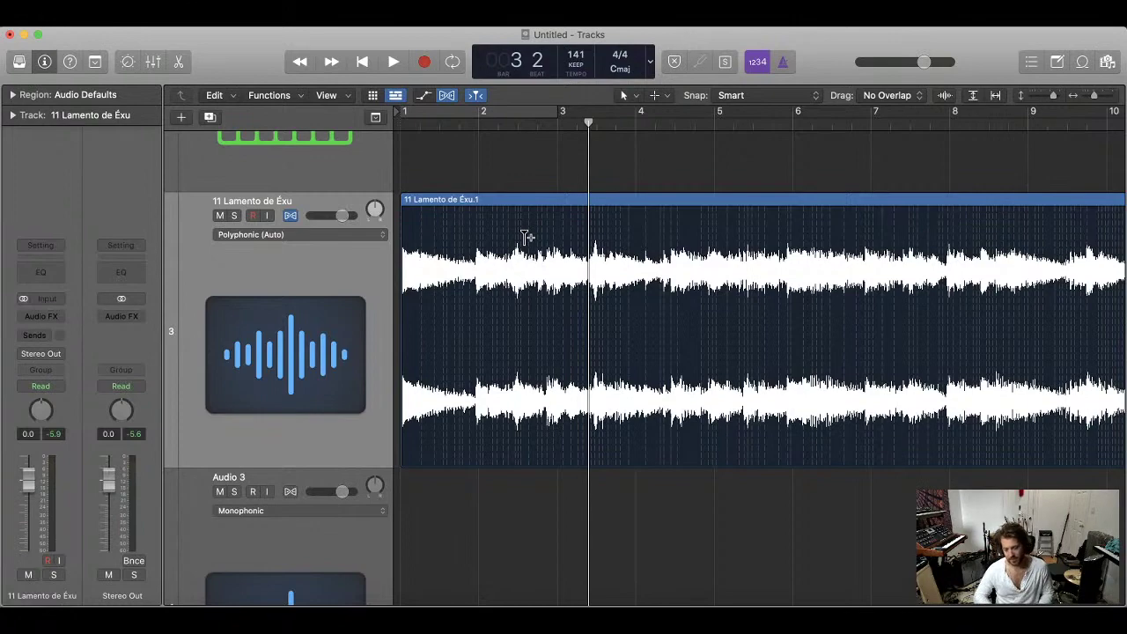
pyautogui.press('super+Right')
pyautogui.press('super+Right')
pyautogui.press('super+Right')
pyautogui.press('super+Right')
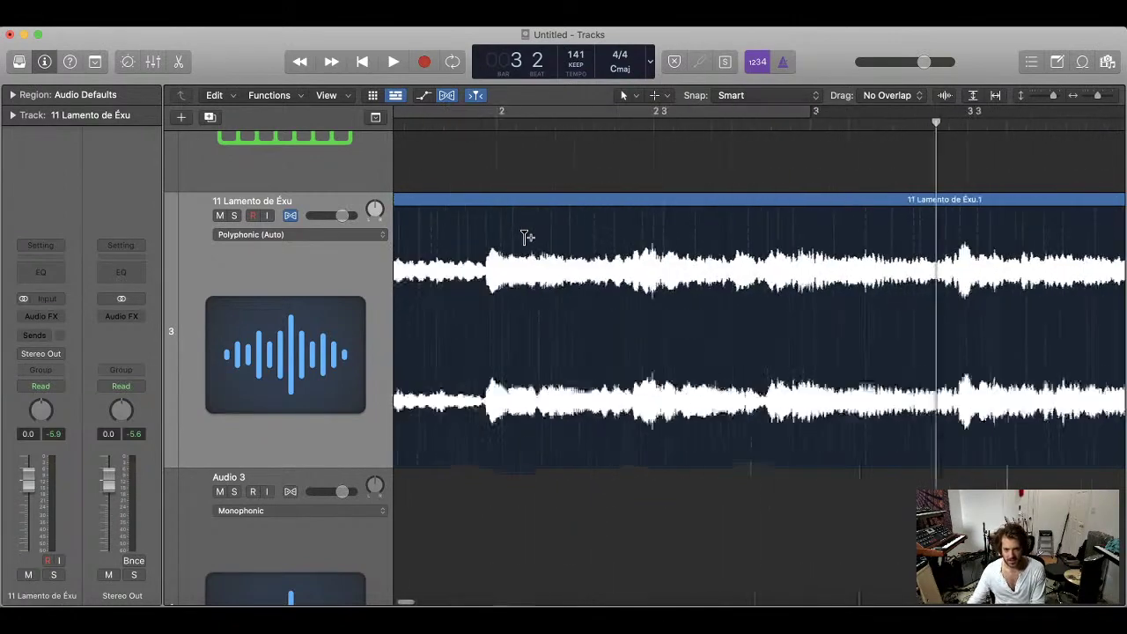
pyautogui.press('super+Left')
pyautogui.press('super+Left')
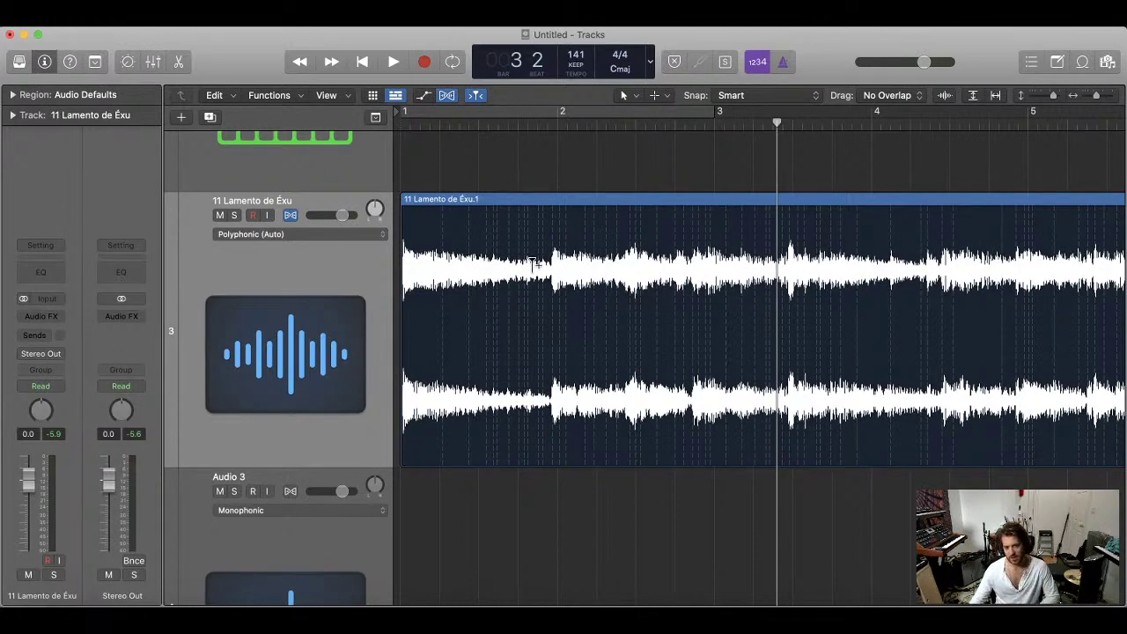
pyautogui.scroll(10, 551, 261)
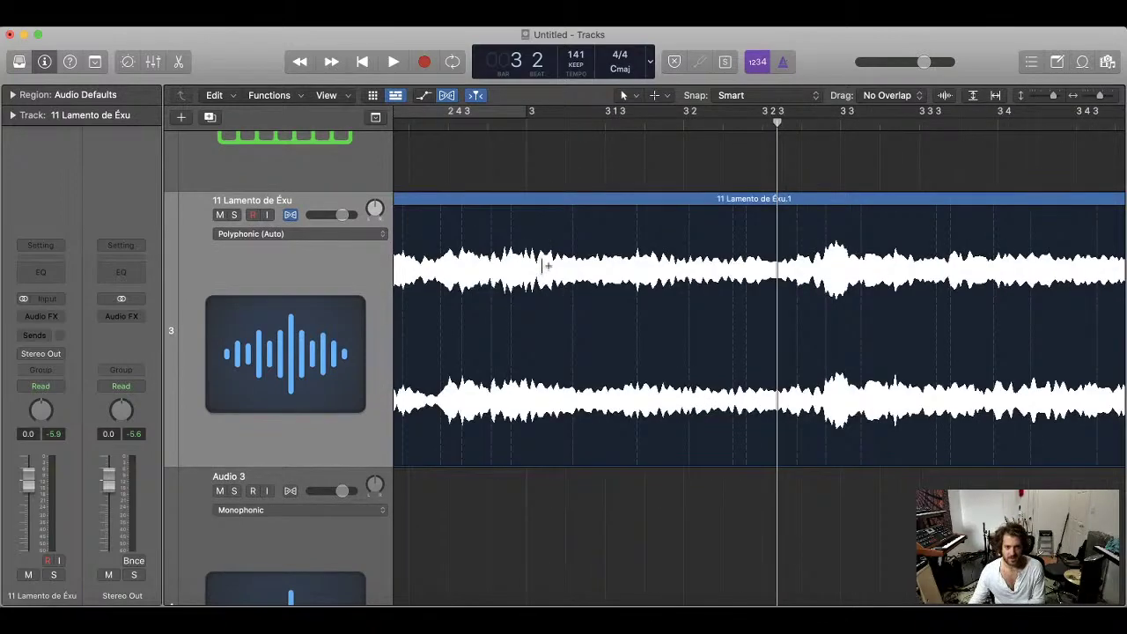
pyautogui.hscroll(-10, 540, 263)
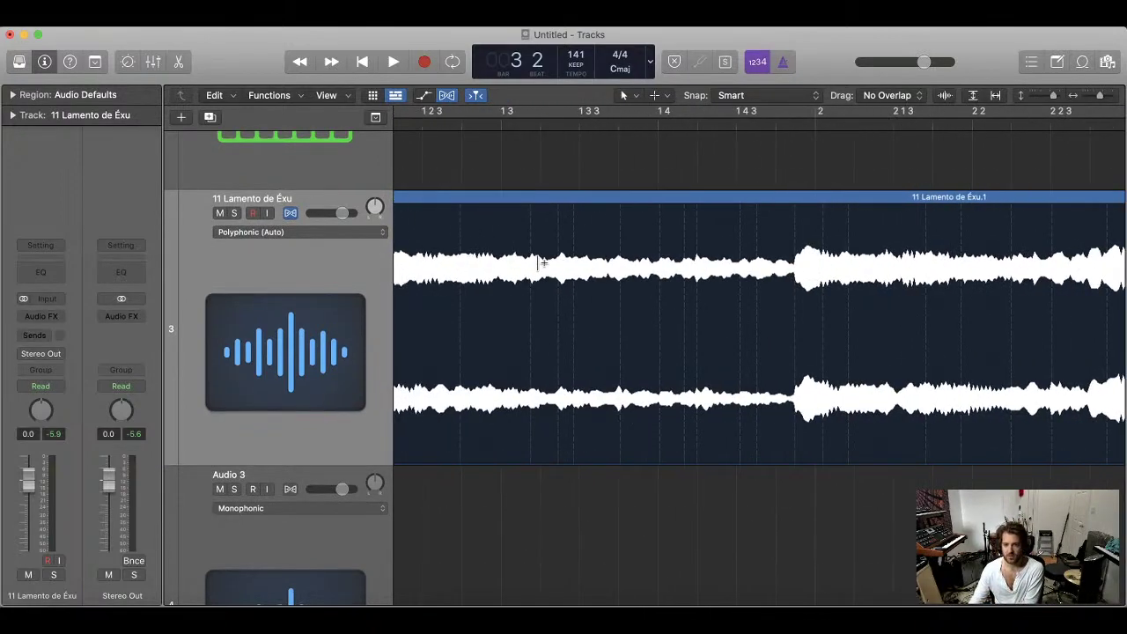
pyautogui.scroll(-10, 543, 263)
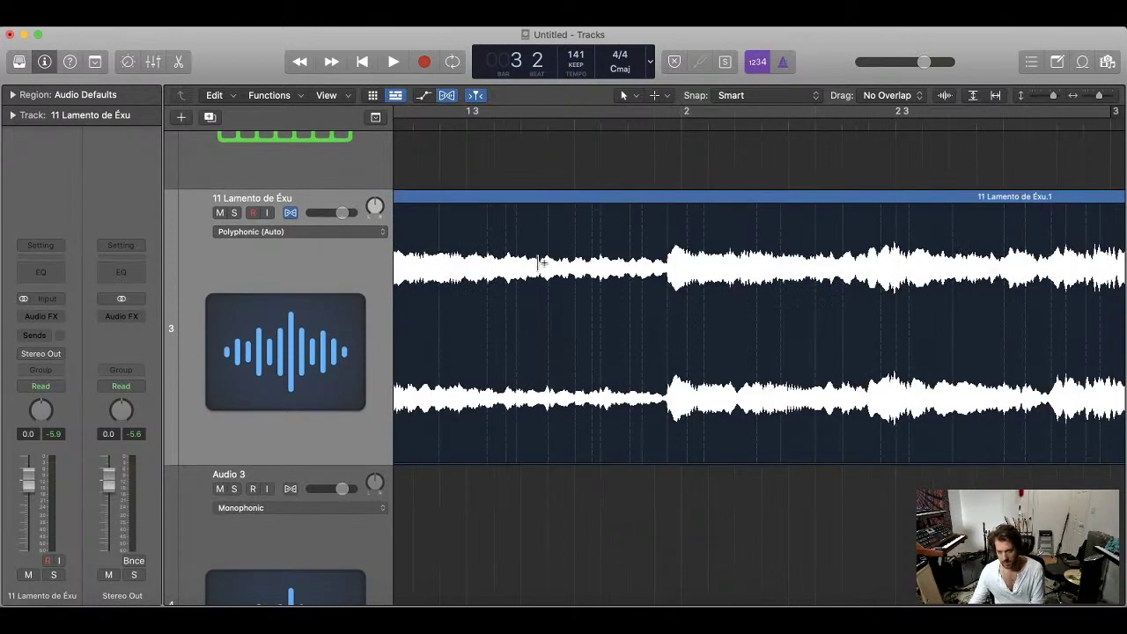
pyautogui.scroll(-1, 607, 231)
pyautogui.click(608, 231)
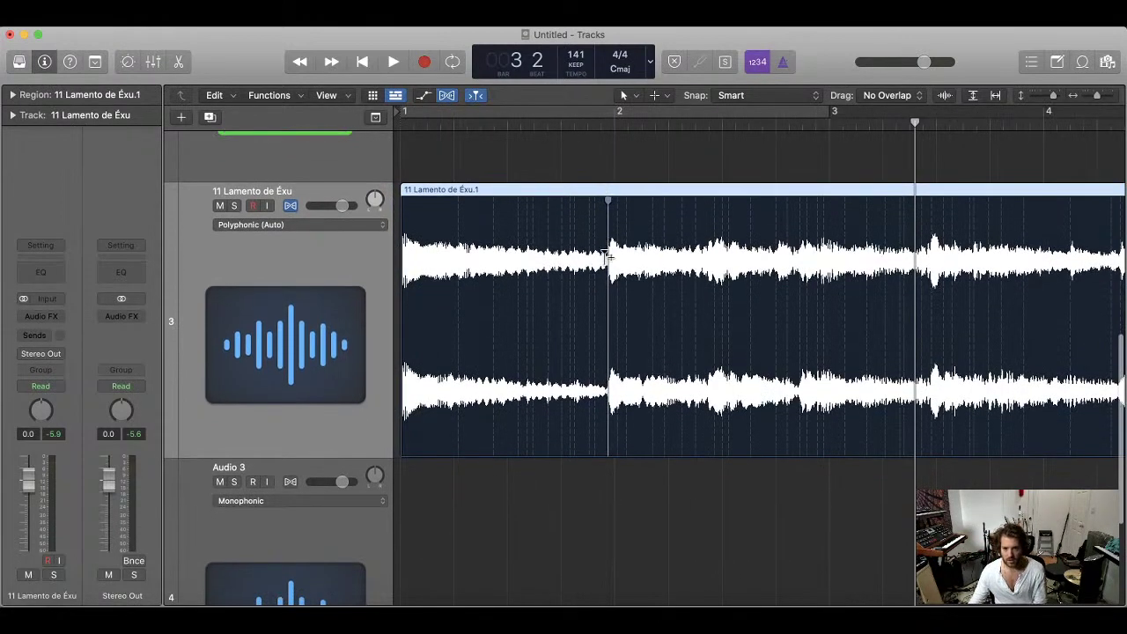
pyautogui.click(824, 217)
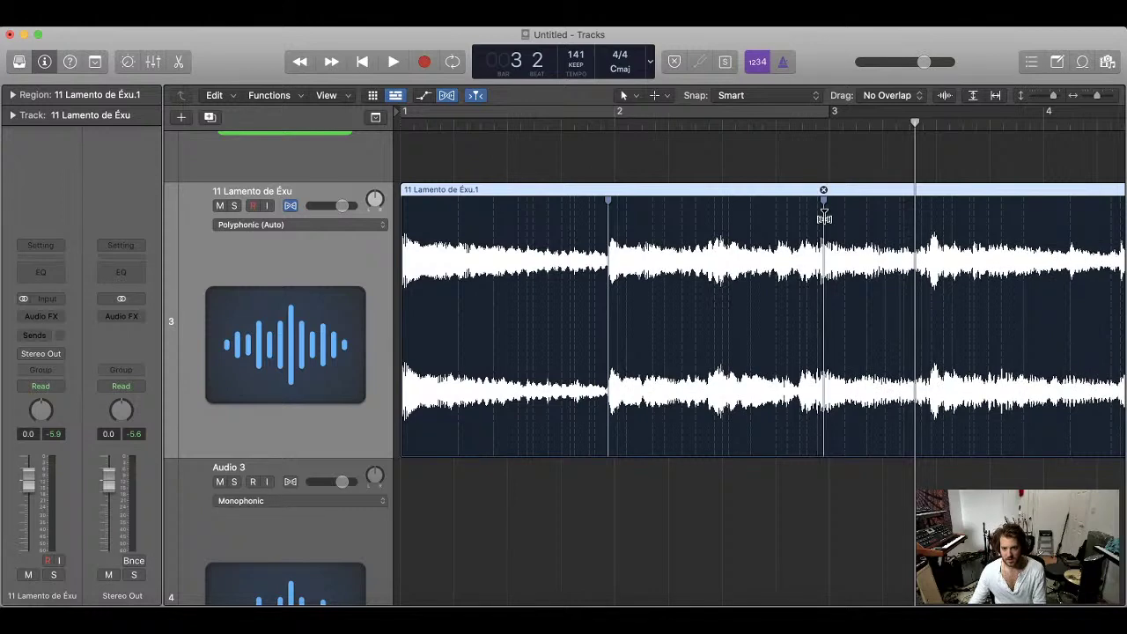
# - Play the region from bar 1, turn the metronome on, and replay it from bar 1 past bar 3
pyautogui.scroll(-1, 795, 239)
pyautogui.press('Return')
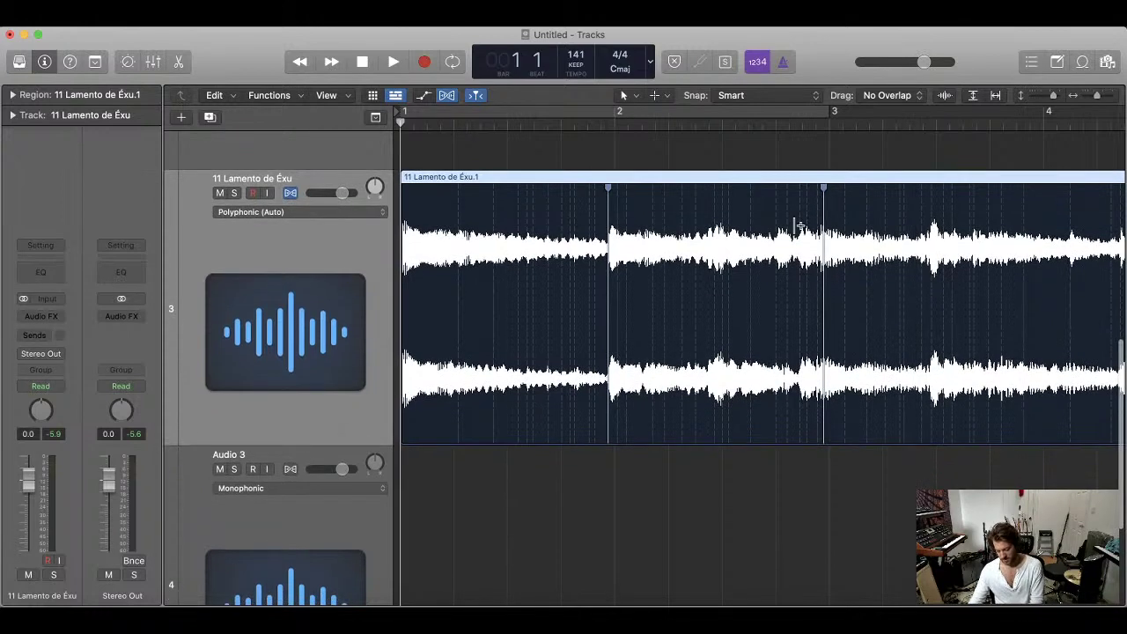
pyautogui.press('space')
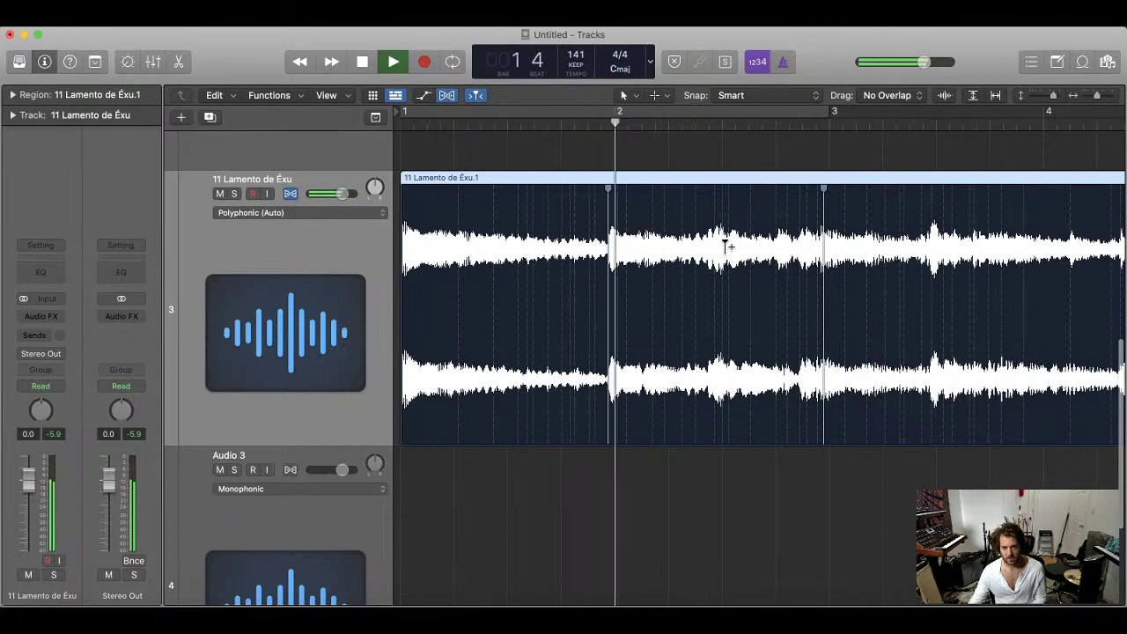
pyautogui.scroll(-1, 727, 246)
pyautogui.press('space')
pyautogui.press('Return')
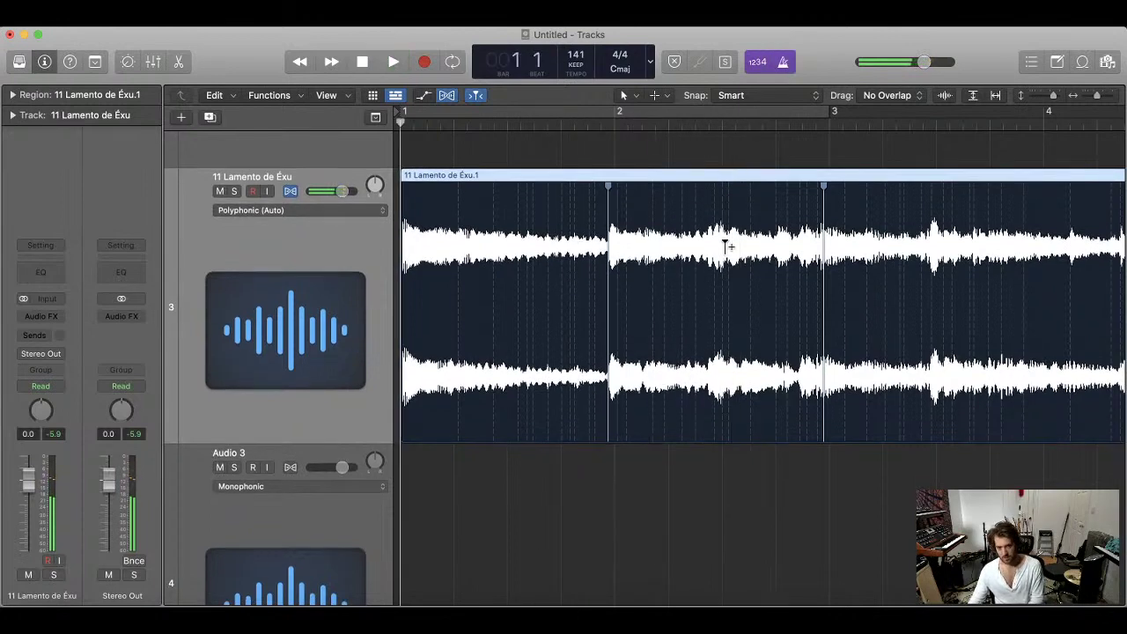
pyautogui.press('space')
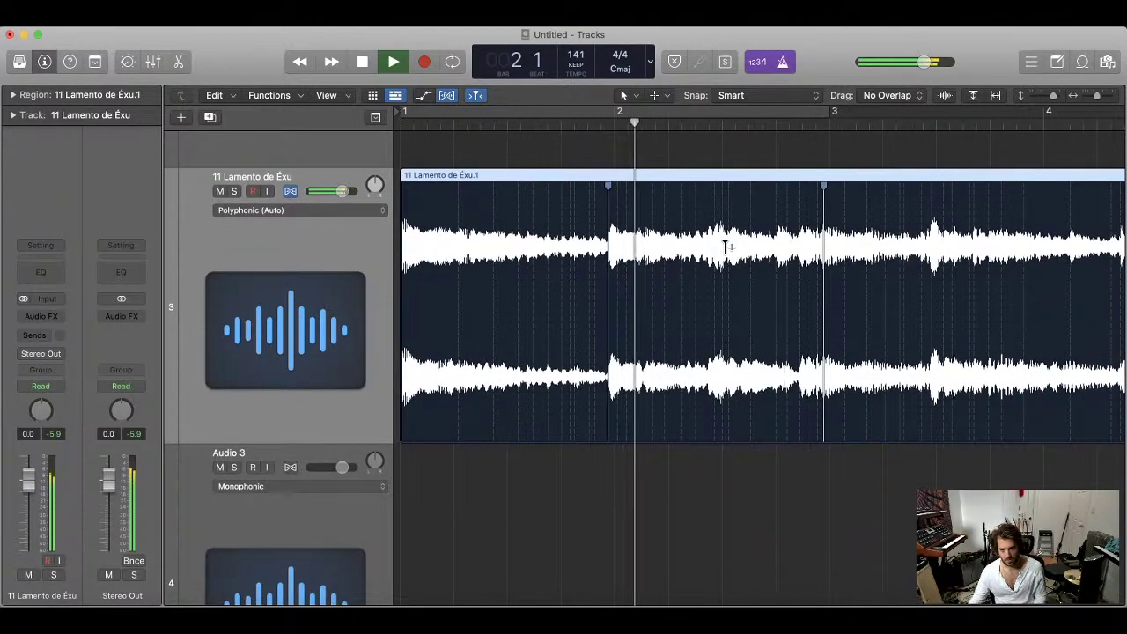
pyautogui.press('space')
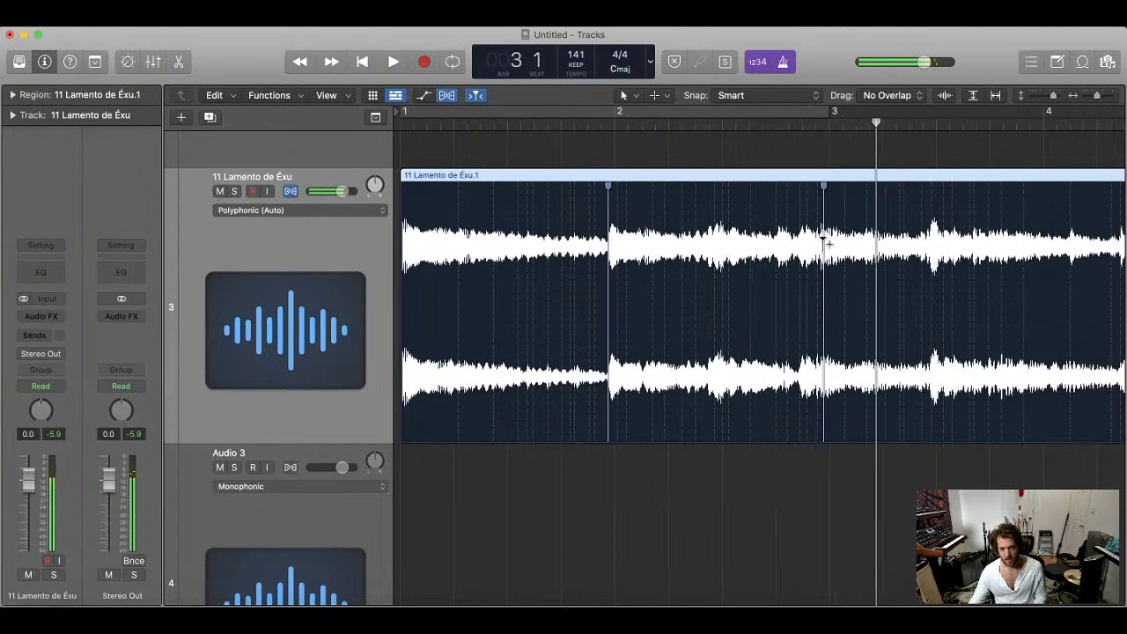
# - Add an anchoring Flex marker ahead of the bar 2 transient, shift that transient's marker onto bar 2, and replay from bar 1
pyautogui.moveTo(820, 227)
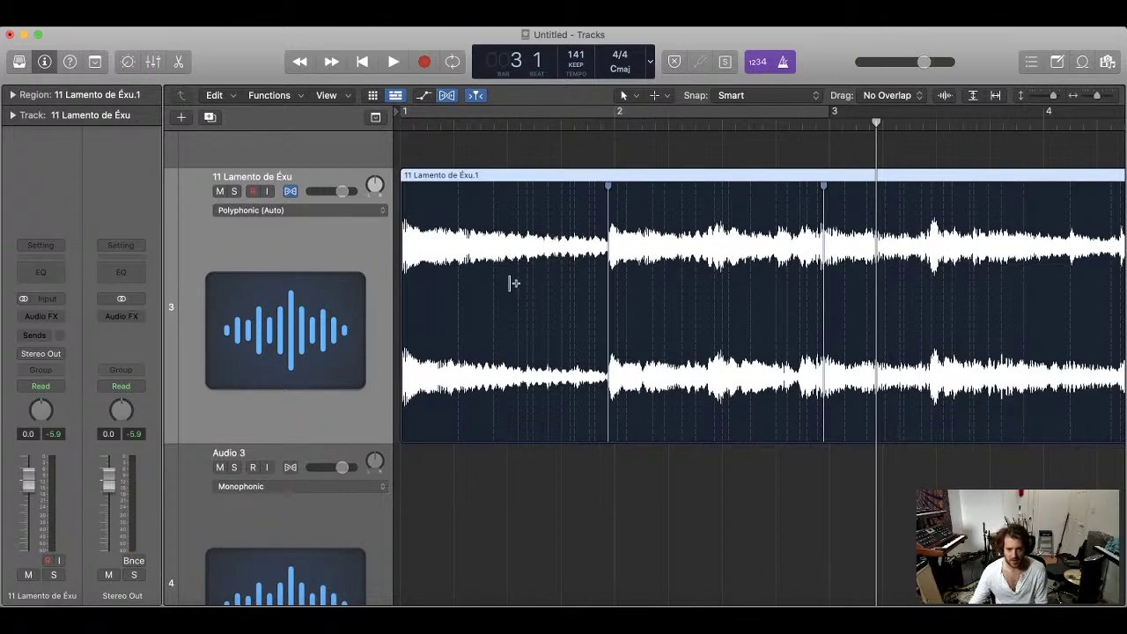
pyautogui.click(595, 278)
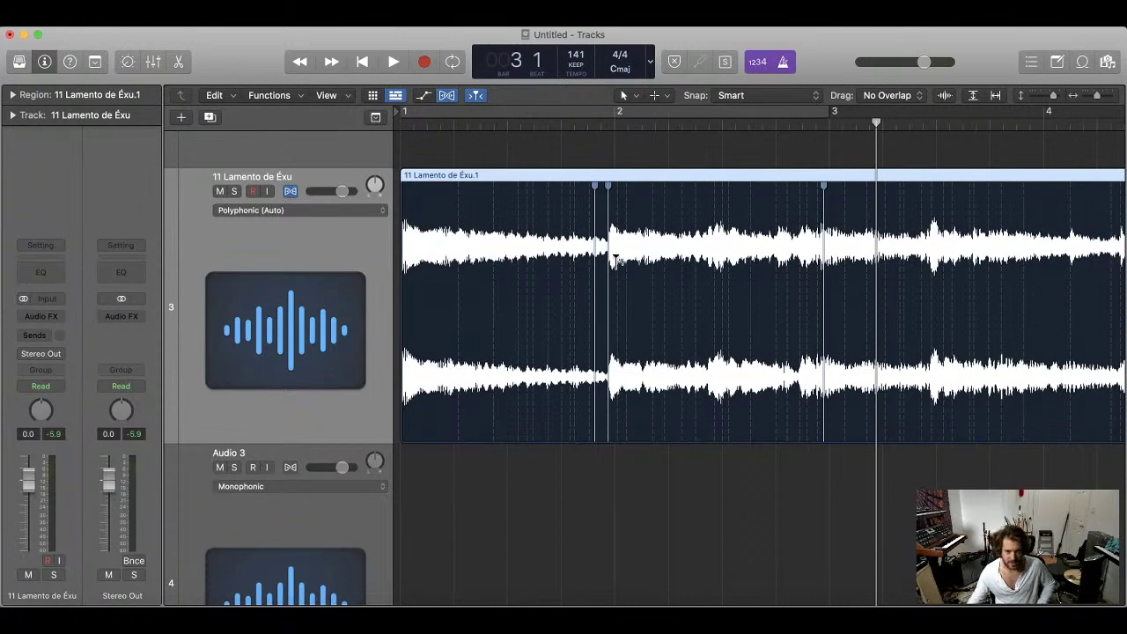
pyautogui.moveTo(596, 236); pyautogui.dragTo(610, 250)
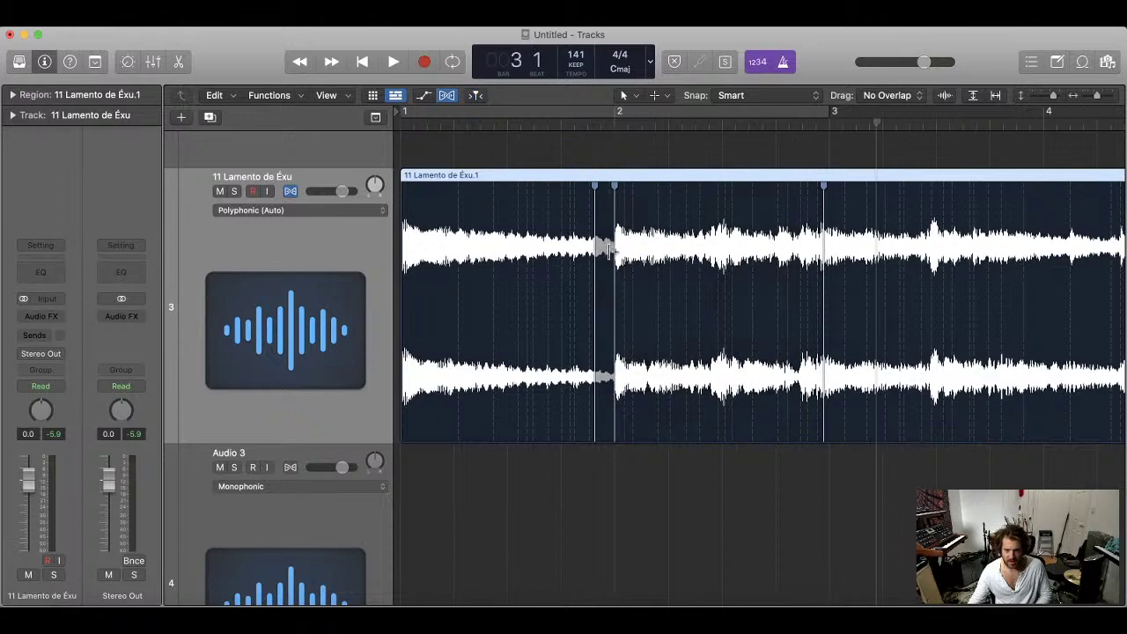
pyautogui.press('Return')
pyautogui.press('space')
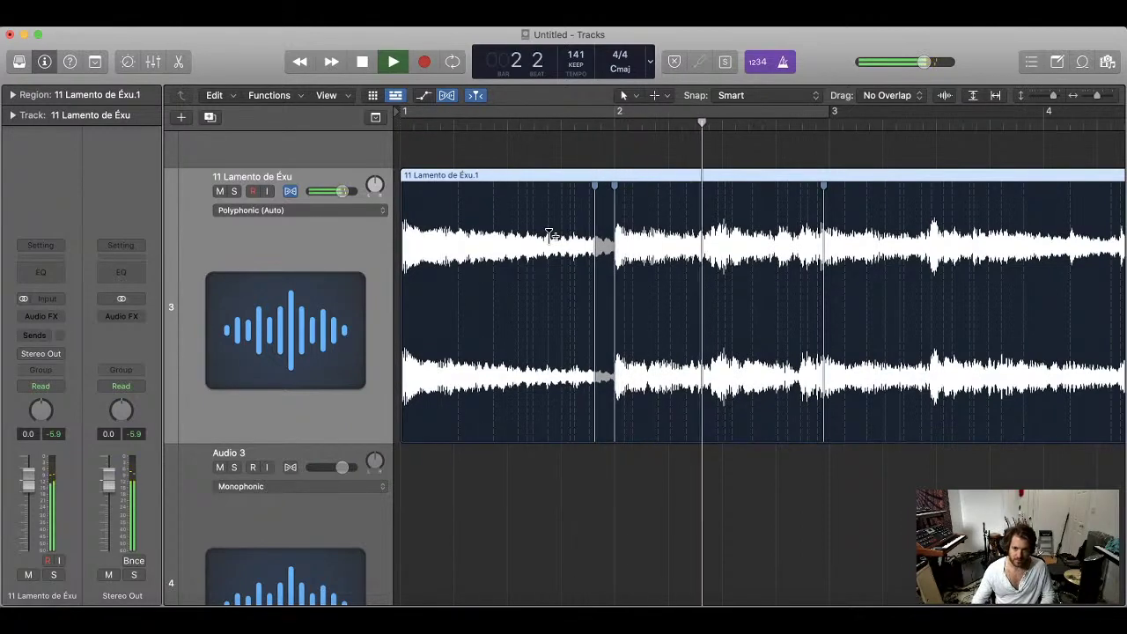
pyautogui.press('space')
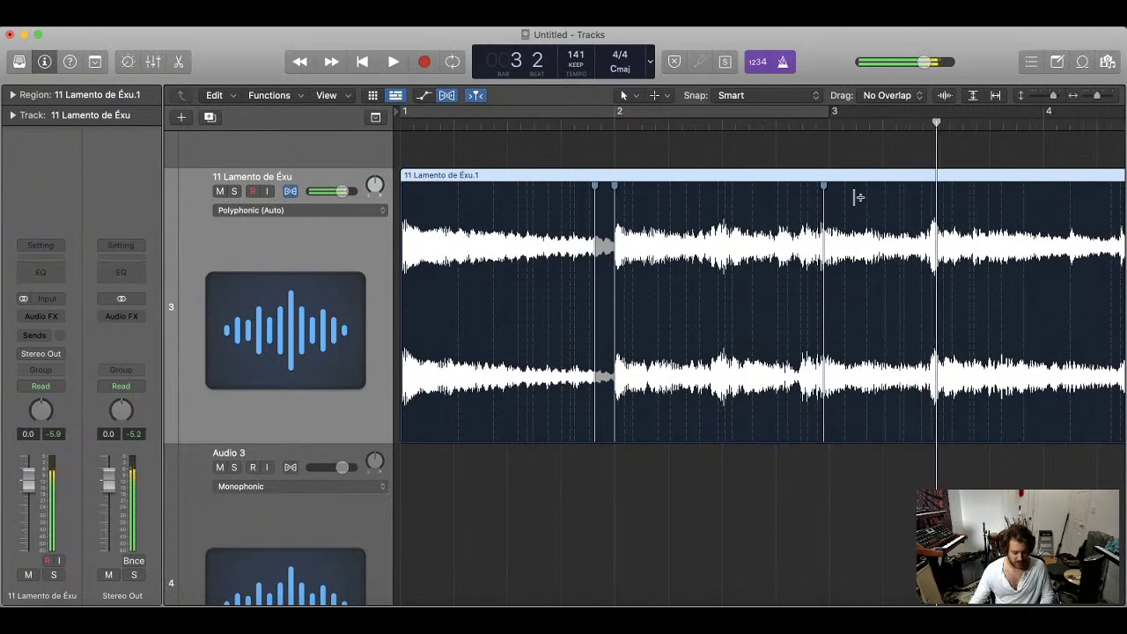
# - Shift the Flex marker just before bar 3 onto the bar 3 line and replay the region from bar 1
pyautogui.hscroll(5, 824, 225)
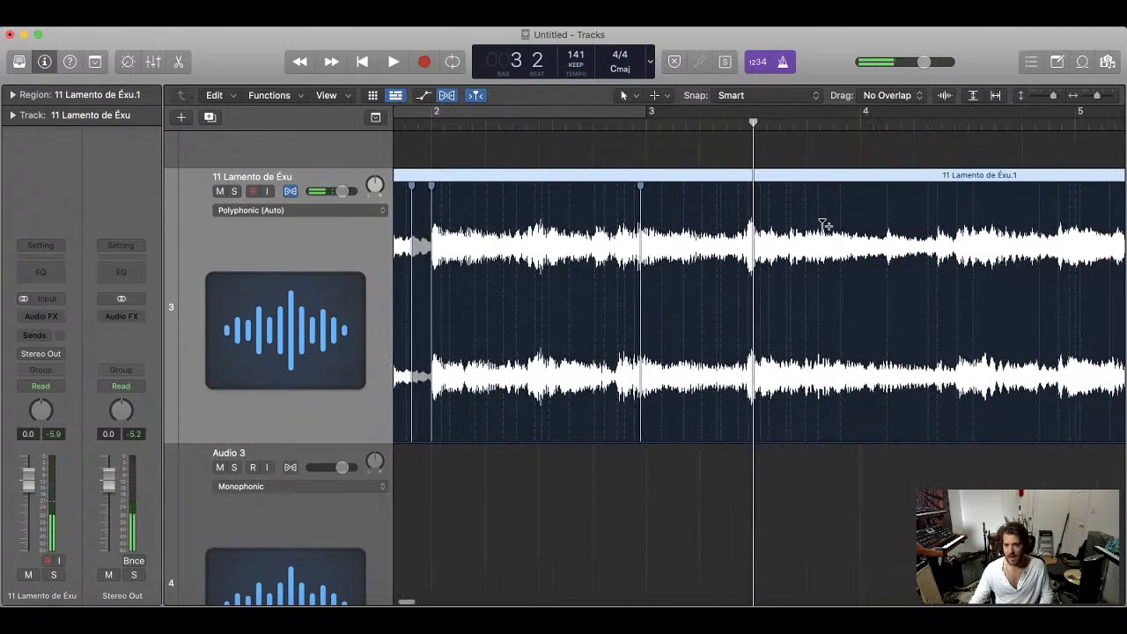
pyautogui.moveTo(638, 243)
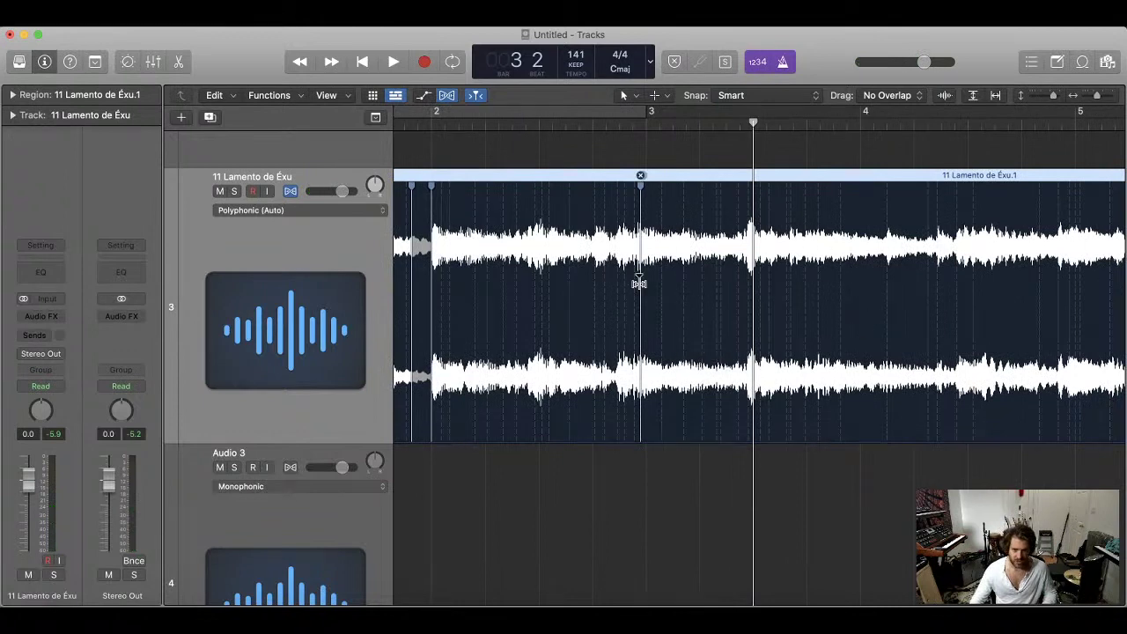
pyautogui.moveTo(640, 283); pyautogui.dragTo(645, 283)
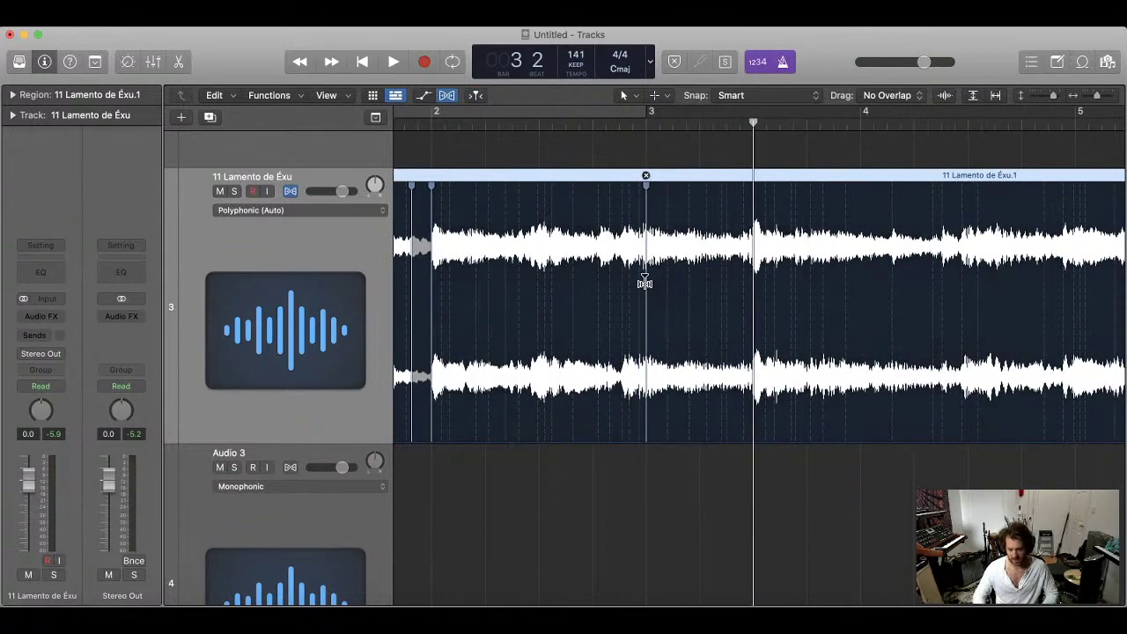
pyautogui.press('Return')
pyautogui.press('space')
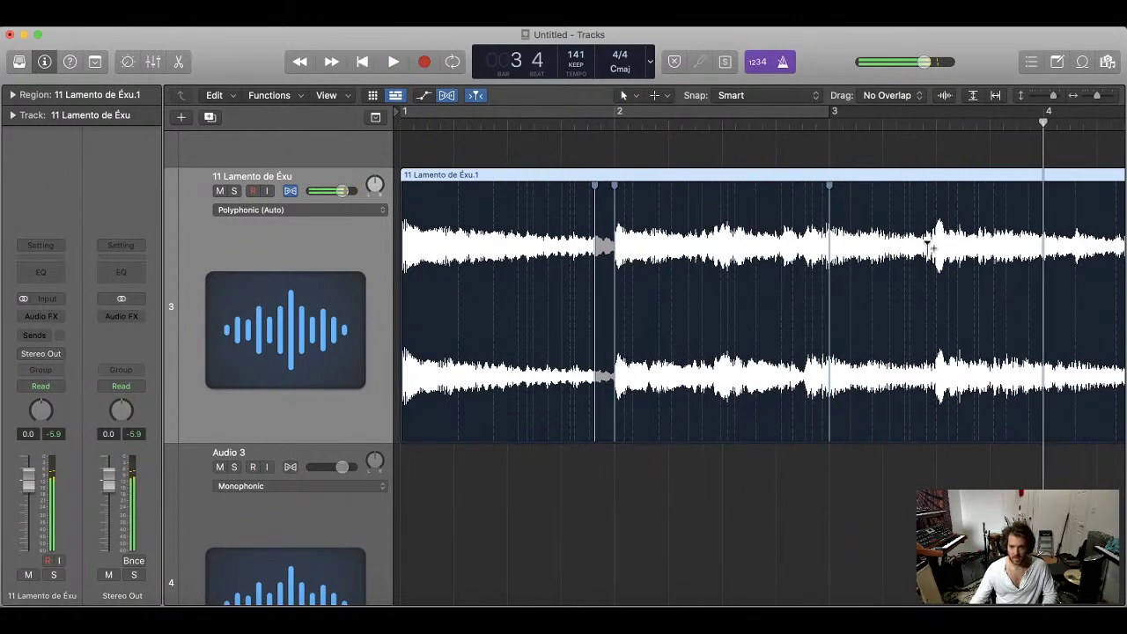
pyautogui.press('space')
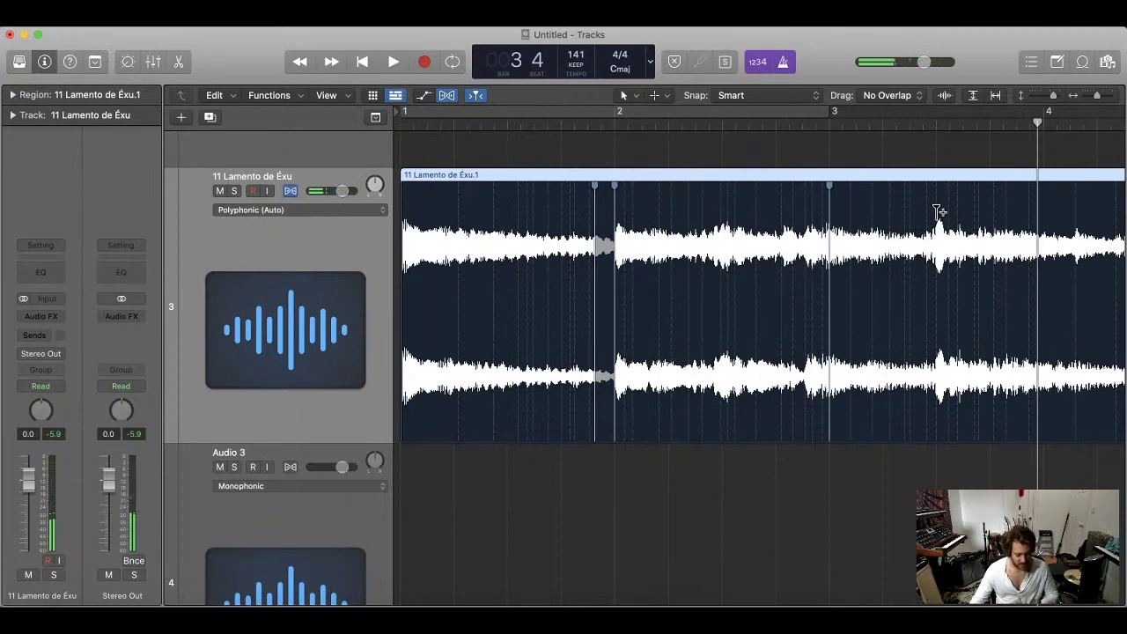
# - Check the bar 3 transient against the playhead, and replay from bar 1 into bar 4 with the metronome
pyautogui.hscroll(2, 938, 212)
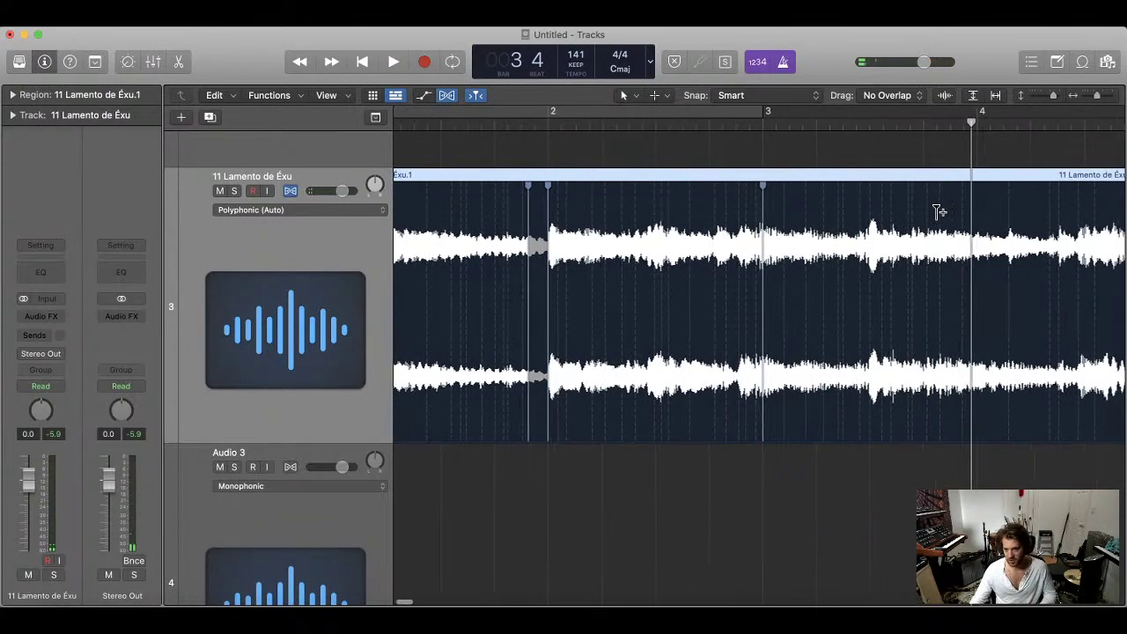
pyautogui.scroll(-1, 881, 224)
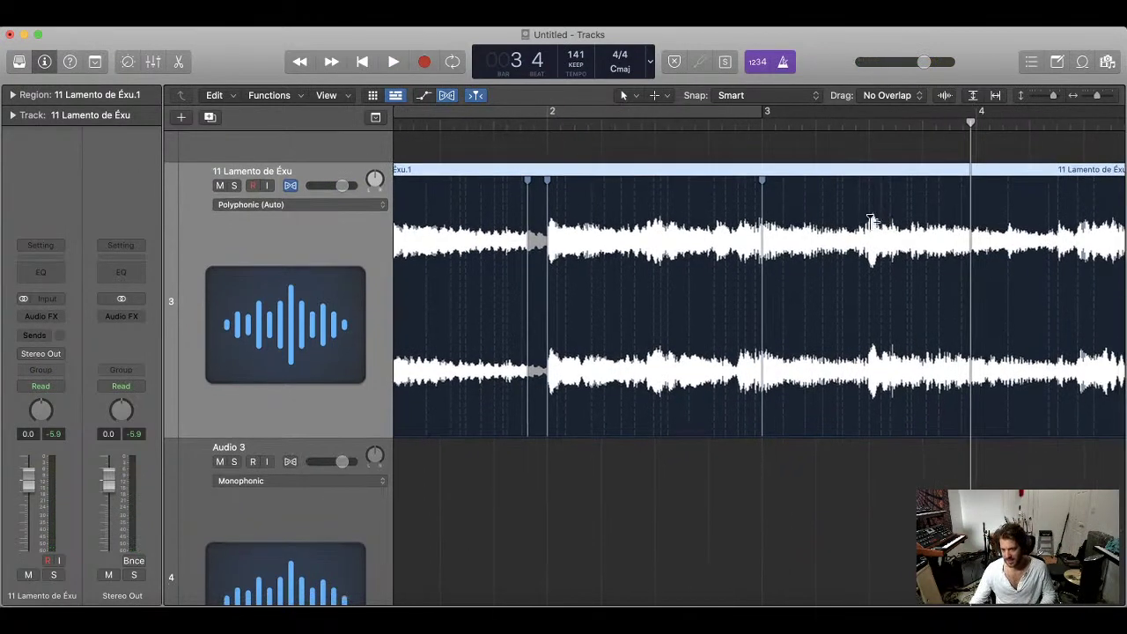
pyautogui.click(869, 124)
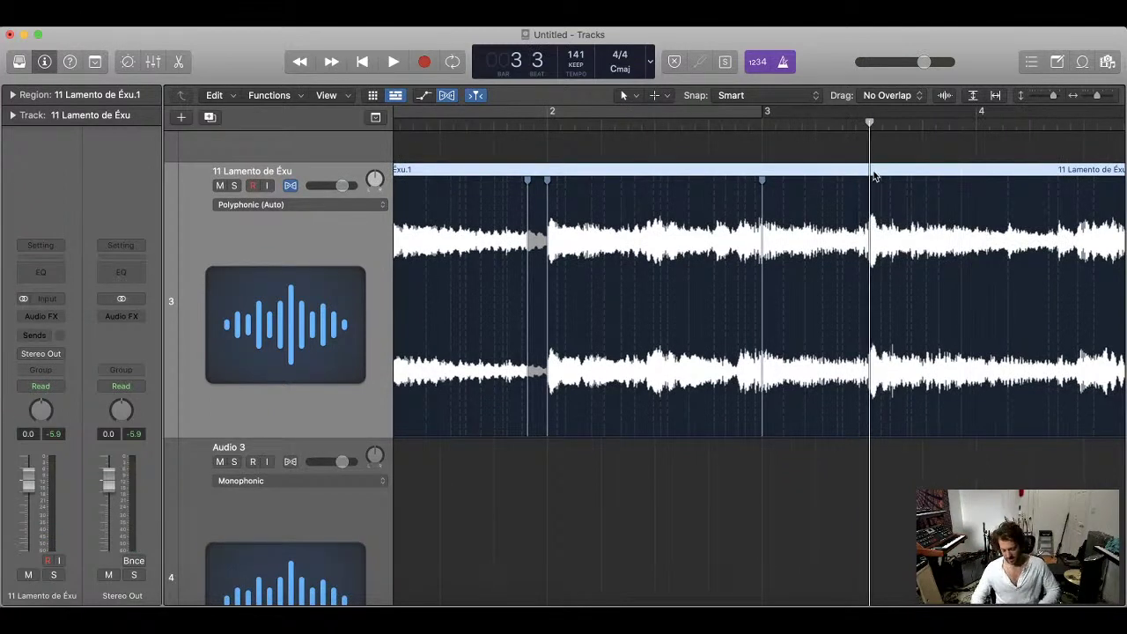
pyautogui.press('Return')
pyautogui.press('space')
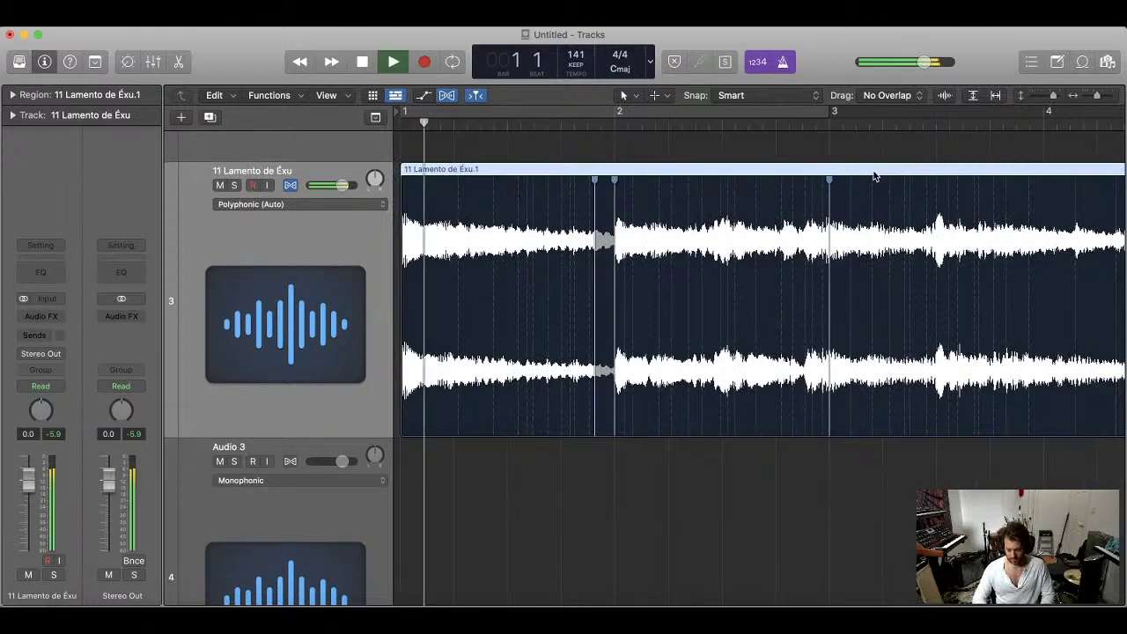
pyautogui.press('super+Left')
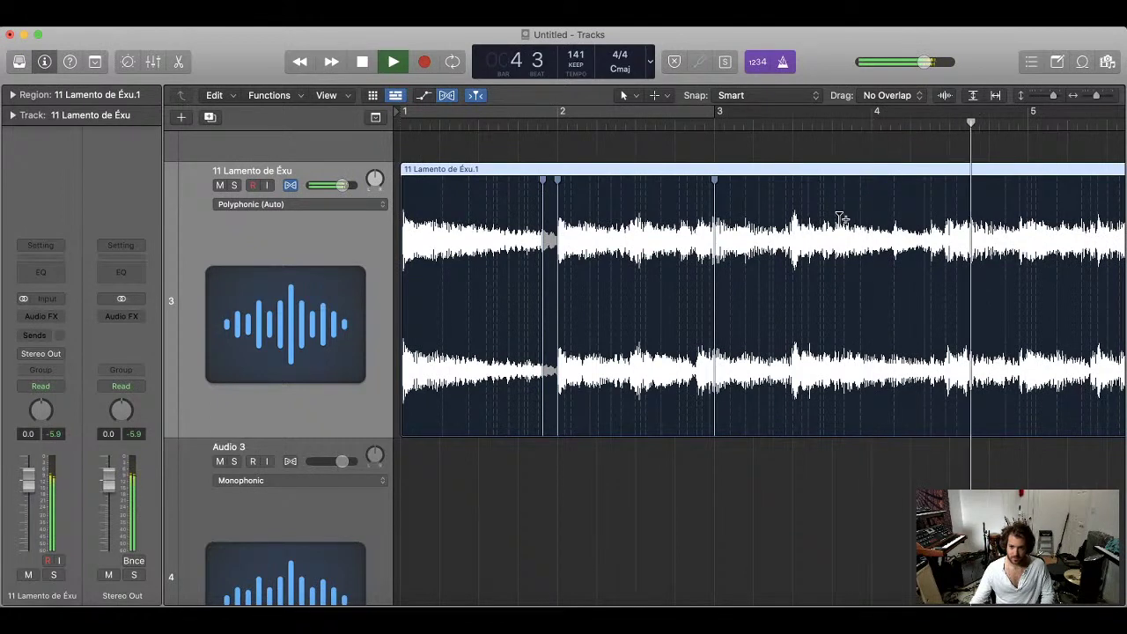
pyautogui.press('space')
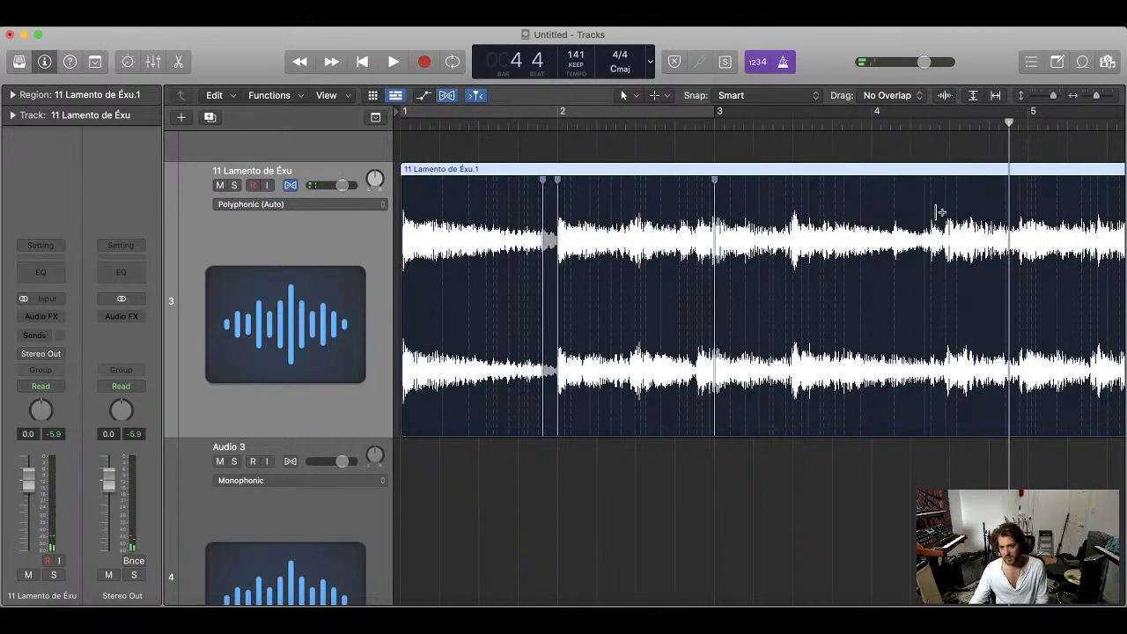
# - Anchor the audio in bar 4 with a Flex marker, align the following transient to beat 3 of bar 4, and replay from bar 1
pyautogui.click(932, 214)
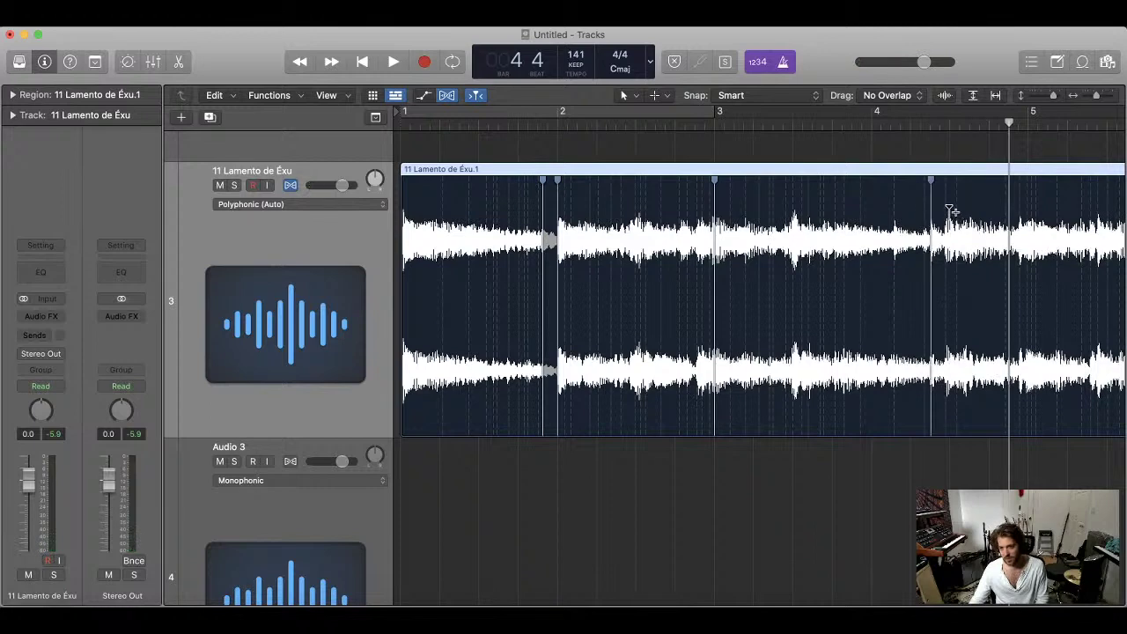
pyautogui.click(950, 211)
pyautogui.press('Return')
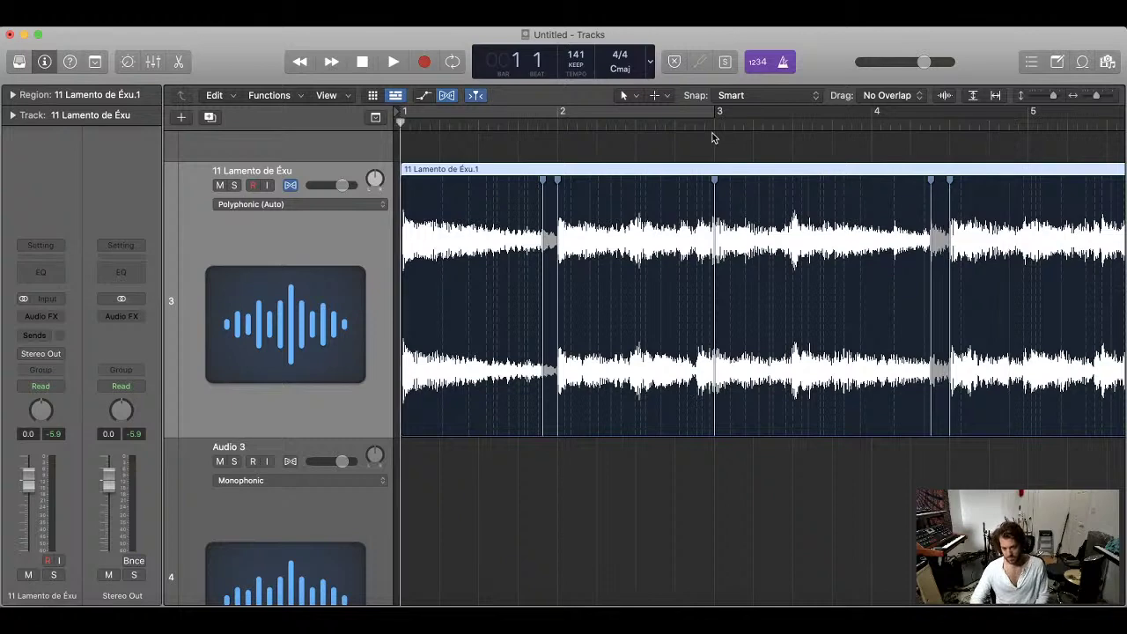
pyautogui.press('space')
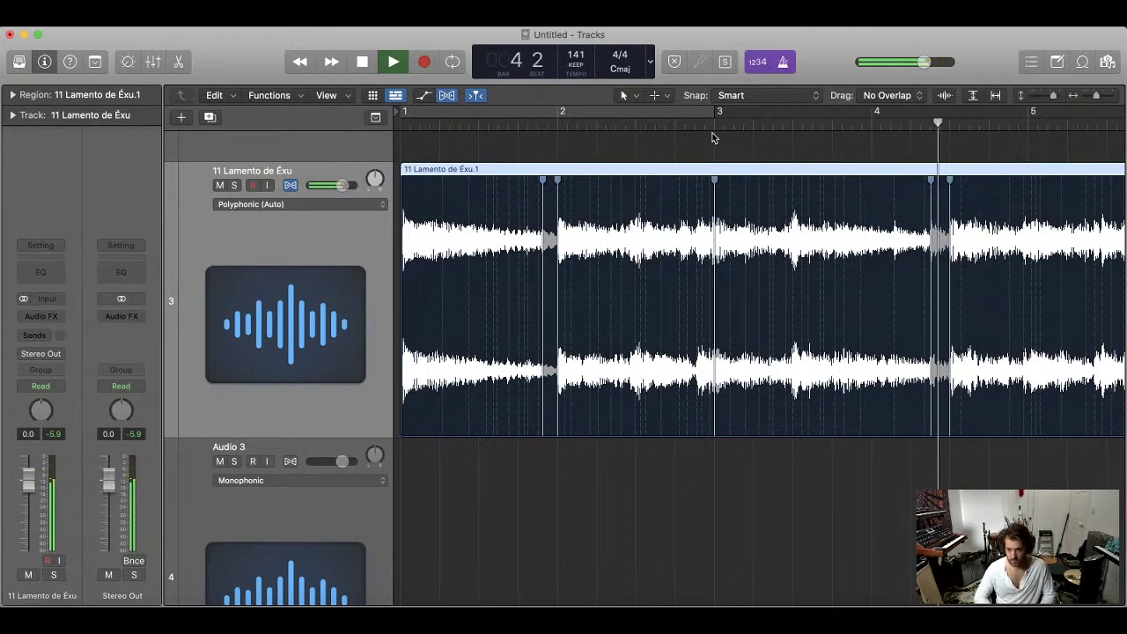
pyautogui.press('space')
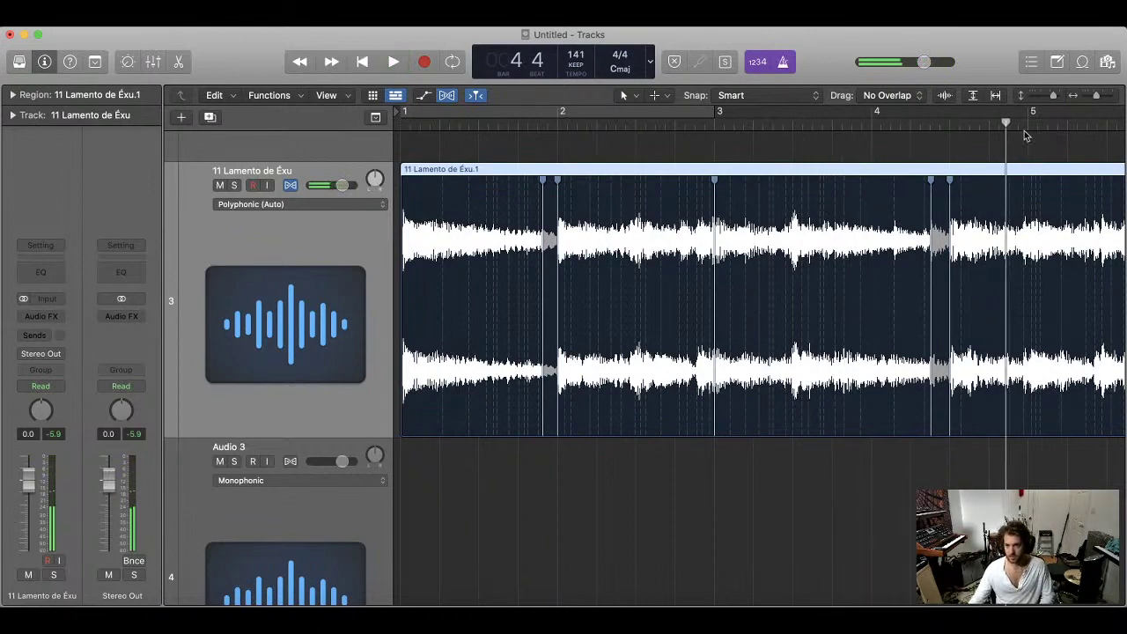
# - Play the region from the middle of bar 4 into bar 7 to check its timing against the metronome
pyautogui.click(932, 125)
pyautogui.press('space')
pyautogui.press('super+Left')
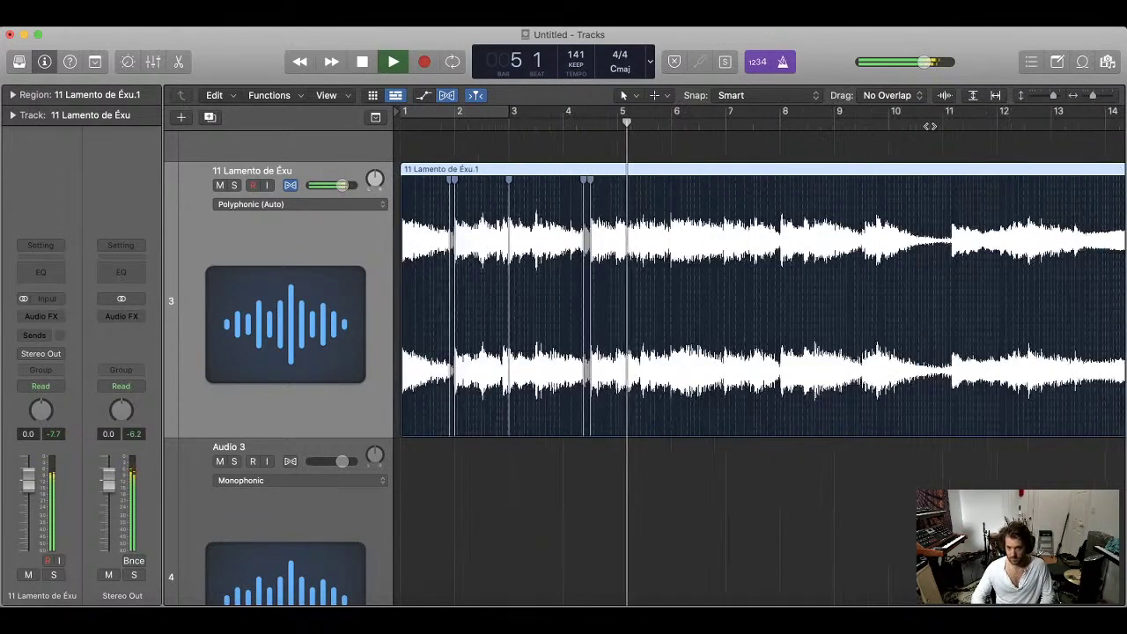
pyautogui.press('super+Right')
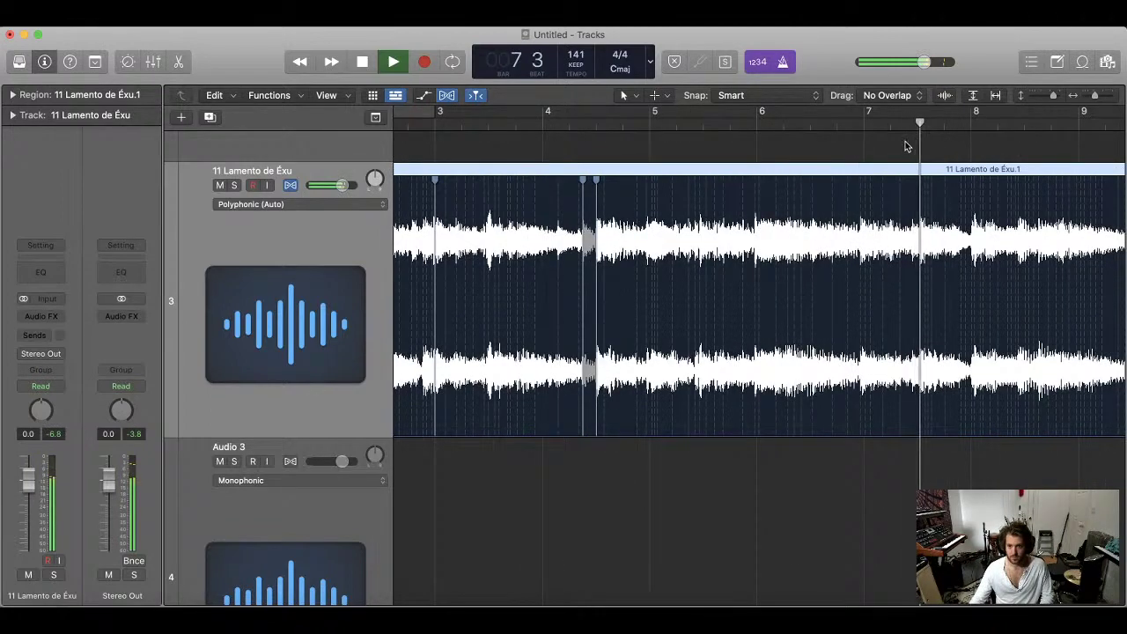
pyautogui.press('space')
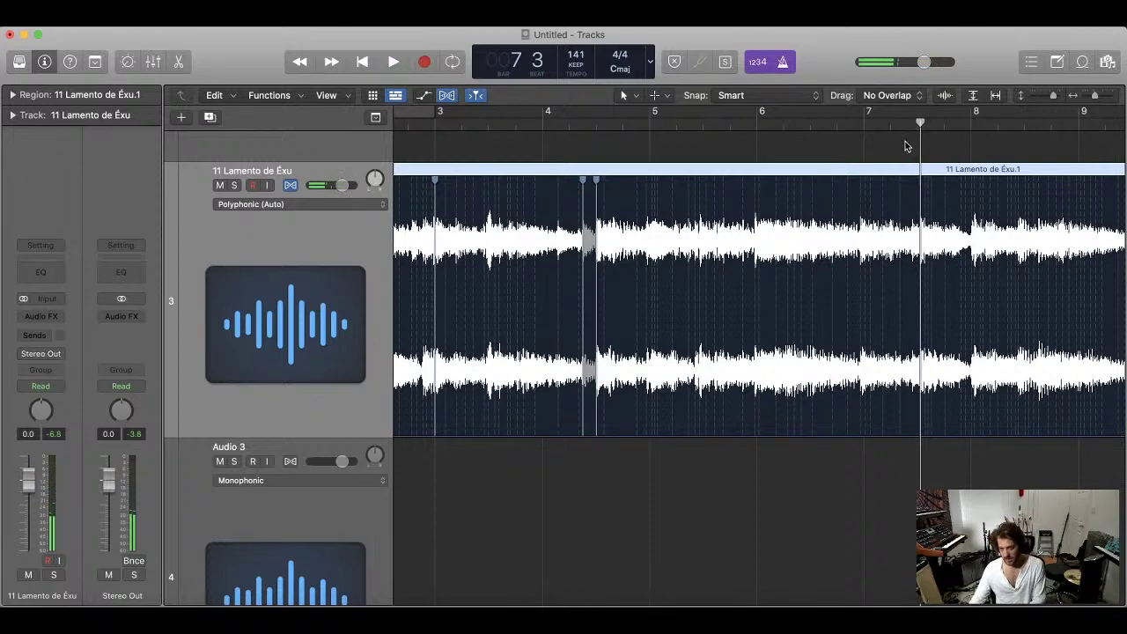
# - Play the region from bar 6 into bar 7 to recheck the timing of that passage
pyautogui.press('super+Left')
pyautogui.click(726, 124)
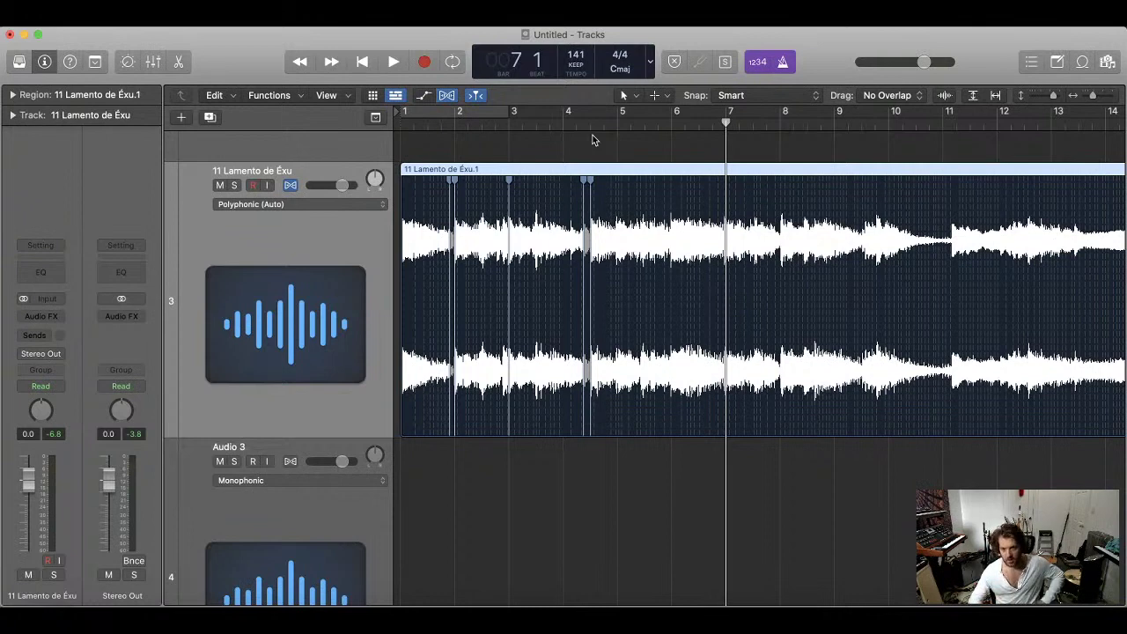
pyautogui.doubleClick(674, 127)
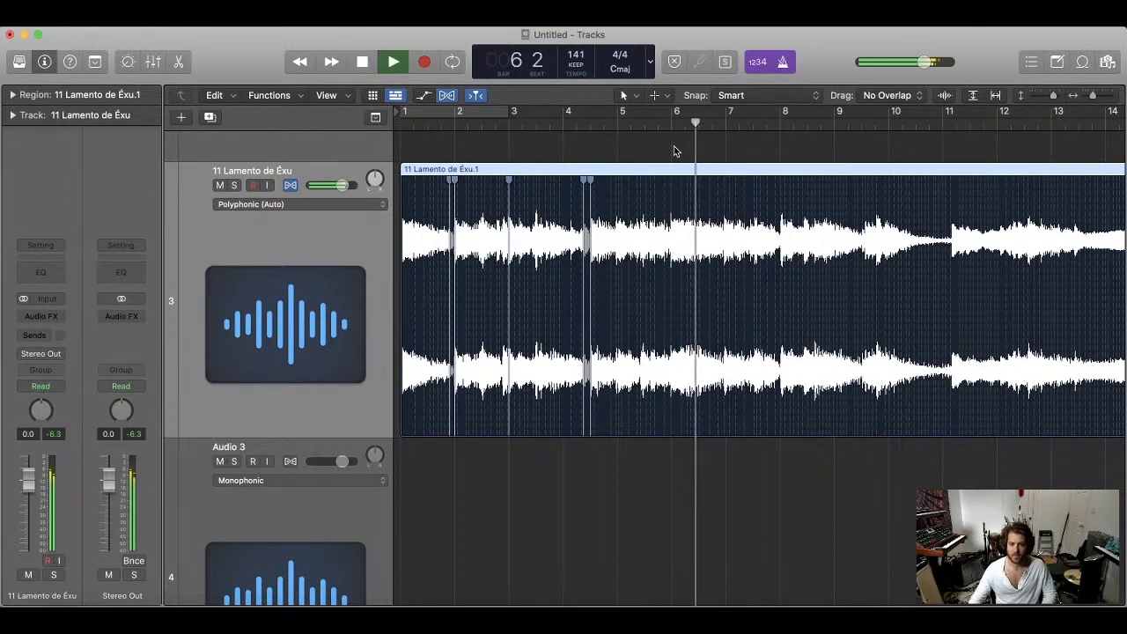
pyautogui.press('space')
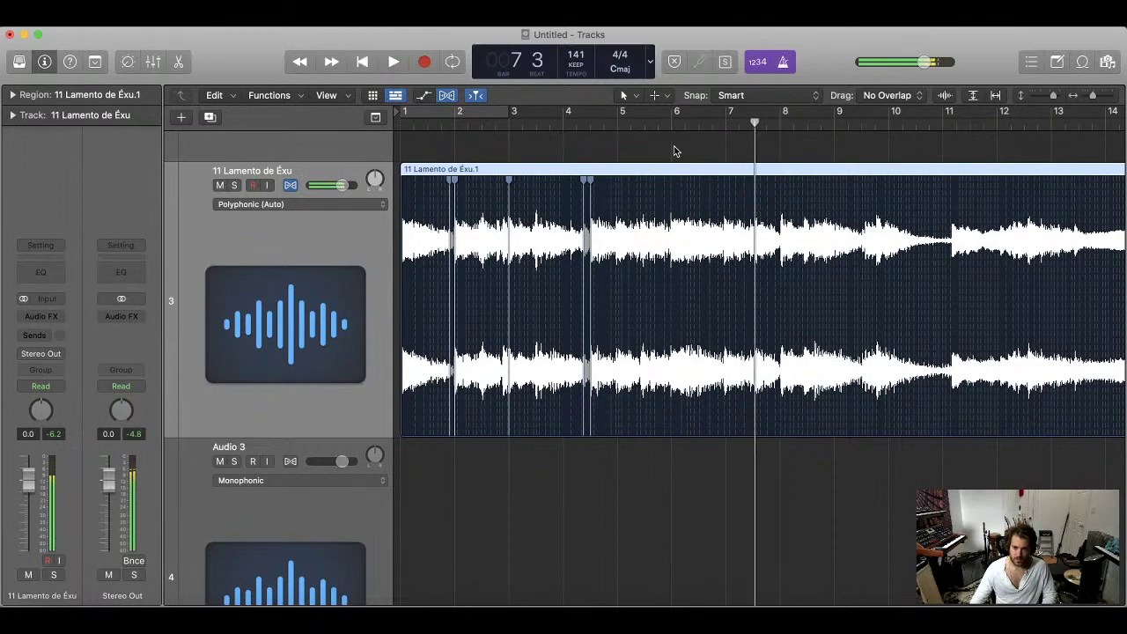
# - Play from bar 1, stop just before the transient at beat 3 of bar 3, split the region there and delete the remainder
pyautogui.press('Return')
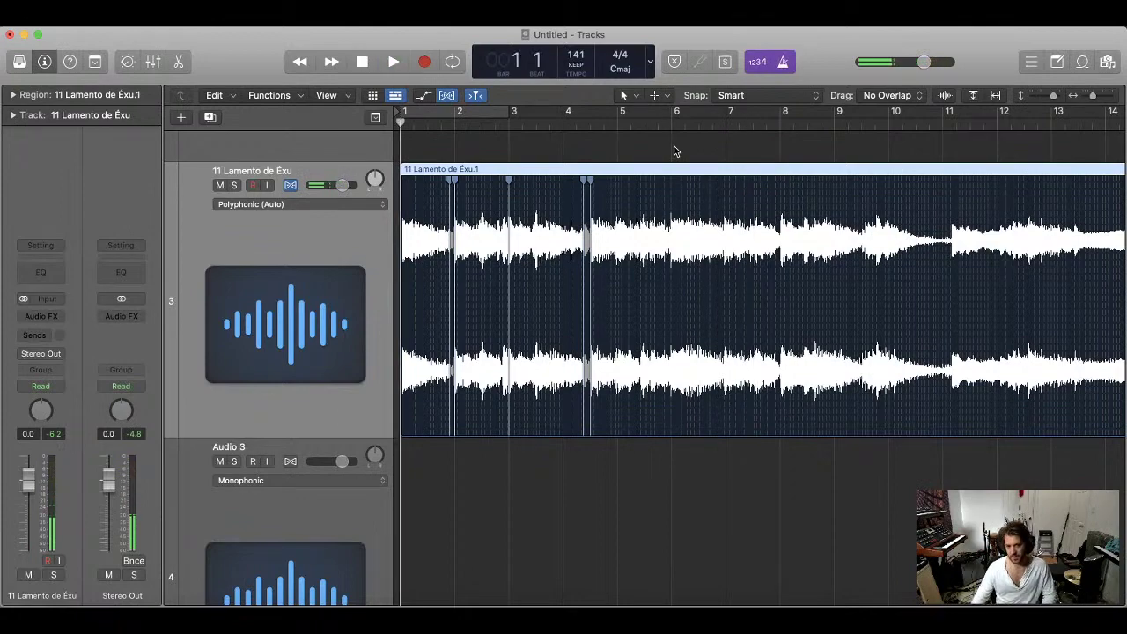
pyautogui.press('space')
pyautogui.press('z')
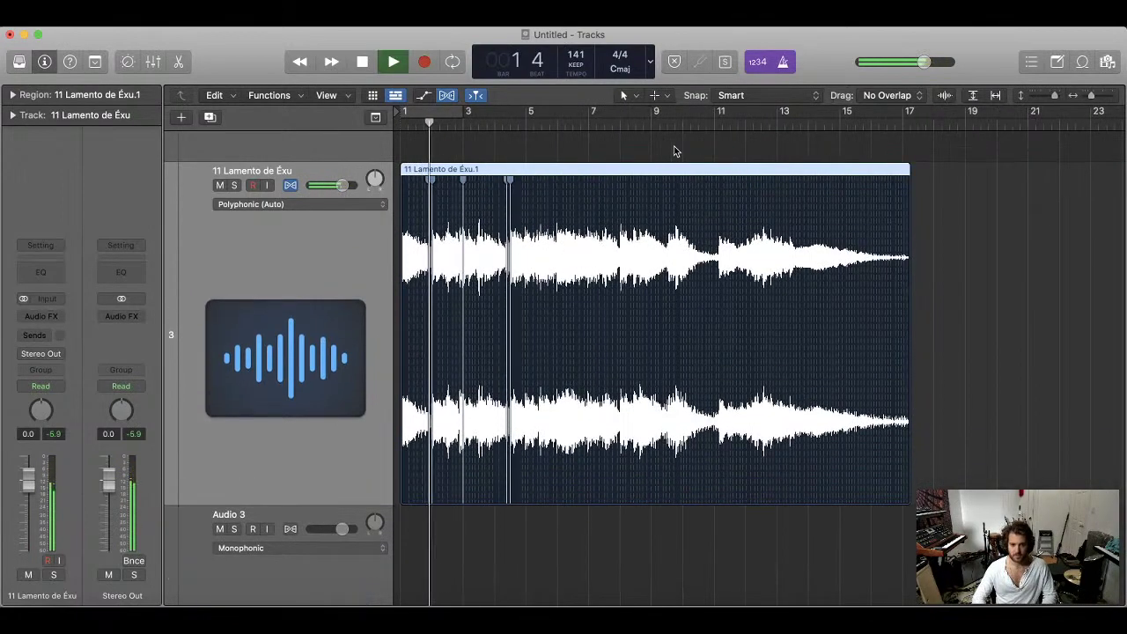
pyautogui.press('super+Right')
pyautogui.press('super+Right')
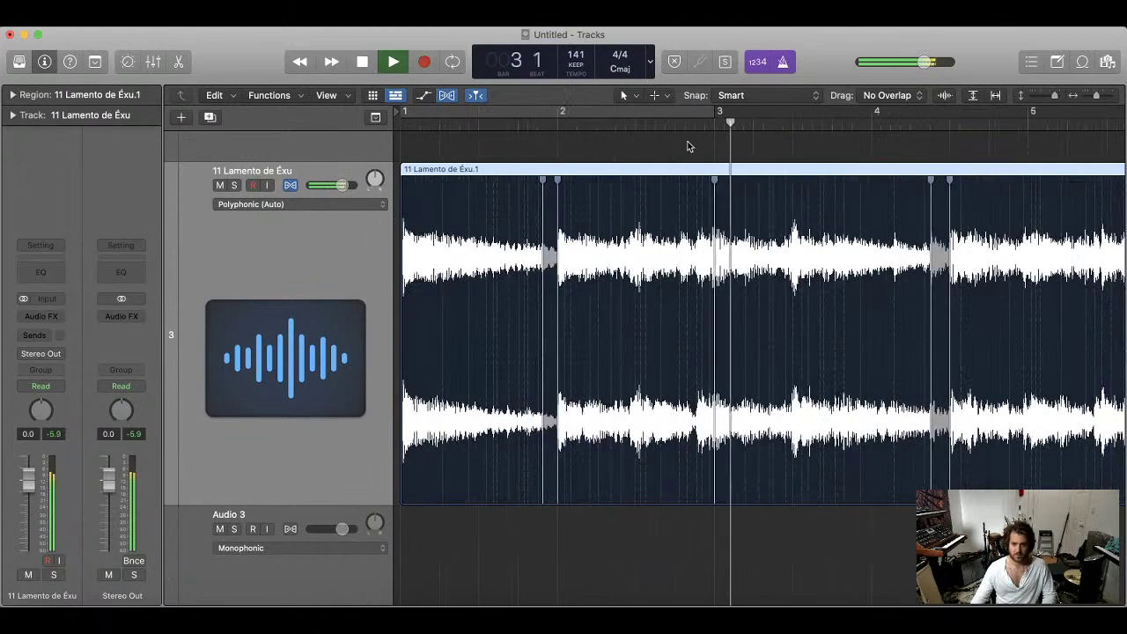
pyautogui.press('space')
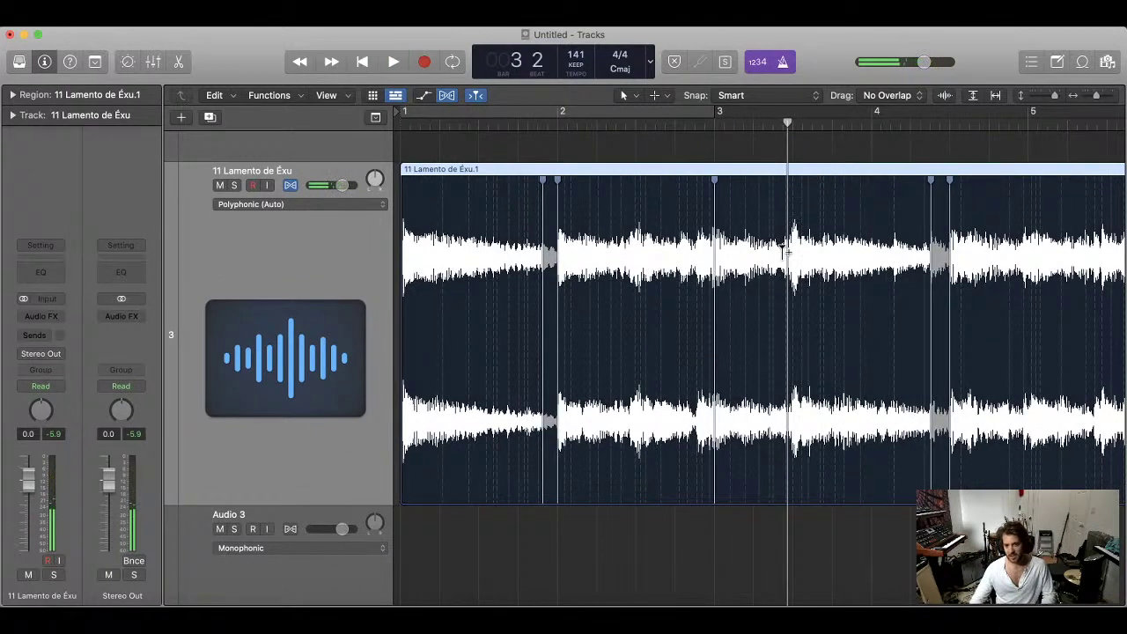
pyautogui.moveTo(779, 261); pyautogui.dragTo(787, 272)
pyautogui.press('Delete')
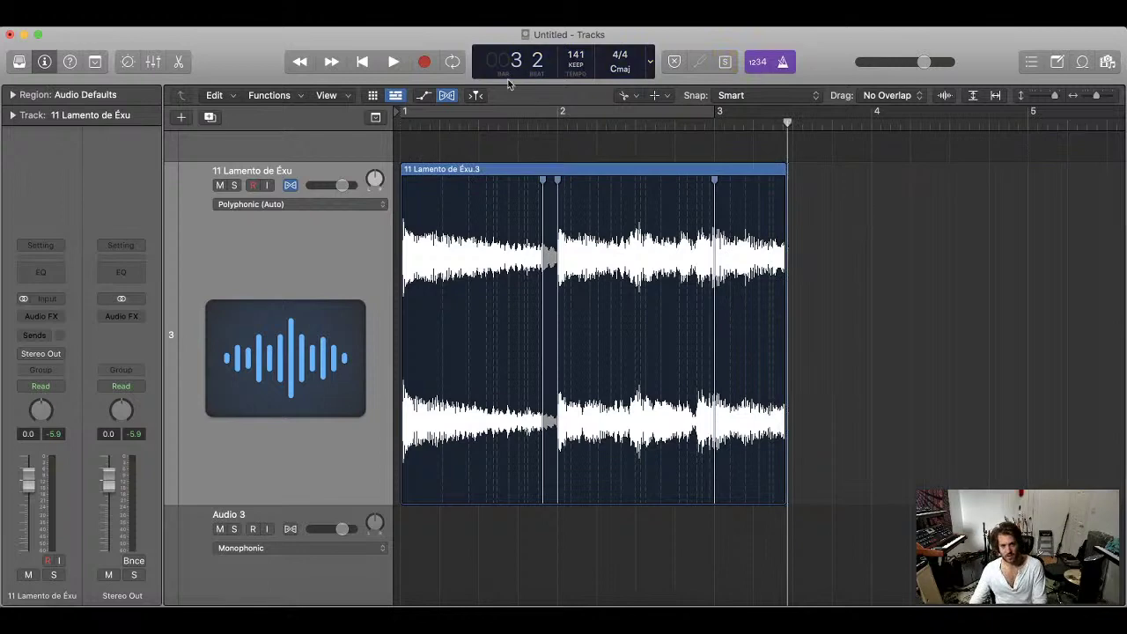
# - Hide the Flex view so the trimmed region shows as a plain waveform, leaving automation hidden
pyautogui.click(448, 96)
pyautogui.click(448, 96)
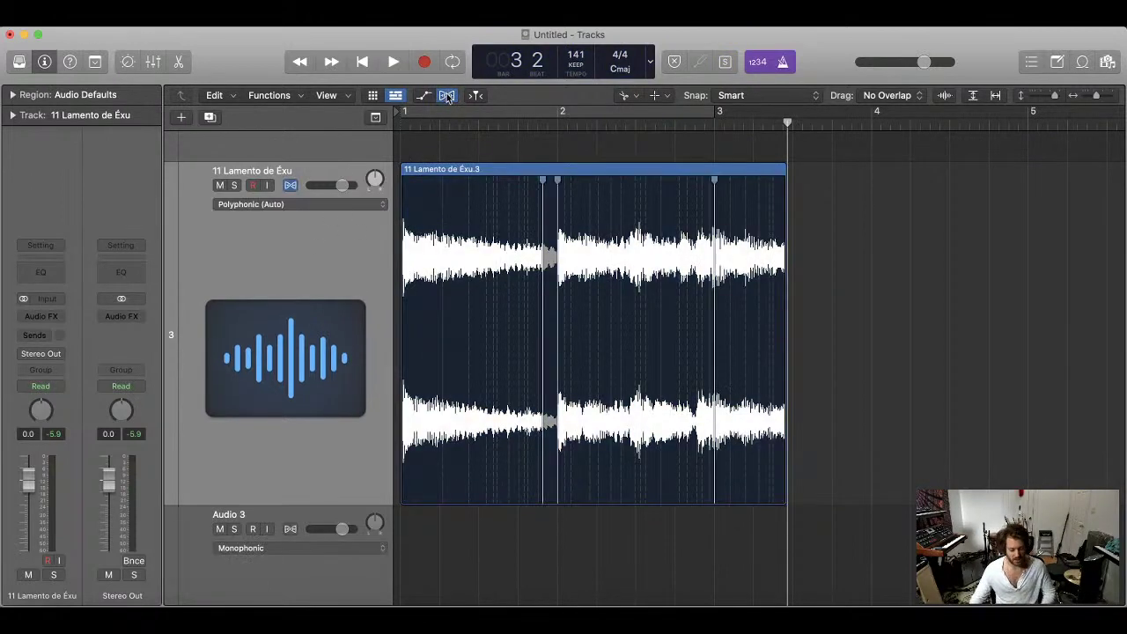
pyautogui.click(430, 96)
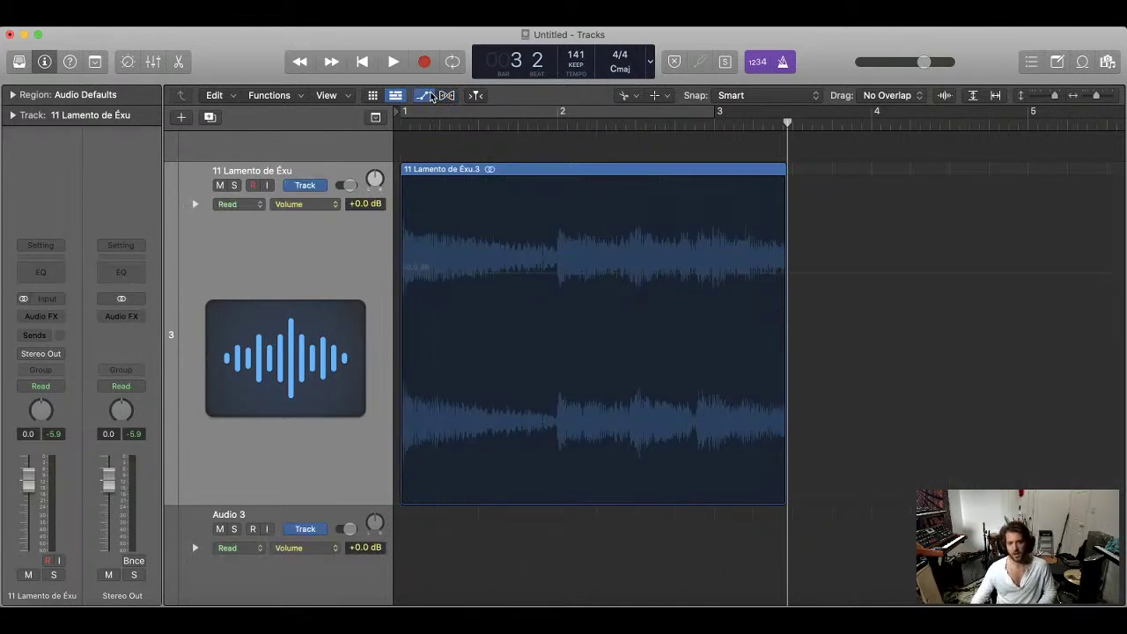
pyautogui.click(430, 96)
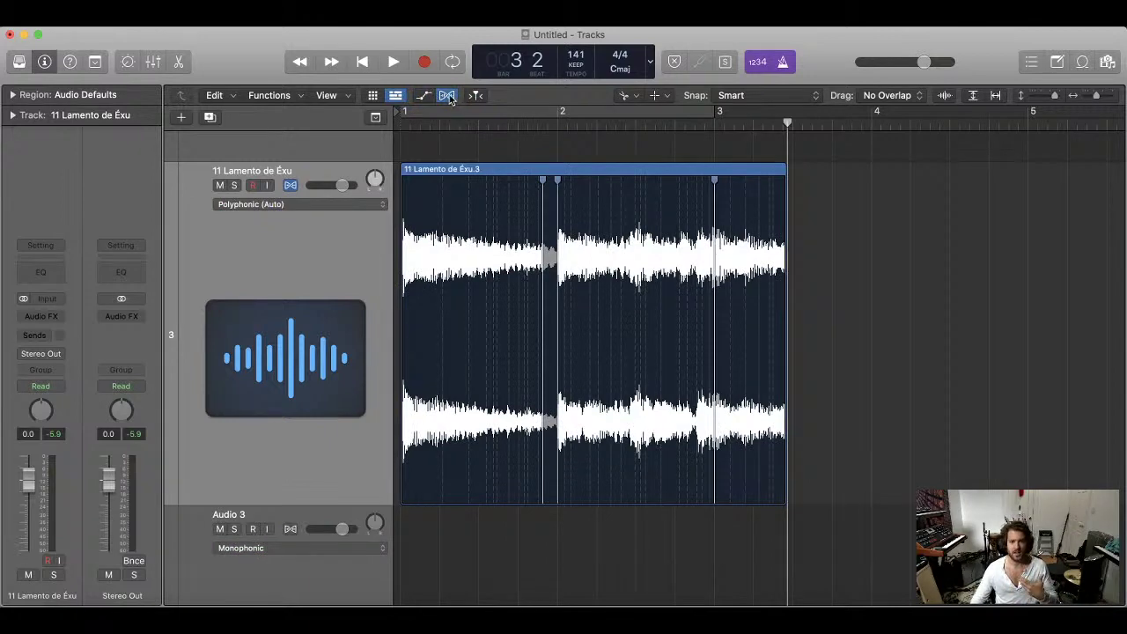
pyautogui.click(448, 95)
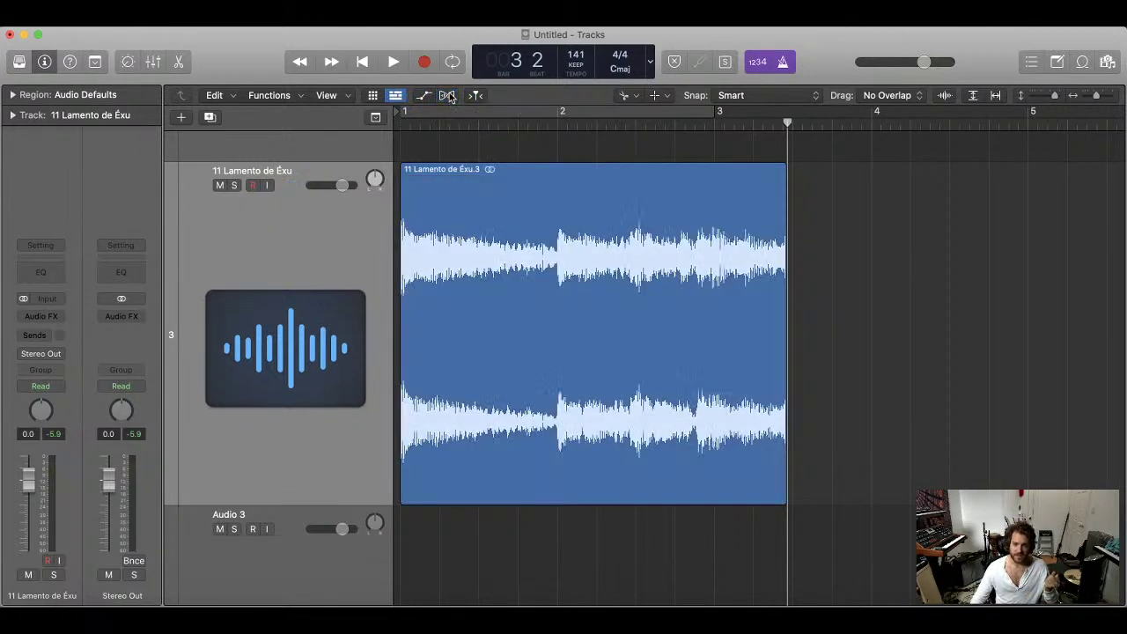
# - Play the trimmed region from bar 1 into bar 3 with the metronome
pyautogui.press('z')
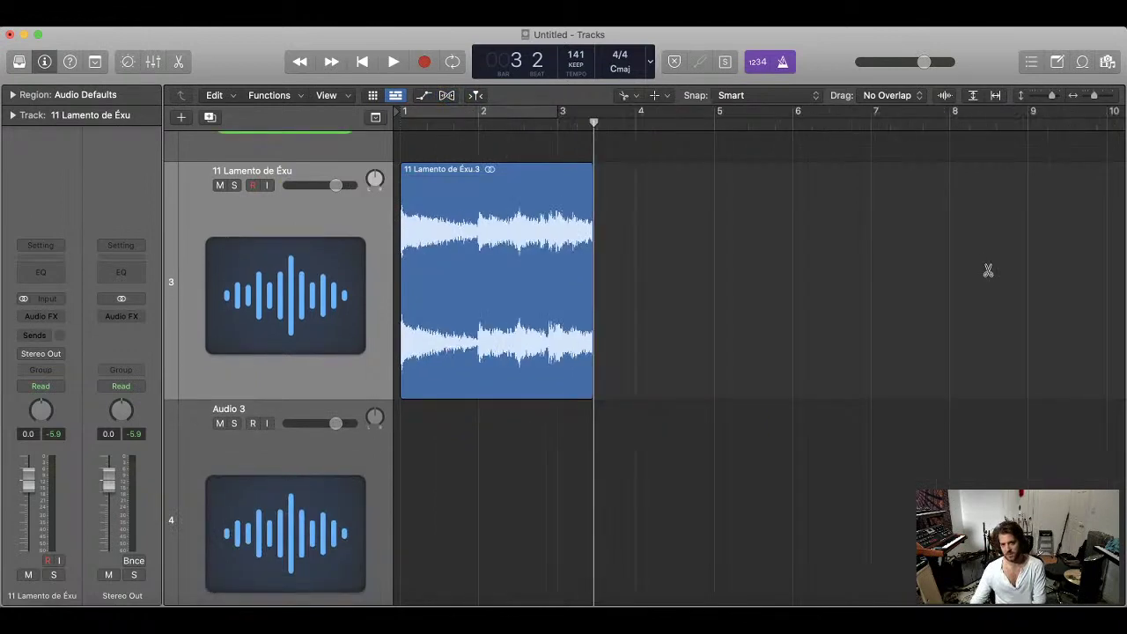
pyautogui.press('Return')
pyautogui.press('space')
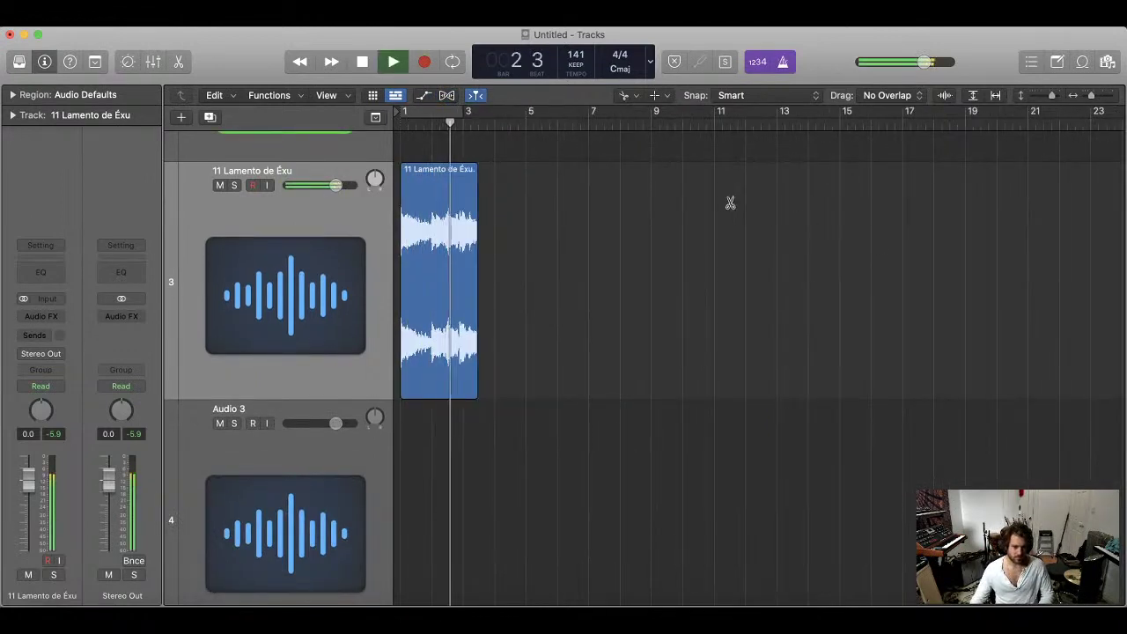
pyautogui.press('space')
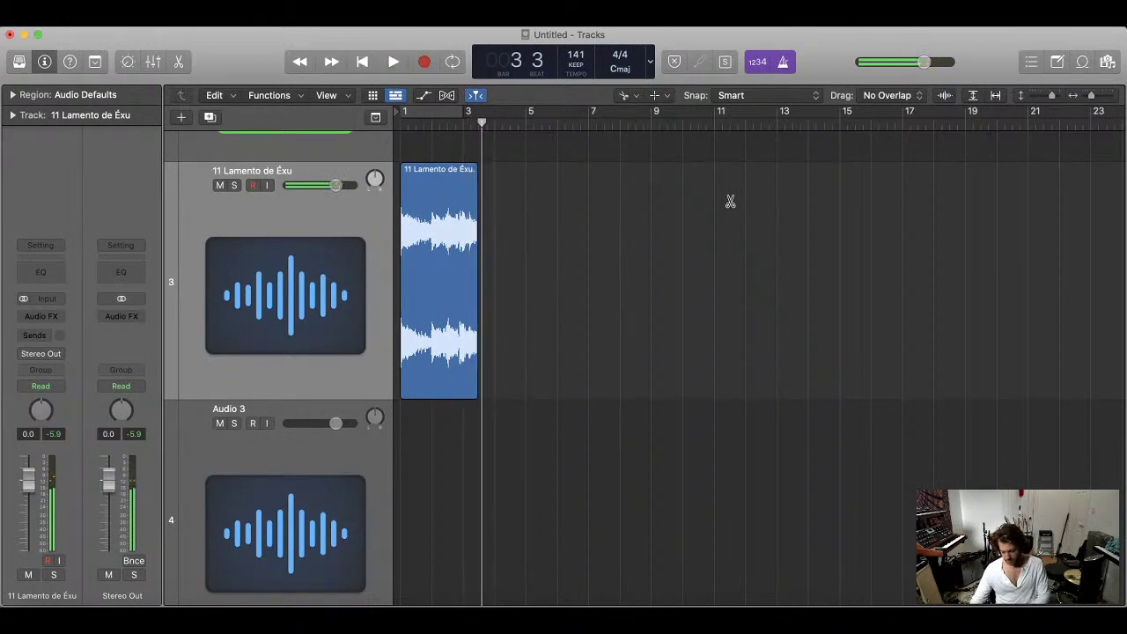
# - Turn off the metronome click and switch from the Scissors tool back to the Pointer tool
pyautogui.press('super+Right')
pyautogui.hscroll(-3, 666, 209)
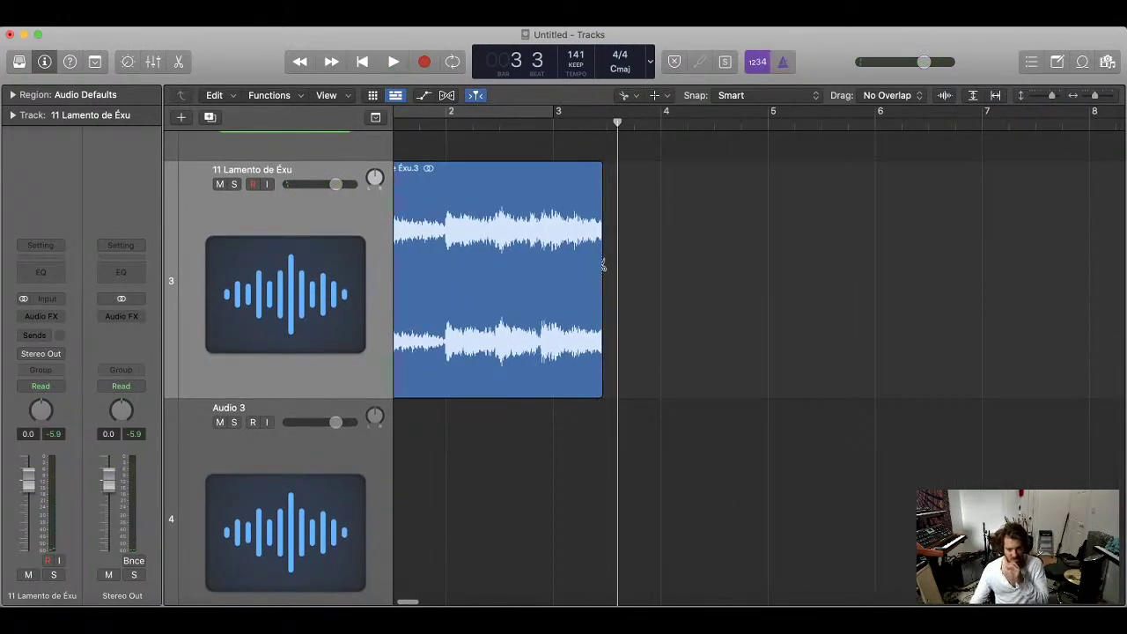
pyautogui.press('t')
pyautogui.click(646, 273)
pyautogui.hscroll(-1, 645, 273)
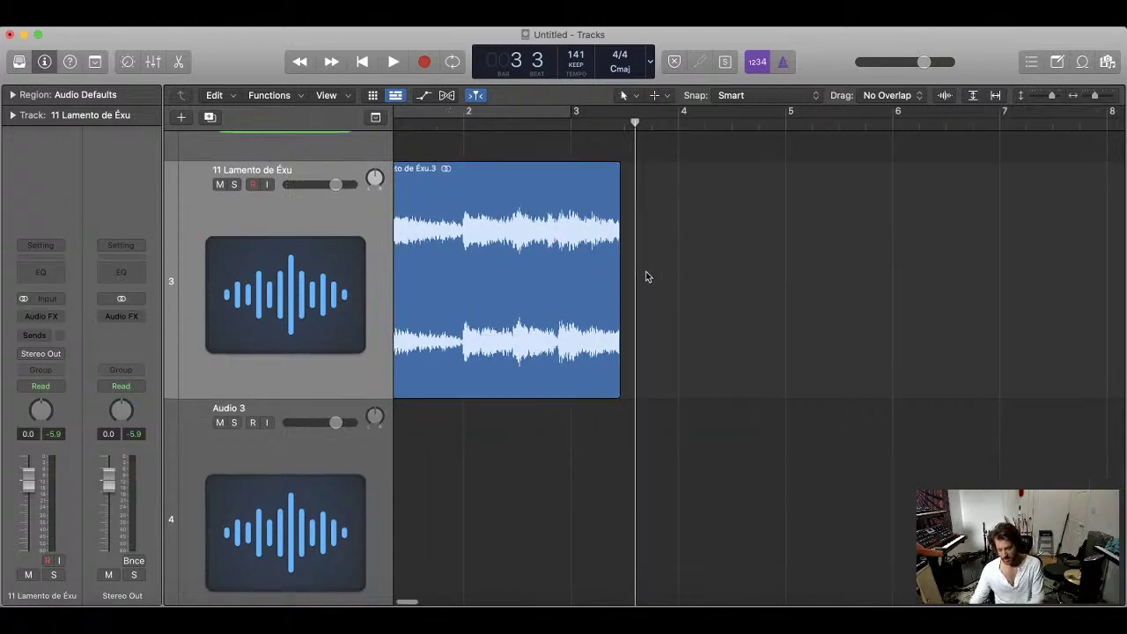
pyautogui.press('super+Up')
pyautogui.press('super+Left')
pyautogui.press('super+Up')
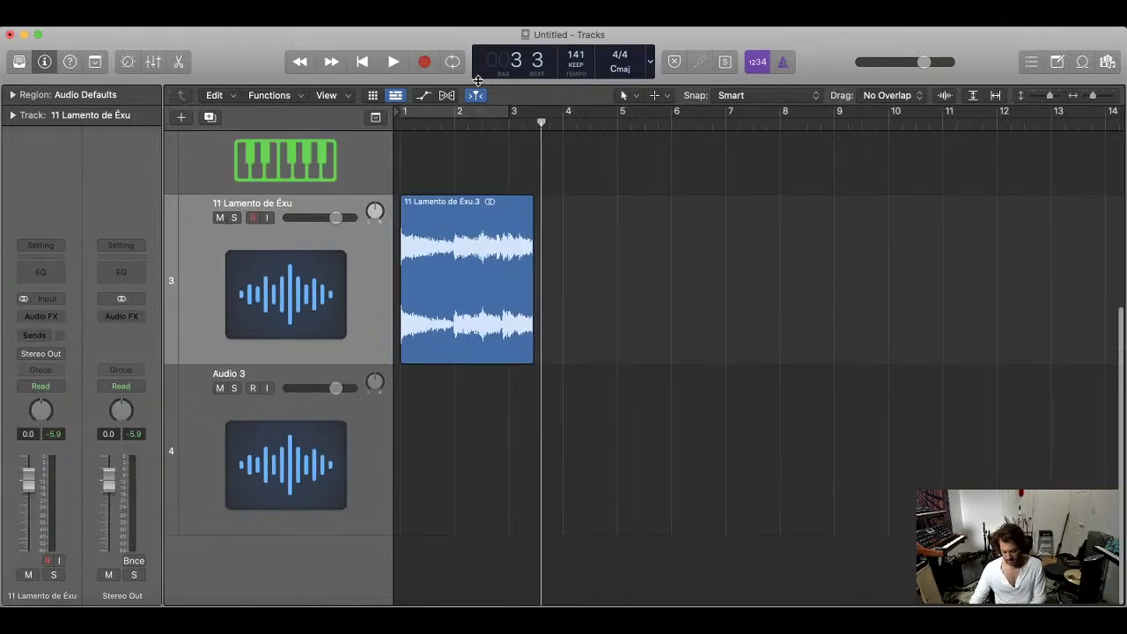
# - Replay the trimmed region from bar 1 past its end in bar 3 without the metronome
pyautogui.press('Return')
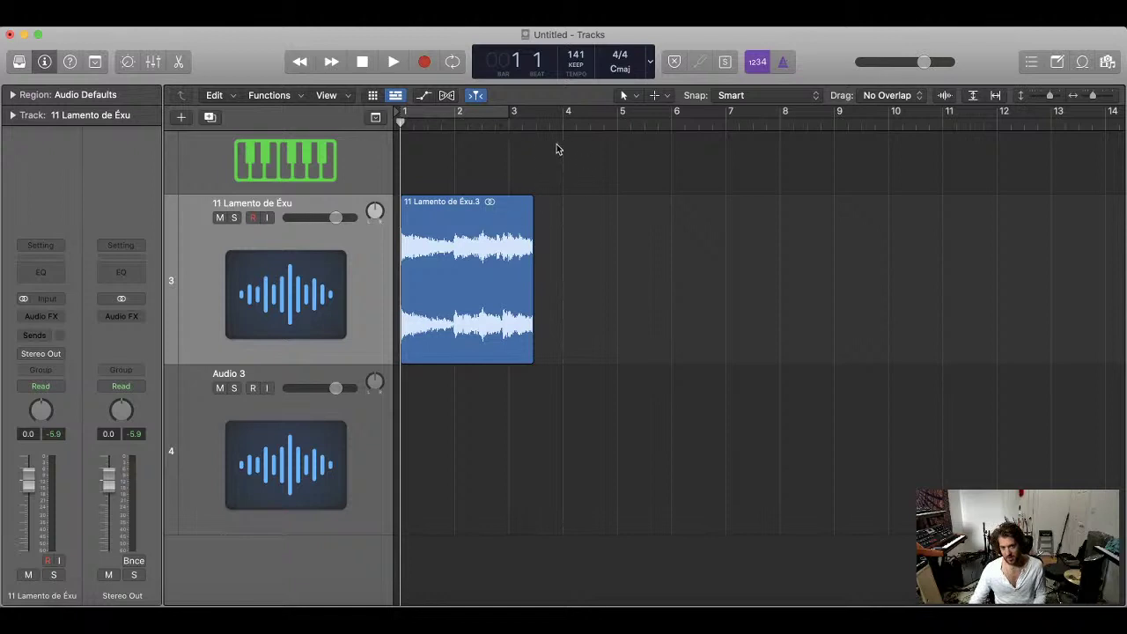
pyautogui.press('space')
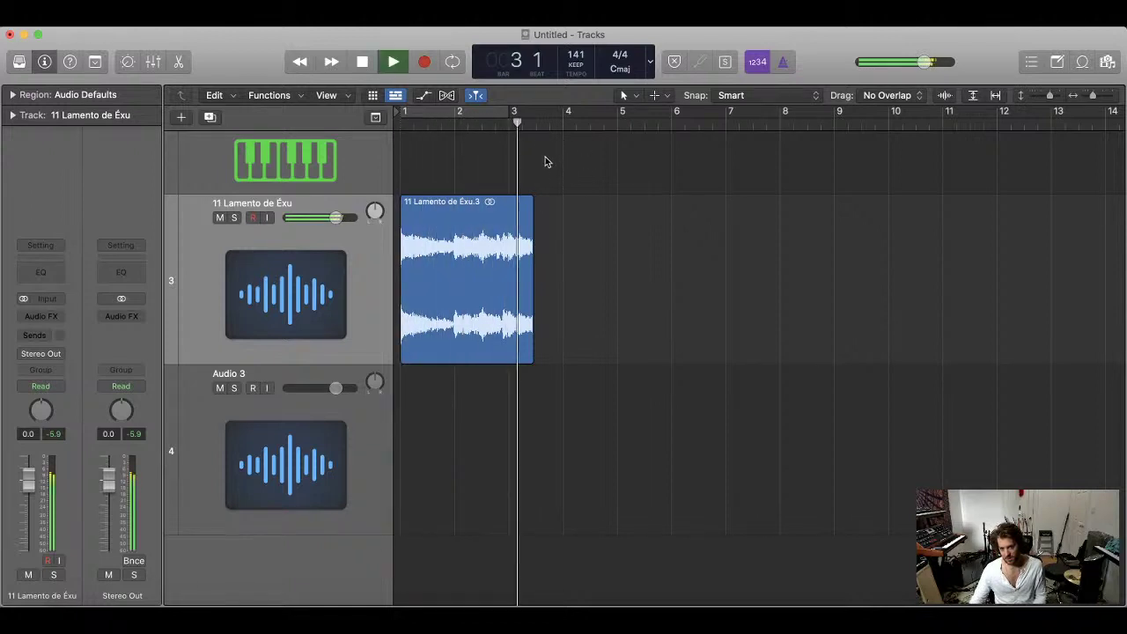
pyautogui.press('space')
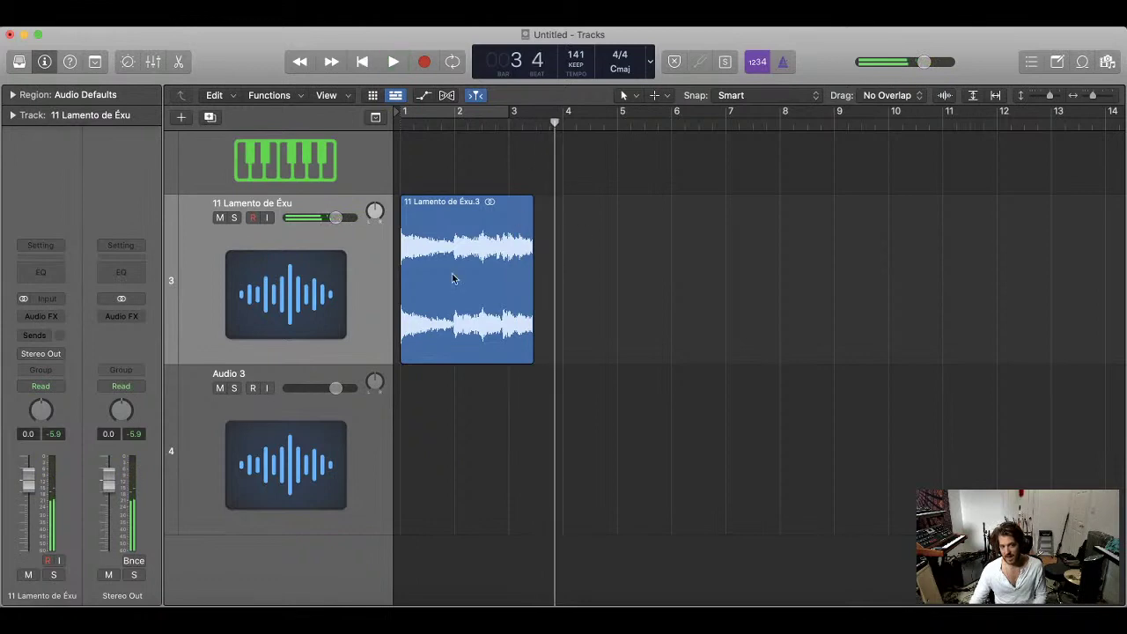
# - Insert a stereo-format Stereo Delay on the 11 Lamento de Éxu track with left and right output mix at 0 %
pyautogui.click(41, 319)
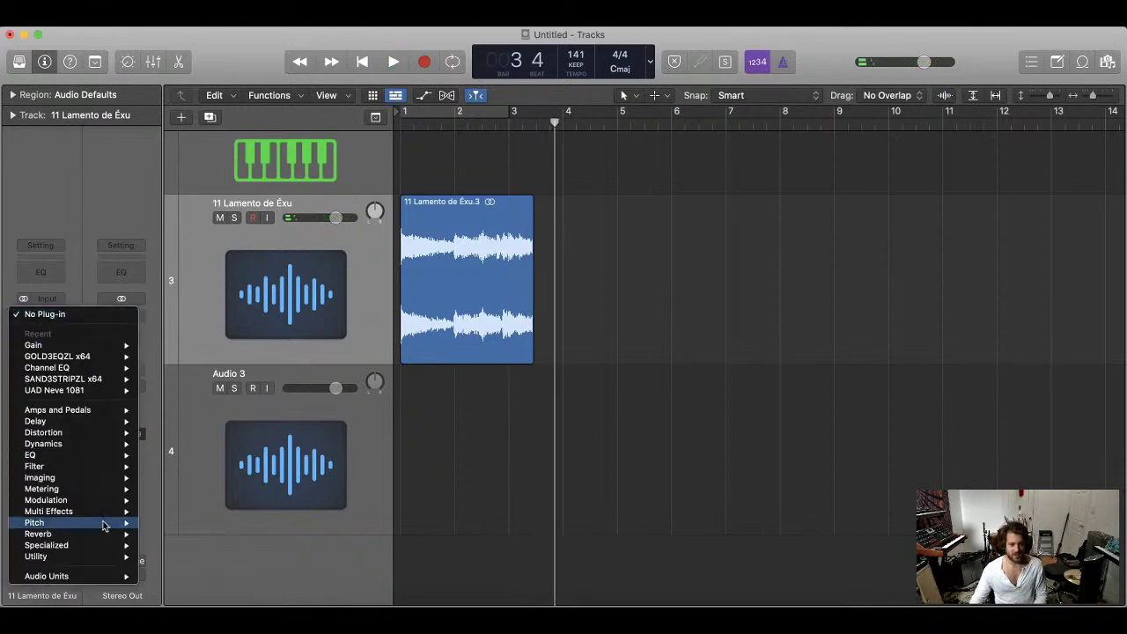
pyautogui.moveTo(76, 574)
pyautogui.moveTo(72, 425)
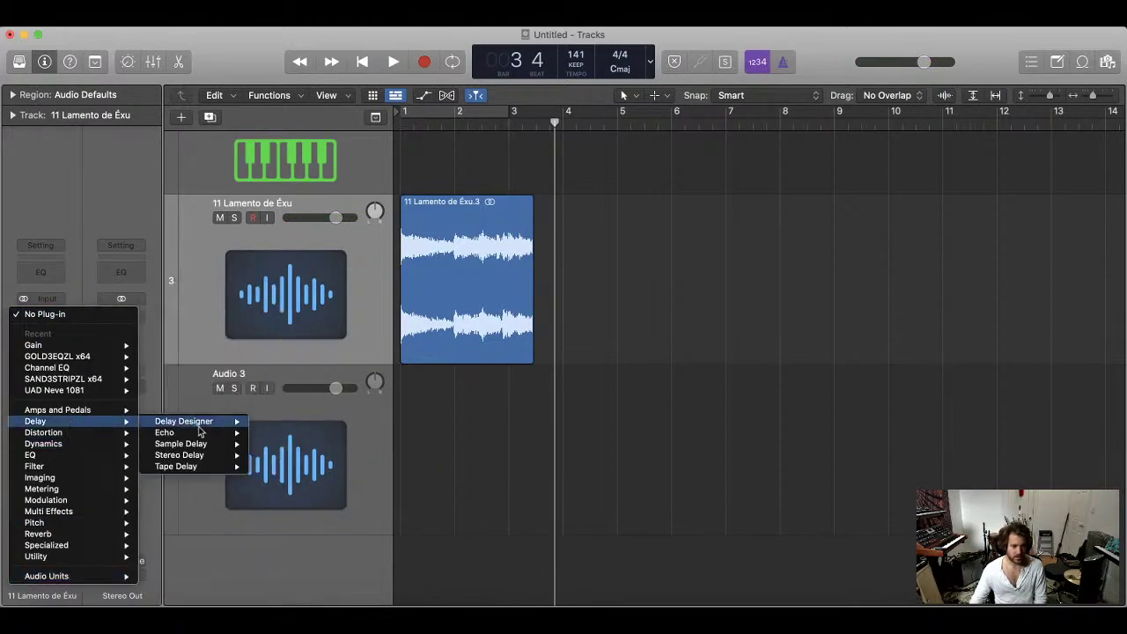
pyautogui.moveTo(231, 454)
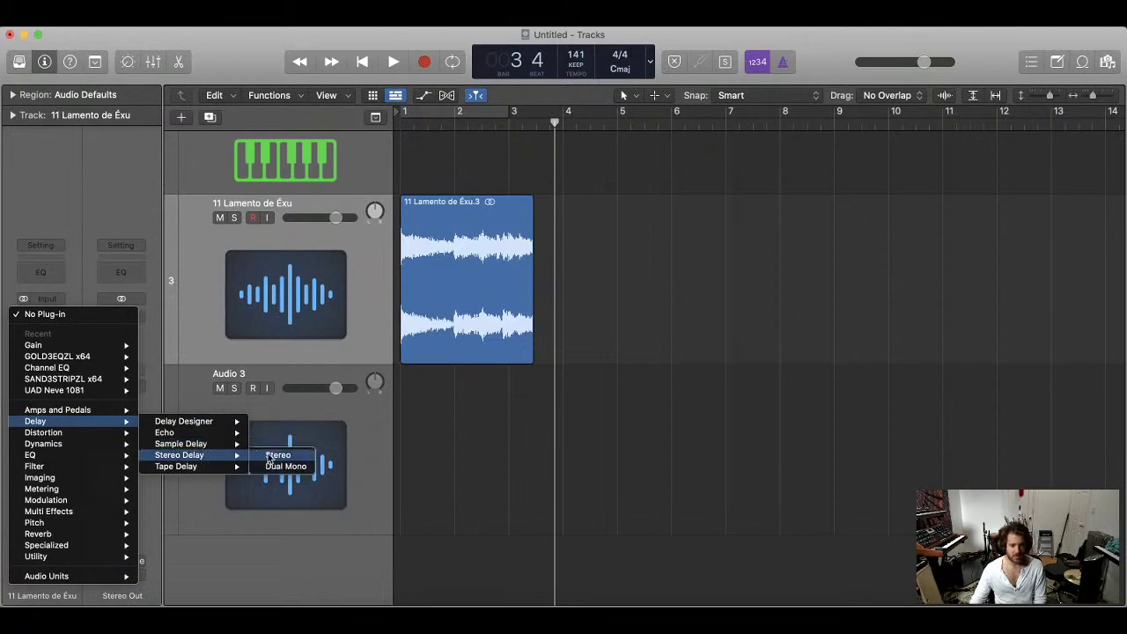
pyautogui.click(271, 458)
pyautogui.moveTo(674, 229); pyautogui.dragTo(804, 80)
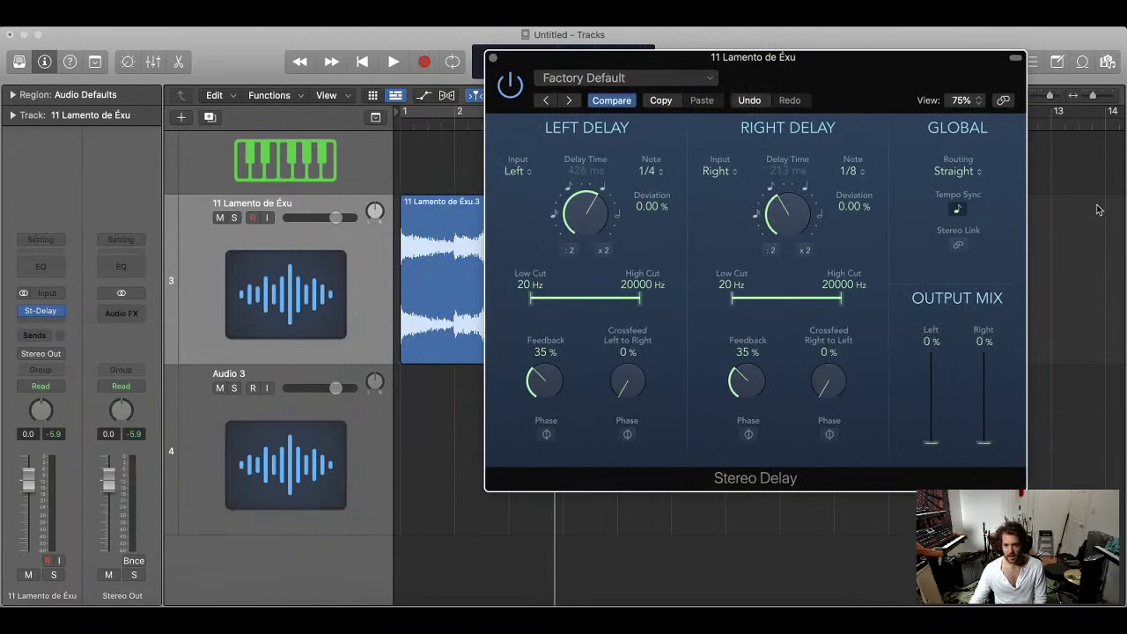
pyautogui.click(494, 58)
# - Show track automation and choose the Stereo Delay's Mix Left parameter for the 11 Lamento de Éxu track
pyautogui.press('a')
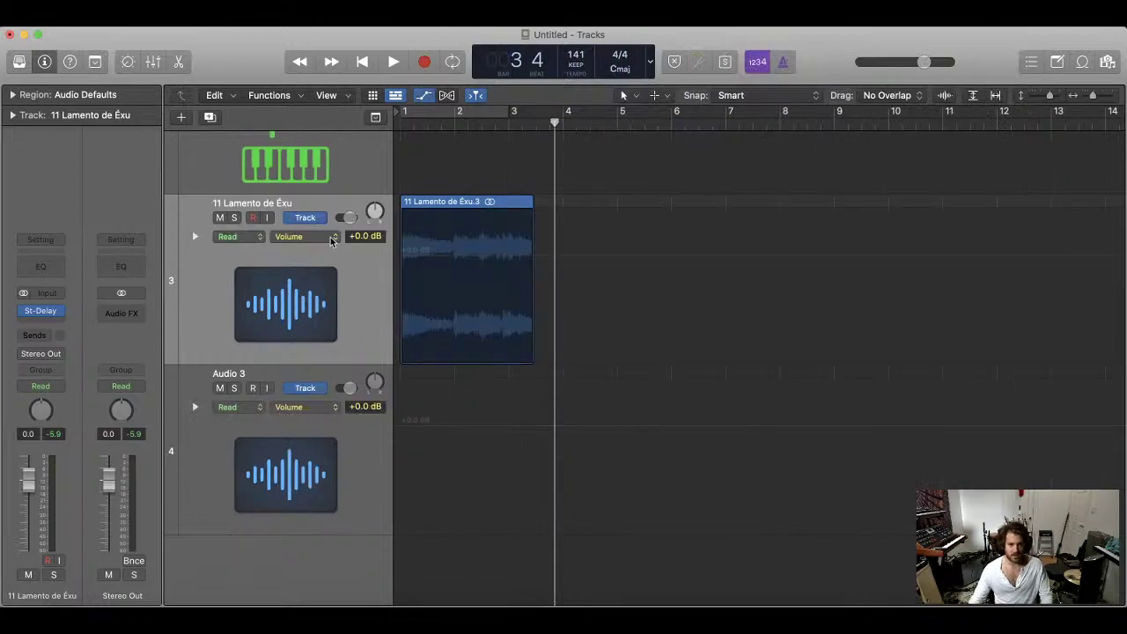
pyautogui.click(303, 236)
pyautogui.moveTo(374, 336)
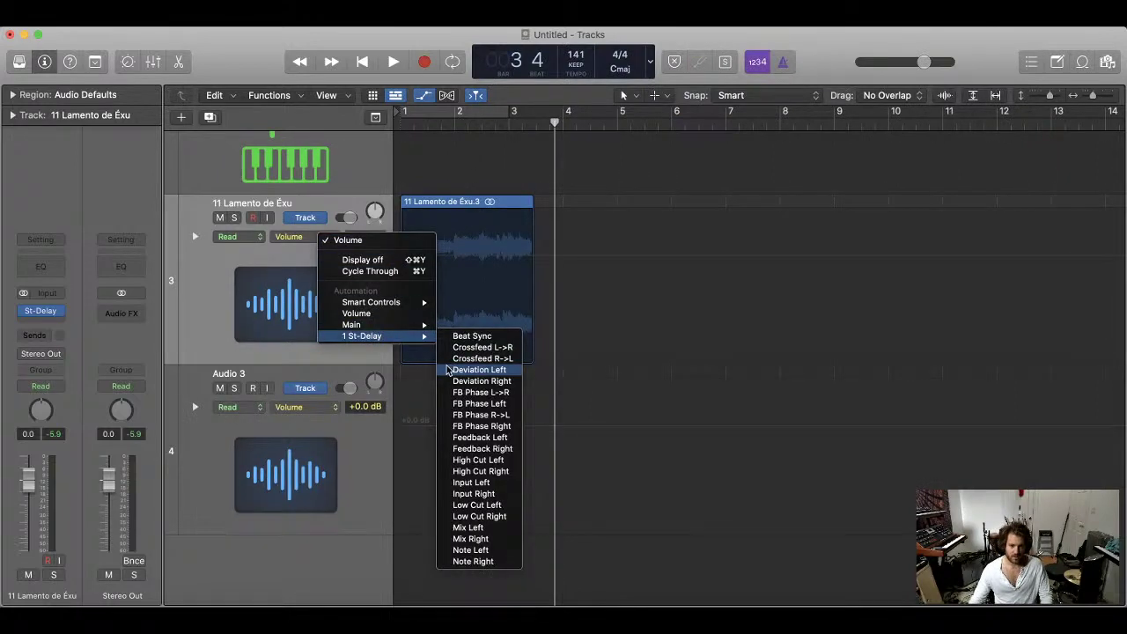
pyautogui.click(468, 527)
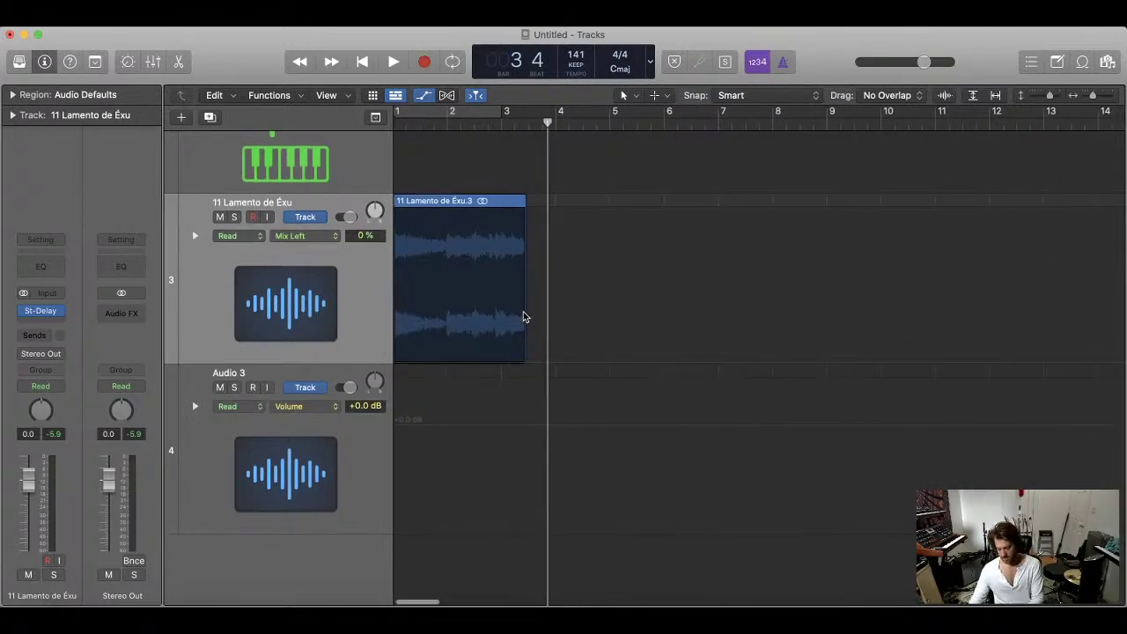
# - Automate Mix Left to 50 % from bar 3 to the end of the region, with 0 % on either side
pyautogui.scroll(6, 523, 317)
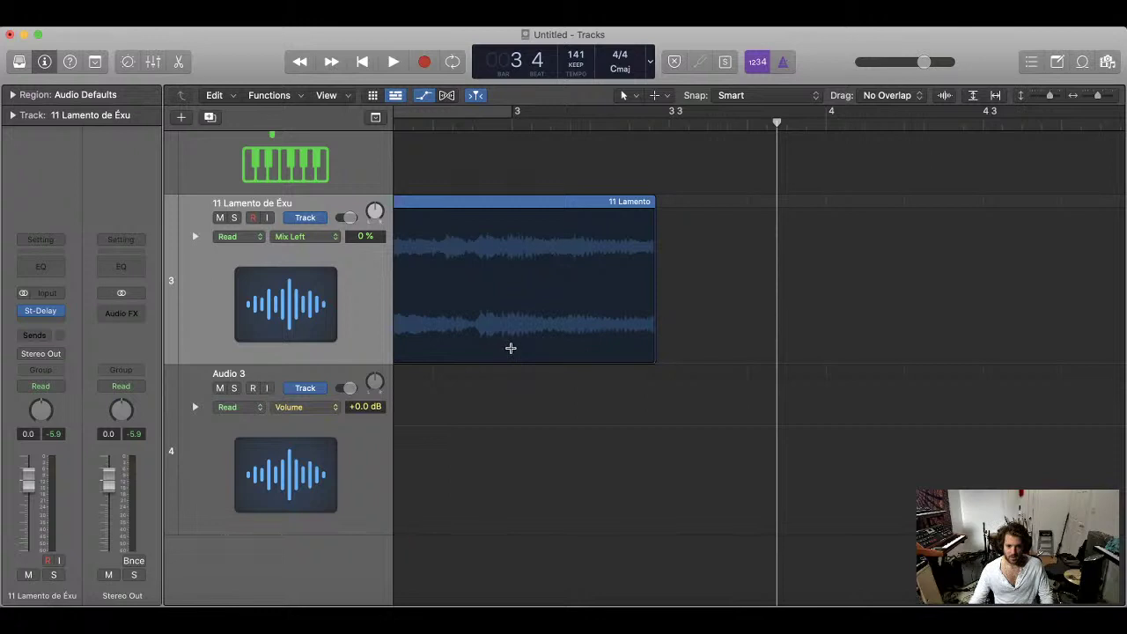
pyautogui.moveTo(511, 348); pyautogui.dragTo(632, 292)
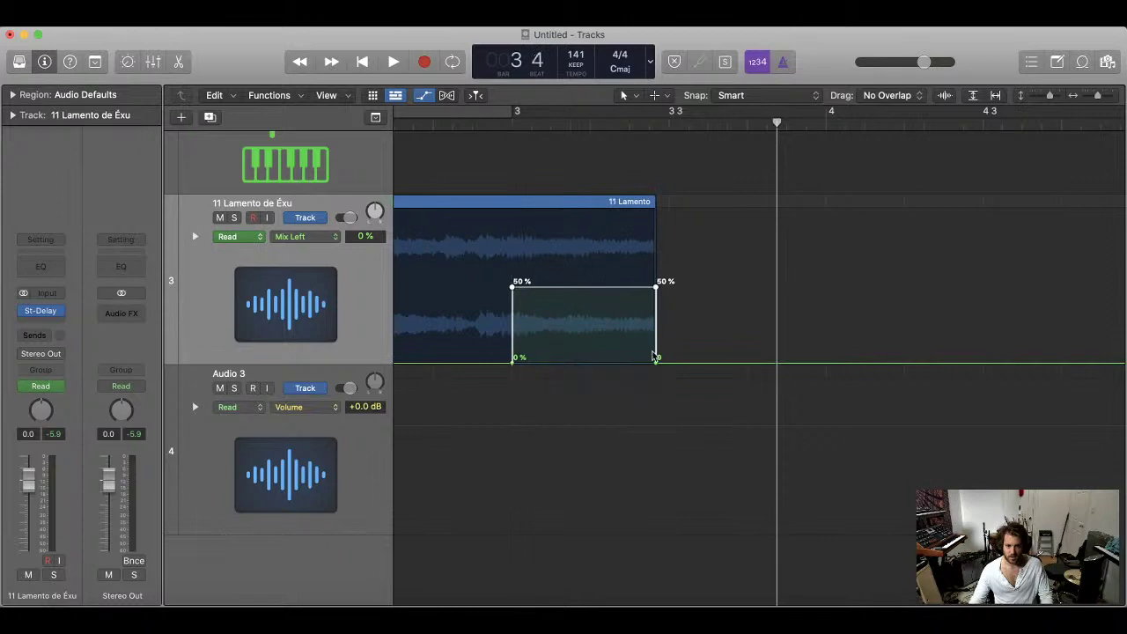
pyautogui.press('super+Left')
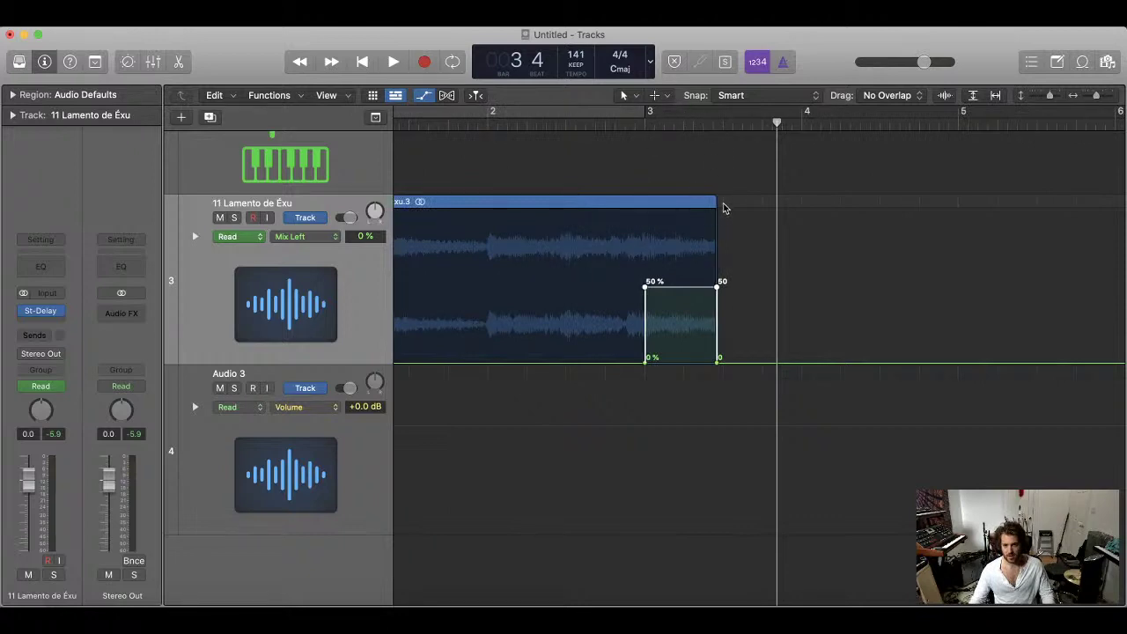
# - Set the Stereo Delay's delay time to a 1/2 note on the left and a 1/4 note on the right
pyautogui.click(42, 312)
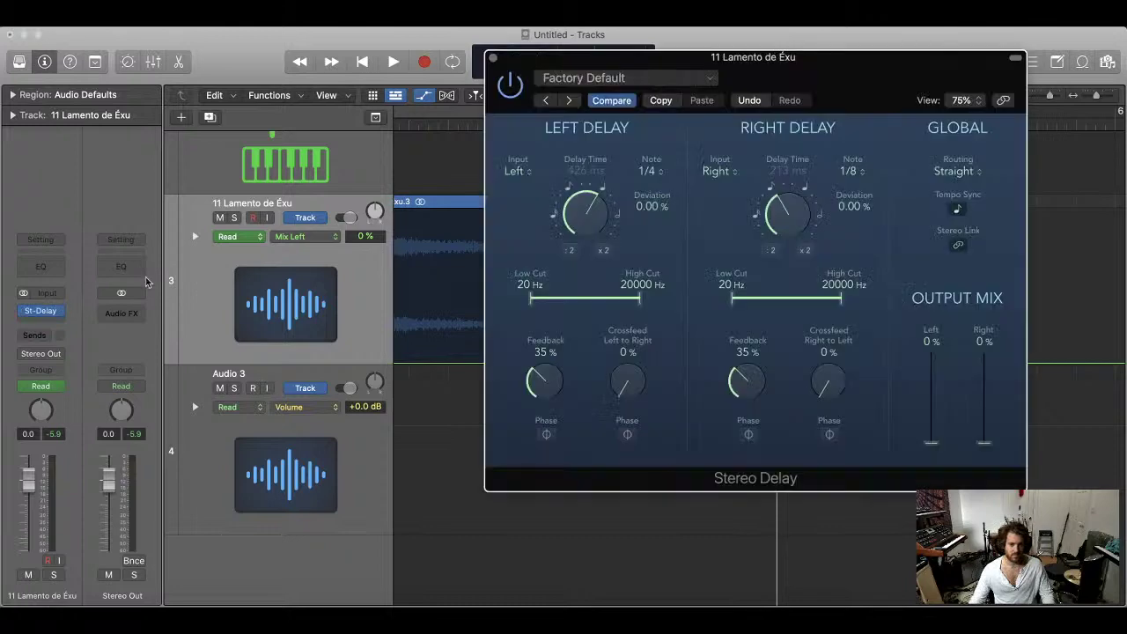
pyautogui.moveTo(799, 69); pyautogui.dragTo(598, 54)
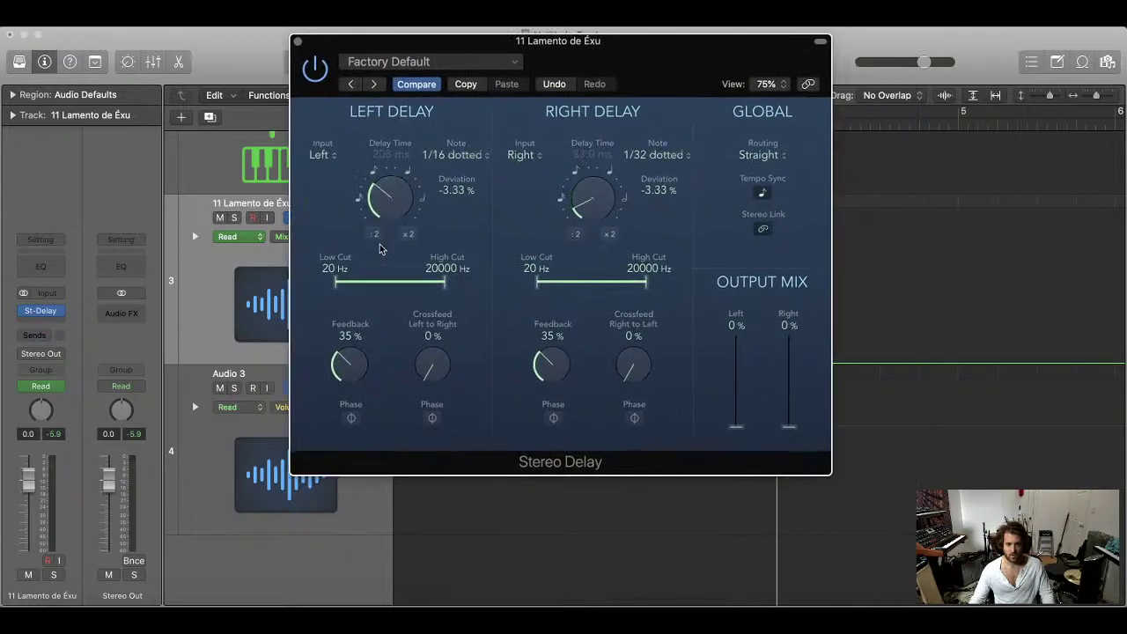
pyautogui.moveTo(390, 198); pyautogui.dragTo(401, 176)
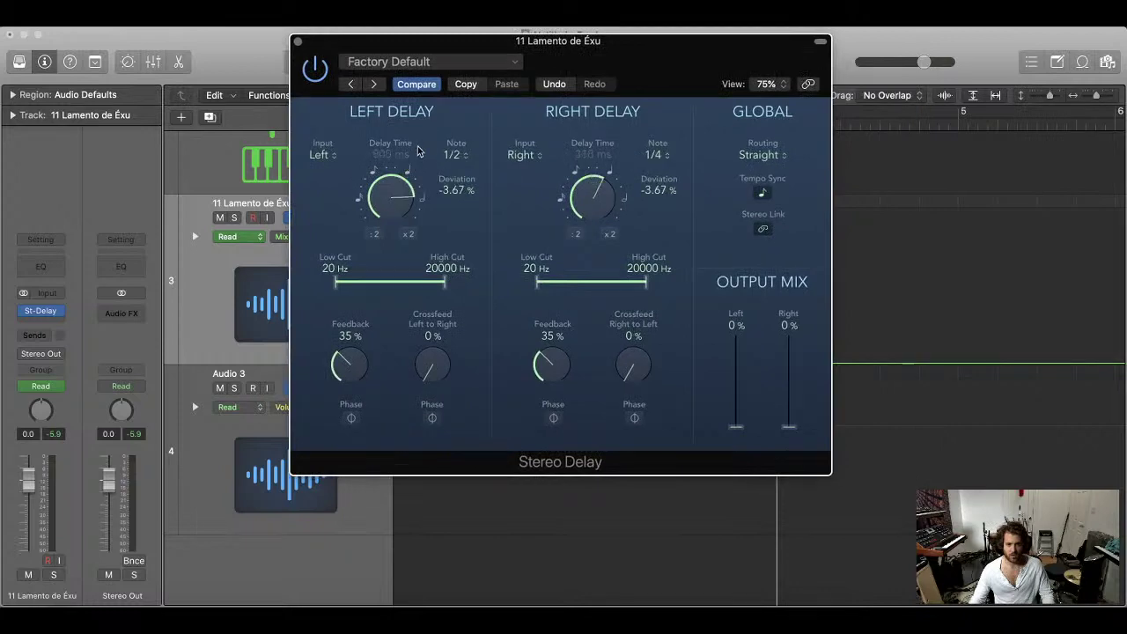
pyautogui.click(298, 42)
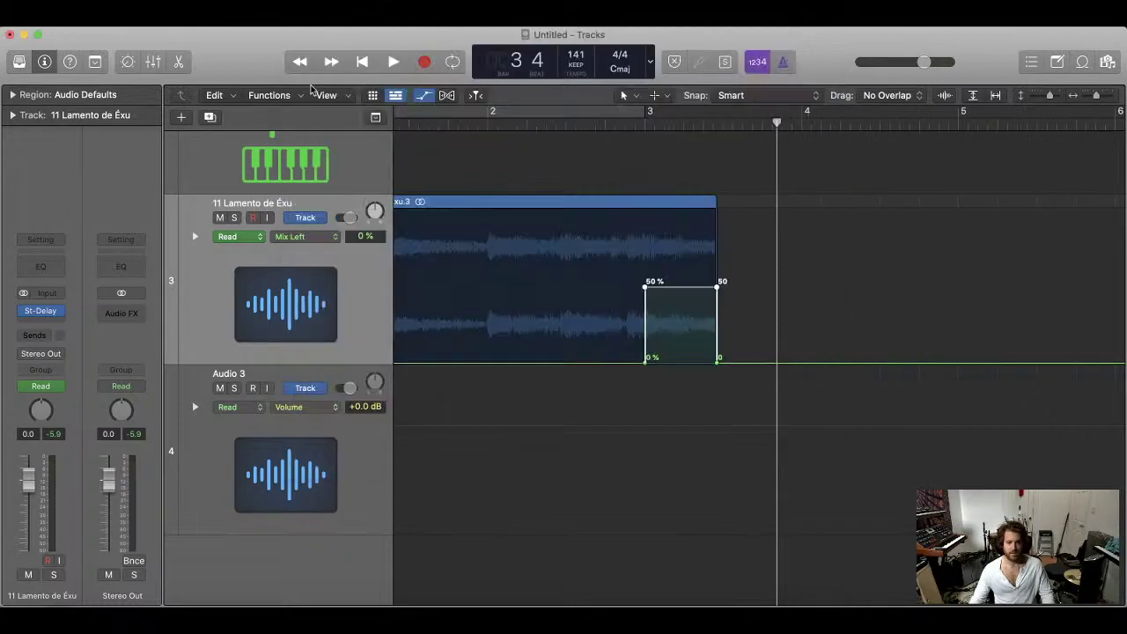
# - Play the region from bar 1 into bar 4 to hear the delay on its tail
pyautogui.press('Return')
pyautogui.press('space')
pyautogui.press('super+Left')
pyautogui.press('super+Left')
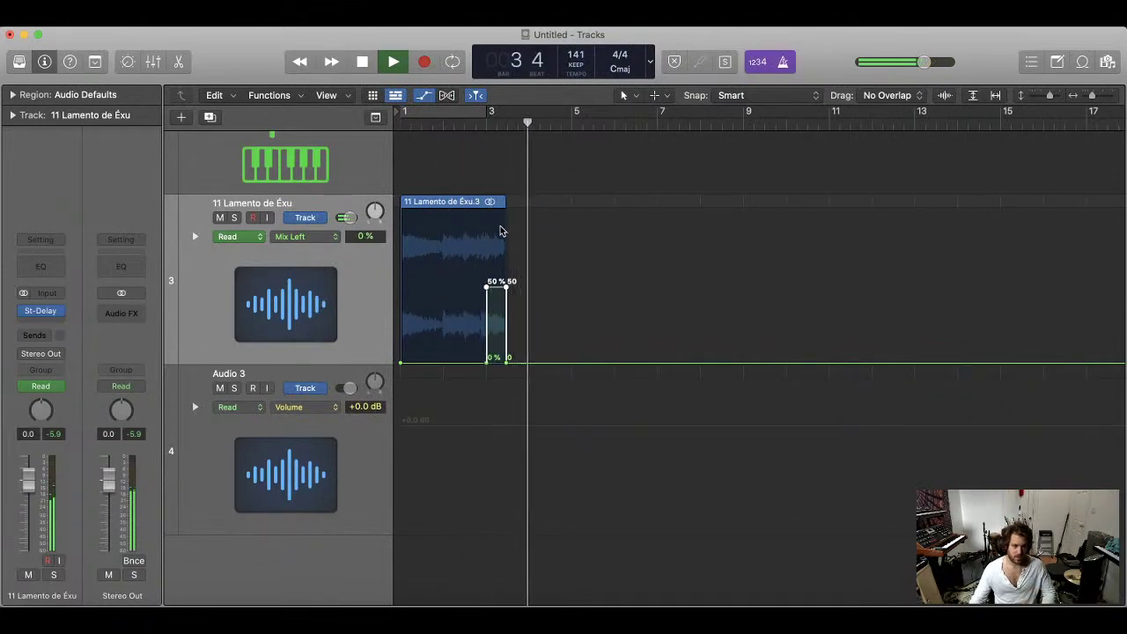
pyautogui.press('space')
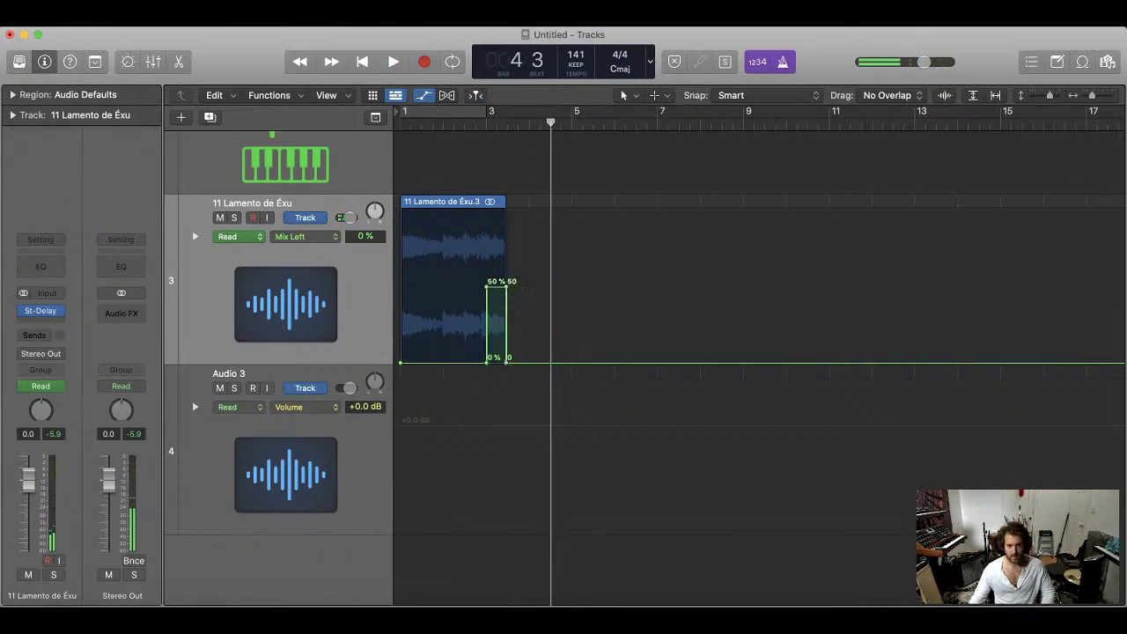
# - Extend the 50 % Mix Left automation beyond the region's end and audition the tail from the end of bar 2
pyautogui.moveTo(506, 357); pyautogui.dragTo(506, 289)
pyautogui.click(476, 123)
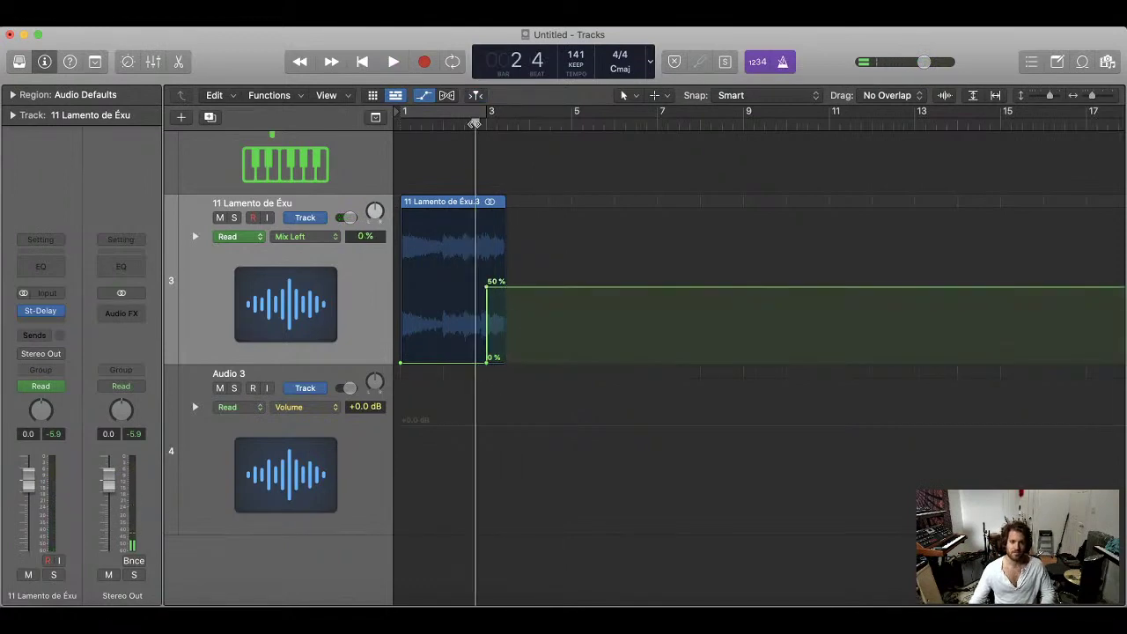
pyautogui.press('space')
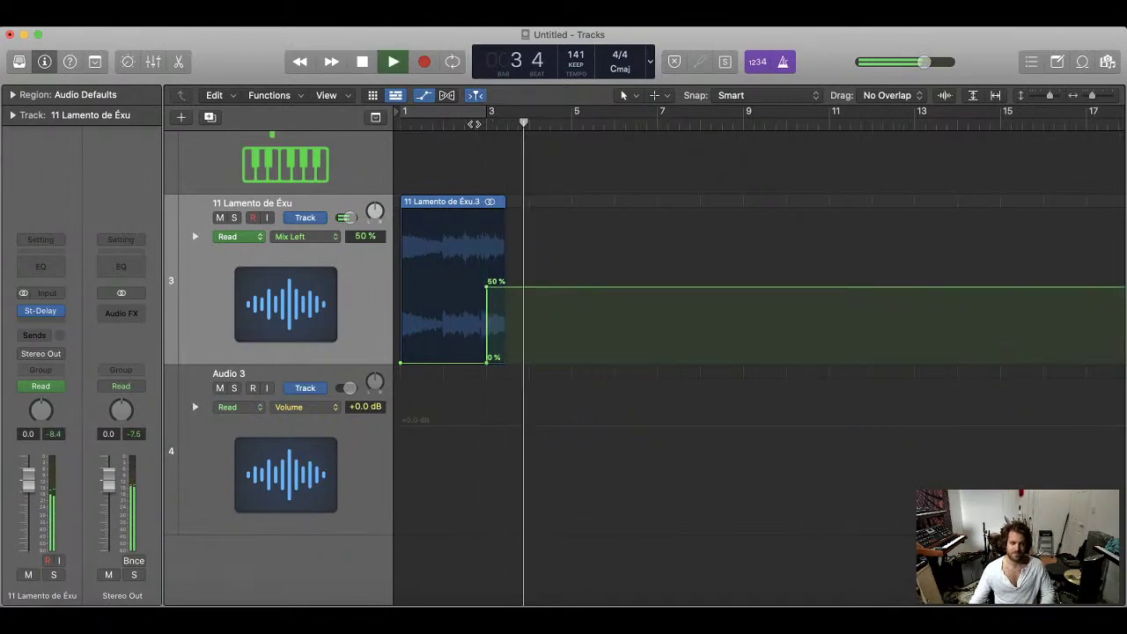
pyautogui.press('space')
pyautogui.press('Return')
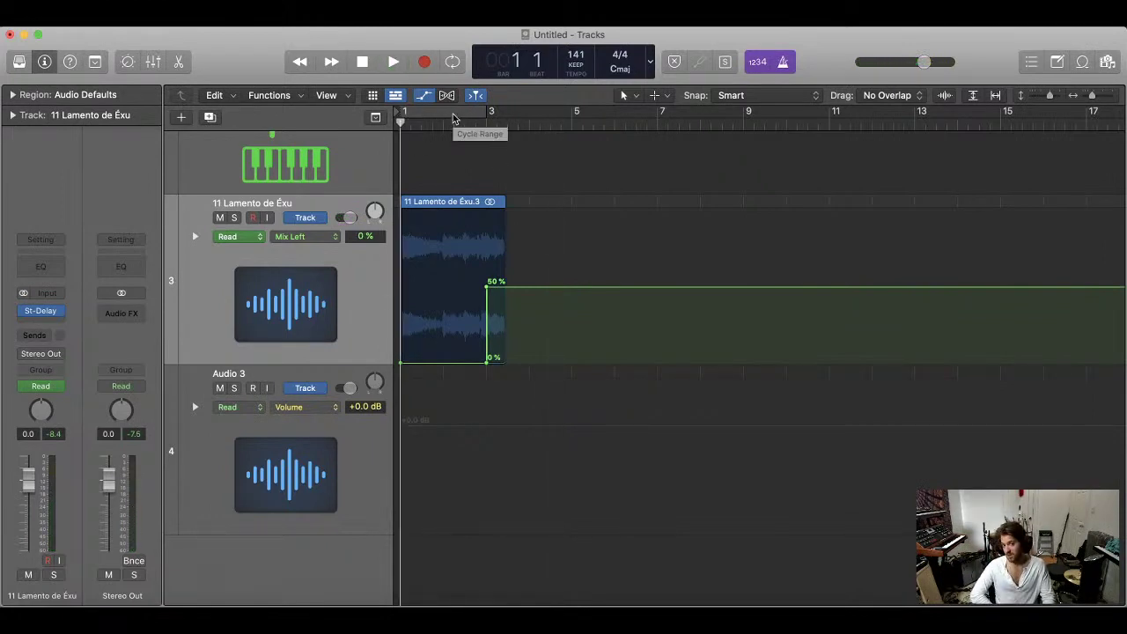
# - Play the whole 11 Lamento de Éxu region from bar 1 through the delay tail in bar 4
pyautogui.press('space')
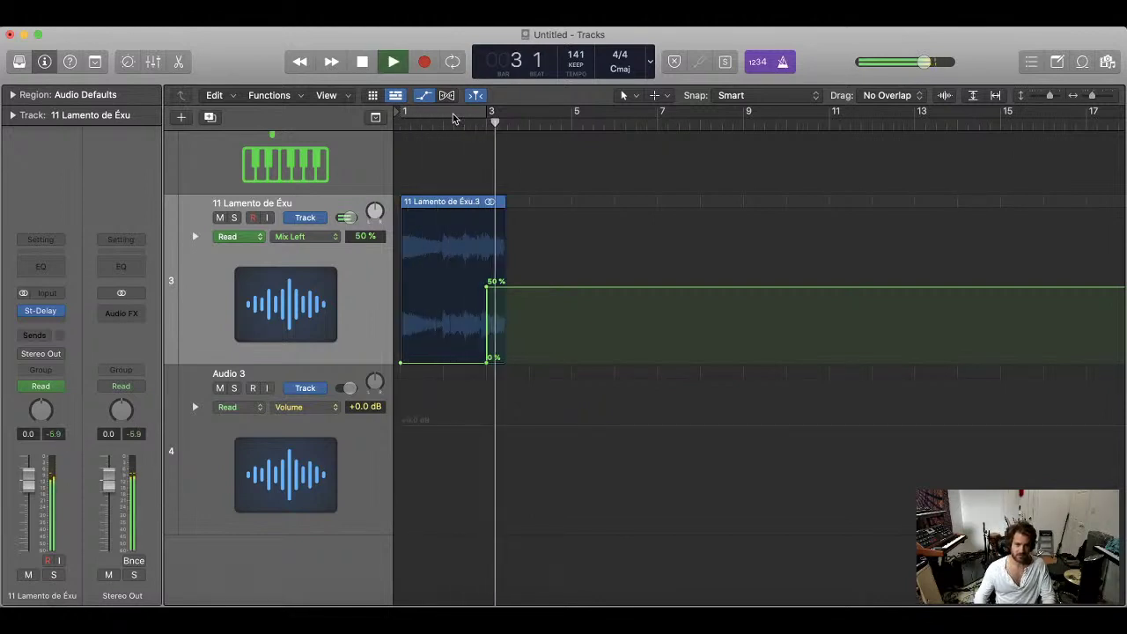
pyautogui.scroll(5, 454, 117)
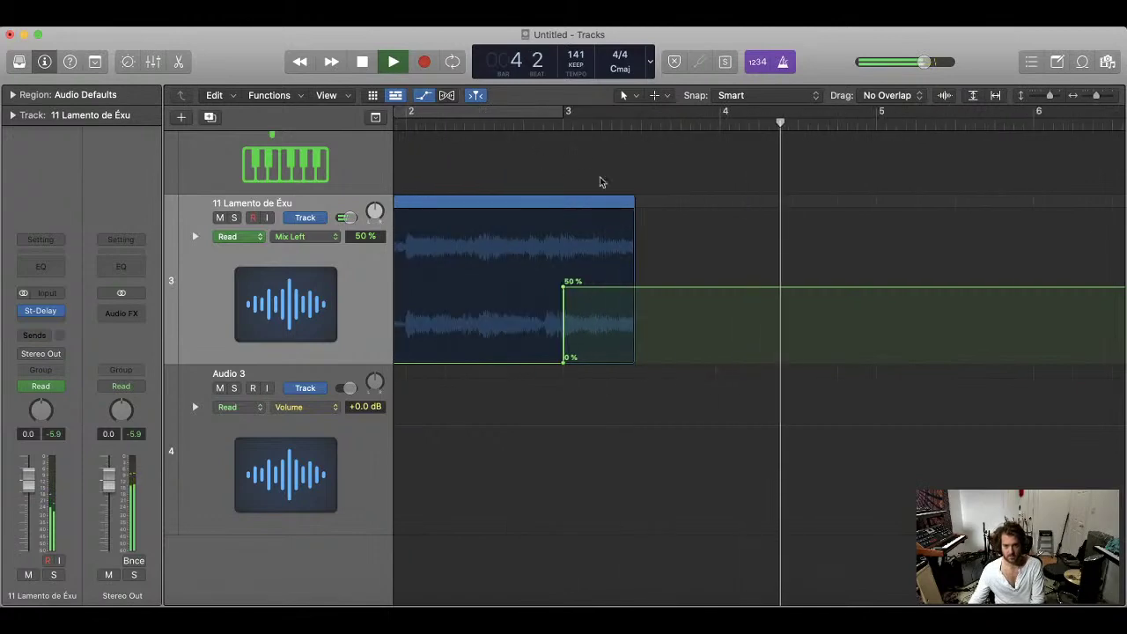
pyautogui.press('space')
# - Select the region and replay its ending from bar 3 beat 2, listening to where the audio cuts into the delay
pyautogui.press('super+Right')
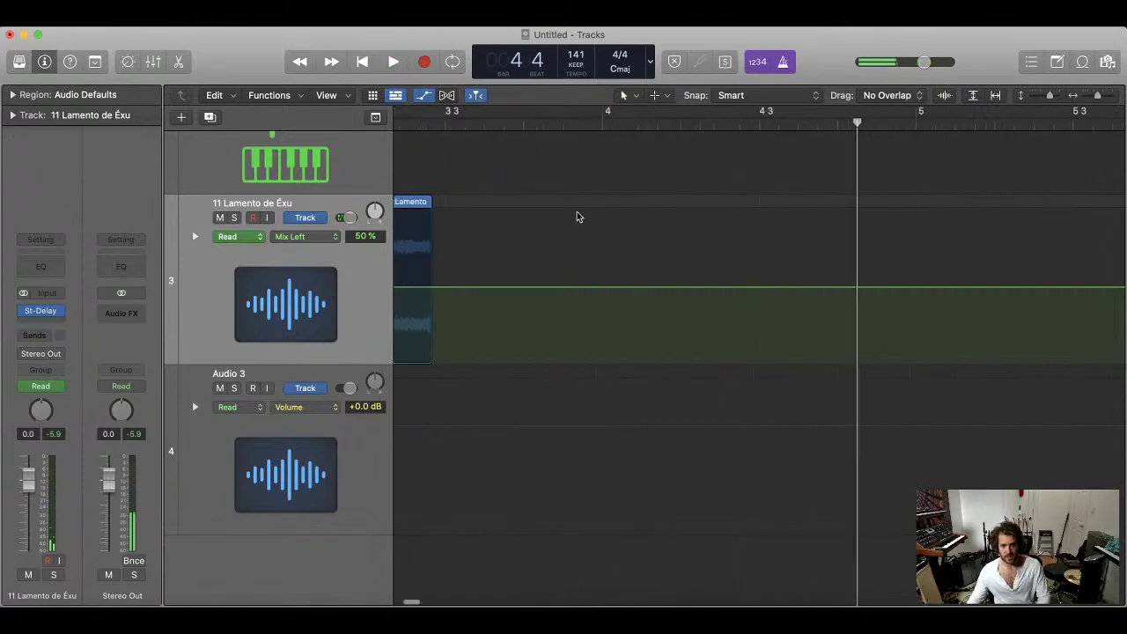
pyautogui.hscroll(-1, 577, 217)
pyautogui.moveTo(460, 202); pyautogui.dragTo(468, 206)
pyautogui.hscroll(-1, 469, 170)
pyautogui.click(414, 123)
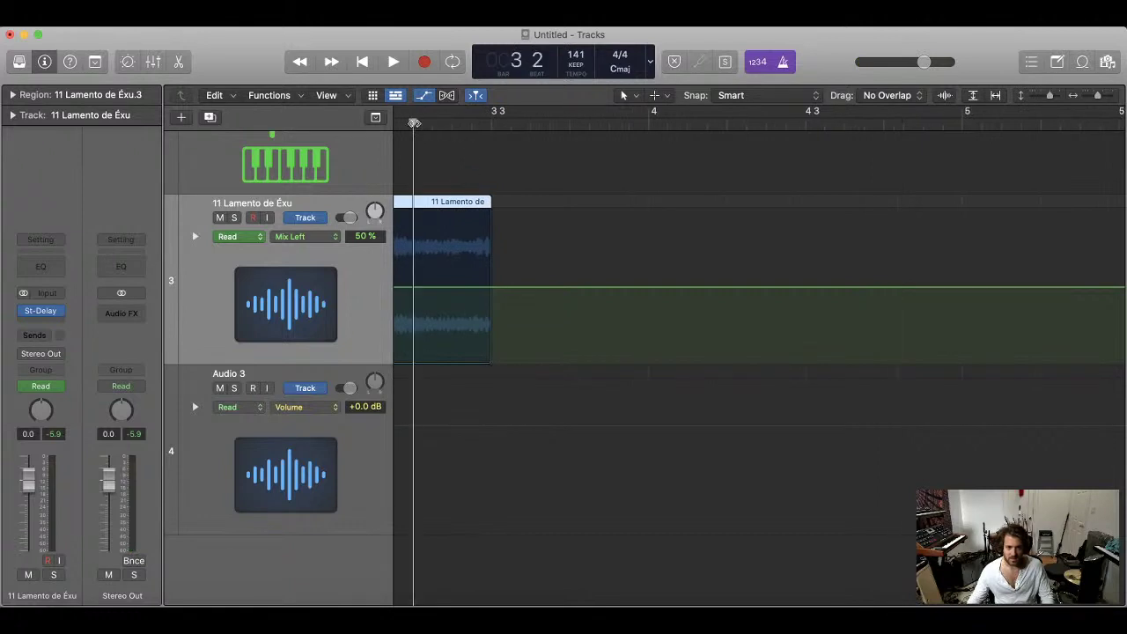
pyautogui.press('space')
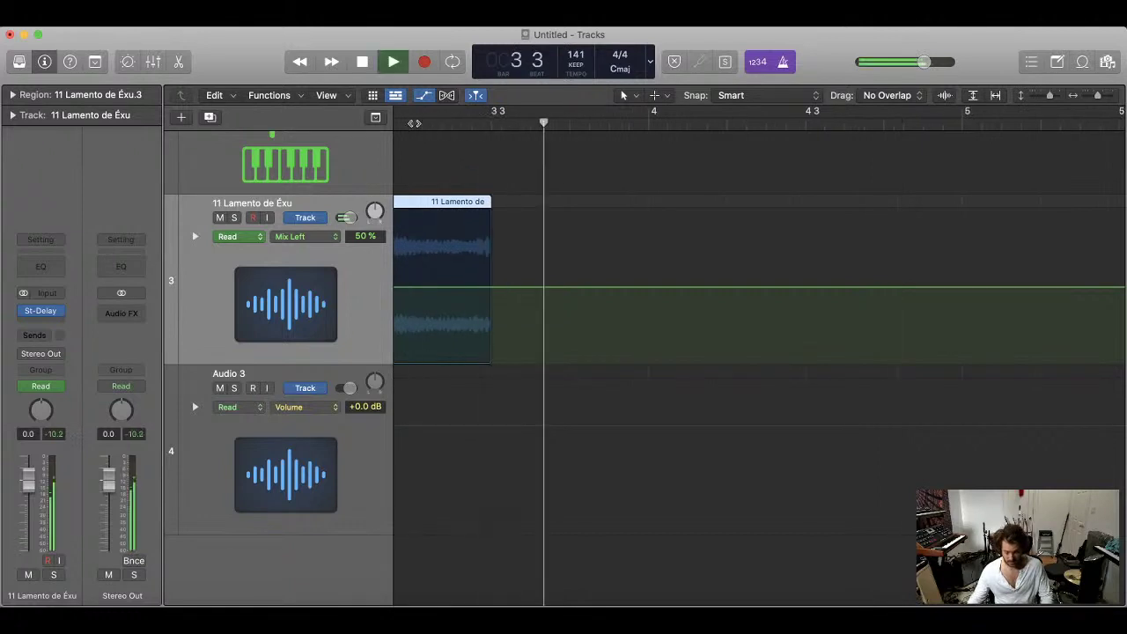
pyautogui.scroll(-3, 461, 150)
pyautogui.click(525, 125)
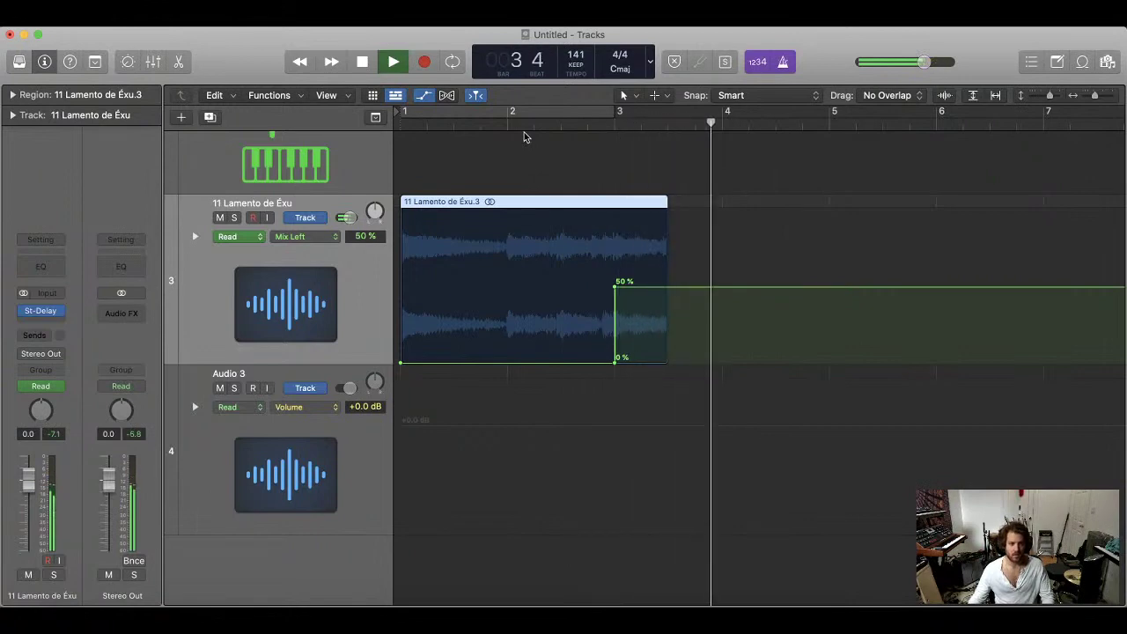
pyautogui.press('space')
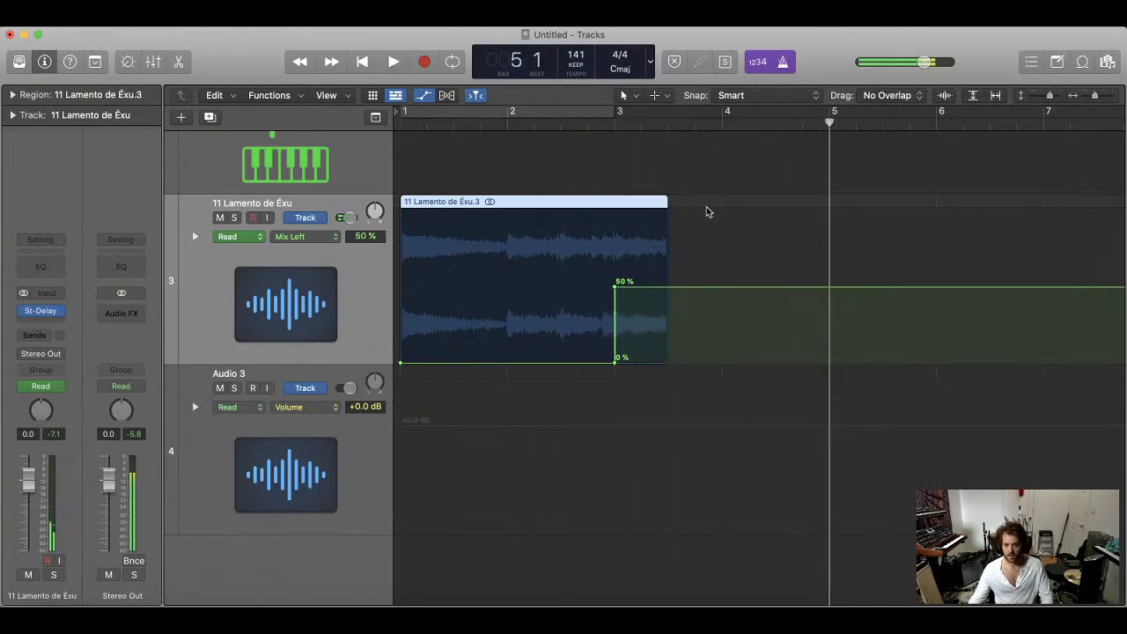
# - Hide the track automation so the region's waveform can be edited
pyautogui.scroll(3, 661, 194)
pyautogui.click(422, 96)
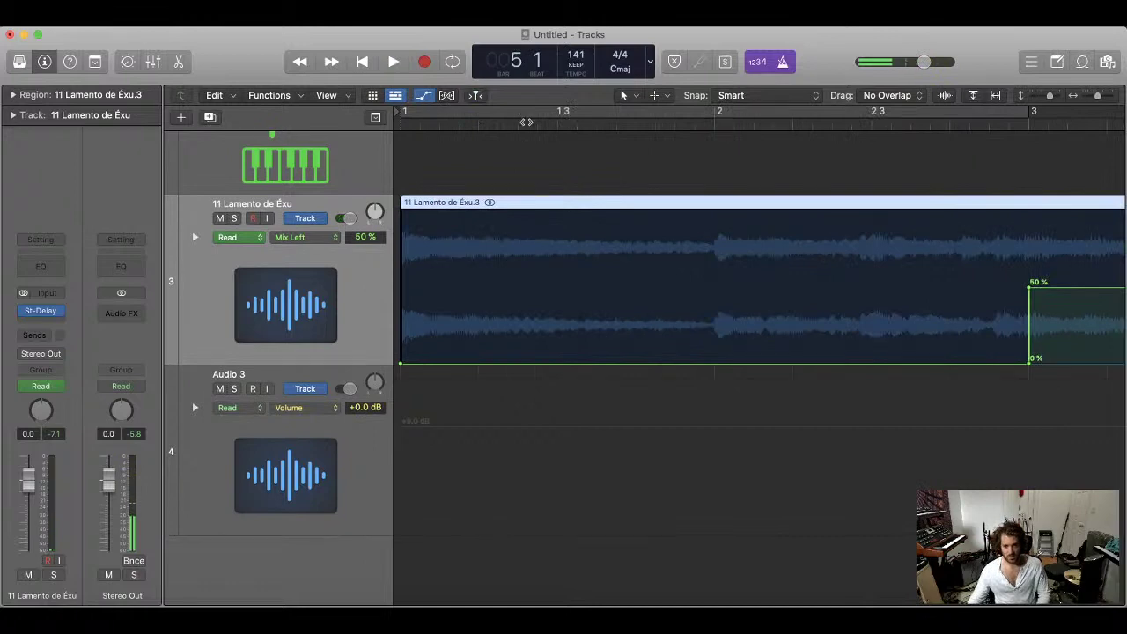
pyautogui.scroll(-4, 591, 151)
pyautogui.click(423, 95)
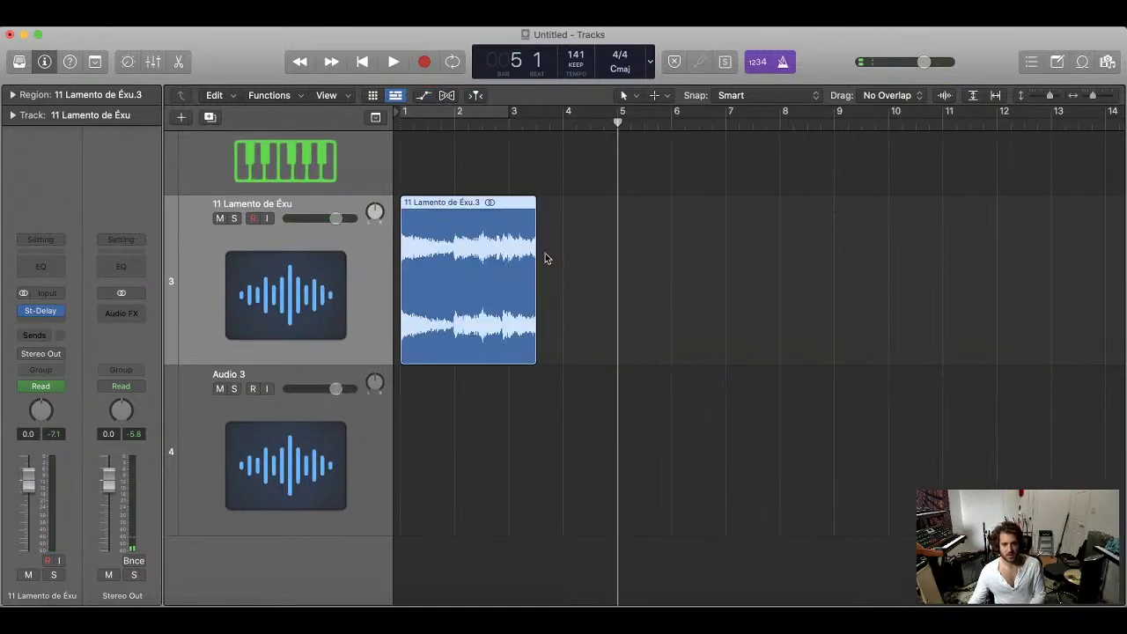
# - Add a very short fade-out at the end of the 11 Lamento de Éxu region with the Fade tool, and return to bar 1
pyautogui.scroll(5, 538, 250)
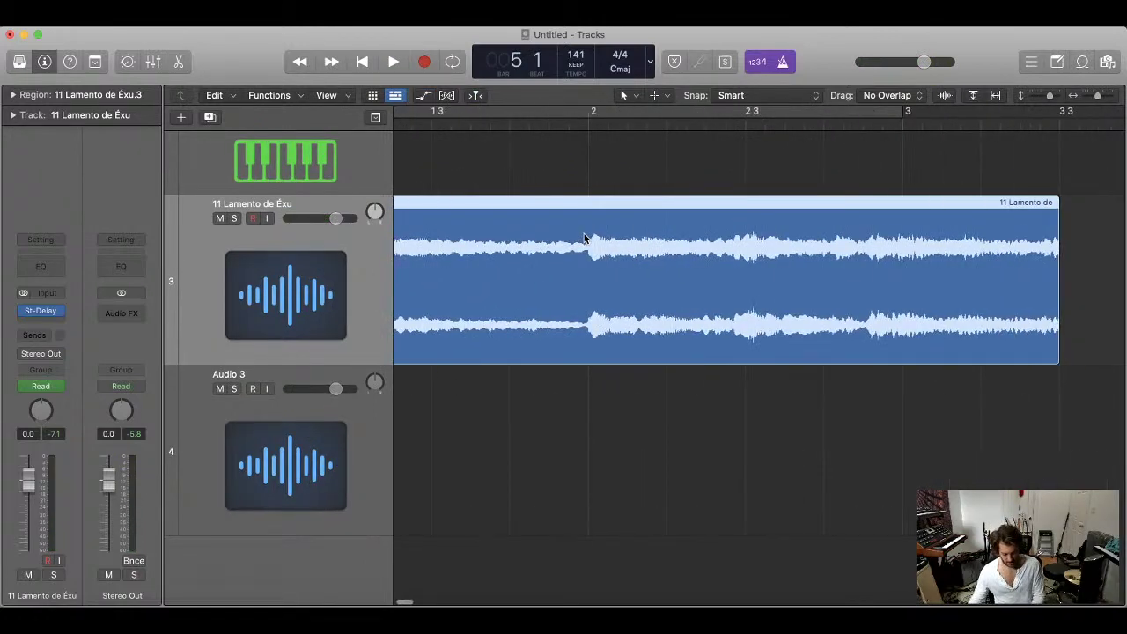
pyautogui.press('t')
pyautogui.click(585, 238)
pyautogui.hscroll(10, 813, 239)
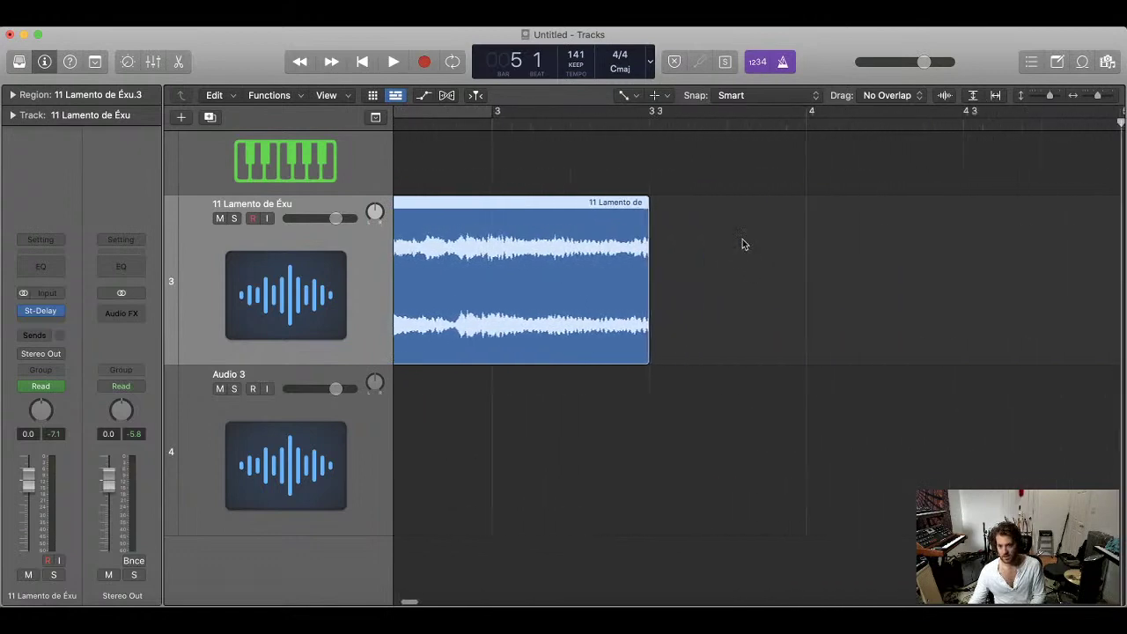
pyautogui.scroll(6, 743, 244)
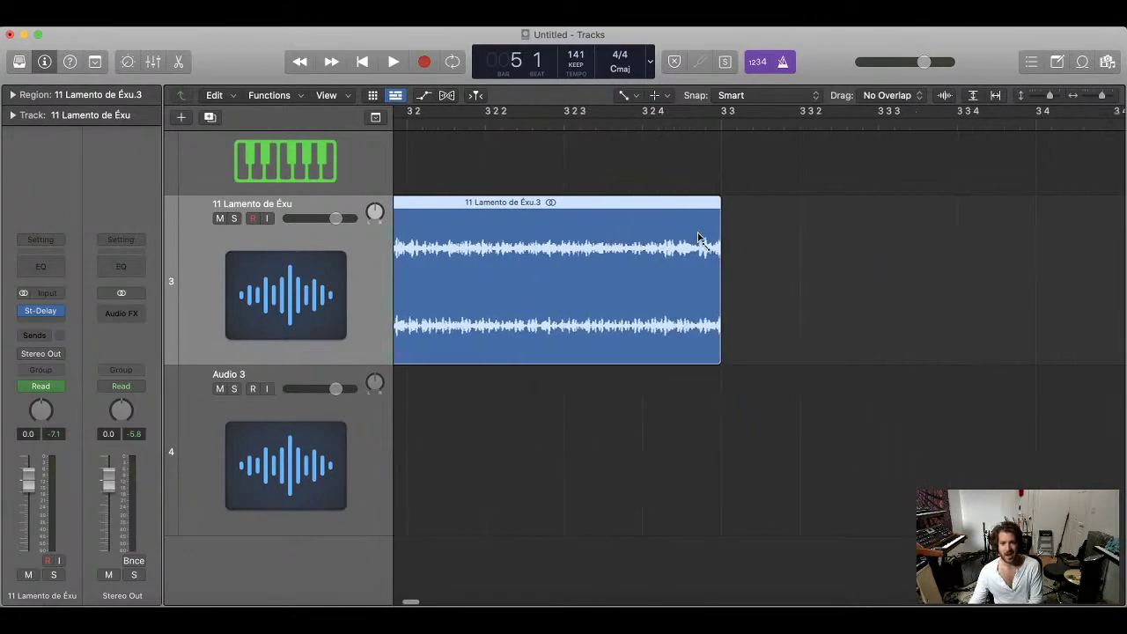
pyautogui.scroll(4, 698, 238)
pyautogui.hscroll(6, 697, 239)
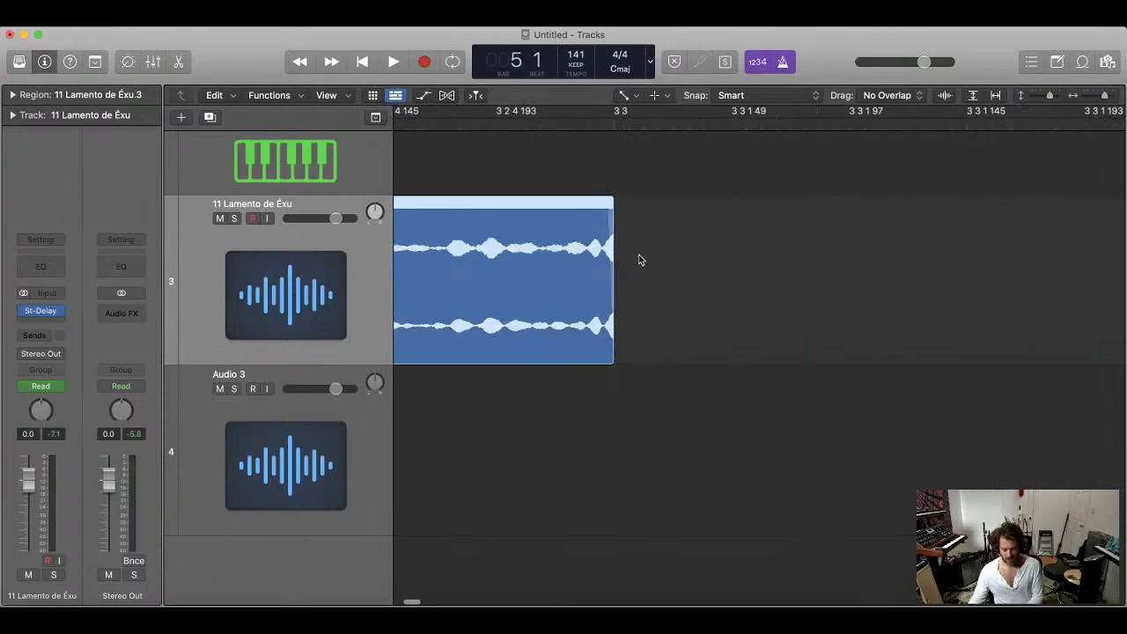
pyautogui.press('t')
pyautogui.click(697, 254)
pyautogui.click(697, 252)
pyautogui.scroll(-3, 696, 253)
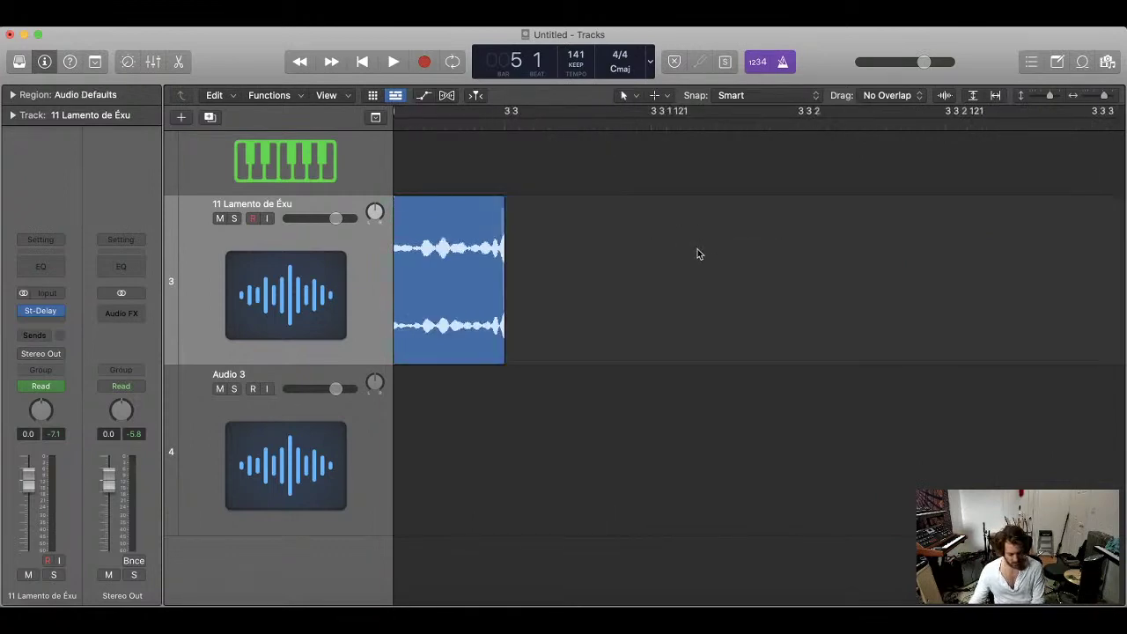
pyautogui.scroll(-3, 698, 253)
pyautogui.scroll(-4, 697, 253)
pyautogui.scroll(-4, 697, 252)
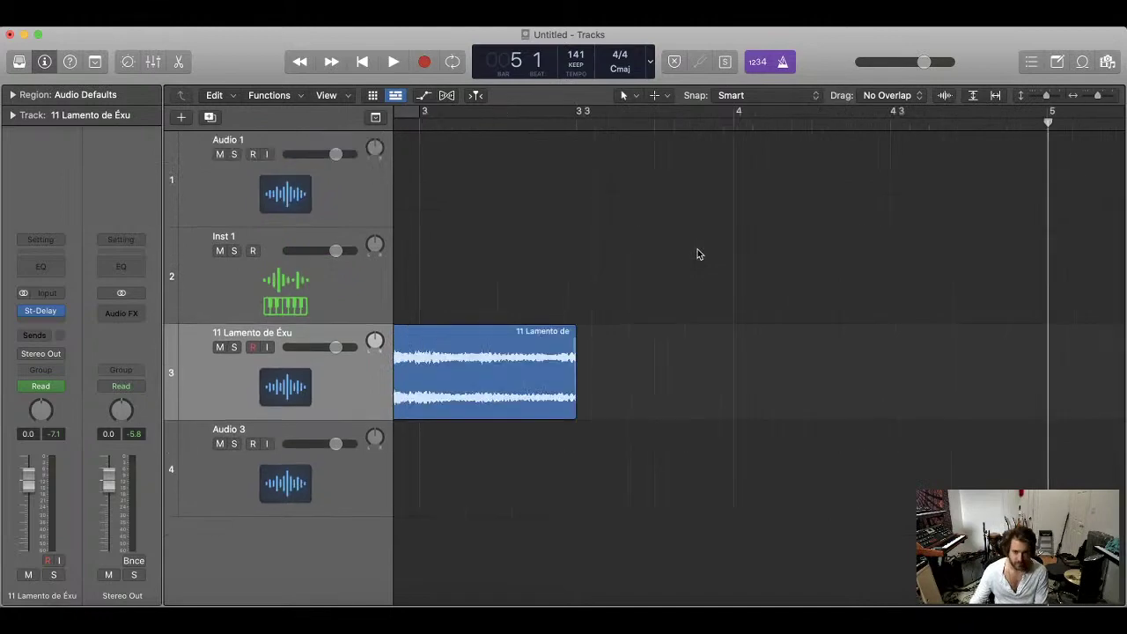
pyautogui.scroll(2, 645, 254)
pyautogui.press('Return')
pyautogui.scroll(-3, 646, 254)
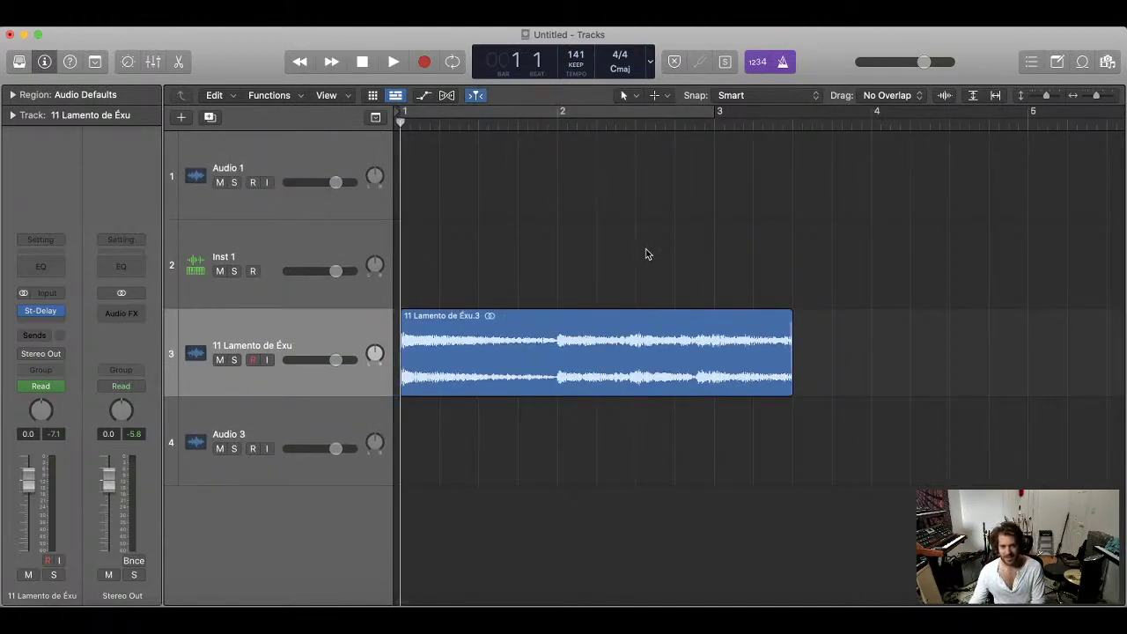
pyautogui.scroll(-2, 646, 254)
pyautogui.press('y')
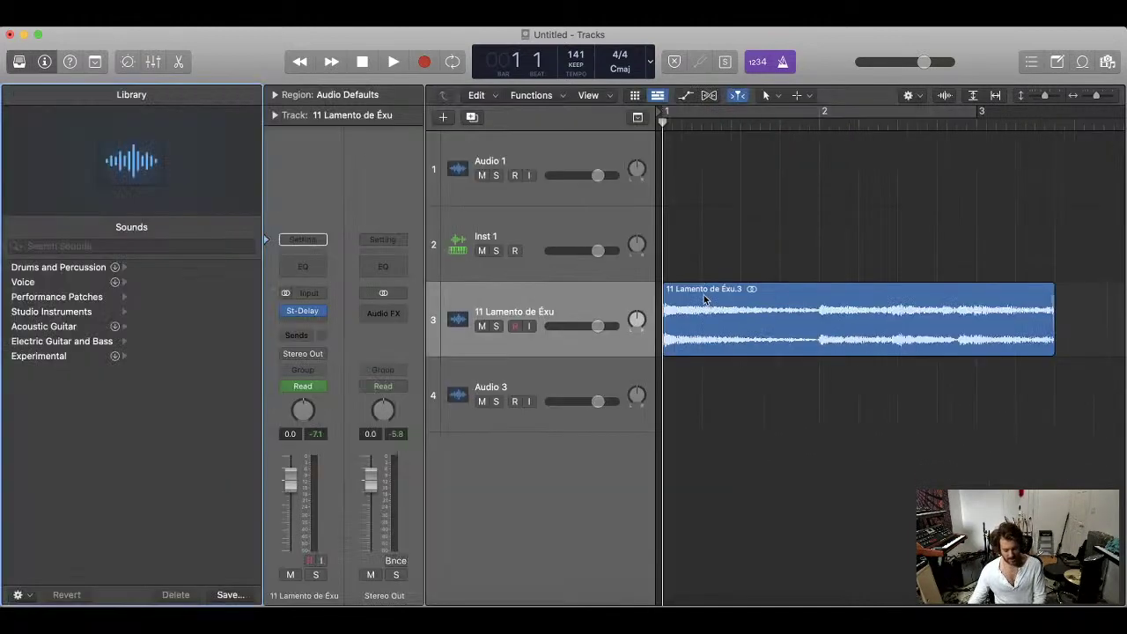
pyautogui.press('y')
pyautogui.press('t')
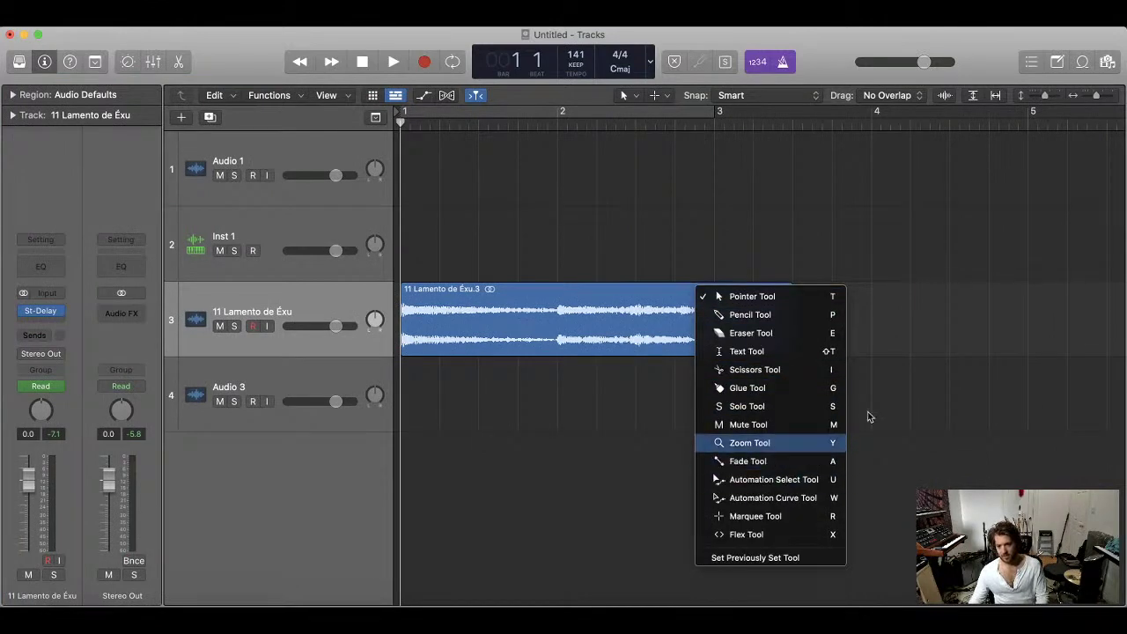
pyautogui.press('Escape')
# - Play the faded region from bar 1 to the end of bar 4 and turn off the metronome
pyautogui.press('space')
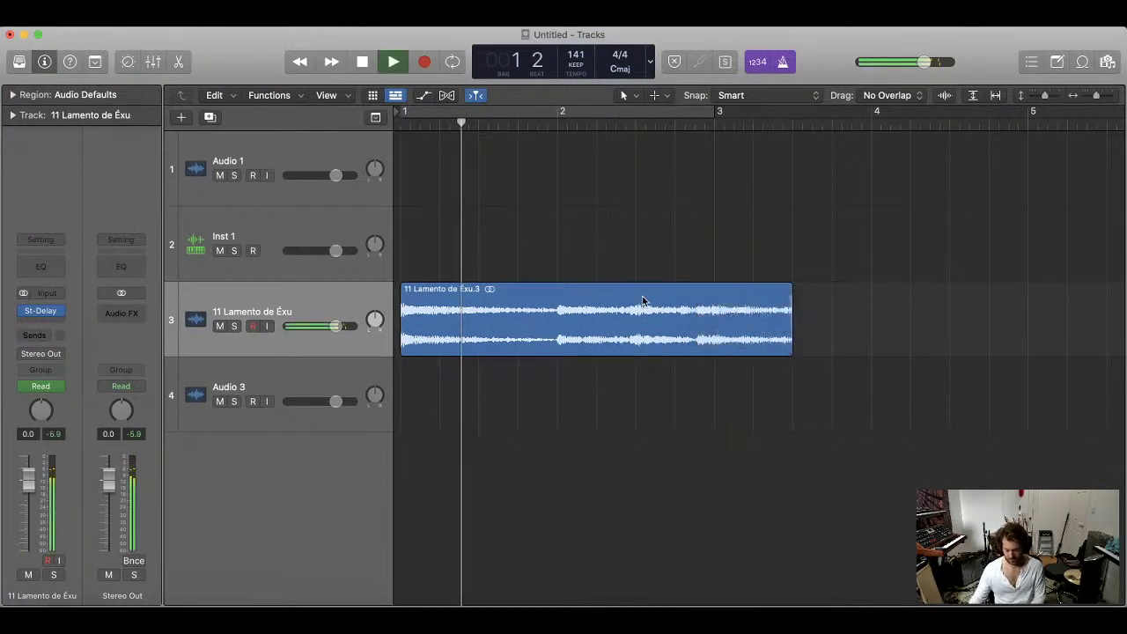
pyautogui.press('super+Left')
pyautogui.press('super+Left')
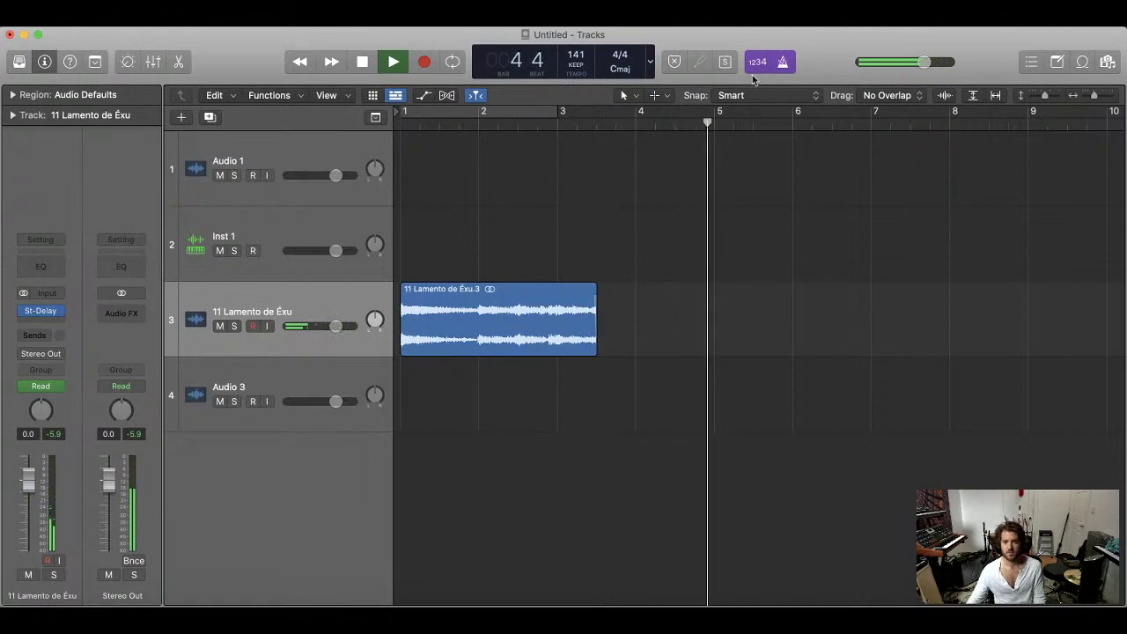
pyautogui.press('space')
pyautogui.press('super+Left')
# - Copy the region to bar 5 together with its automation data, play the copy into bar 8, and return to bar 1
pyautogui.click(423, 331)
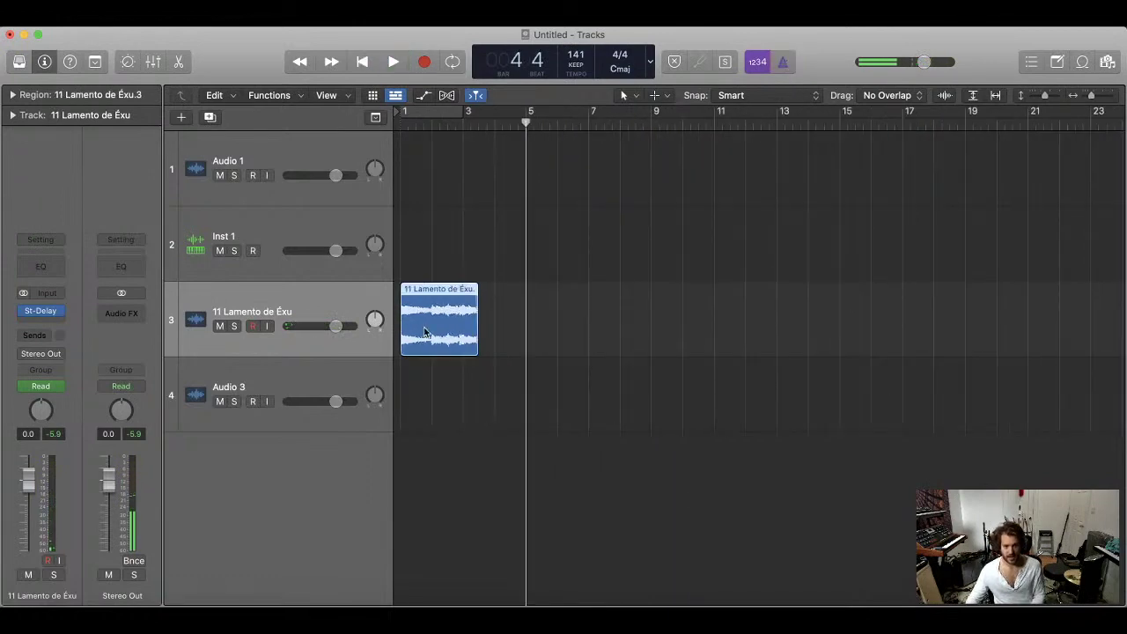
pyautogui.moveTo(425, 329); pyautogui.dragTo(554, 326)
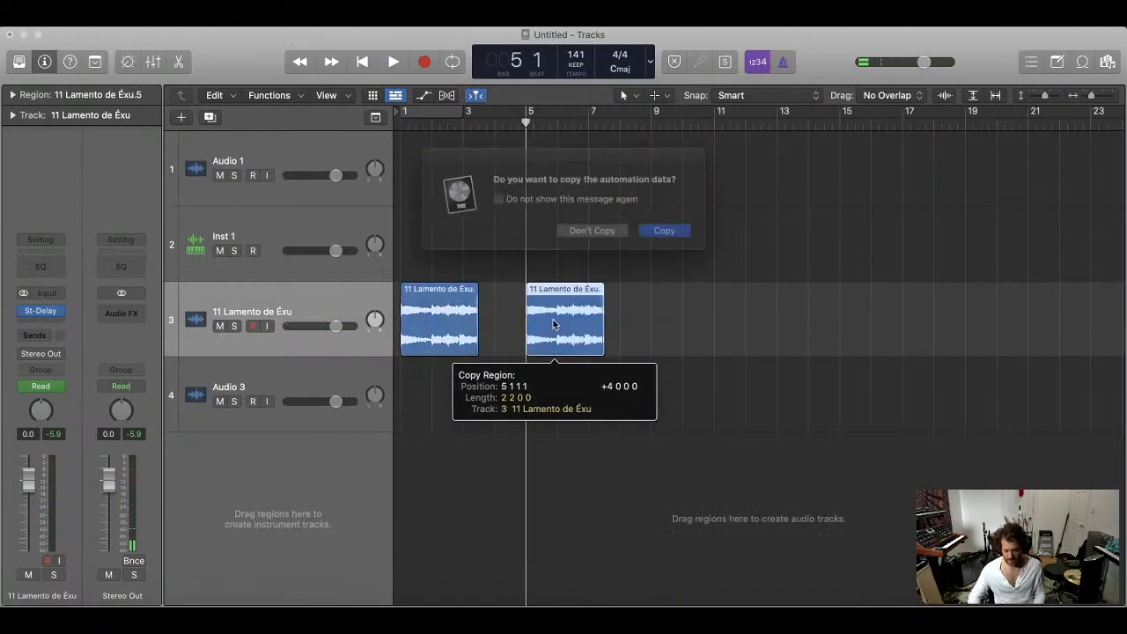
pyautogui.press('Return')
pyautogui.press('space')
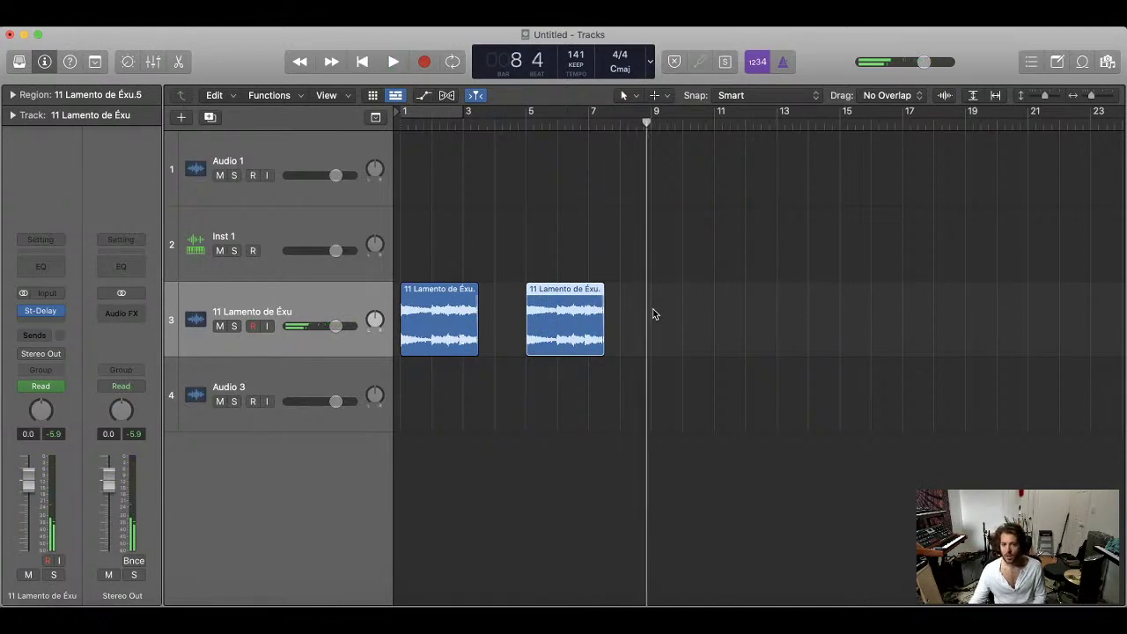
pyautogui.press('space')
pyautogui.click(641, 315)
pyautogui.press('Return')
# - Open the Sampler on the Inst 1 track and solo its 11 Lamento de Éxu group
pyautogui.click(289, 218)
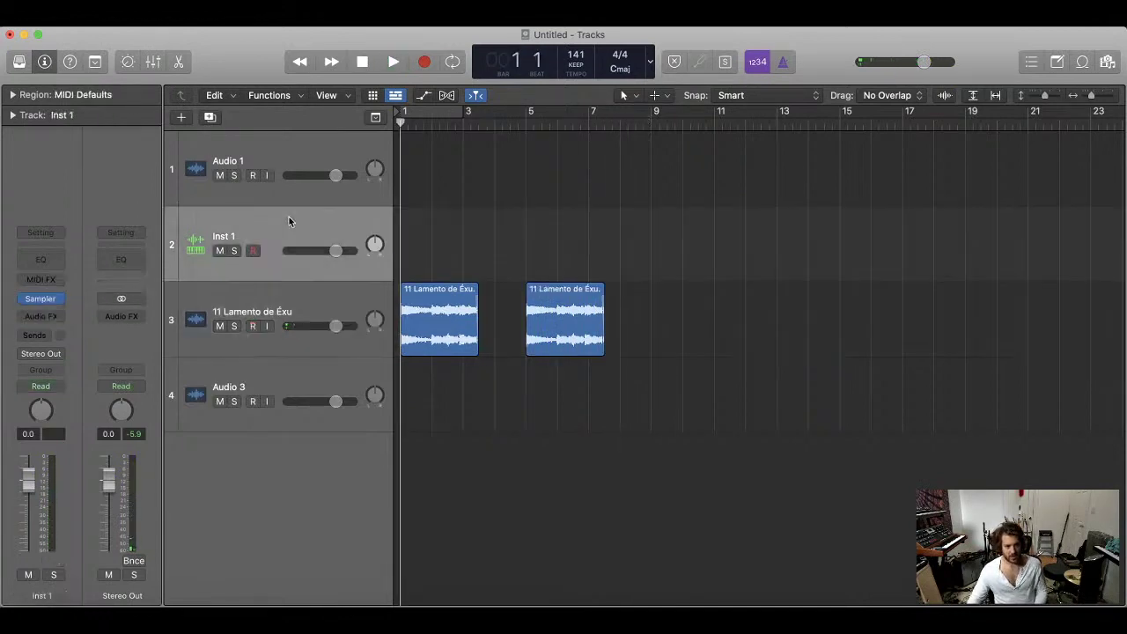
pyautogui.click(42, 300)
pyautogui.click(405, 189)
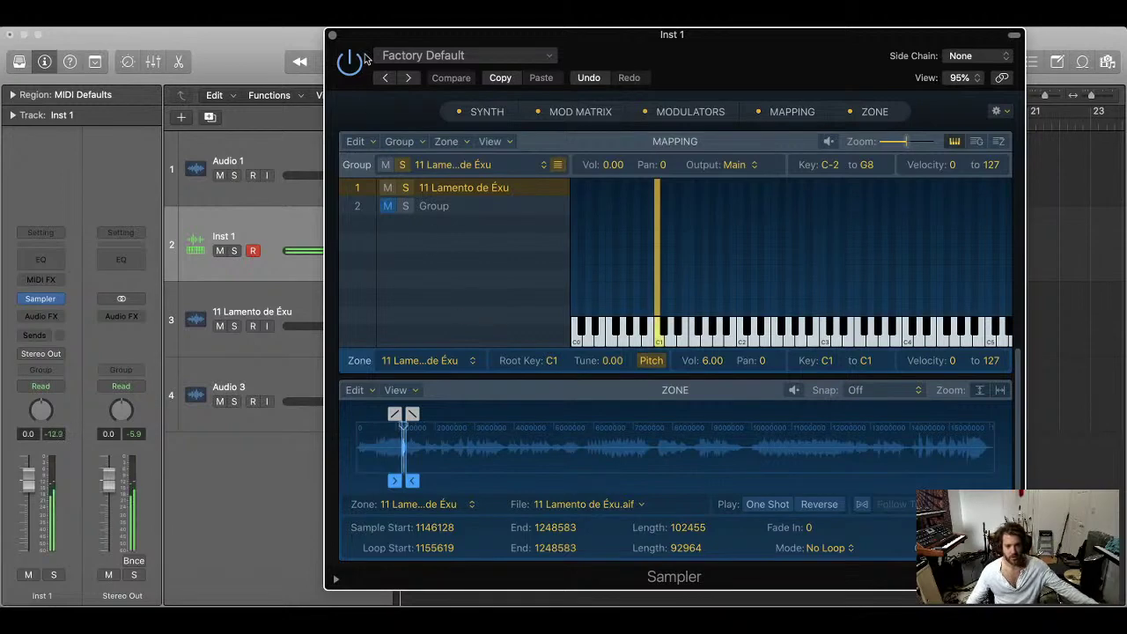
pyautogui.click(468, 480)
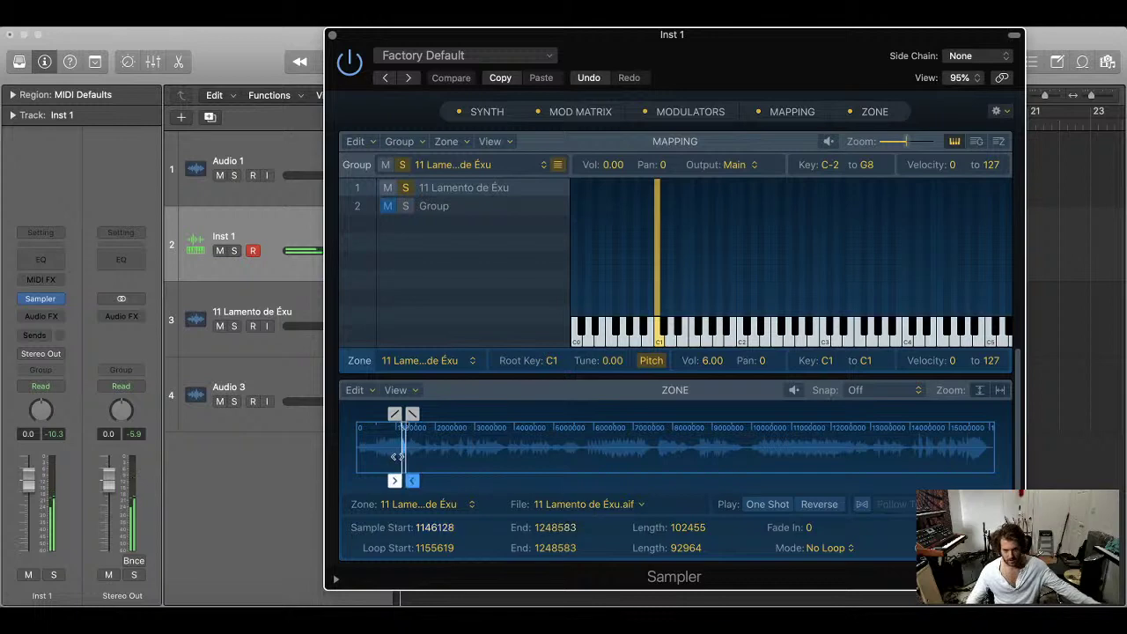
# - Set the C1 zone's sample start to 1150415 and its sample end to 1275963, and close the Sampler
pyautogui.moveTo(403, 458); pyautogui.dragTo(404, 452)
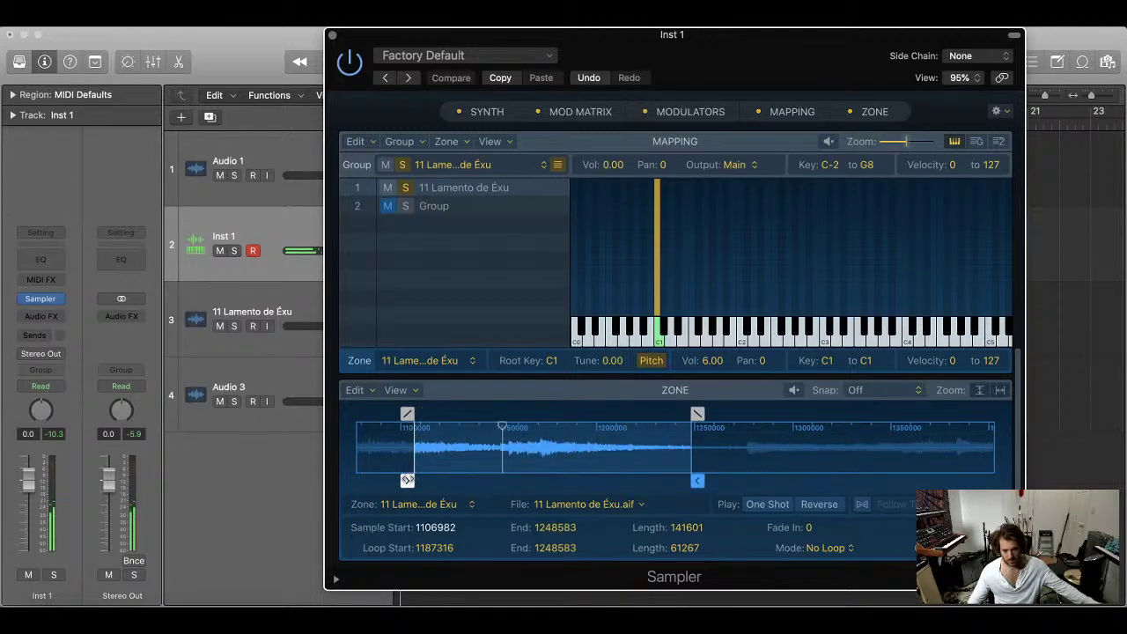
pyautogui.moveTo(407, 480); pyautogui.dragTo(492, 480)
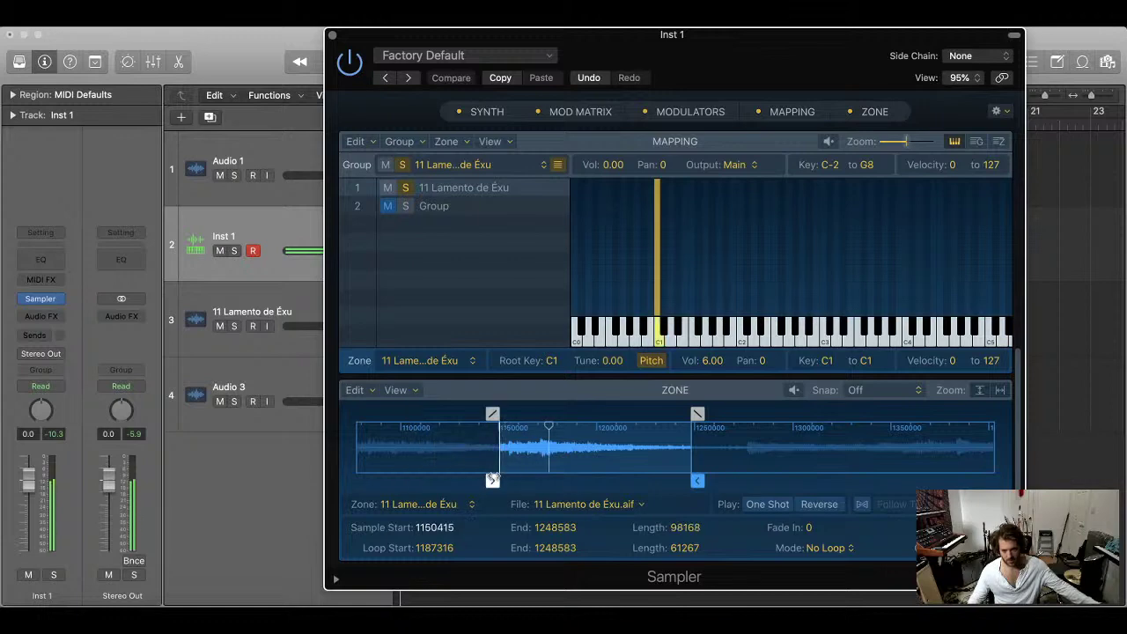
pyautogui.moveTo(698, 480); pyautogui.dragTo(747, 478)
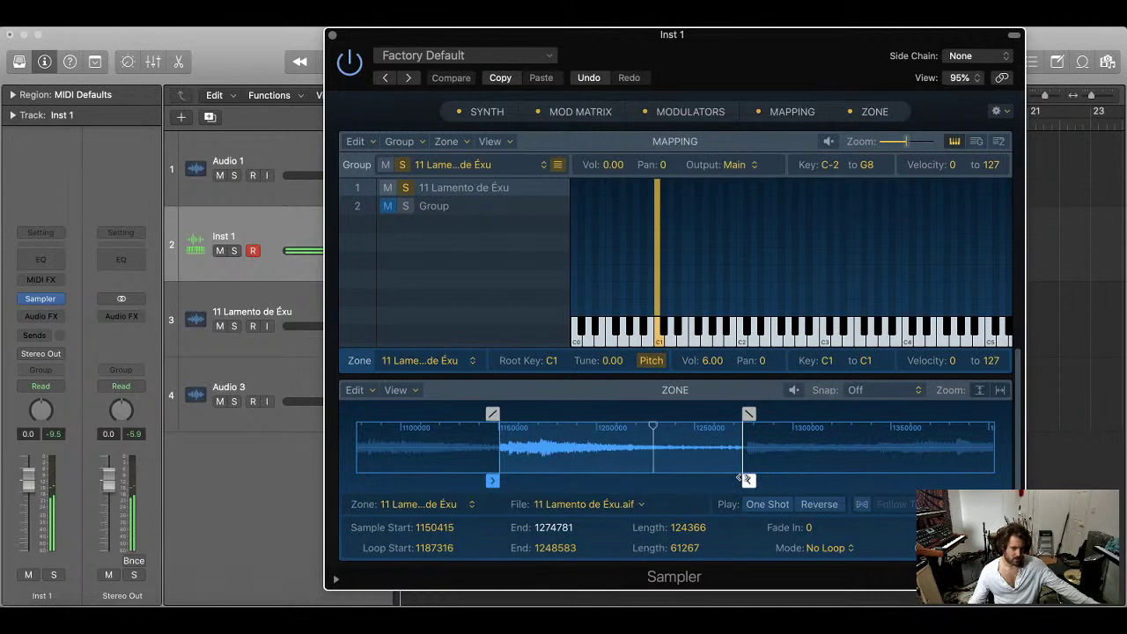
pyautogui.moveTo(743, 478); pyautogui.dragTo(745, 480)
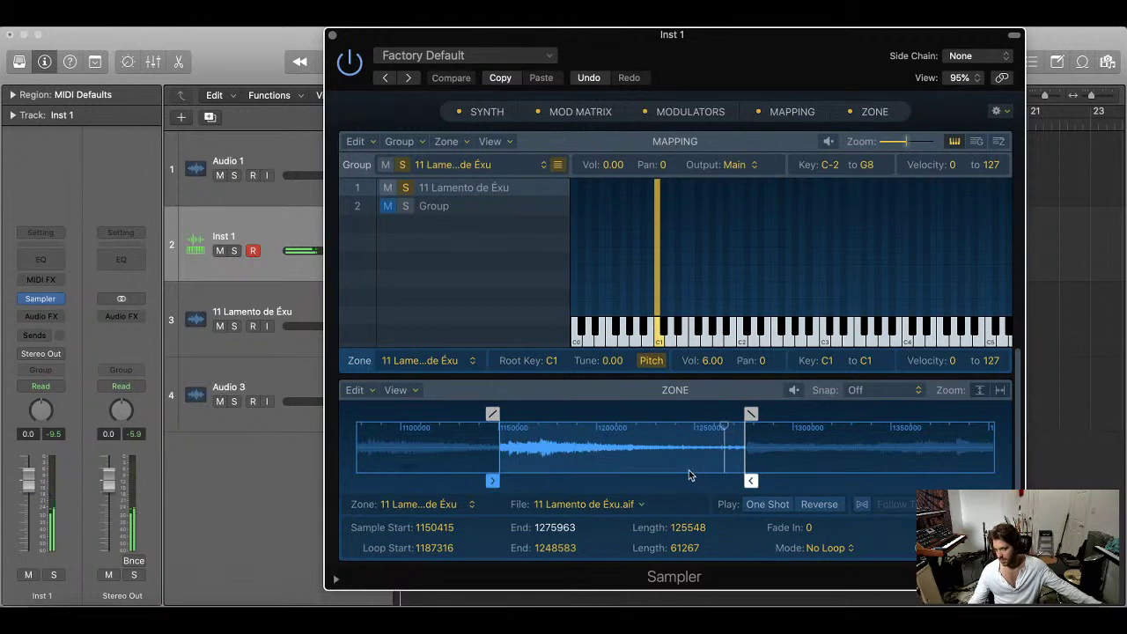
pyautogui.press('super+w')
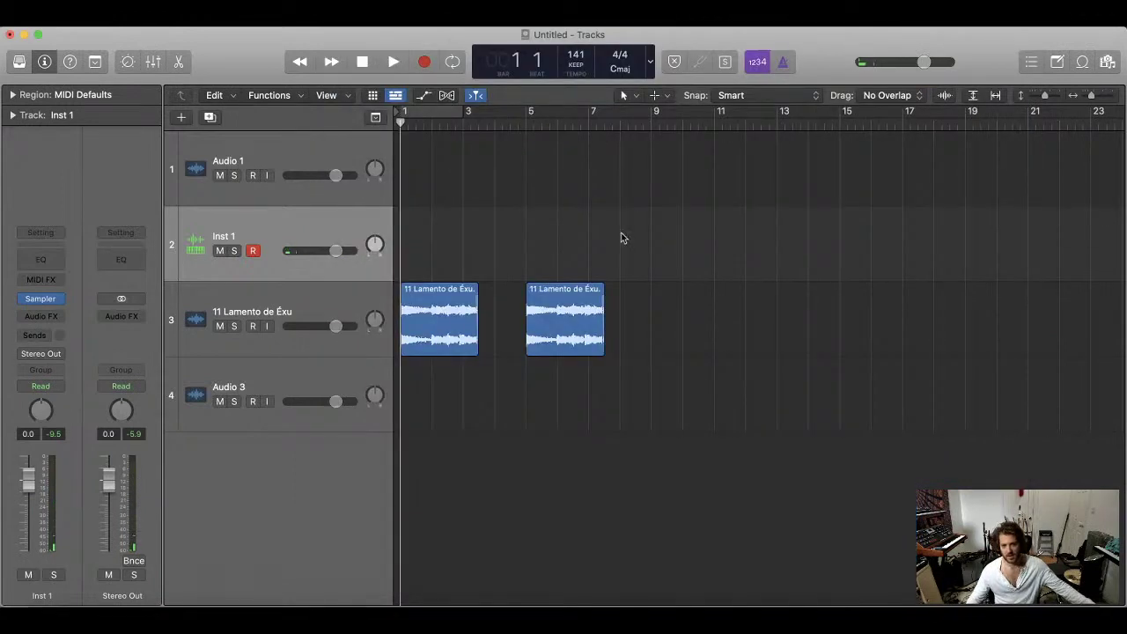
# - Play both 11 Lamento de Éxu regions from bar 1 to bar 9 while auditioning the Inst 1 sample after the copy
pyautogui.press('super+Left')
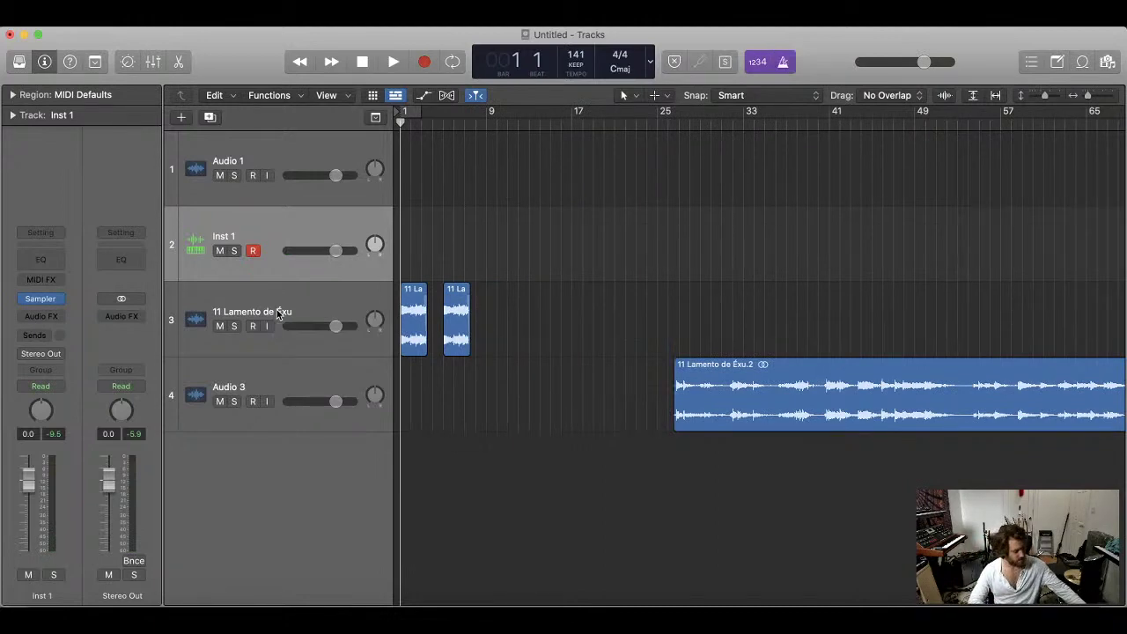
pyautogui.press('space')
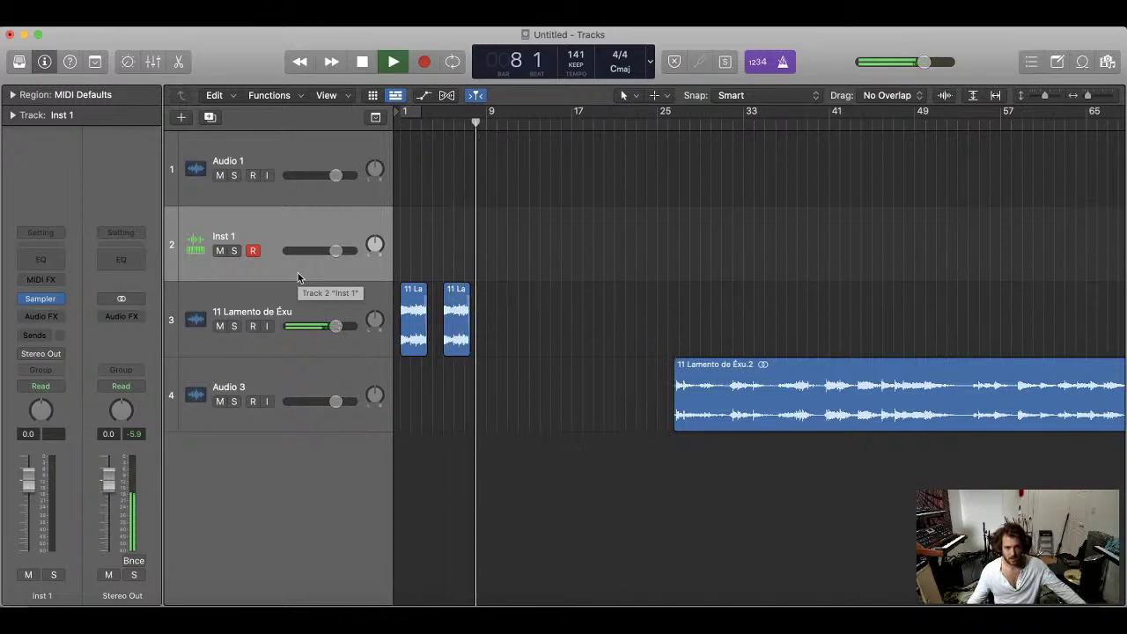
pyautogui.press('space')
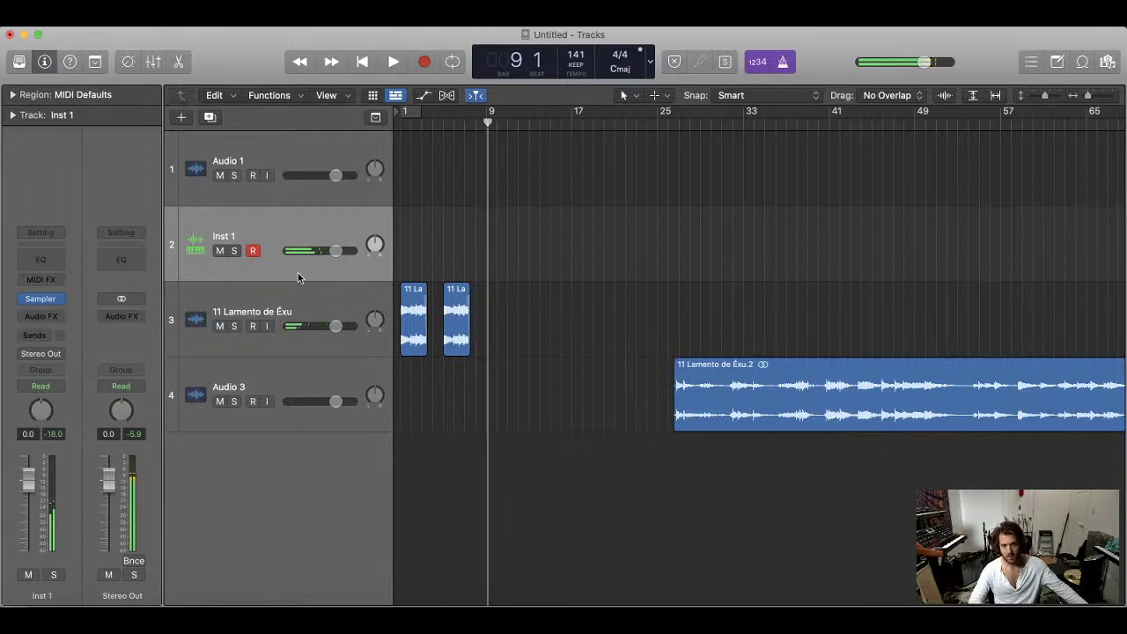
# - Play the copied region from bar 5 and record one sustained C1 note on the Inst 1 track in bar 8, stopping at bar 9
pyautogui.press('cmd+Right')
pyautogui.press('cmd+Right')
pyautogui.press('cmd+Right')
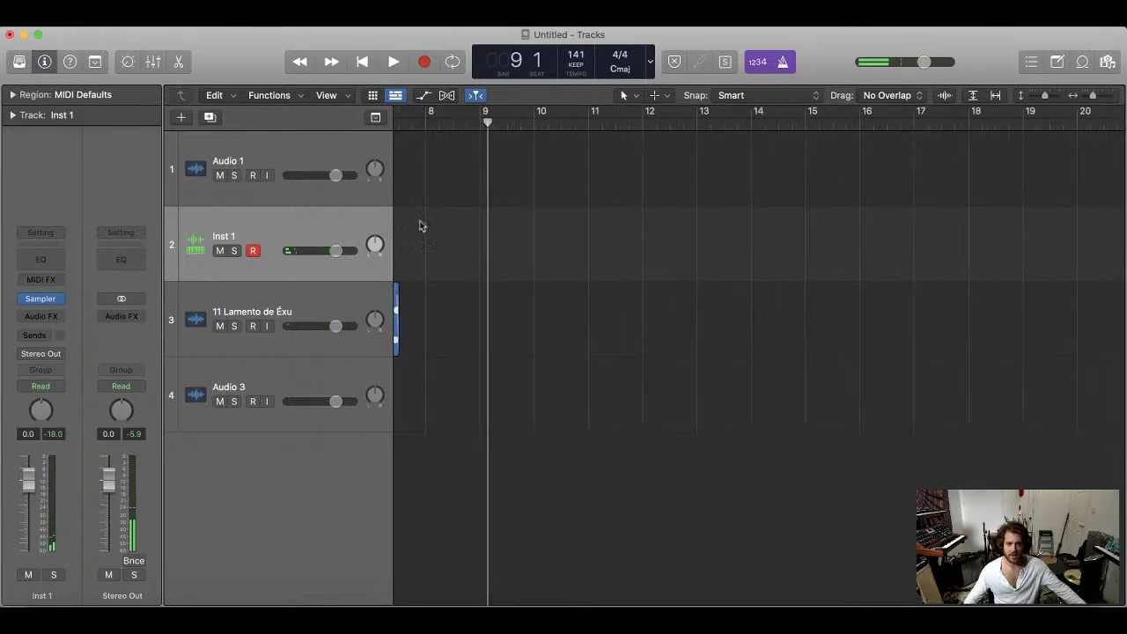
pyautogui.hscroll(-2, 432, 223)
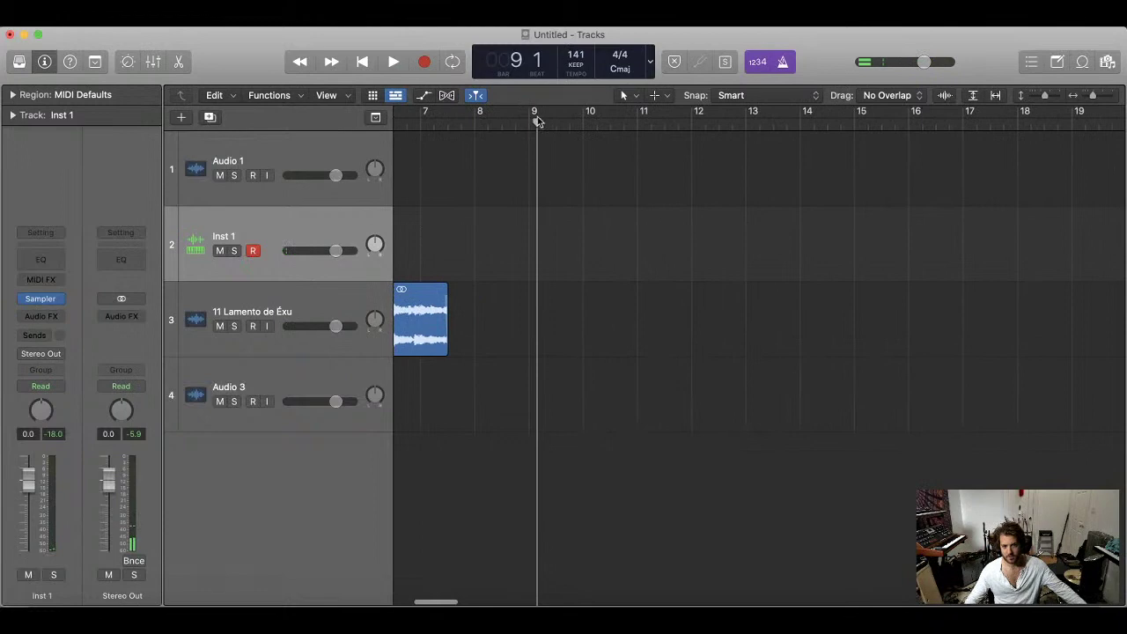
pyautogui.press('space')
pyautogui.press('cmd+Left')
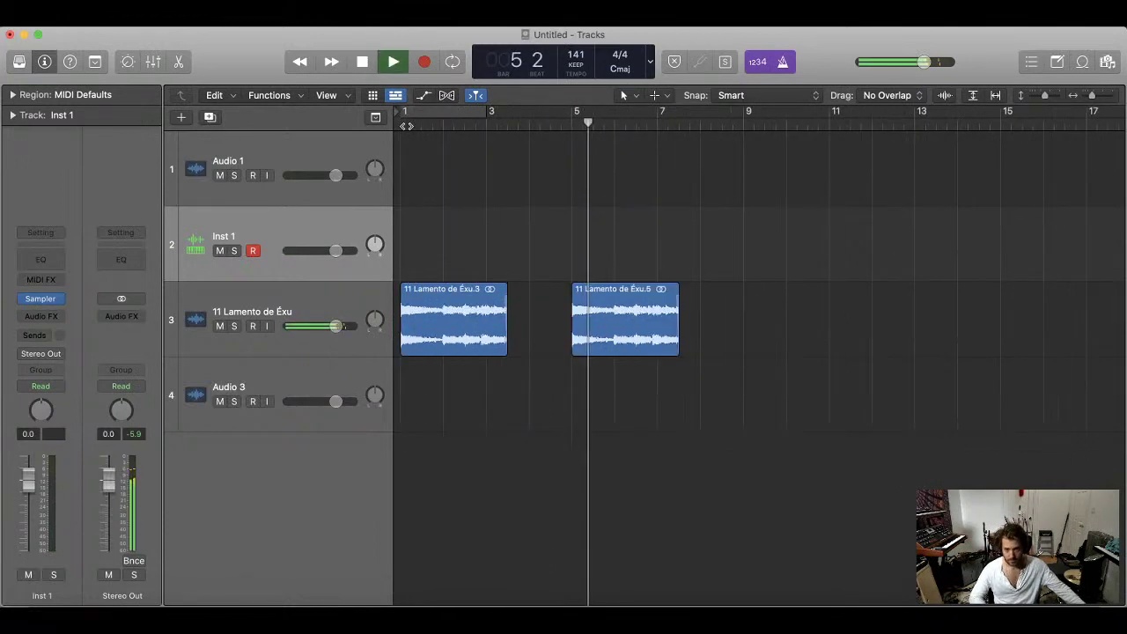
pyautogui.press('r')
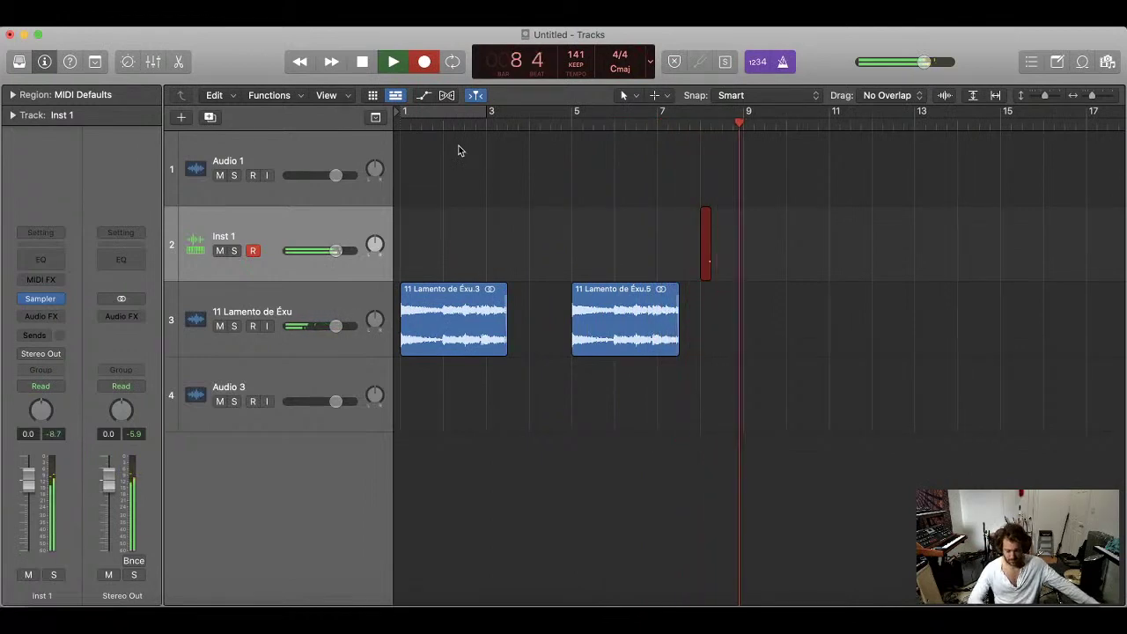
pyautogui.press('space')
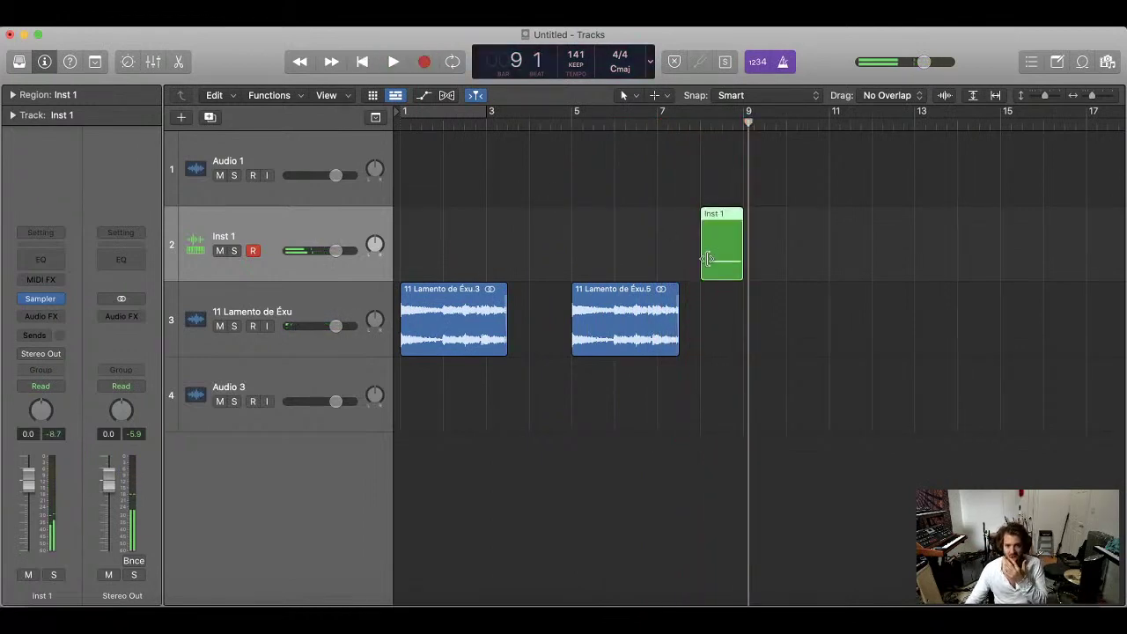
# - Open the recorded Inst 1 region in the Piano Roll and return the playhead to bar 1
pyautogui.press('p')
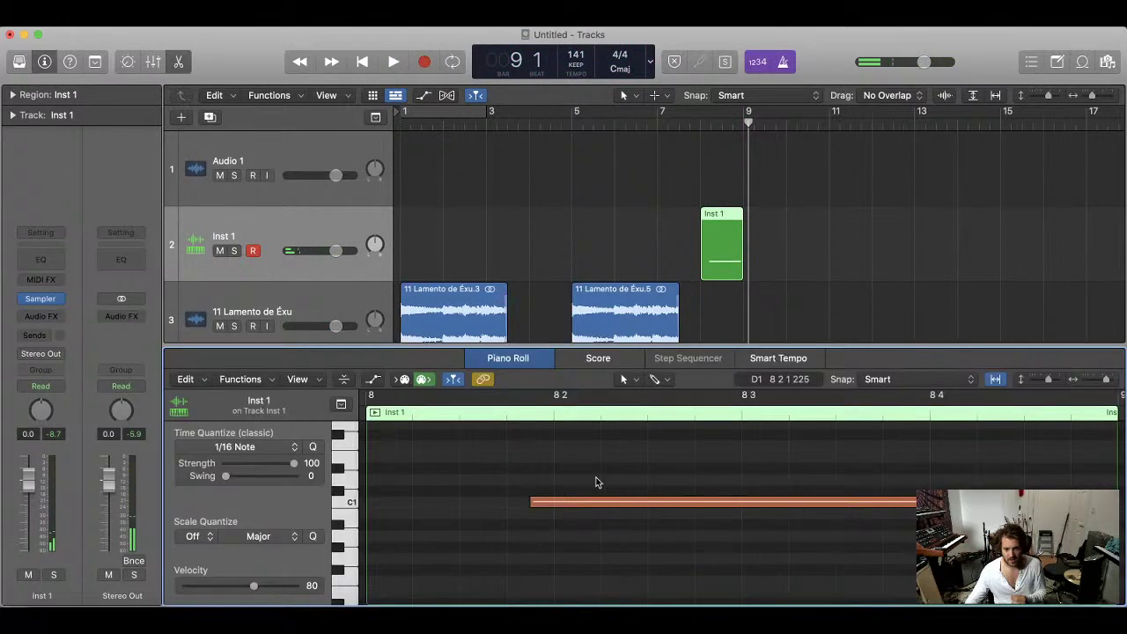
pyautogui.press('Return')
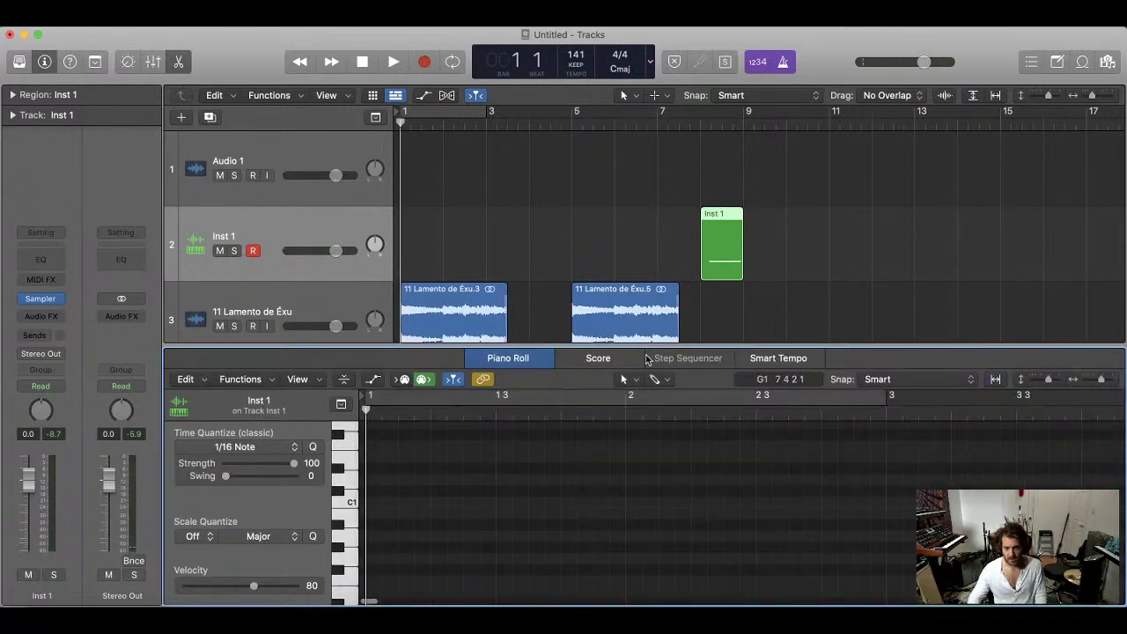
# - Play the project and trim the C1 note in the Inst 1 region to run from beat 2 of bar 8 to the region's end
pyautogui.press('space')
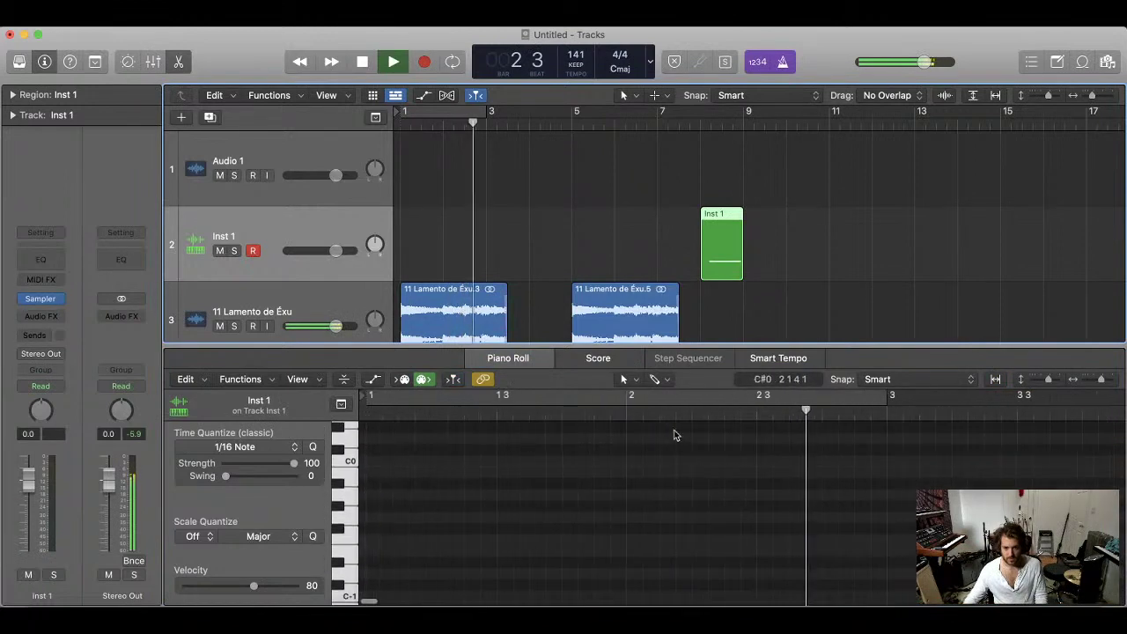
pyautogui.click(649, 272)
pyautogui.click(730, 239)
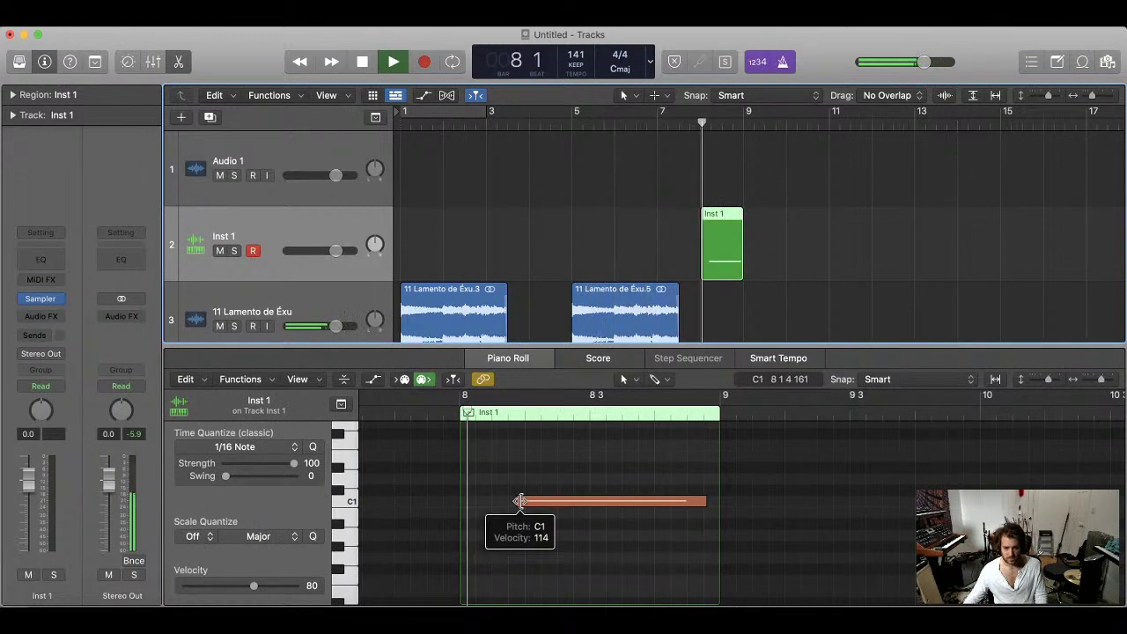
pyautogui.moveTo(520, 501); pyautogui.dragTo(529, 501)
pyautogui.moveTo(715, 504); pyautogui.dragTo(717, 504)
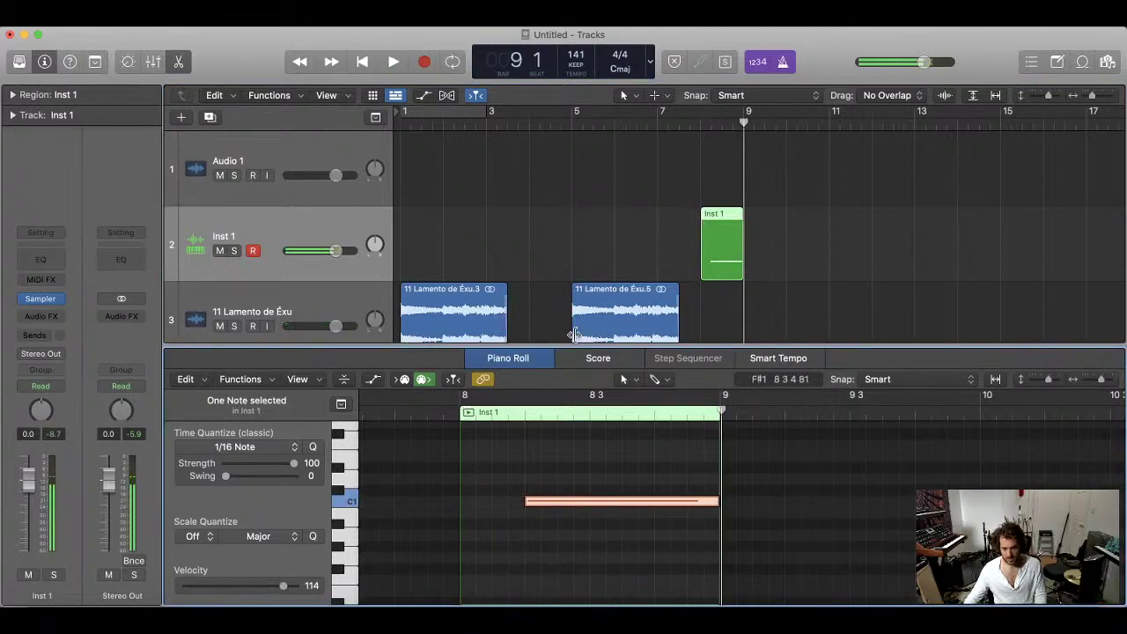
# - Enable a cycle range from bar 1 to bar 9 and play the loop from the project start
pyautogui.press('Return')
pyautogui.click(485, 112)
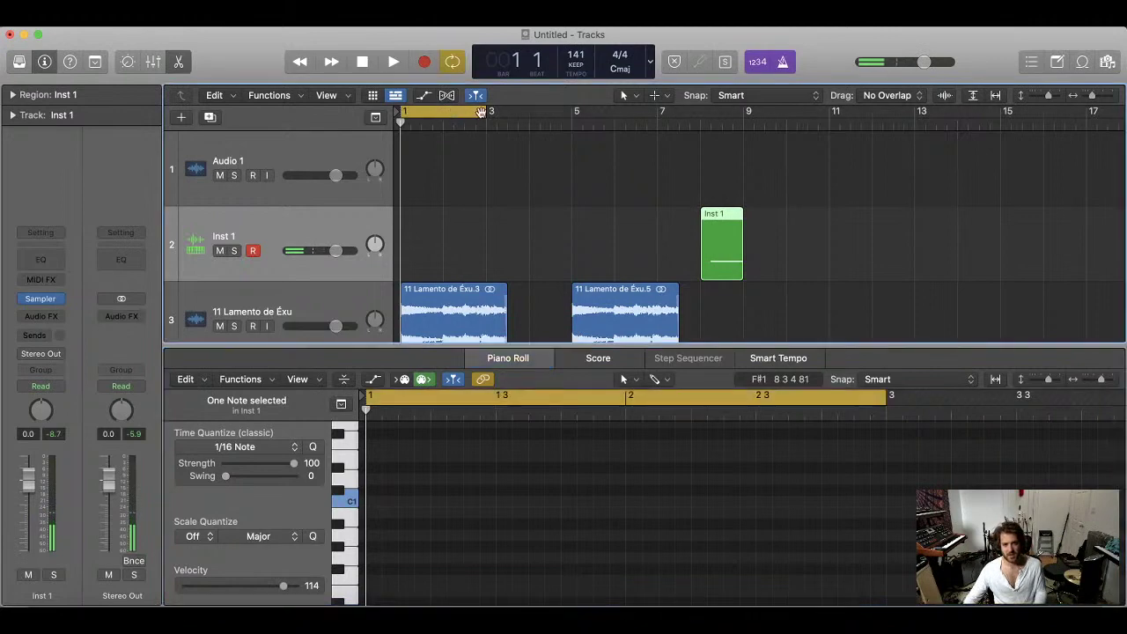
pyautogui.moveTo(490, 113); pyautogui.dragTo(748, 143)
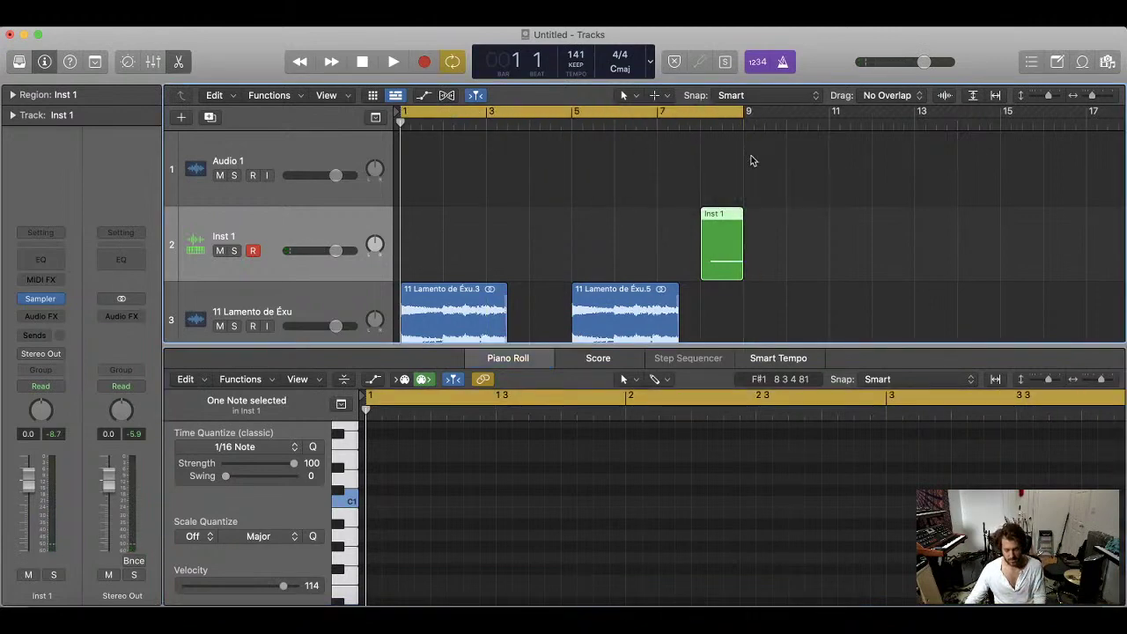
pyautogui.press('space')
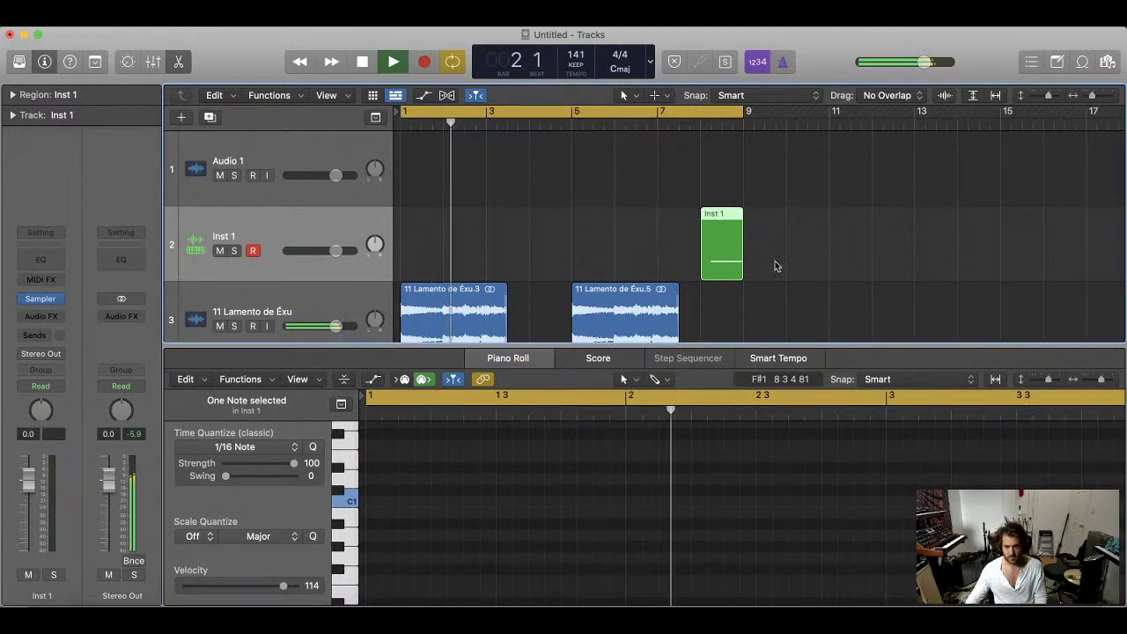
# - Close the Piano Roll editor, deselect the Inst 1 region and select the Audio 1 track
pyautogui.press('e')
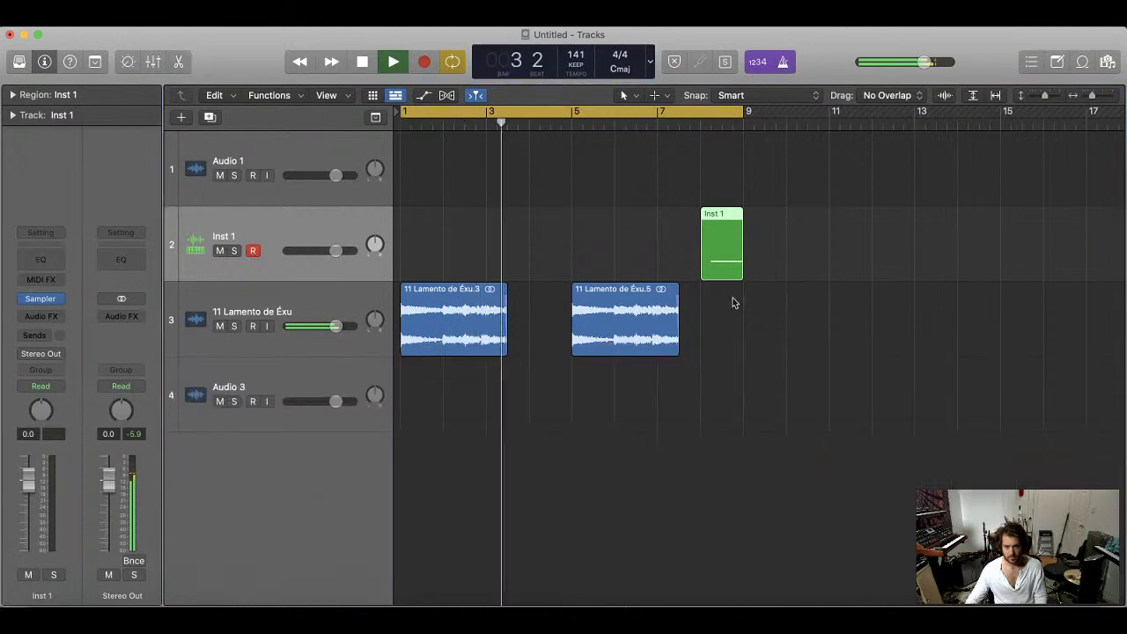
pyautogui.click(665, 271)
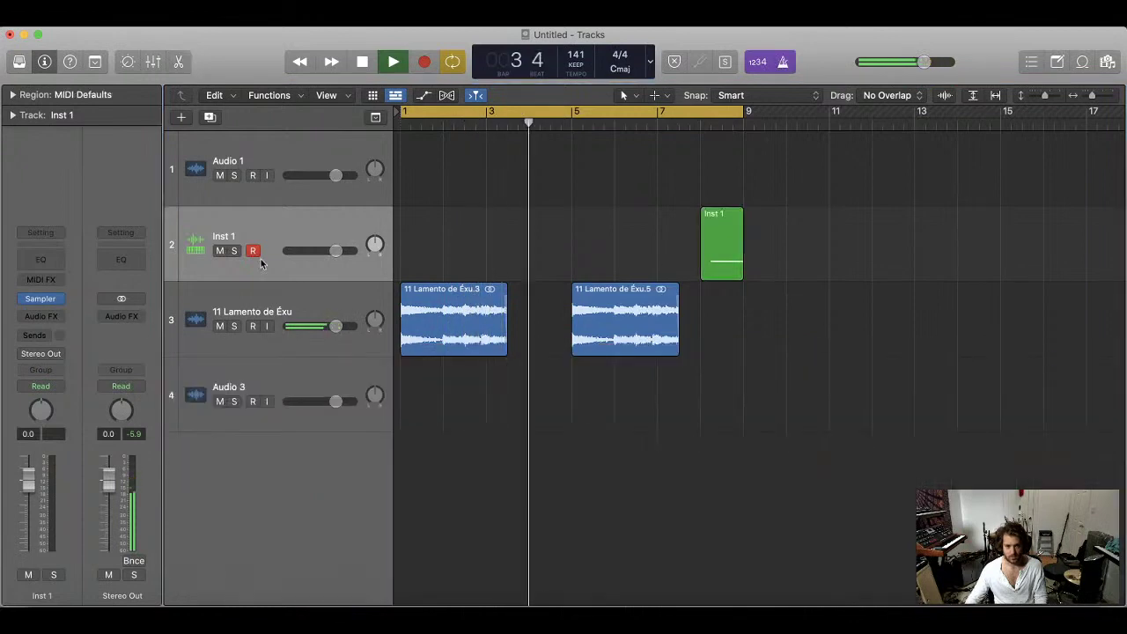
pyautogui.press('Up')
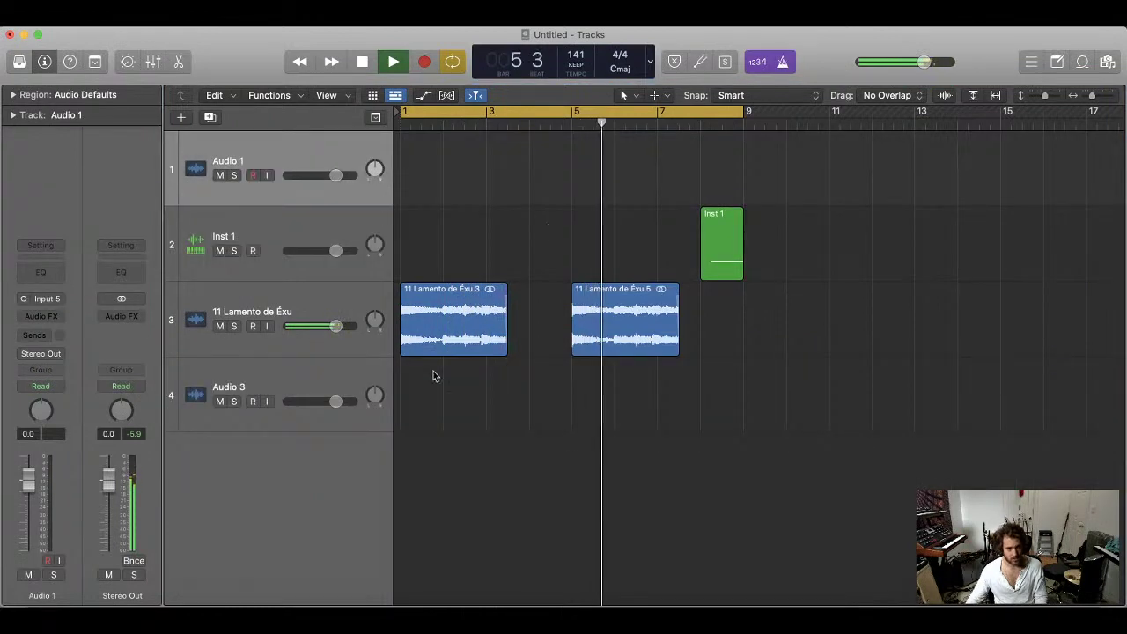
pyautogui.click(41, 606)
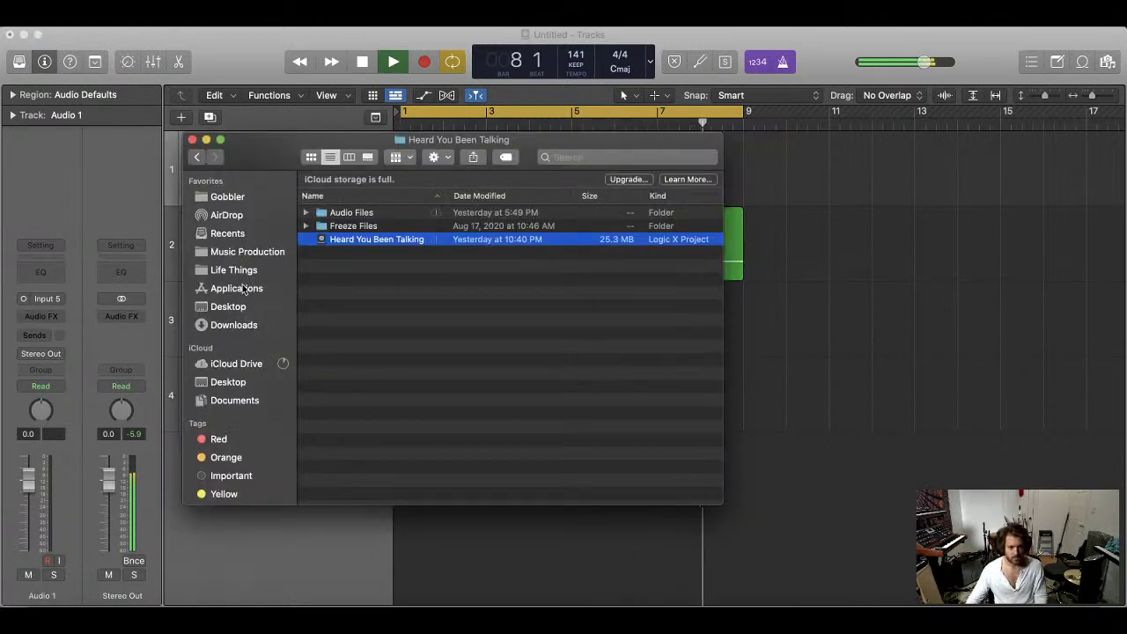
pyautogui.scroll(-4, 256, 402)
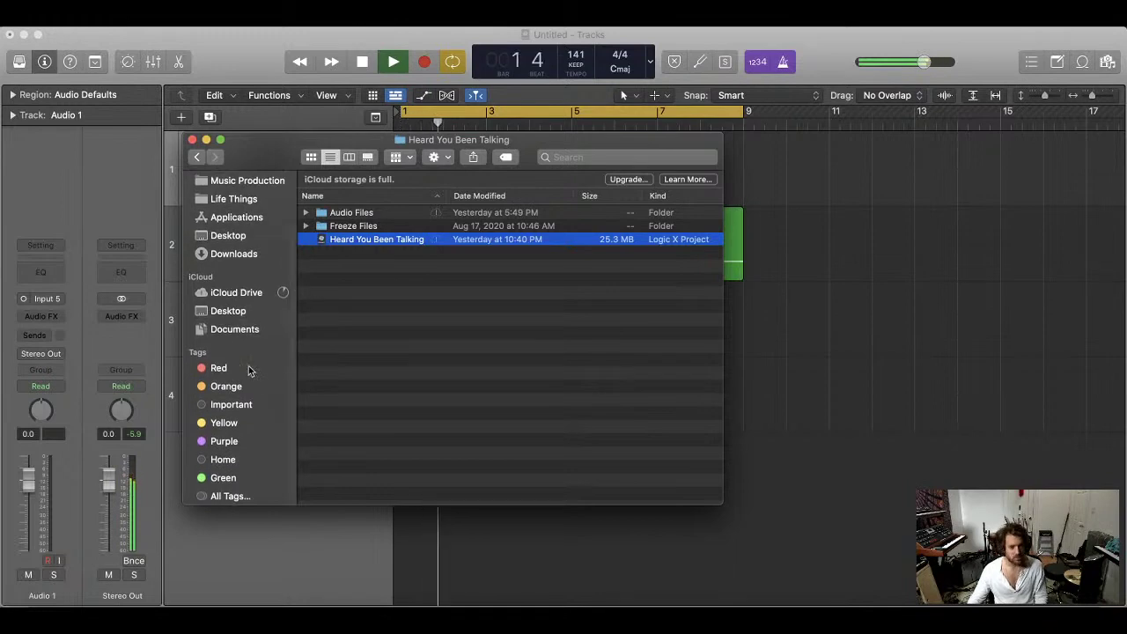
pyautogui.click(745, 478)
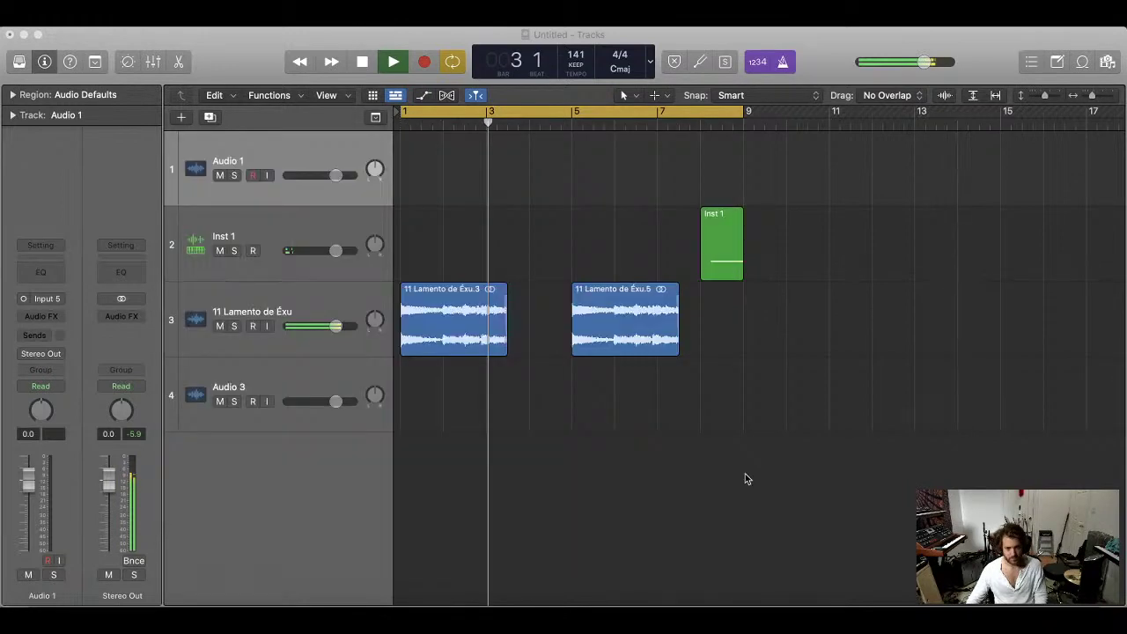
# - Stop playback, rename the Inst 1 track to Japanese Walk-down and return the playhead to the project start
pyautogui.press('super+Left')
pyautogui.press('super+Up')
pyautogui.click(192, 214)
pyautogui.press('space')
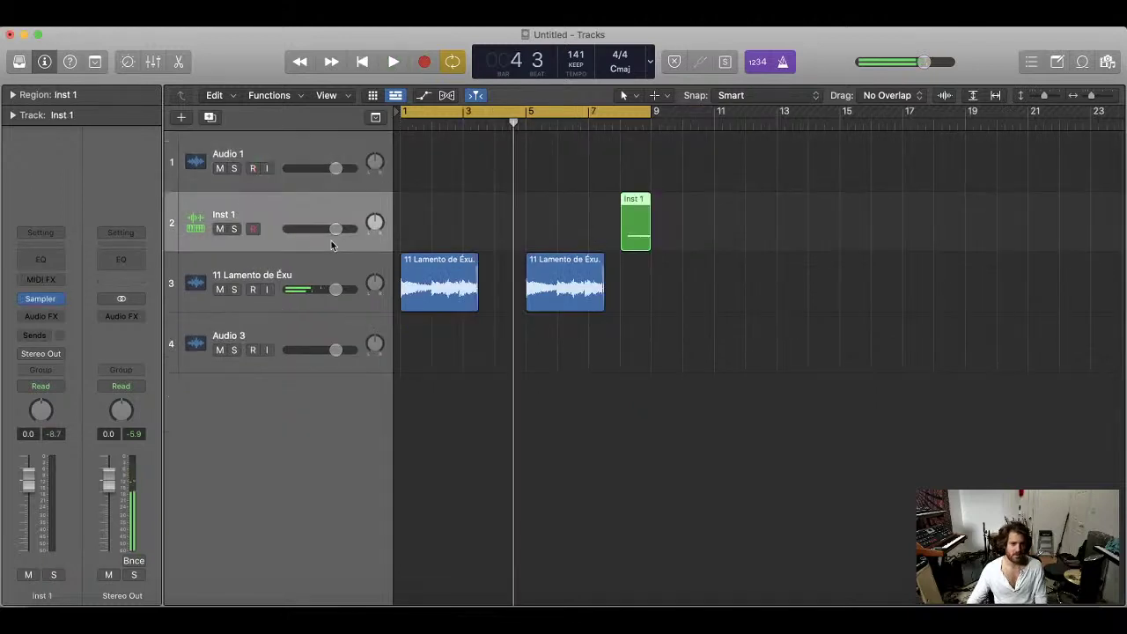
pyautogui.doubleClick(222, 212)
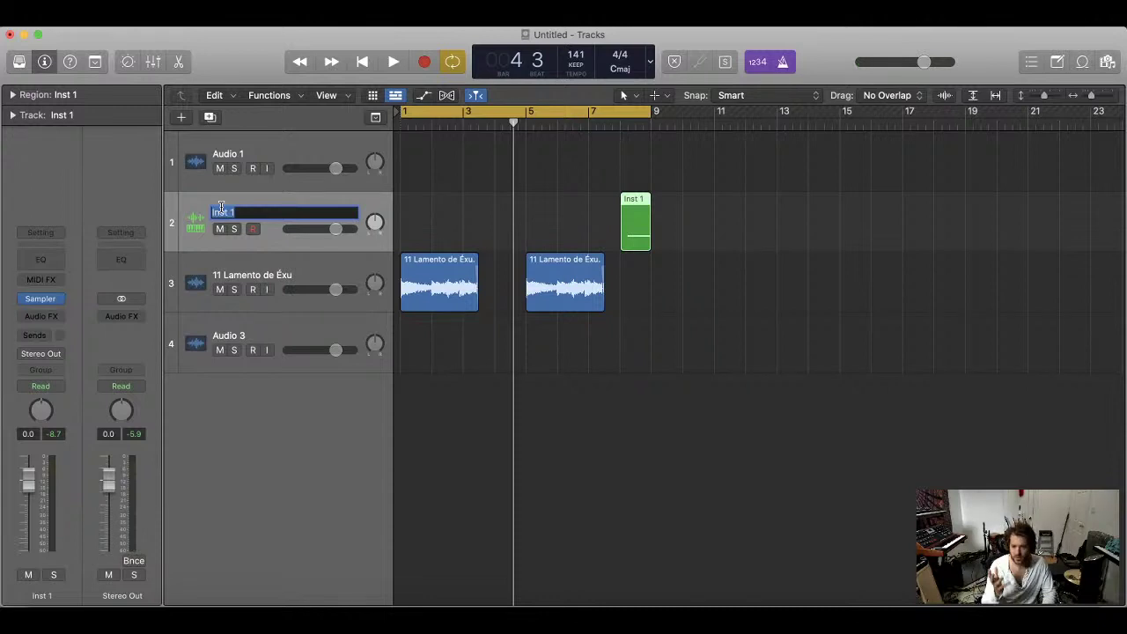
pyautogui.write('Japanese')
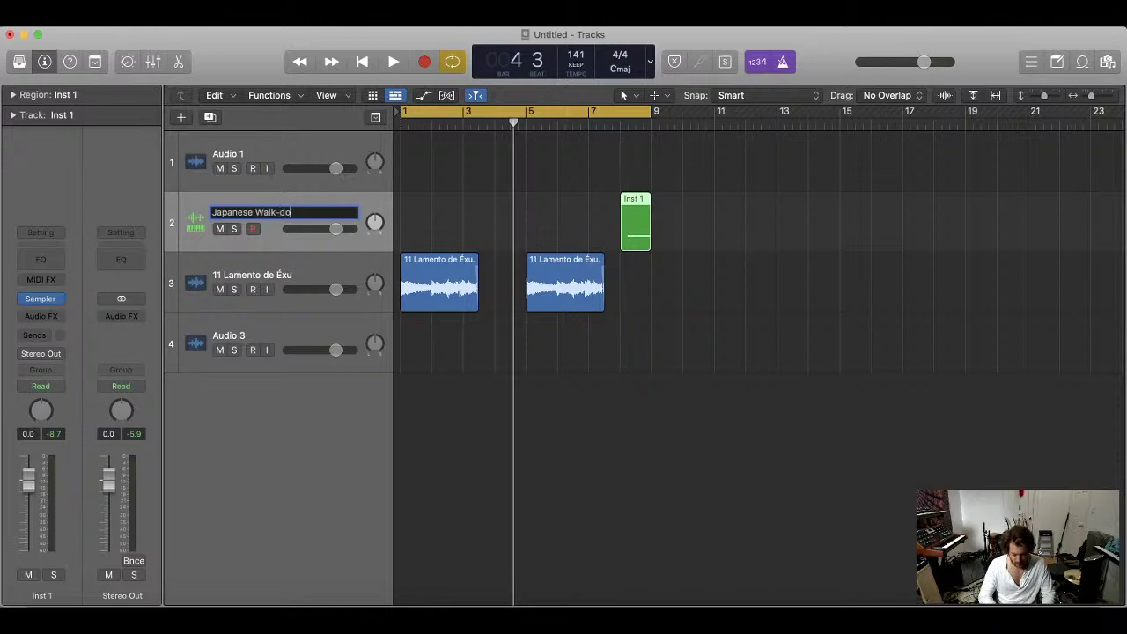
pyautogui.press('Return')
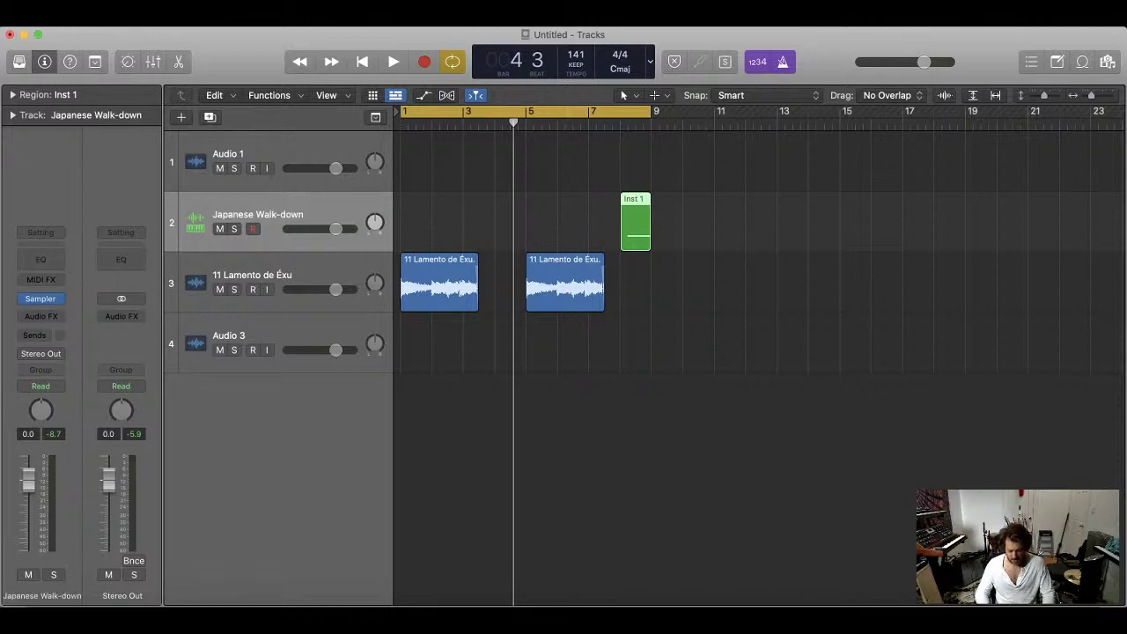
pyautogui.press('Return')
# - Save the project as 343 TV Sample Project 5 in the Music Production folder
pyautogui.press('super+s')
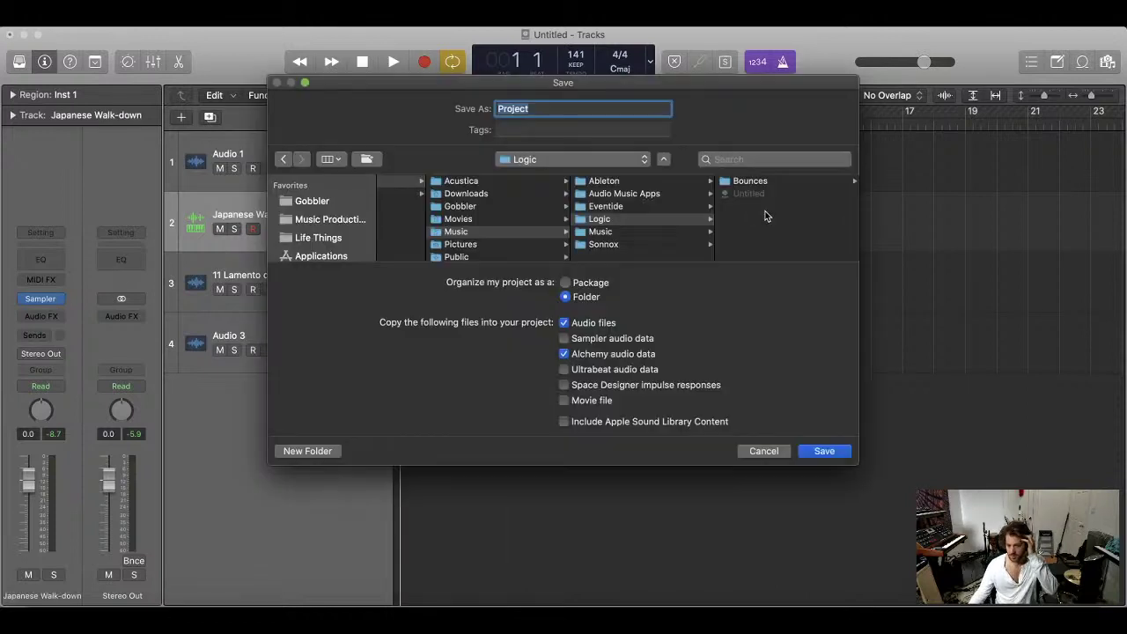
pyautogui.write('343 TV Sample')
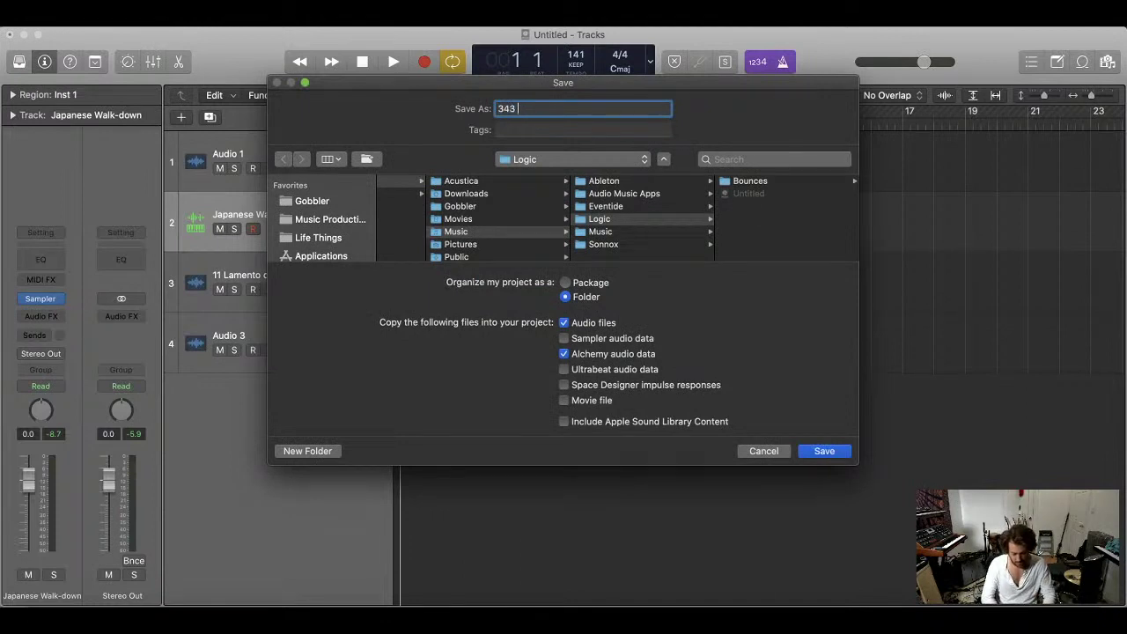
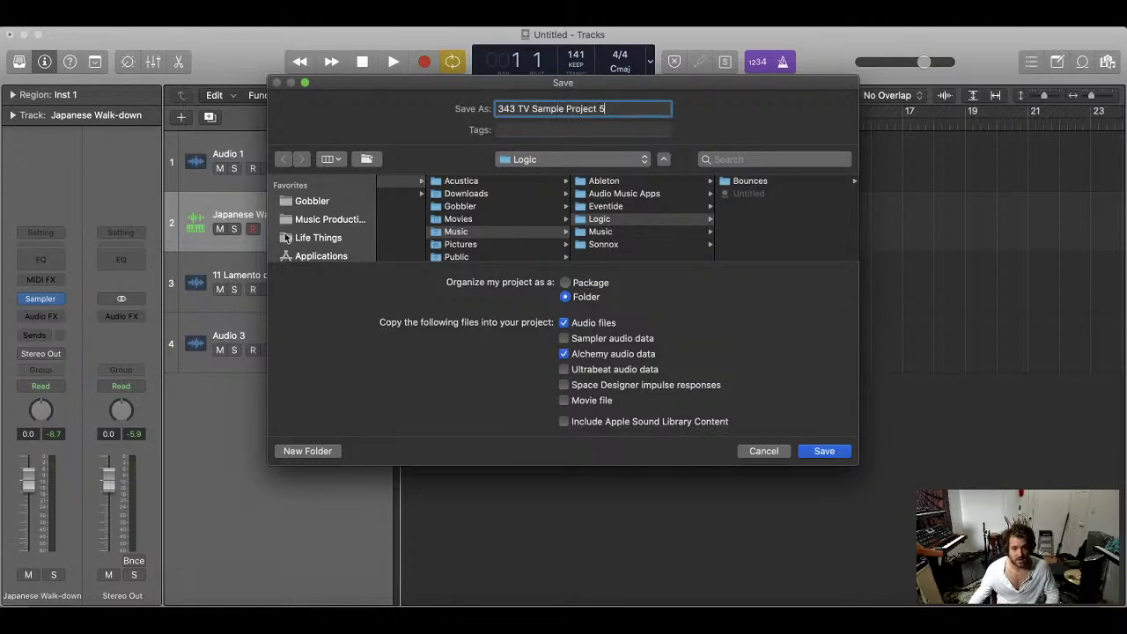
pyautogui.click(317, 219)
pyautogui.scroll(-2, 452, 236)
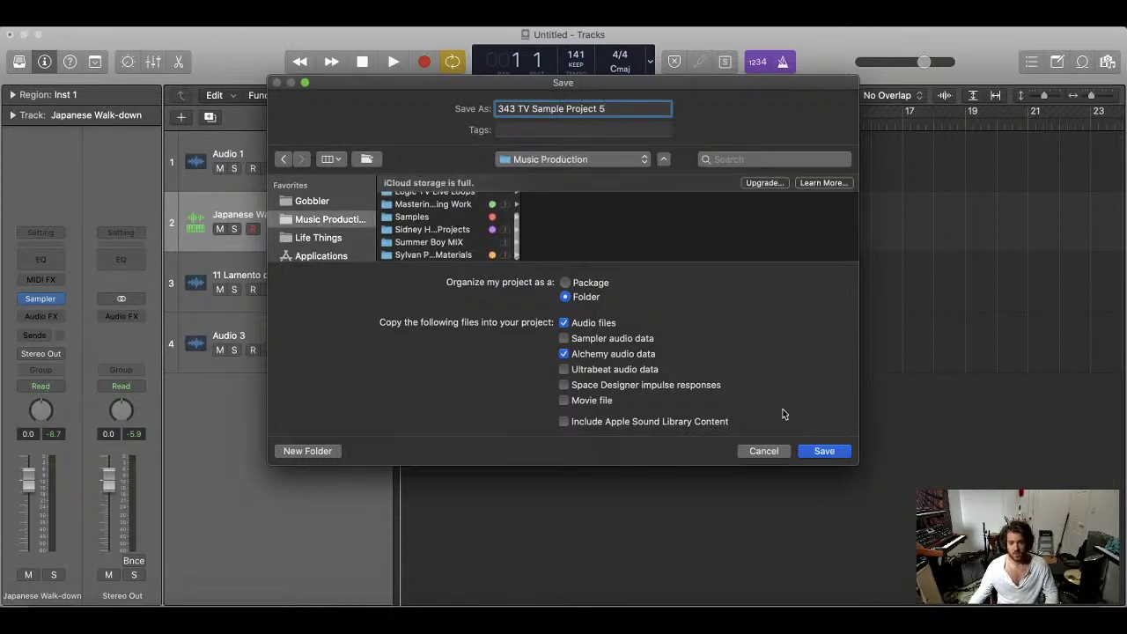
pyautogui.click(821, 450)
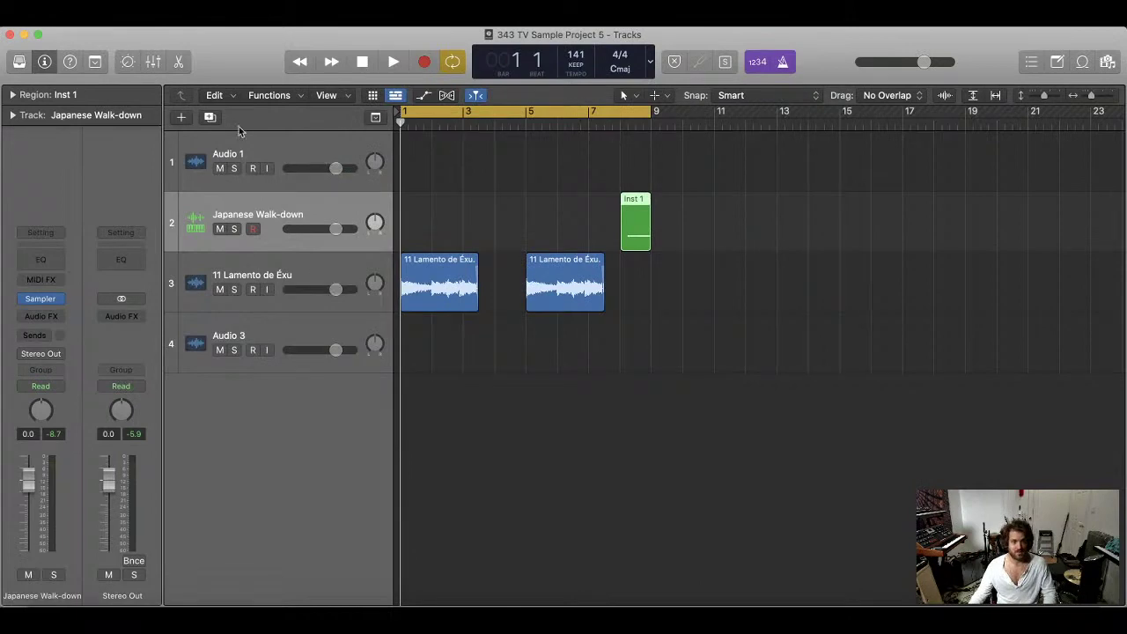
# - Select the Audio 1 track, then switch to Finder and open Music Production > Samples > 200 Drum Machines > Roland Tr-808
pyautogui.click(239, 148)
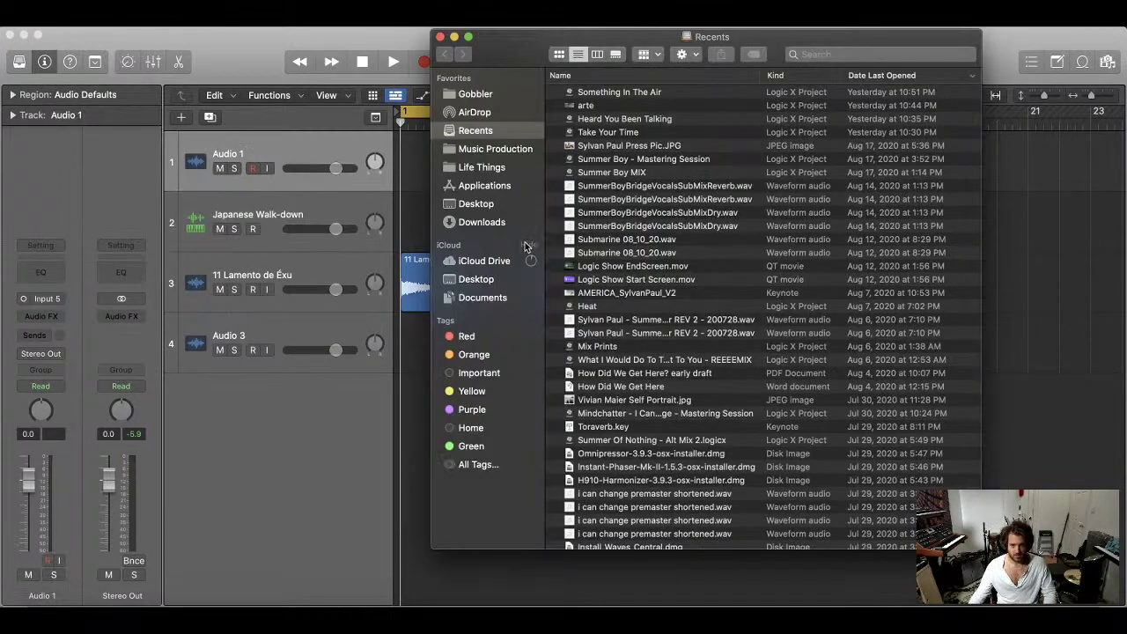
pyautogui.moveTo(513, 32); pyautogui.dragTo(440, 42)
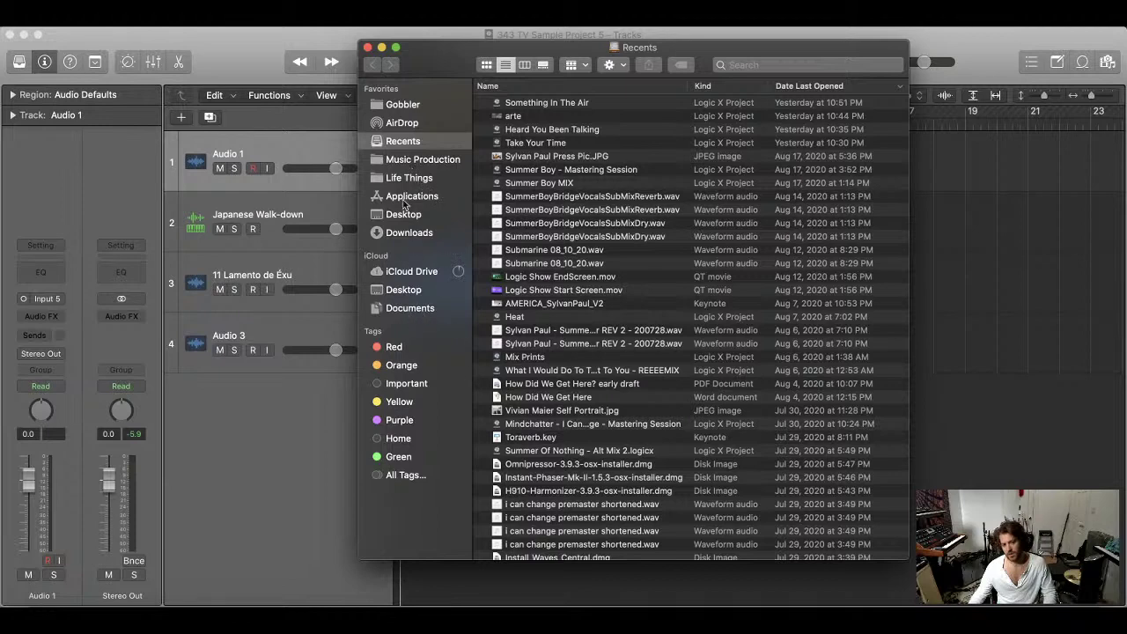
pyautogui.click(426, 159)
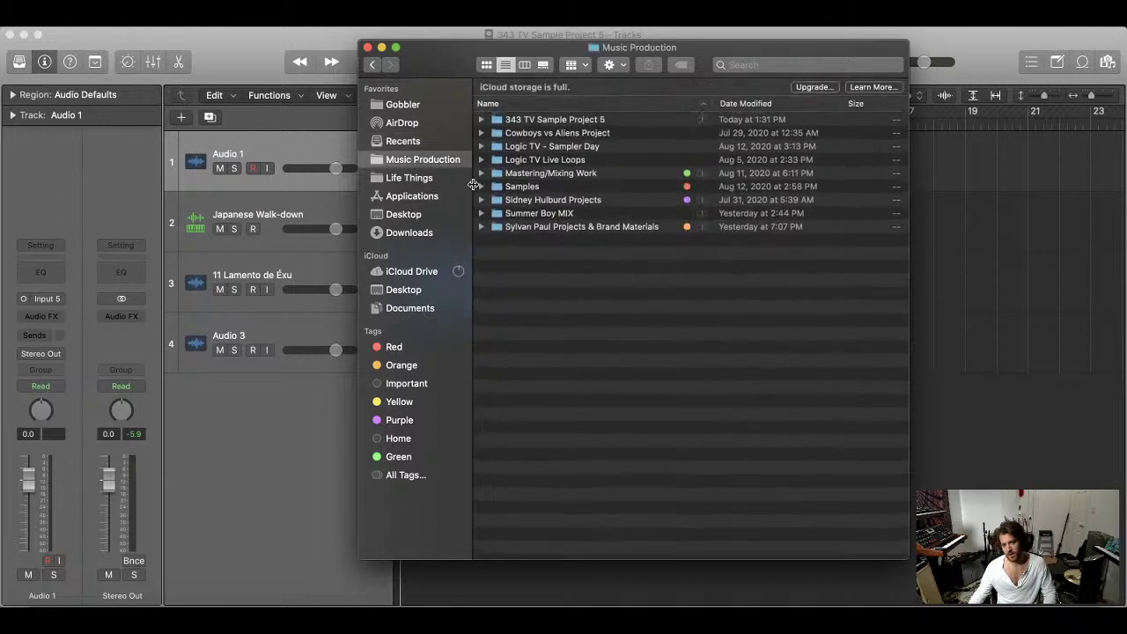
pyautogui.doubleClick(540, 187)
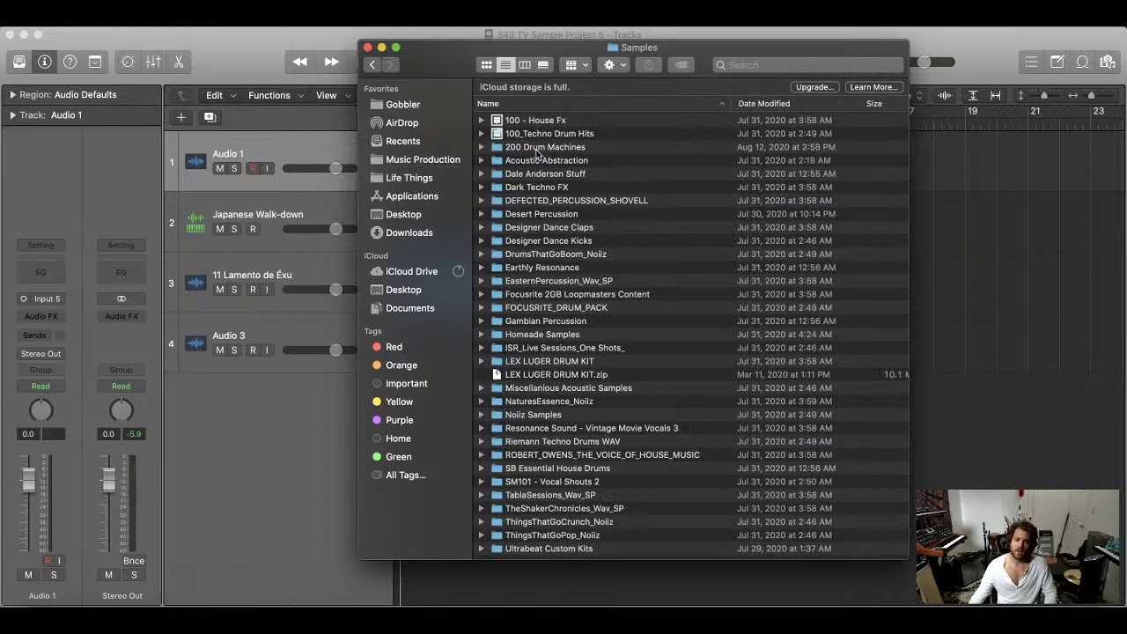
pyautogui.doubleClick(541, 147)
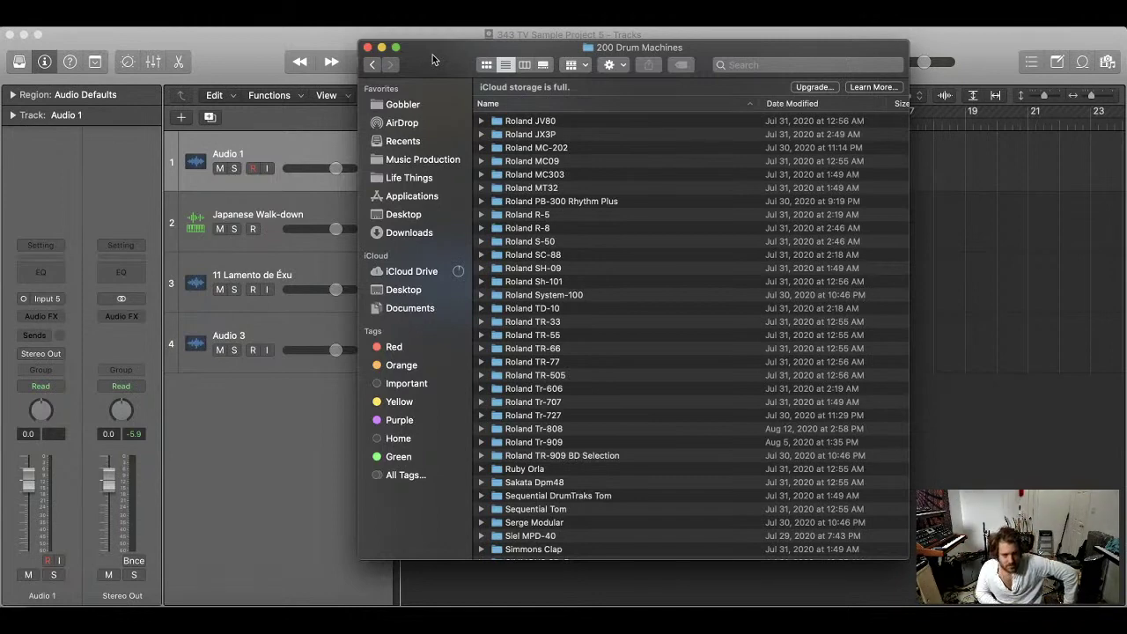
pyautogui.doubleClick(564, 428)
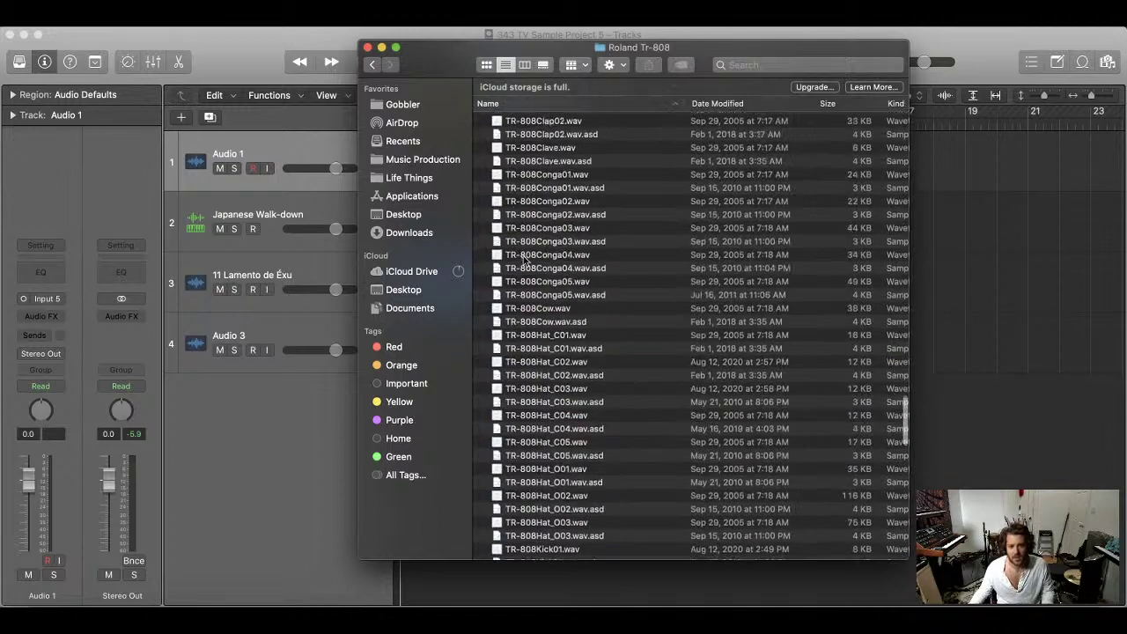
# - Find TR-808Kick01.wav among the Roland Tr-808 samples and preview its sound
pyautogui.scroll(5, 524, 258)
pyautogui.scroll(5, 620, 258)
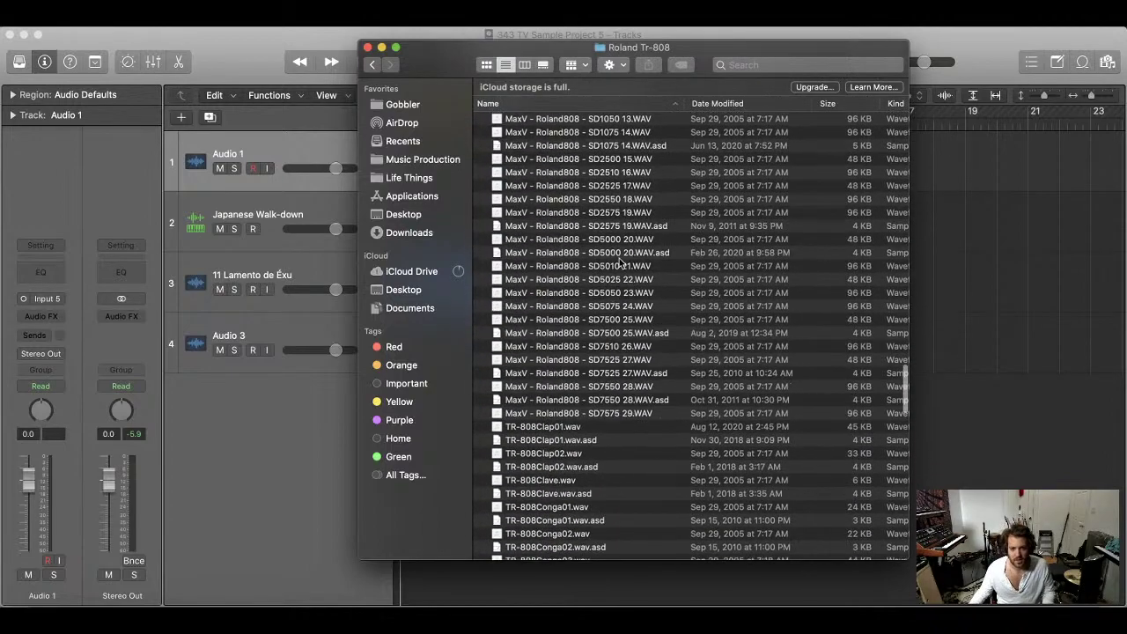
pyautogui.scroll(-10, 620, 258)
pyautogui.scroll(-7, 619, 258)
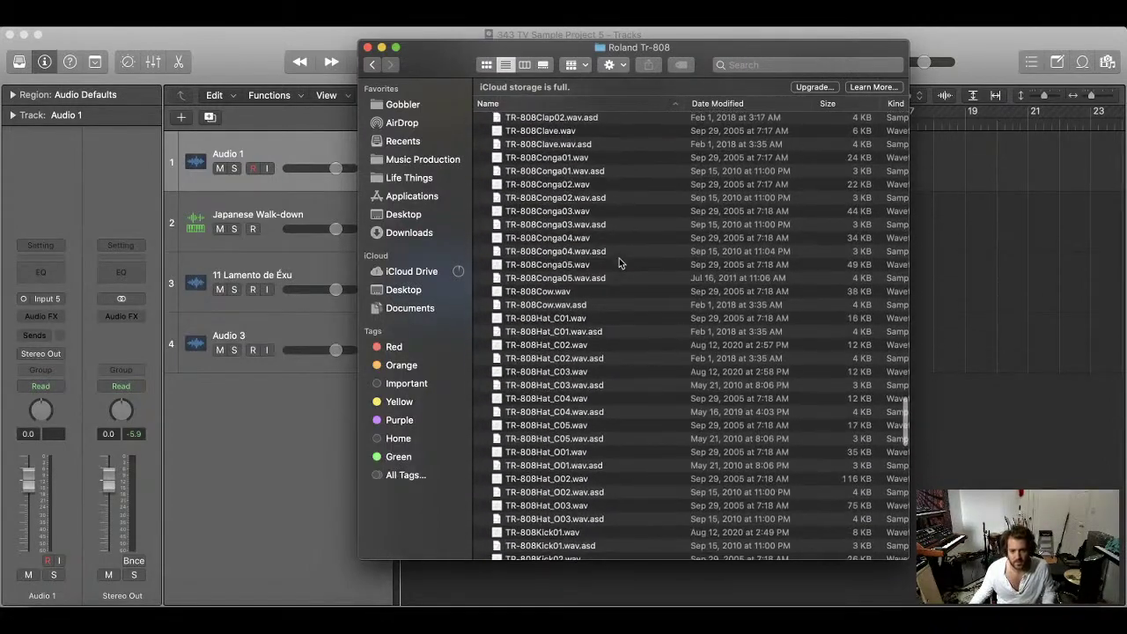
pyautogui.click(633, 409)
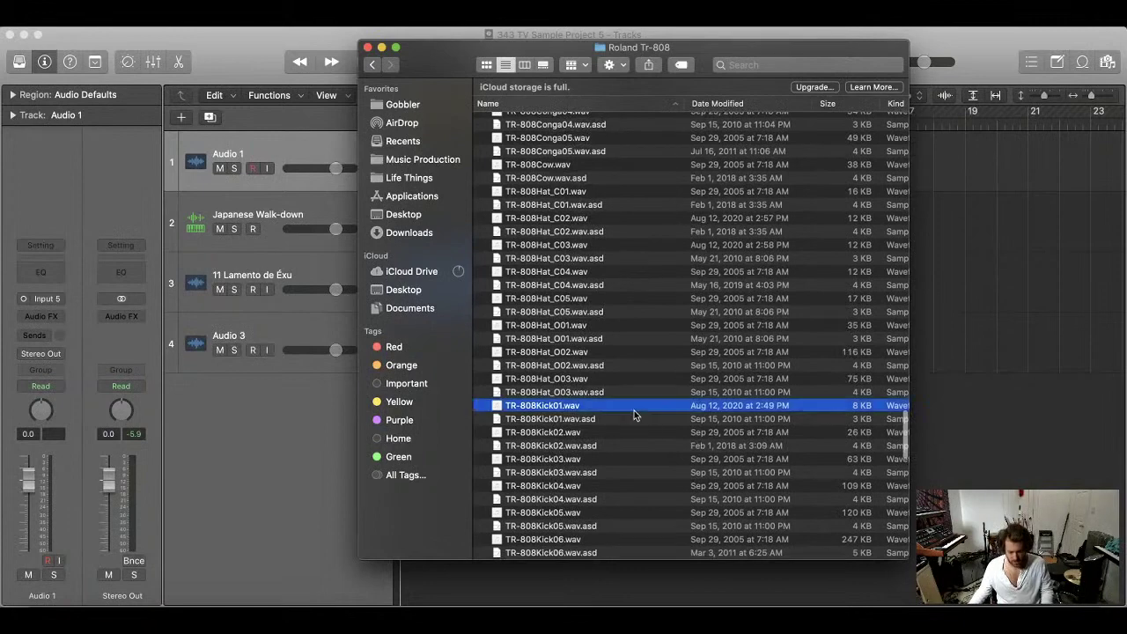
pyautogui.press('space')
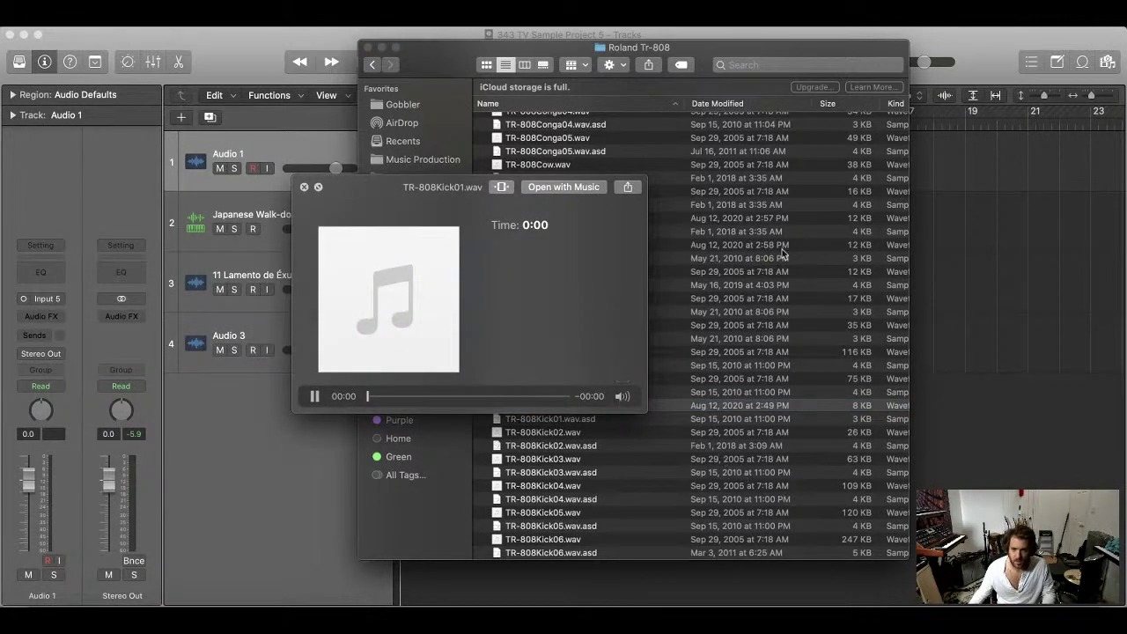
pyautogui.press('space')
# - Set the system sound output to Universal Audio Thunderbolt and preview TR-808Kick01.wav again
pyautogui.keyDown('alt'); pyautogui.click(969, 27); pyautogui.keyUp('alt')
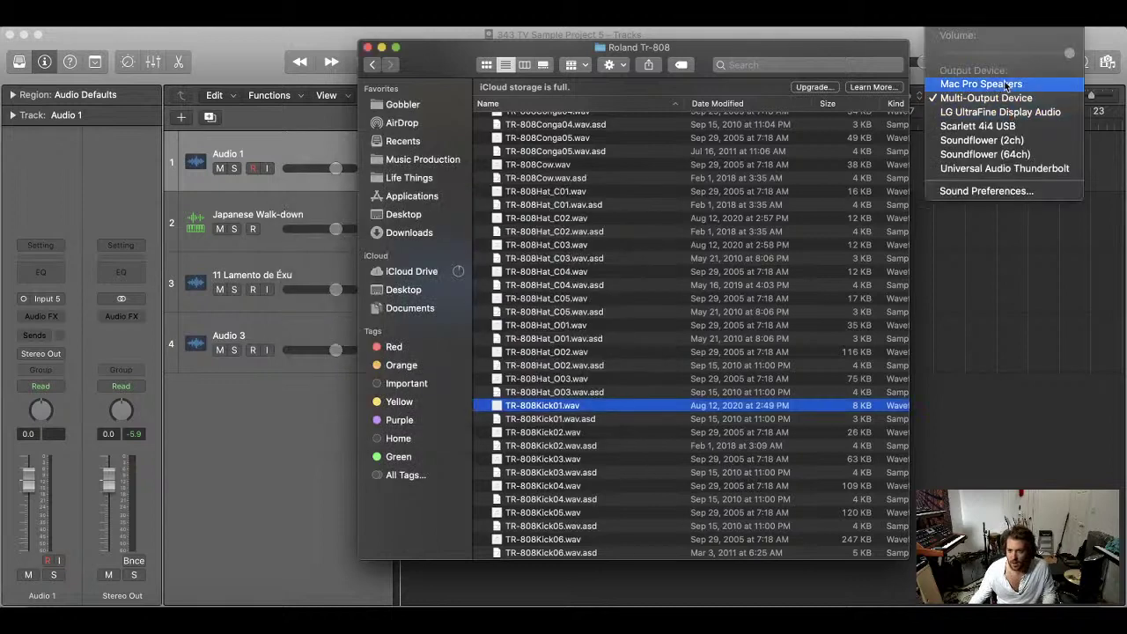
pyautogui.click(1004, 169)
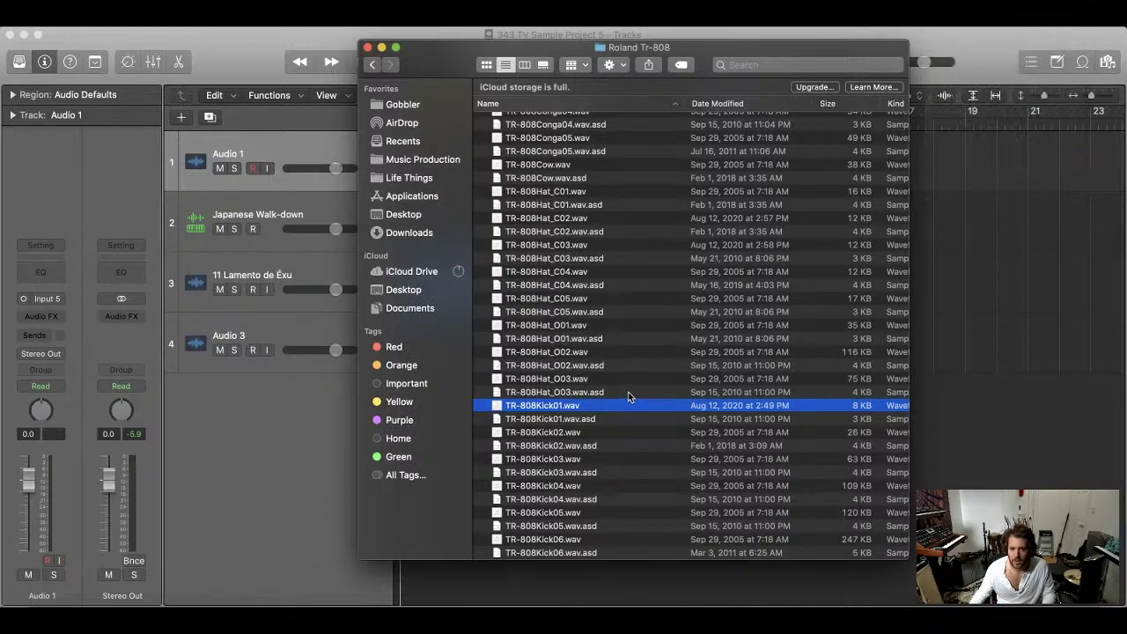
pyautogui.press('space')
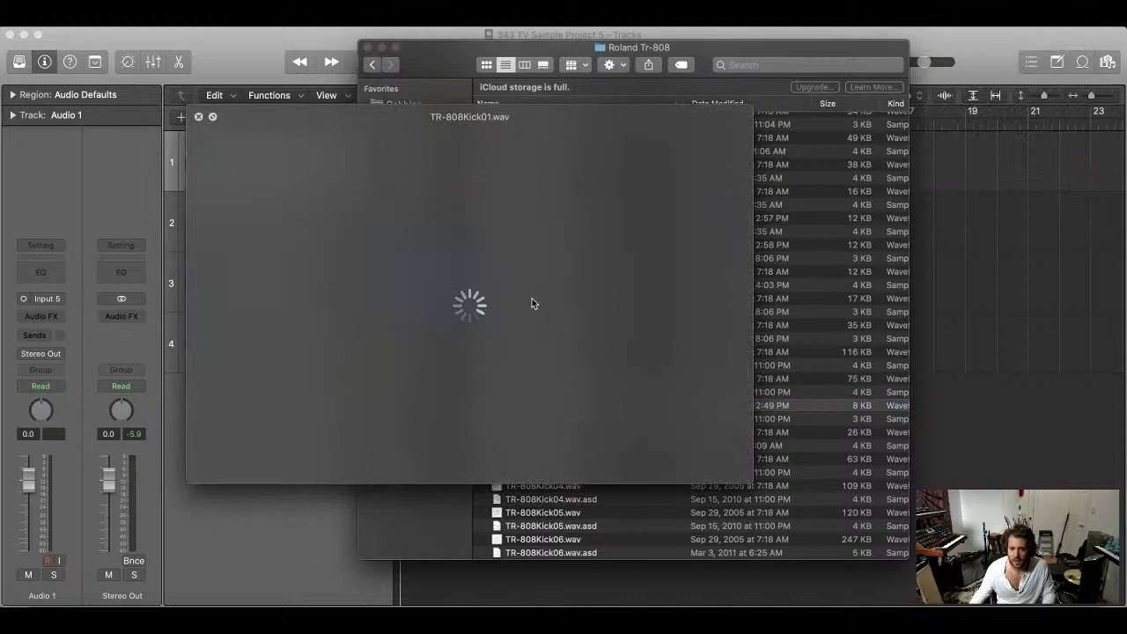
pyautogui.click(198, 116)
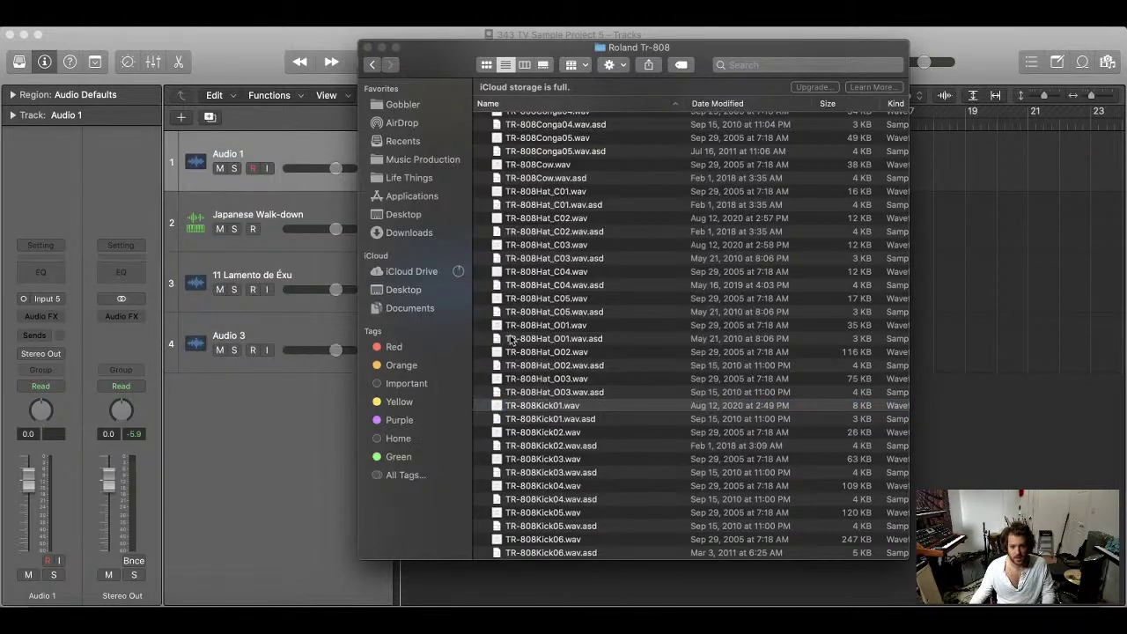
# - Preview the TR-808 kick samples from TR-808Kick02.wav to TR-808Kick09.wav, keep TR-808Kick09.wav selected and close the preview
pyautogui.click(640, 431)
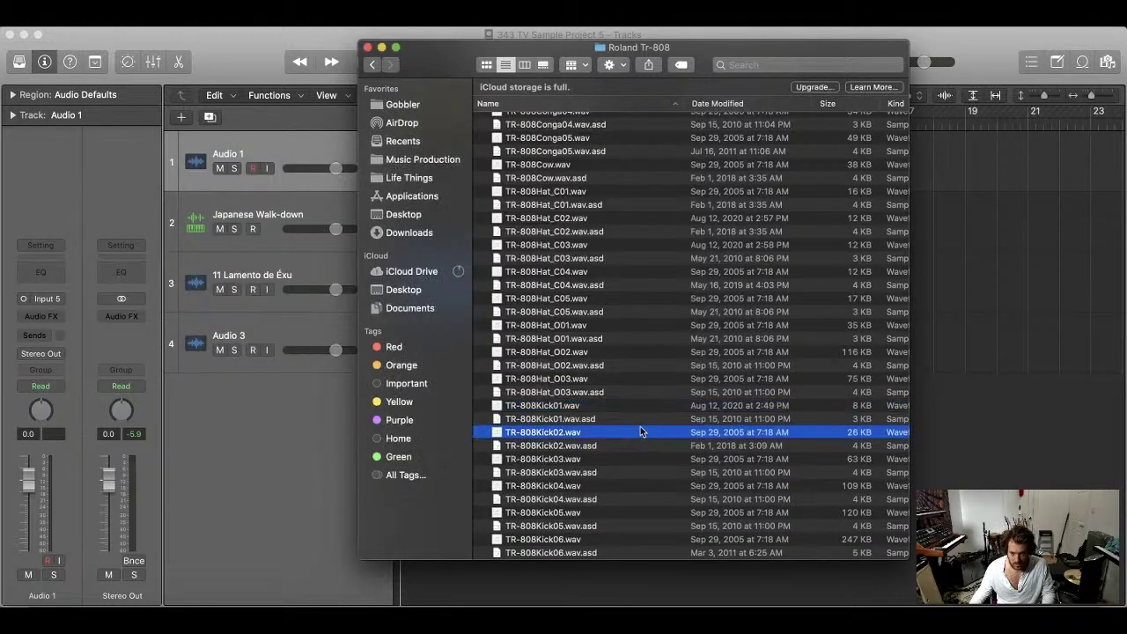
pyautogui.press('space')
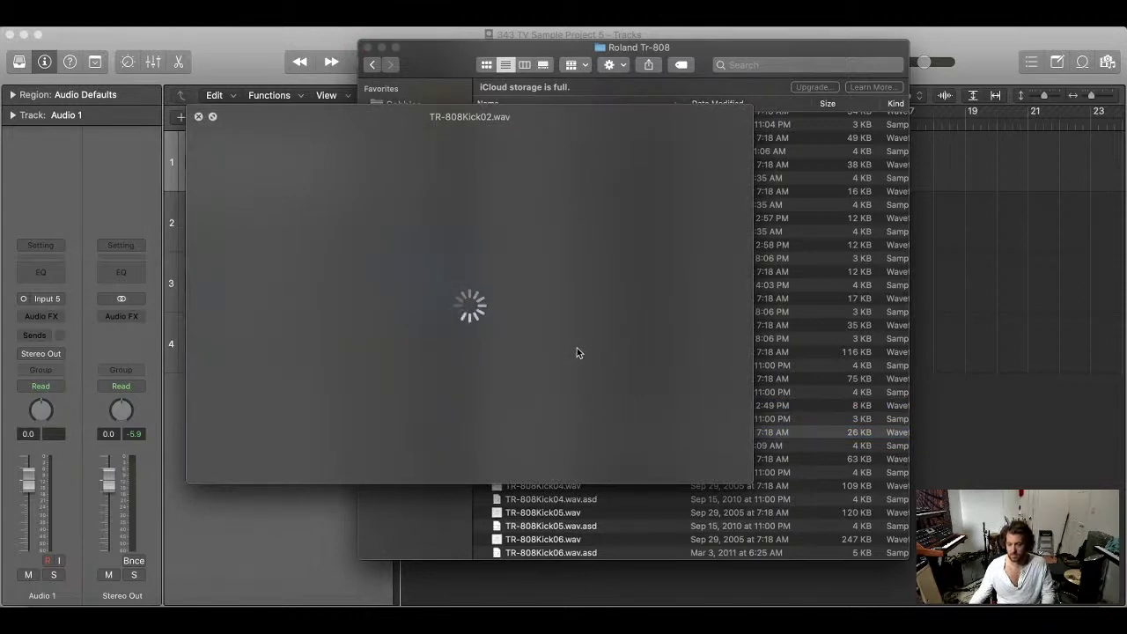
pyautogui.press('Up')
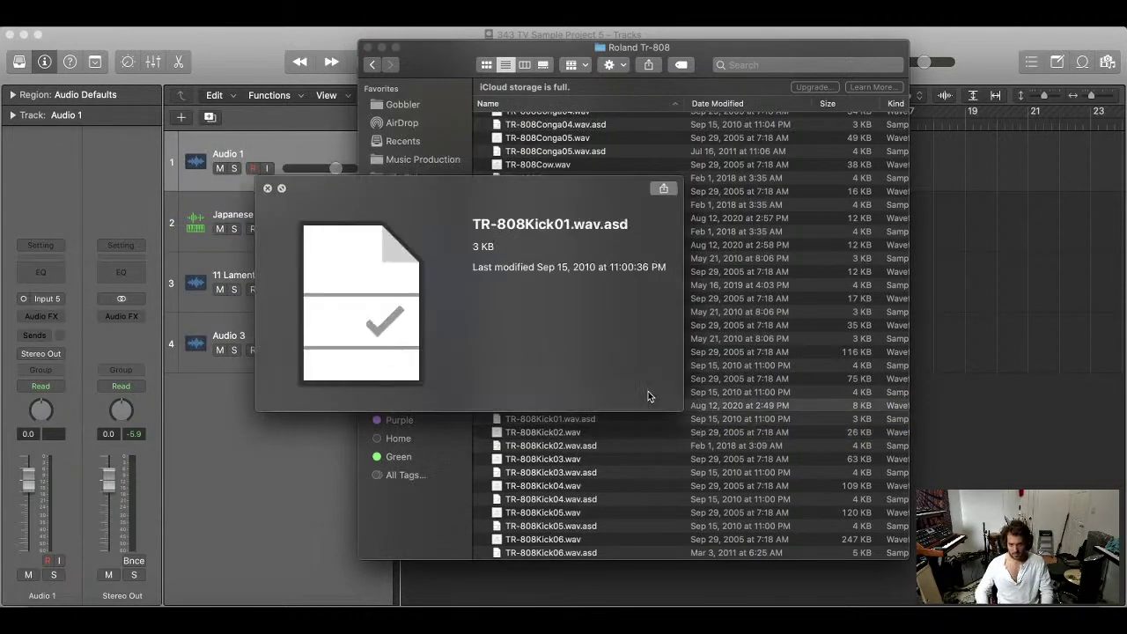
pyautogui.press('Down')
pyautogui.press('Down')
pyautogui.press('Down')
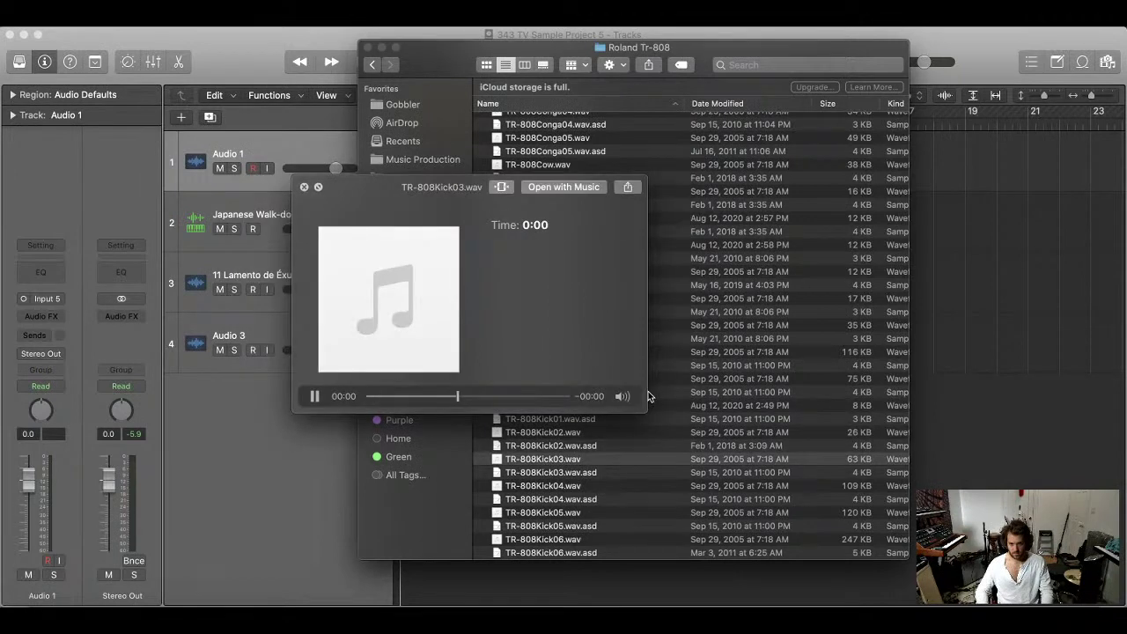
pyautogui.press('Down')
pyautogui.press('Down')
pyautogui.press('Down')
pyautogui.press('Down')
pyautogui.press('Down')
pyautogui.press('Down')
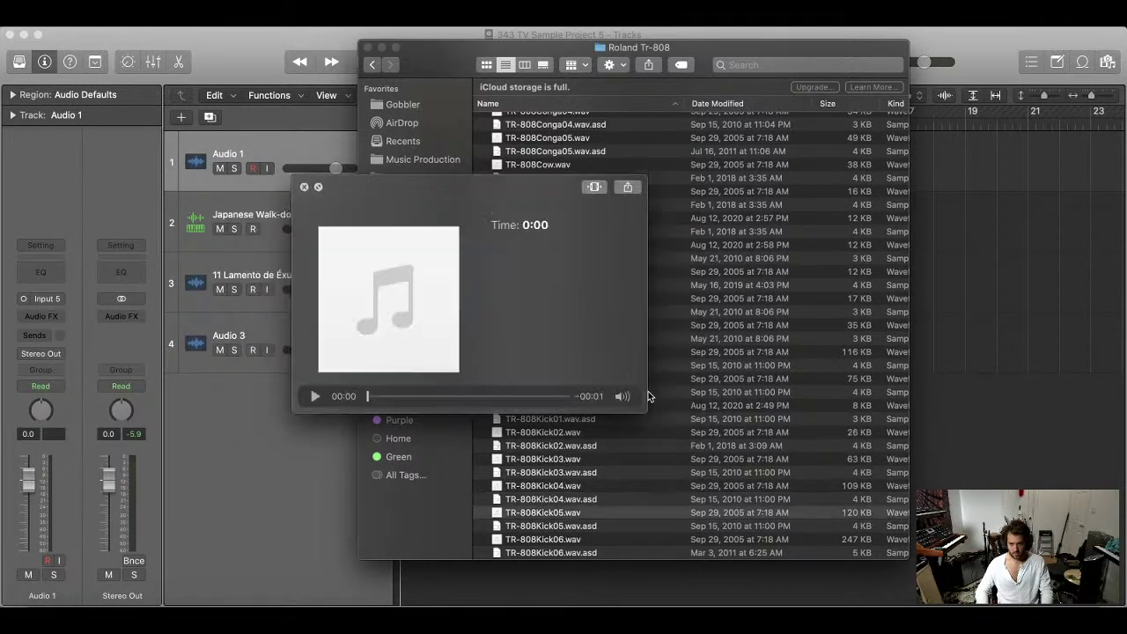
pyautogui.press('Down')
pyautogui.press('Down')
pyautogui.press('Down')
pyautogui.press('Down')
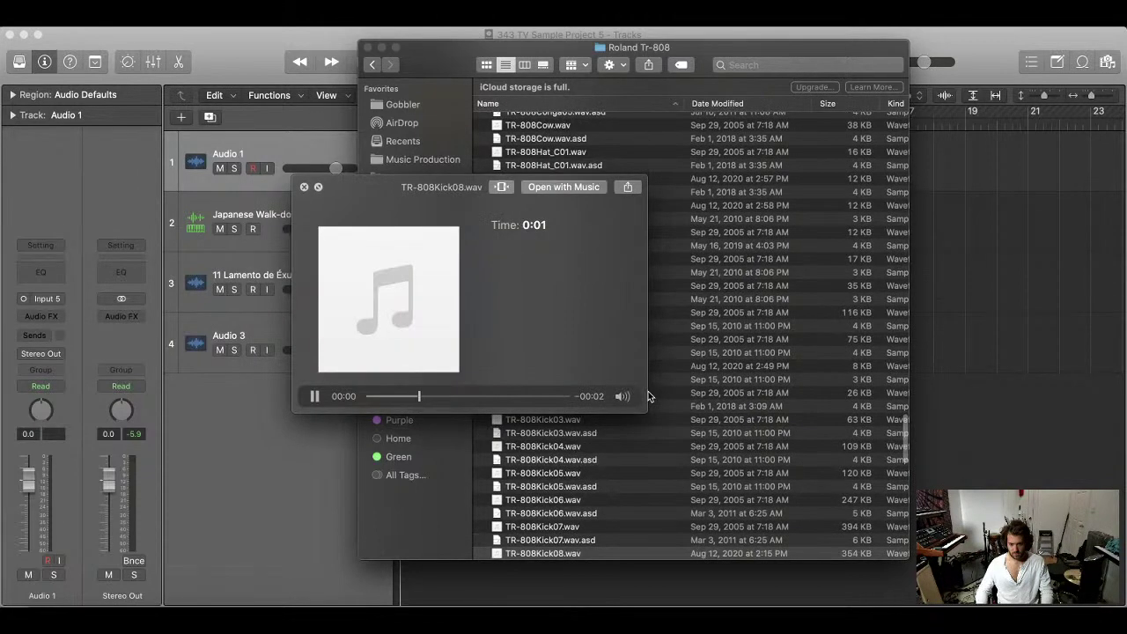
pyautogui.scroll(-3, 674, 443)
pyautogui.press('Down')
pyautogui.press('Down')
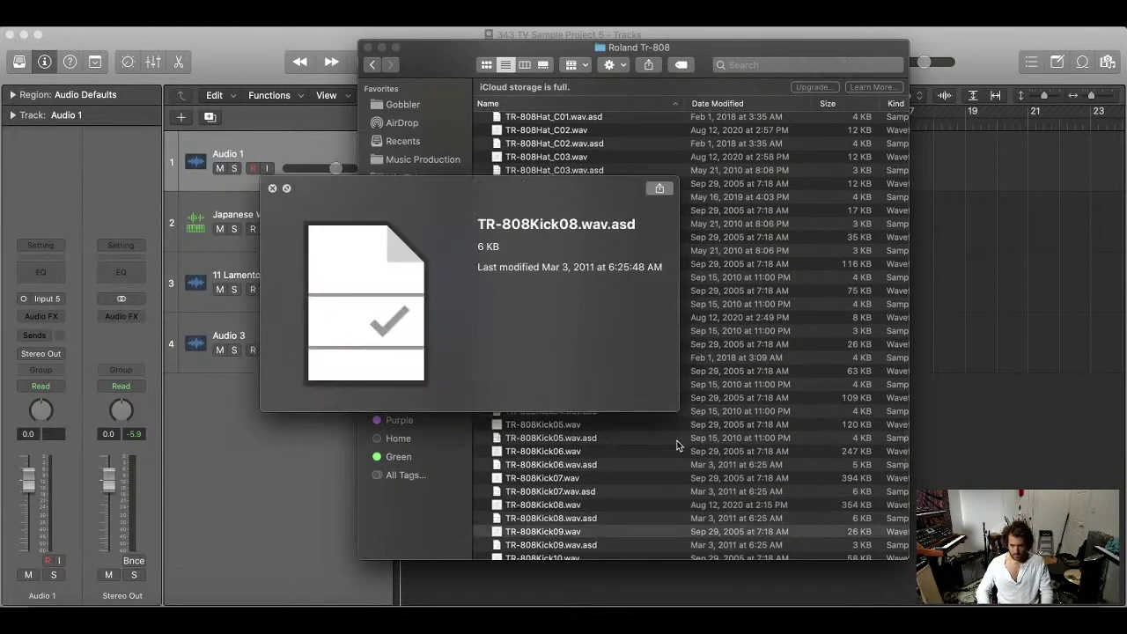
pyautogui.press('space')
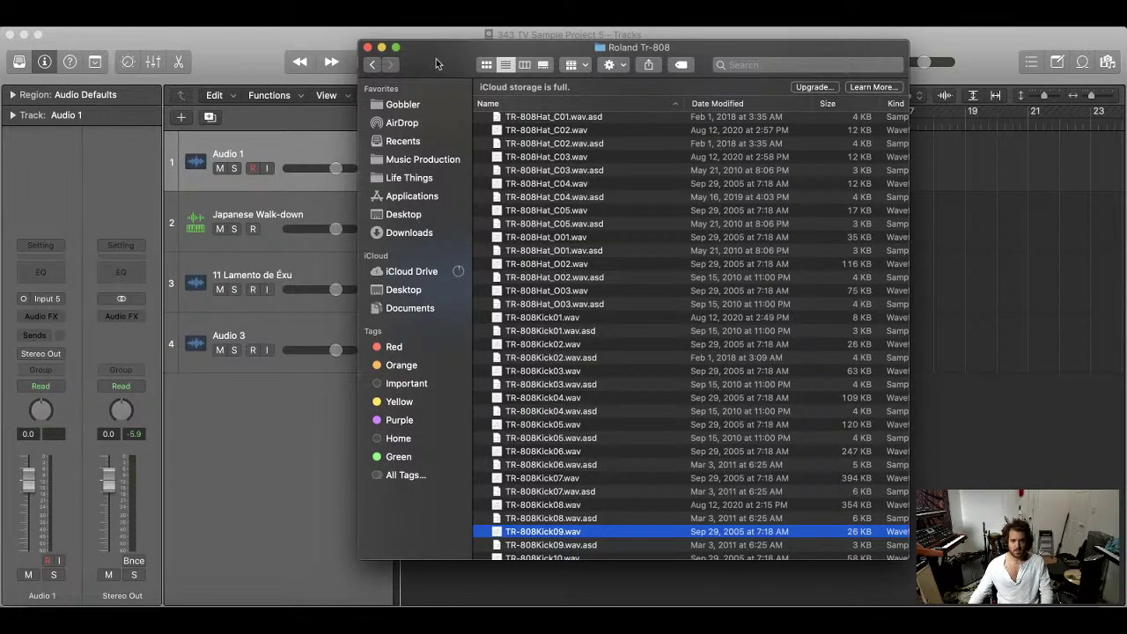
# - Move the Finder window aside and place TR-808Kick09.wav on the Audio 1 track at the start of bar 1
pyautogui.moveTo(436, 59); pyautogui.dragTo(719, 45)
pyautogui.moveTo(832, 521); pyautogui.dragTo(414, 159)
pyautogui.scroll(8, 419, 157)
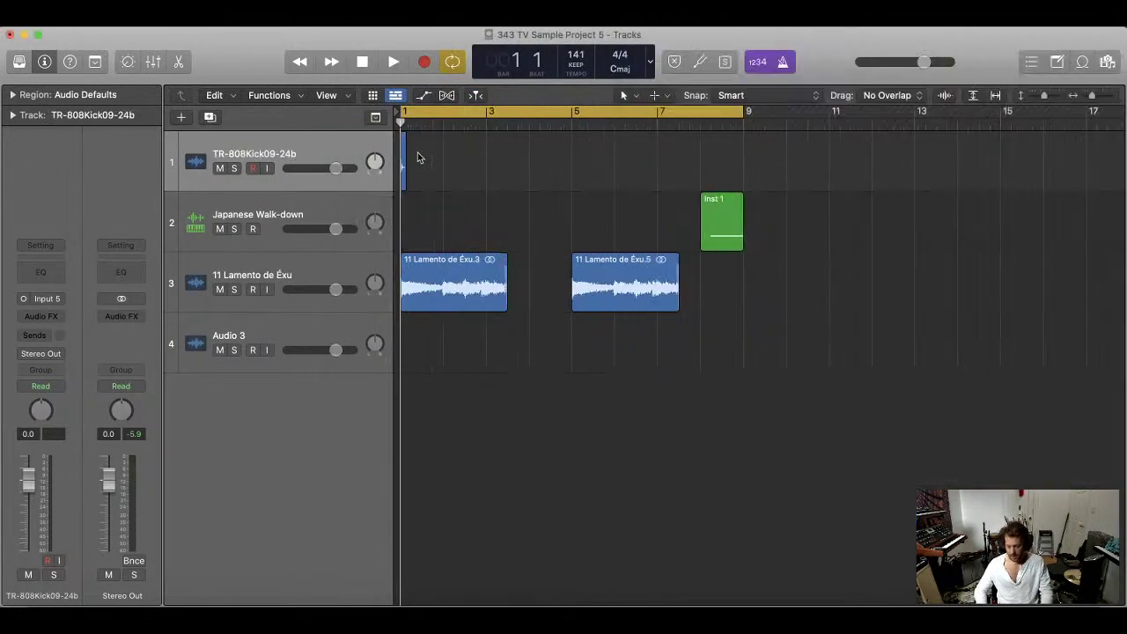
# - Copy the kick region to beats 2, 3 and 4 of bar 1 and to the start of bar 2
pyautogui.scroll(-4, 440, 176)
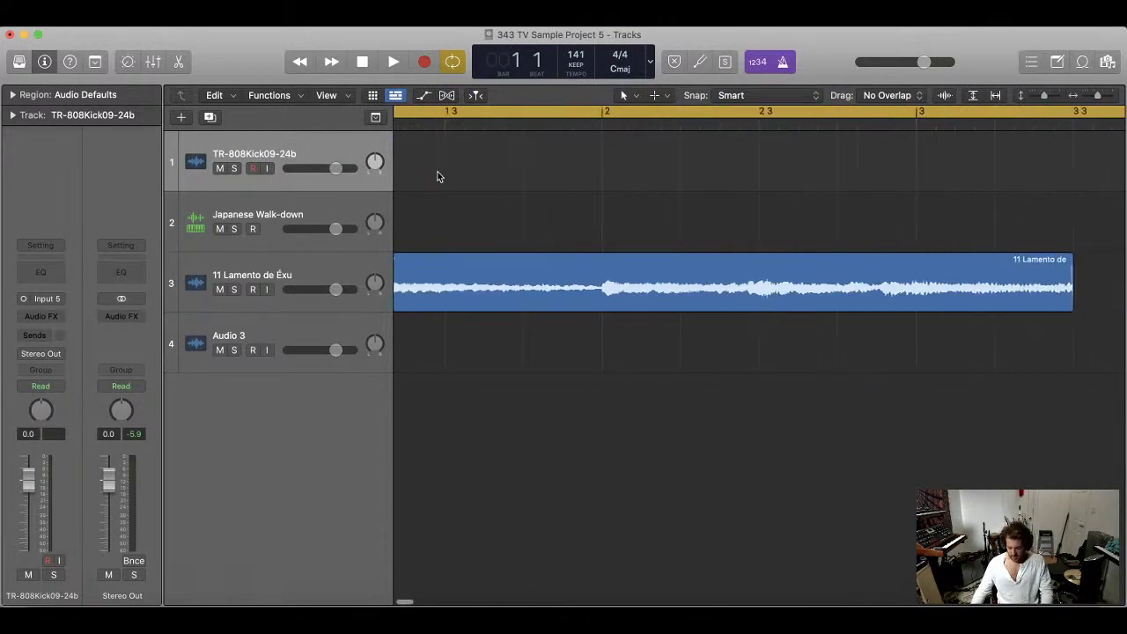
pyautogui.scroll(4, 457, 175)
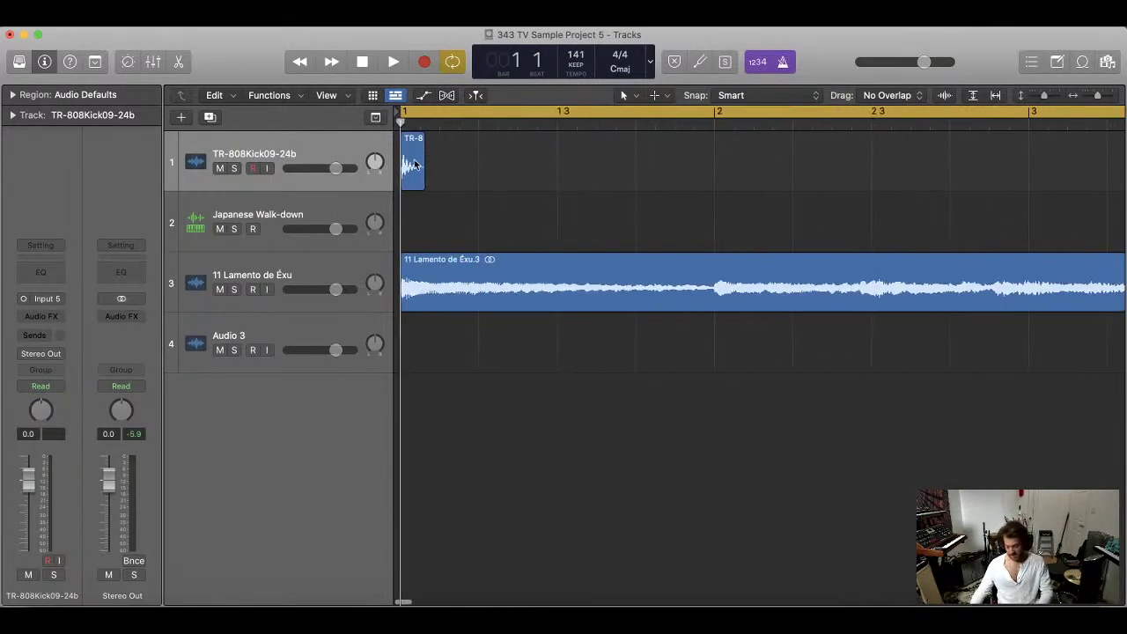
pyautogui.scroll(-3, 419, 163)
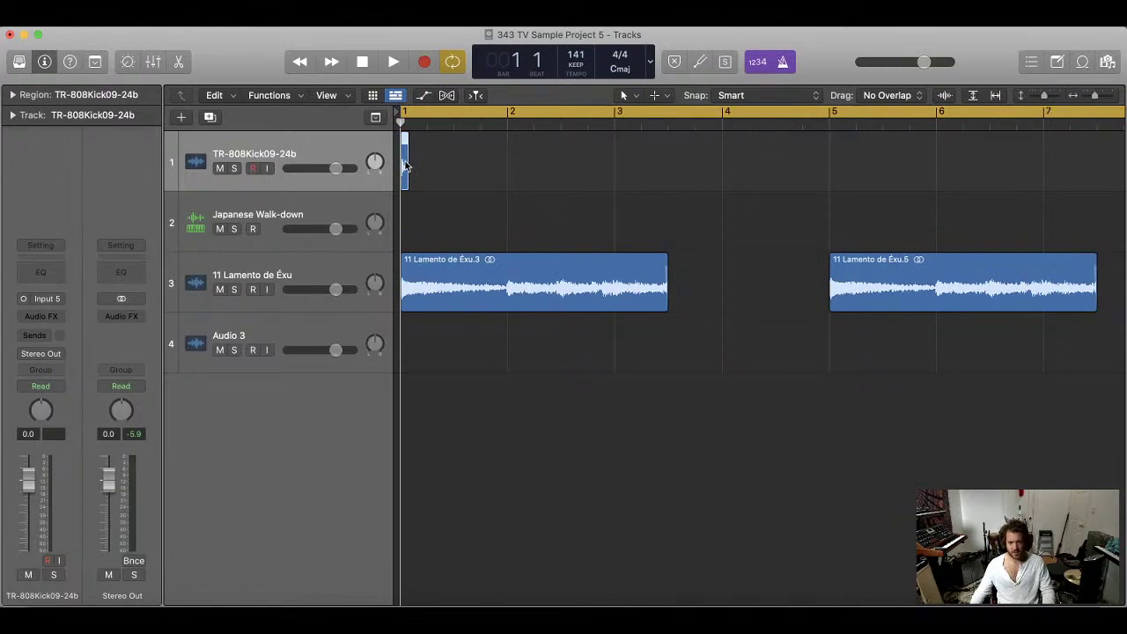
pyautogui.moveTo(405, 165); pyautogui.dragTo(459, 169)
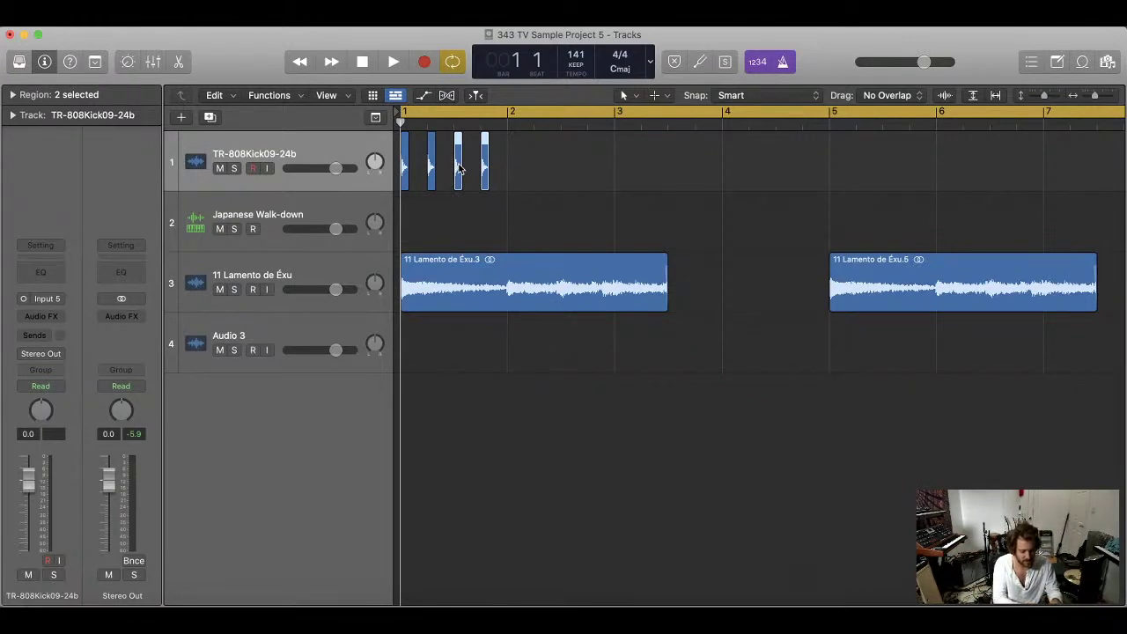
pyautogui.click(484, 167)
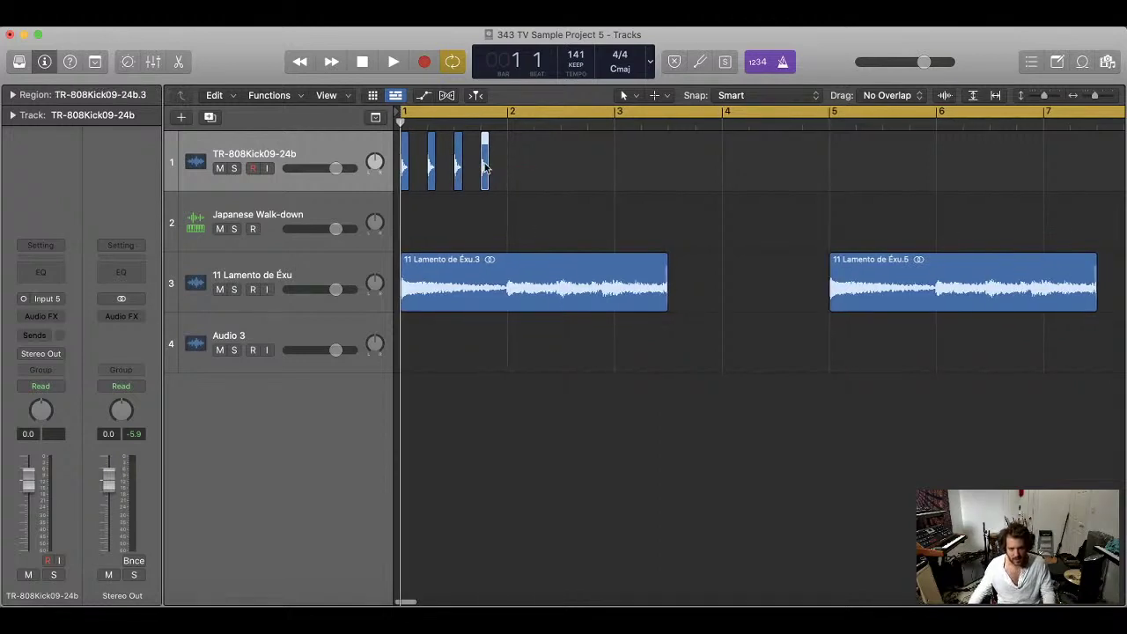
pyautogui.moveTo(484, 167); pyautogui.dragTo(513, 169)
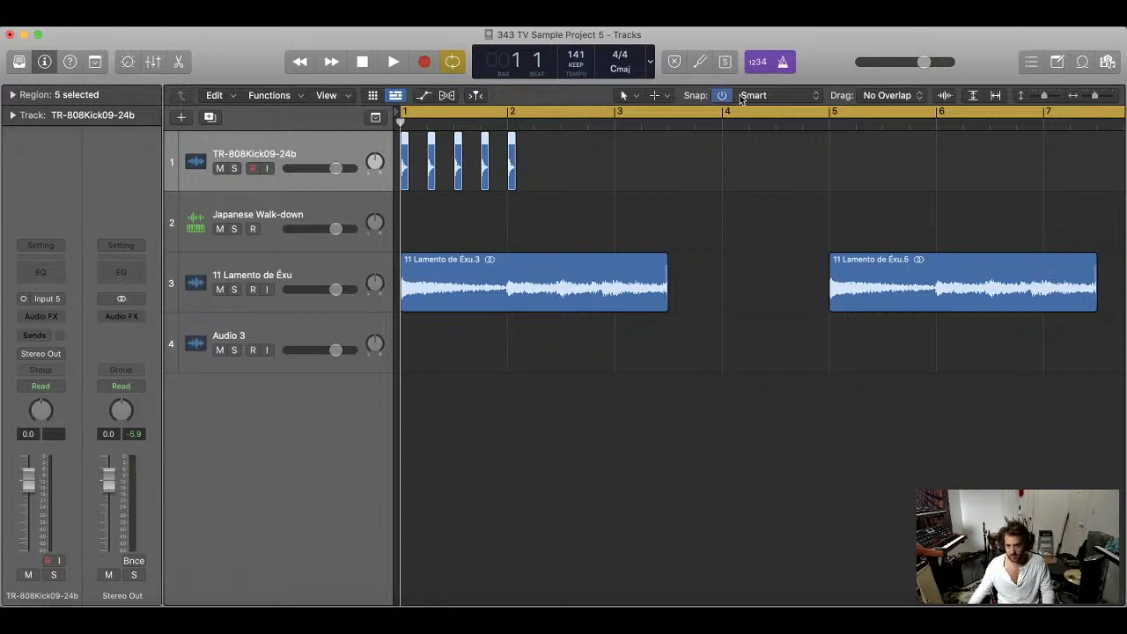
# - Delete the kicks on beats 2 and 4 of bar 1, and copy the bar 2 kick to beat 3 of bar 2
pyautogui.press('space')
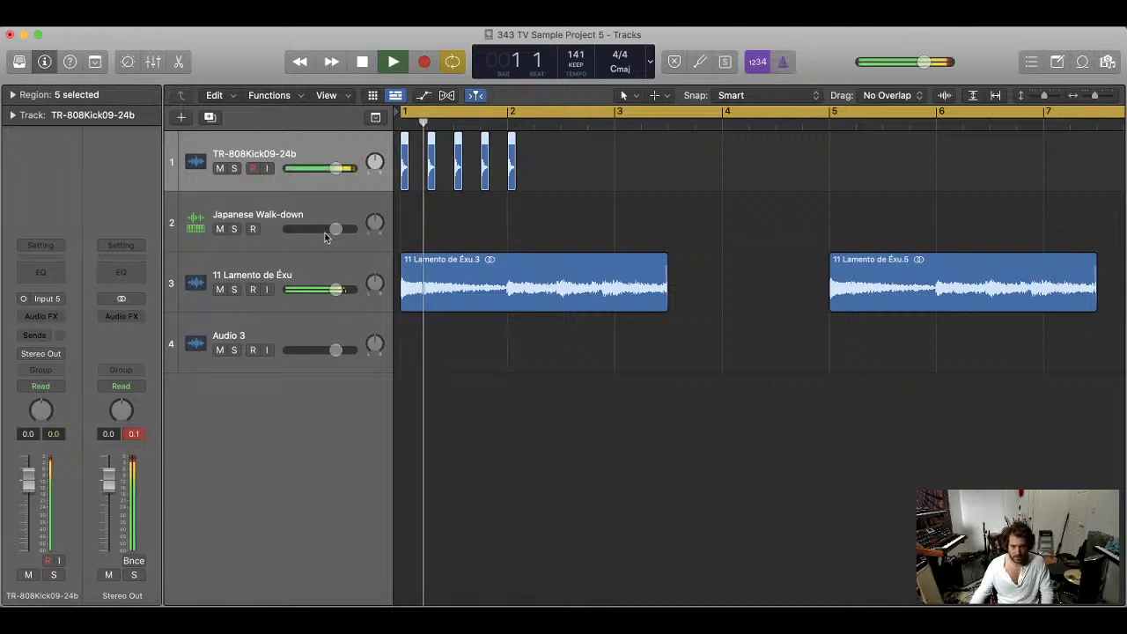
pyautogui.click(482, 198)
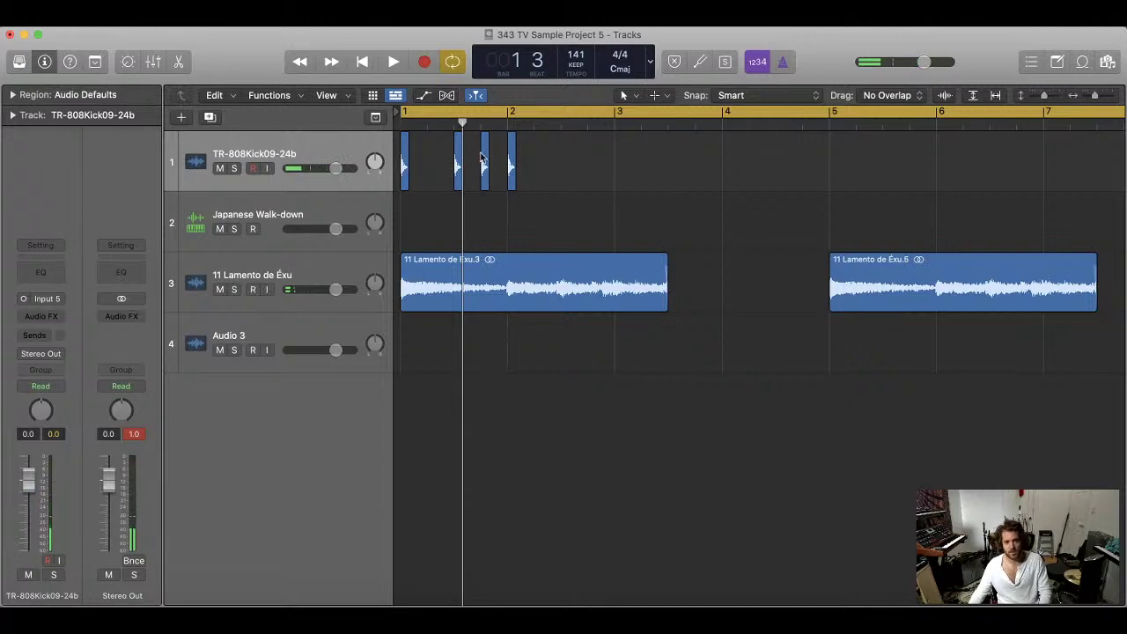
pyautogui.press('Return')
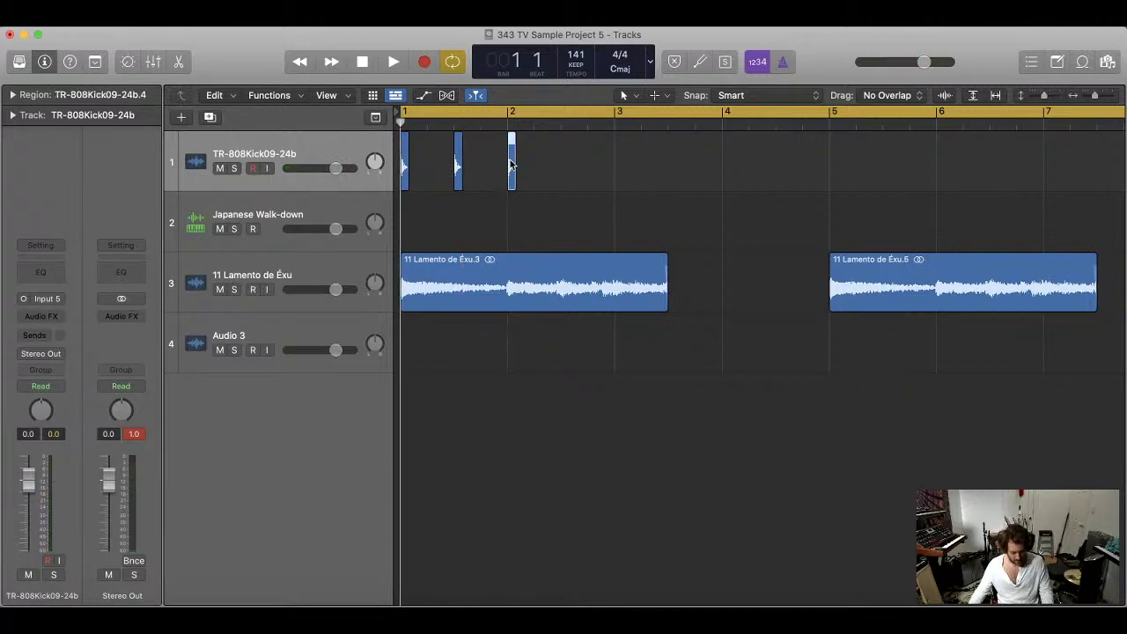
pyautogui.moveTo(511, 163); pyautogui.dragTo(564, 167)
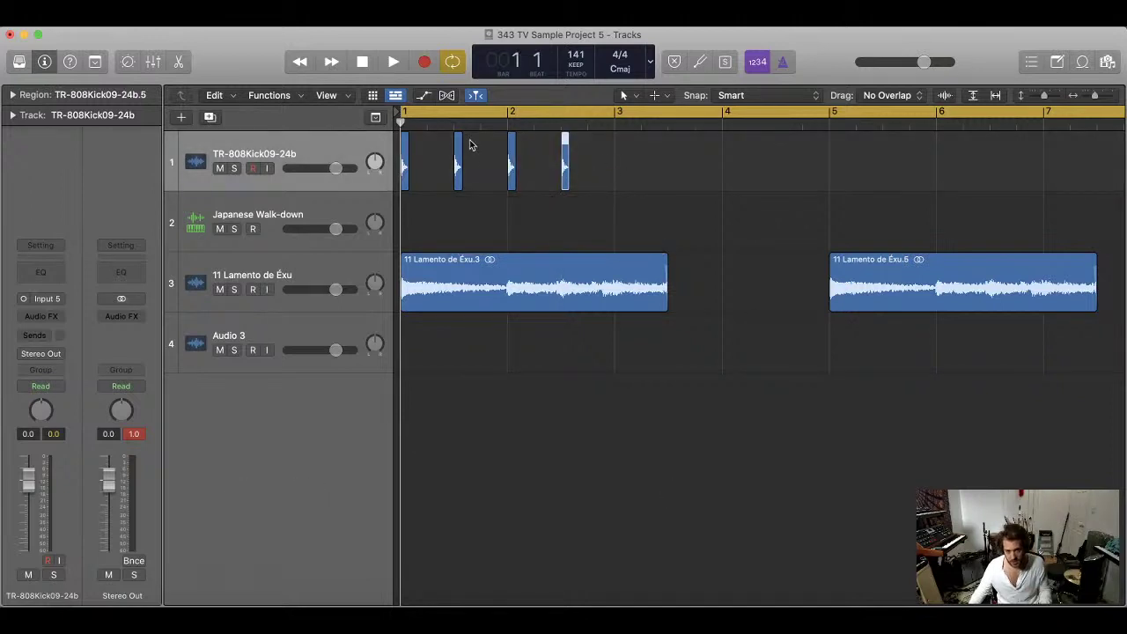
# - Play back the two-bar kick pattern and duplicate it so that kicks fill bars 1 through 8
pyautogui.moveTo(614, 151); pyautogui.dragTo(398, 176)
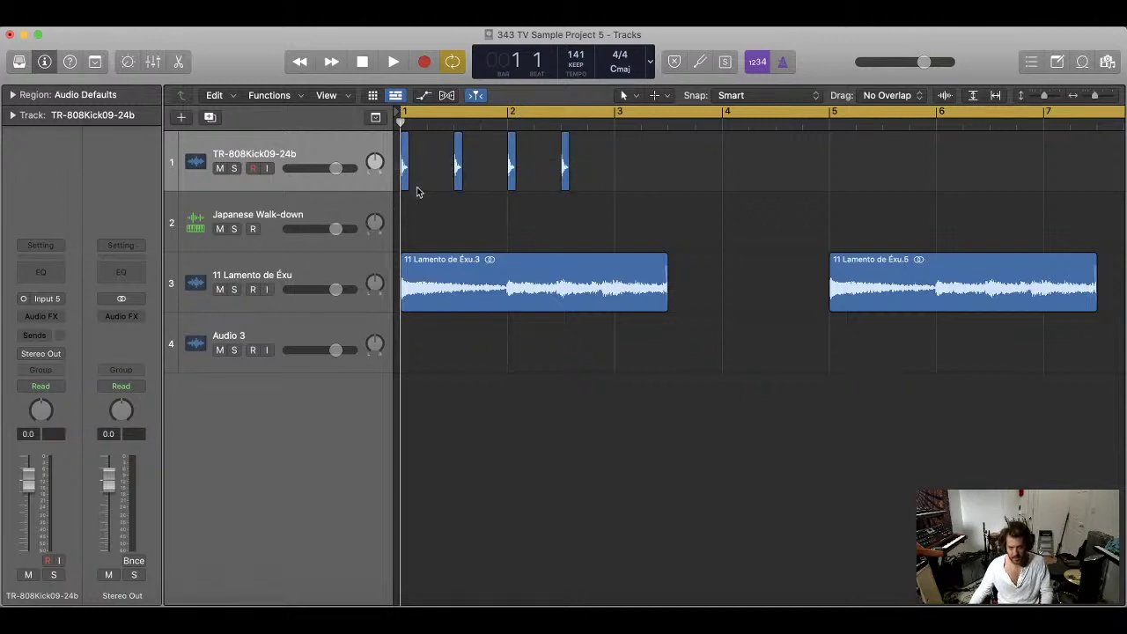
pyautogui.press('space')
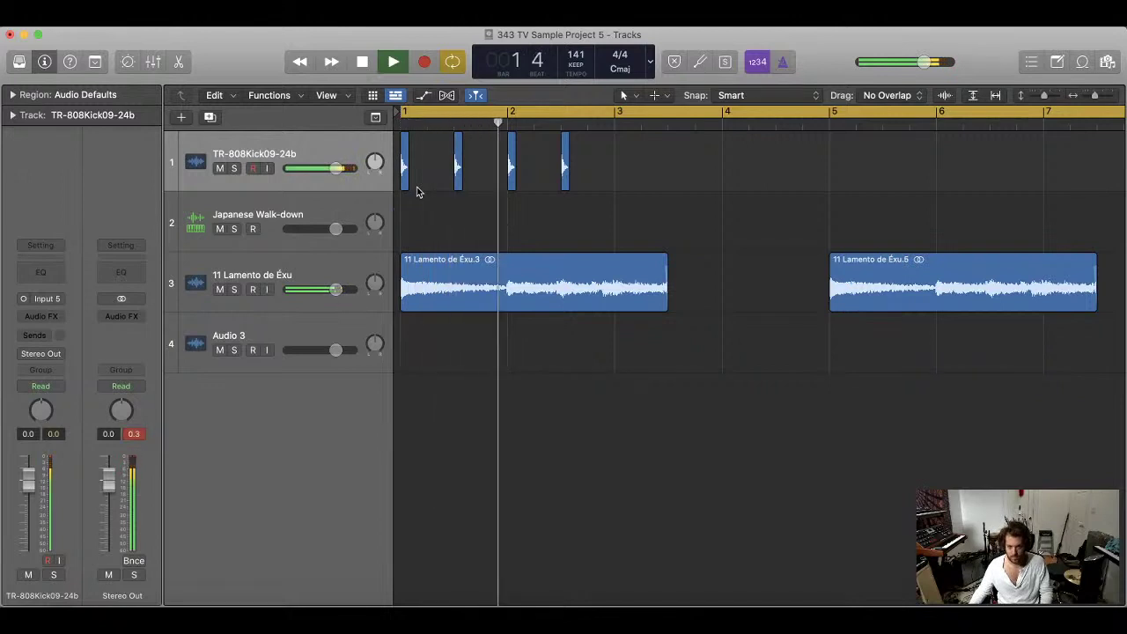
pyautogui.moveTo(617, 171); pyautogui.dragTo(308, 171)
pyautogui.press('space')
pyautogui.press('super+Left')
pyautogui.press('super+Left')
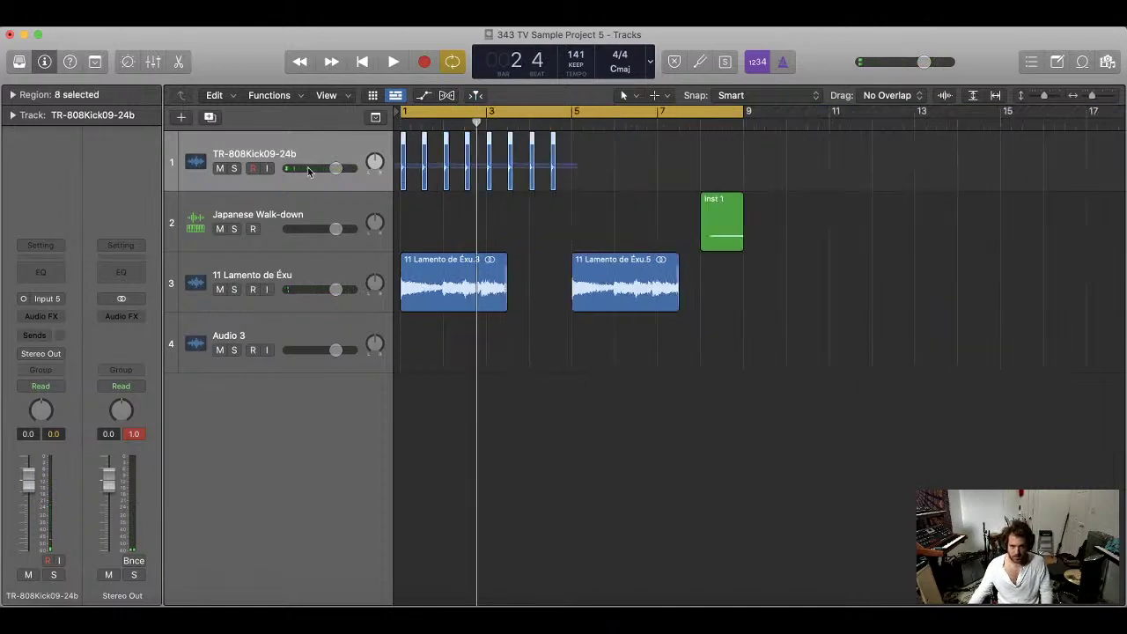
pyautogui.keyDown('alt'); pyautogui.moveTo(402, 161); pyautogui.dragTo(576, 164); pyautogui.keyUp('alt')
# - Rename the kick track as 808 Kick
pyautogui.click(270, 189)
pyautogui.doubleClick(258, 155)
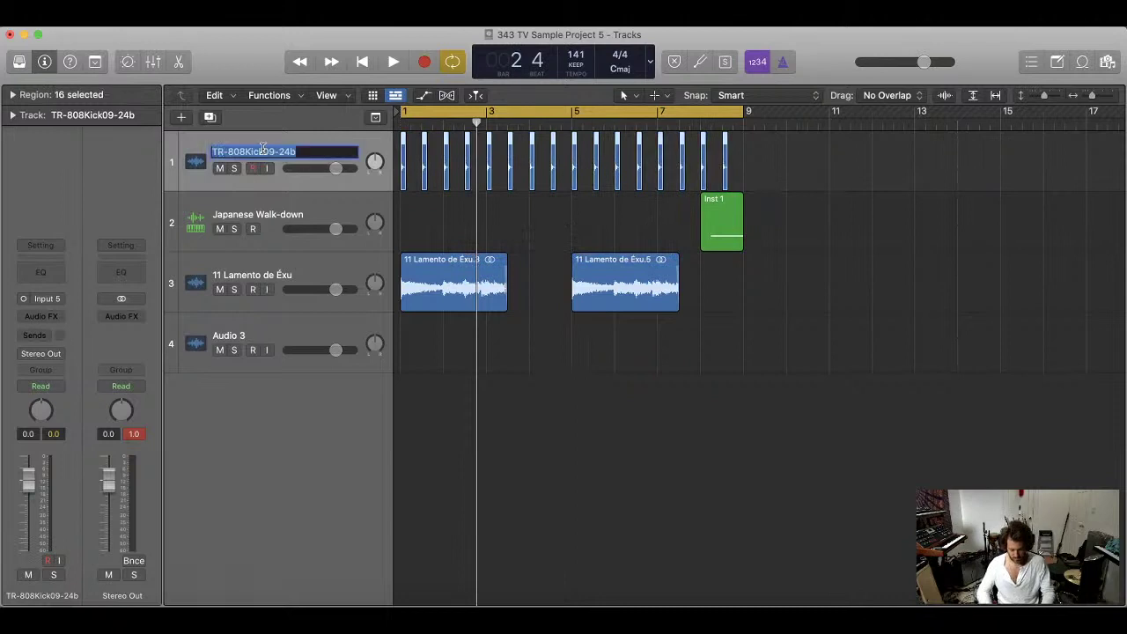
pyautogui.write('808 Kick')
pyautogui.press('Return')
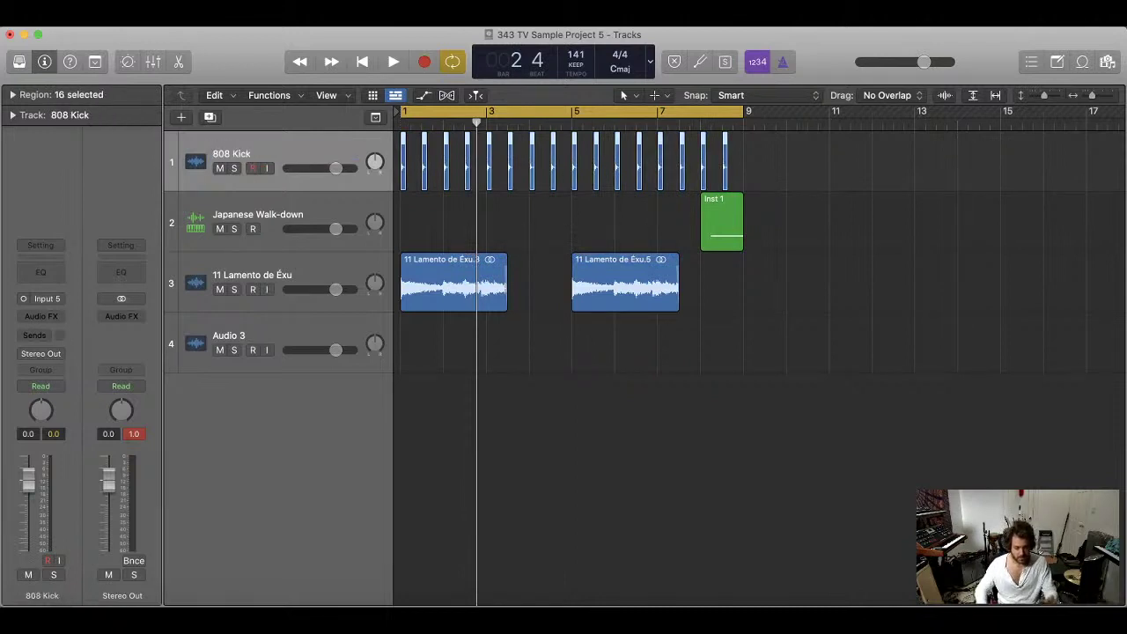
# - Select the Audio 3 track, then switch to Finder and preview TR-808Tom01.wav in the Roland Tr-808 folder
pyautogui.click(258, 318)
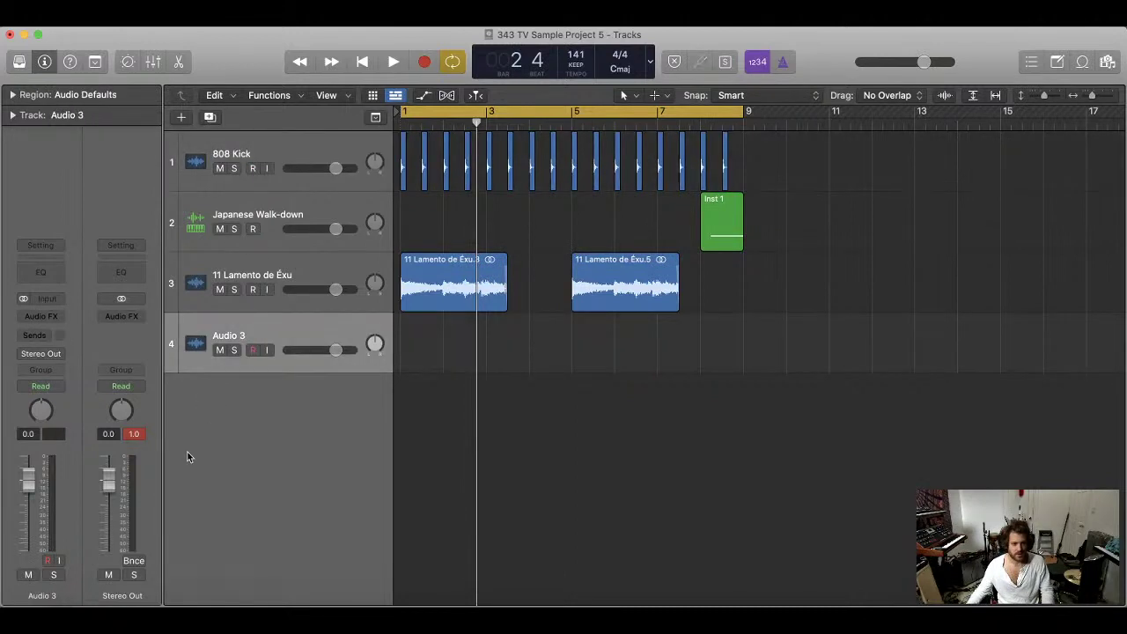
pyautogui.click(72, 604)
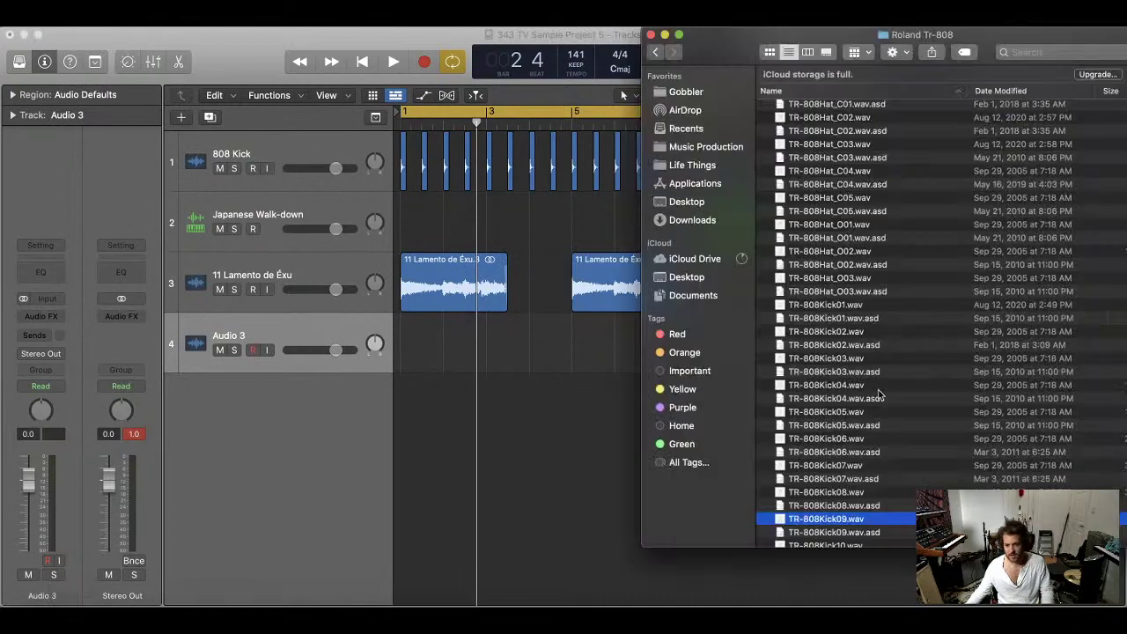
pyautogui.scroll(-10, 879, 396)
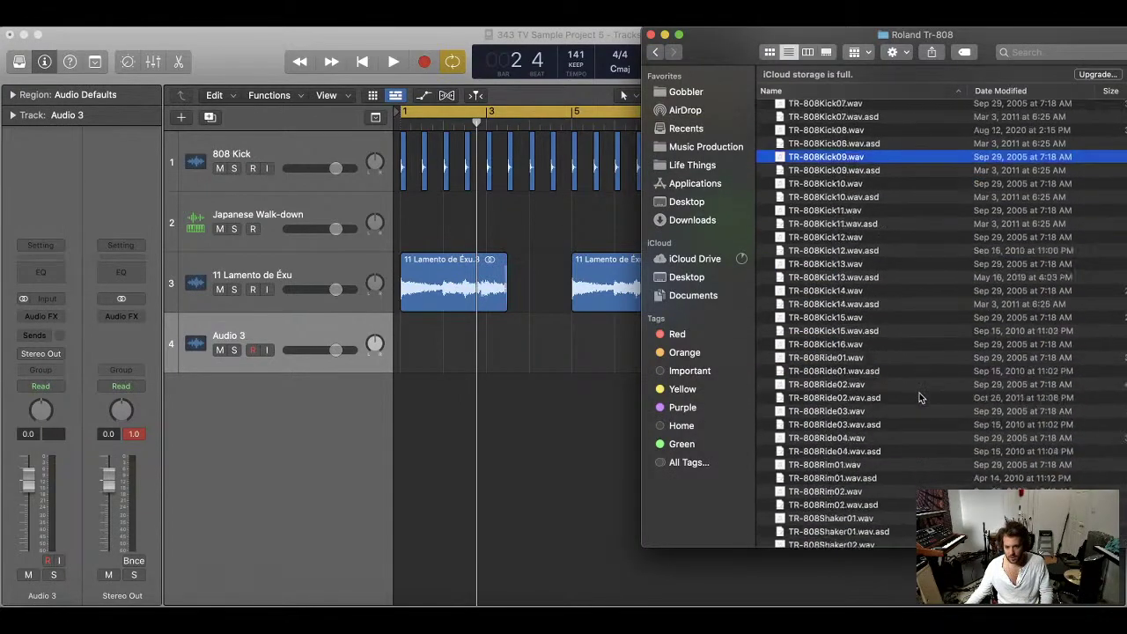
pyautogui.scroll(-15, 919, 398)
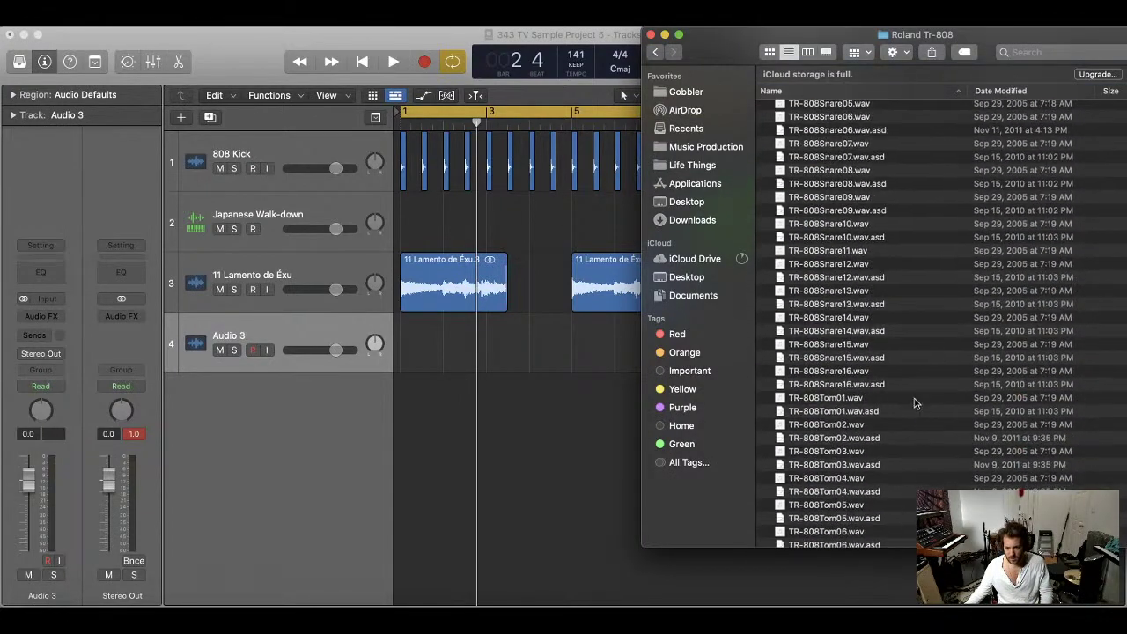
pyautogui.click(915, 397)
pyautogui.press('space')
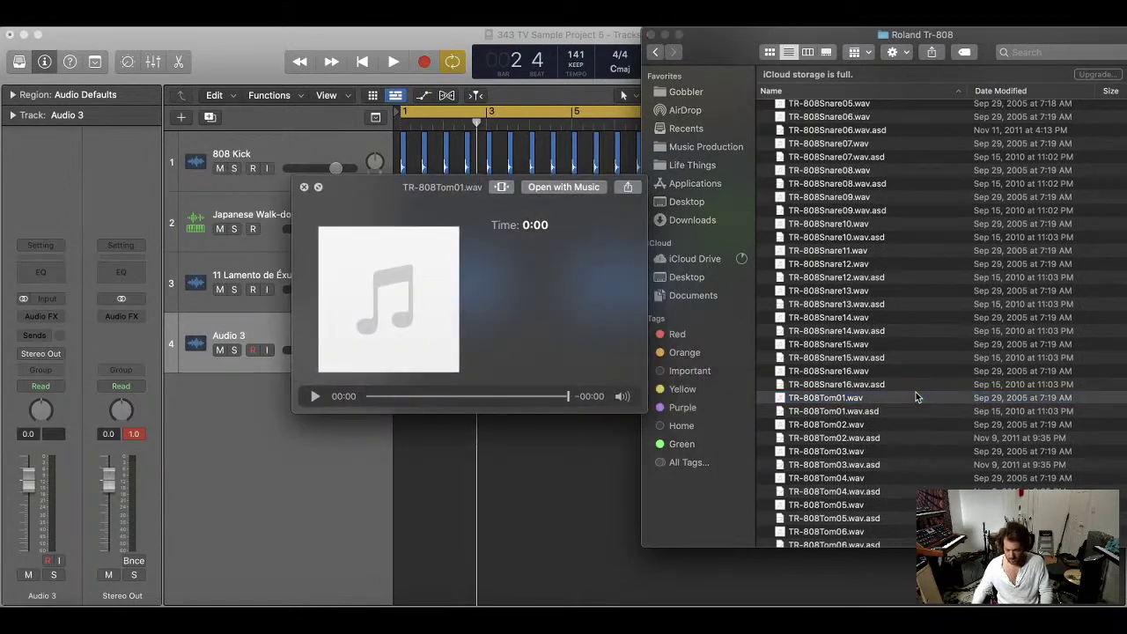
# - Audition the TR-808 tom samples one after another, from TR-808Tom02.wav through TR-808Tom06.wav
pyautogui.press('Down')
pyautogui.press('Down')
pyautogui.press('Down')
pyautogui.press('Down')
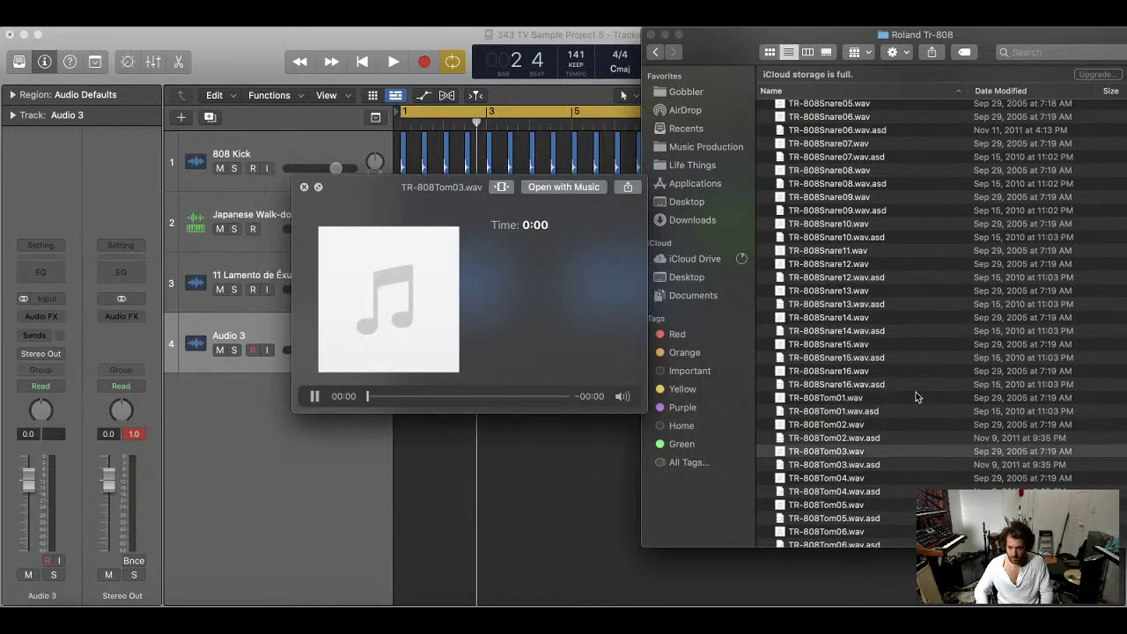
pyautogui.press('Down')
pyautogui.press('Down')
pyautogui.press('Down')
pyautogui.press('Down')
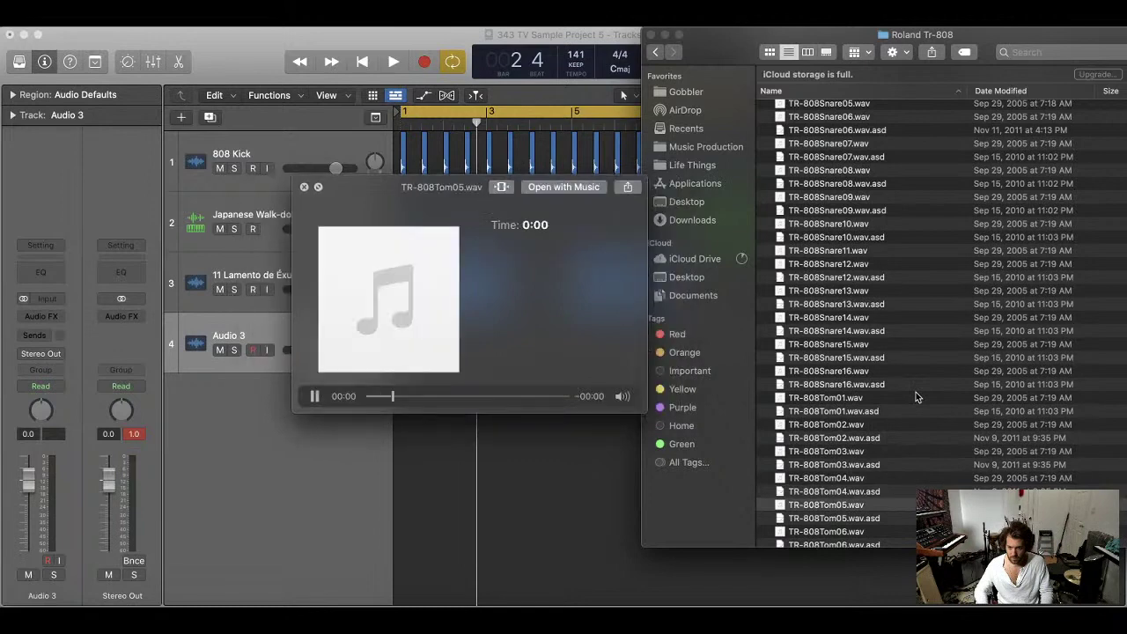
pyautogui.press('Down')
pyautogui.press('Down')
pyautogui.scroll(-2, 916, 397)
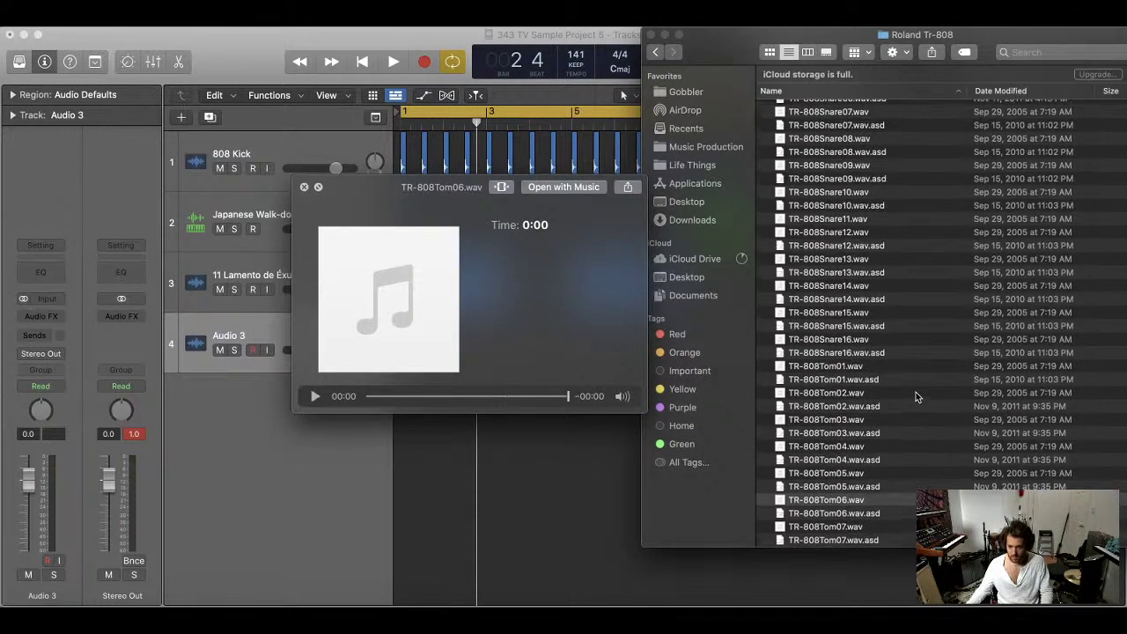
# - Go back through the tom samples and audition TR-808Tom01.wav again
pyautogui.press('Up')
pyautogui.press('Up')
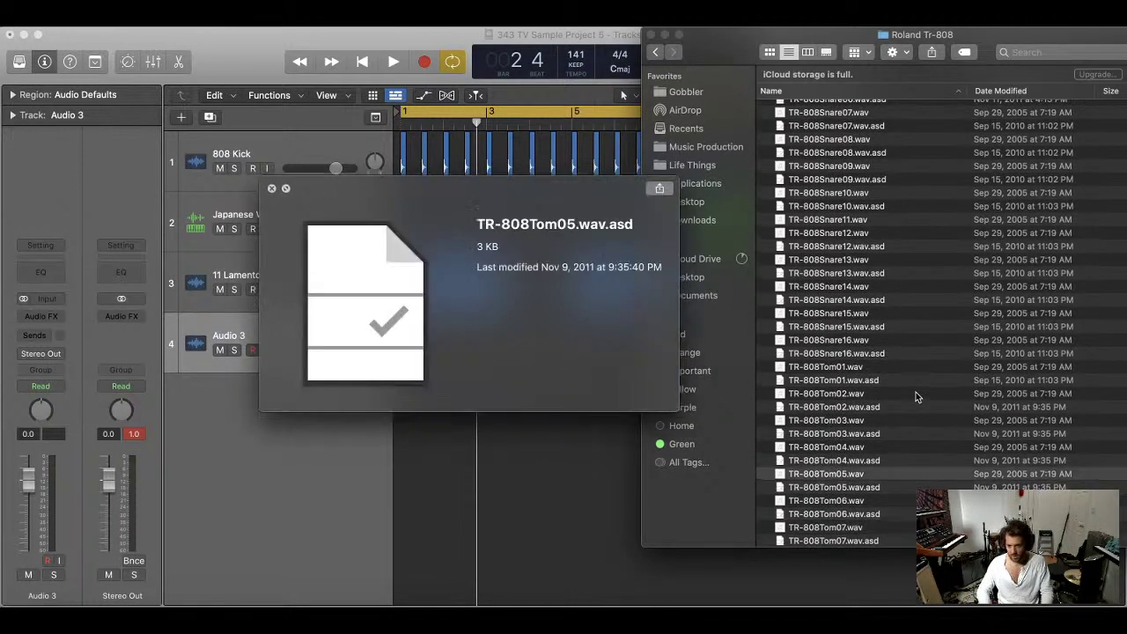
pyautogui.press('Up')
pyautogui.press('Up')
pyautogui.press('Up')
pyautogui.press('Up')
pyautogui.press('Up')
pyautogui.press('Up')
pyautogui.press('Up')
pyautogui.press('Up')
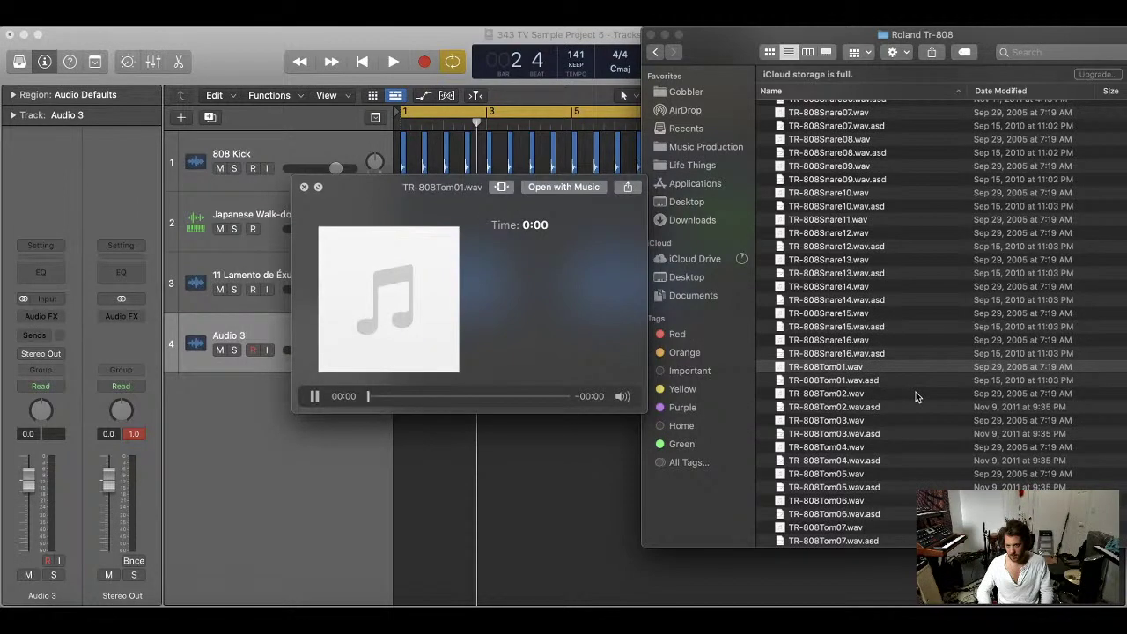
# - Close the sample preview and place TR-808Tom01.wav at bar 1 of the Audio 3 track
pyautogui.scroll(6, 916, 398)
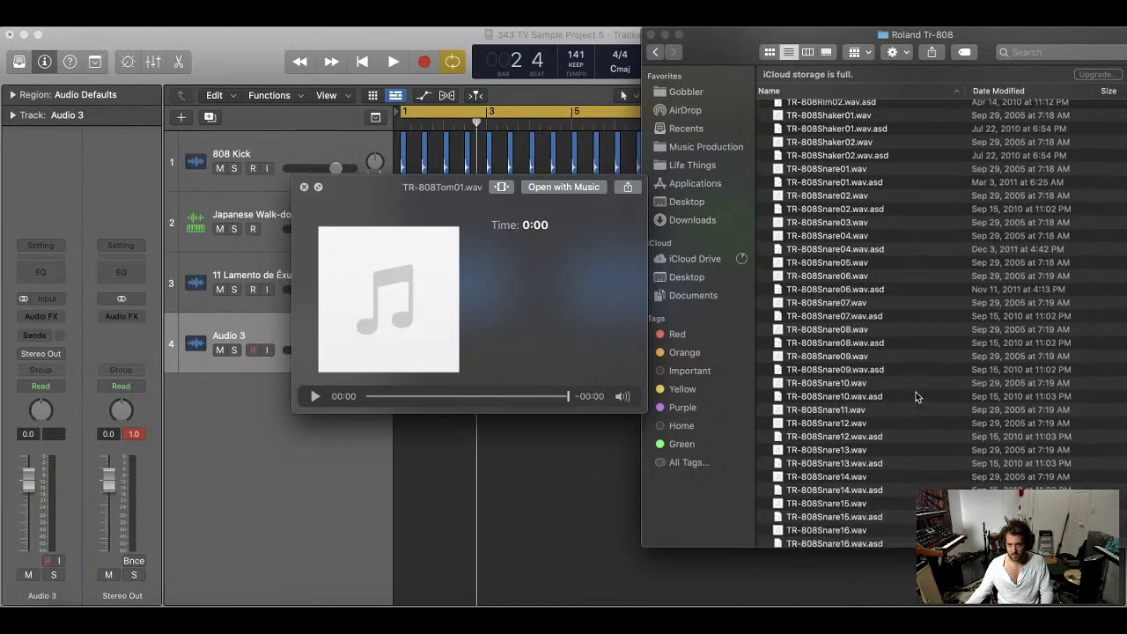
pyautogui.scroll(-1, 916, 392)
pyautogui.press('space')
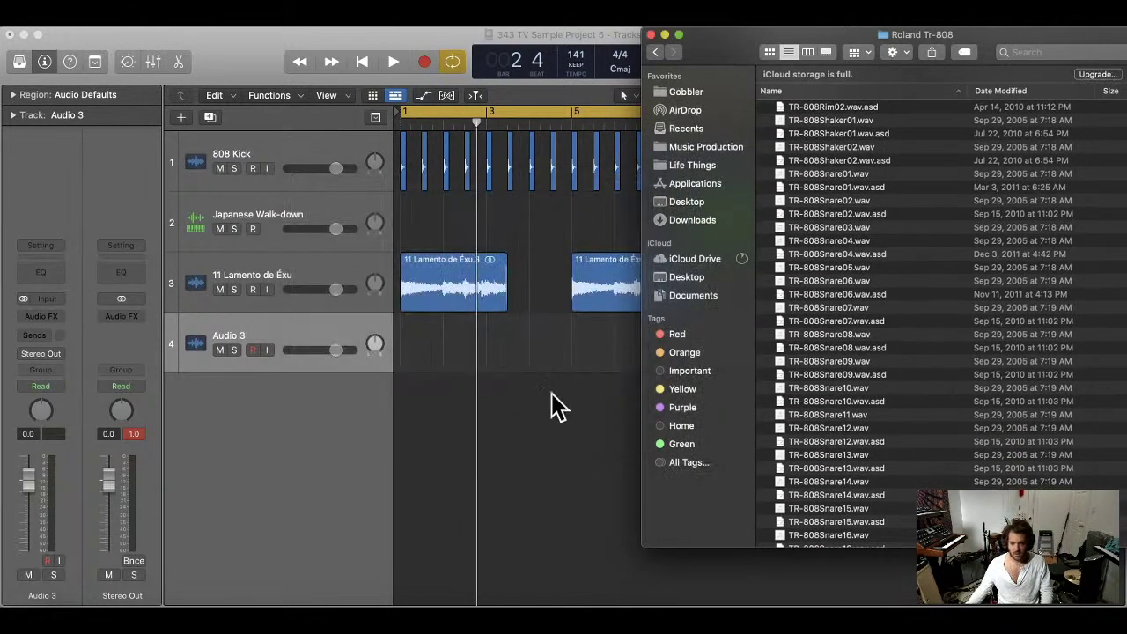
pyautogui.scroll(-4, 916, 396)
pyautogui.moveTo(825, 431); pyautogui.dragTo(404, 359)
pyautogui.click(336, 266)
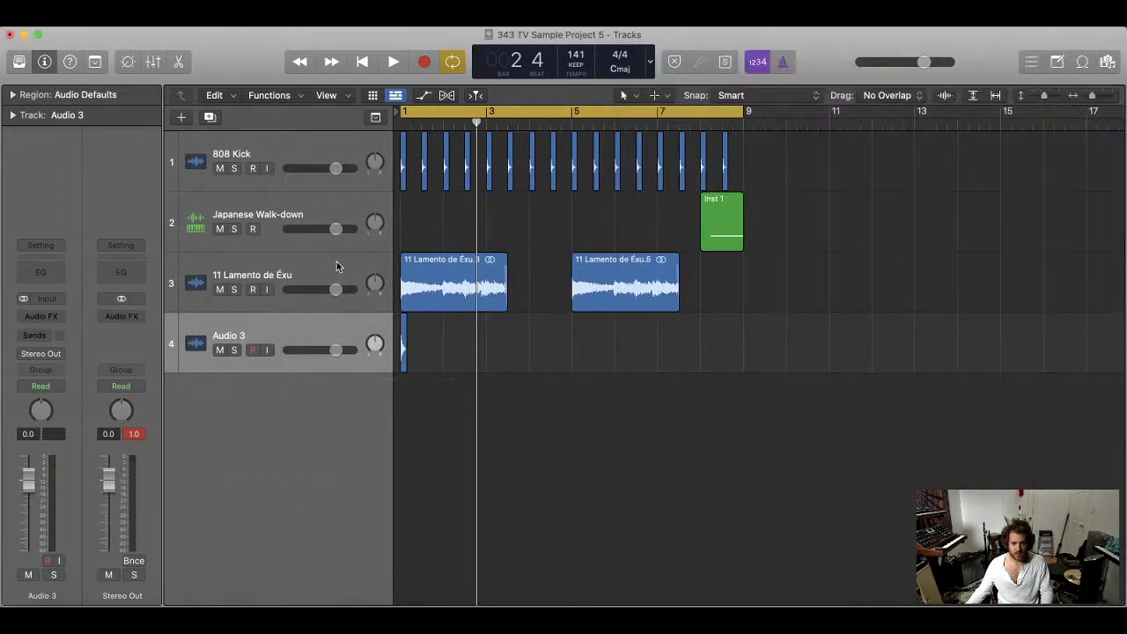
# - Create one software instrument track with Sampler (Multi-Sample) and load the TR-808Tom01 region from Audio 3 into the Sampler
pyautogui.click(183, 120)
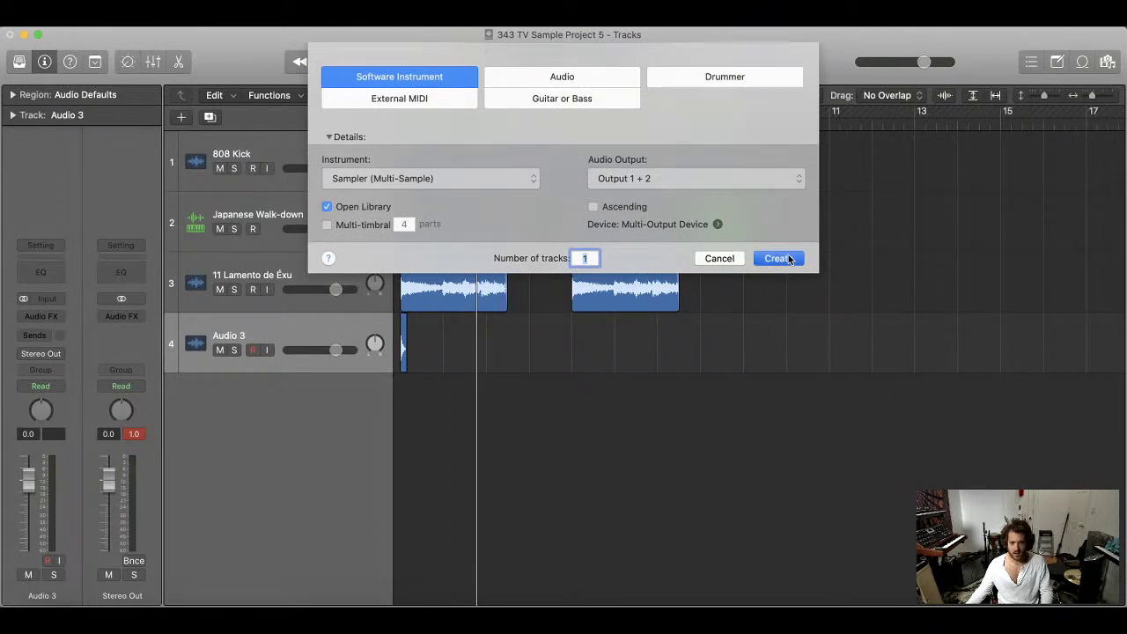
pyautogui.click(779, 258)
pyautogui.click(19, 62)
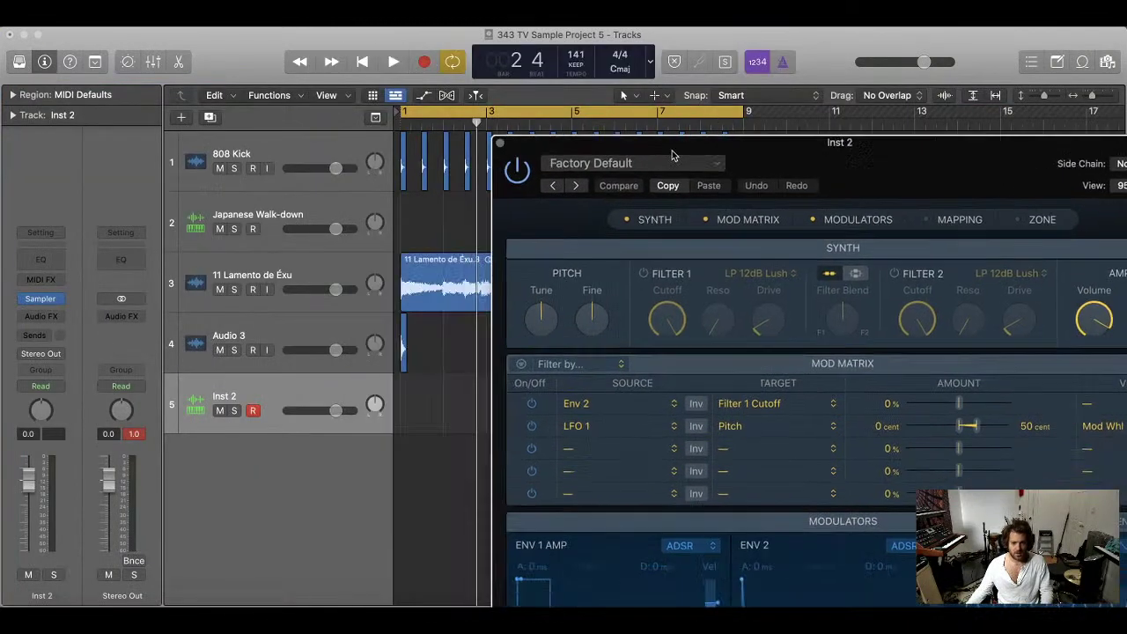
pyautogui.moveTo(403, 343); pyautogui.dragTo(872, 236)
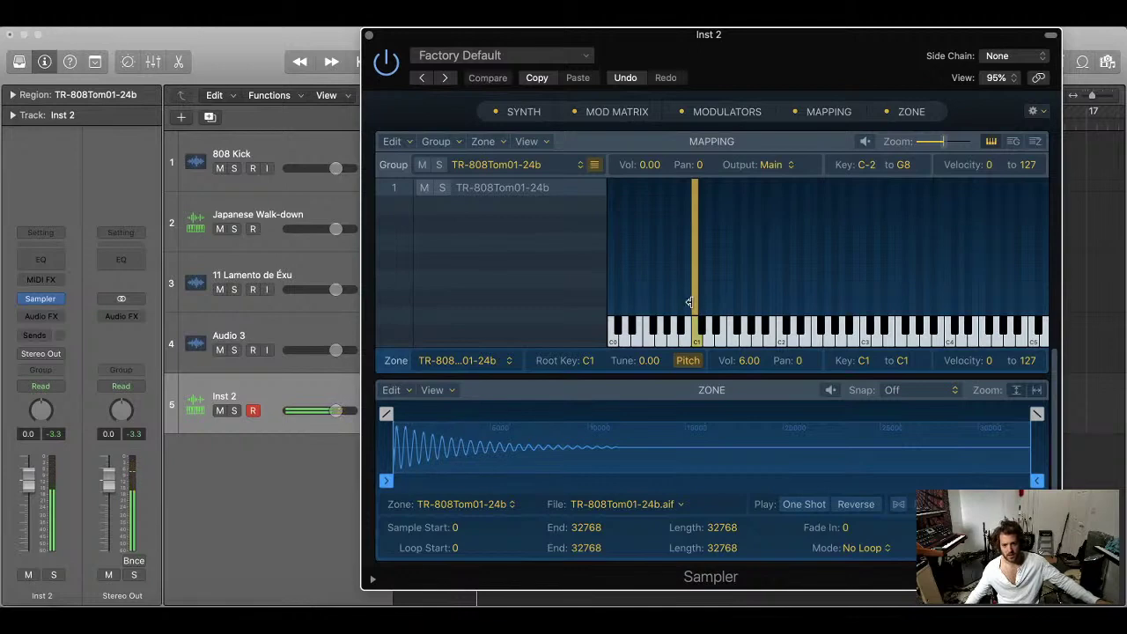
# - Move the tom zone's root key to C2, stretch its key range from C1 to C3, and close the Sampler
pyautogui.moveTo(691, 302)
pyautogui.mouseDown()
pyautogui.moveTo(611, 302)
pyautogui.moveTo(691, 298)
pyautogui.mouseUp()
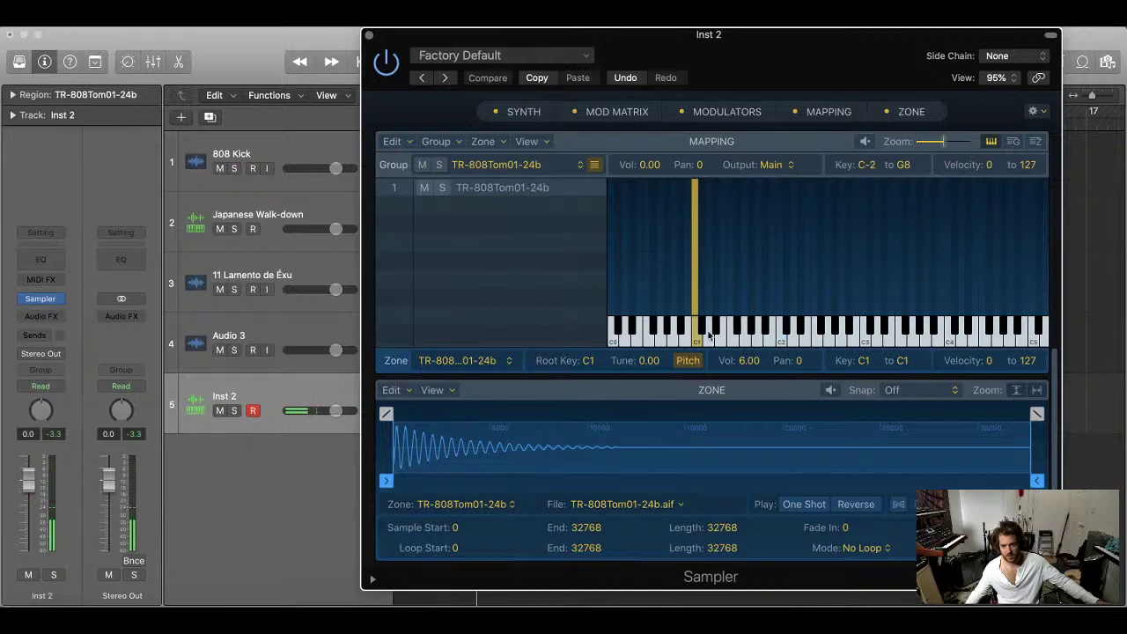
pyautogui.moveTo(694, 308); pyautogui.dragTo(784, 328)
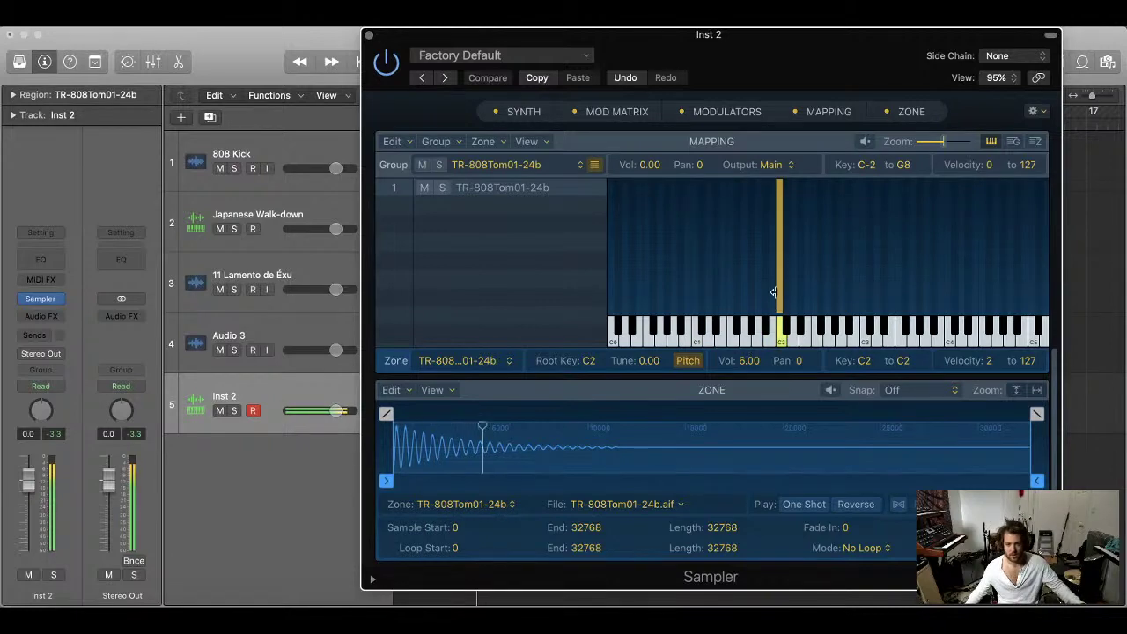
pyautogui.moveTo(770, 291); pyautogui.dragTo(682, 300)
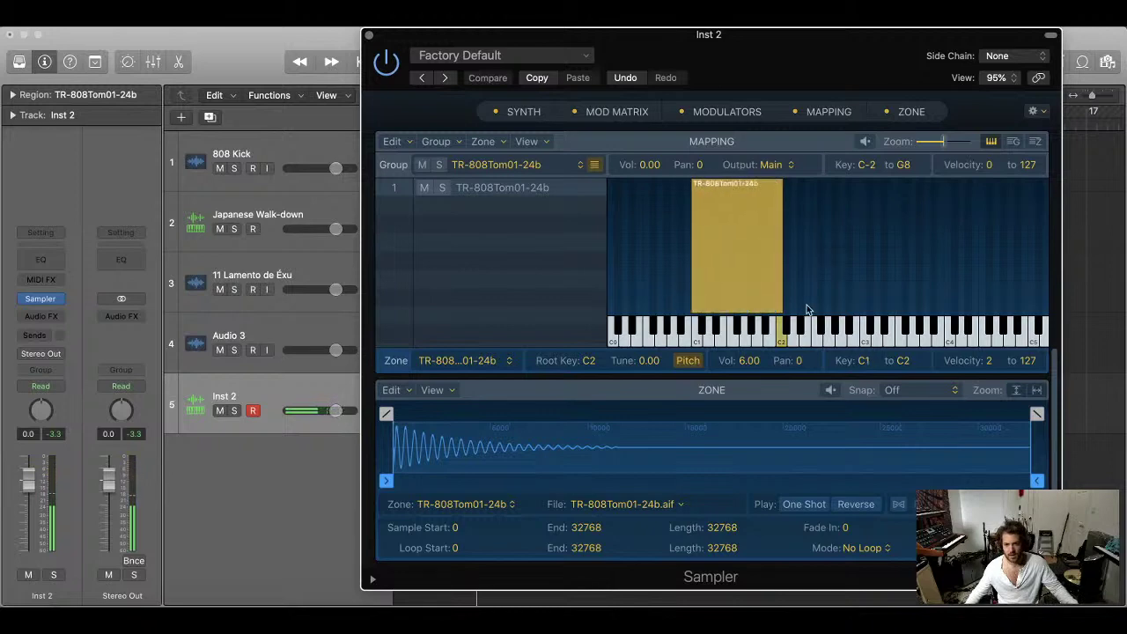
pyautogui.moveTo(783, 305); pyautogui.dragTo(868, 293)
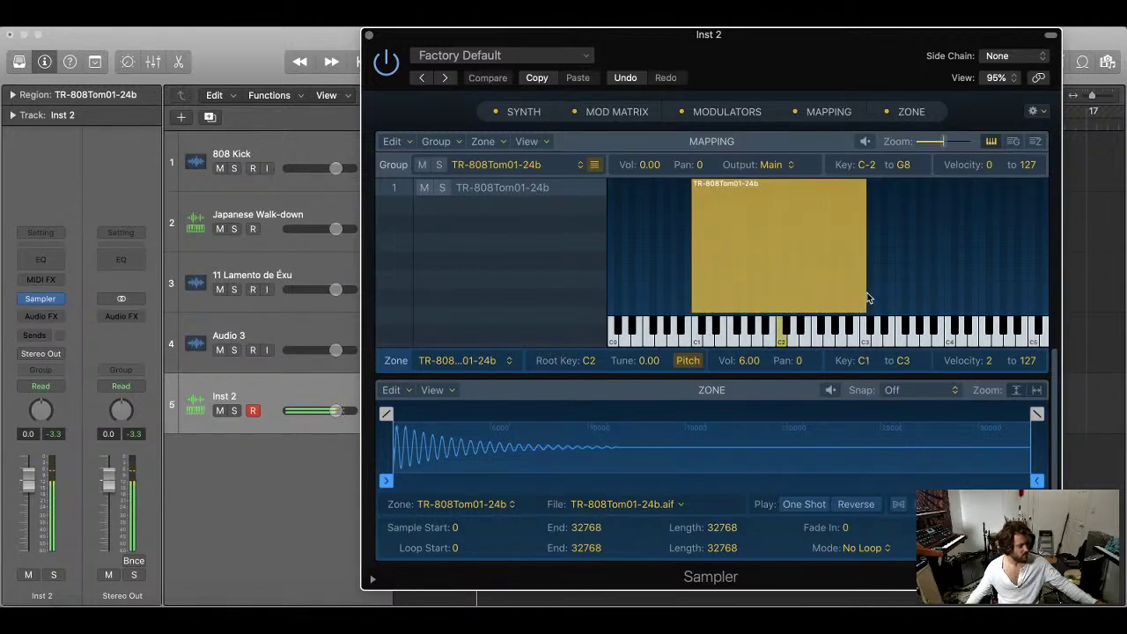
pyautogui.moveTo(446, 42); pyautogui.dragTo(477, 268)
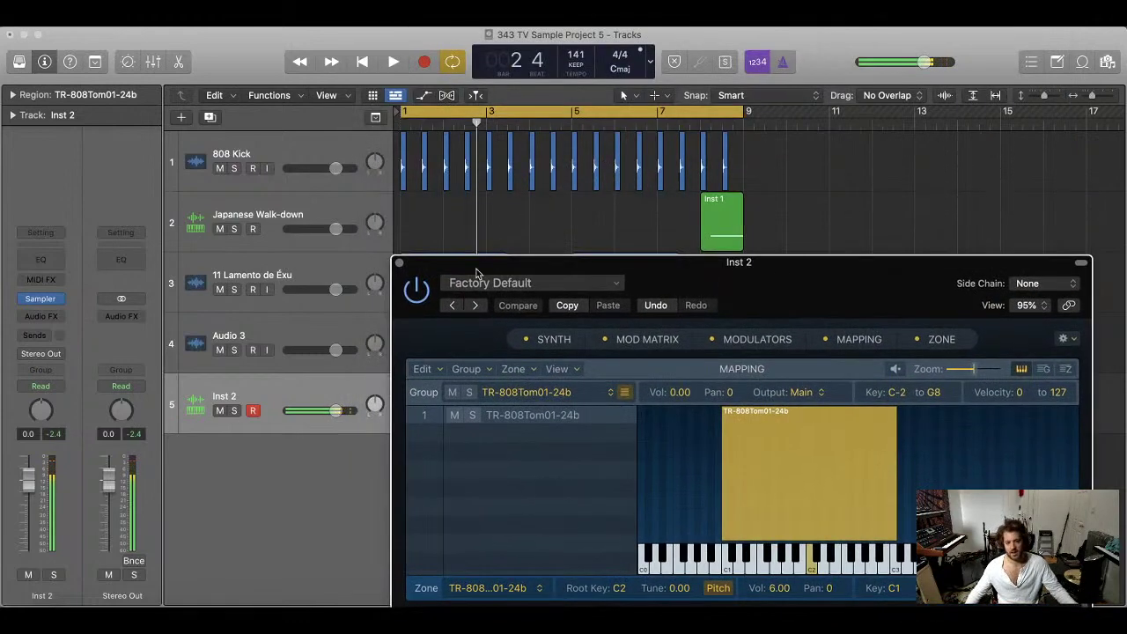
pyautogui.click(400, 263)
# - Set the Inst 2 track's volume to 0.4 dB and record a tom pattern through bar 8 over the looping playback
pyautogui.press('Return')
pyautogui.press('space')
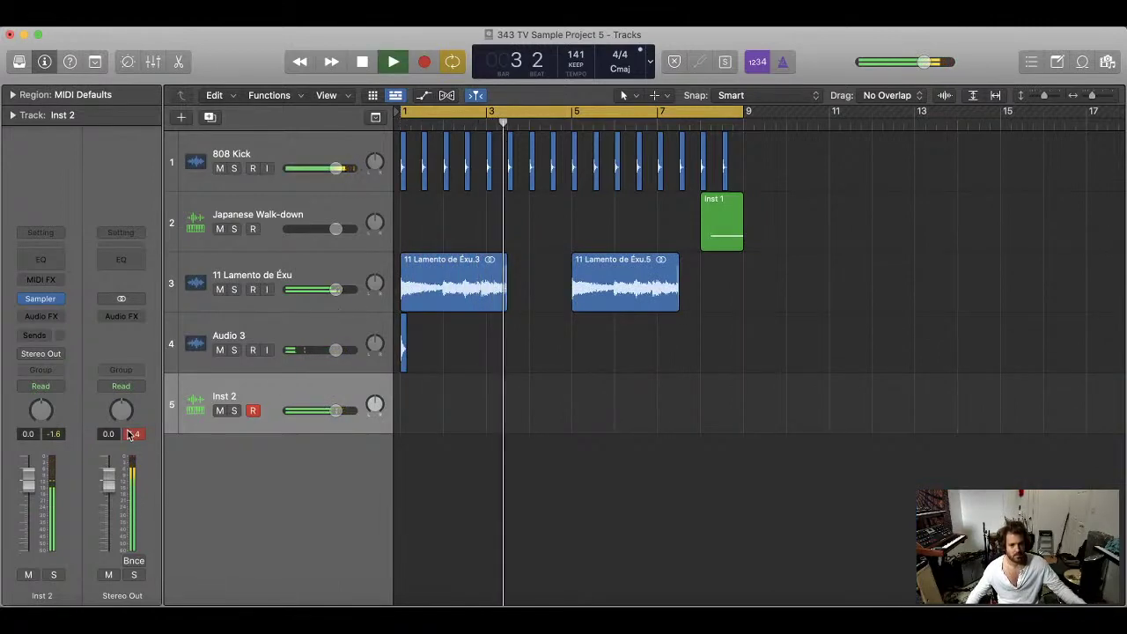
pyautogui.moveTo(31, 483); pyautogui.dragTo(31, 478)
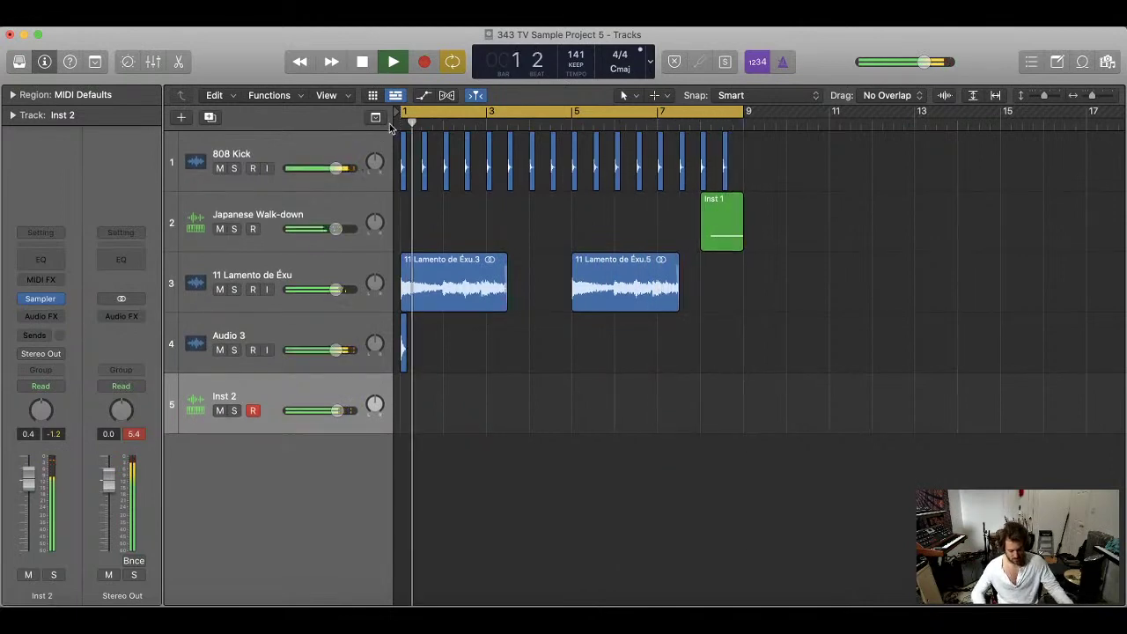
pyautogui.press('r')
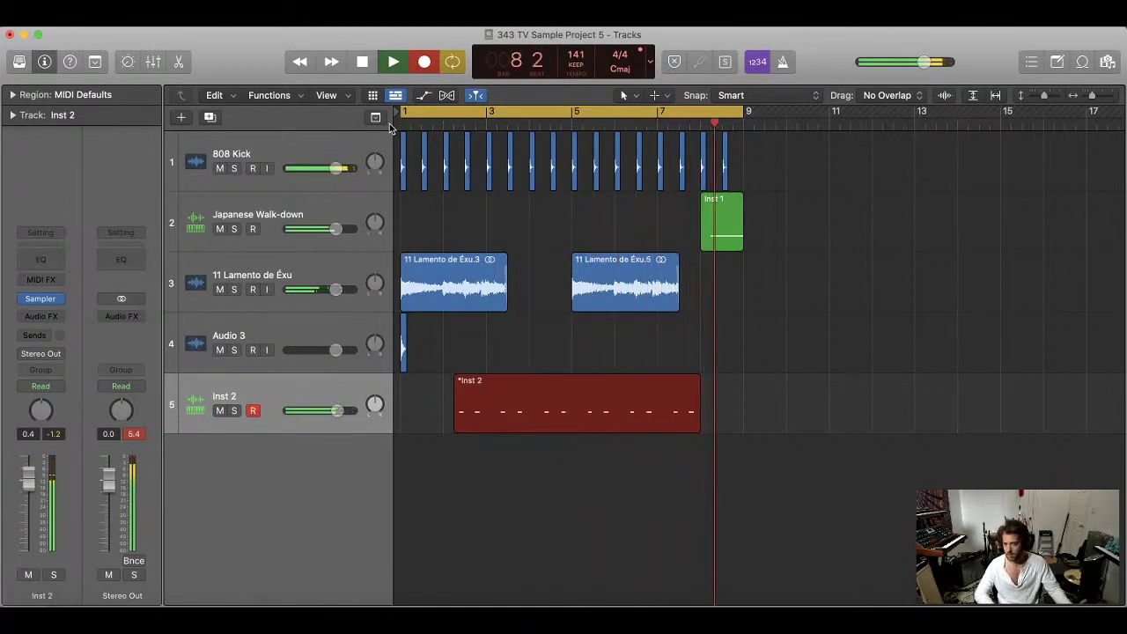
pyautogui.press('space')
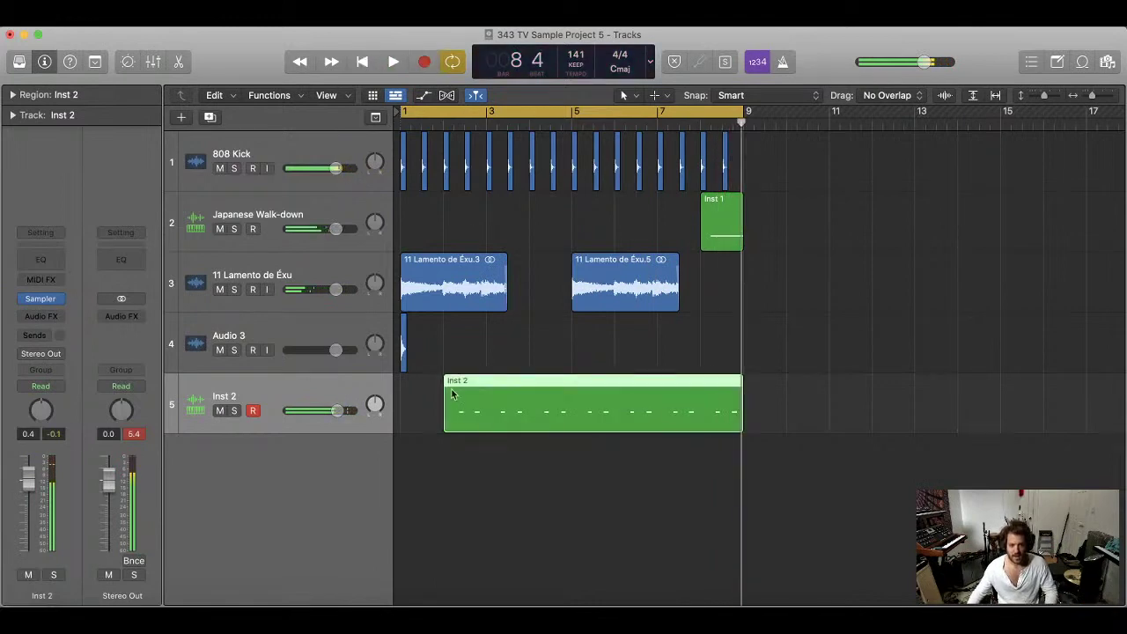
# - Fit the recorded tom region to bars 1 through 4 and check its notes in the Piano Roll
pyautogui.moveTo(445, 412); pyautogui.dragTo(471, 400)
pyautogui.doubleClick(471, 401)
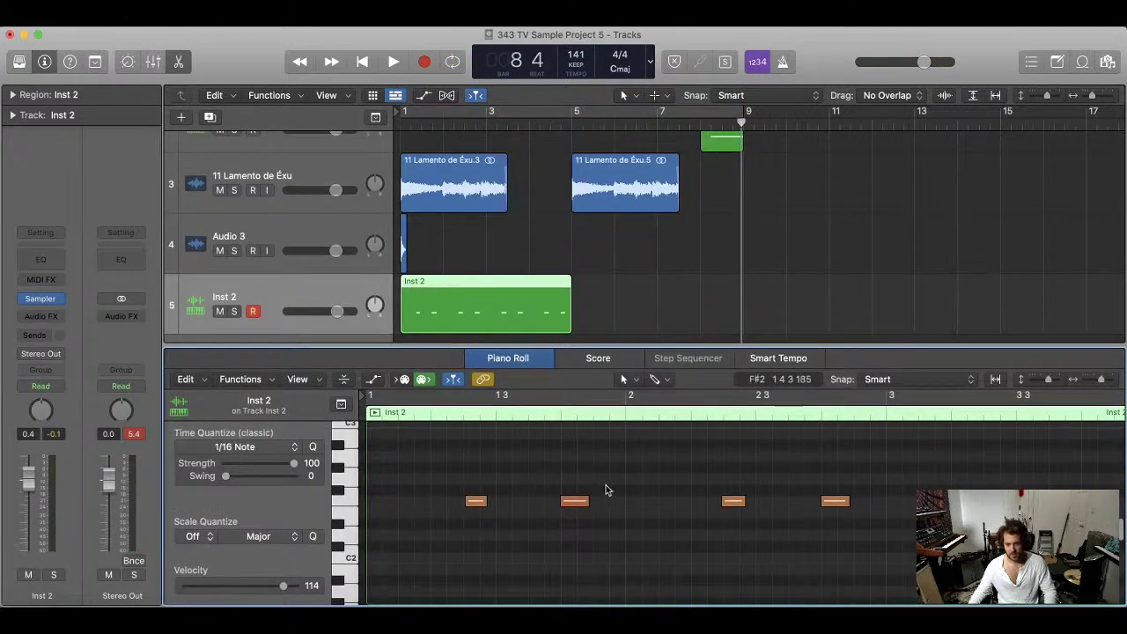
pyautogui.hscroll(6, 606, 490)
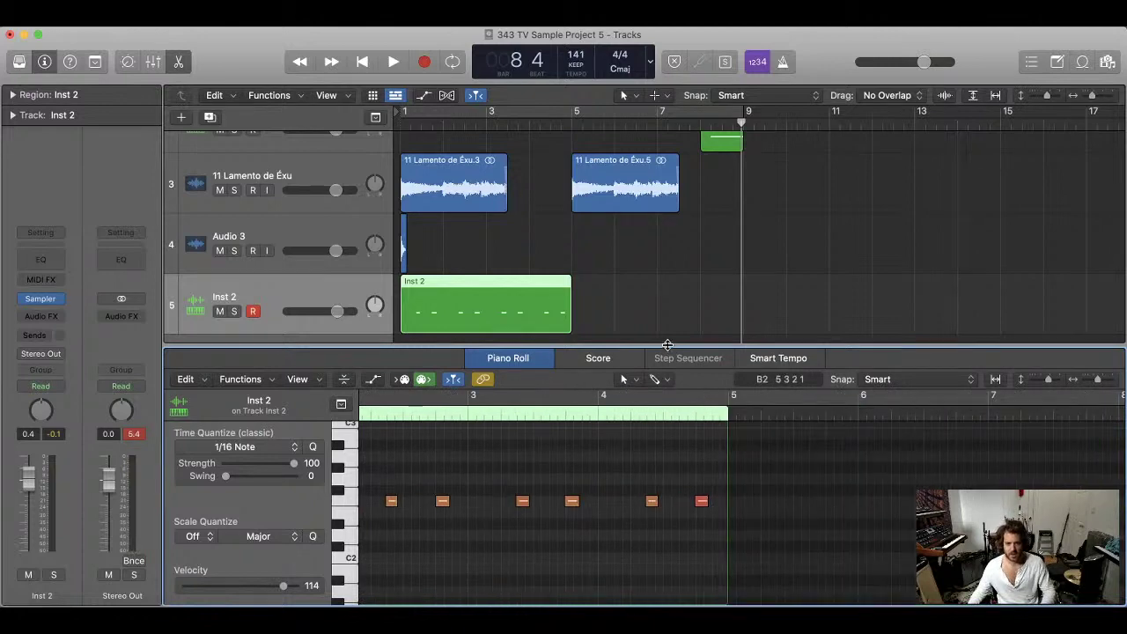
pyautogui.press('e')
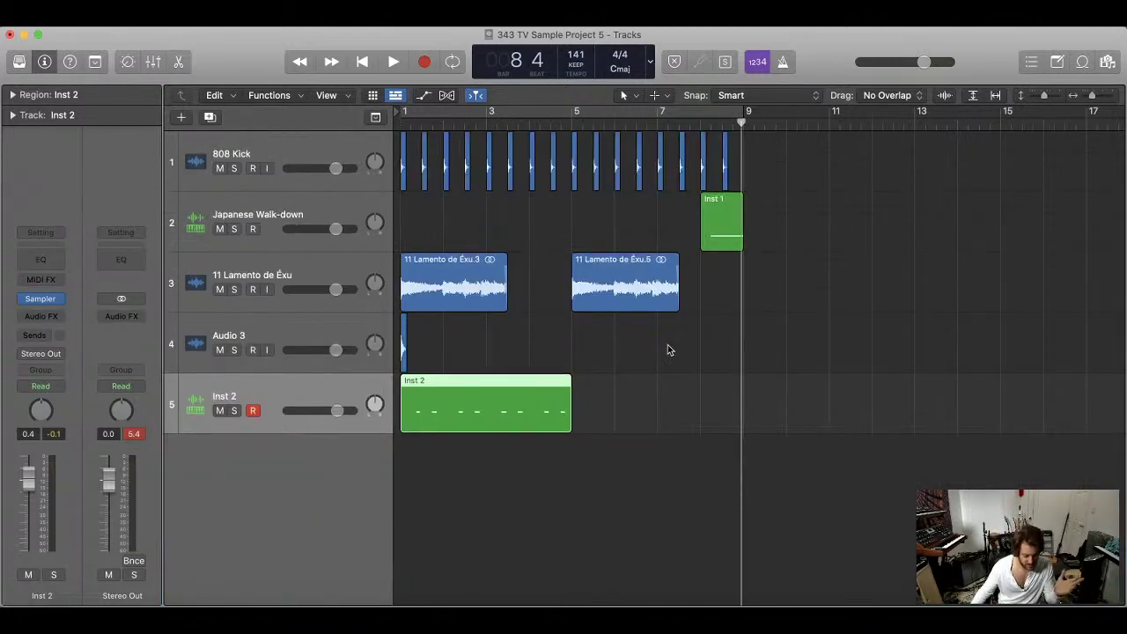
# - Repeat the four-bar tom region to fill bars 5 through 8 and play it back with the cycle on
pyautogui.moveTo(571, 390); pyautogui.dragTo(538, 388)
pyautogui.press('super+r')
pyautogui.click(658, 109)
pyautogui.click(858, 262)
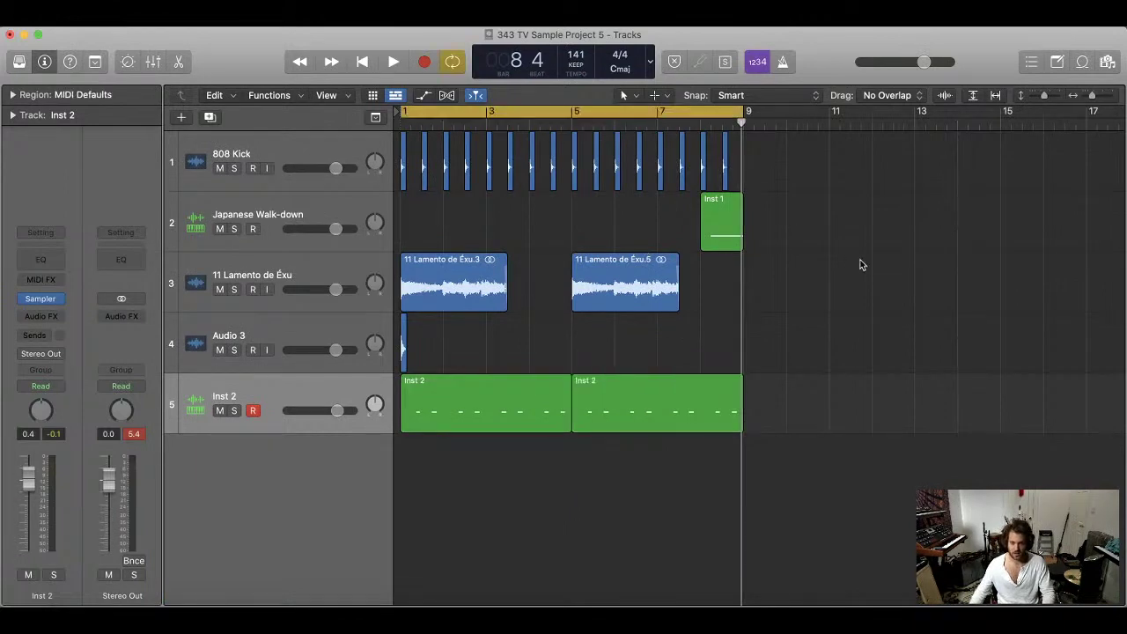
pyautogui.press('space')
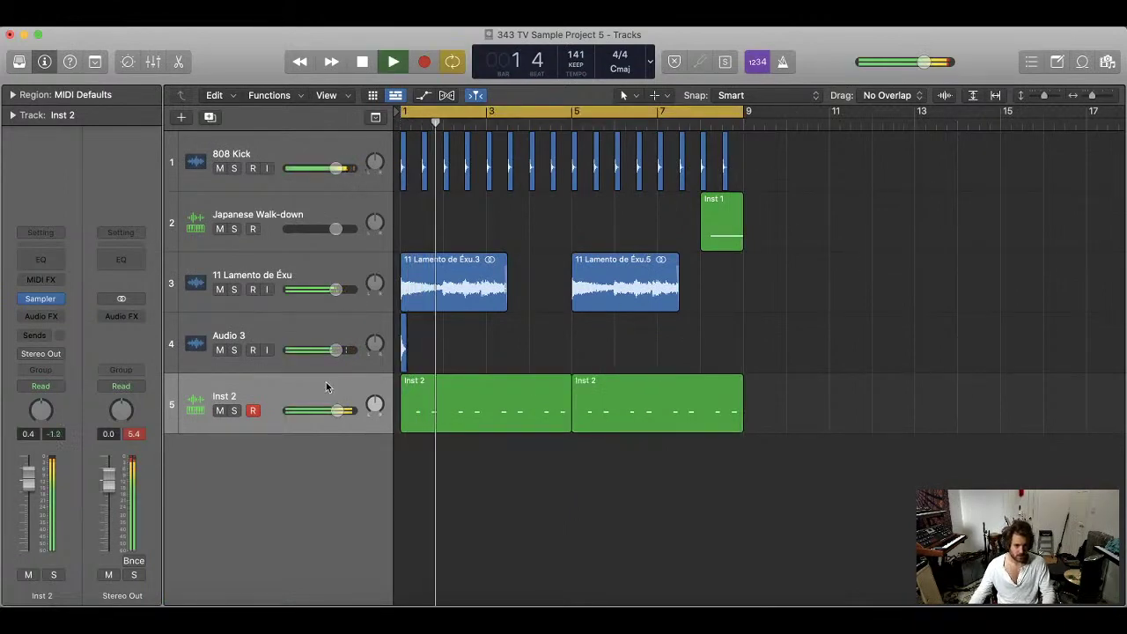
# - Rename the Inst 2 track as Reggaeton Toms and move it directly below the 808 Kick track
pyautogui.doubleClick(297, 385)
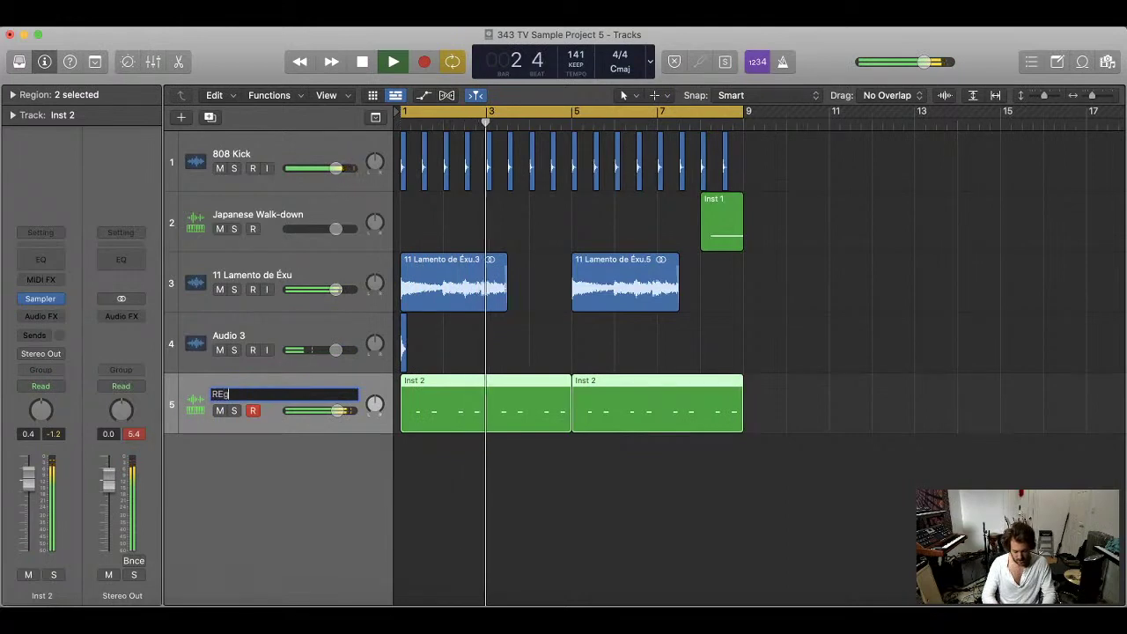
pyautogui.write('Rep')
pyautogui.write('gaeton')
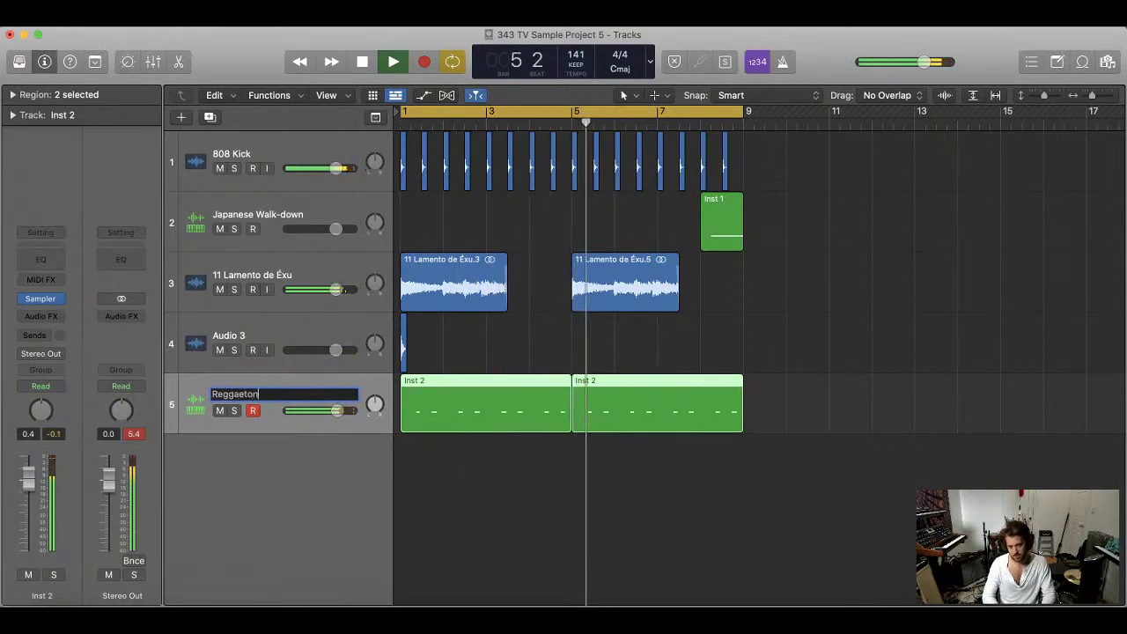
pyautogui.press('BackSpace')
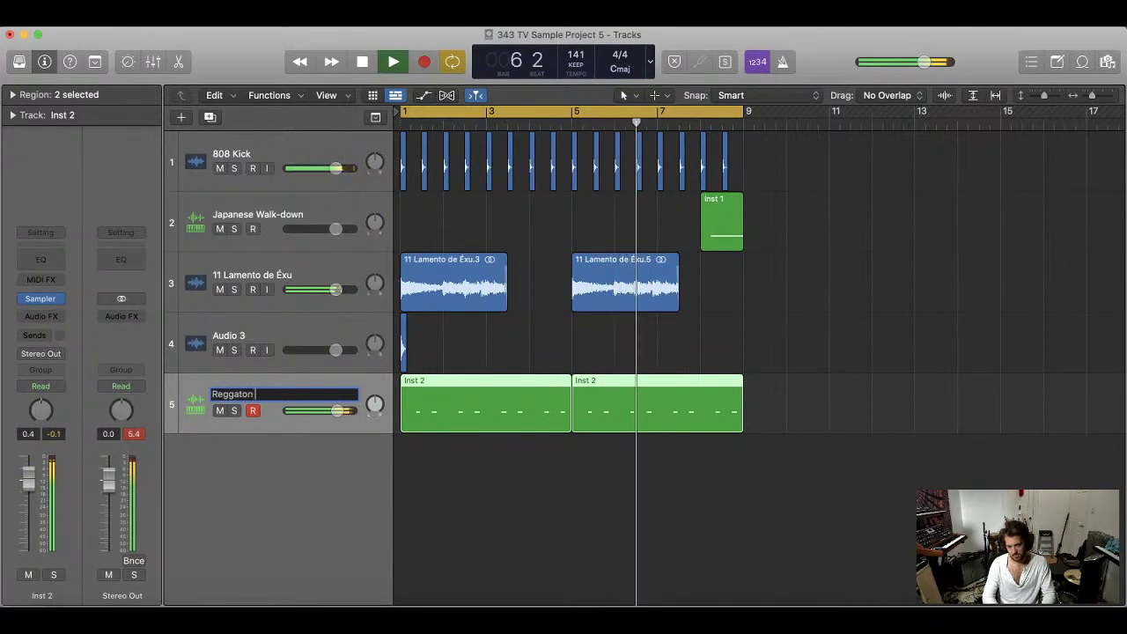
pyautogui.write('eton Toms')
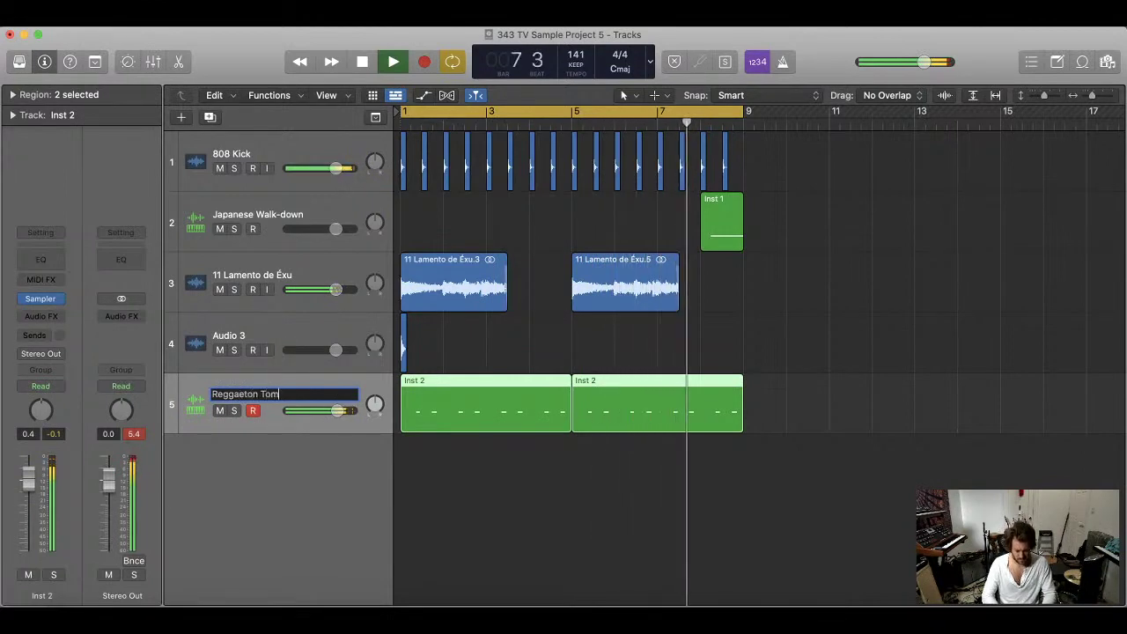
pyautogui.press('Return')
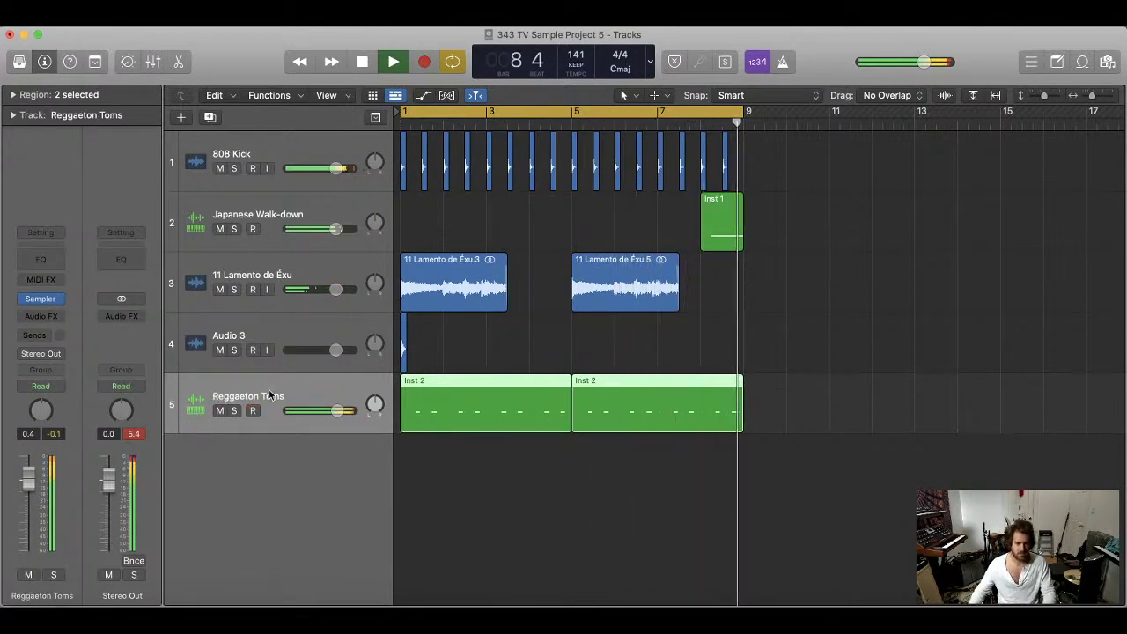
pyautogui.moveTo(256, 407); pyautogui.dragTo(265, 222)
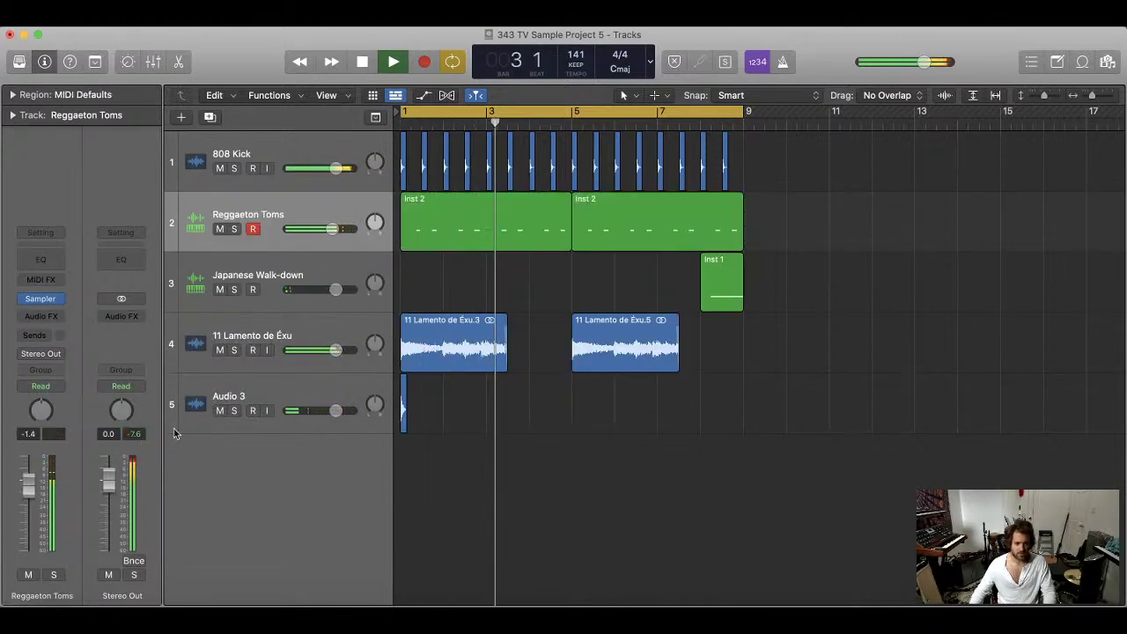
# - Select all tracks, enlarge their height, and lower their volumes together, bringing 808 Kick to -2.8 dB
pyautogui.click(282, 423)
pyautogui.press('super+a')
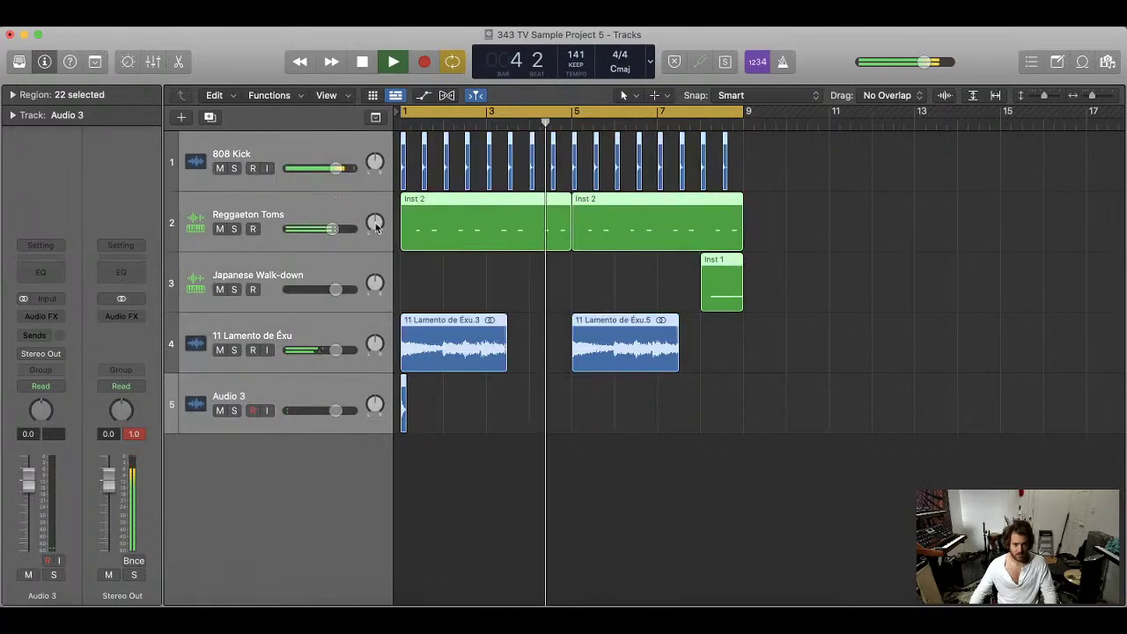
pyautogui.press('super+Down')
pyautogui.press('super+Down')
pyautogui.press('super+Down')
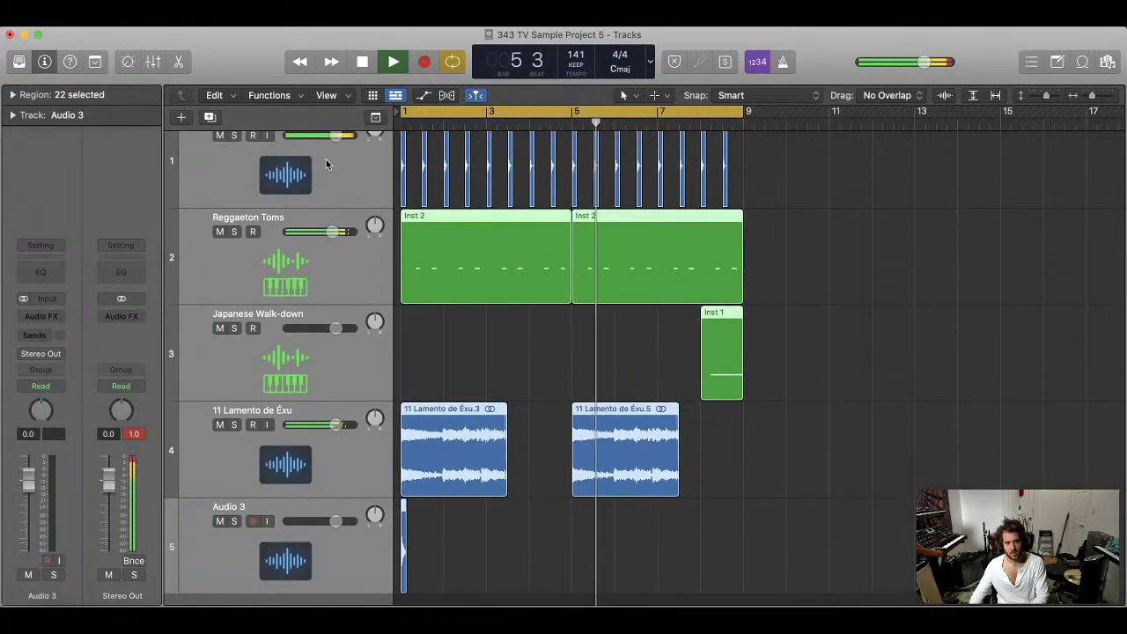
pyautogui.scroll(1, 326, 159)
pyautogui.moveTo(336, 154); pyautogui.dragTo(327, 154)
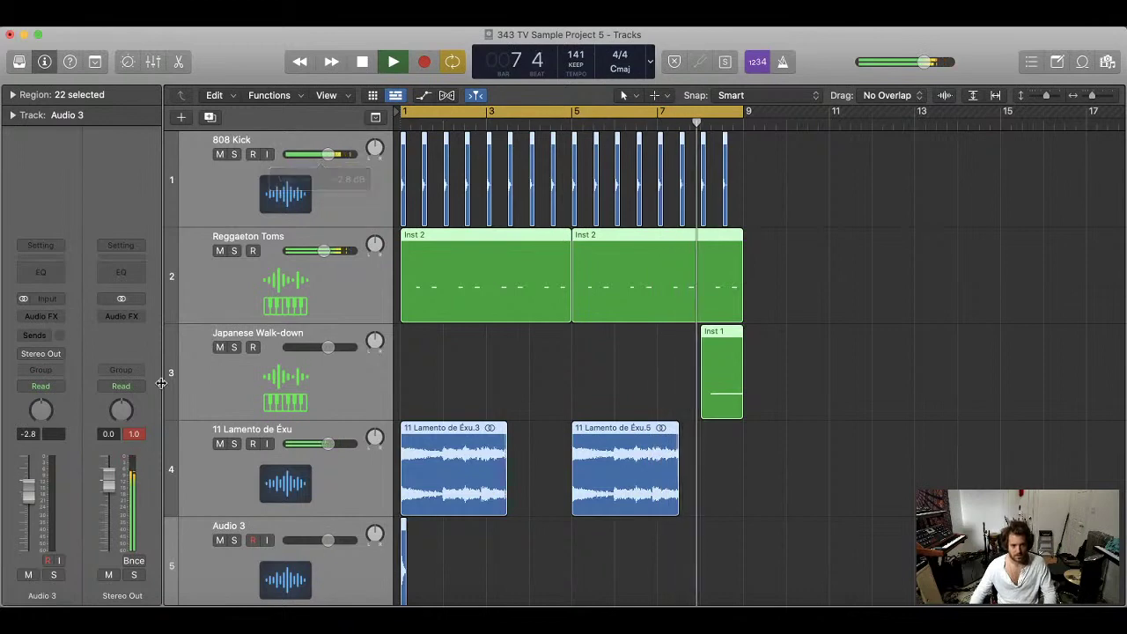
pyautogui.click(570, 371)
pyautogui.scroll(-3, 568, 372)
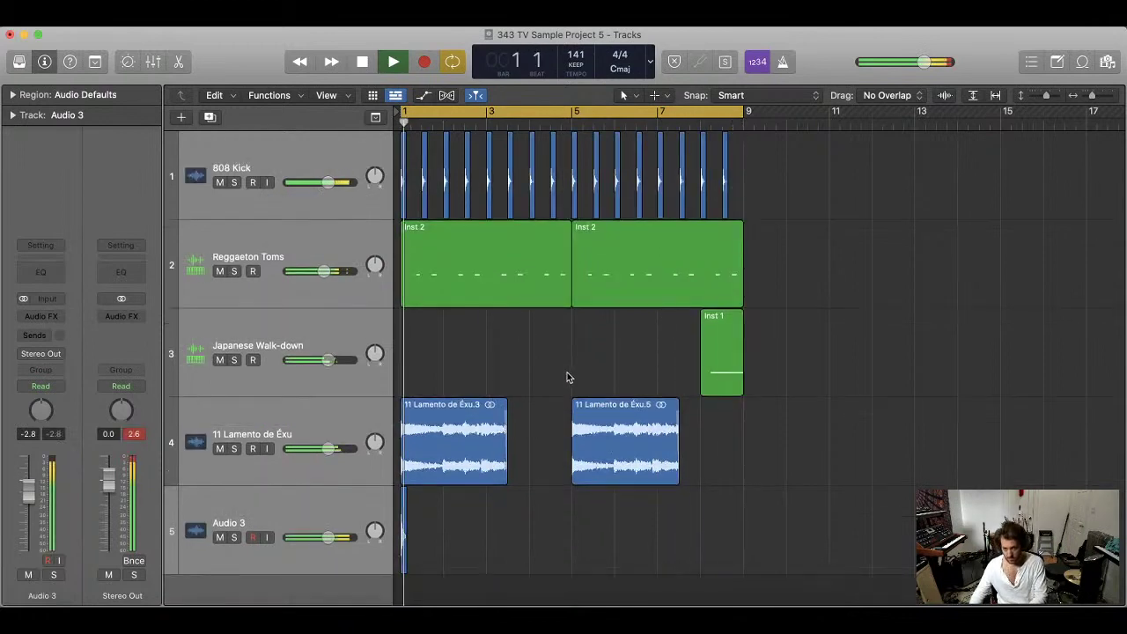
# - Raise the Japanese Walk-down track's volume to -0.8 dB and reset the stereo output's peak level
pyautogui.click(264, 293)
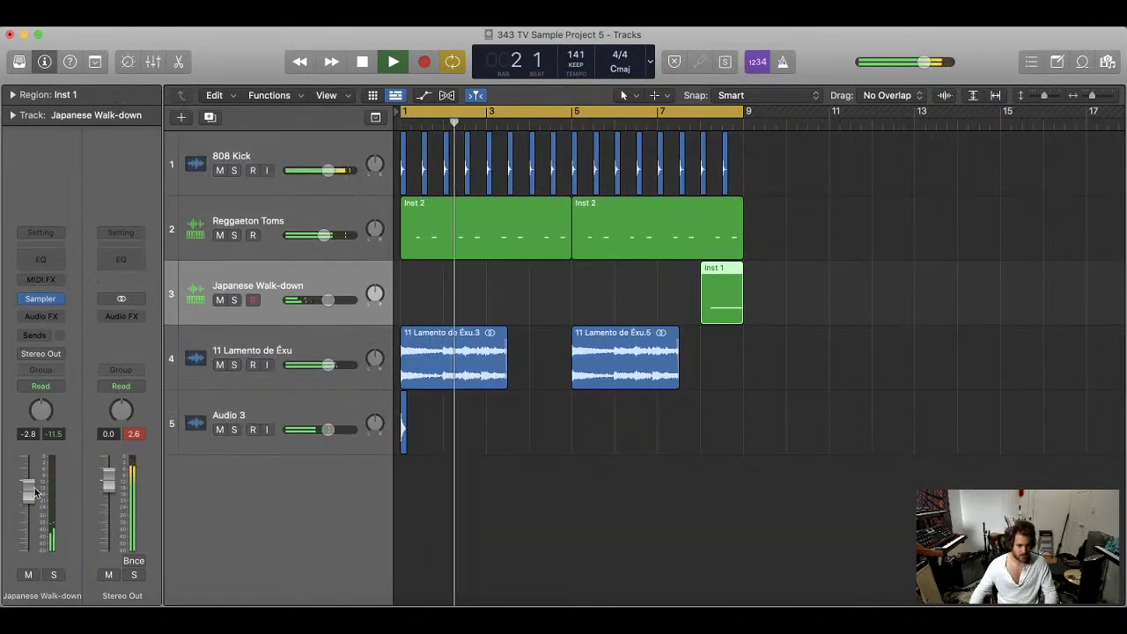
pyautogui.moveTo(29, 486); pyautogui.dragTo(28, 481)
pyautogui.click(134, 434)
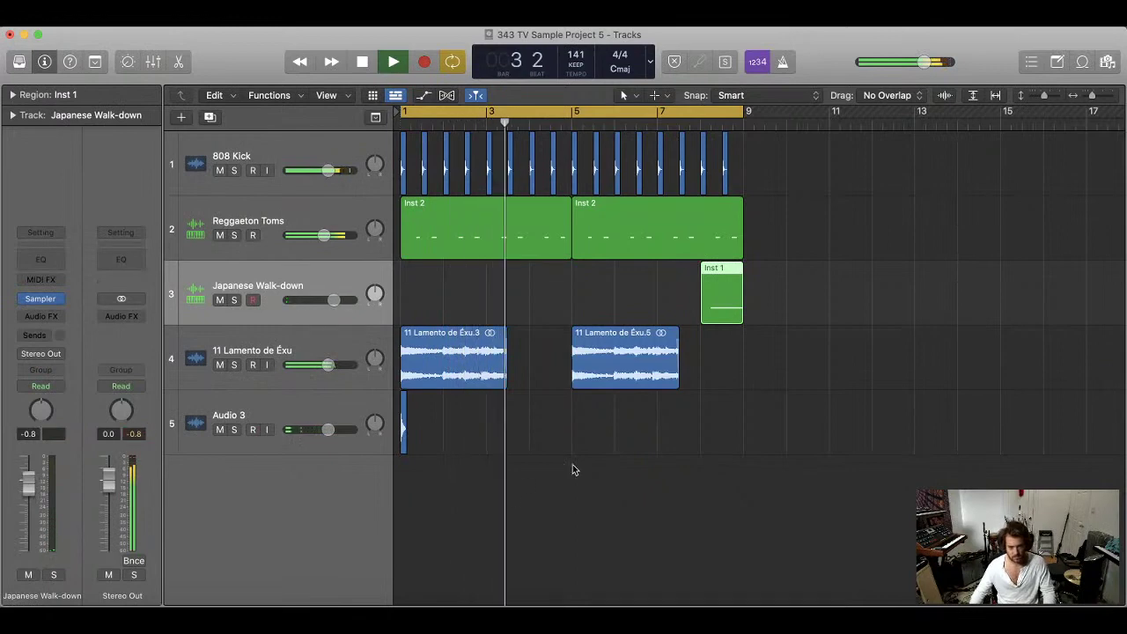
# - Delete the unused Audio 3 track together with its TR-808 tom region
pyautogui.click(469, 431)
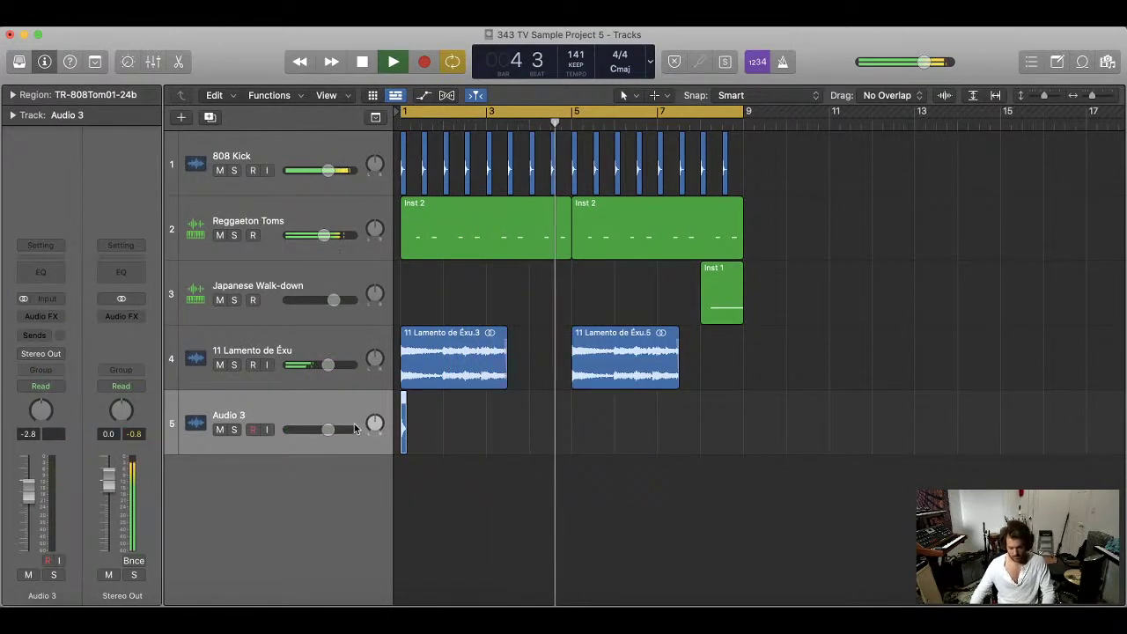
pyautogui.press('super+BackSpace')
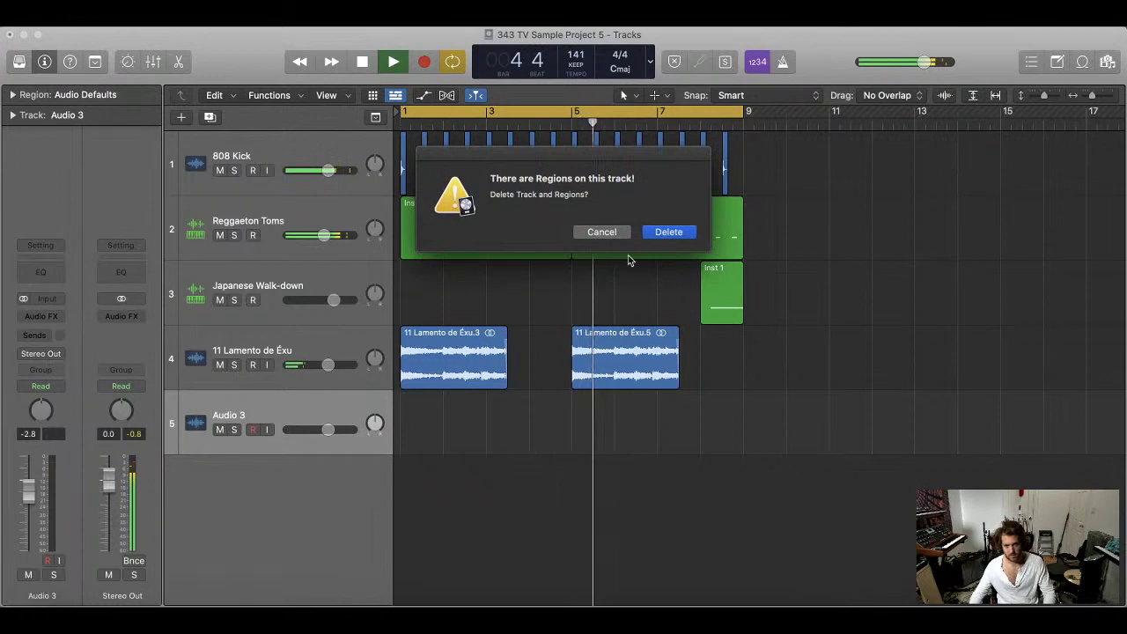
pyautogui.click(668, 232)
pyautogui.click(575, 289)
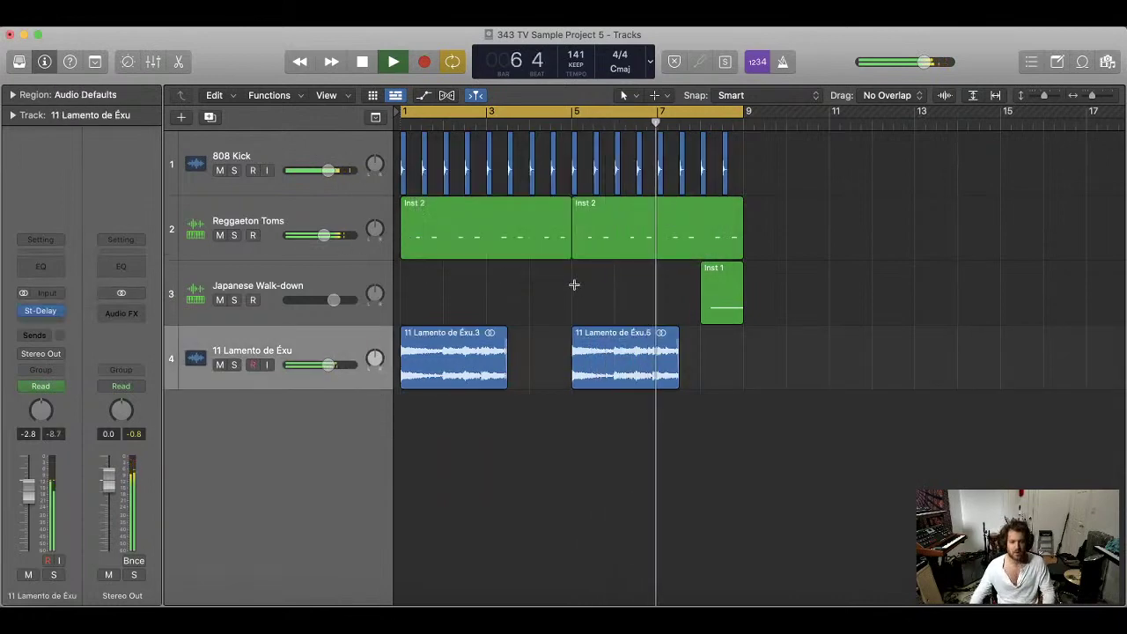
# - Rename the 11 Lamento de Éxu track as Main Blues Sample and raise its volume to -0.6 dB
pyautogui.doubleClick(288, 349)
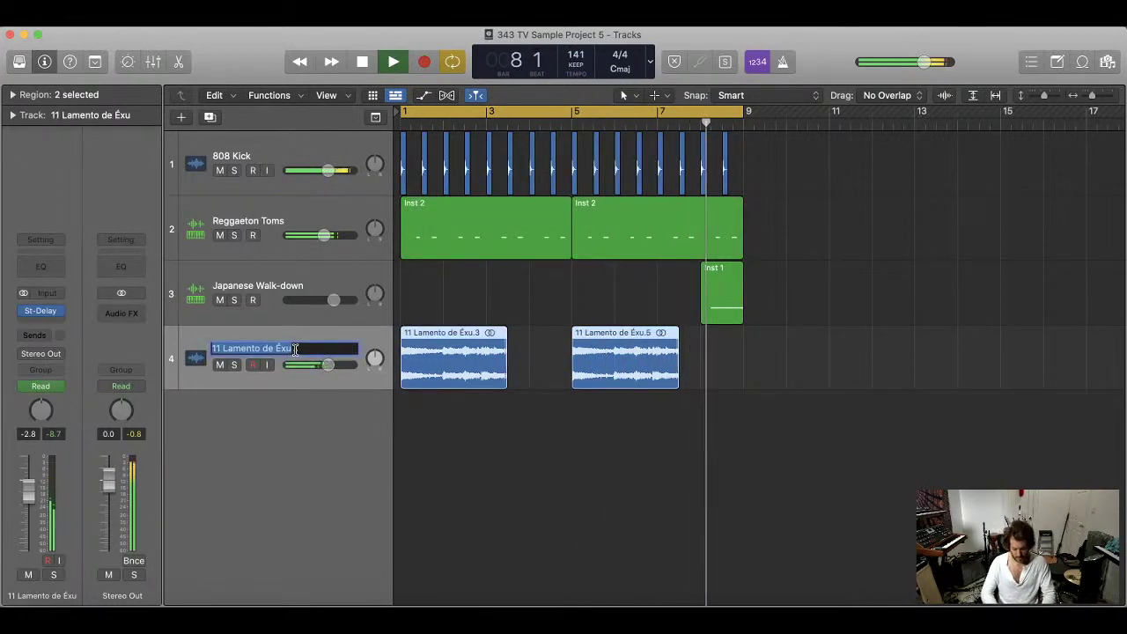
pyautogui.write('Main Blues Sample')
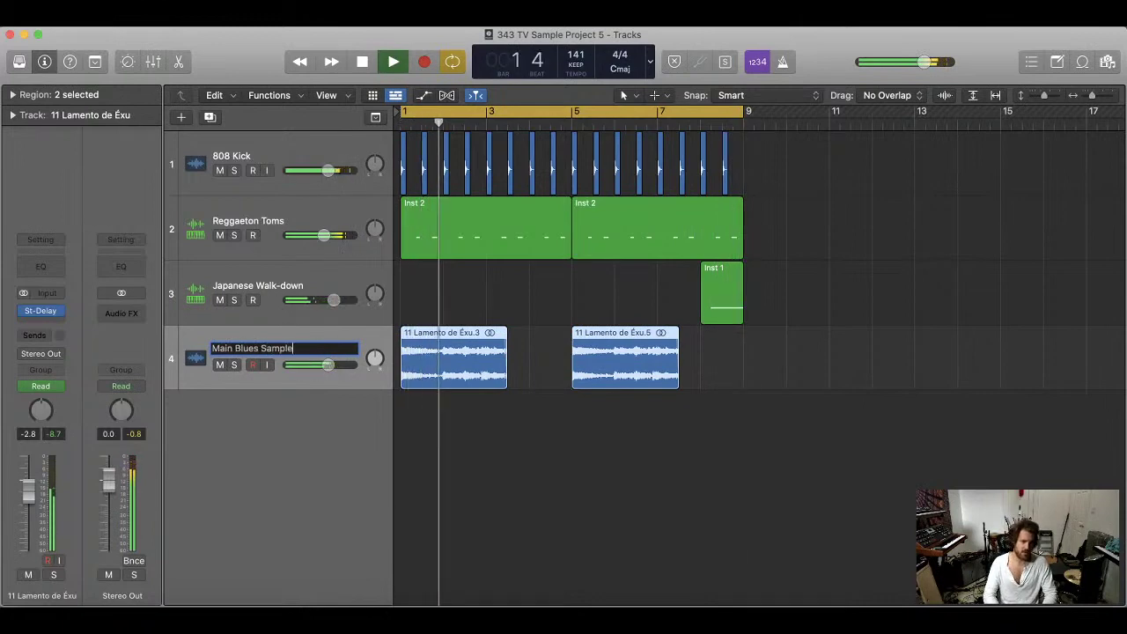
pyautogui.press('Return')
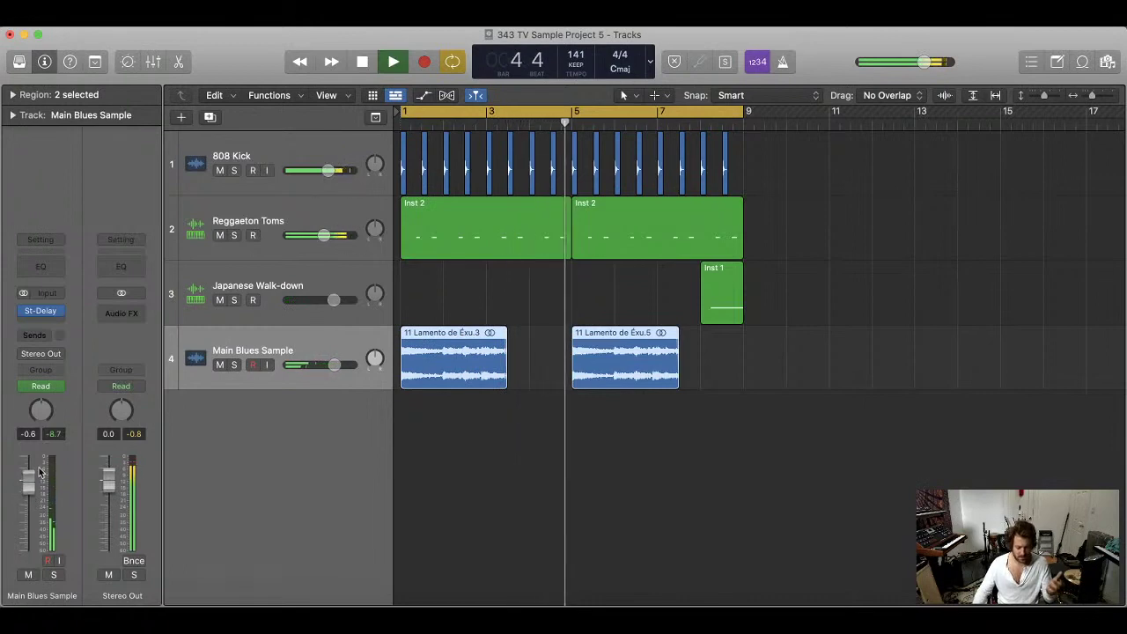
pyautogui.click(490, 306)
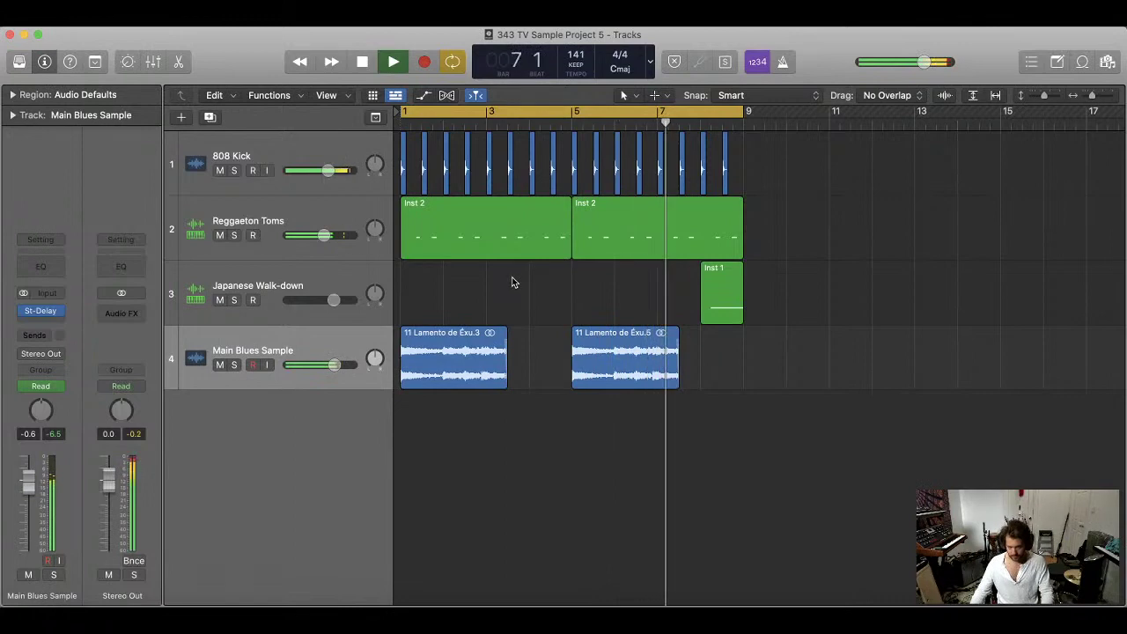
# - Stop playback and duplicate the Japanese Walk-down track with its Sampler settings
pyautogui.press('space')
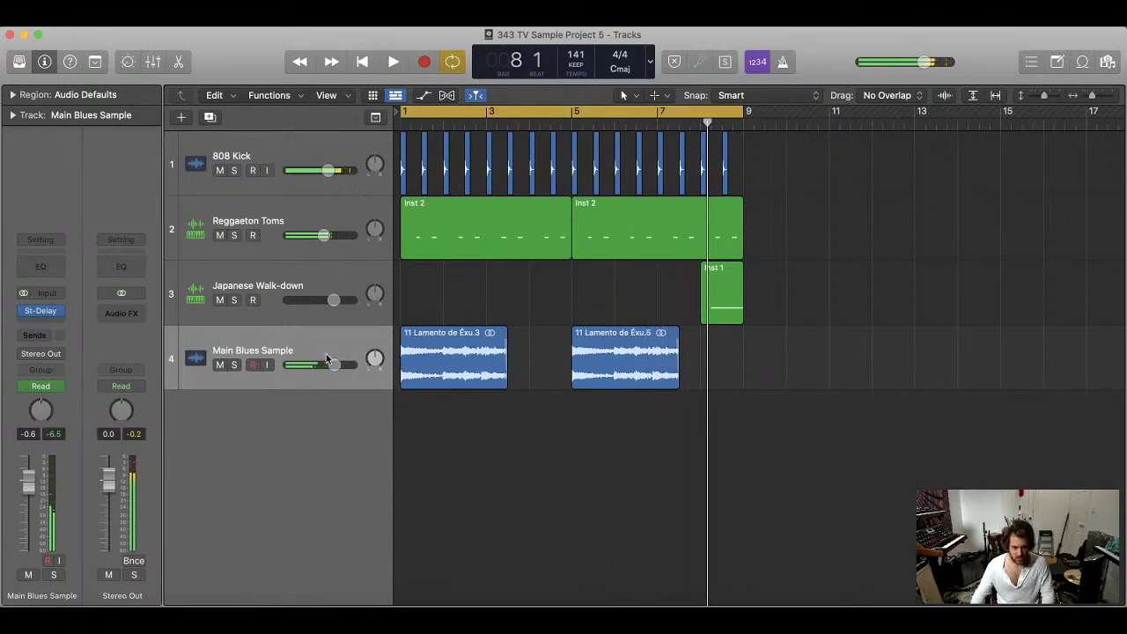
pyautogui.click(279, 277)
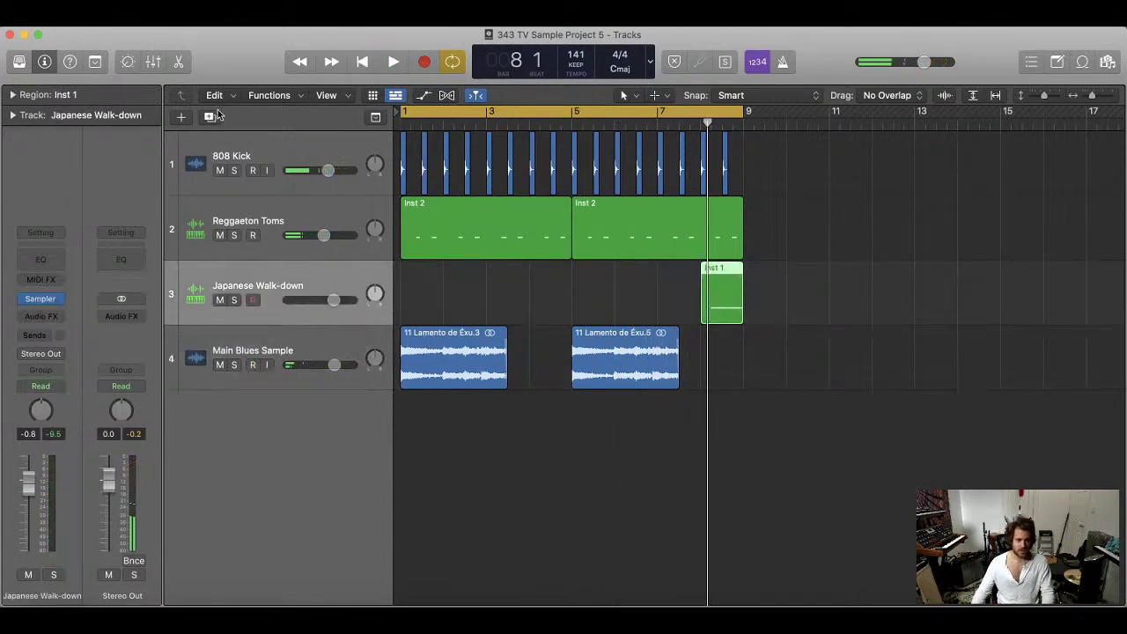
pyautogui.click(214, 115)
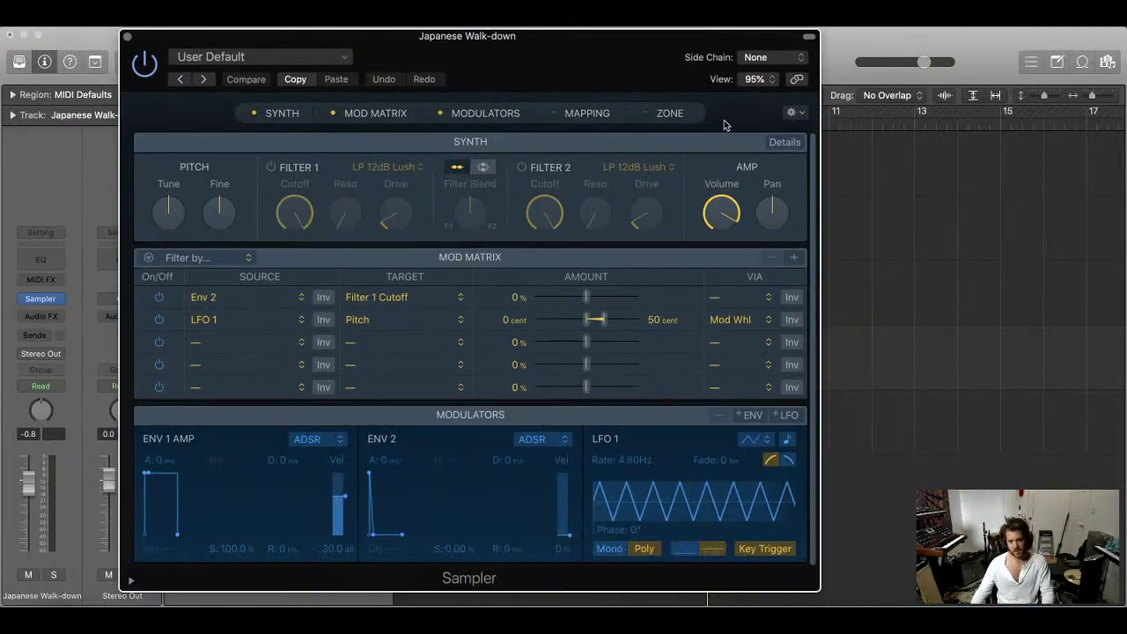
# - In the duplicate track's Sampler, extend the zone's end to 6082384 and move its sample start to 1656901
pyautogui.click(657, 113)
pyautogui.click(588, 113)
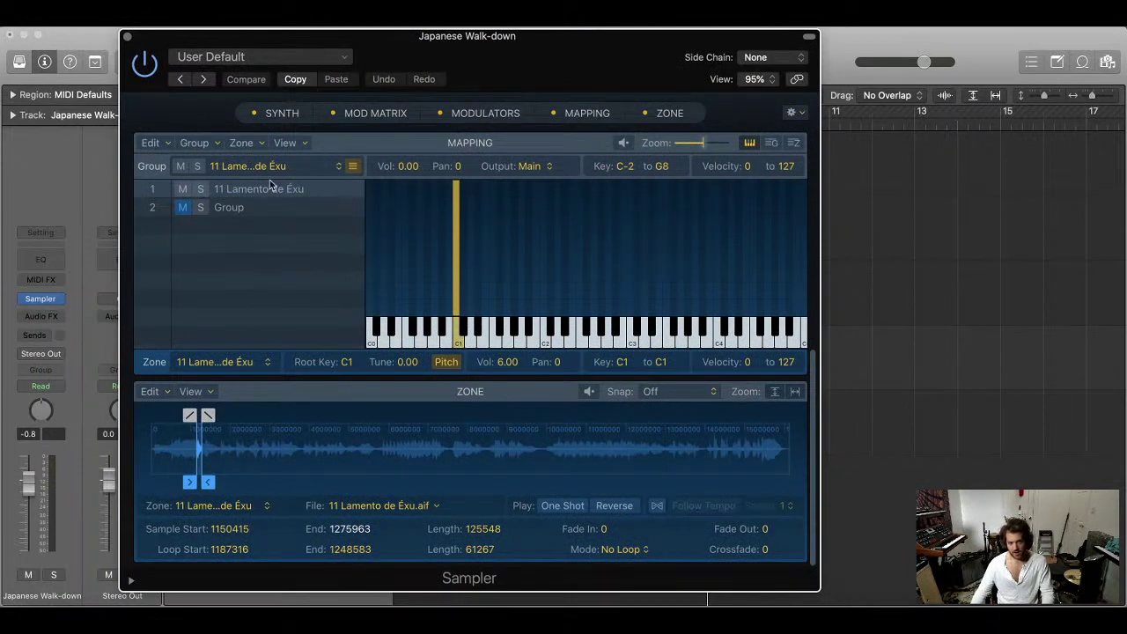
pyautogui.moveTo(209, 482); pyautogui.dragTo(396, 481)
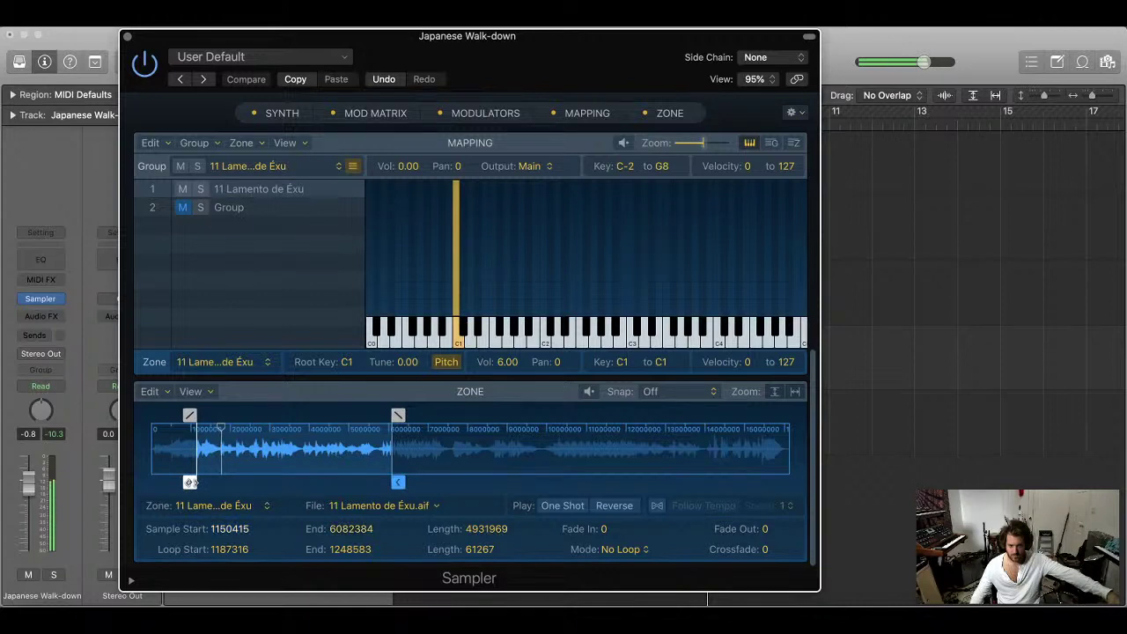
pyautogui.moveTo(192, 482); pyautogui.dragTo(218, 482)
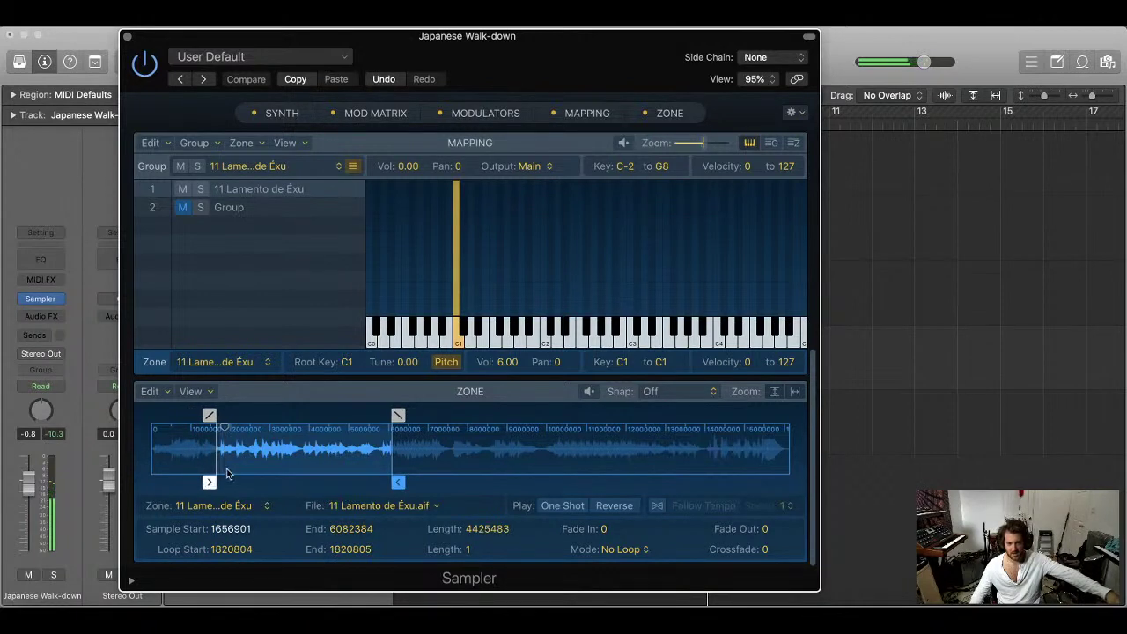
# - Shorten the zone to a brief slice by setting its sample end to 1757923, and close the Sampler
pyautogui.scroll(6, 231, 455)
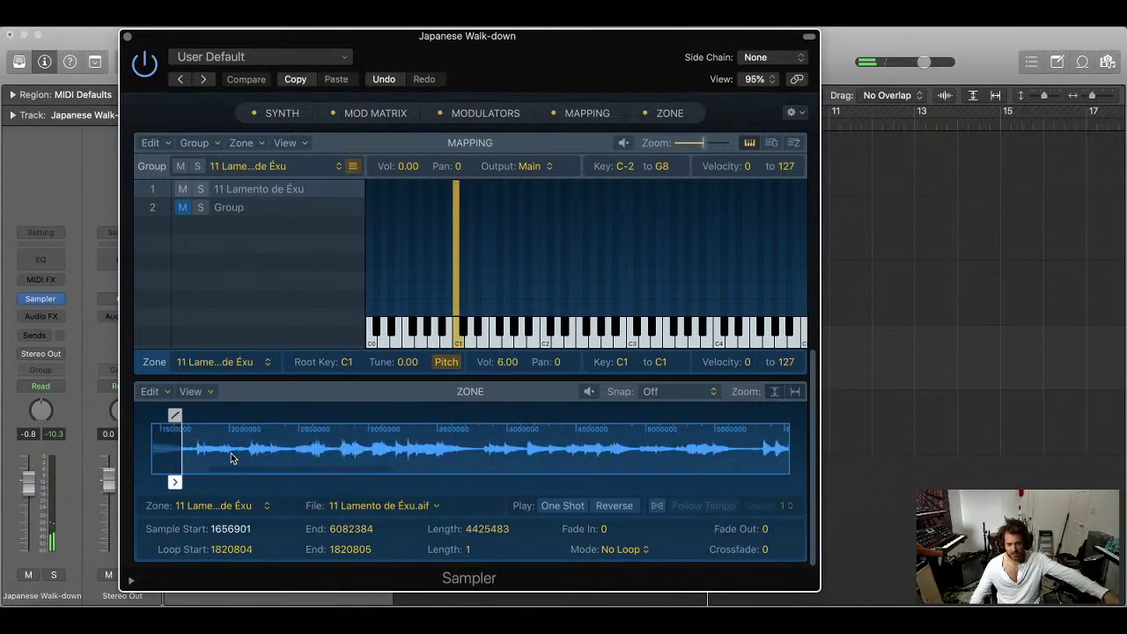
pyautogui.scroll(-3, 233, 457)
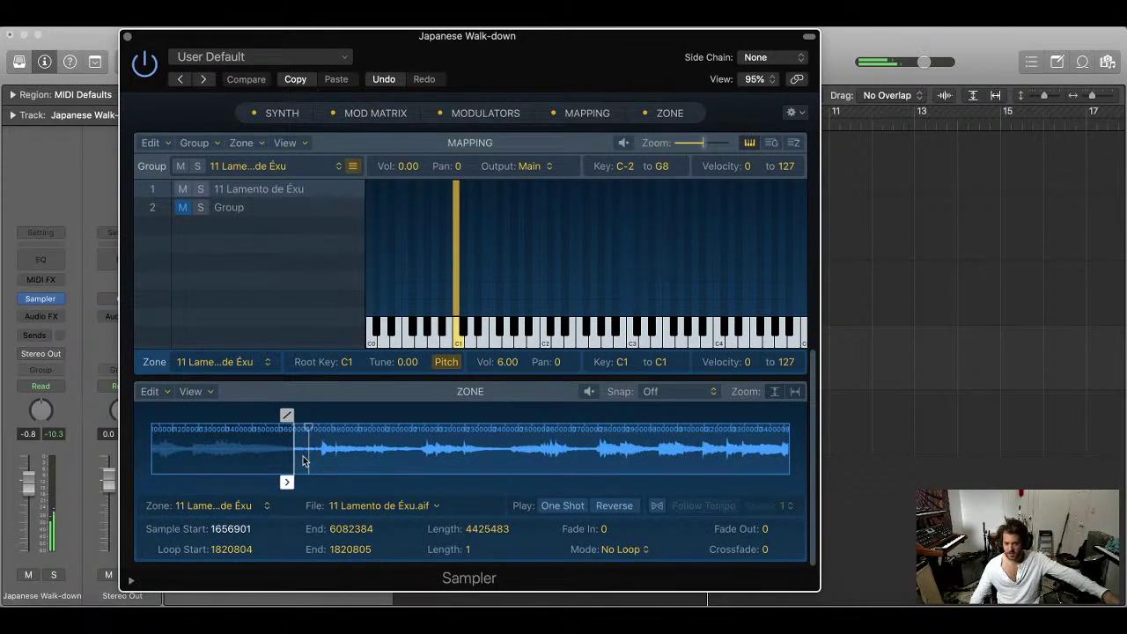
pyautogui.hscroll(-10, 563, 480)
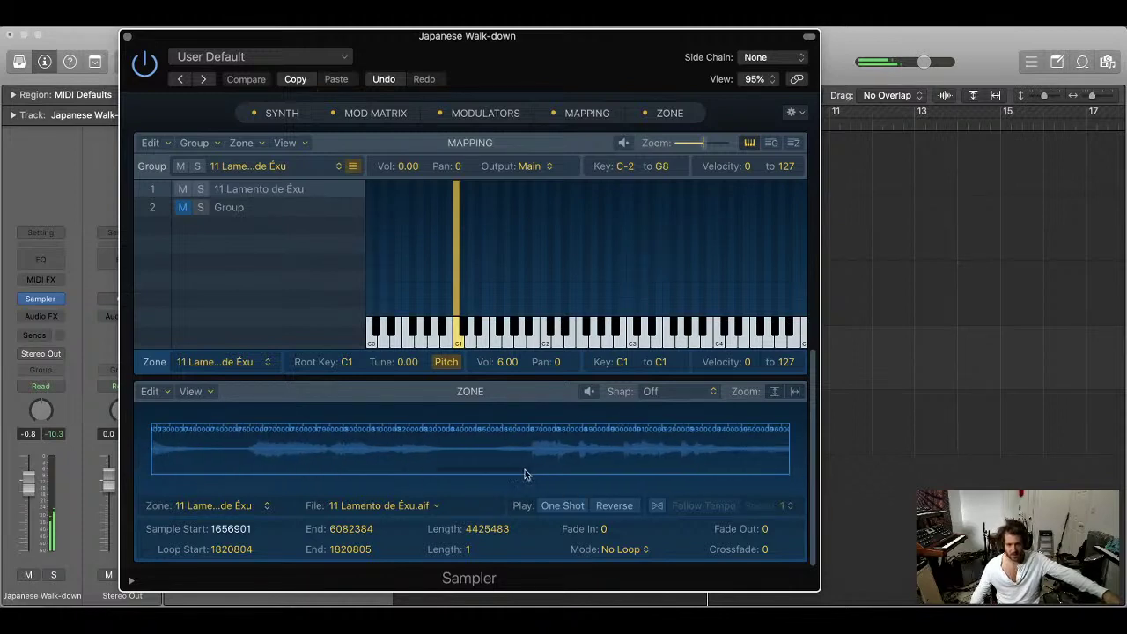
pyautogui.scroll(-5, 480, 452)
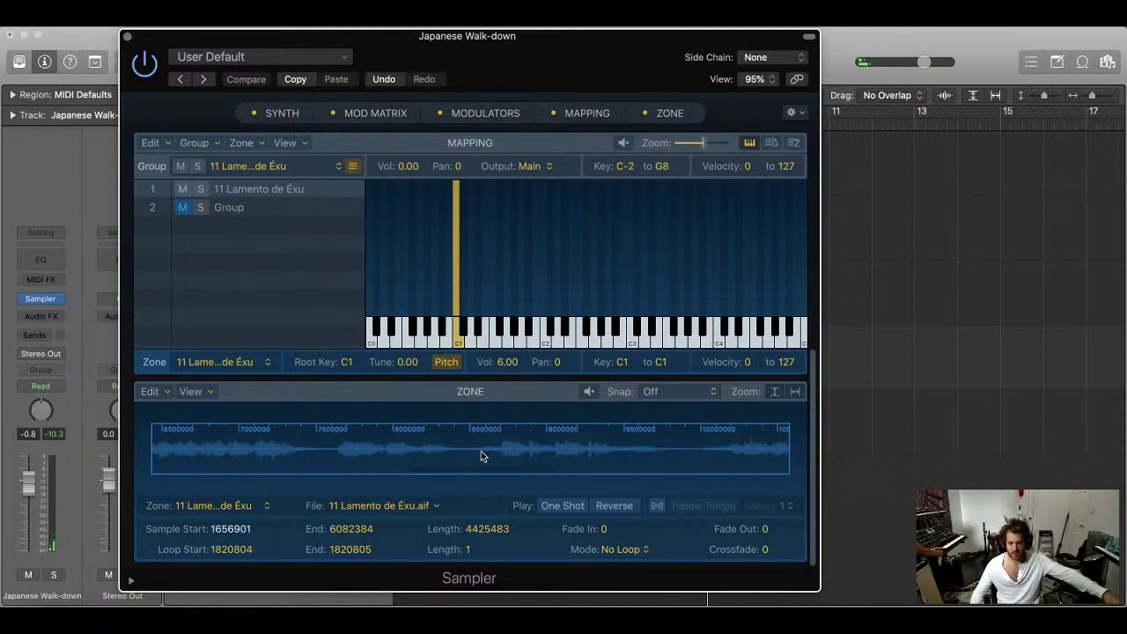
pyautogui.scroll(-5, 481, 453)
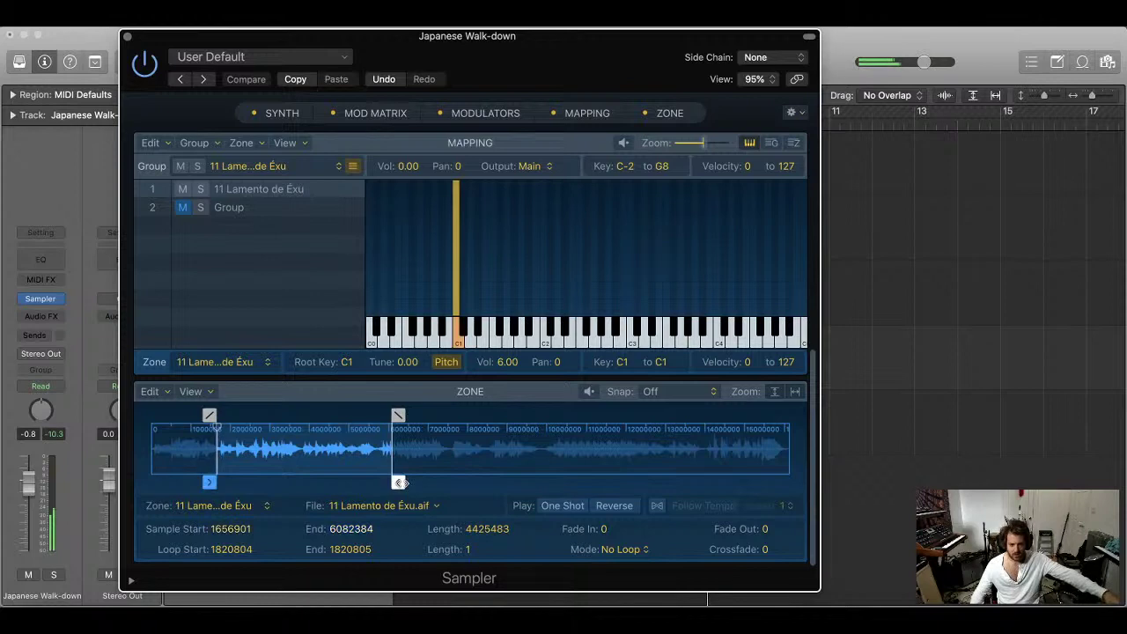
pyautogui.moveTo(398, 483); pyautogui.dragTo(225, 503)
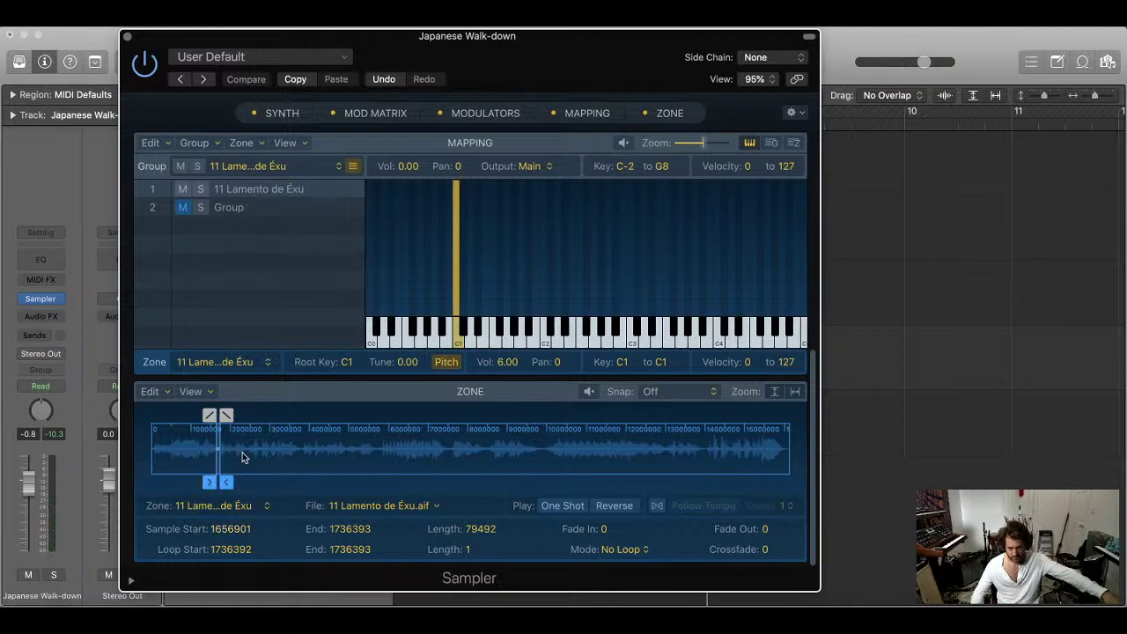
pyautogui.scroll(5, 243, 457)
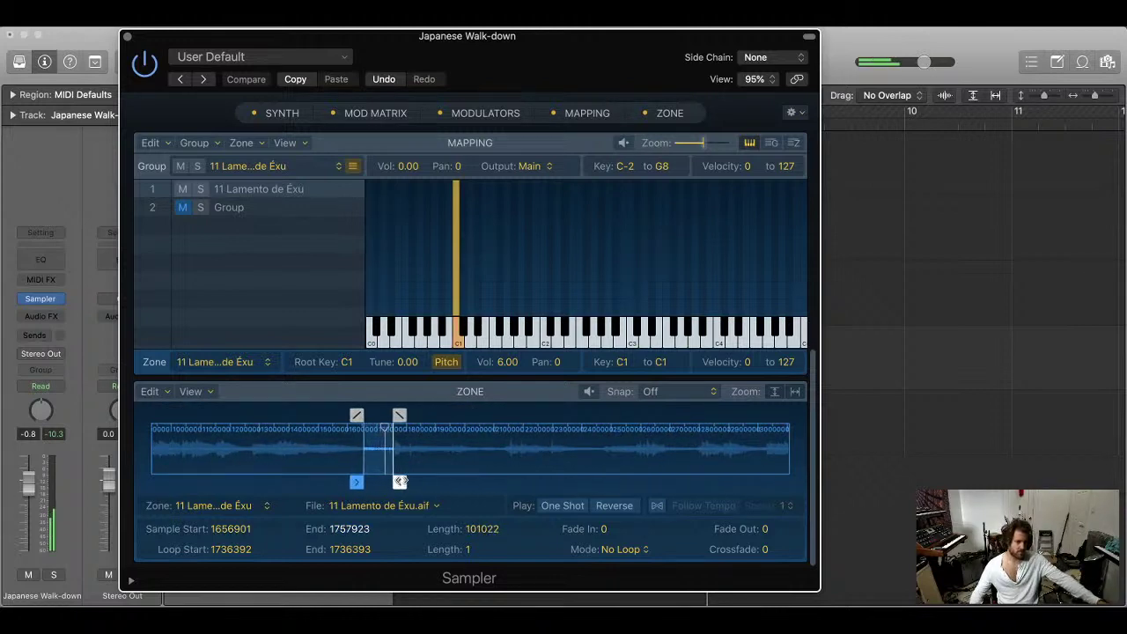
pyautogui.click(126, 37)
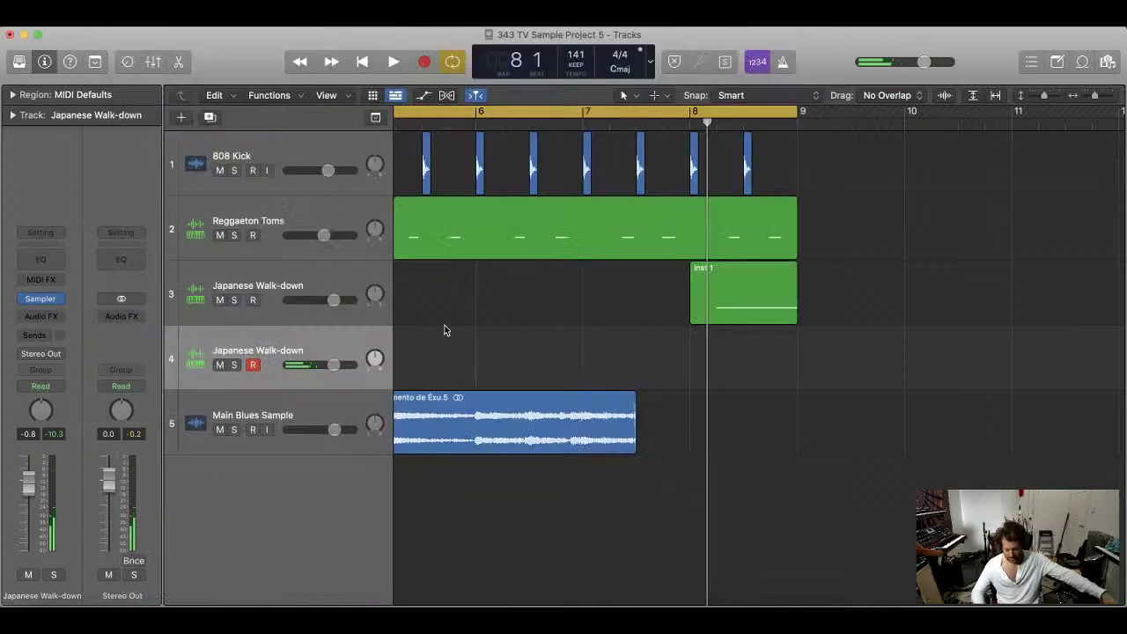
# - Play the beat from bar 1 and raise the duplicated track's volume to 6.0 dB
pyautogui.press('Return')
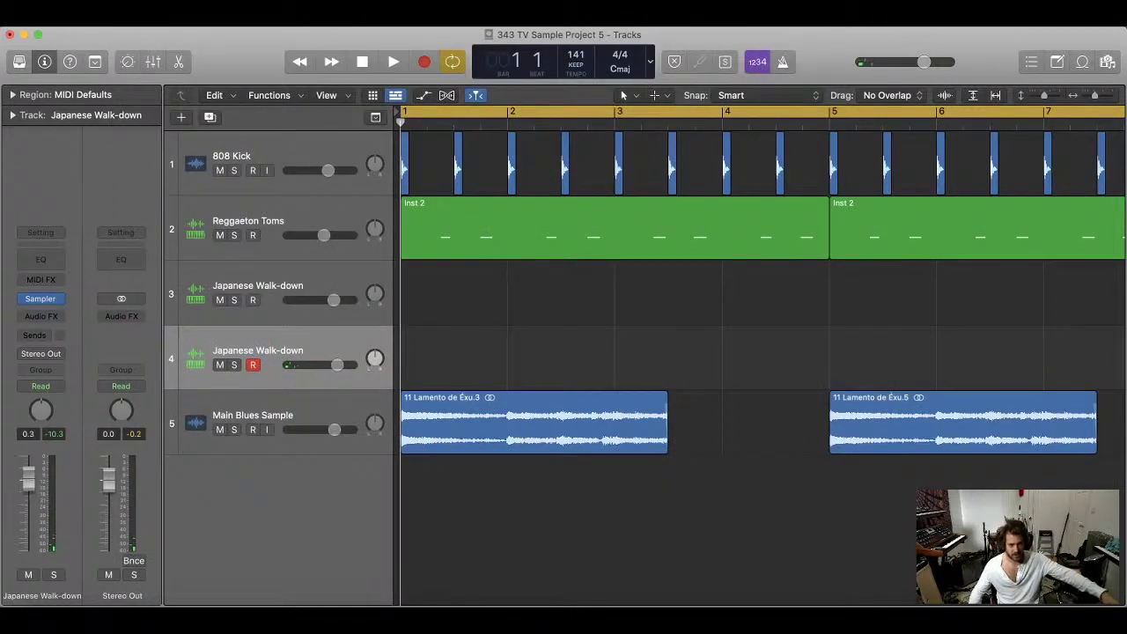
pyautogui.press('space')
pyautogui.moveTo(35, 480); pyautogui.dragTo(36, 445)
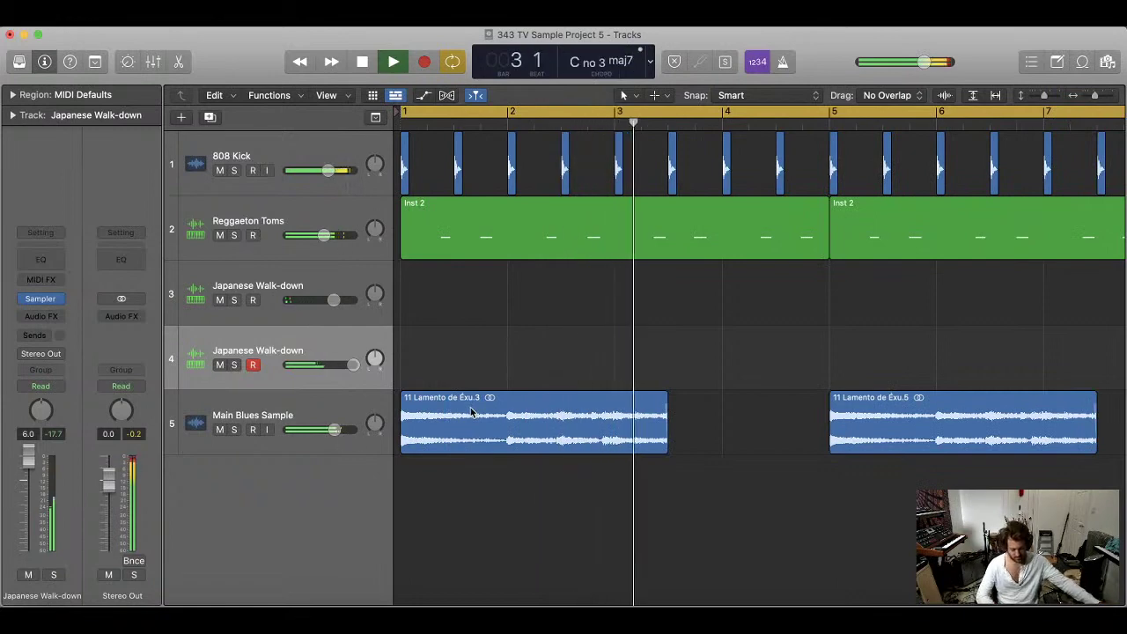
# - Record a one-bar sample note on the duplicated track and move its region to bar 1
pyautogui.press('r')
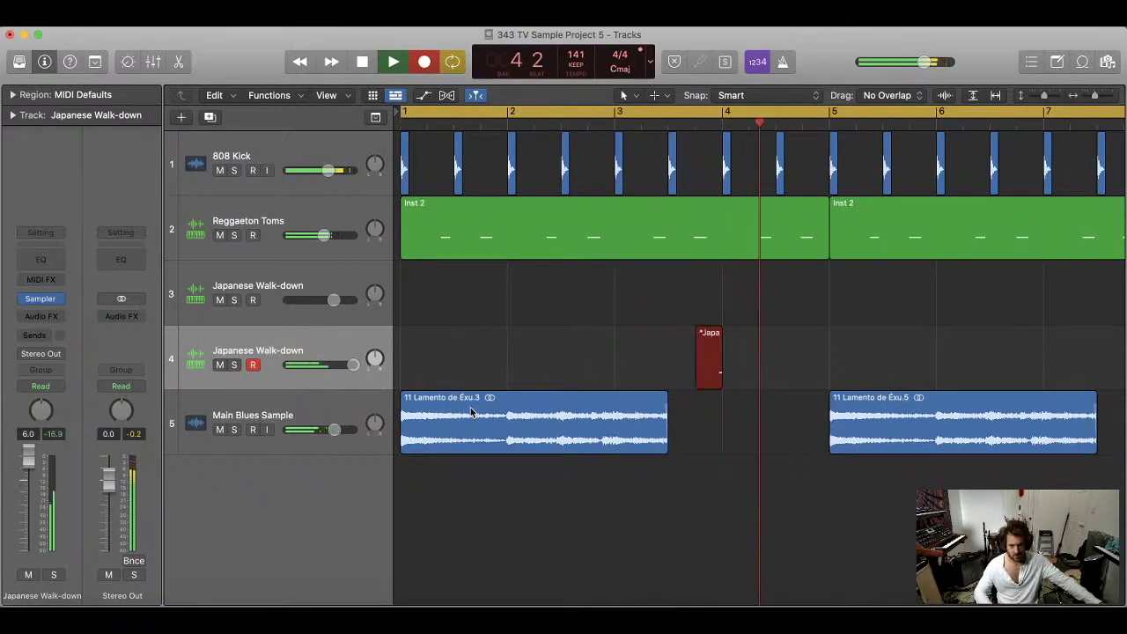
pyautogui.press('space')
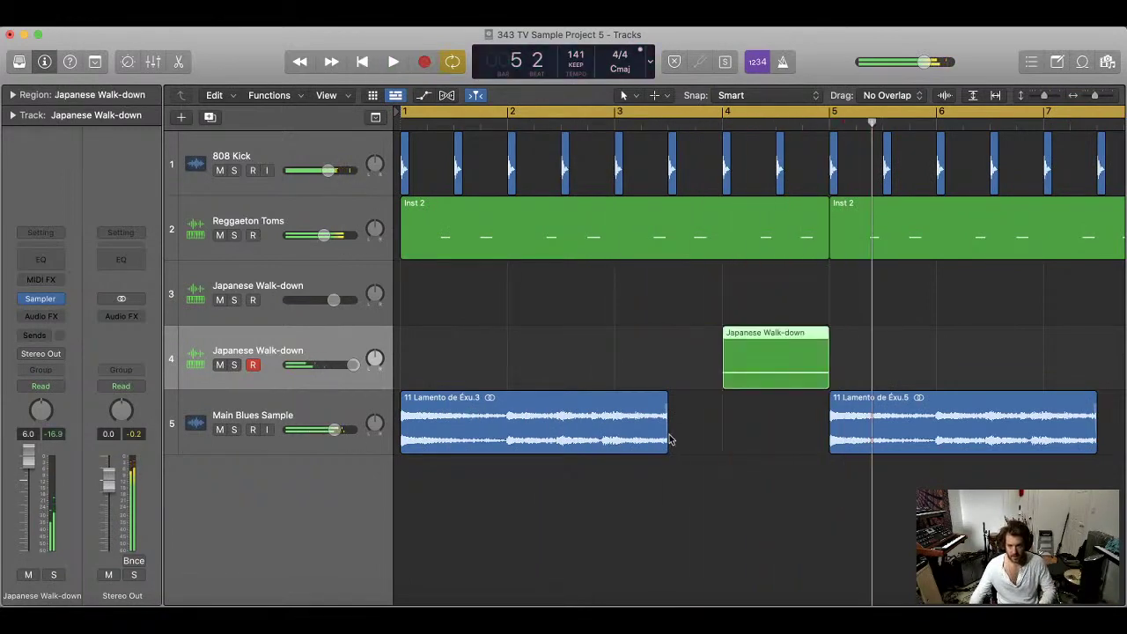
pyautogui.moveTo(766, 350); pyautogui.dragTo(447, 356)
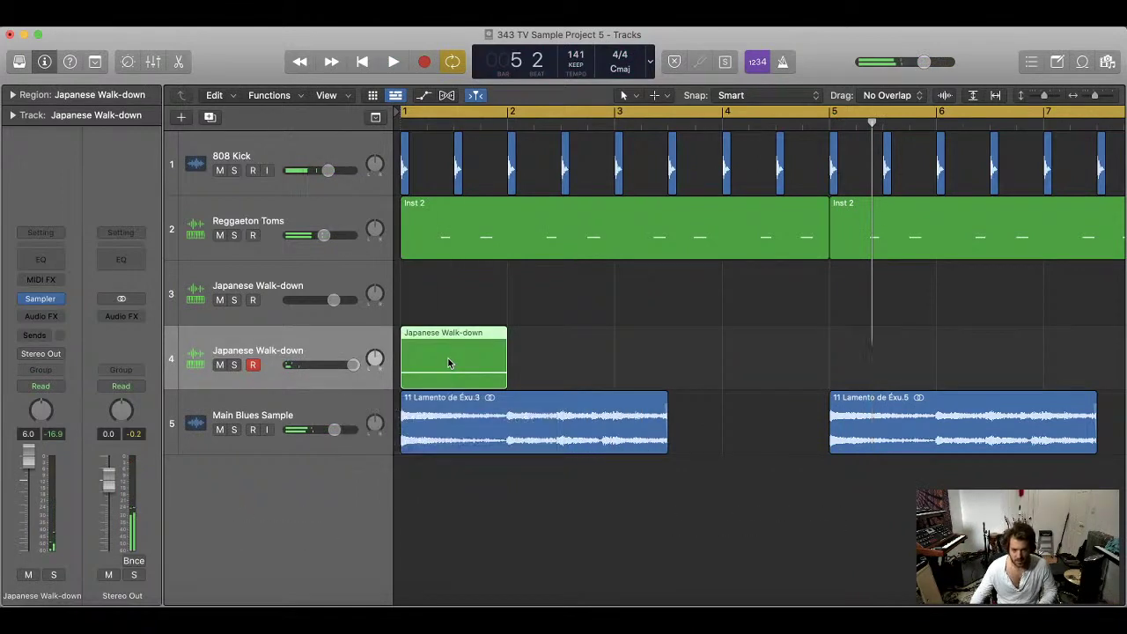
# - Check the recorded region's C1 note in the Piano Roll and close the editor
pyautogui.doubleClick(447, 357)
pyautogui.click(367, 503)
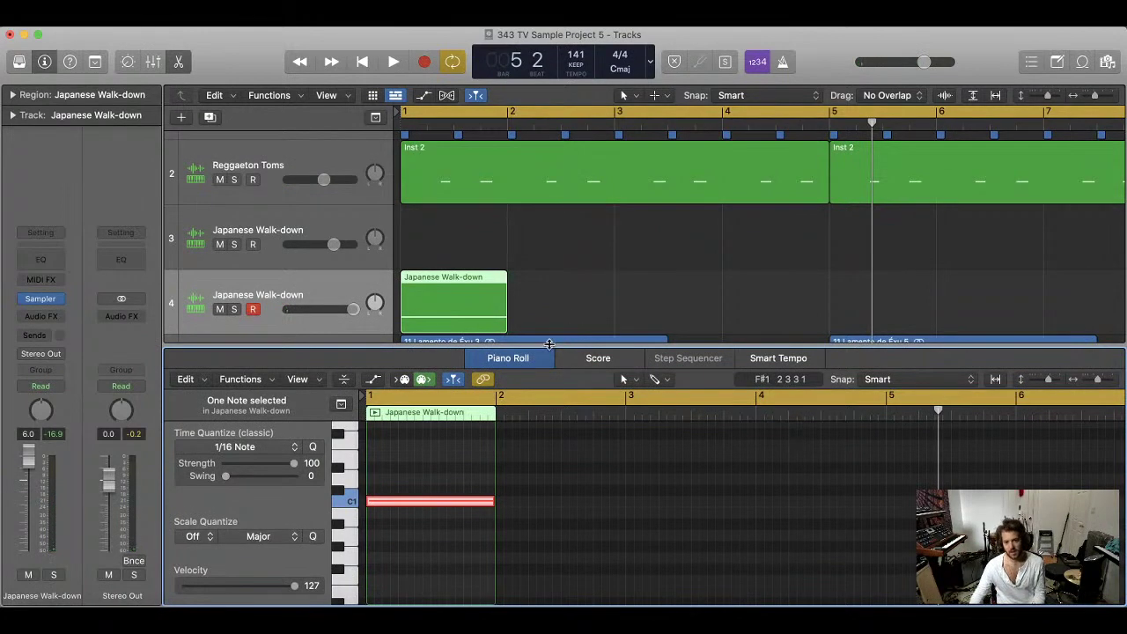
pyautogui.click(554, 302)
pyautogui.press('e')
# - Rename the duplicated Japanese Walk-down track as Bongo Rolls
pyautogui.doubleClick(258, 361)
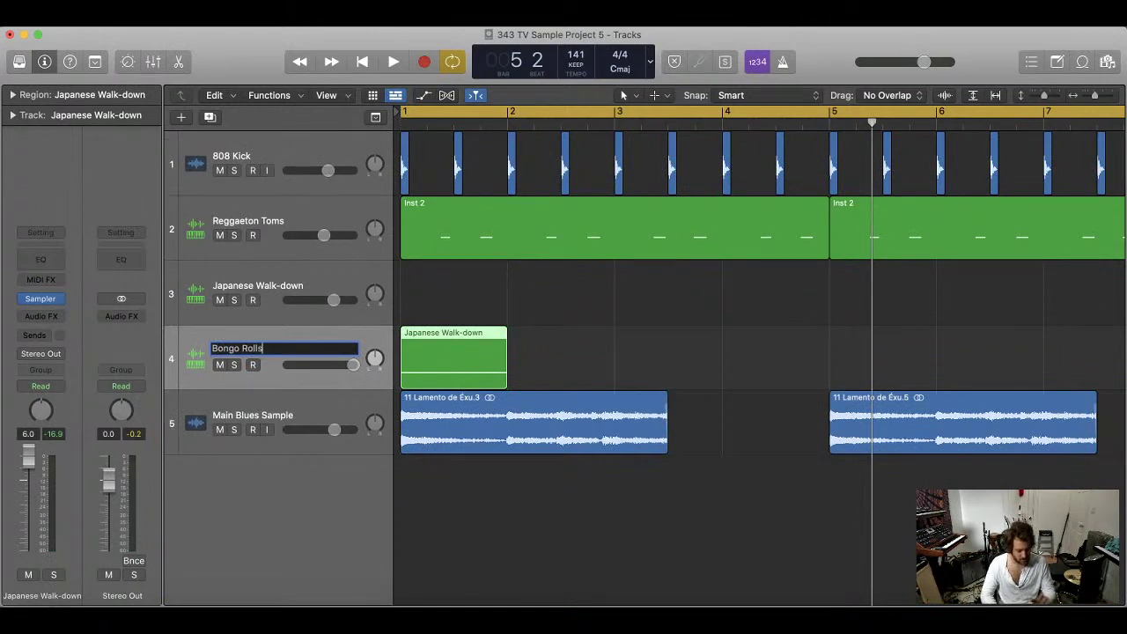
pyautogui.press('Return')
pyautogui.click(597, 346)
# - Loop the one-bar Bongo Rolls region through the end of bar 8 and play the beat
pyautogui.press('super+Left')
pyautogui.press('super+Left')
pyautogui.press('super+Left')
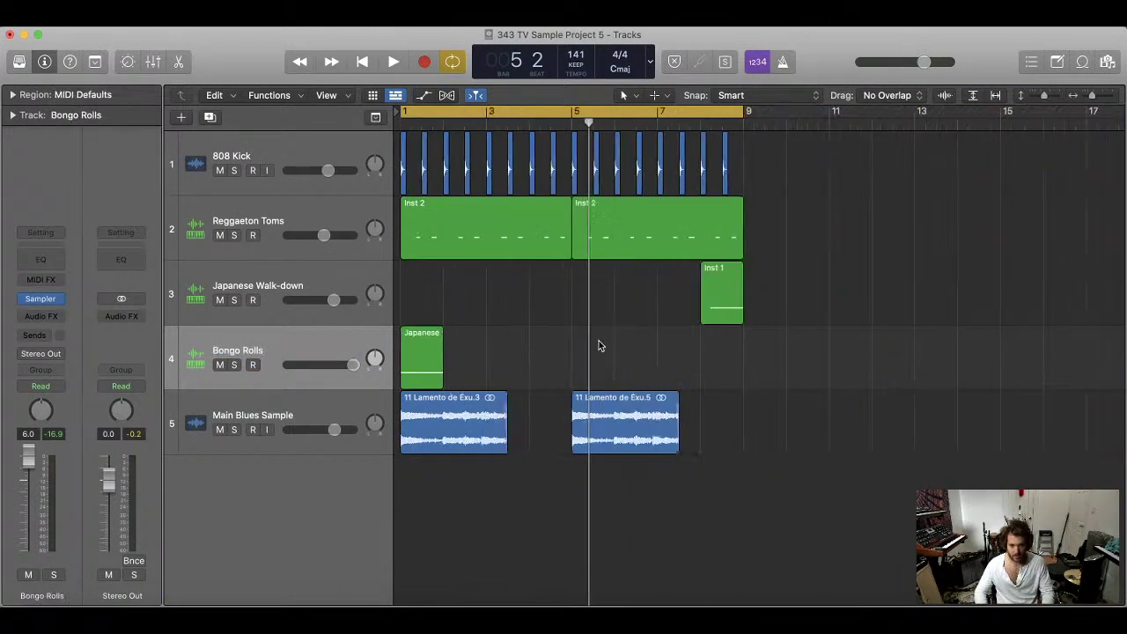
pyautogui.moveTo(429, 335); pyautogui.dragTo(653, 345)
pyautogui.press('space')
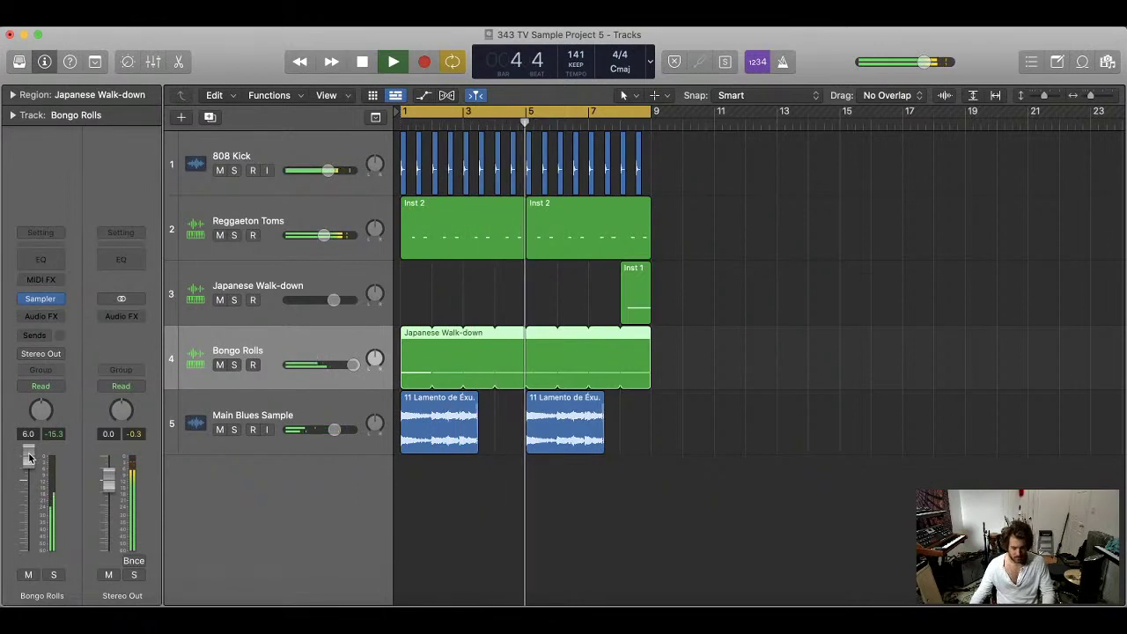
# - Set the Bongo Rolls Sampler zone's sample start to 1656726 at the slice's onset and close the Sampler
pyautogui.click(43, 302)
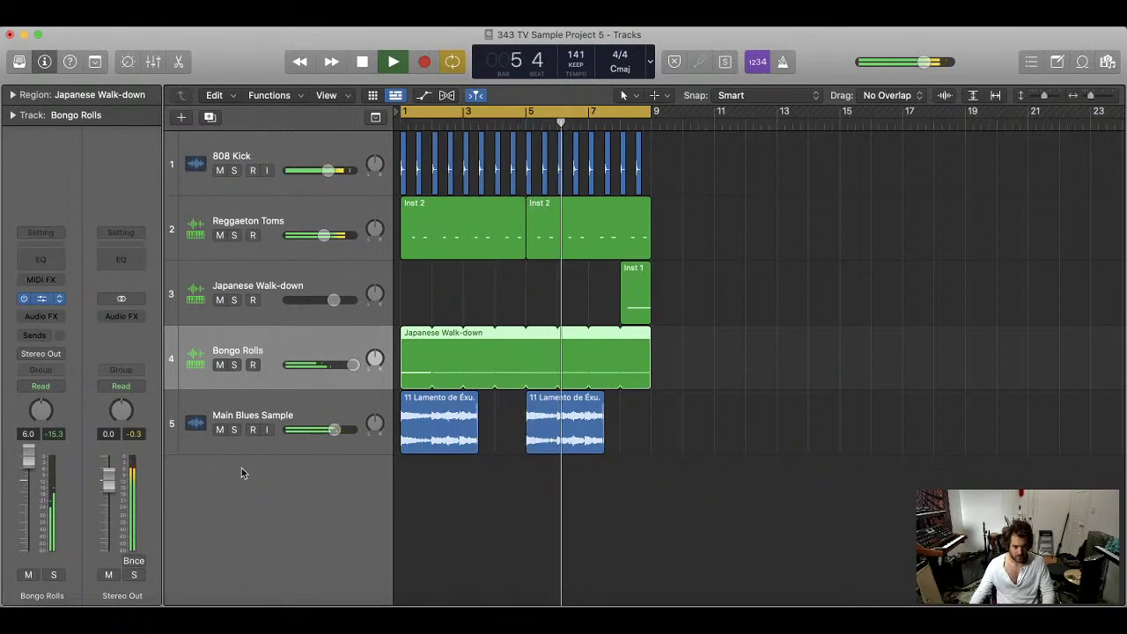
pyautogui.scroll(6, 247, 455)
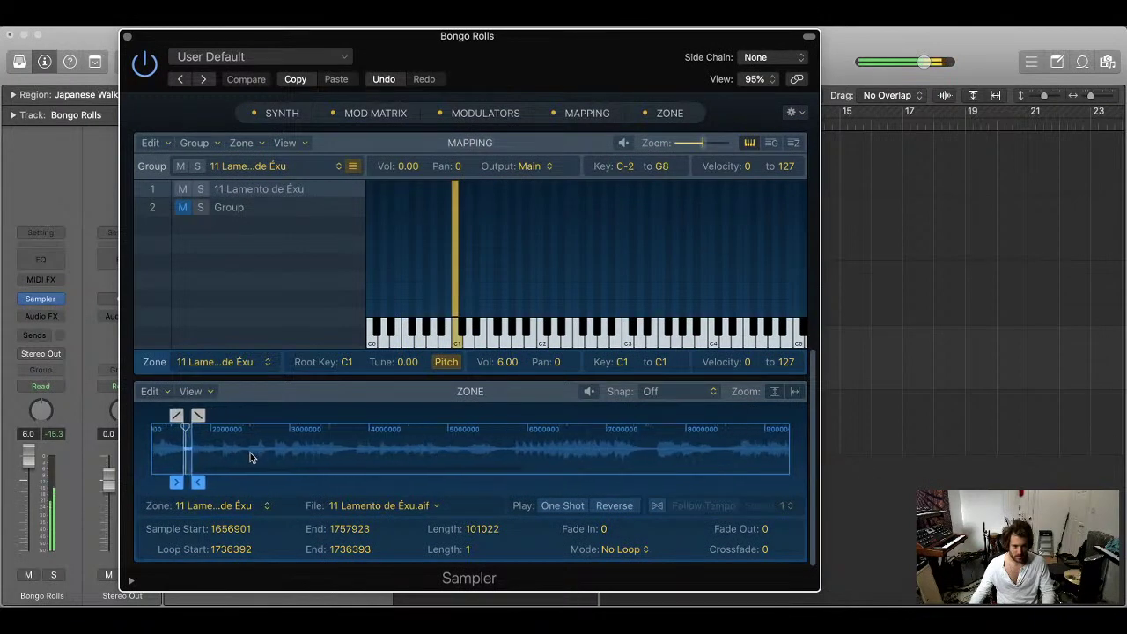
pyautogui.hscroll(4, 250, 453)
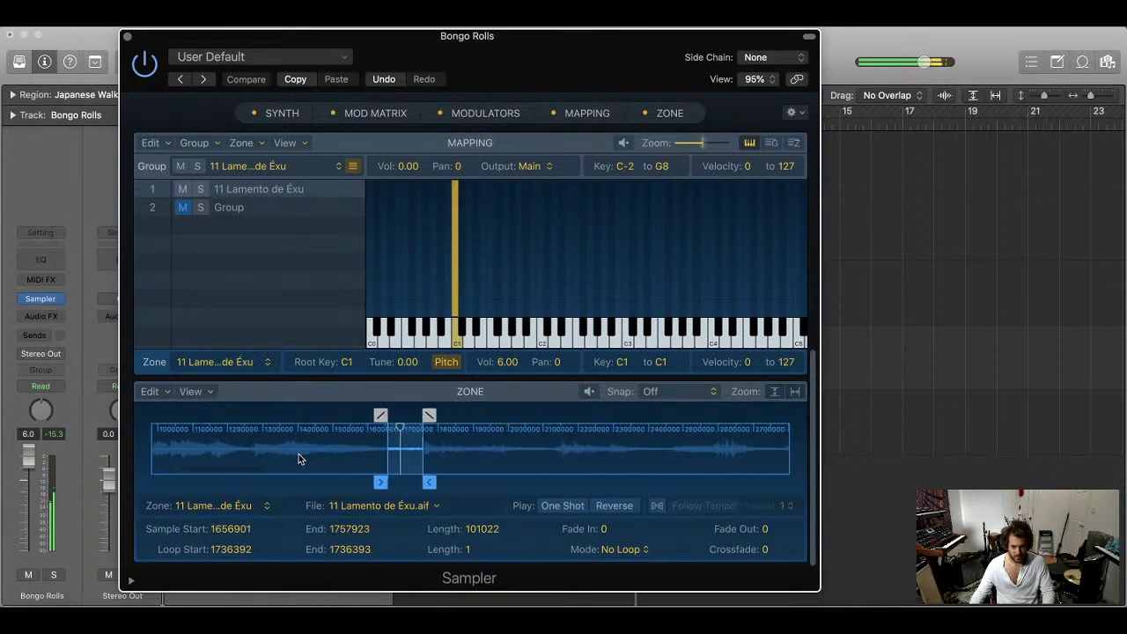
pyautogui.scroll(4, 298, 454)
pyautogui.scroll(6, 336, 449)
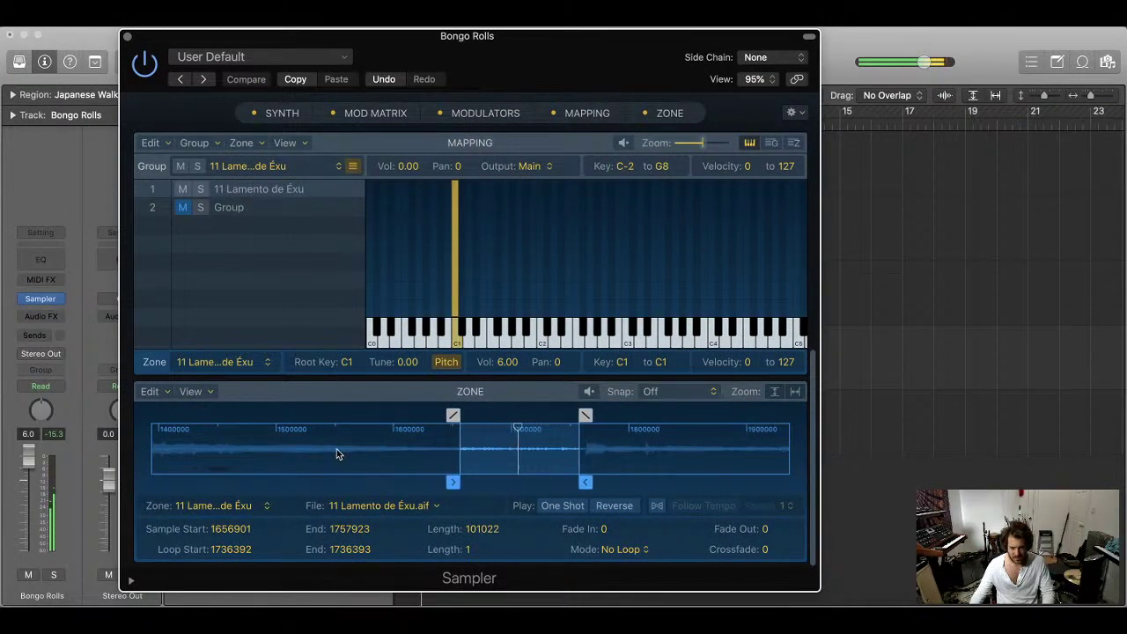
pyautogui.scroll(8, 355, 449)
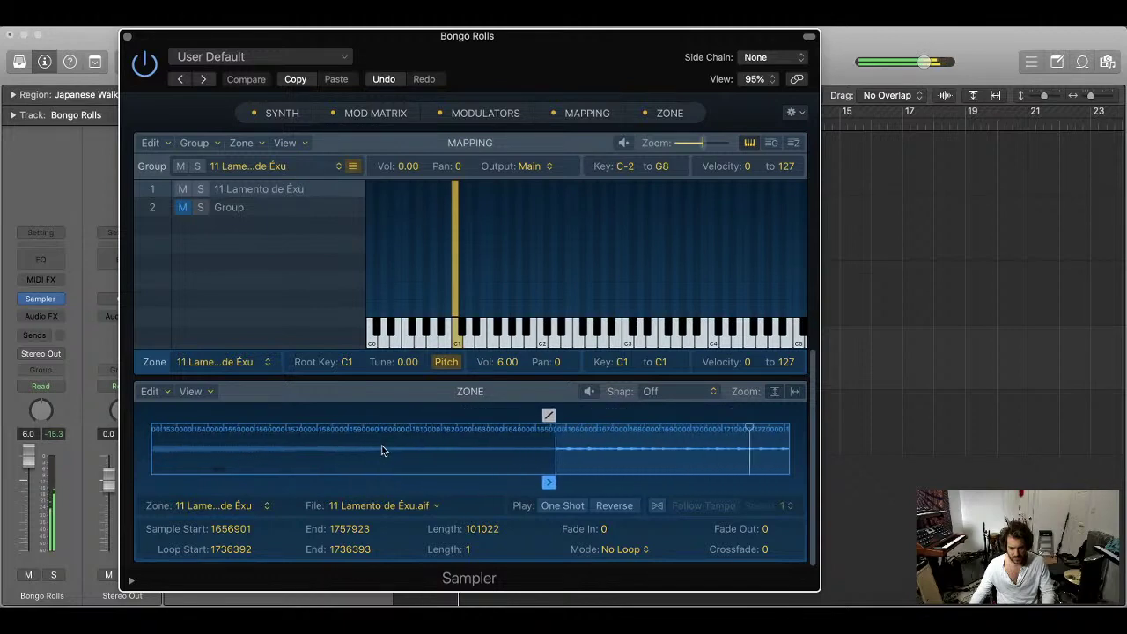
pyautogui.scroll(3, 379, 449)
pyautogui.hscroll(3, 409, 450)
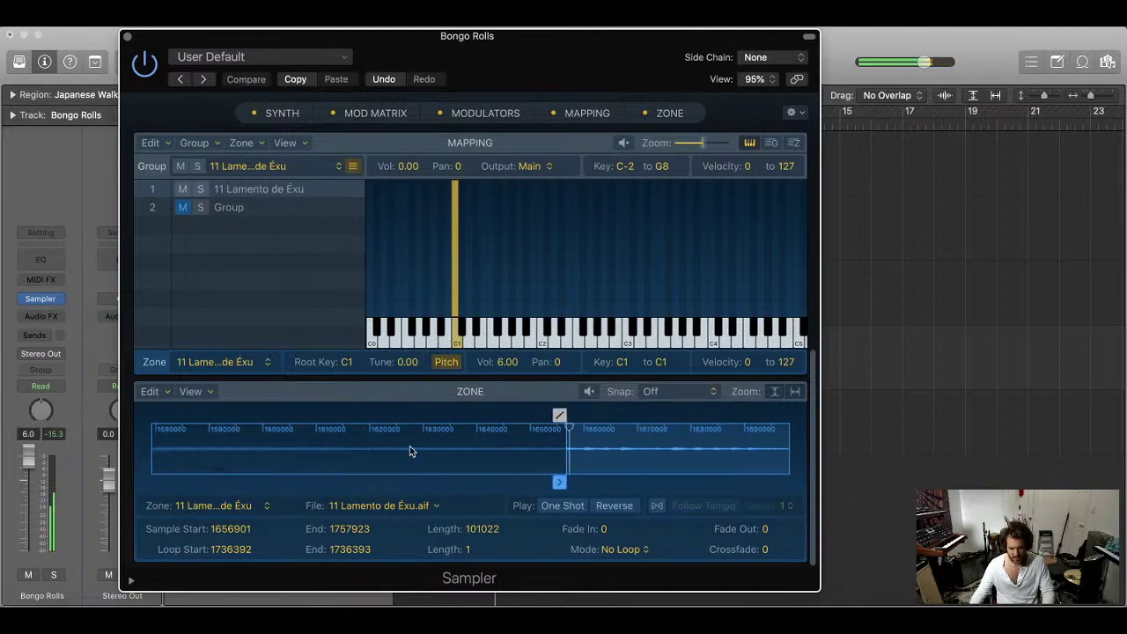
pyautogui.scroll(3, 409, 449)
pyautogui.scroll(3, 410, 451)
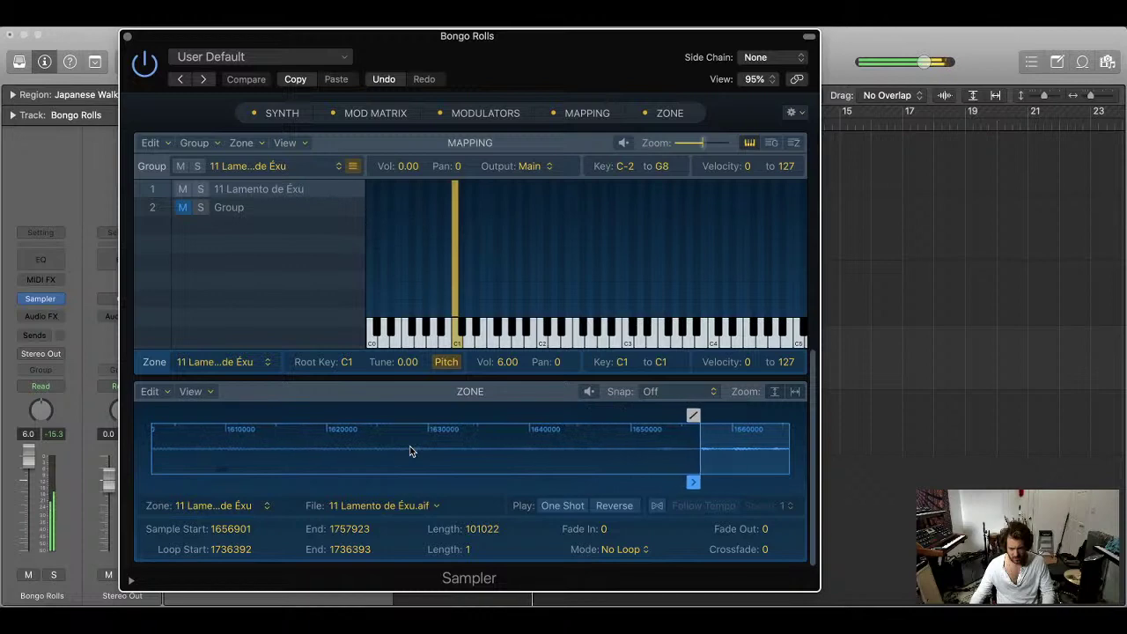
pyautogui.hscroll(3, 440, 458)
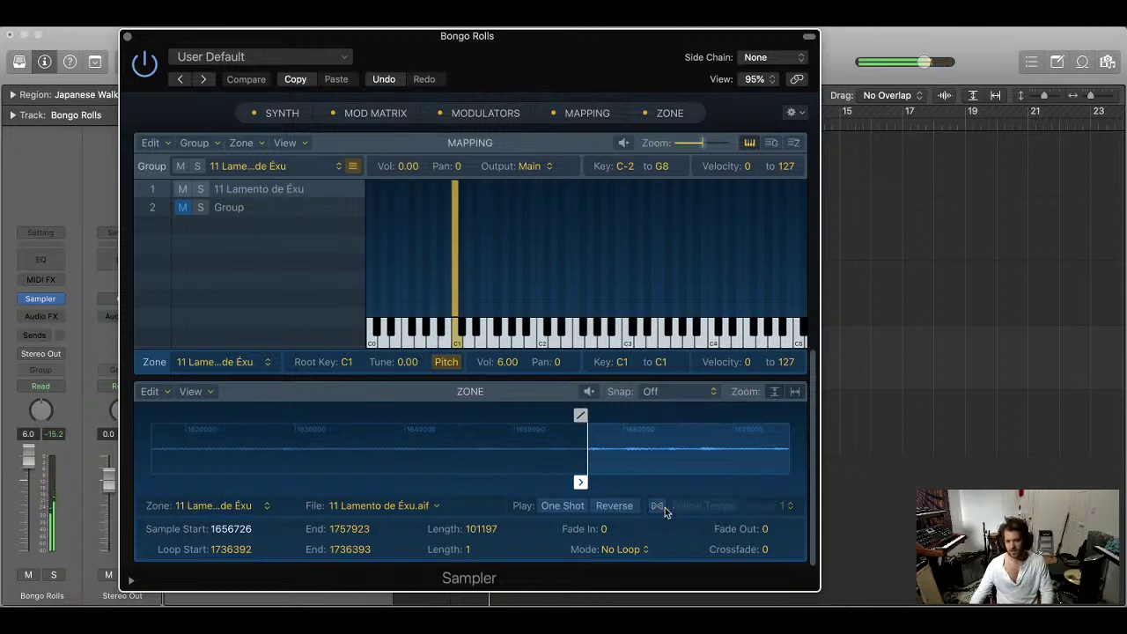
pyautogui.click(931, 437)
pyautogui.press('z')
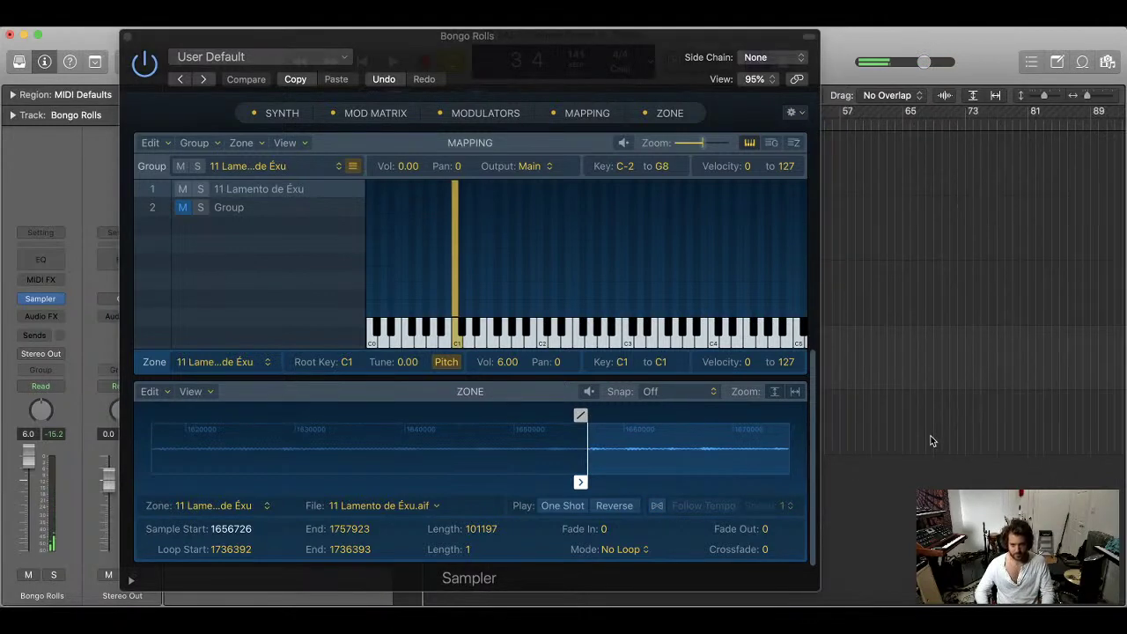
pyautogui.click(129, 34)
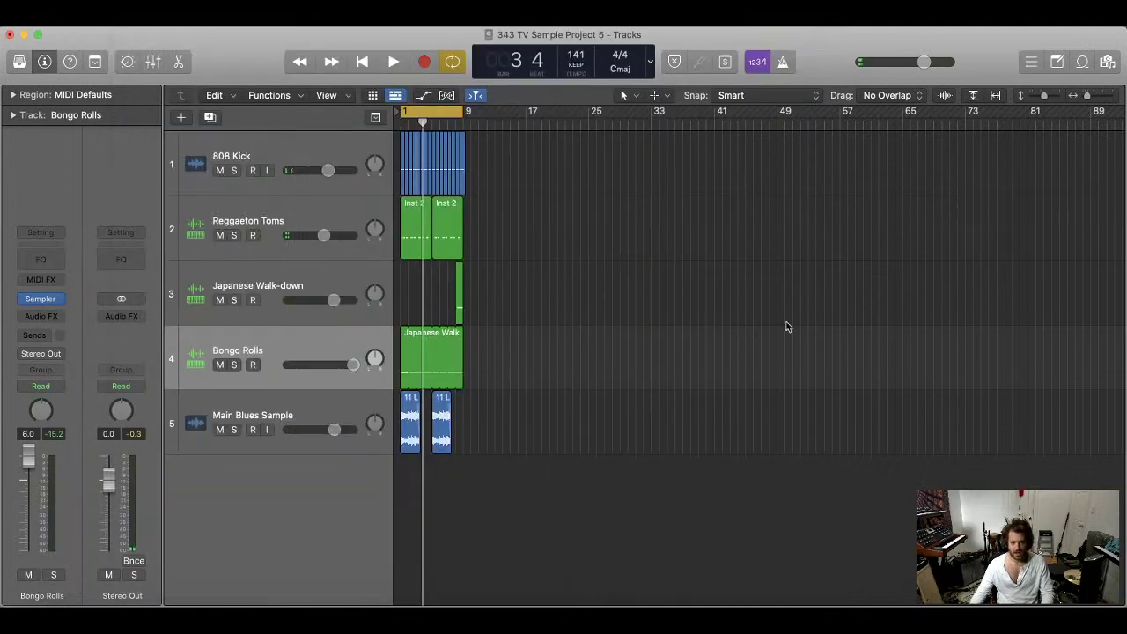
# - Fit the eight-bar arrangement to the view with taller tracks and play the beat from bar 1
pyautogui.press('super+Down')
pyautogui.press('Return')
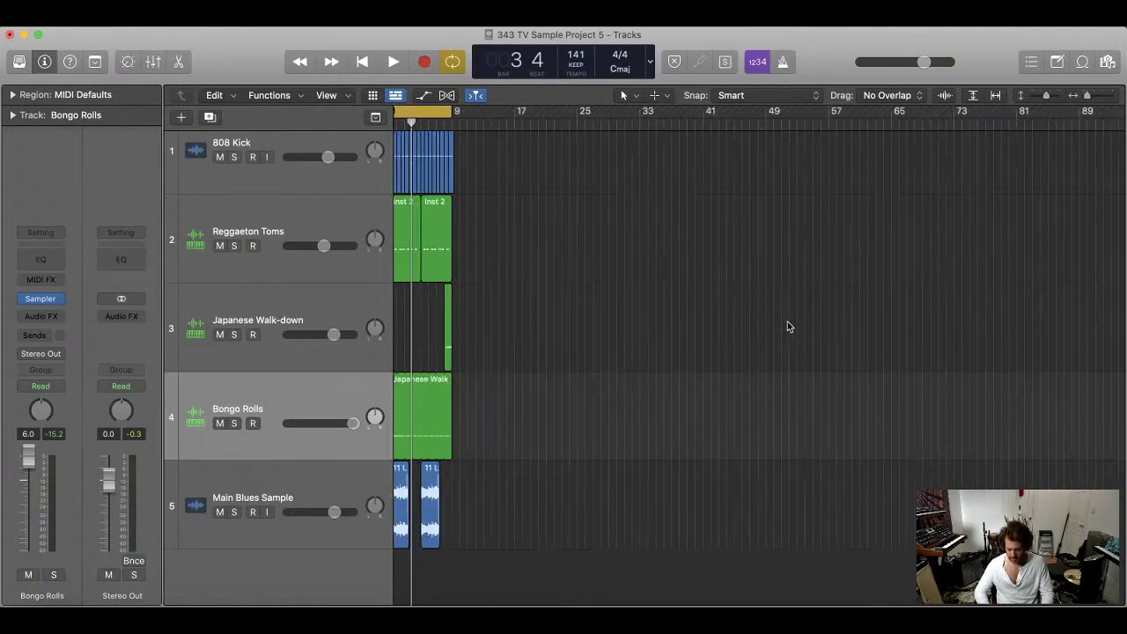
pyautogui.press('super+Right')
pyautogui.press('super+Right')
pyautogui.press('super+Down')
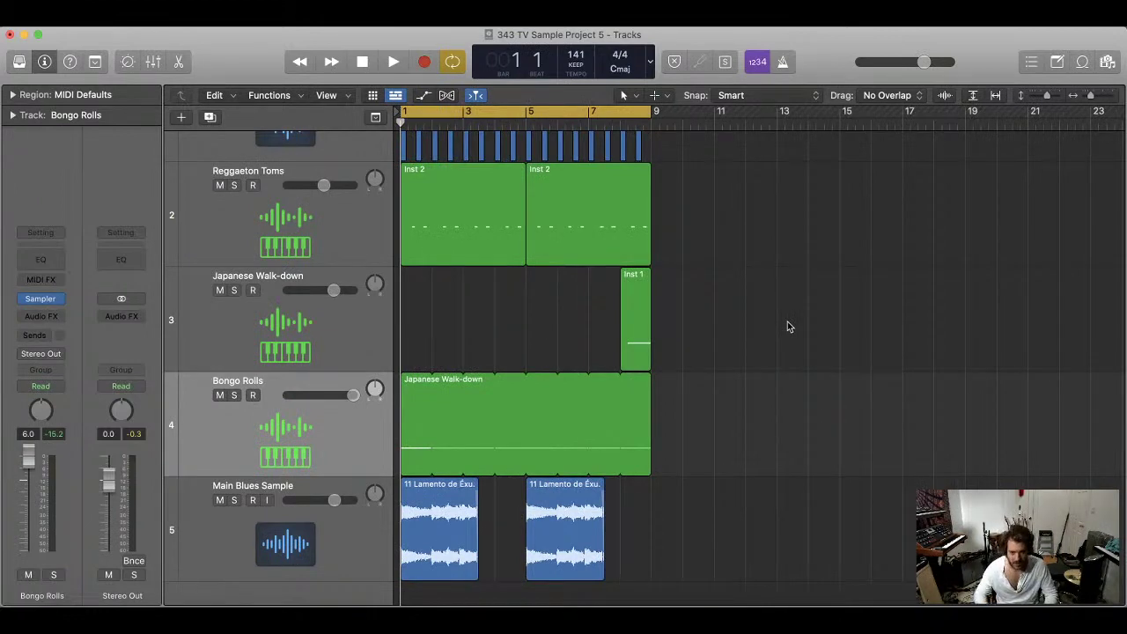
pyautogui.press('space')
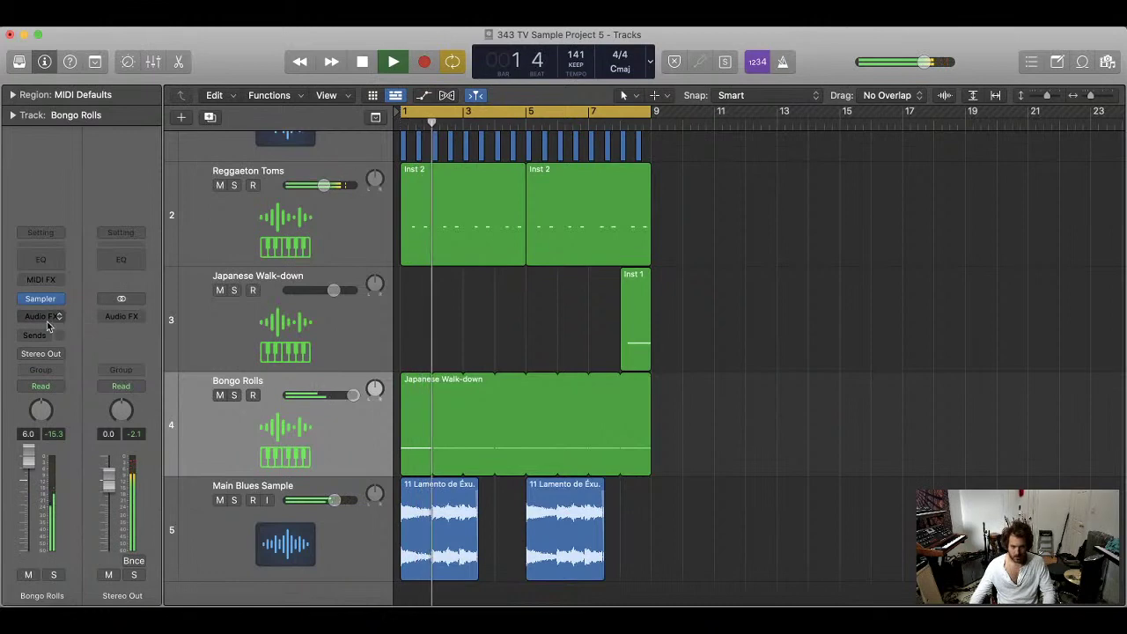
pyautogui.press('space')
# - Insert the UAD Dytronics Cyclosonic Panner as an audio effect on the Bongo Rolls track
pyautogui.click(47, 318)
pyautogui.moveTo(107, 576)
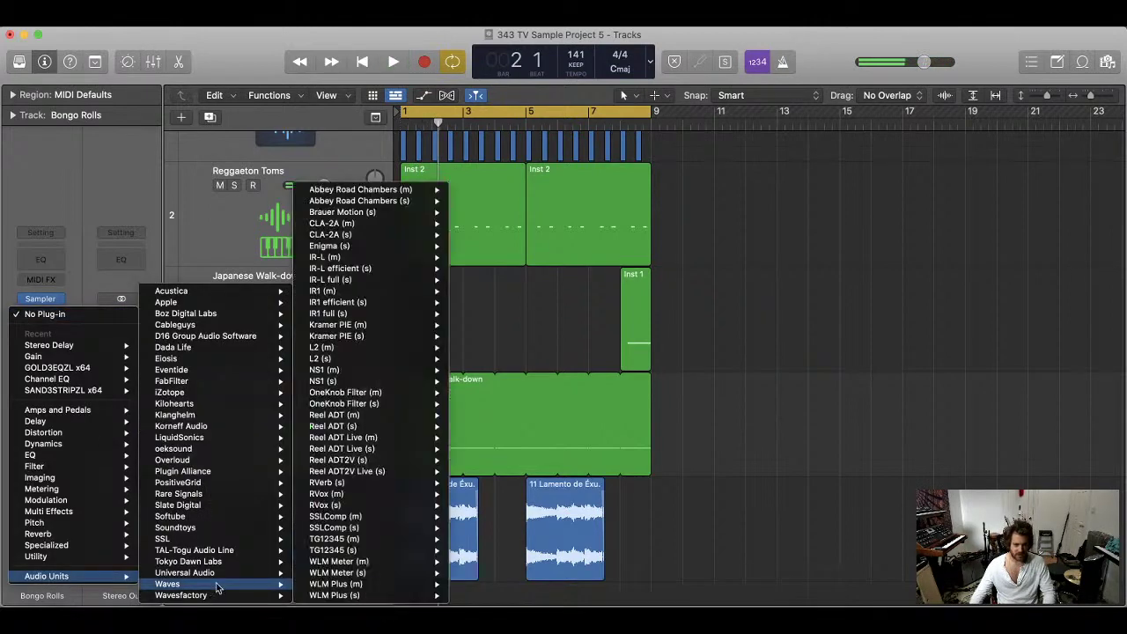
pyautogui.moveTo(220, 573)
pyautogui.moveTo(349, 487)
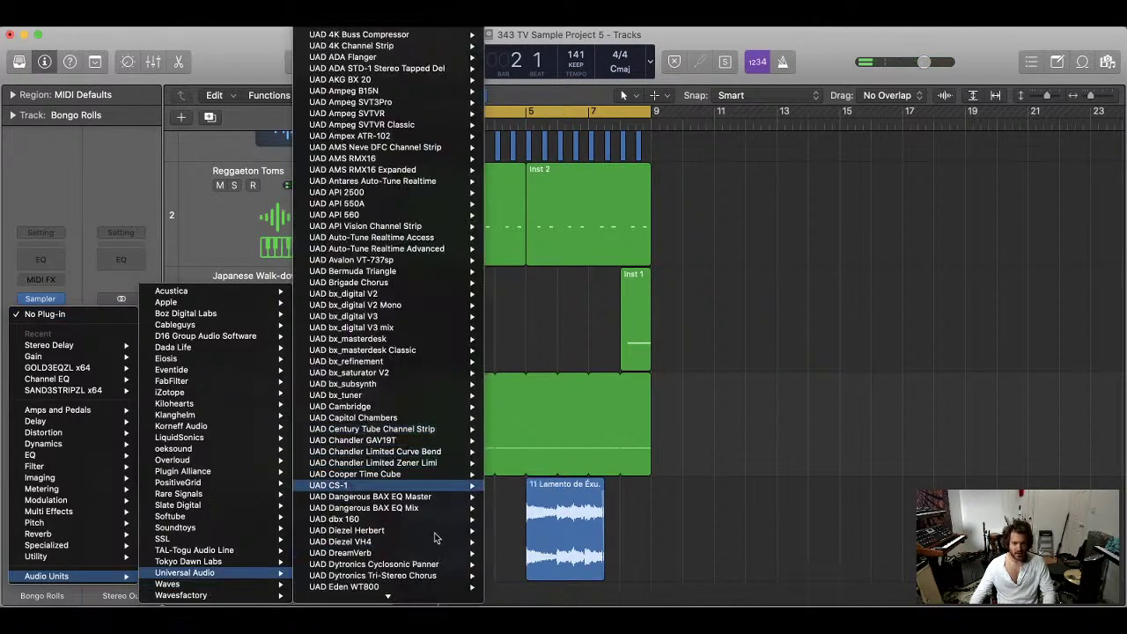
pyautogui.moveTo(428, 569)
pyautogui.click(514, 565)
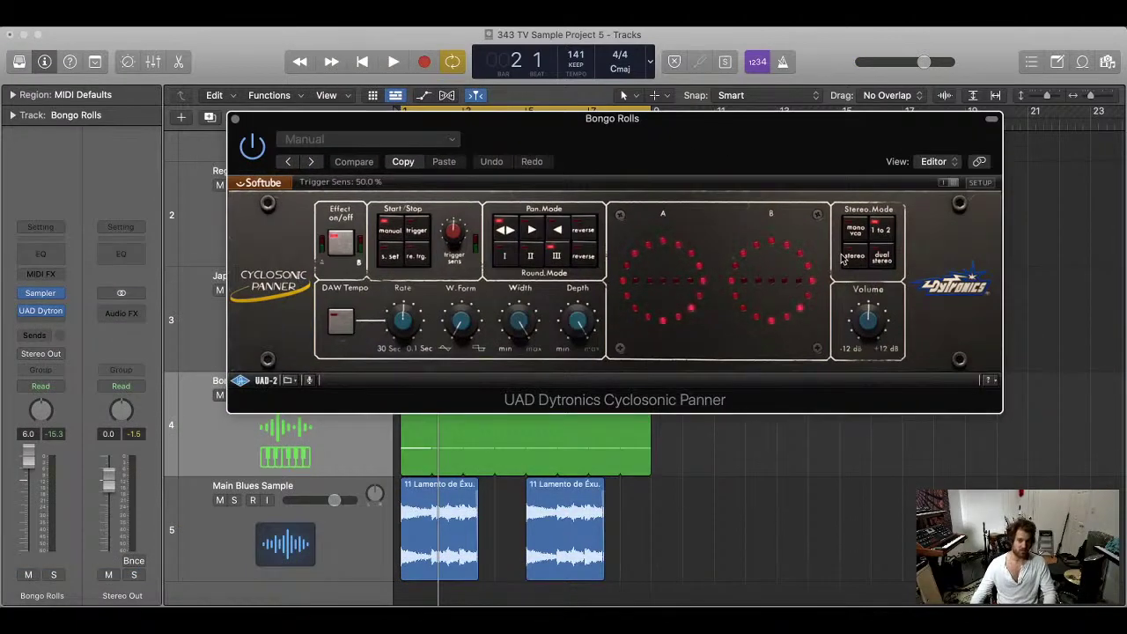
# - Set the panner to Round Mode II with reverse on, 9.0 % rate and 1 to 2 stereo mode while playing the beat
pyautogui.click(845, 256)
pyautogui.click(582, 256)
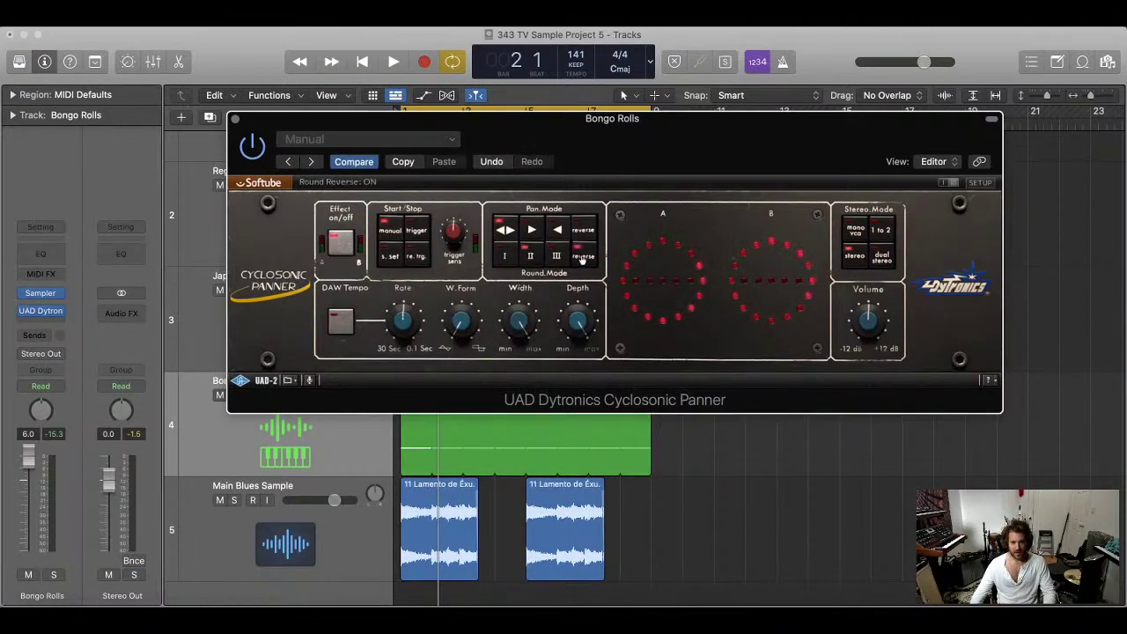
pyautogui.moveTo(408, 322); pyautogui.dragTo(400, 365)
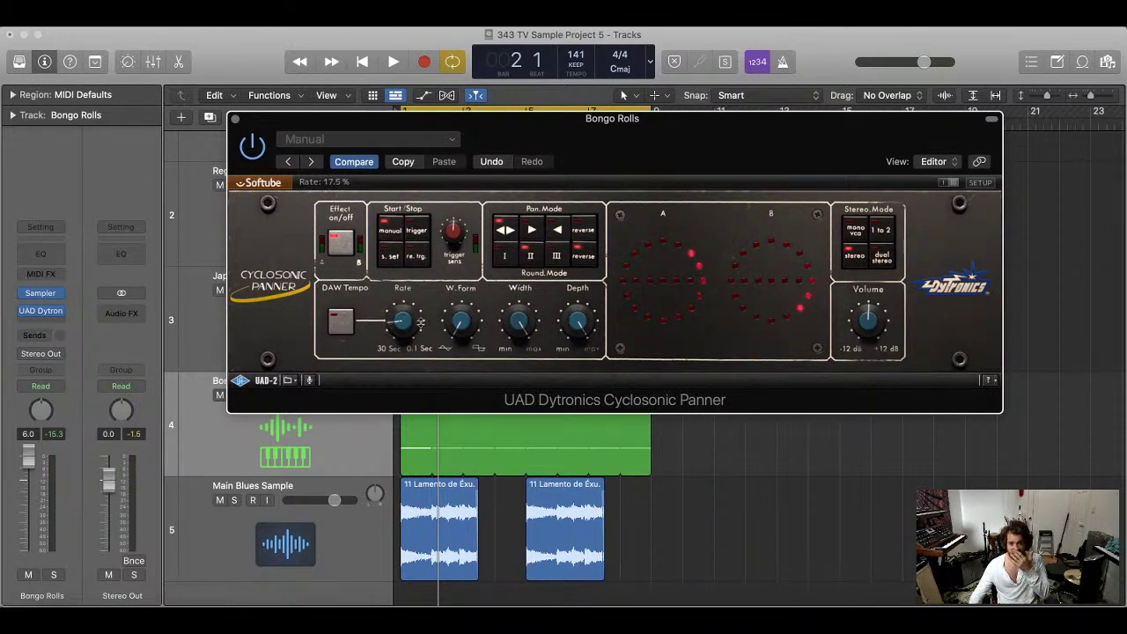
pyautogui.moveTo(413, 323); pyautogui.dragTo(410, 335)
pyautogui.press('space')
pyautogui.scroll(-3, 423, 306)
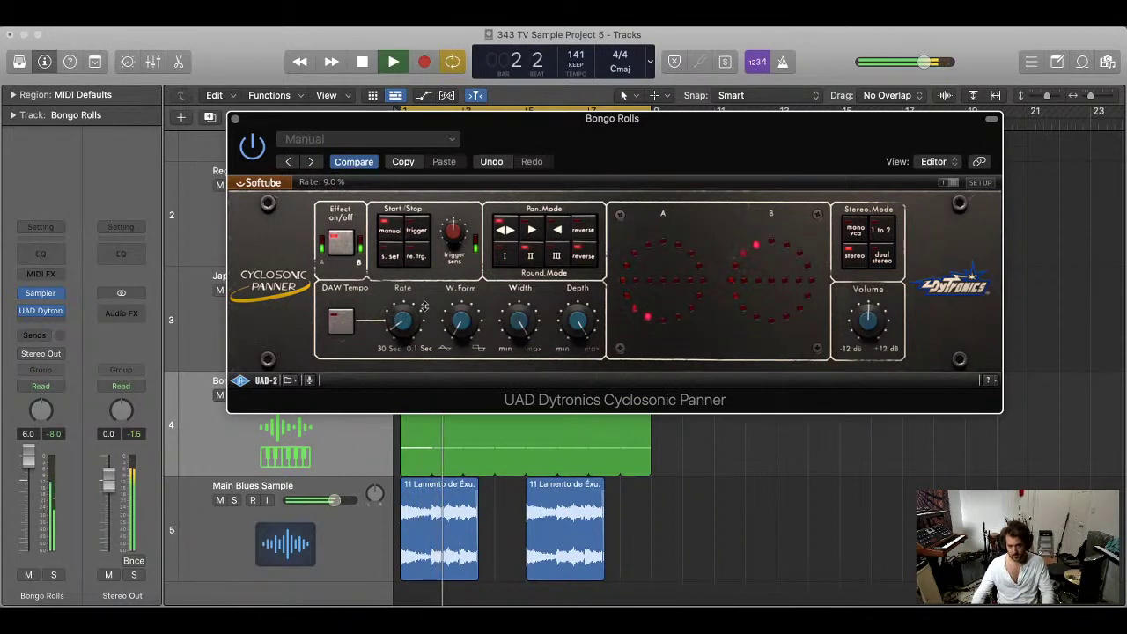
pyautogui.click(881, 233)
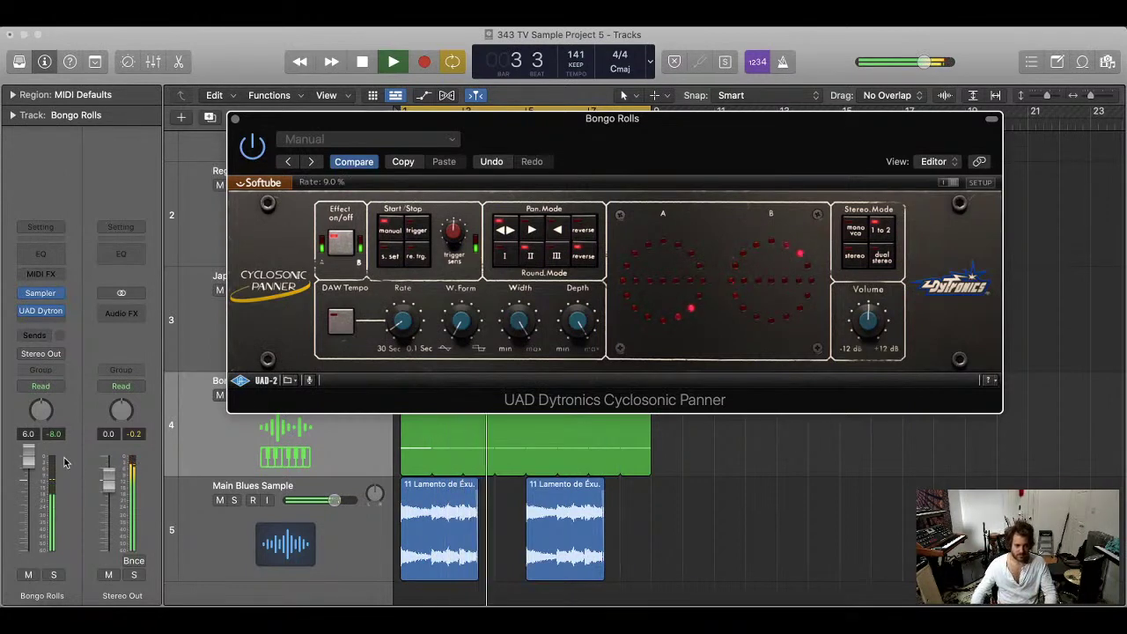
# - Lower the Bongo Rolls channel volume to 3.7 dB and close the panner
pyautogui.moveTo(31, 465); pyautogui.dragTo(27, 480)
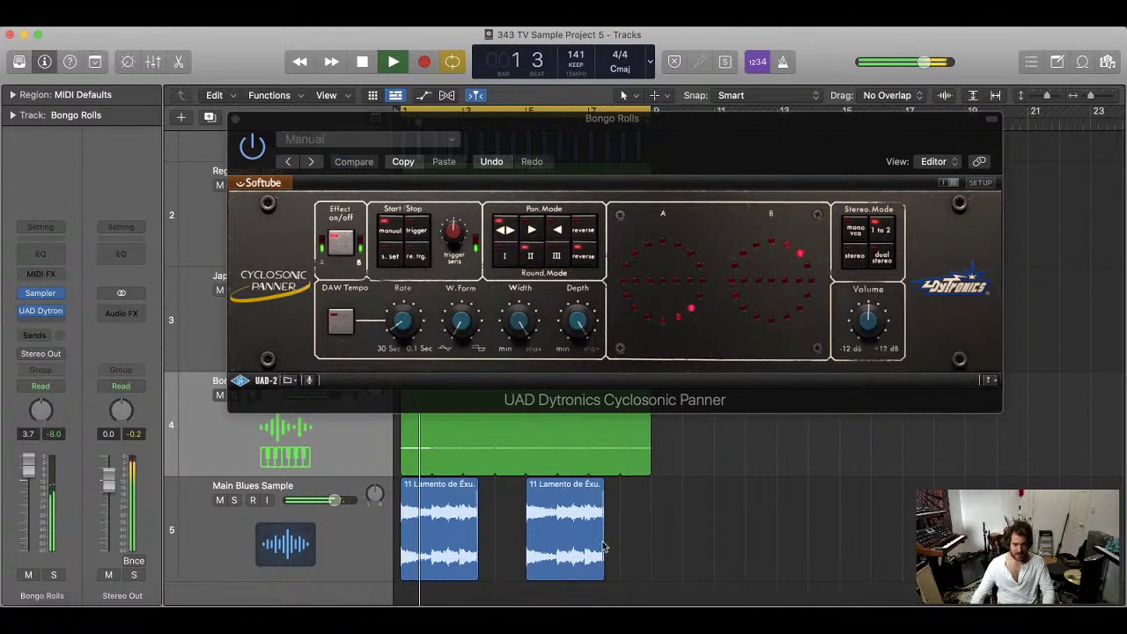
pyautogui.scroll(-1, 745, 553)
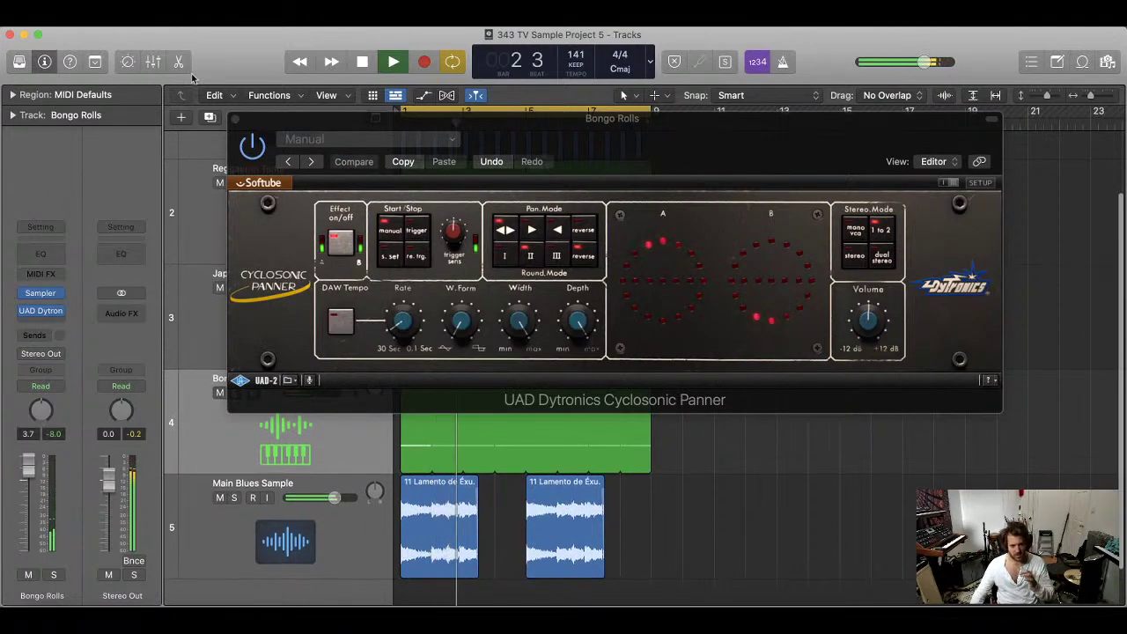
pyautogui.click(235, 120)
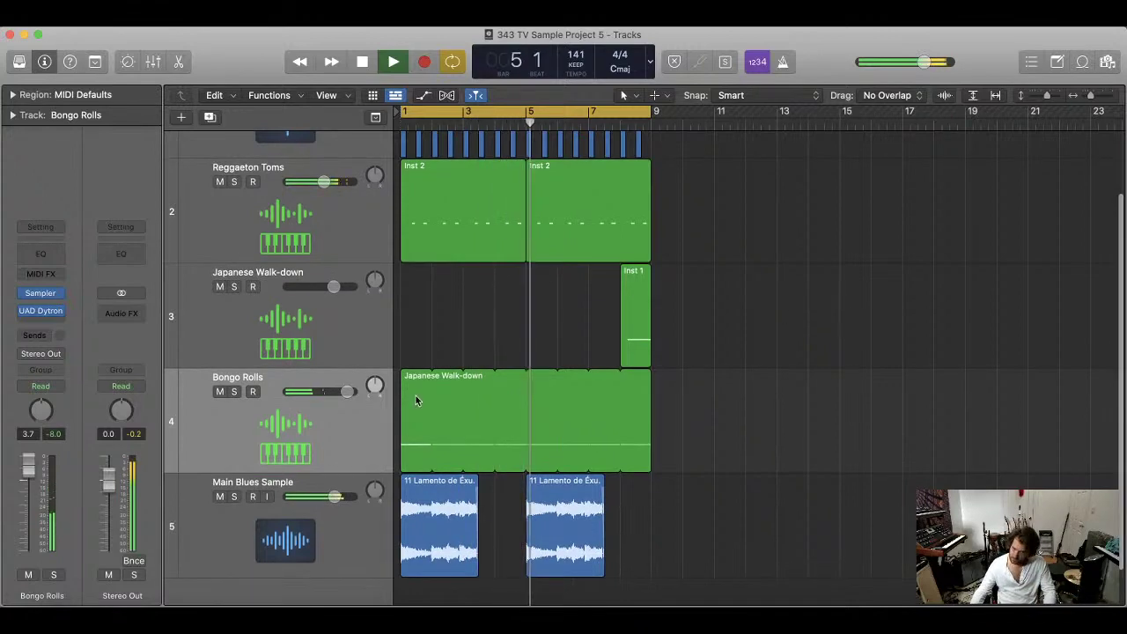
# - Move the Bongo Rolls track above Japanese Walk-down and disarm it for recording
pyautogui.moveTo(294, 417); pyautogui.dragTo(275, 290)
pyautogui.click(707, 352)
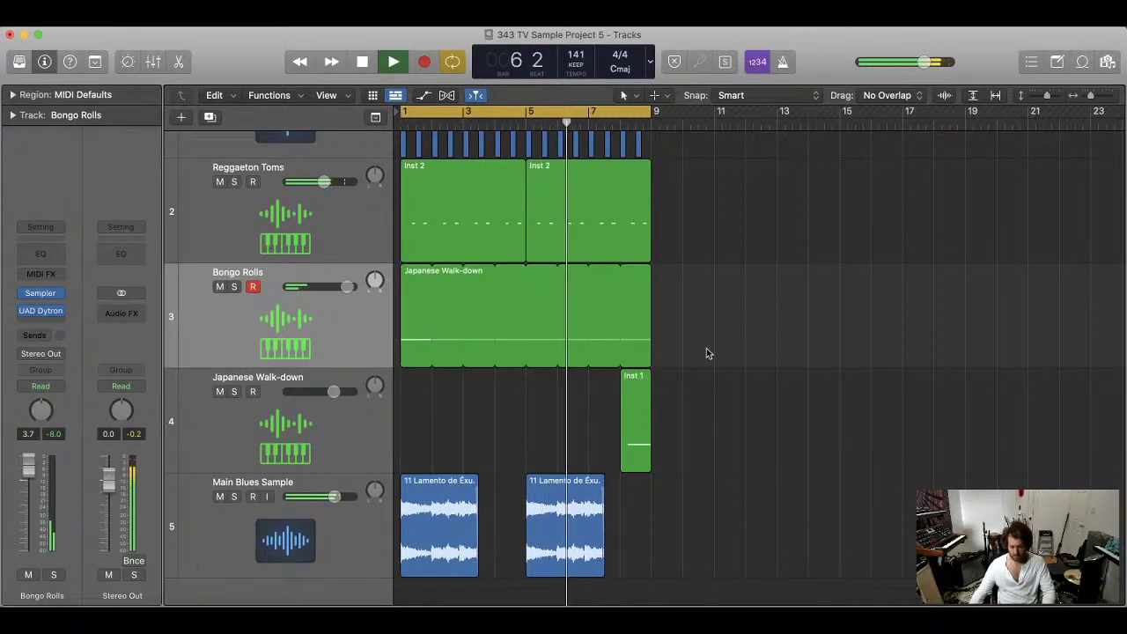
pyautogui.click(493, 282)
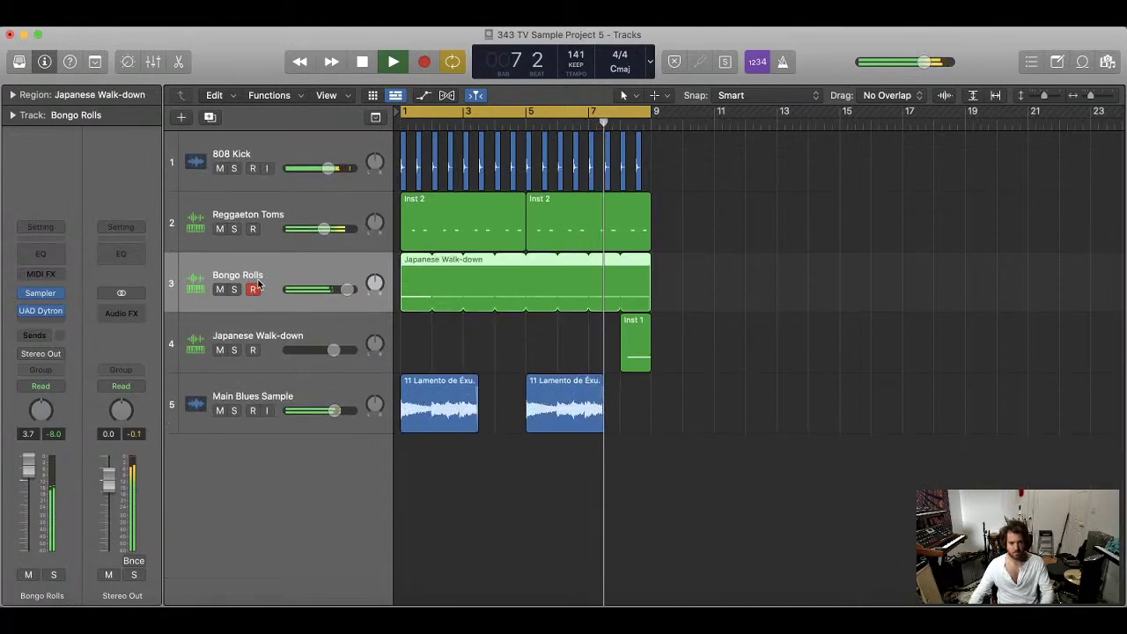
pyautogui.click(891, 339)
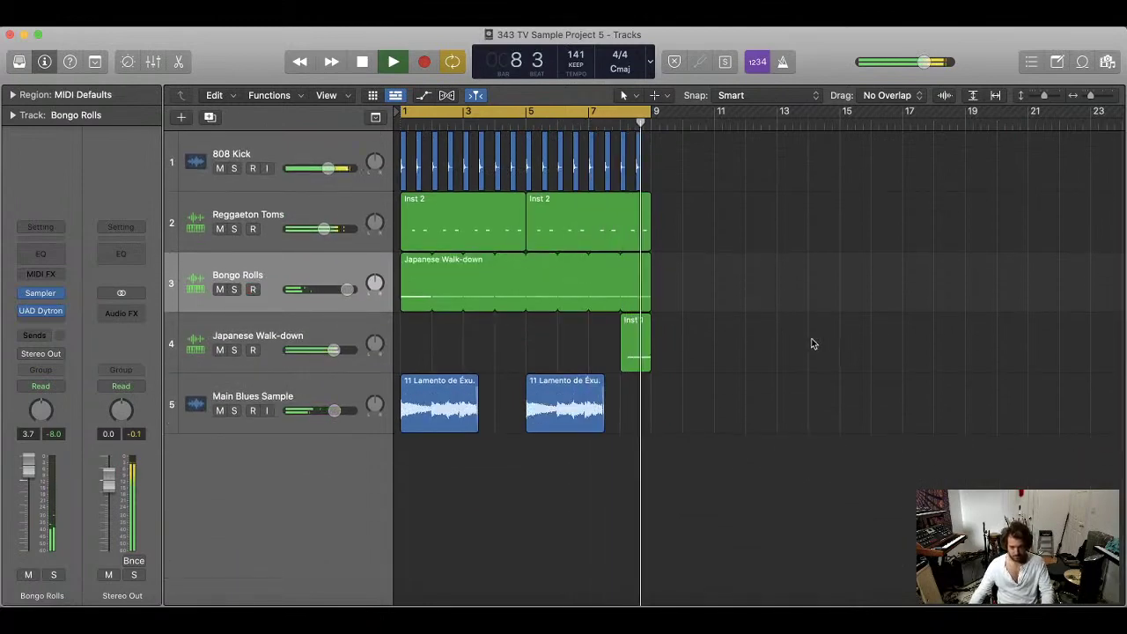
pyautogui.press('space')
pyautogui.press('space')
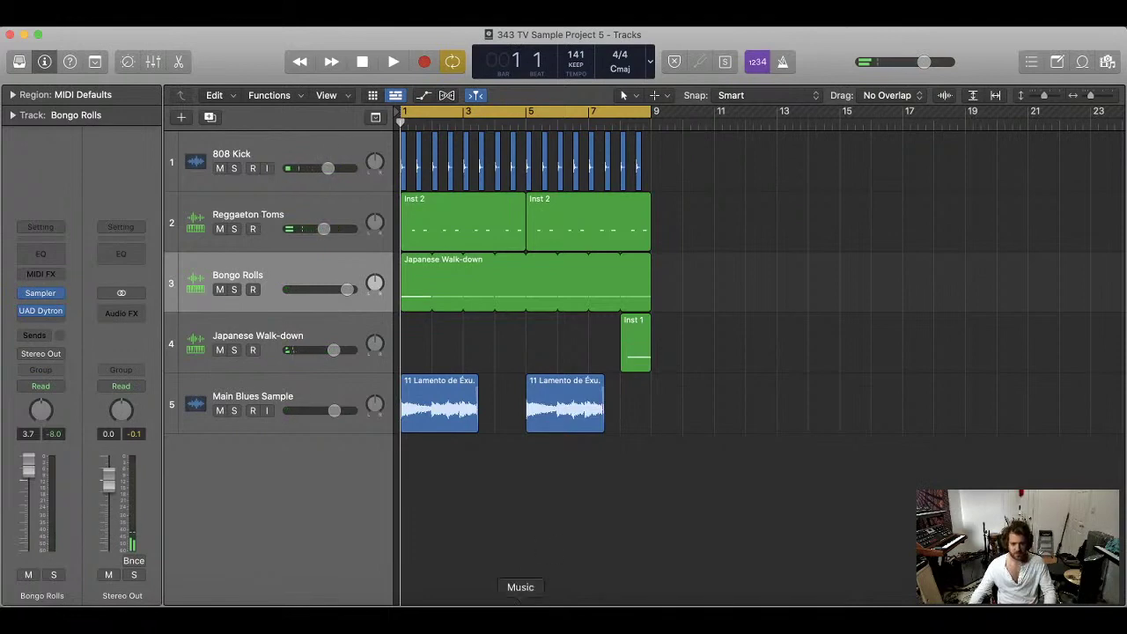
# - Switch to Music to check the artist and album of Lamento de Éxu and return to Logic Pro
pyautogui.click(521, 616)
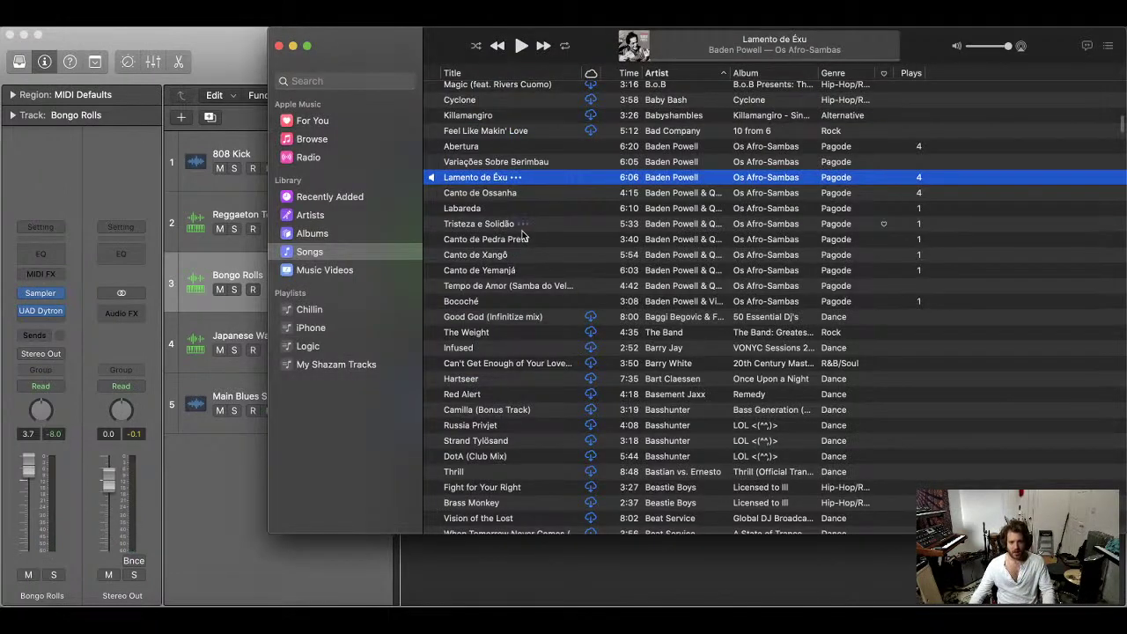
pyautogui.scroll(4, 543, 236)
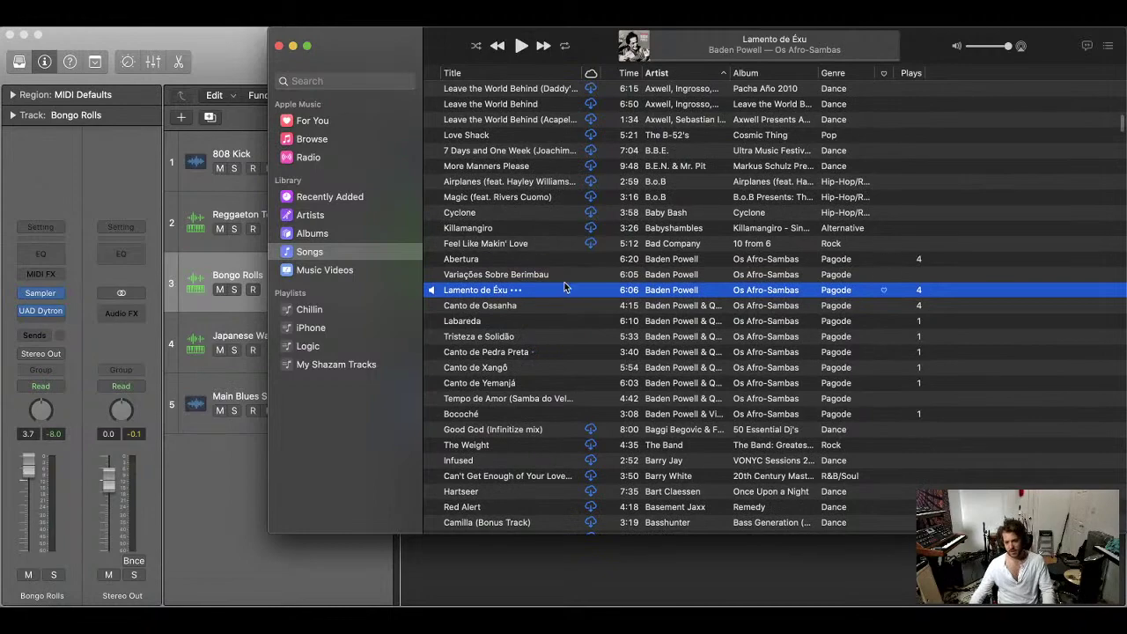
pyautogui.scroll(-5, 565, 287)
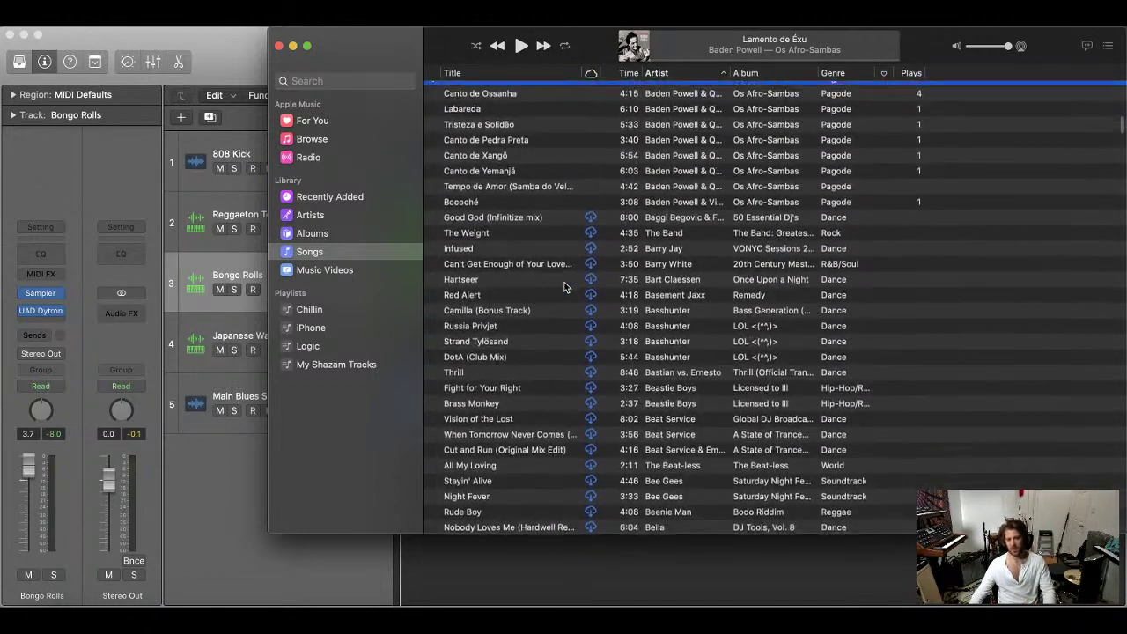
pyautogui.click(218, 501)
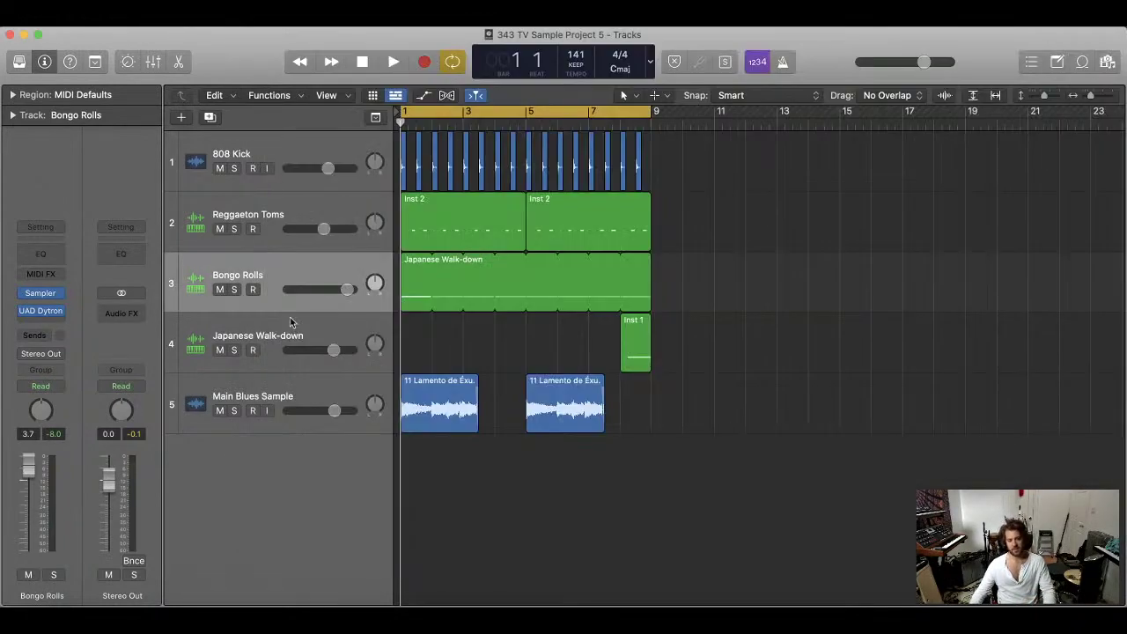
# - Record the sample source in the project notes as "Baden Powell - Os Afros Samba"
pyautogui.click(265, 389)
pyautogui.click(1060, 63)
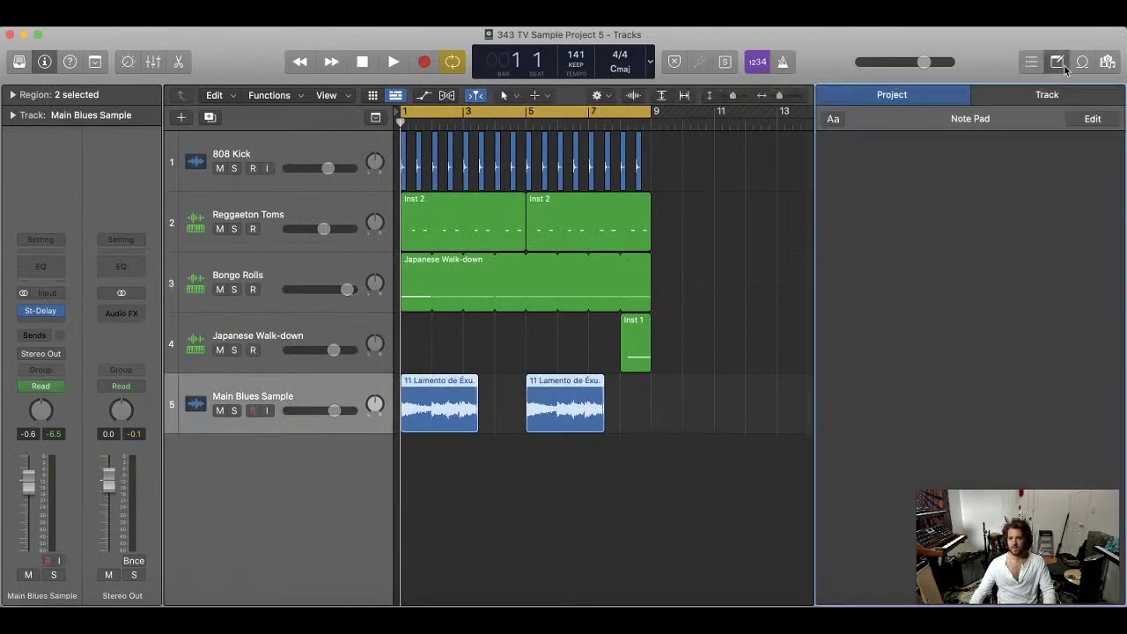
pyautogui.click(830, 121)
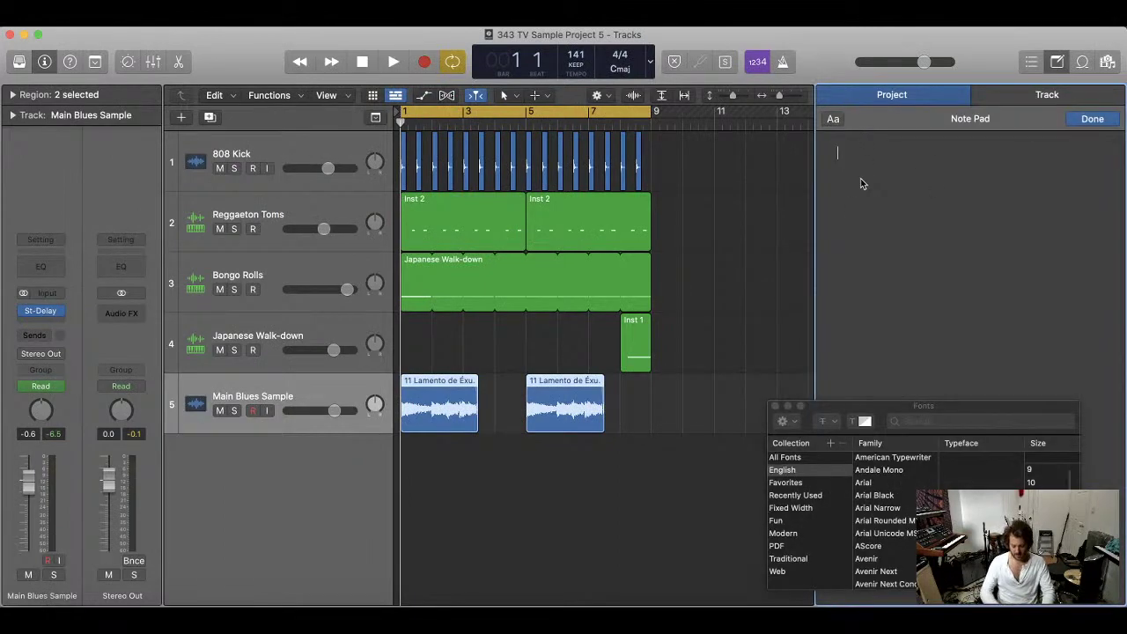
pyautogui.write('Baden Powell - Os Afros Samba')
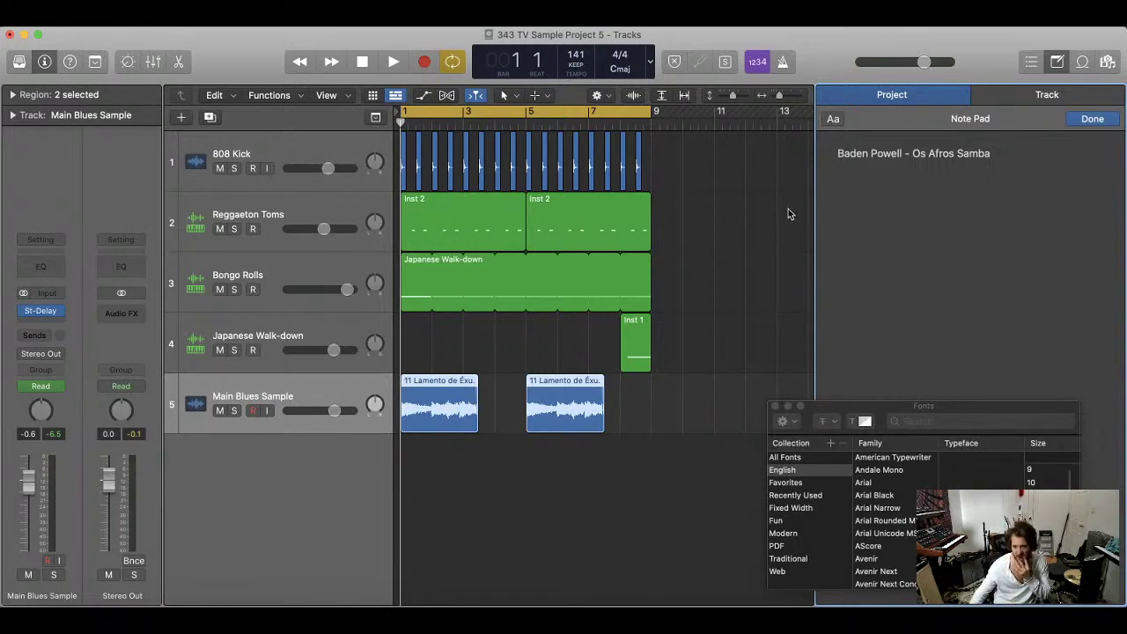
pyautogui.click(1092, 120)
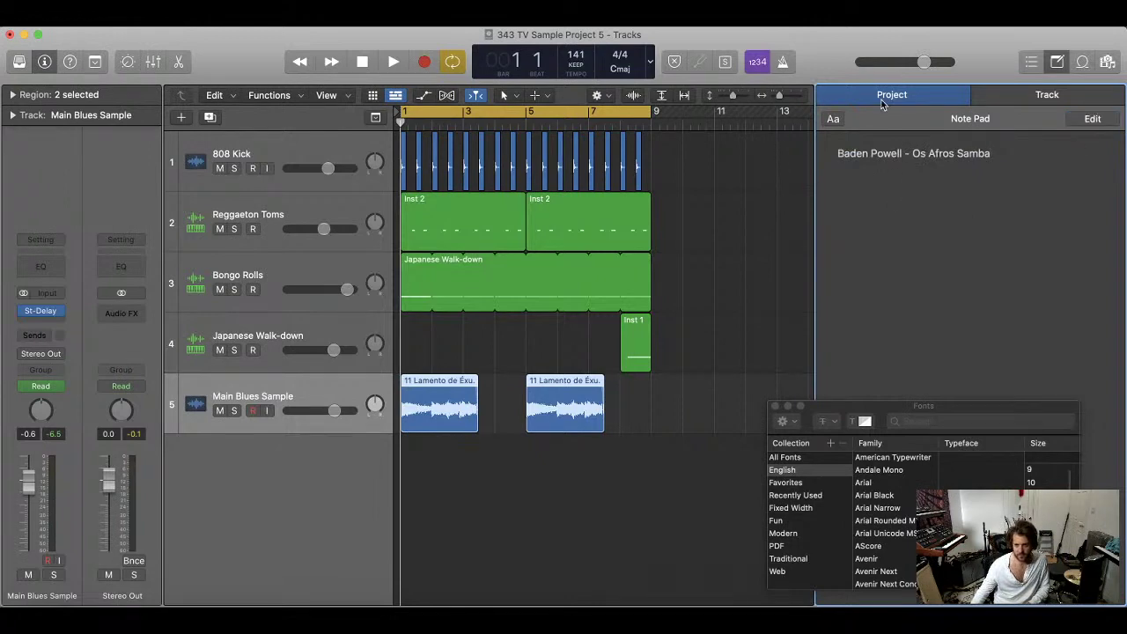
# - Close the project note pad and the Fonts window
pyautogui.click(1076, 67)
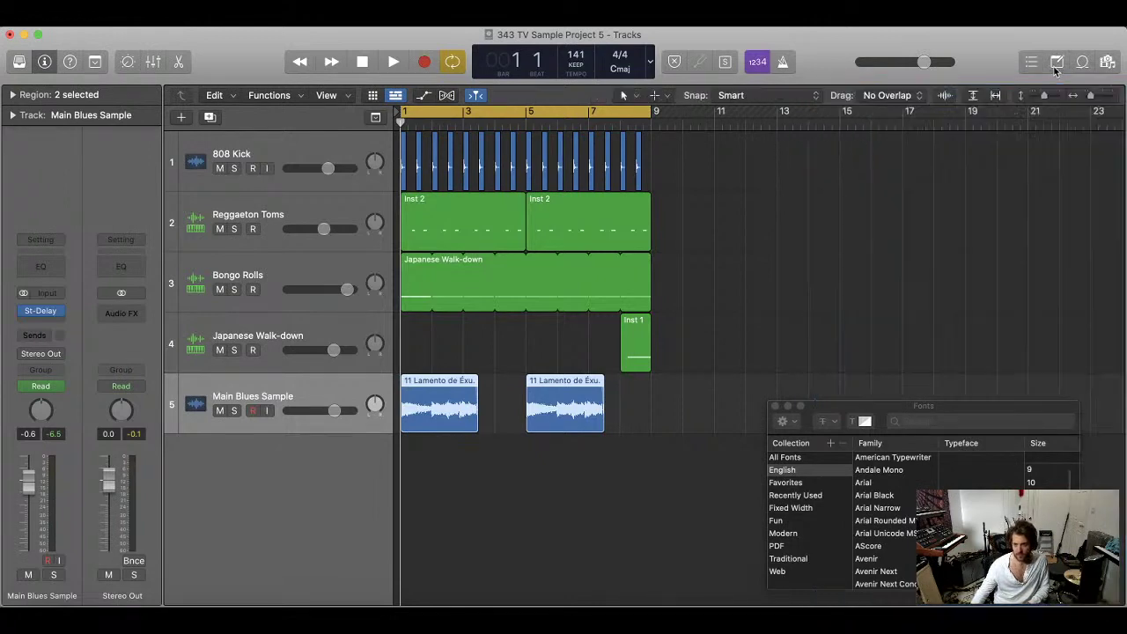
pyautogui.click(1076, 67)
pyautogui.click(1062, 65)
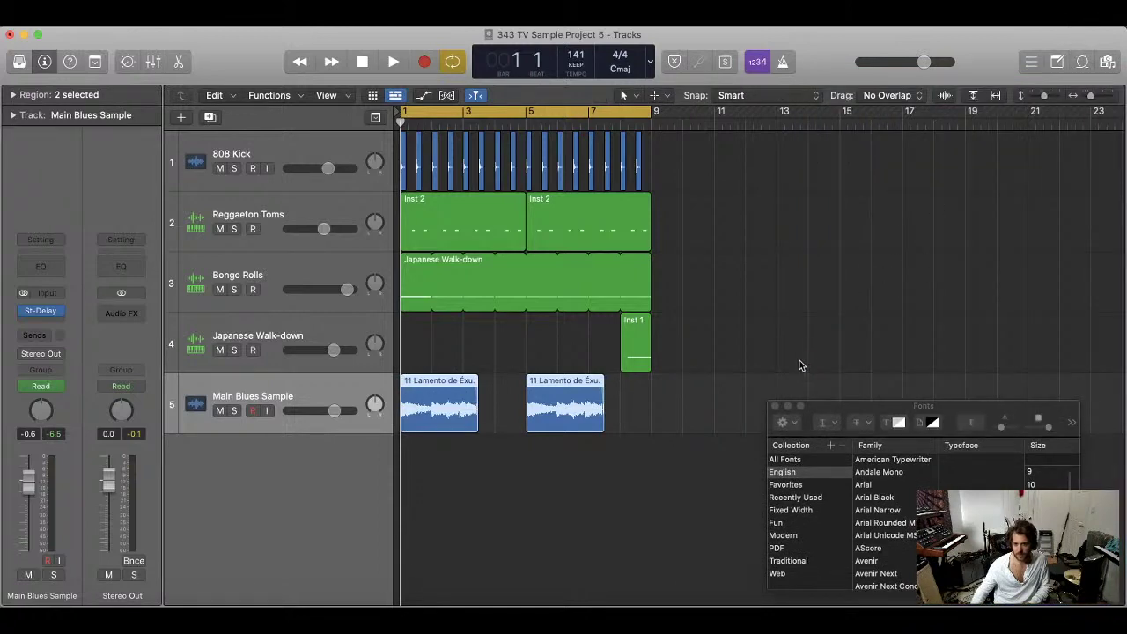
pyautogui.click(776, 406)
# - Switch to Music, preview the song Canto de Xangô, and move its window aside to uncover the Logic Pro tracks
pyautogui.click(520, 612)
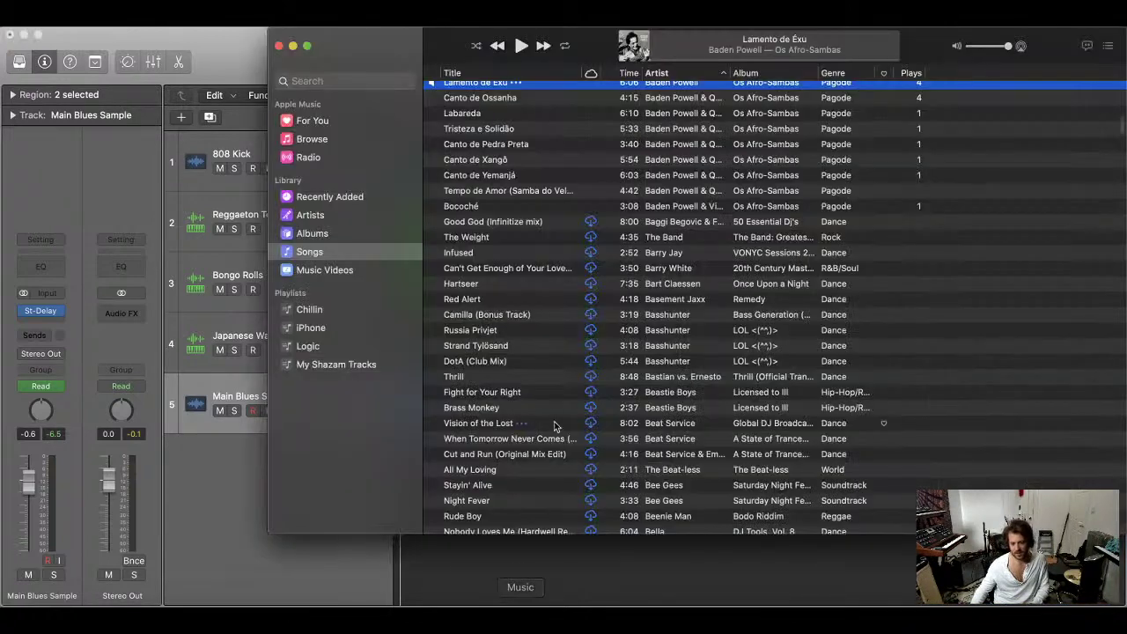
pyautogui.click(564, 166)
pyautogui.press('space')
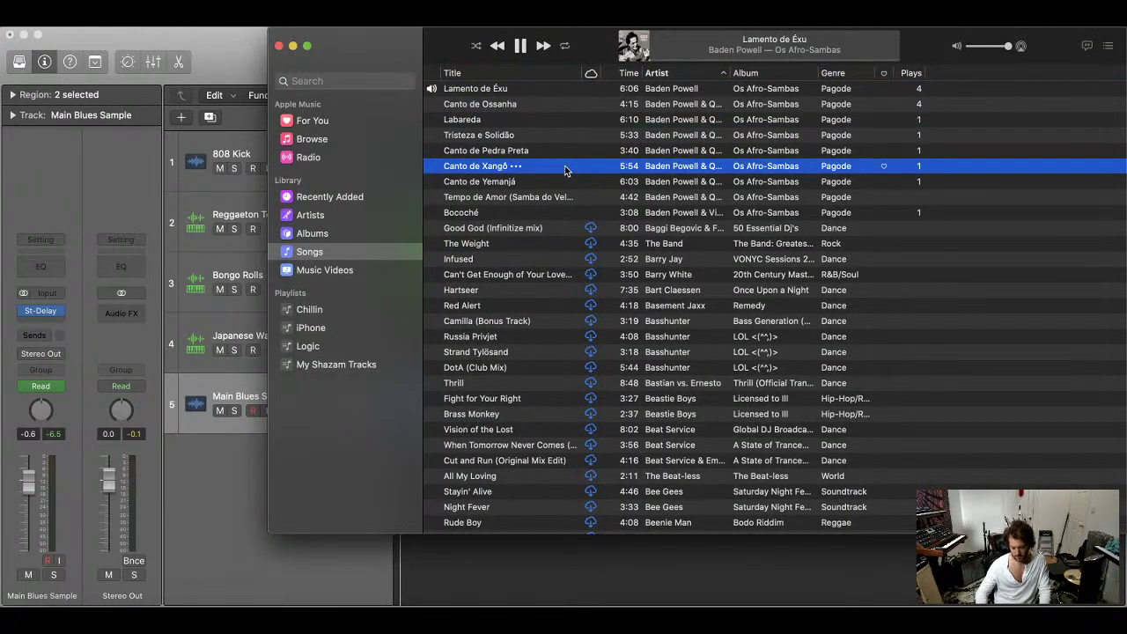
pyautogui.doubleClick(564, 166)
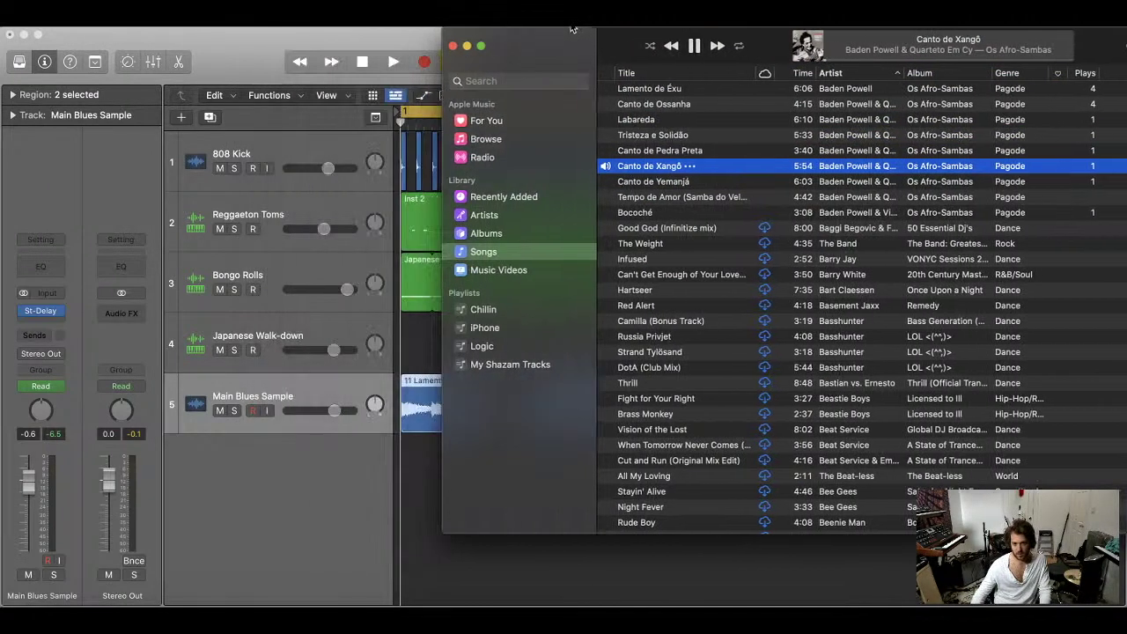
pyautogui.moveTo(389, 52); pyautogui.dragTo(741, 52)
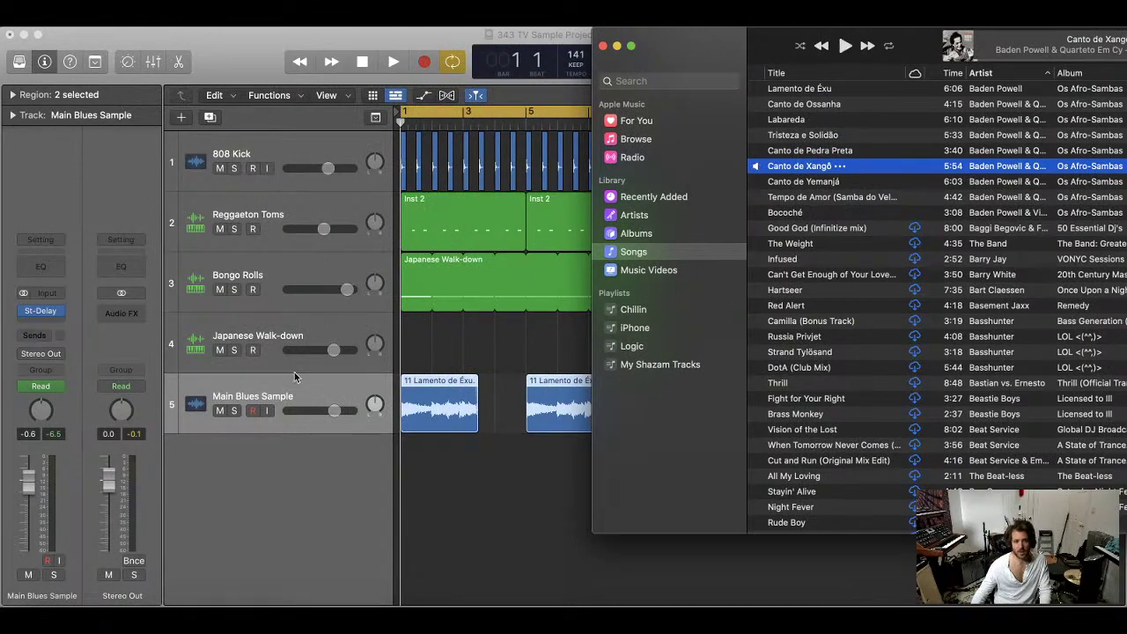
# - Return to Logic Pro and create one software instrument track with Sampler (Multi-Sample) below Main Blues Sample
pyautogui.click(475, 480)
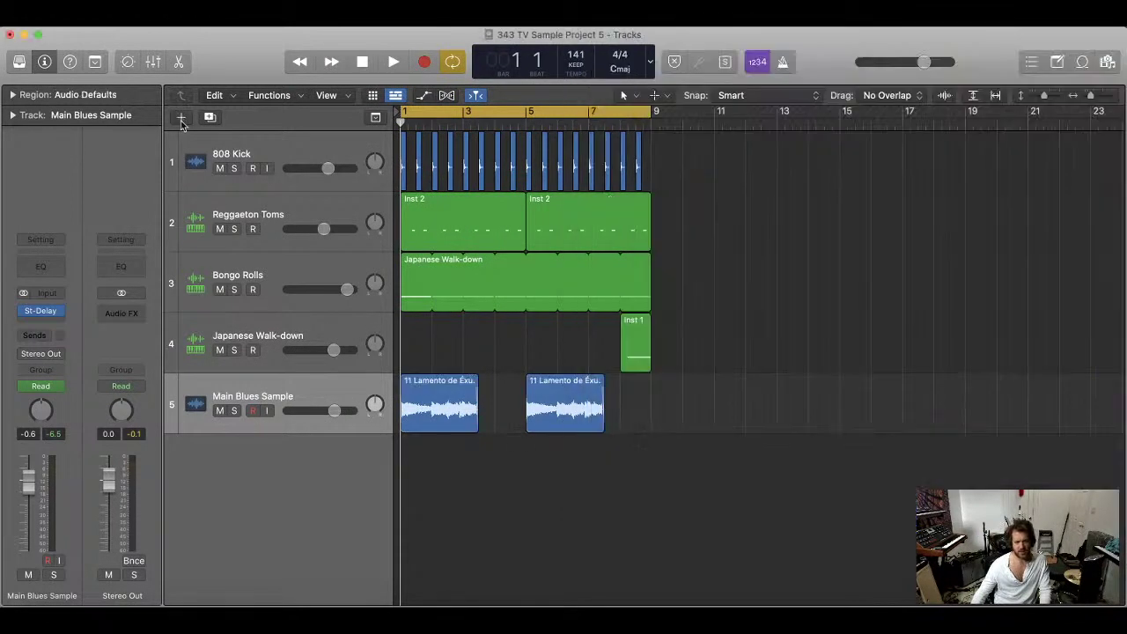
pyautogui.click(180, 117)
pyautogui.click(762, 258)
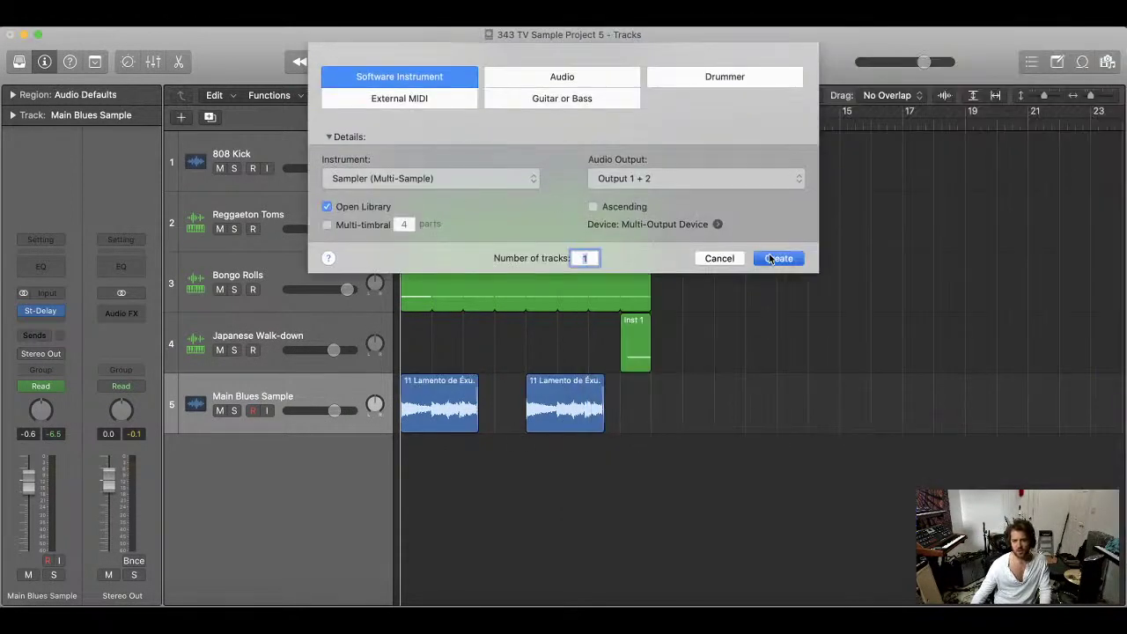
# - Move the Music window further aside and open the Sampler on the new Inst 4 track
pyautogui.click(72, 616)
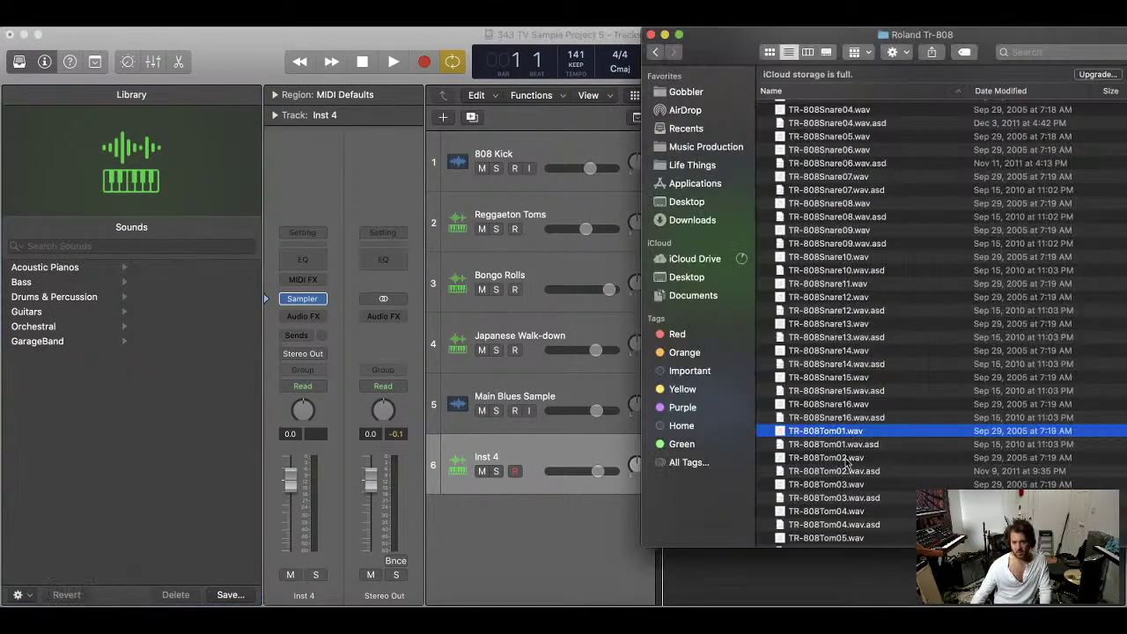
pyautogui.click(481, 460)
pyautogui.click(521, 618)
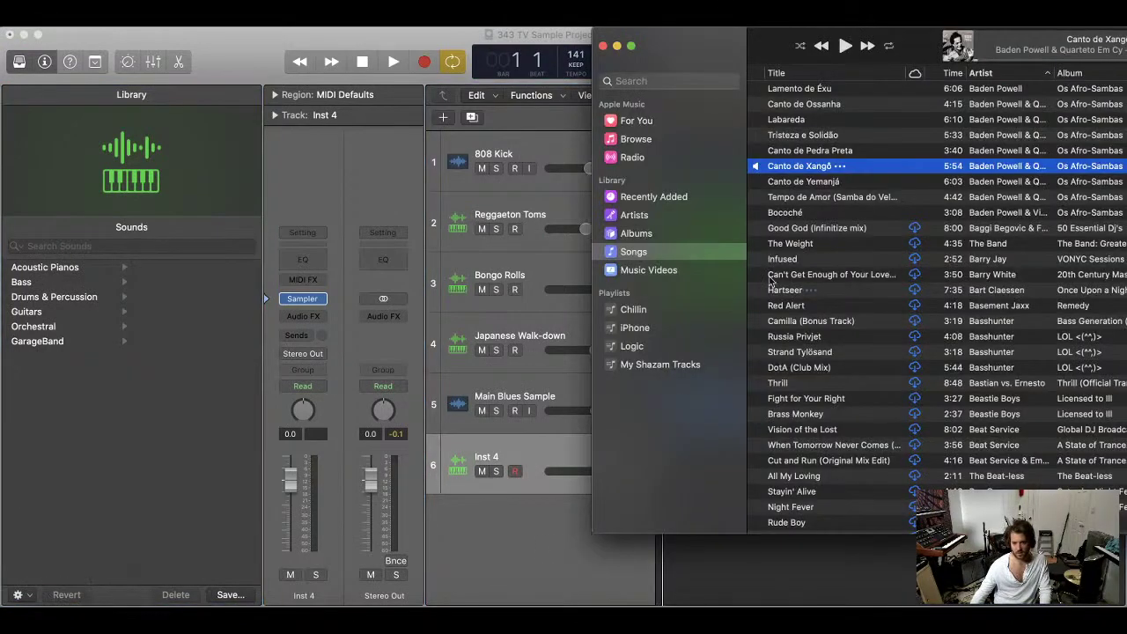
pyautogui.moveTo(671, 44); pyautogui.dragTo(821, 44)
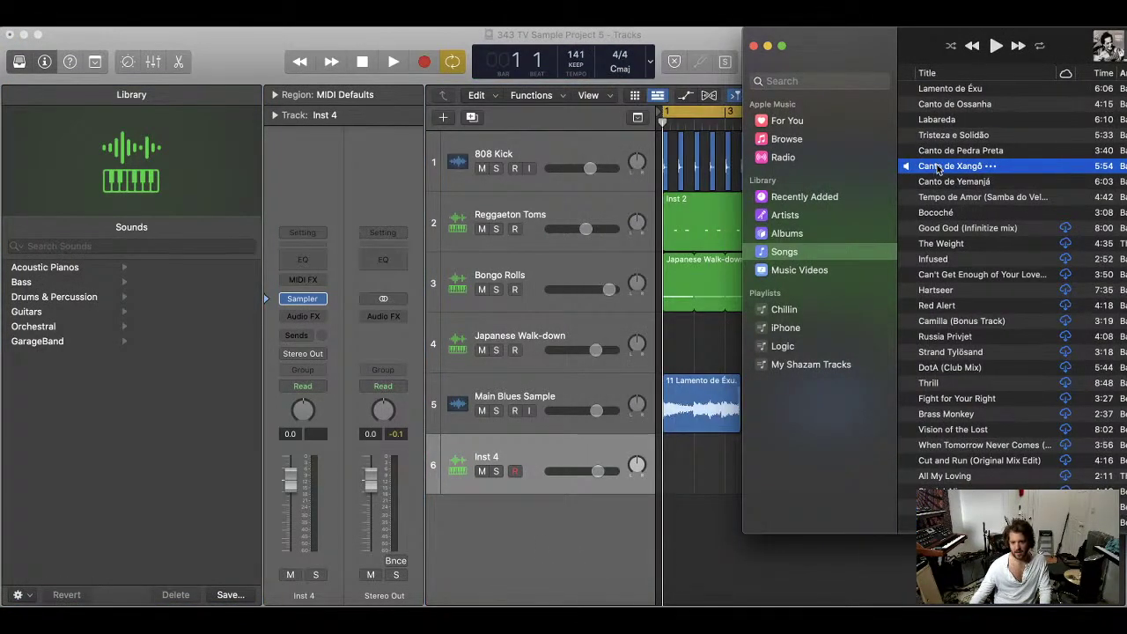
pyautogui.click(308, 302)
pyautogui.moveTo(775, 257); pyautogui.dragTo(532, 114)
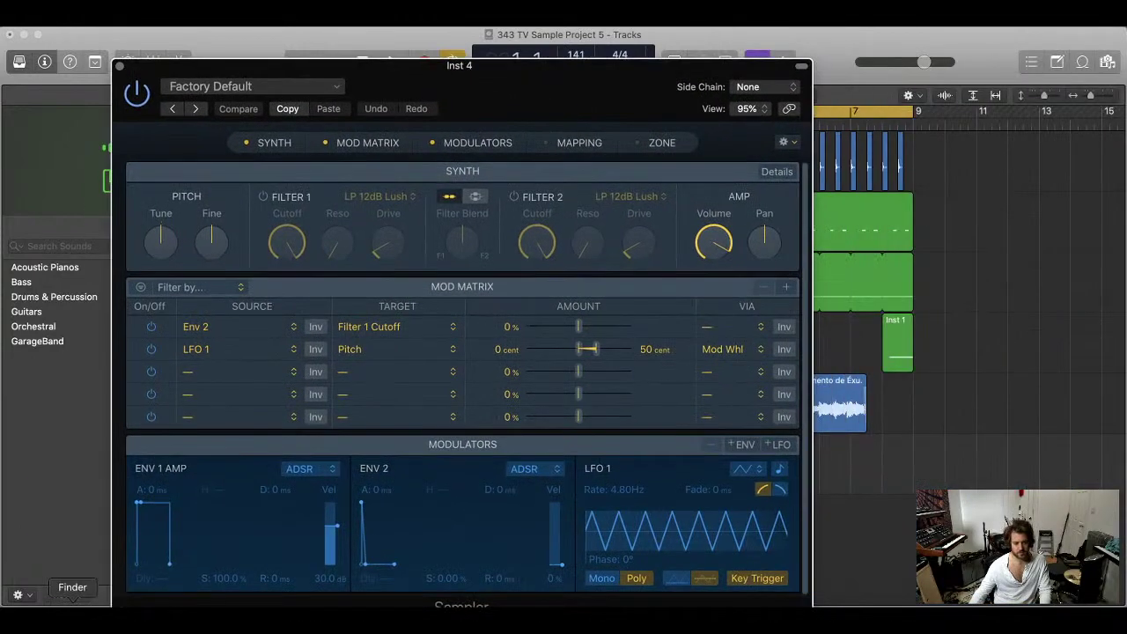
# - Try to load Canto de Xangô from the Music library directly into the Inst 4 Sampler
pyautogui.click(73, 618)
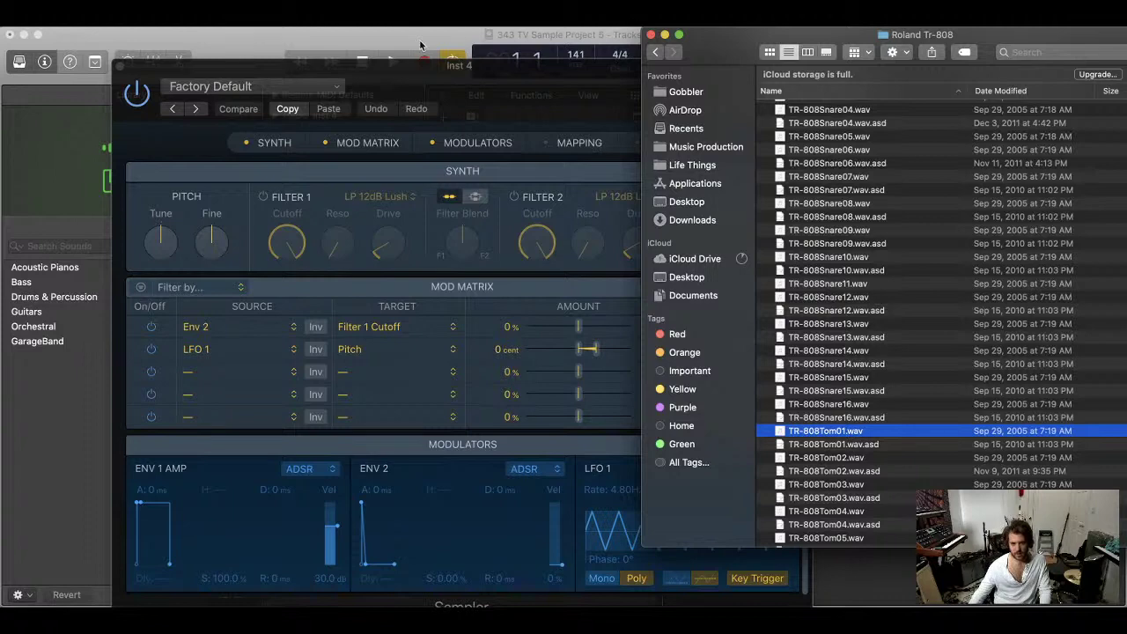
pyautogui.click(420, 44)
pyautogui.press('super+Tab')
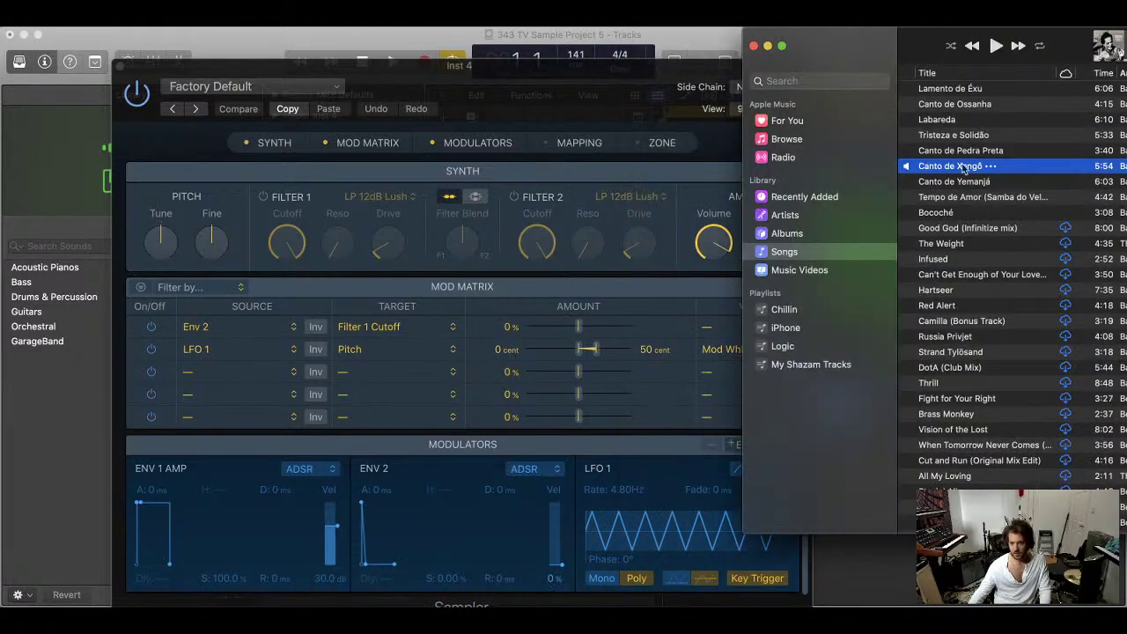
pyautogui.moveTo(964, 167); pyautogui.dragTo(841, 396)
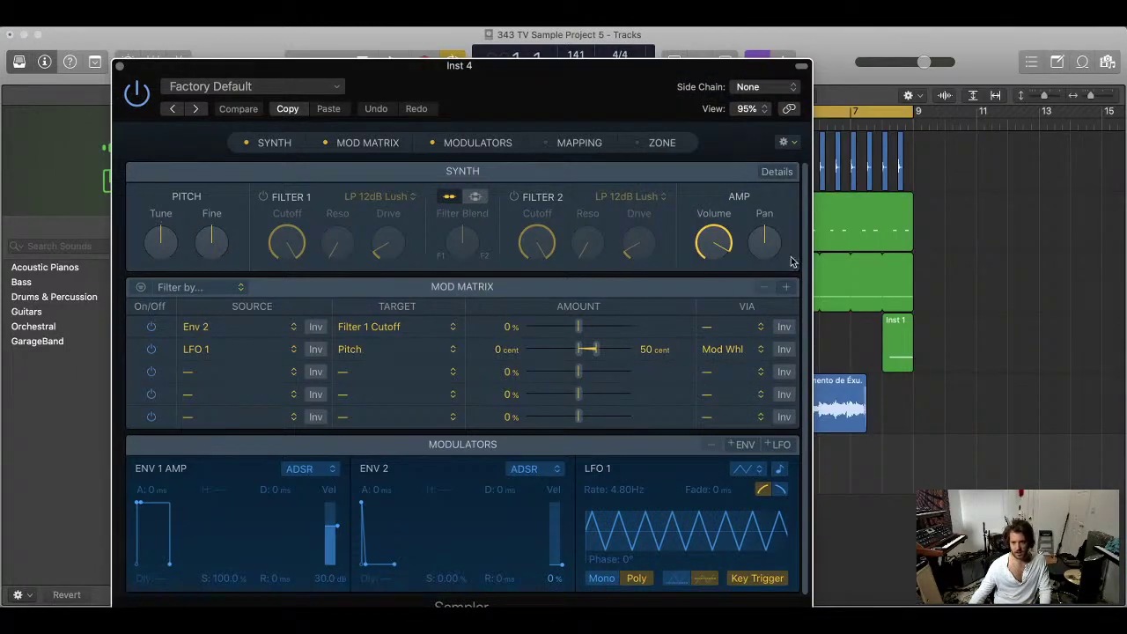
# - Import Canto de Xangô from Music onto a new audio track below Inst 4 and align its region to bar 1
pyautogui.click(525, 619)
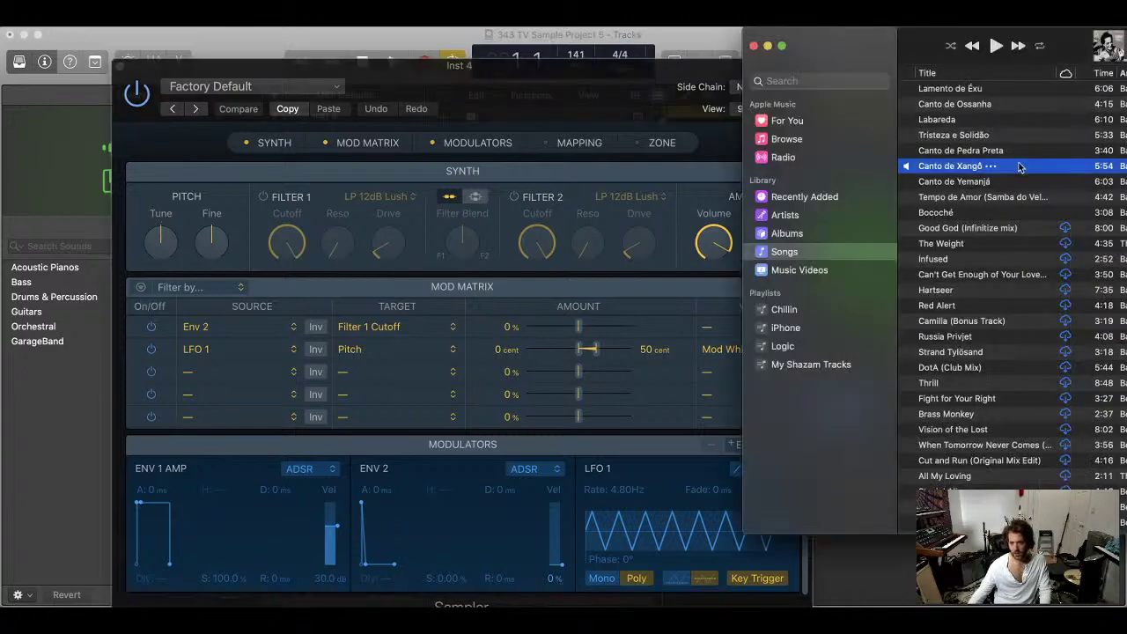
pyautogui.moveTo(1019, 167); pyautogui.dragTo(829, 573)
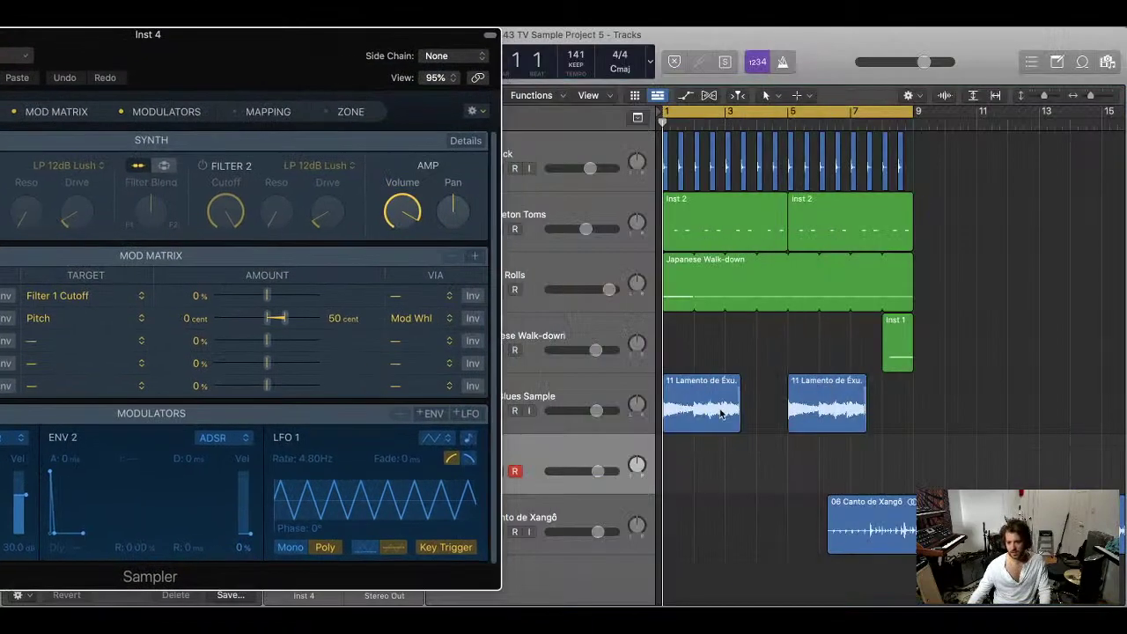
pyautogui.moveTo(846, 529); pyautogui.dragTo(681, 529)
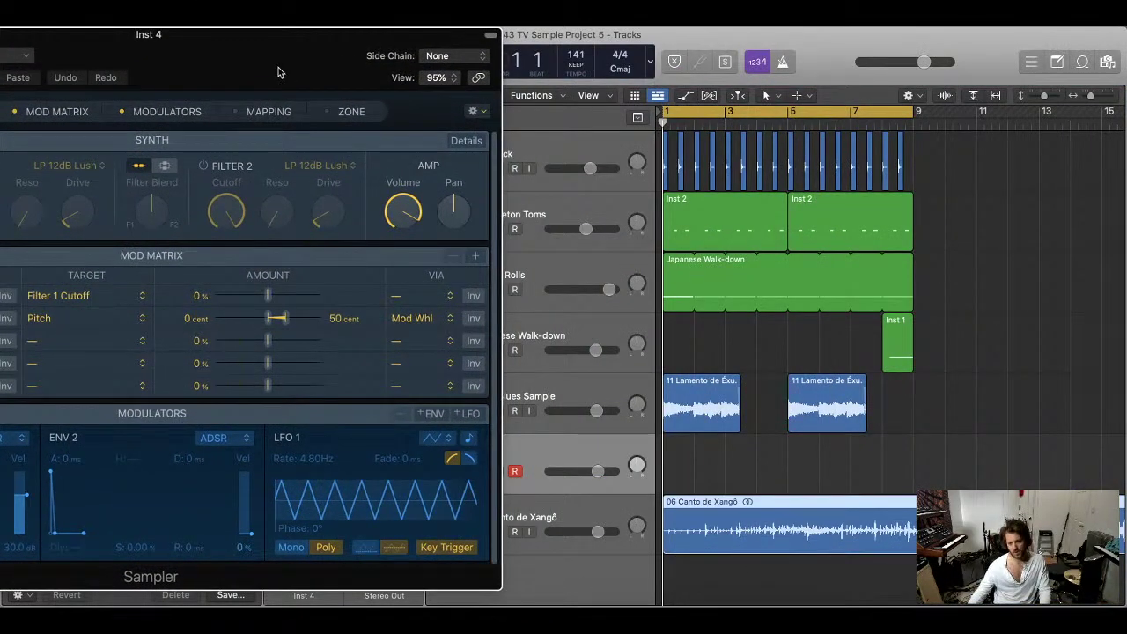
# - Load the Canto de Xangô audio region into the Inst 4 Sampler using Optimized mapping
pyautogui.moveTo(277, 72); pyautogui.dragTo(529, 55)
pyautogui.moveTo(865, 541); pyautogui.dragTo(409, 276)
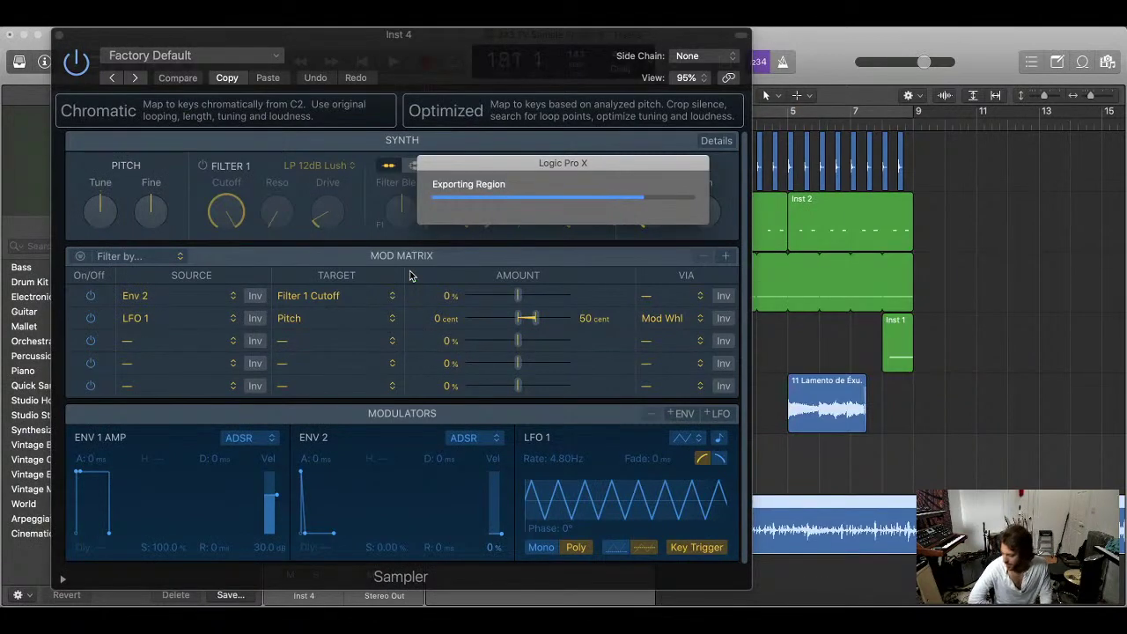
pyautogui.moveTo(409, 276); pyautogui.dragTo(463, 84)
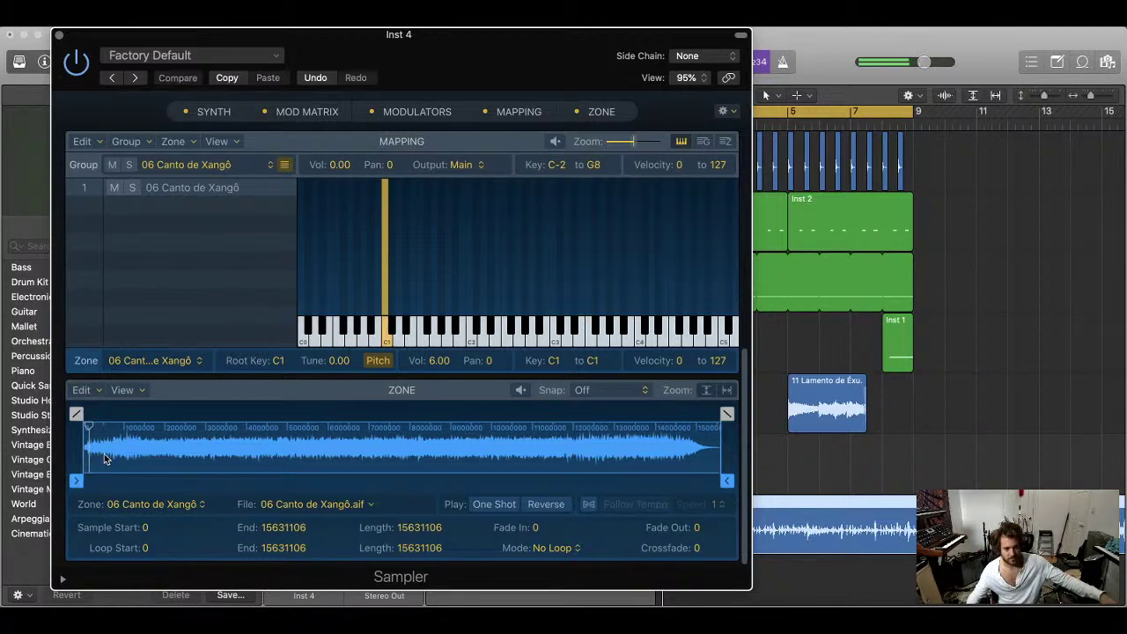
# - Move the sample start of the Canto de Xangô zone to 103156
pyautogui.scroll(5, 104, 453)
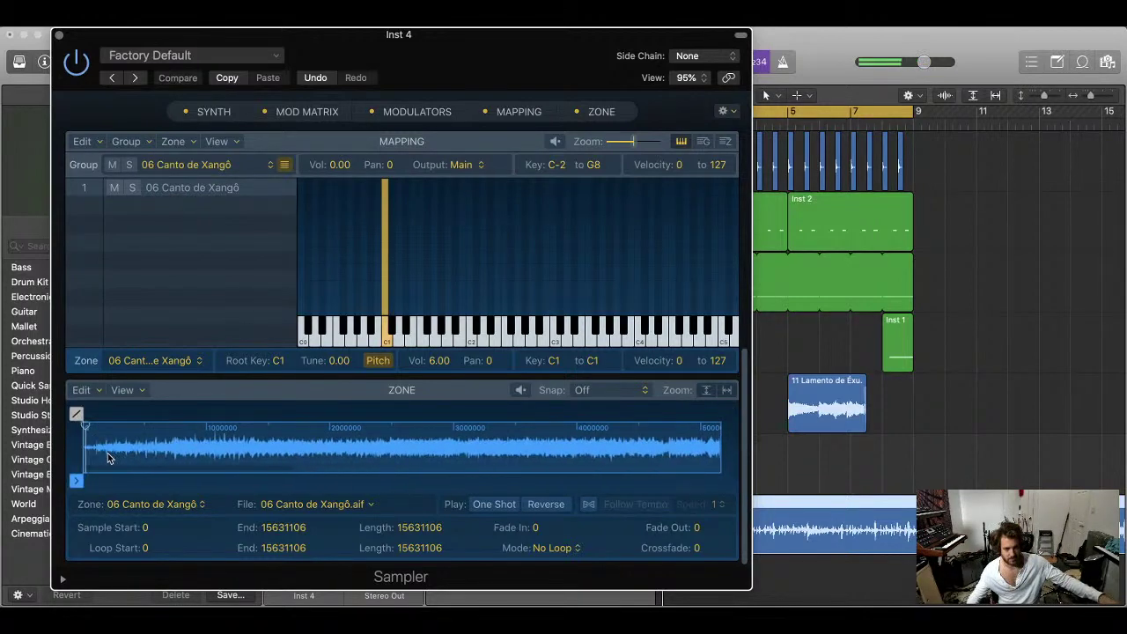
pyautogui.scroll(5, 105, 455)
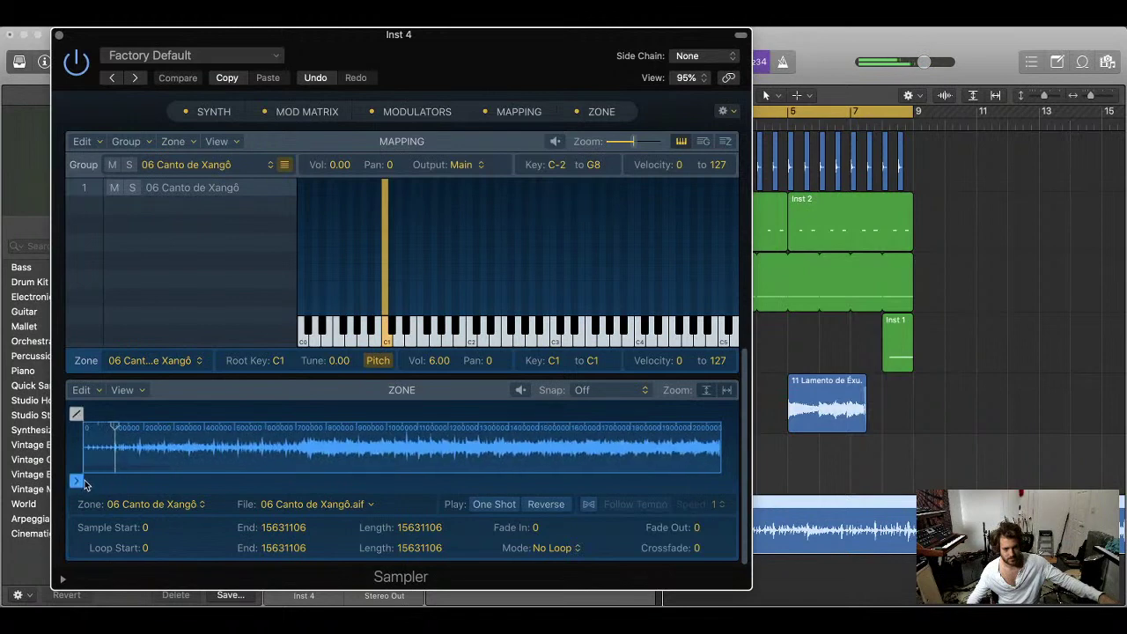
pyautogui.scroll(4, 103, 452)
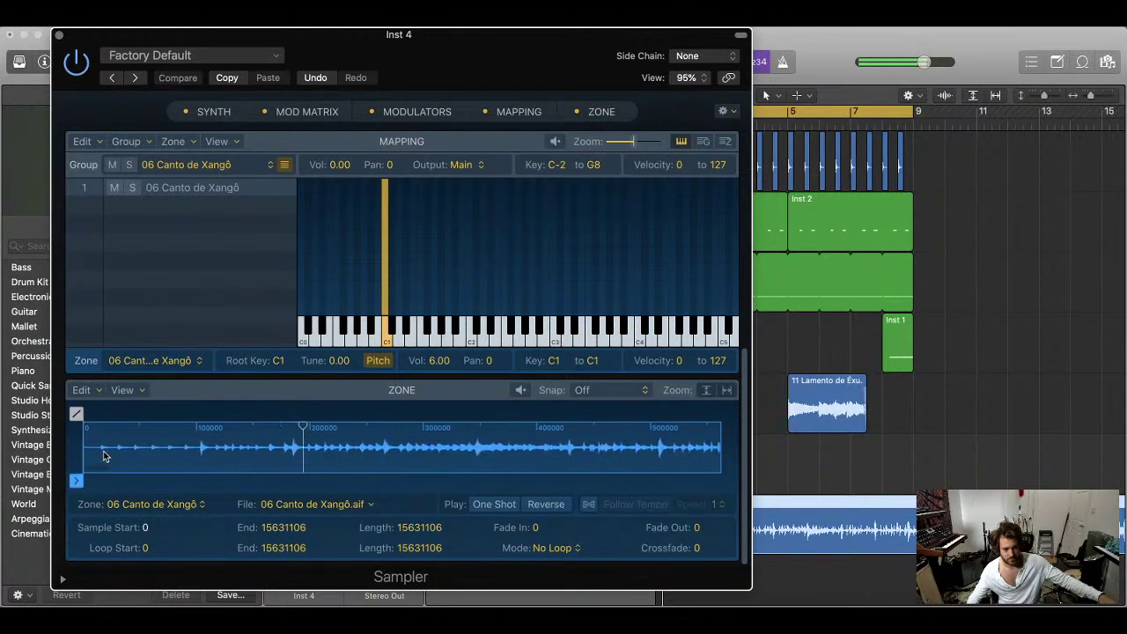
pyautogui.moveTo(79, 481); pyautogui.dragTo(99, 484)
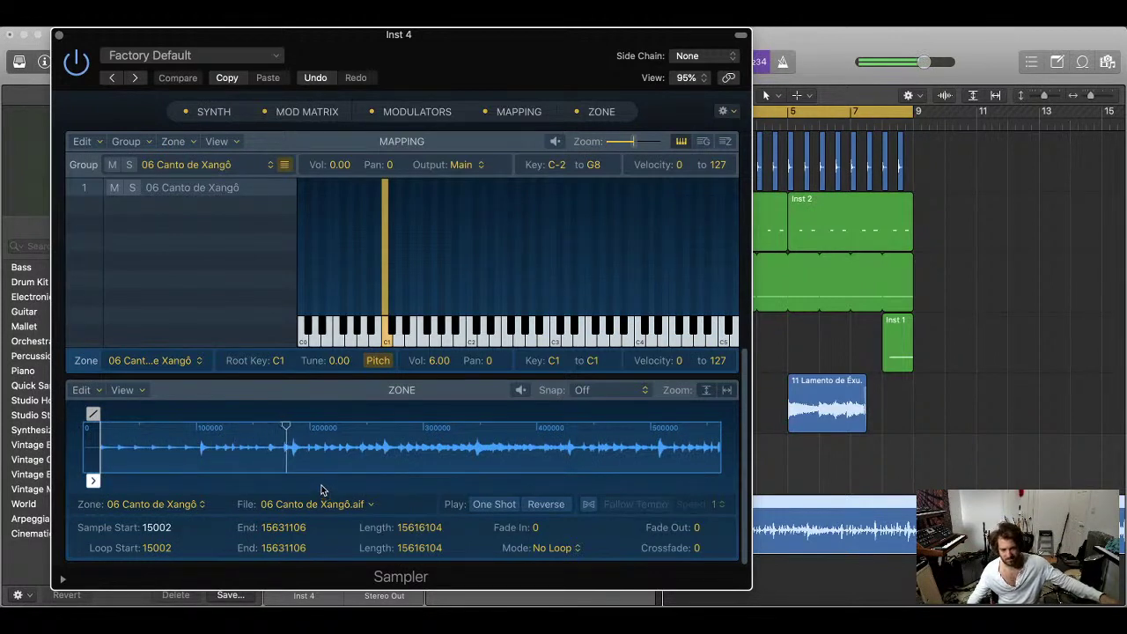
pyautogui.moveTo(92, 481)
pyautogui.mouseDown()
pyautogui.moveTo(189, 480)
pyautogui.moveTo(194, 470)
pyautogui.mouseUp()
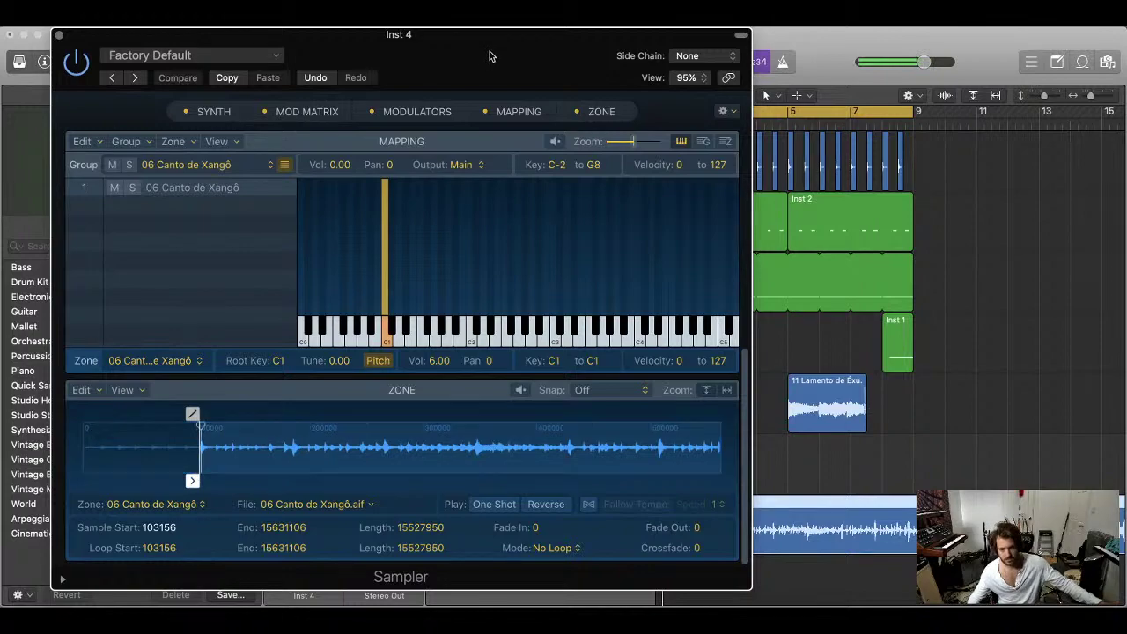
# - Move the Sampler off the arrangement and play the beat together with the Canto de Xangô audio track, then stop
pyautogui.moveTo(410, 53); pyautogui.dragTo(1063, 58)
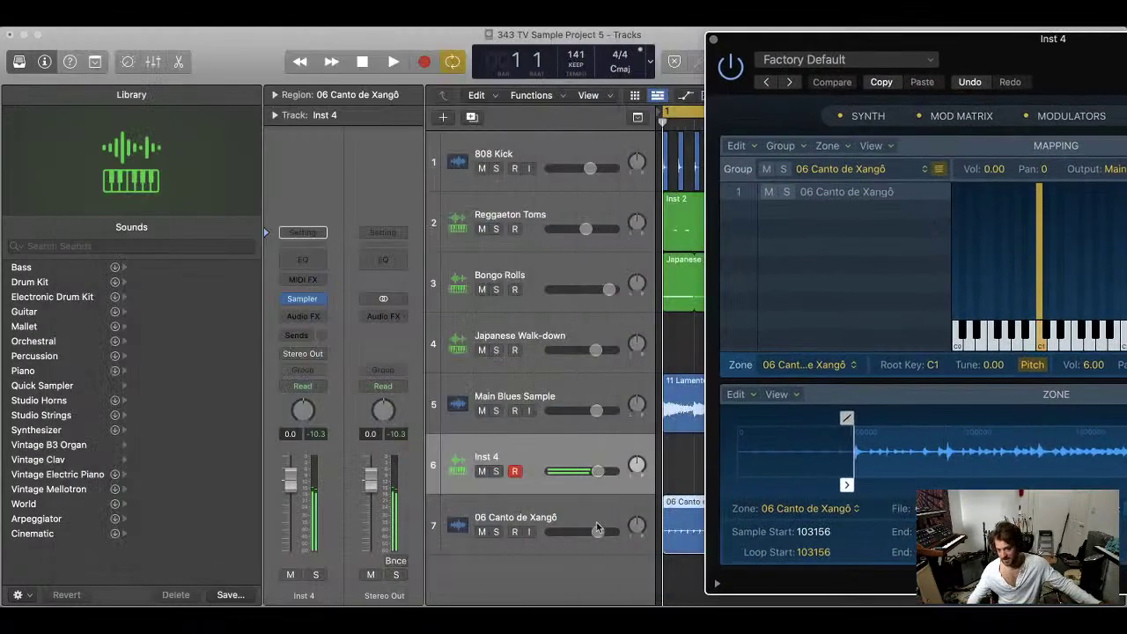
pyautogui.click(678, 472)
pyautogui.press('space')
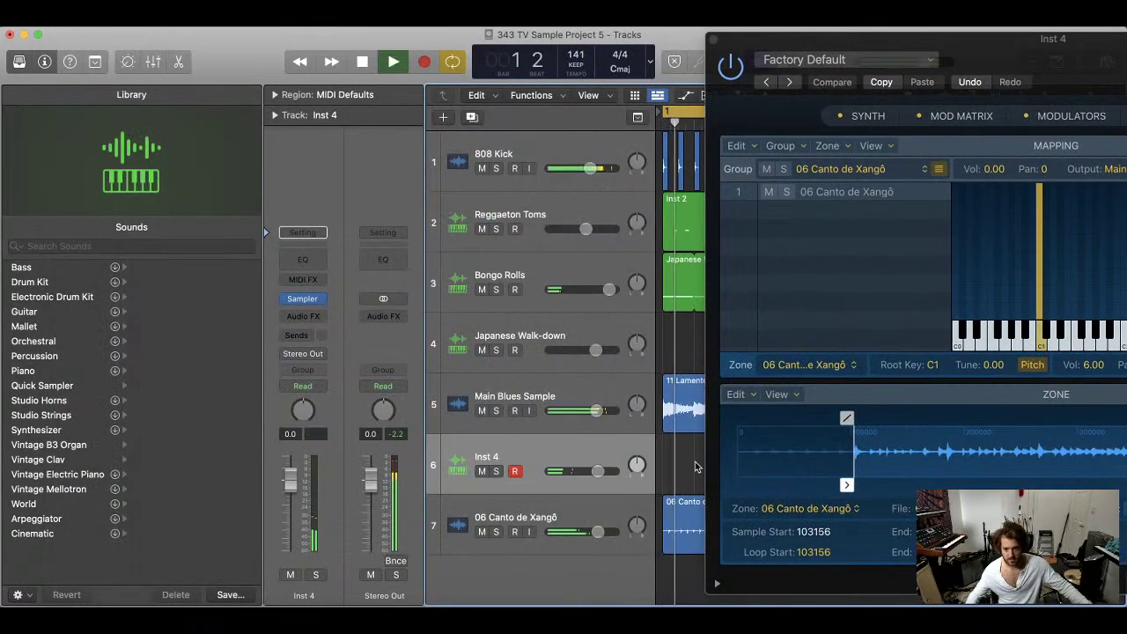
pyautogui.moveTo(1041, 72); pyautogui.dragTo(691, 573)
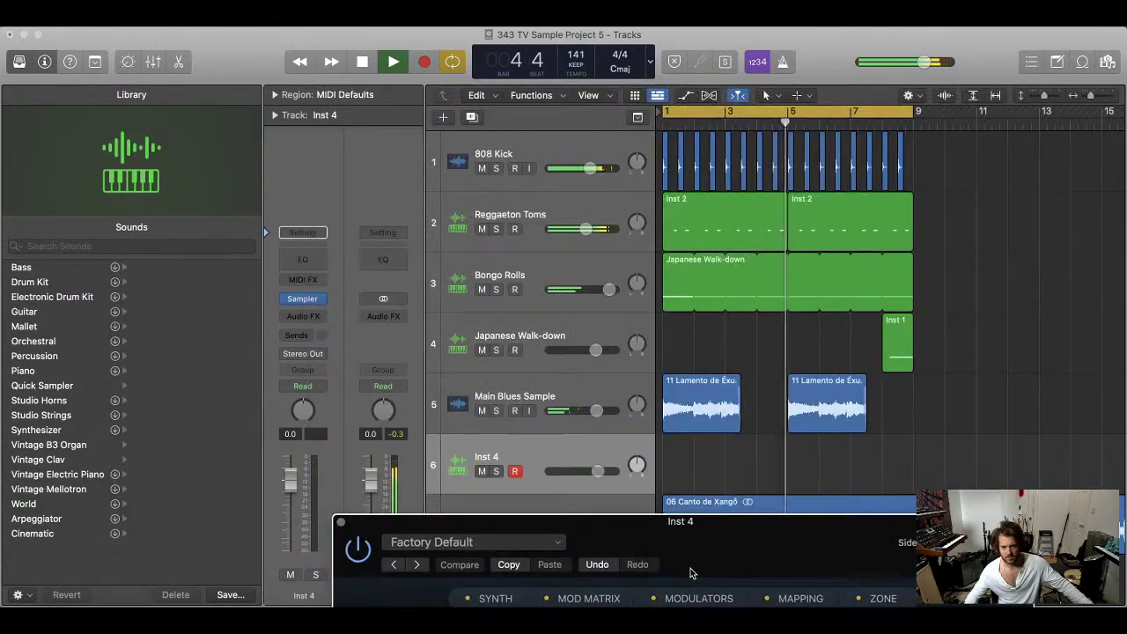
pyautogui.click(692, 432)
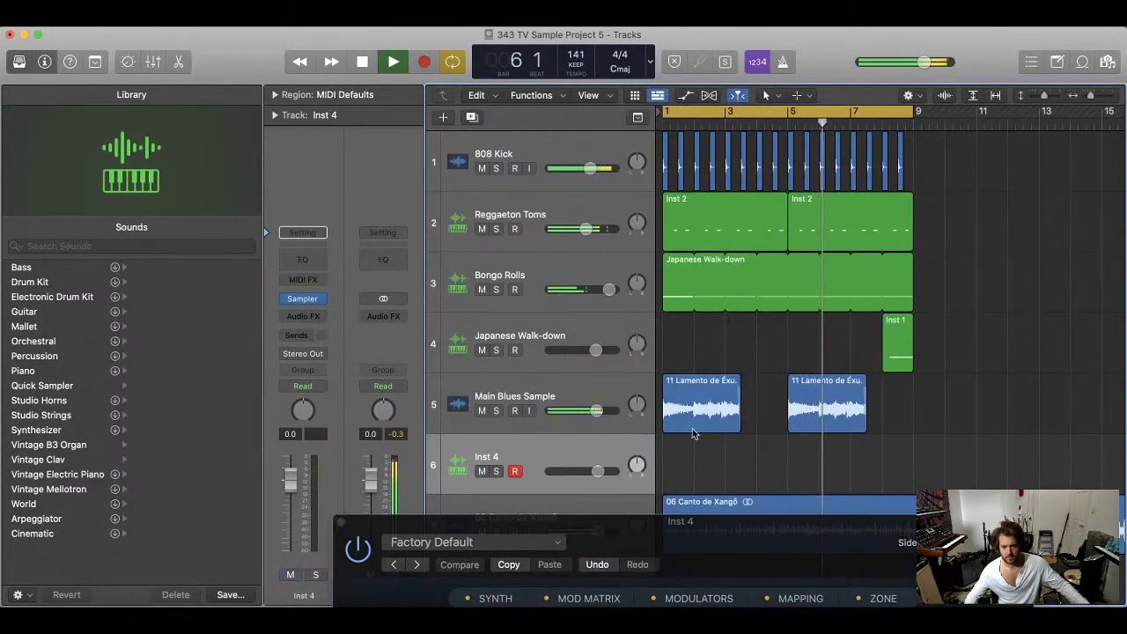
pyautogui.moveTo(783, 546); pyautogui.dragTo(494, 607)
pyautogui.press('space')
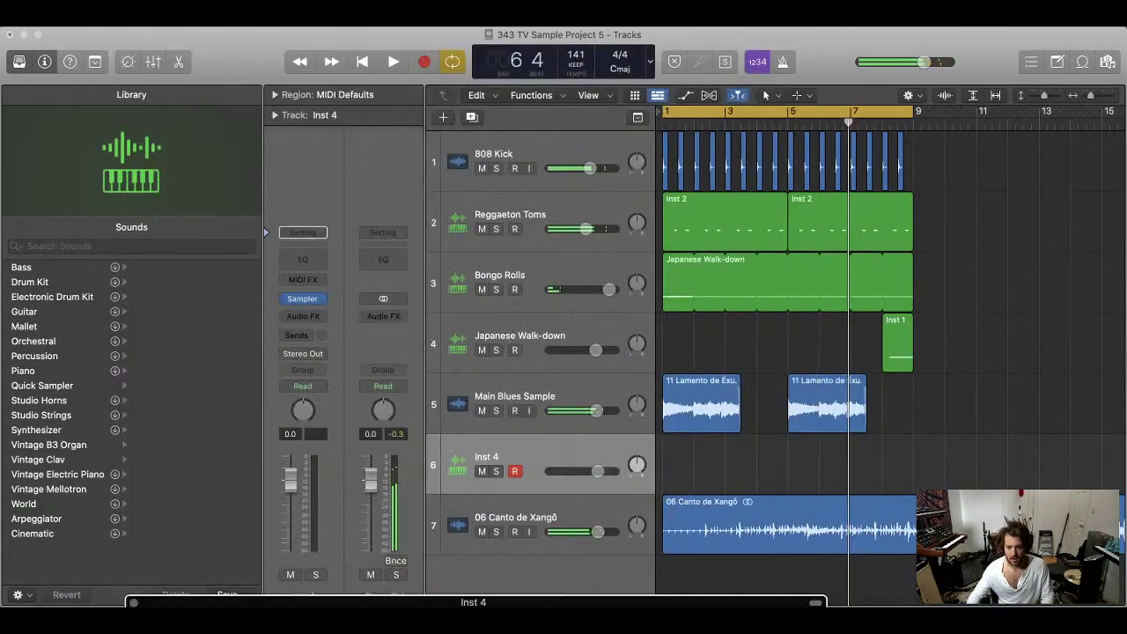
# - Bring the Sampler back into view and play from the start with the Canto de Xangô audio track muted to audition the Inst 4 zone
pyautogui.moveTo(592, 594); pyautogui.dragTo(556, 174)
pyautogui.press('Return')
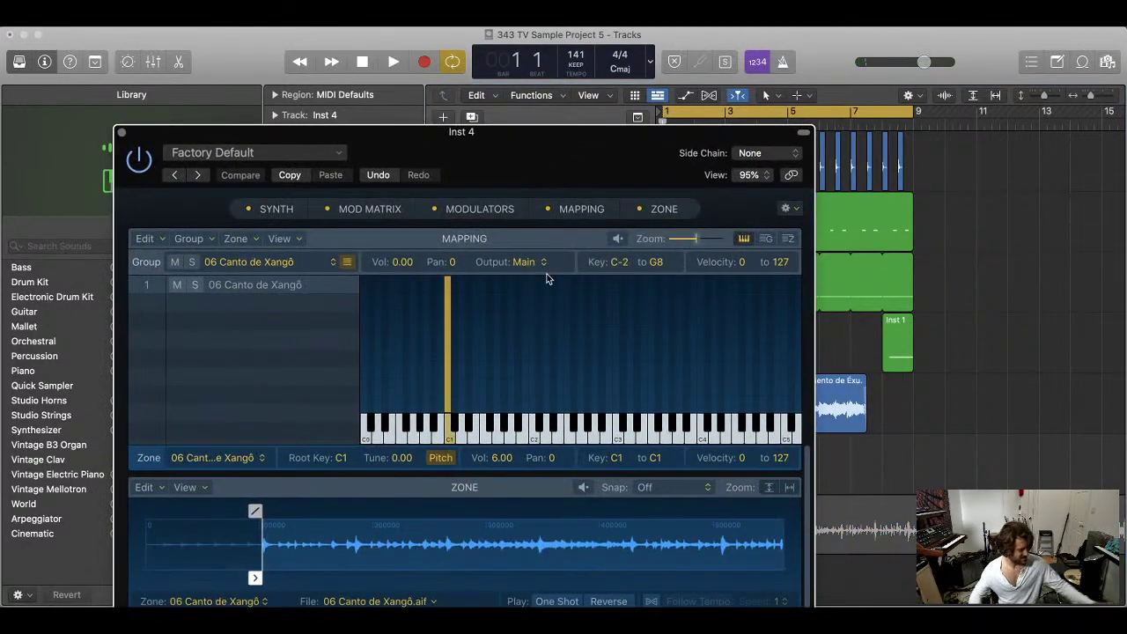
pyautogui.press('space')
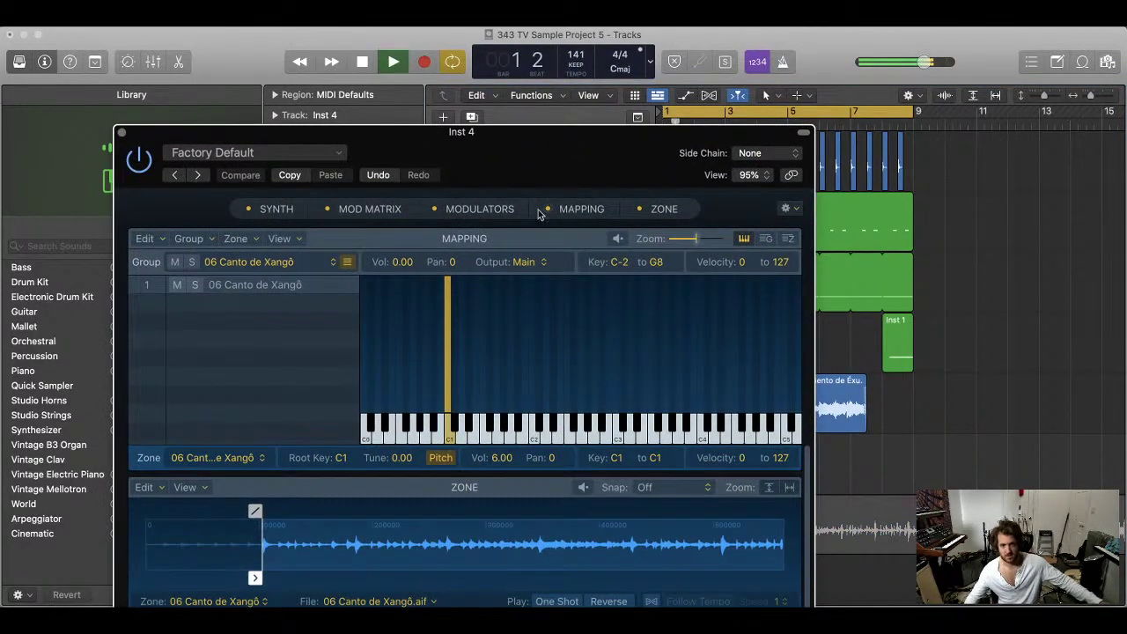
pyautogui.moveTo(542, 163)
pyautogui.mouseDown()
pyautogui.moveTo(546, 353)
pyautogui.moveTo(549, 177)
pyautogui.mouseUp()
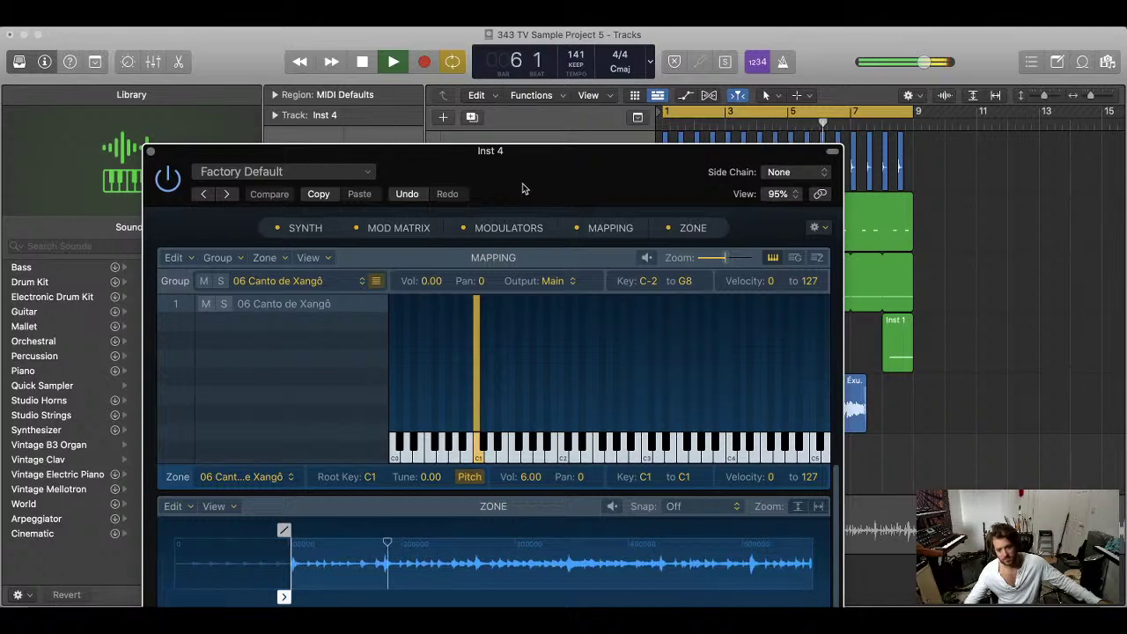
# - Close the Sampler and switch to the Canto de Xangô audio track, muting Inst 4, unmuting the audio track and selecting its region
pyautogui.click(150, 151)
pyautogui.press('space')
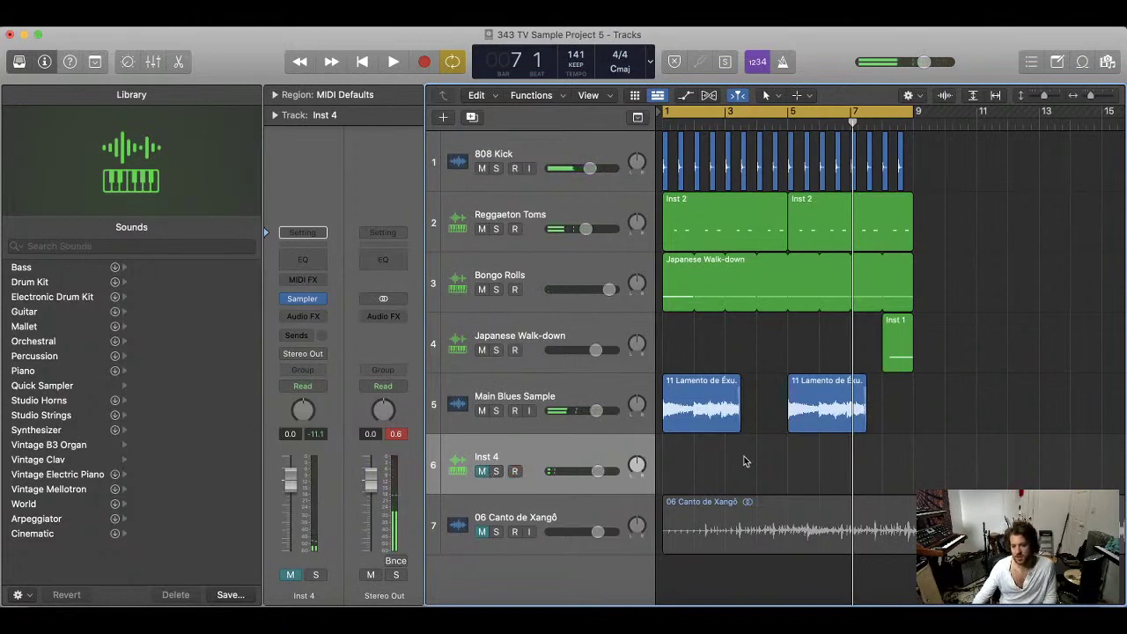
pyautogui.click(483, 532)
pyautogui.click(730, 520)
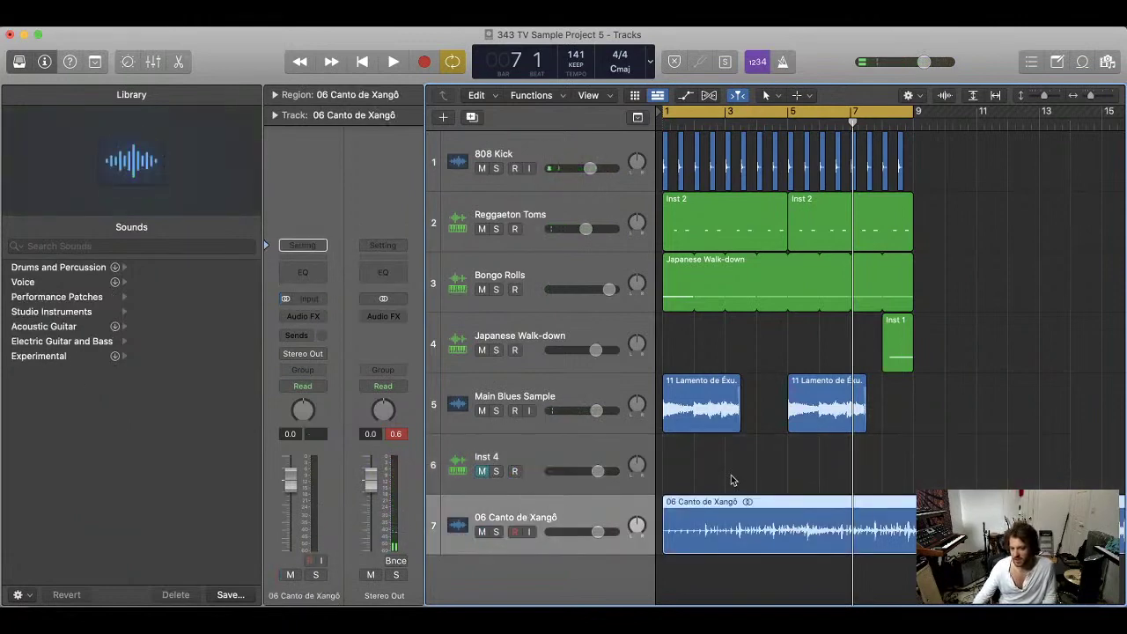
# - Trim the start of the Canto de Xangô audio region to just before its loud hit in bar 2
pyautogui.click(732, 478)
pyautogui.press('super+Down')
pyautogui.press('super+Down')
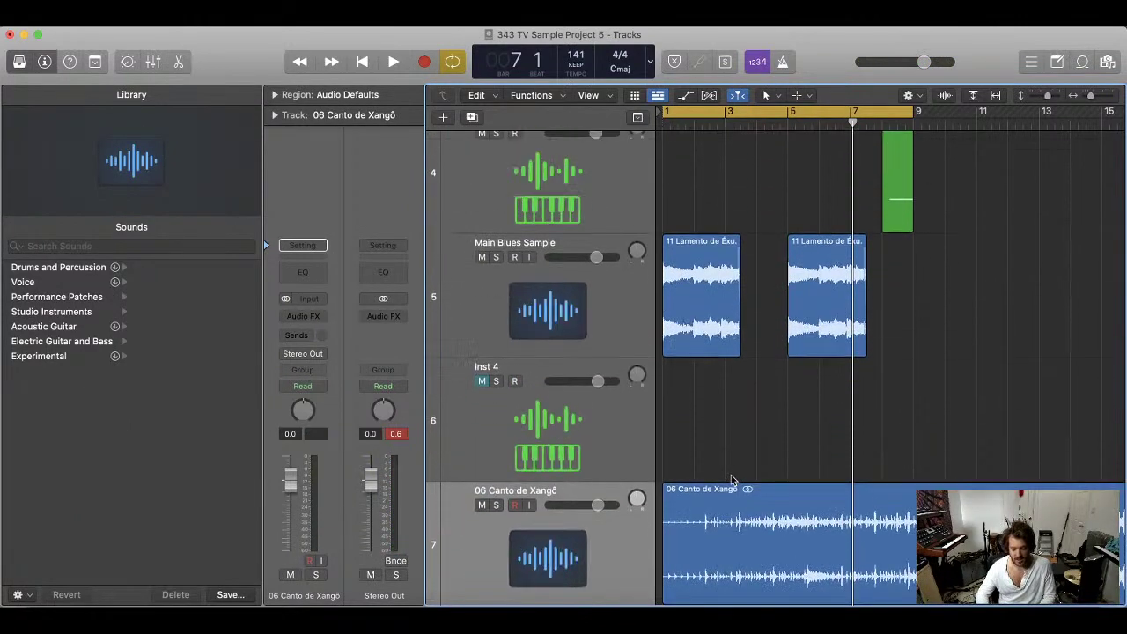
pyautogui.press('super+Right')
pyautogui.press('super+Right')
pyautogui.press('super+Right')
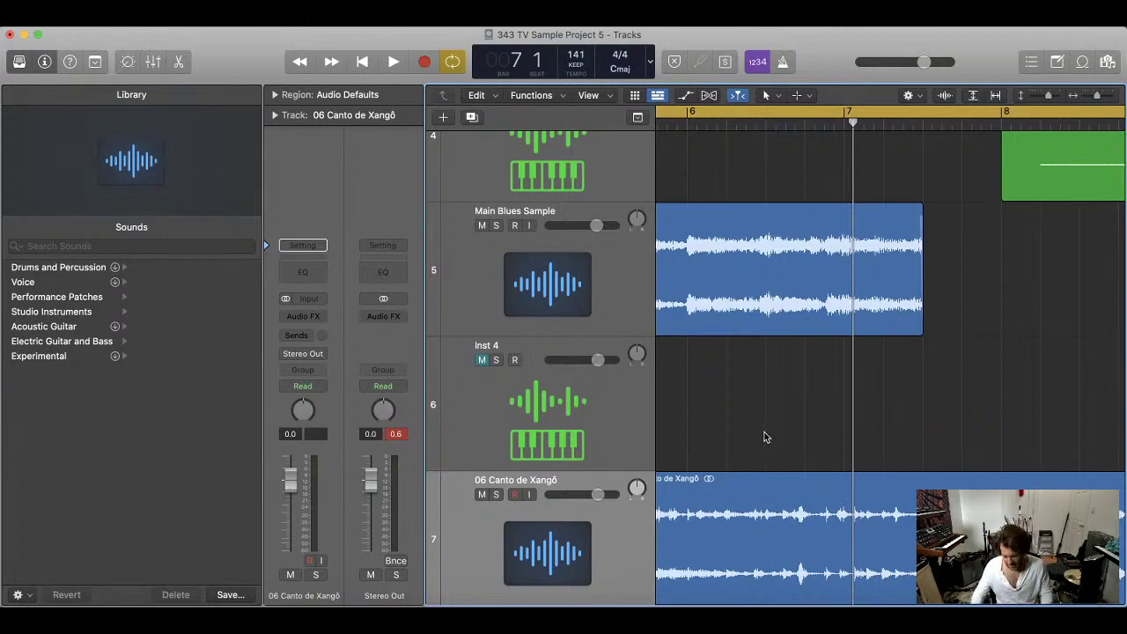
pyautogui.hscroll(-10, 765, 438)
pyautogui.scroll(-2, 765, 438)
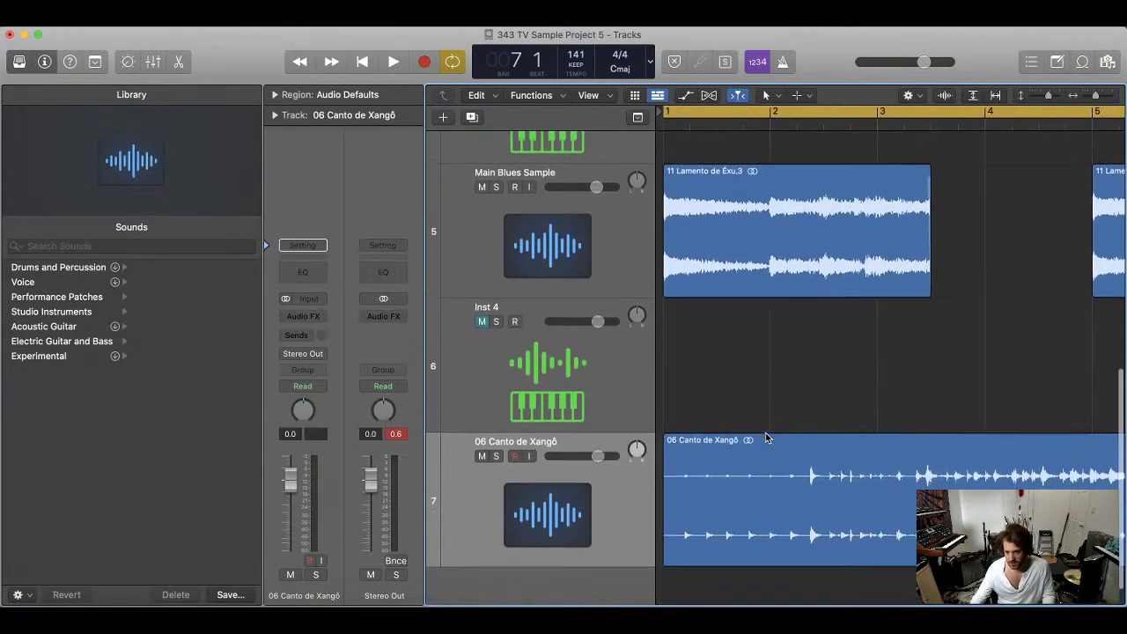
pyautogui.moveTo(674, 536); pyautogui.dragTo(808, 541)
# - Refine the start of the Canto de Xangô region to position 2 2 3 5, tight against the attack of the hit
pyautogui.press('super+Right')
pyautogui.press('super+Right')
pyautogui.press('super+Right')
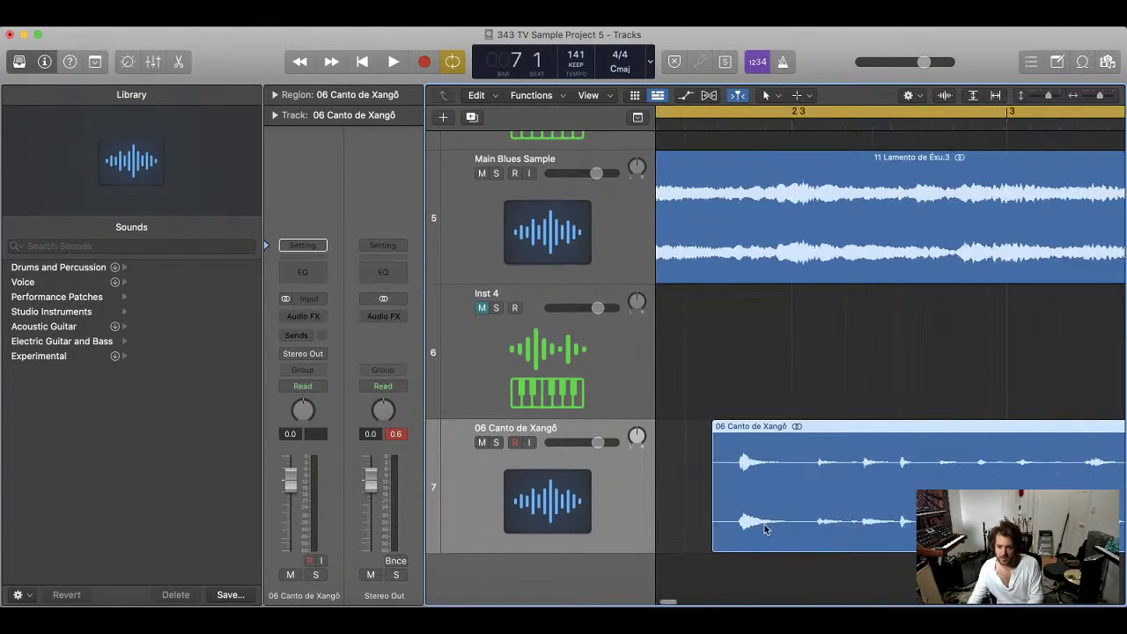
pyautogui.moveTo(714, 546); pyautogui.dragTo(736, 545)
pyautogui.press('super+Right')
pyautogui.press('super+Right')
pyautogui.press('super+Right')
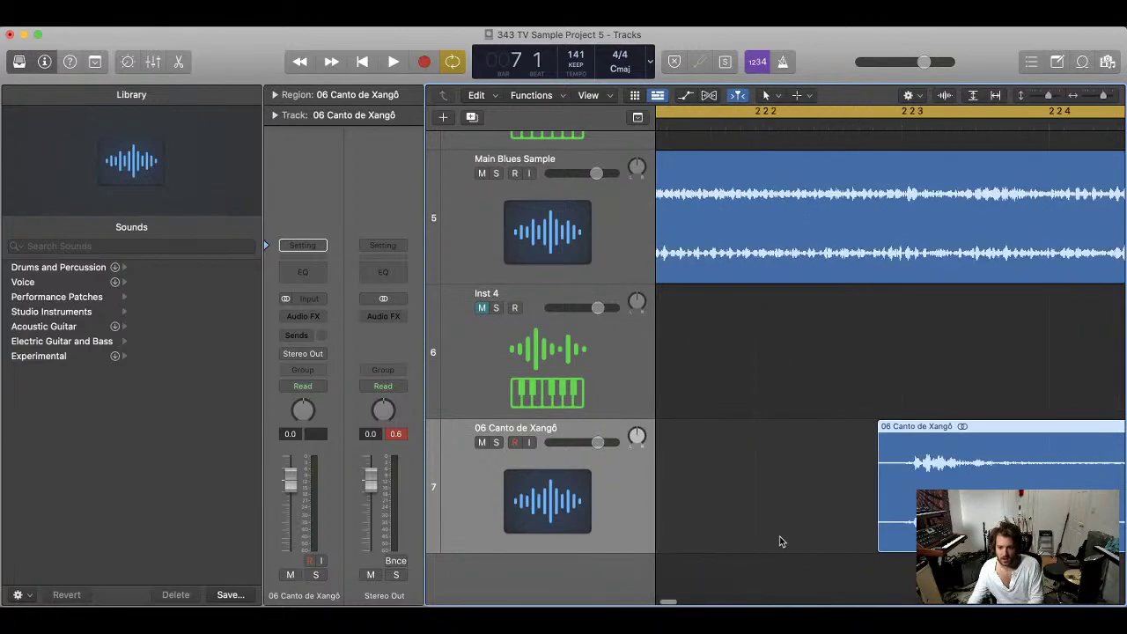
pyautogui.press('super+Down')
pyautogui.press('super+Down')
pyautogui.press('super+Down')
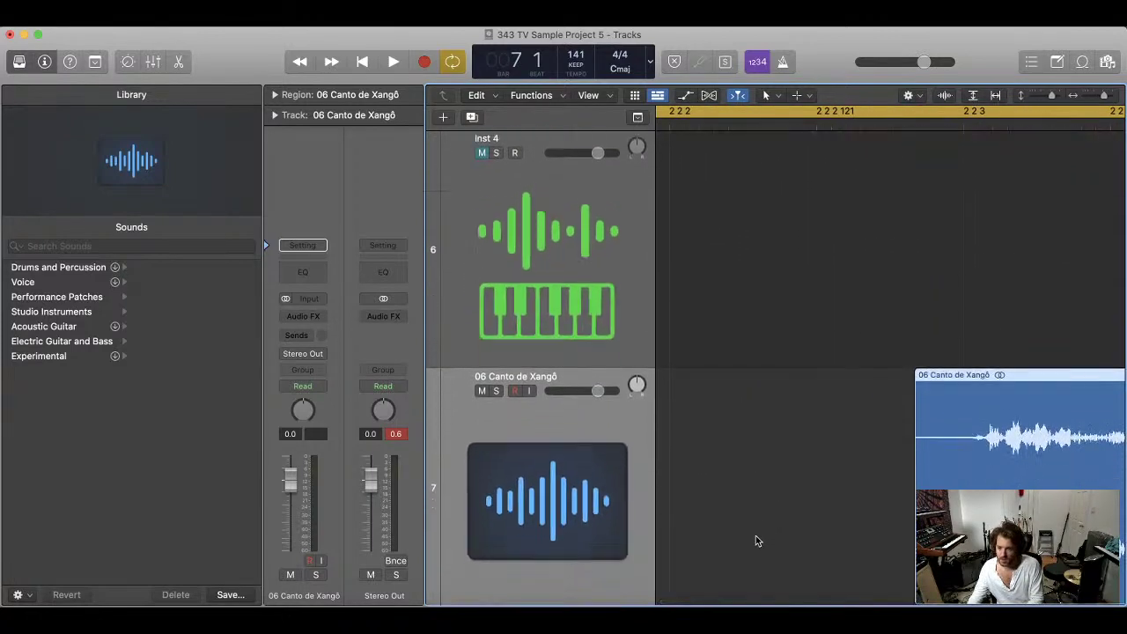
pyautogui.hscroll(3, 755, 535)
pyautogui.moveTo(738, 562); pyautogui.dragTo(796, 553)
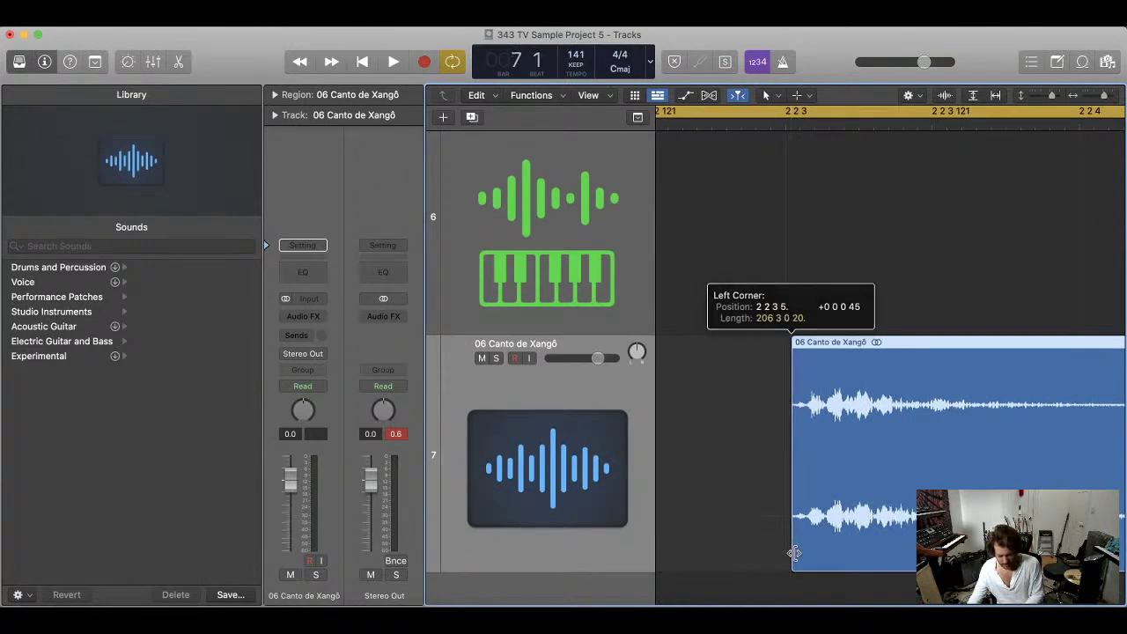
# - Move the trimmed Canto de Xangô region so it starts at bar 1
pyautogui.press('super+Left')
pyautogui.press('super+Left')
pyautogui.press('super+Left')
pyautogui.press('super+Left')
pyautogui.press('super+Left')
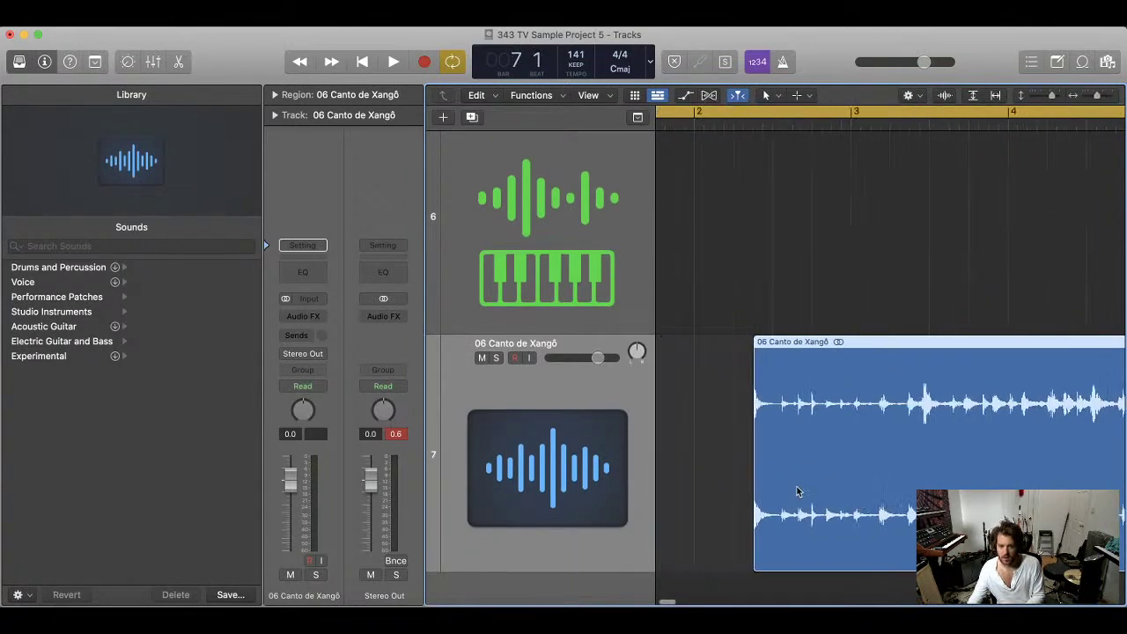
pyautogui.click(793, 488)
pyautogui.moveTo(975, 477); pyautogui.dragTo(689, 485)
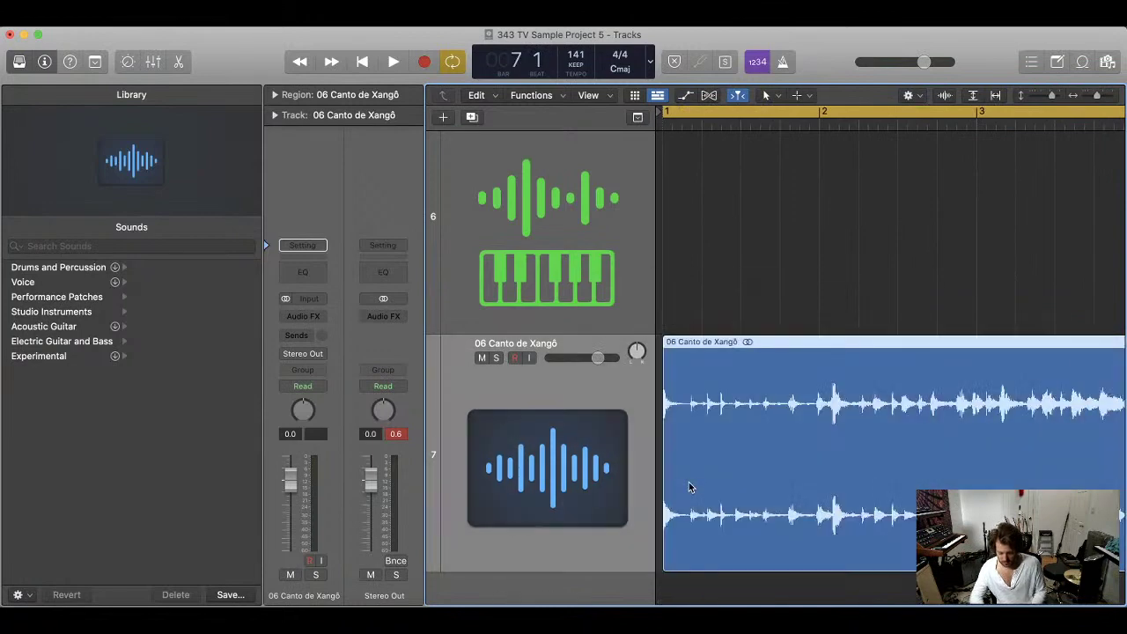
# - Solo the Canto de Xangô track and audition the region from the start, turning cycle mode off
pyautogui.press('Return')
pyautogui.click(497, 359)
pyautogui.press('space')
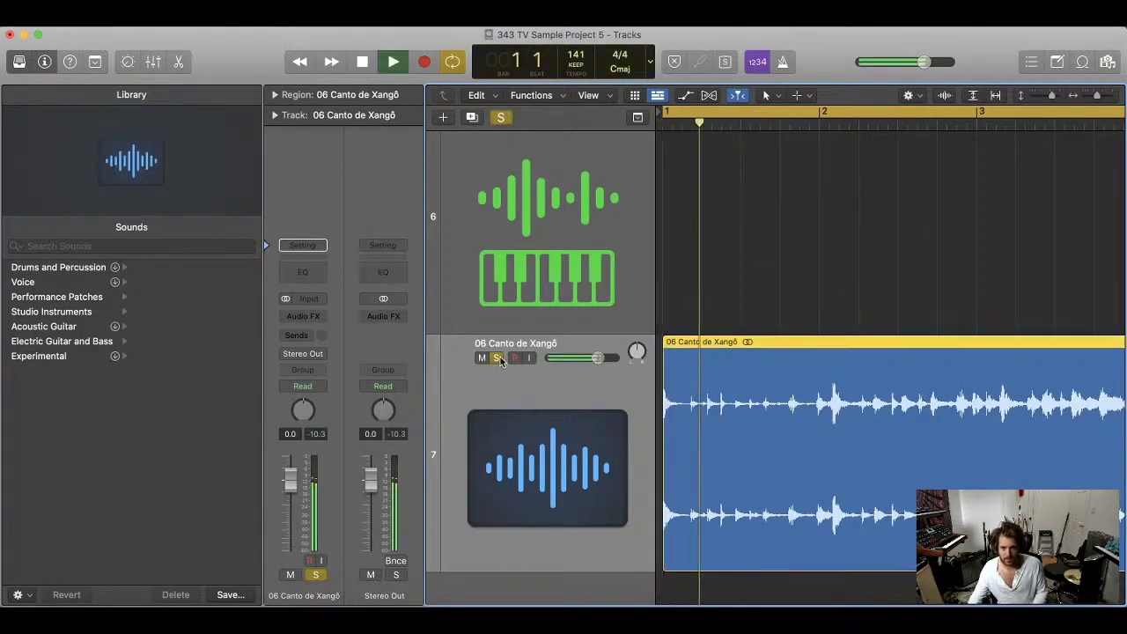
pyautogui.press('space')
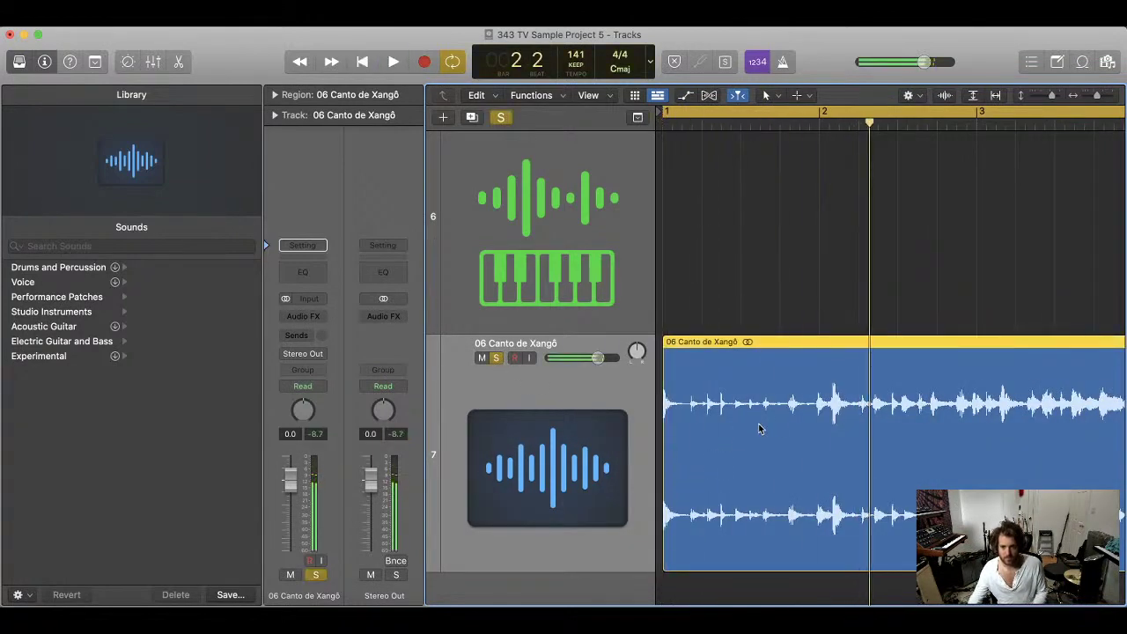
pyautogui.press('Return')
pyautogui.press('space')
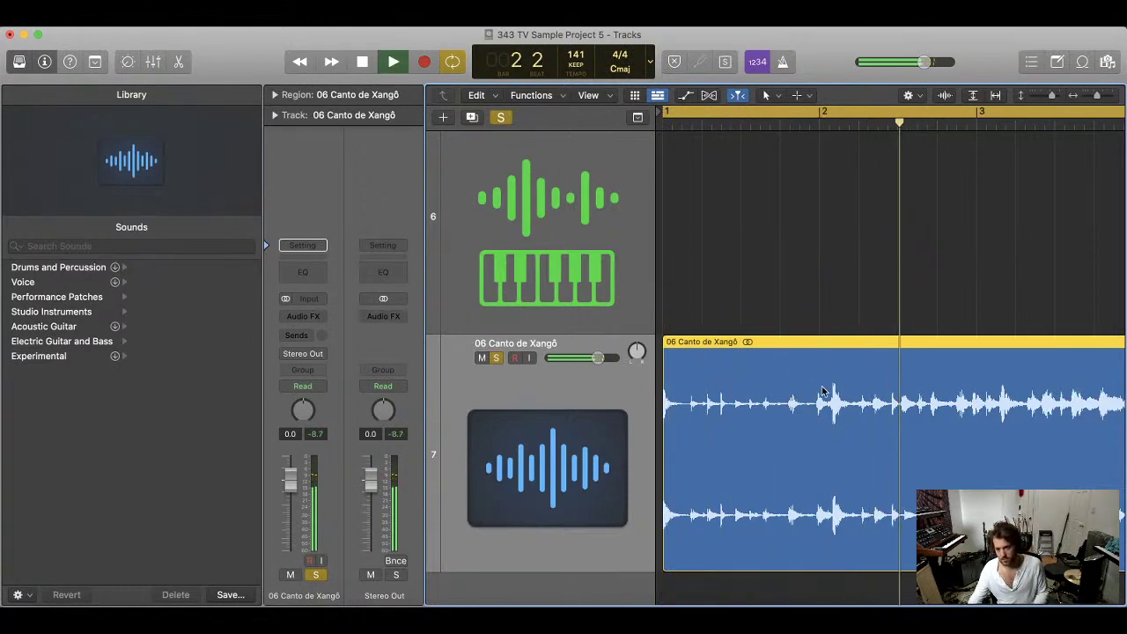
pyautogui.press('space')
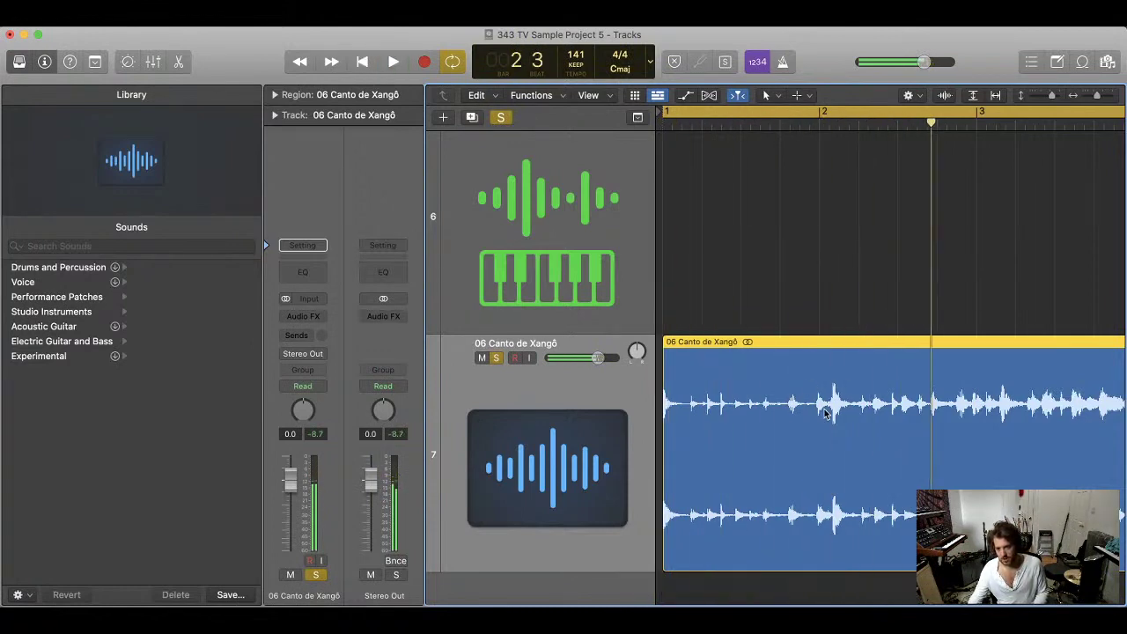
pyautogui.click(760, 112)
pyautogui.press('space')
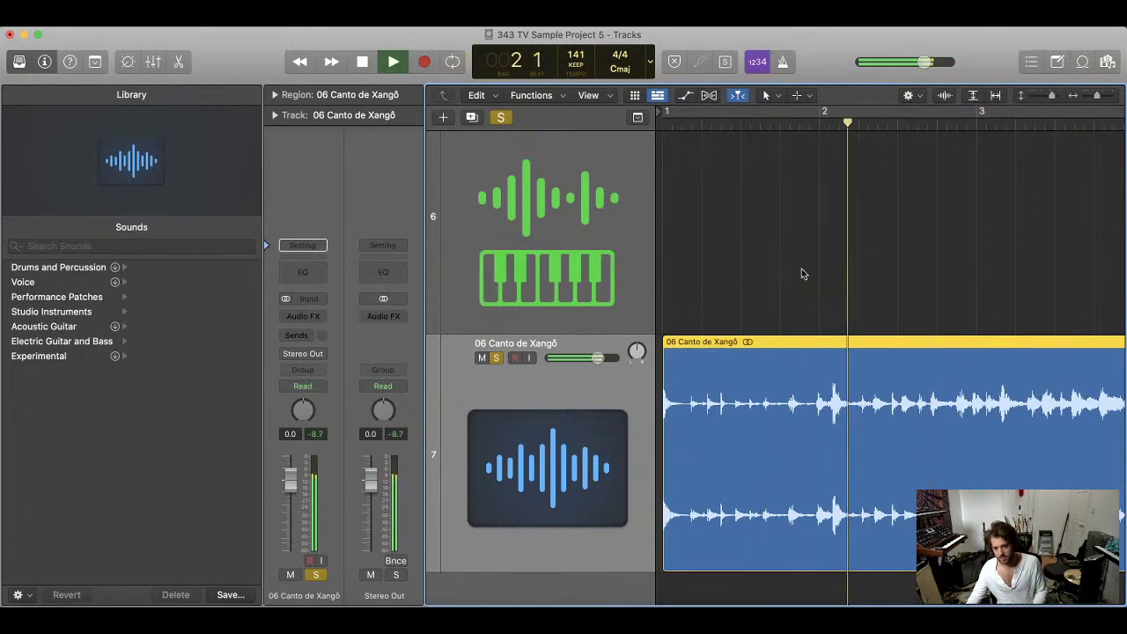
pyautogui.press('space')
# - Split the Canto de Xangô region just after beat 2 of bar 2 and play across the cut to check it
pyautogui.press('t')
pyautogui.press('i')
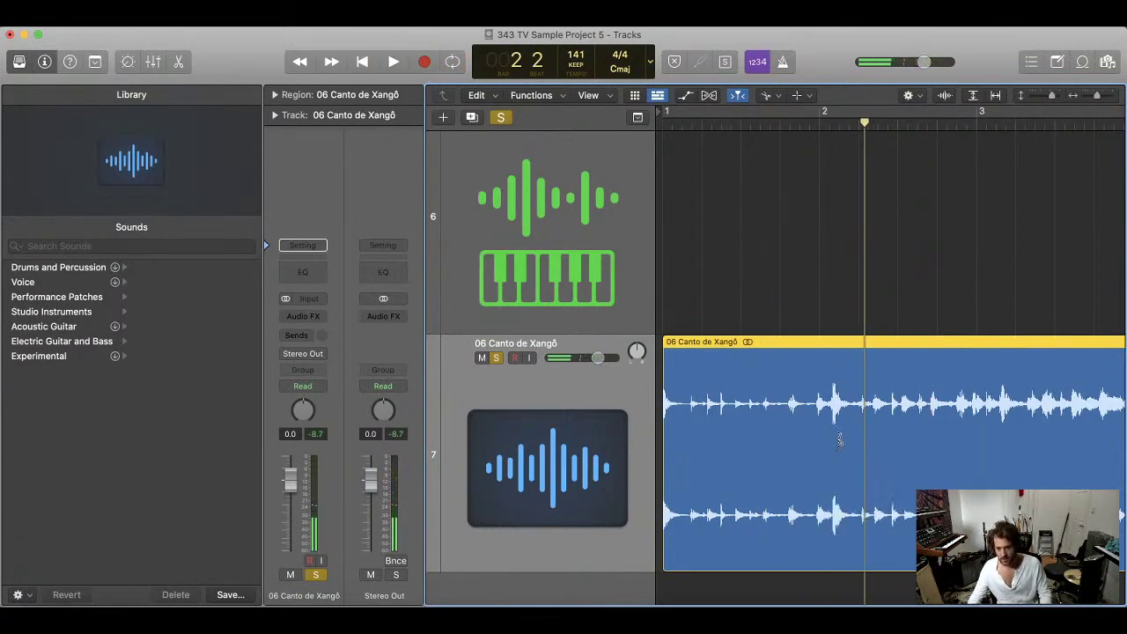
pyautogui.press('space')
pyautogui.click(874, 433)
pyautogui.press('space')
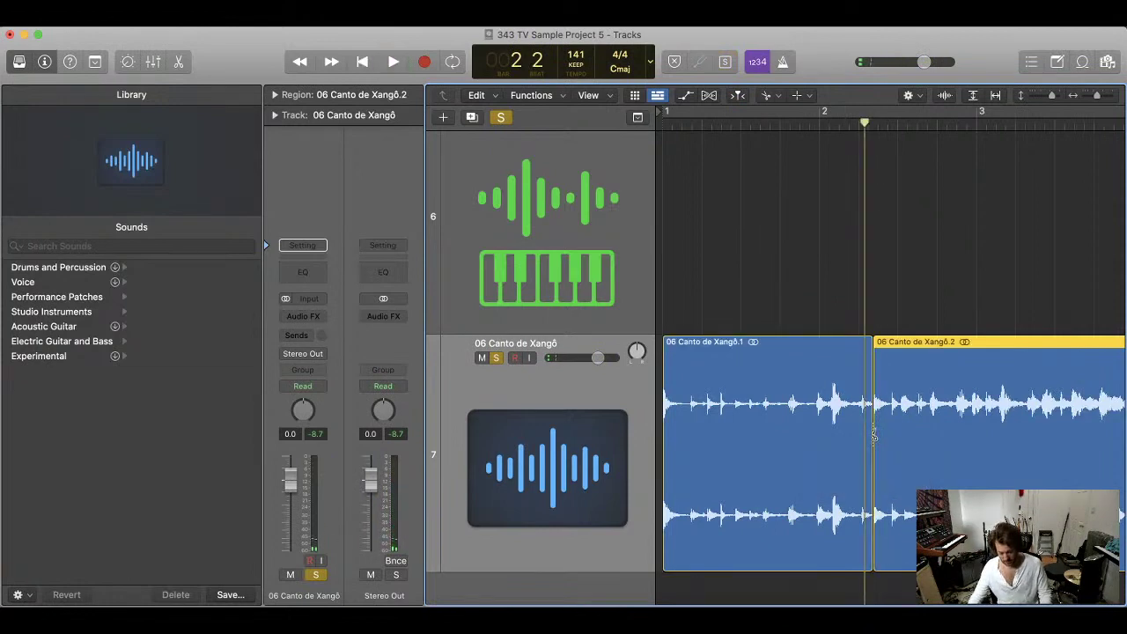
pyautogui.press('space')
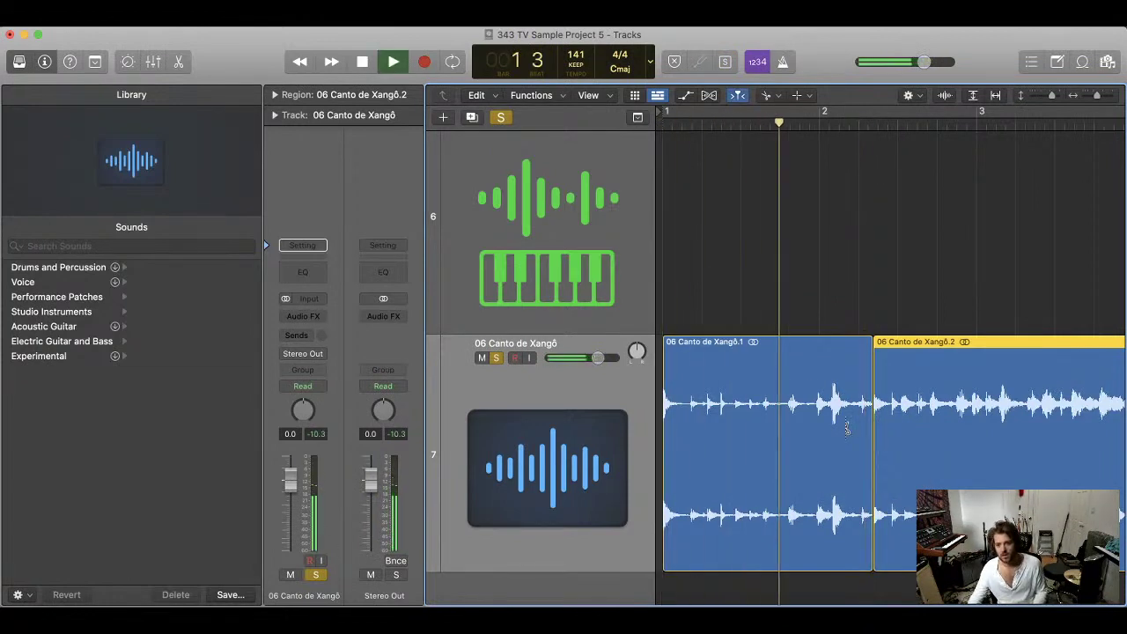
pyautogui.press('space')
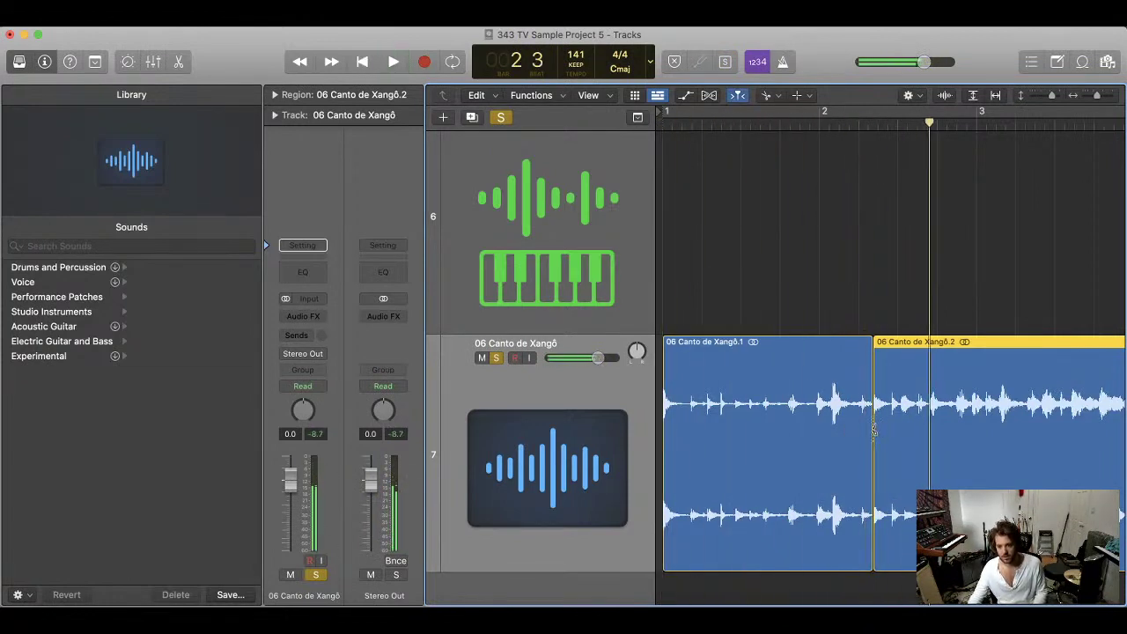
# - Move the second Canto de Xangô slice to just after bar 3 and play the first slice on its own
pyautogui.press('t')
pyautogui.press('t')
pyautogui.moveTo(890, 392); pyautogui.dragTo(1014, 392)
pyautogui.press('space')
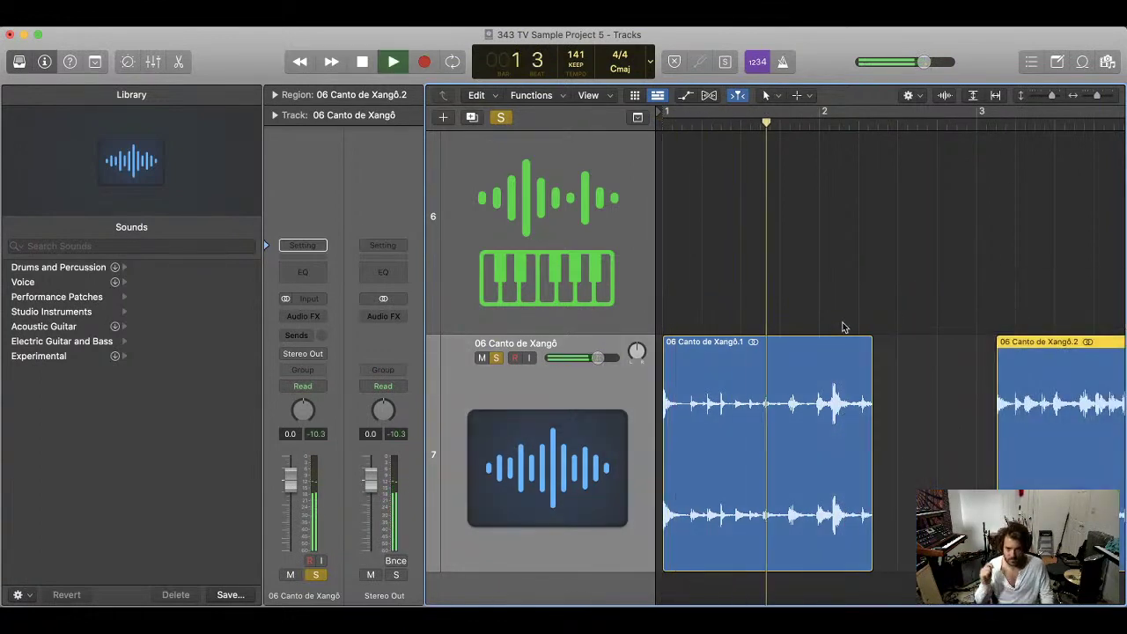
pyautogui.press('space')
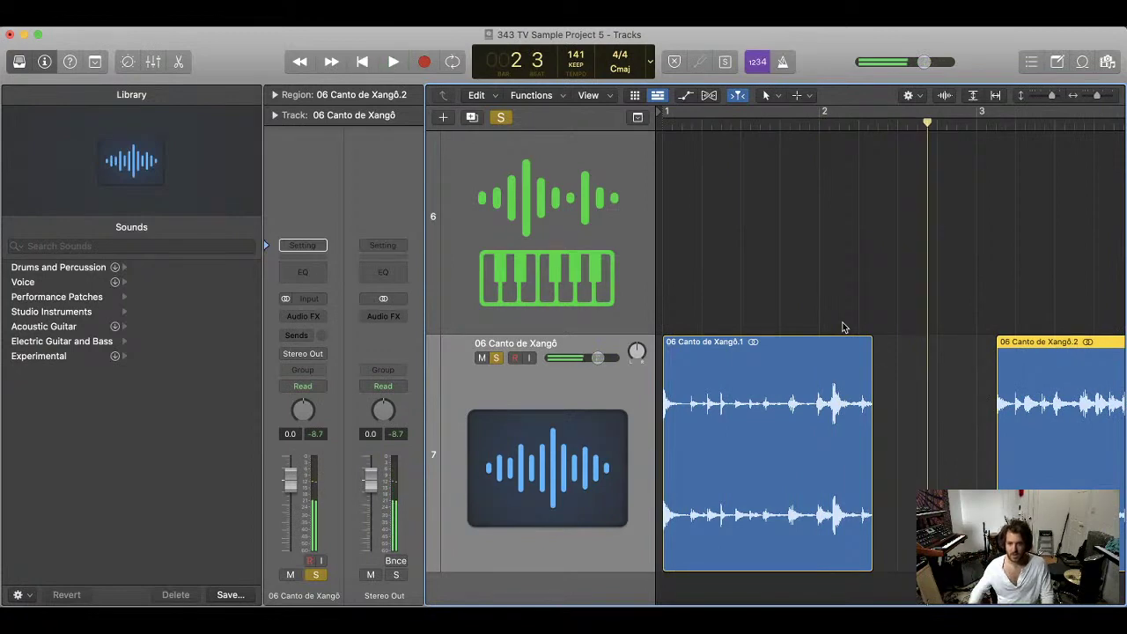
# - Loop the first slice from bar 1 to bar 2 beat 3, shorten the loop slightly while listening, then turn cycle mode off
pyautogui.click(898, 128)
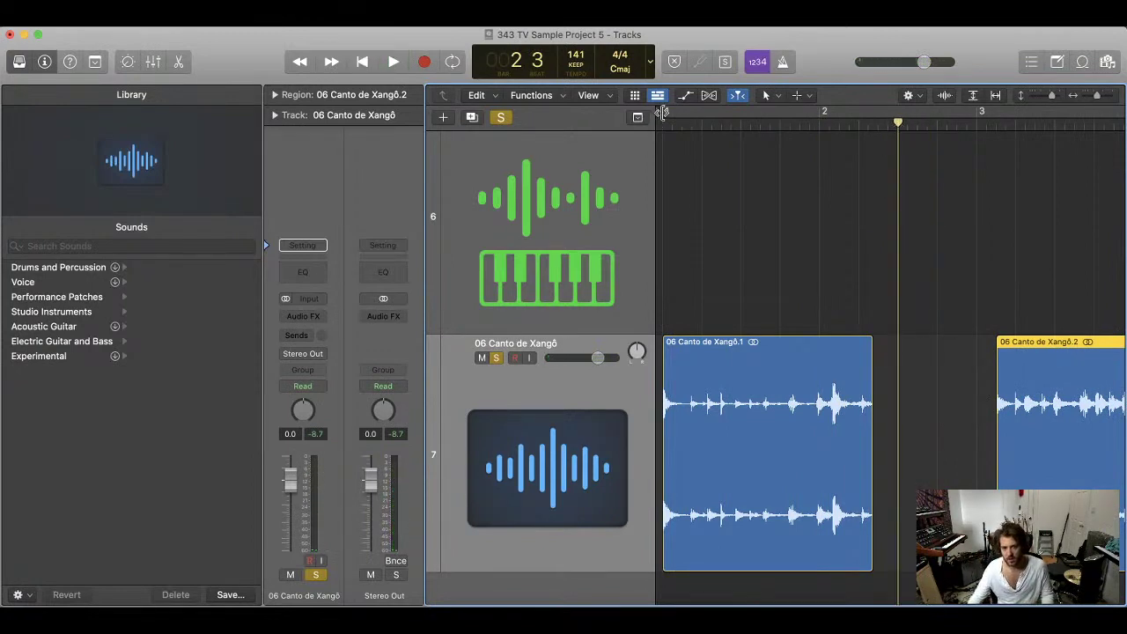
pyautogui.moveTo(661, 113); pyautogui.dragTo(897, 122)
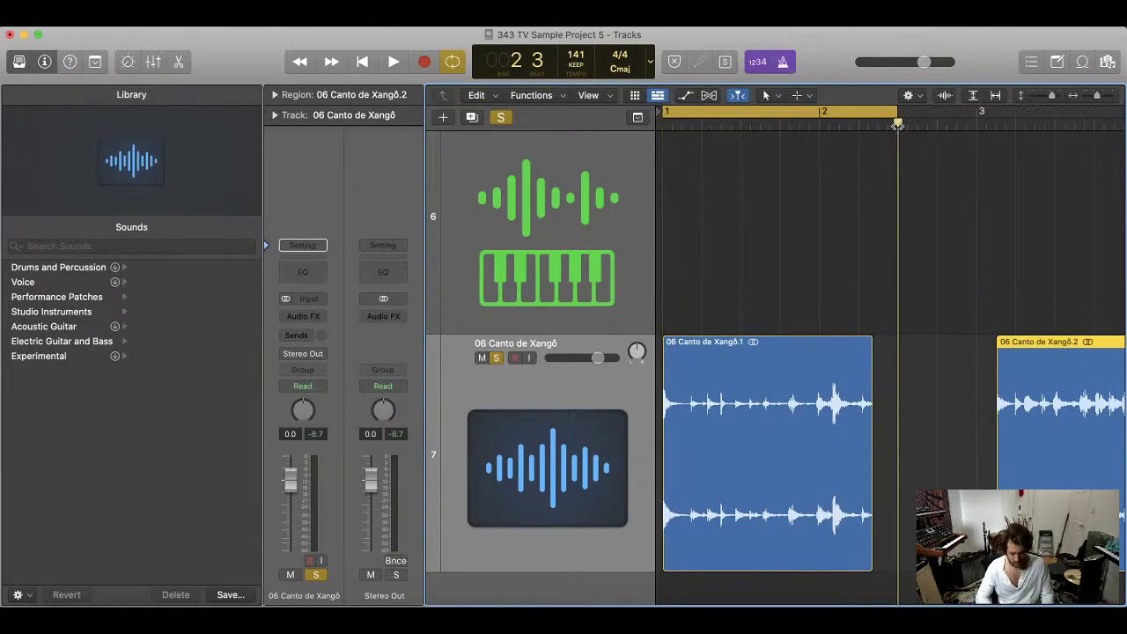
pyautogui.press('space')
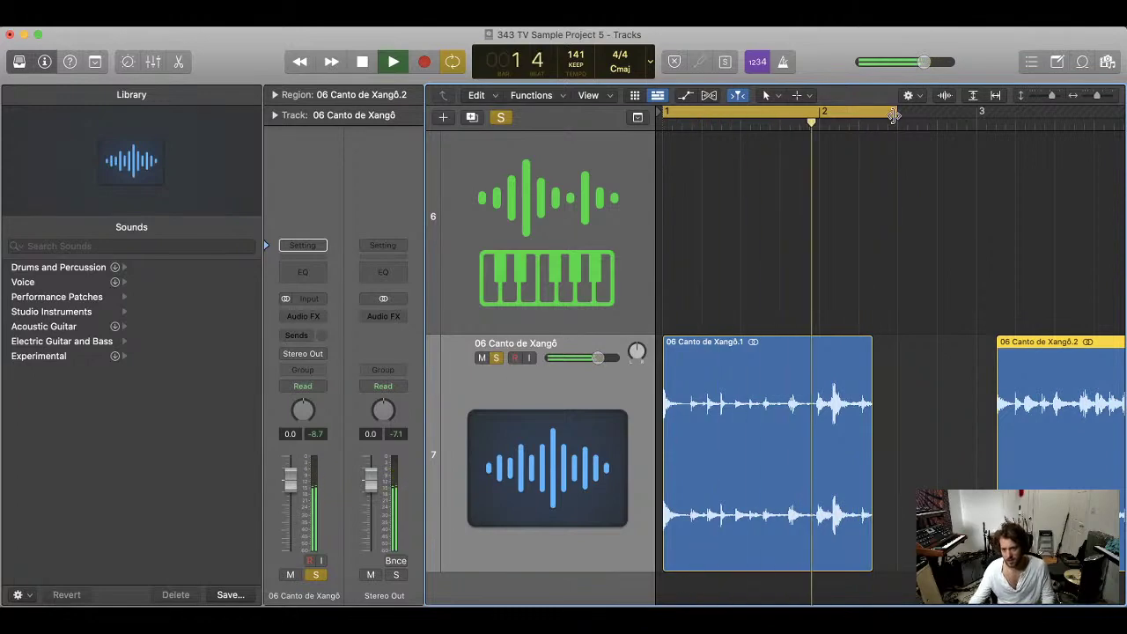
pyautogui.moveTo(897, 123); pyautogui.dragTo(887, 117)
pyautogui.press('space')
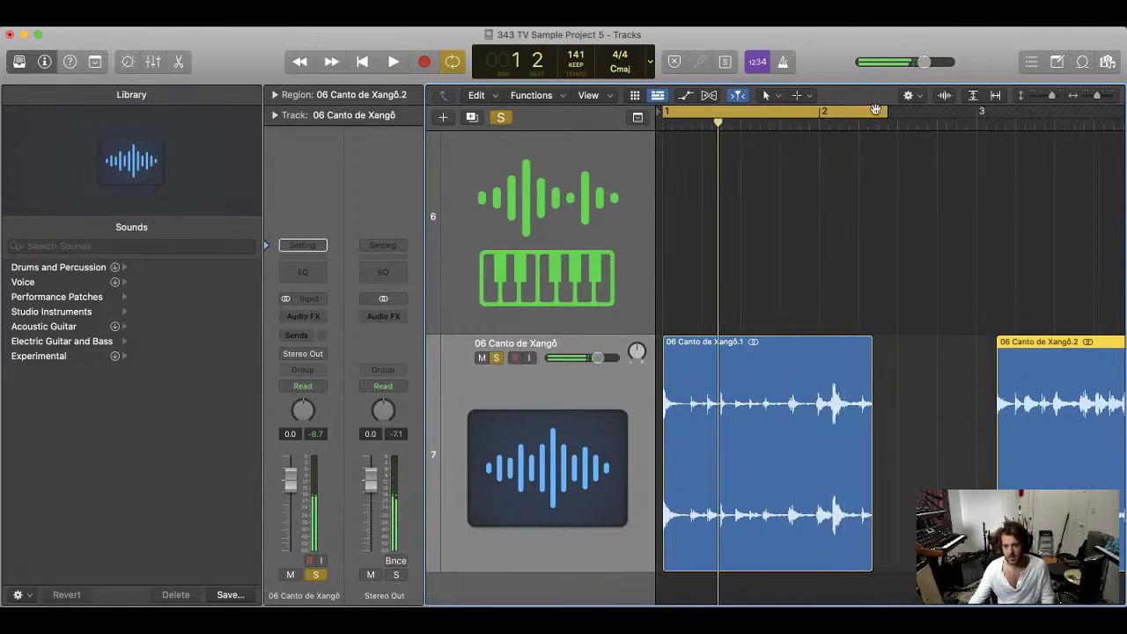
pyautogui.click(876, 109)
# - Play the first Canto de Xangô slice from bar 1 several times to judge its timing and where it ends
pyautogui.press('super+Right')
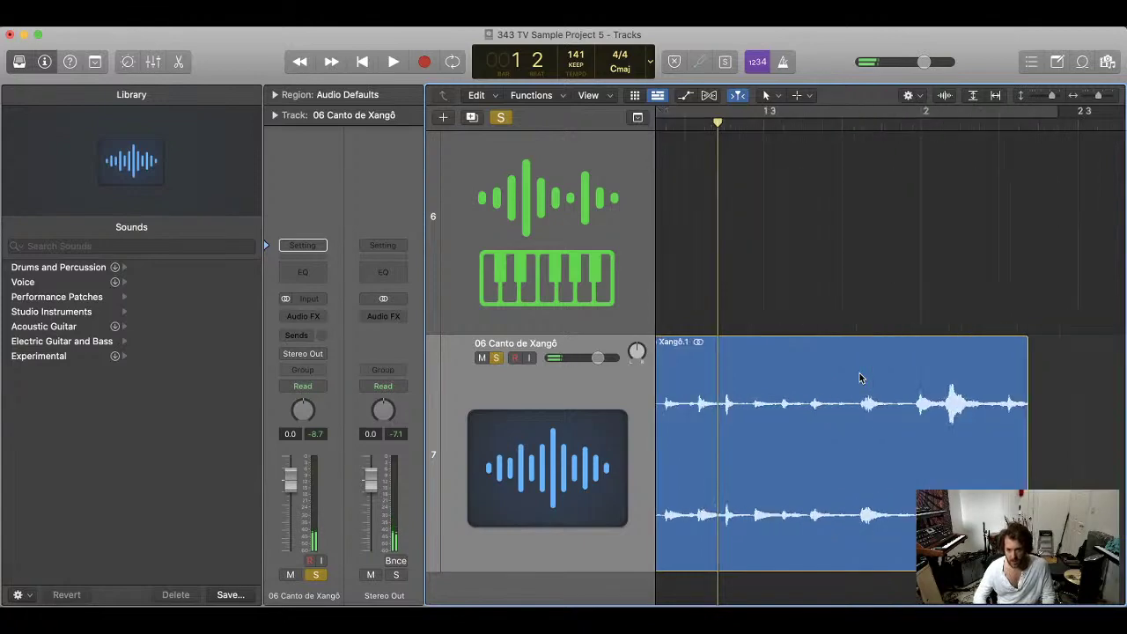
pyautogui.press('Return')
pyautogui.press('space')
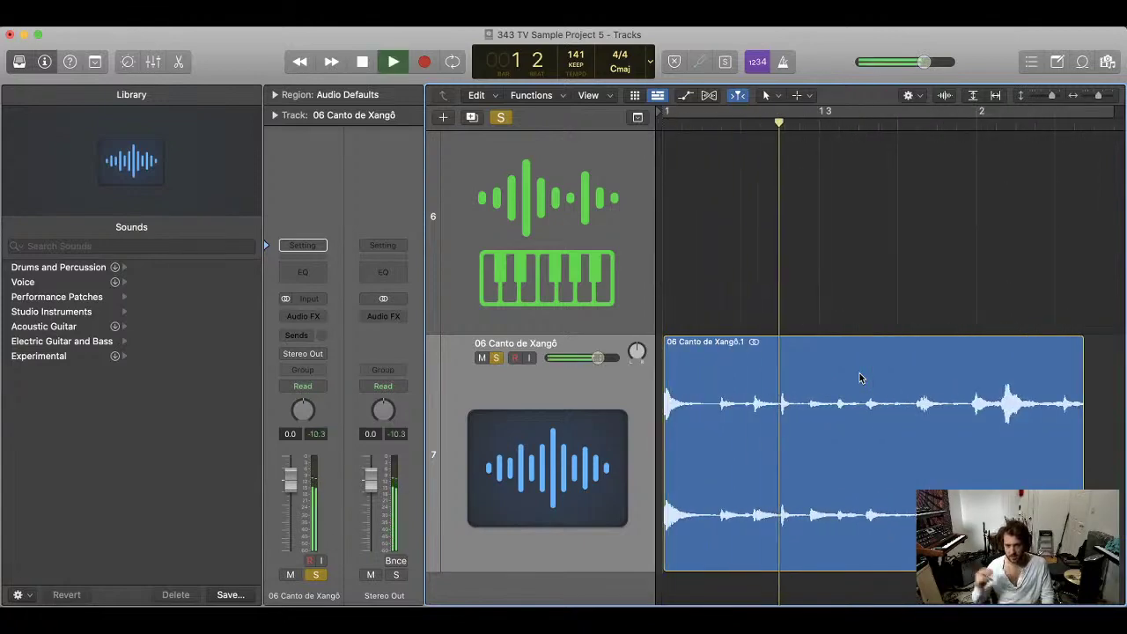
pyautogui.press('space')
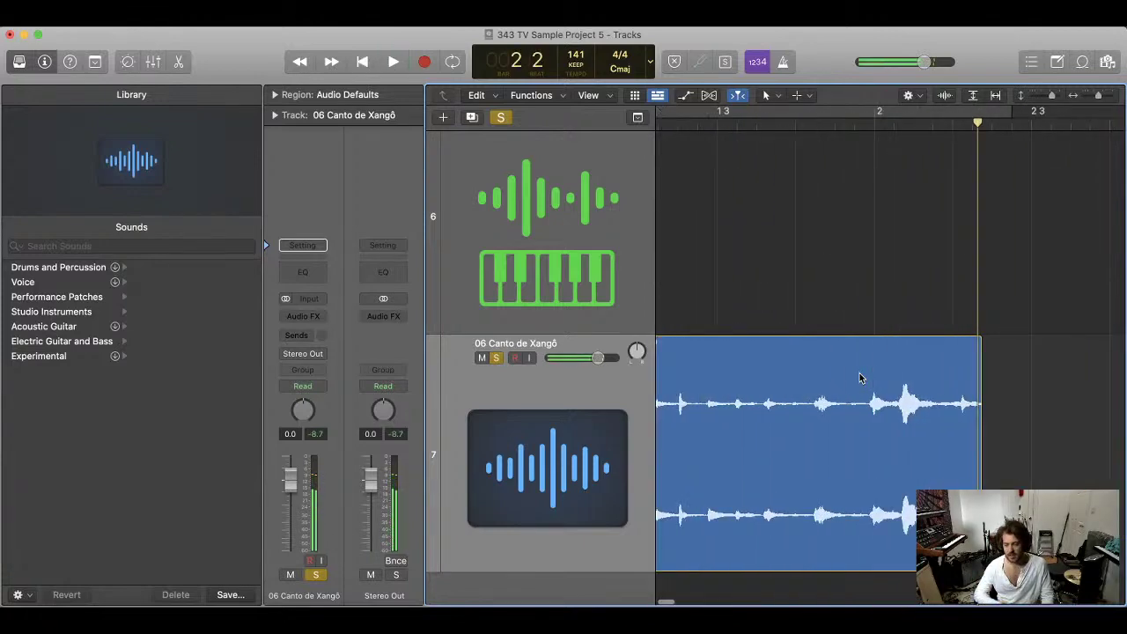
pyautogui.press('Return')
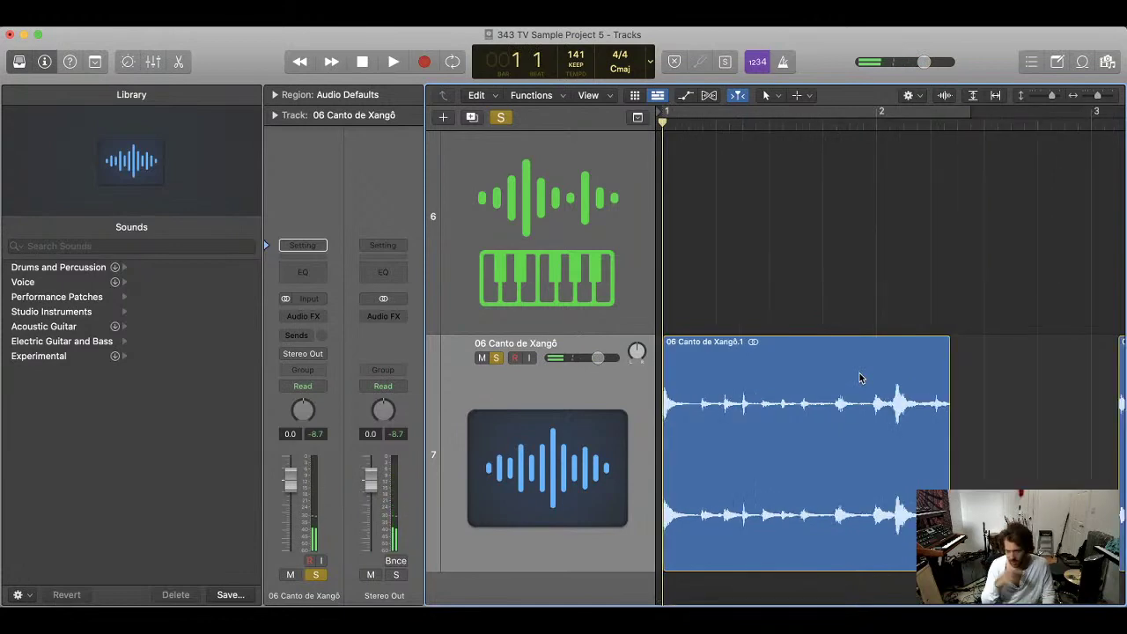
pyautogui.press('space')
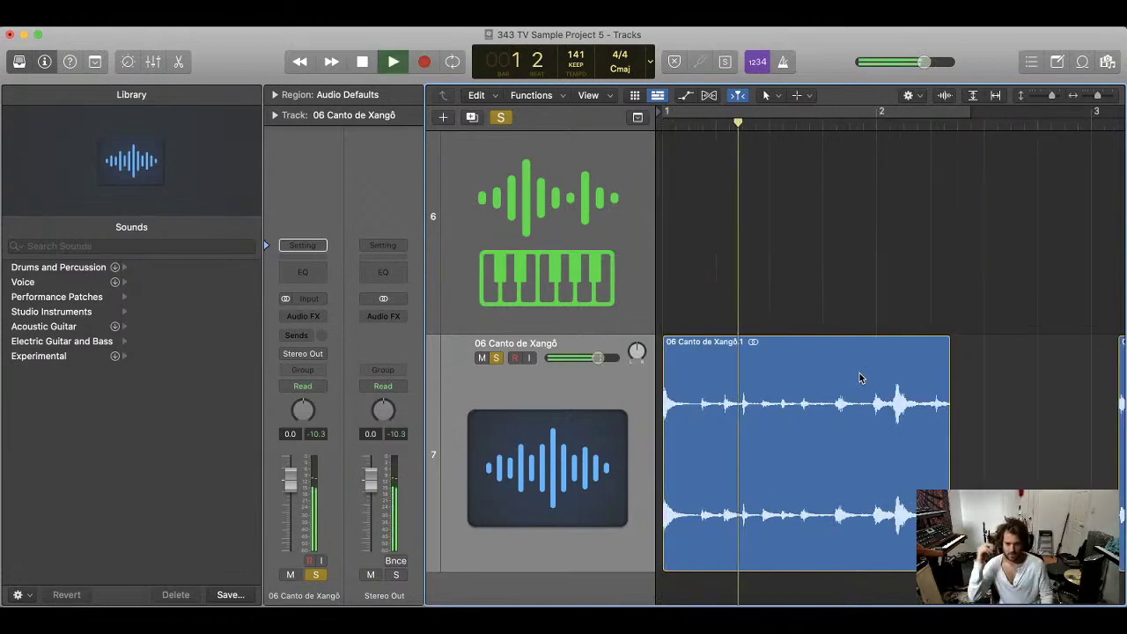
pyautogui.press('space')
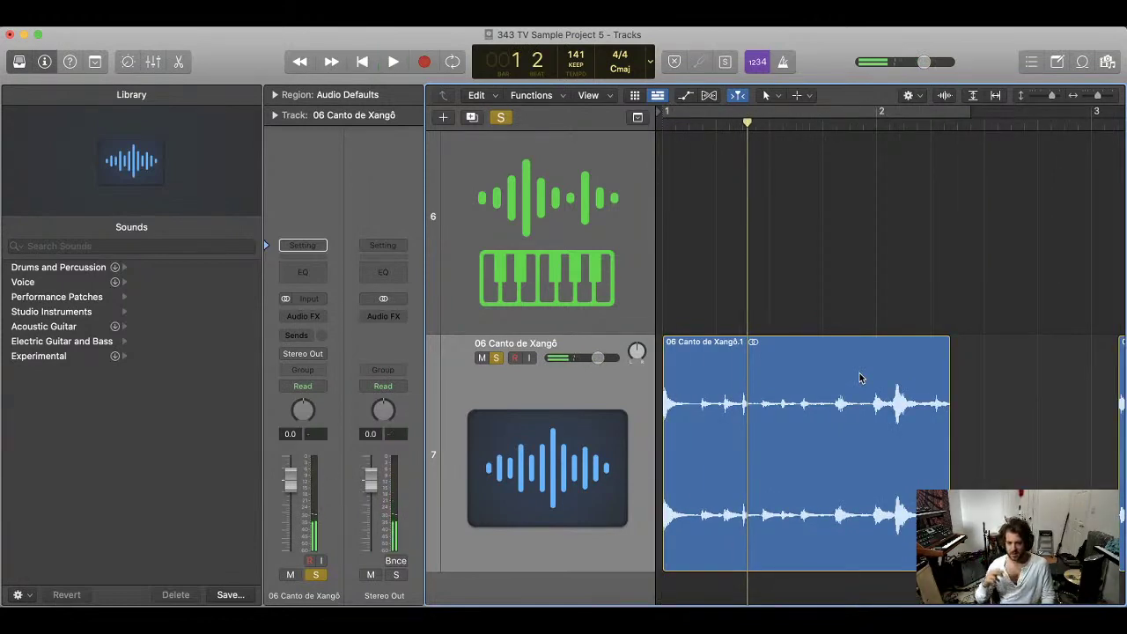
pyautogui.press('space')
pyautogui.press('space')
pyautogui.press('Return')
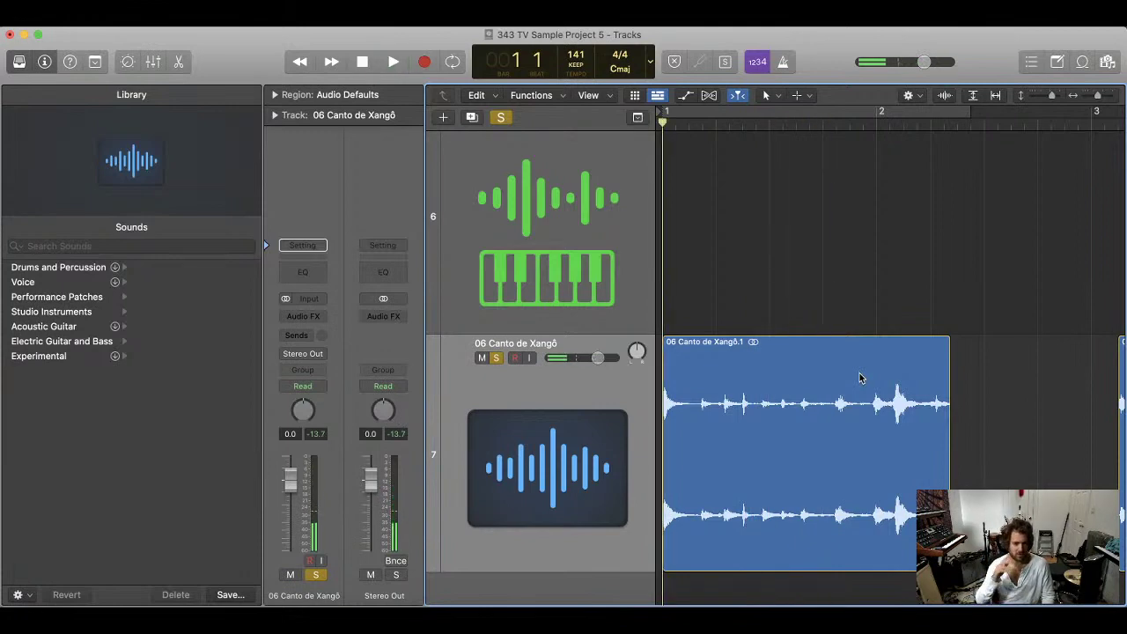
pyautogui.press('space')
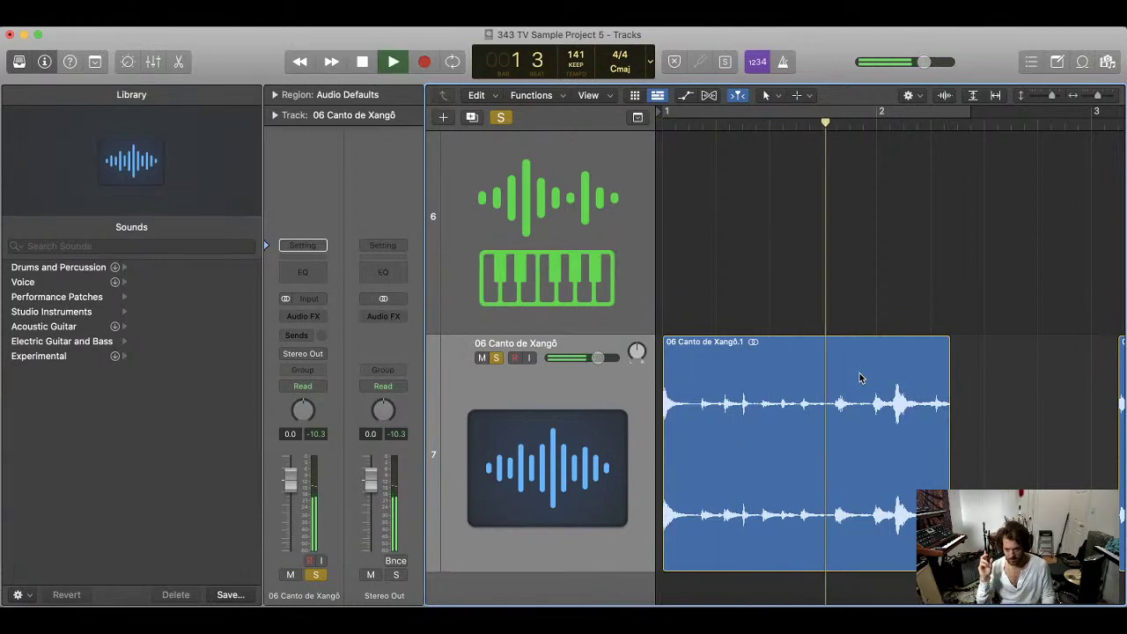
pyautogui.press('Return')
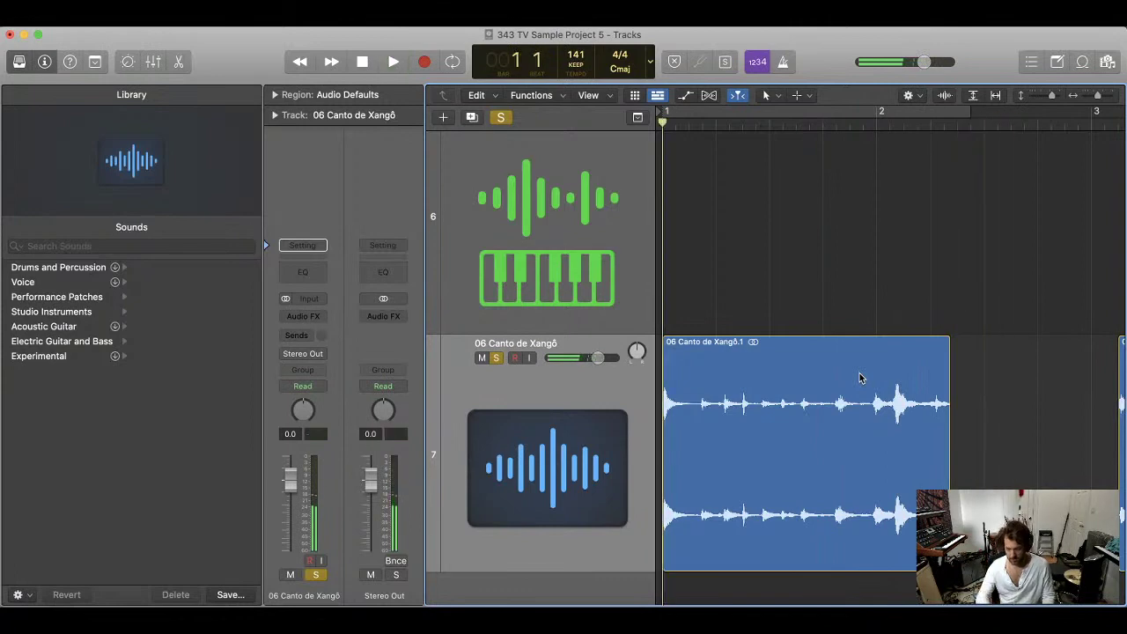
pyautogui.press('space')
pyautogui.press('space')
pyautogui.press('Return')
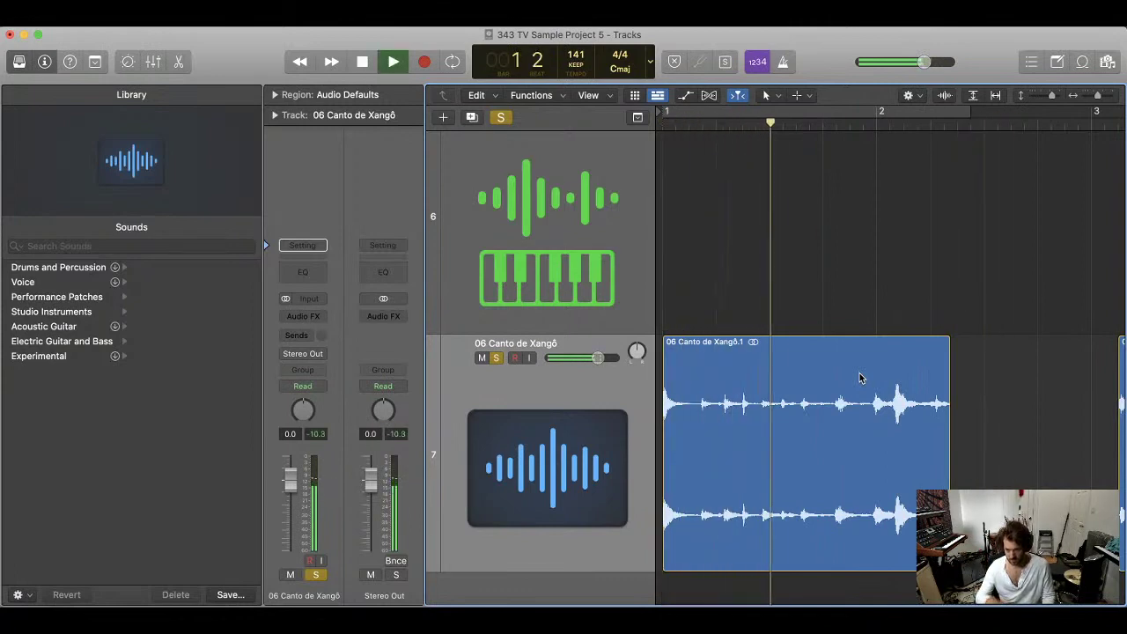
pyautogui.press('Return')
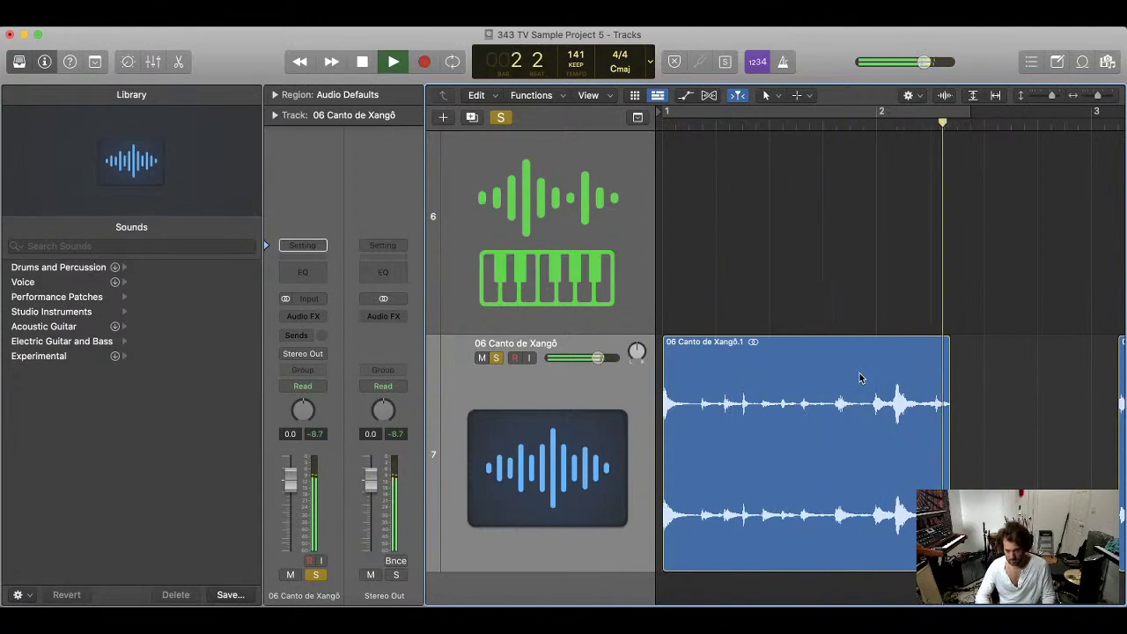
# - Play the first Canto de Xangô slice from bar 1, then place the playhead on the loud hit just after bar 2
pyautogui.press('Return')
pyautogui.press('space')
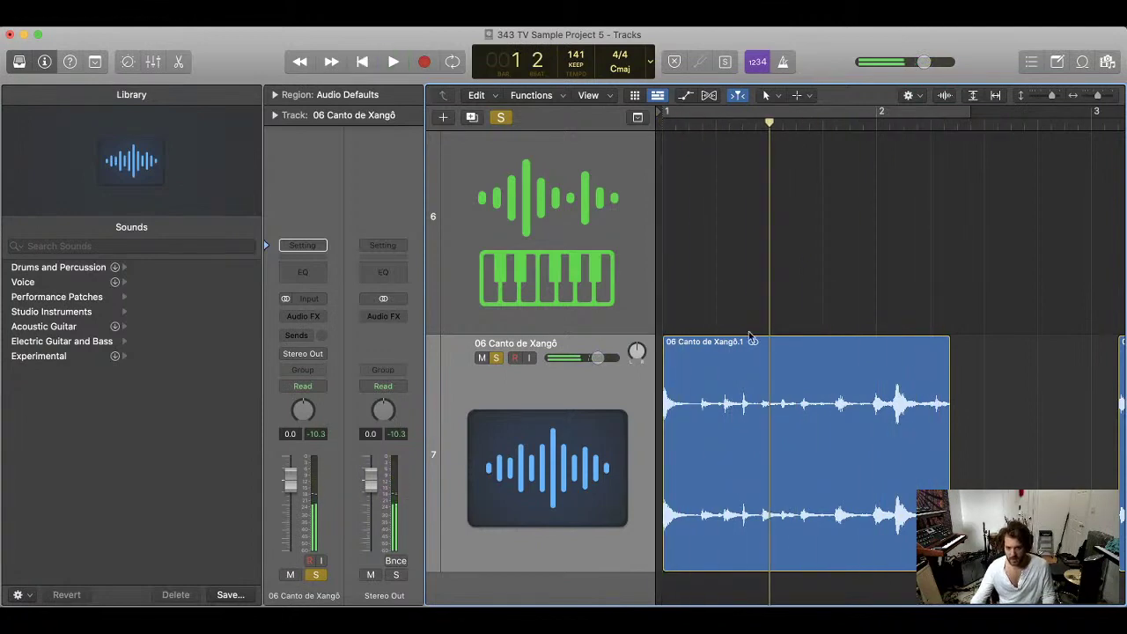
pyautogui.moveTo(749, 130); pyautogui.dragTo(897, 184)
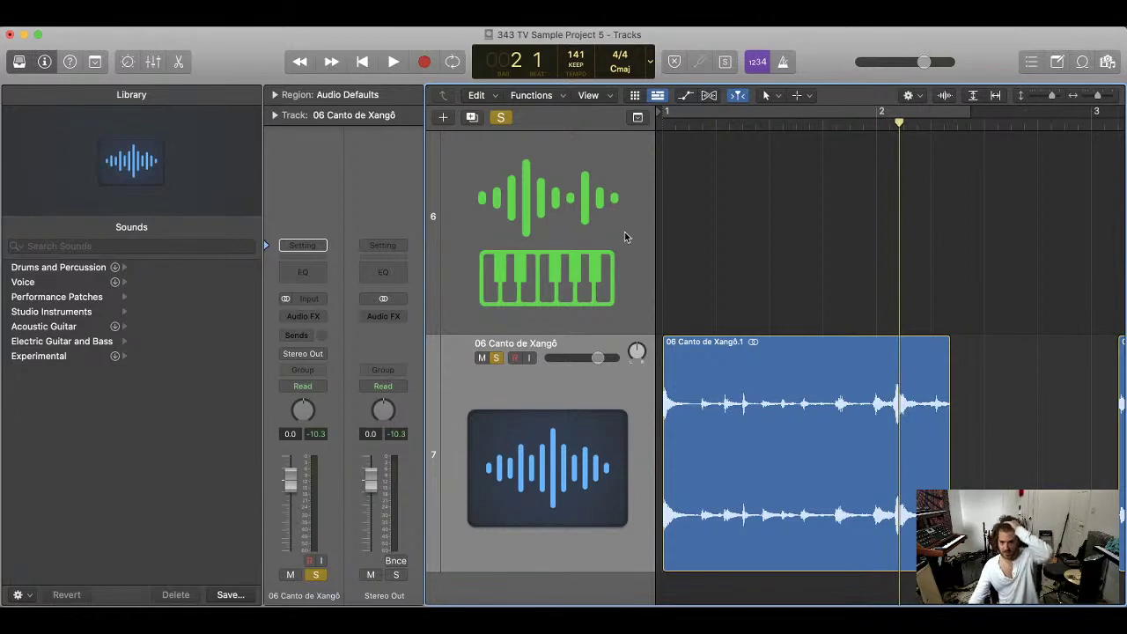
# - Show the Flex controls and enable Flex on the Canto de Xangô track in Polyphonic (Auto) mode
pyautogui.click(710, 96)
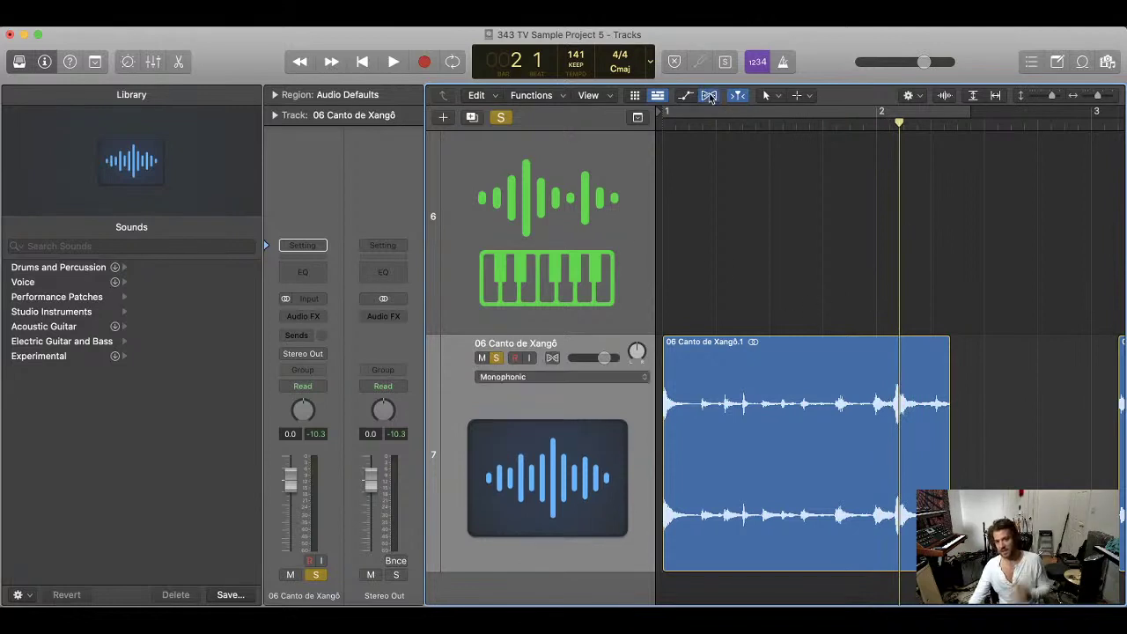
pyautogui.click(552, 358)
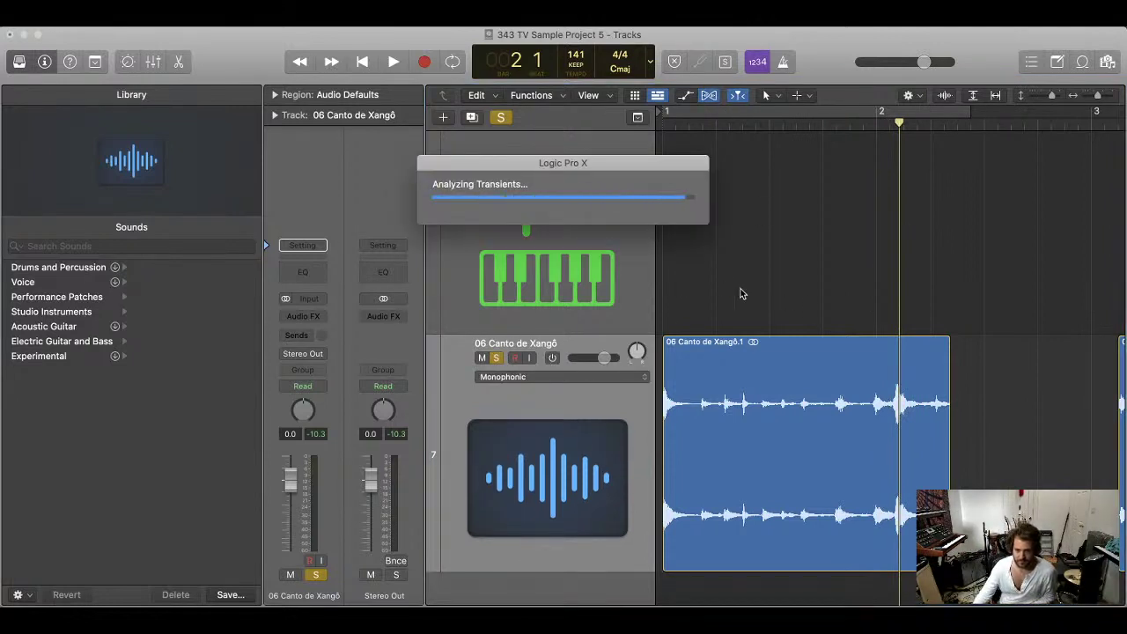
pyautogui.scroll(3, 861, 305)
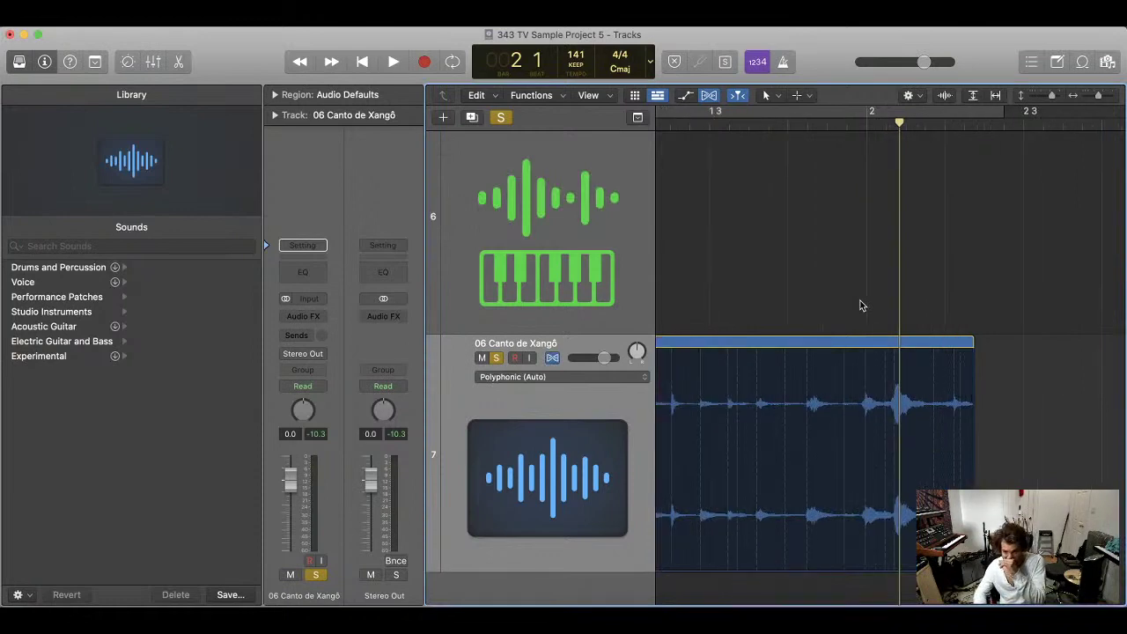
pyautogui.hscroll(-2, 886, 305)
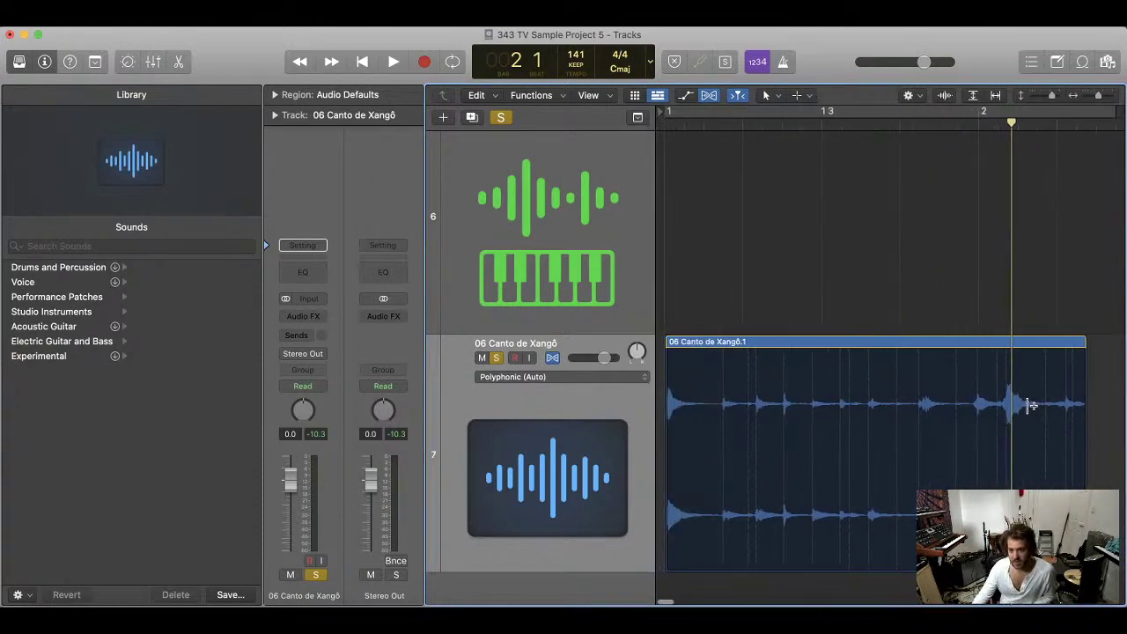
# - Try to flex the loud hit just after bar 2 back to beat 4 of bar 1 and play it against the metronome
pyautogui.click(1011, 403)
pyautogui.moveTo(1006, 407)
pyautogui.mouseDown()
pyautogui.moveTo(886, 410)
pyautogui.moveTo(896, 412)
pyautogui.mouseUp()
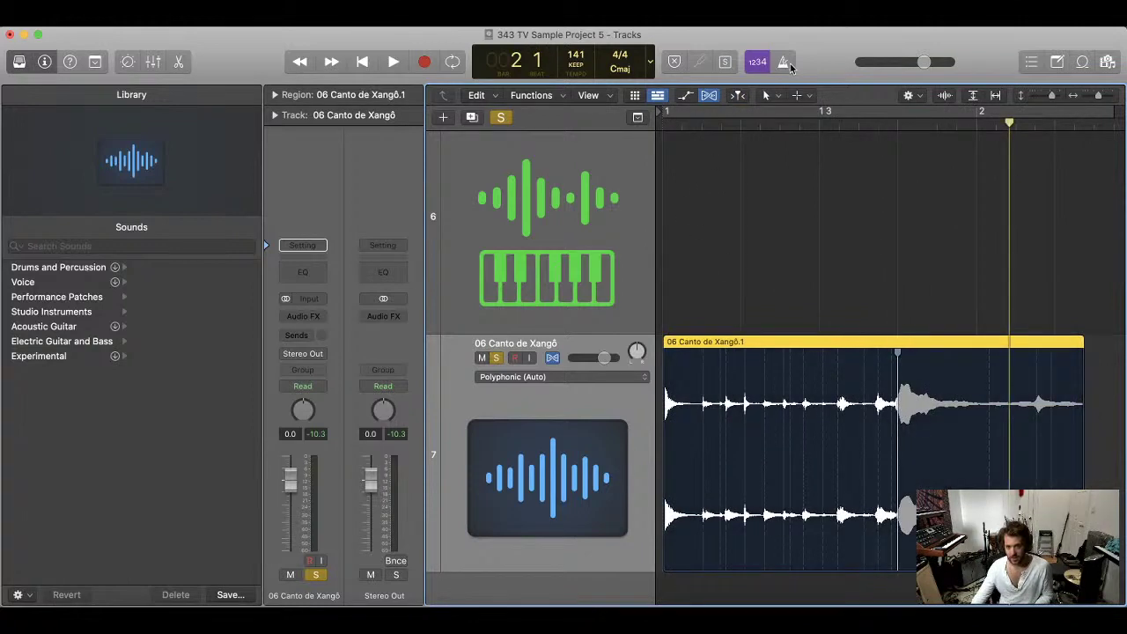
pyautogui.press('Return')
pyautogui.press('space')
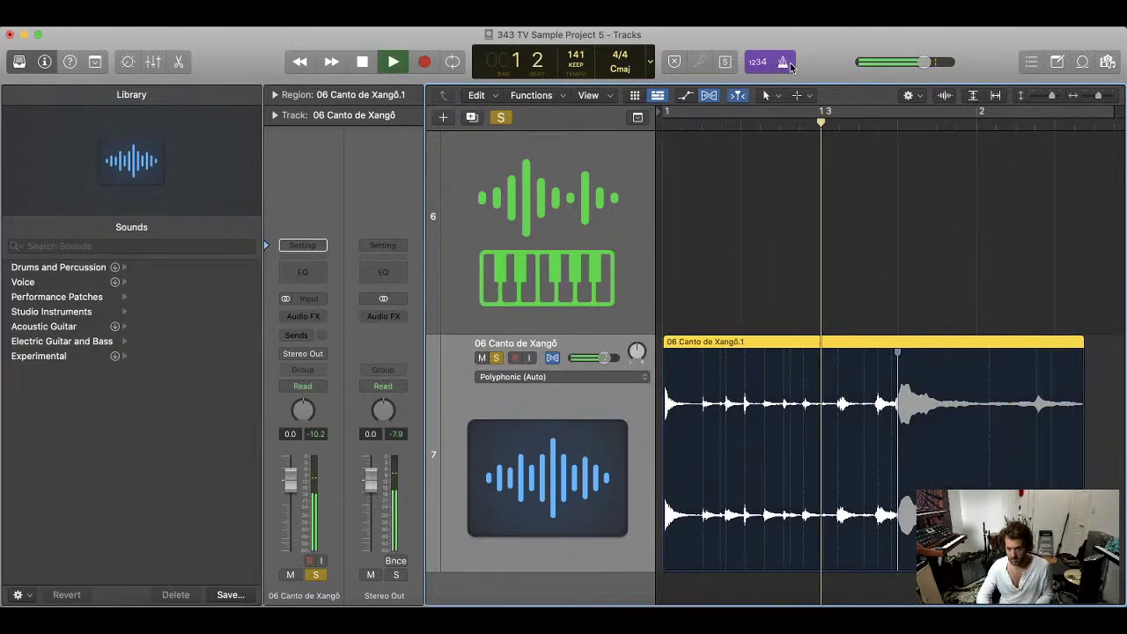
pyautogui.press('space')
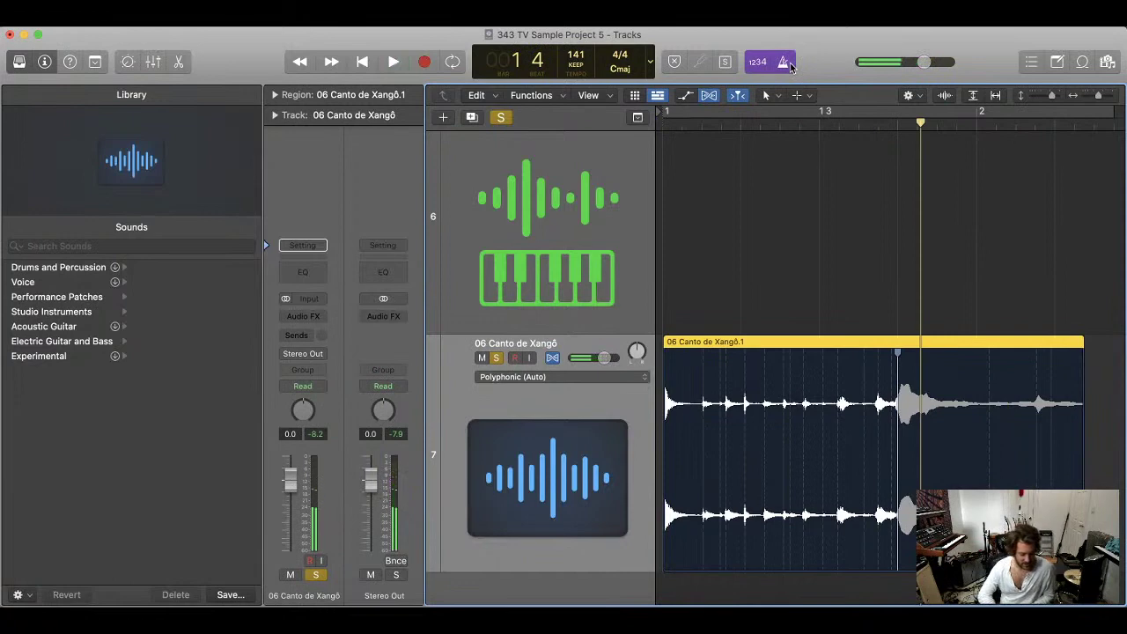
# - Replay the compressed slice from bar 1 twice, then undo the flex marker move
pyautogui.press('Return')
pyautogui.press('space')
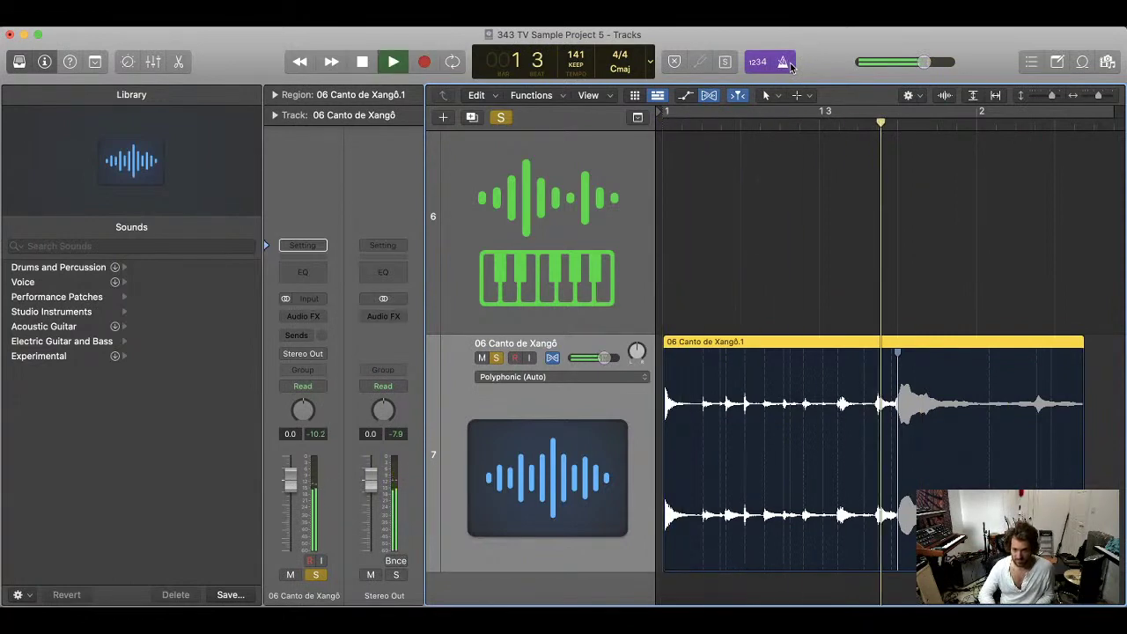
pyautogui.press('space')
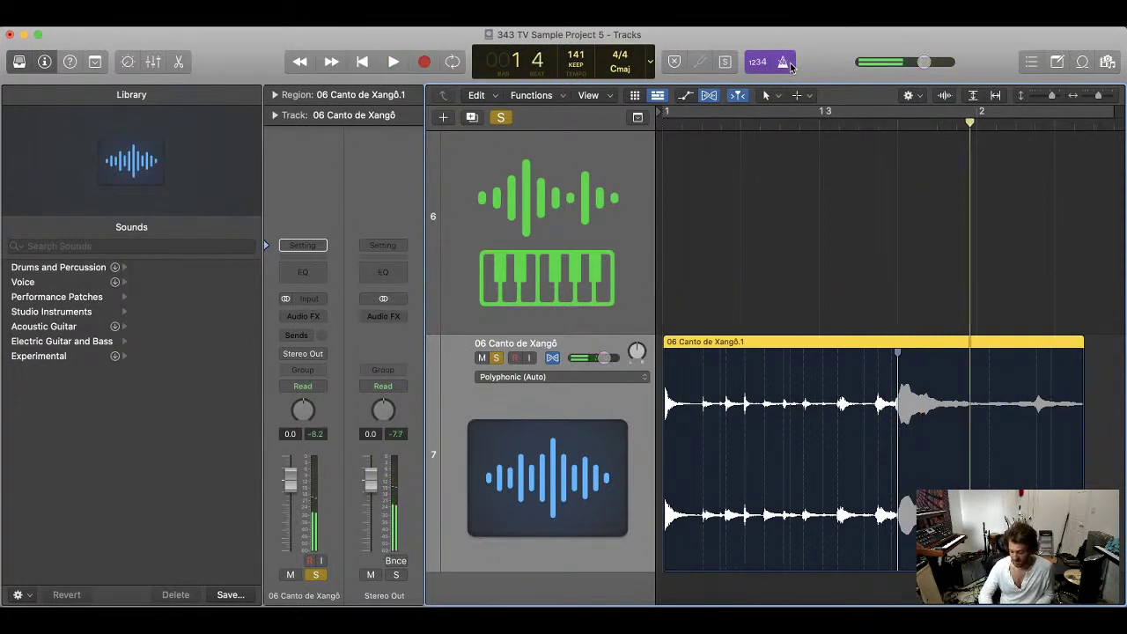
pyautogui.press('Return')
pyautogui.press('space')
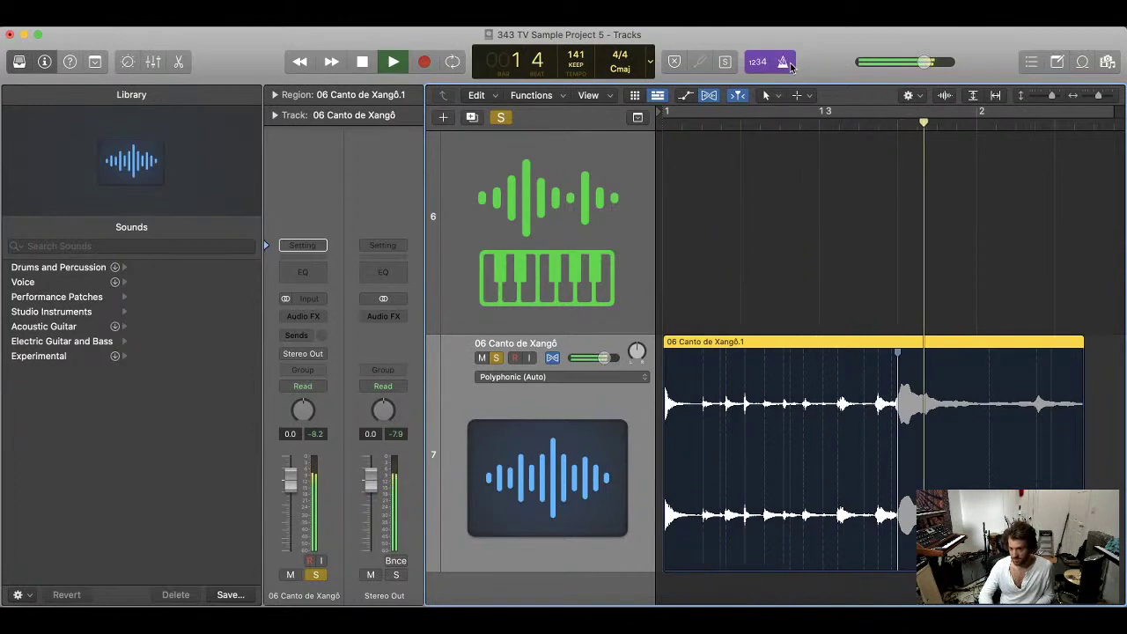
pyautogui.press('space')
pyautogui.press('super+z')
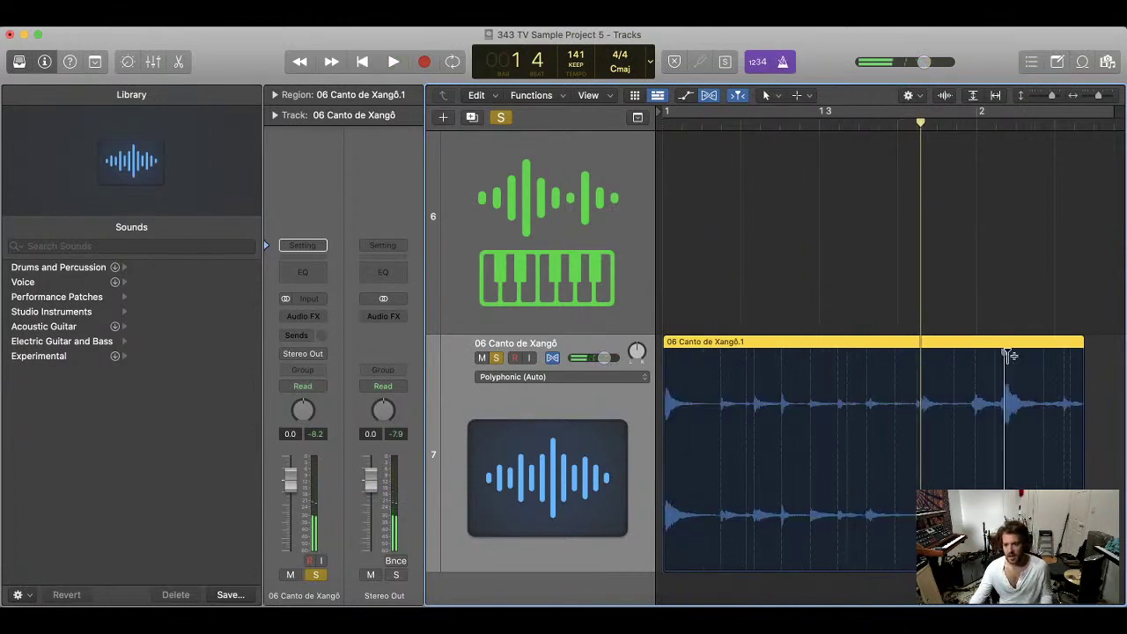
# - Move the second Canto de Xangô slice to about bar 6 beat 3 and extend the first slice to about bar 4 beat 4
pyautogui.hscroll(6, 1004, 370)
pyautogui.click(992, 384)
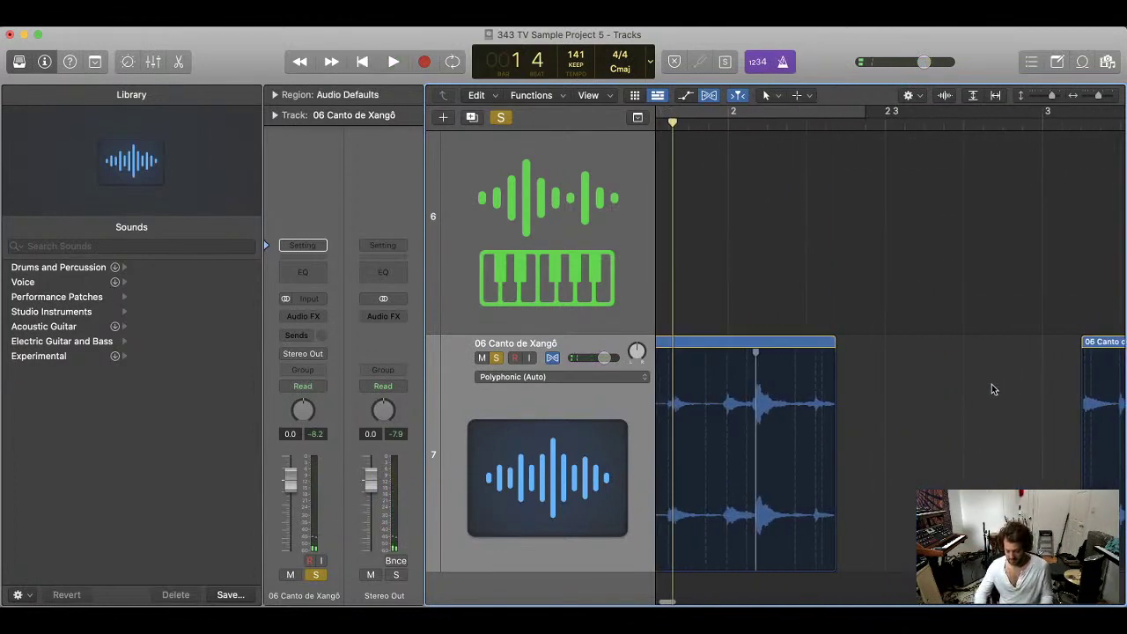
pyautogui.scroll(-5, 992, 384)
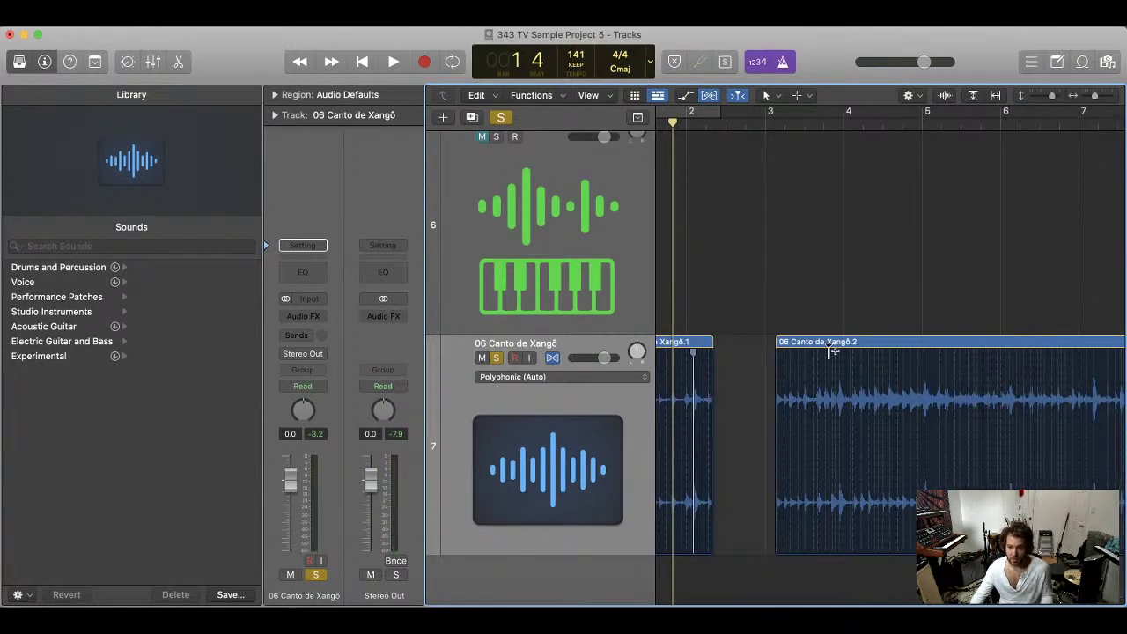
pyautogui.moveTo(805, 348); pyautogui.dragTo(1070, 352)
pyautogui.hscroll(-2, 835, 411)
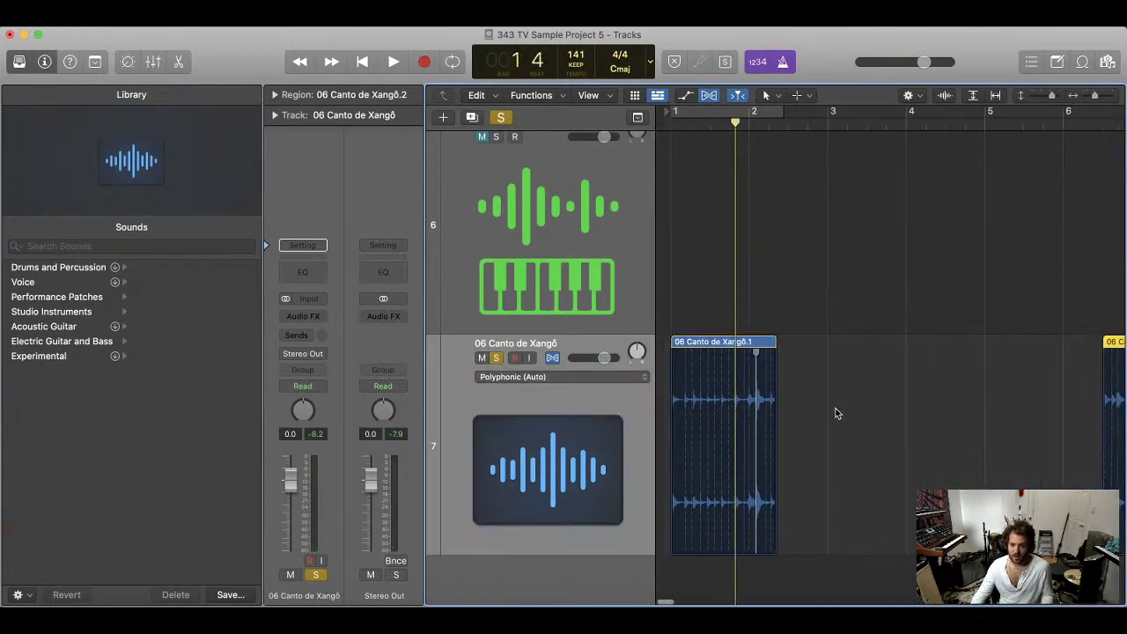
pyautogui.moveTo(764, 548); pyautogui.dragTo(964, 548)
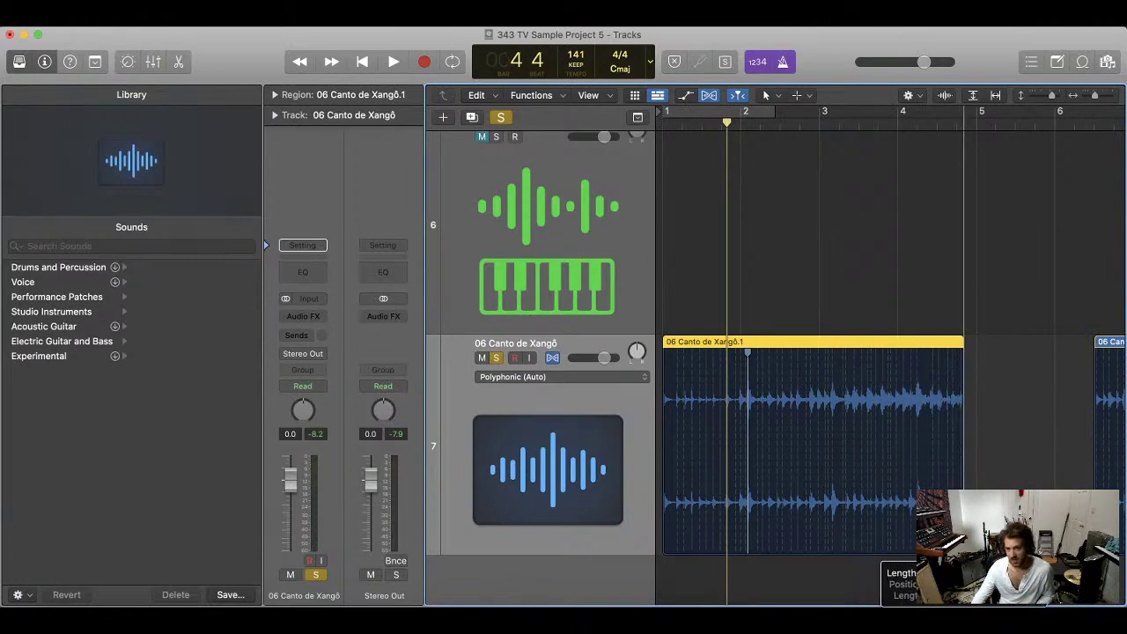
pyautogui.scroll(3, 858, 518)
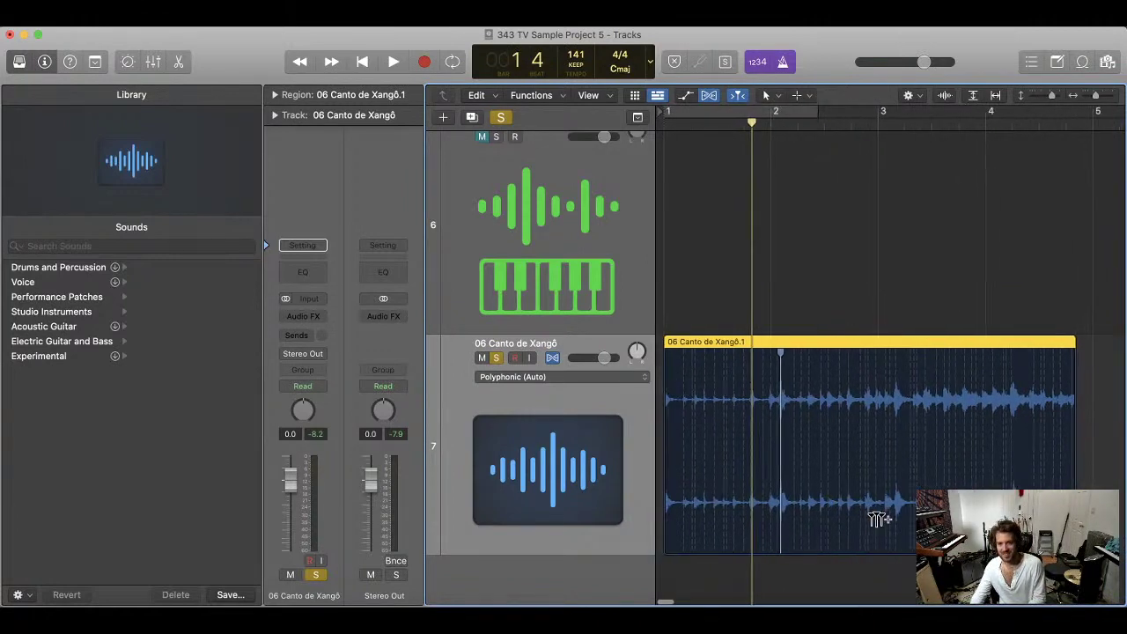
pyautogui.scroll(1, 779, 370)
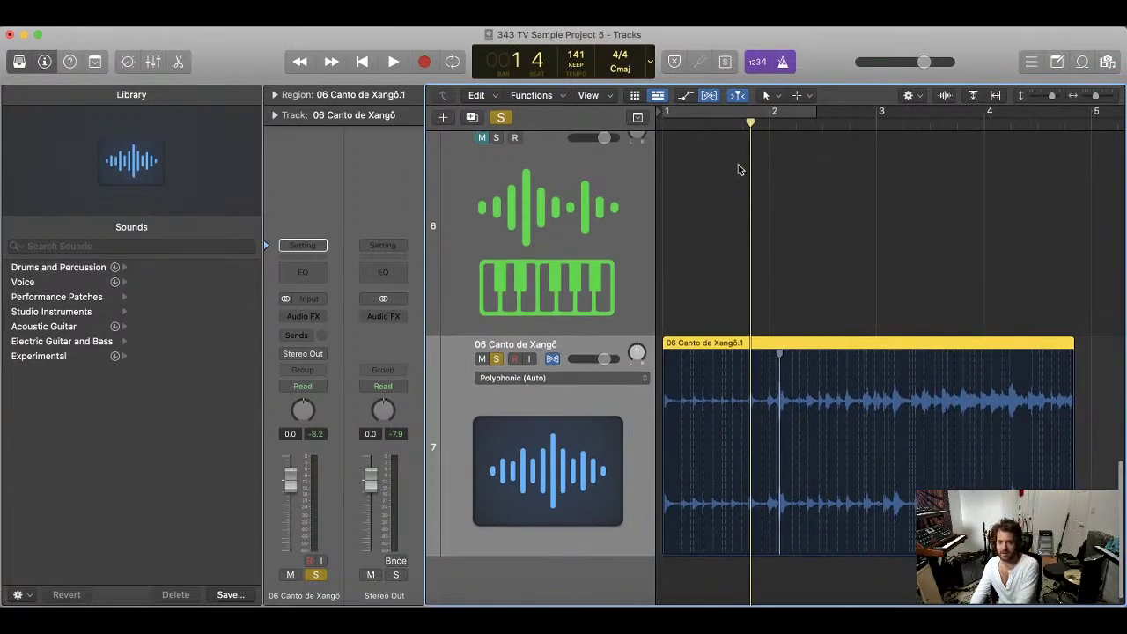
# - Try flexing the loud hit just after bar 2 to bar 2 beat 3, play the result, then undo it and remove the flex marker
pyautogui.moveTo(753, 122); pyautogui.dragTo(718, 146)
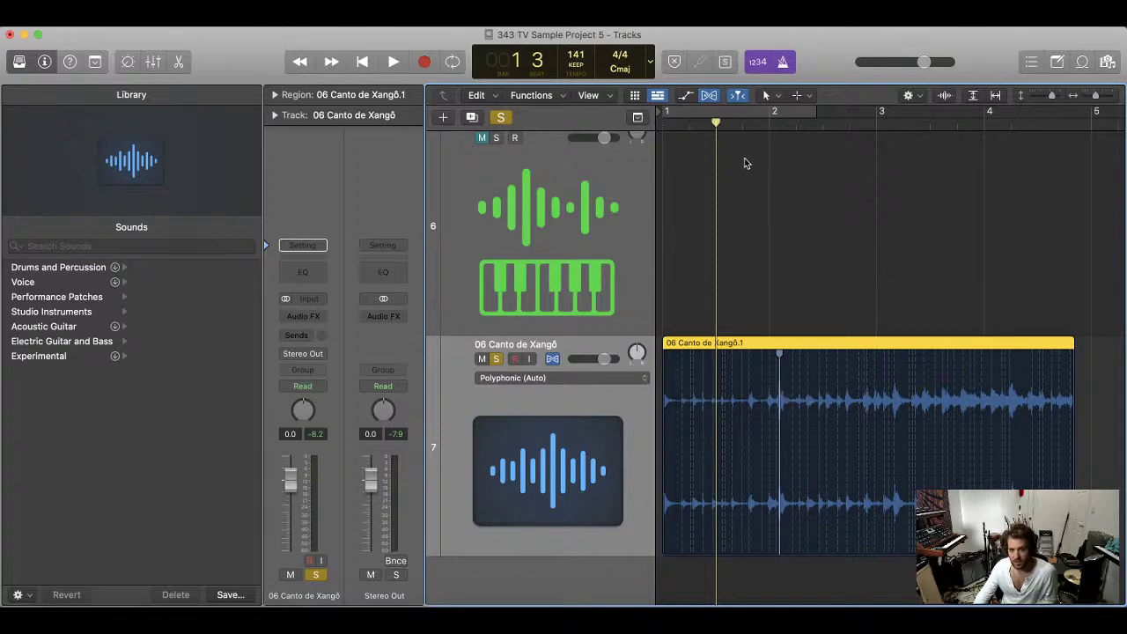
pyautogui.moveTo(705, 127); pyautogui.dragTo(823, 139)
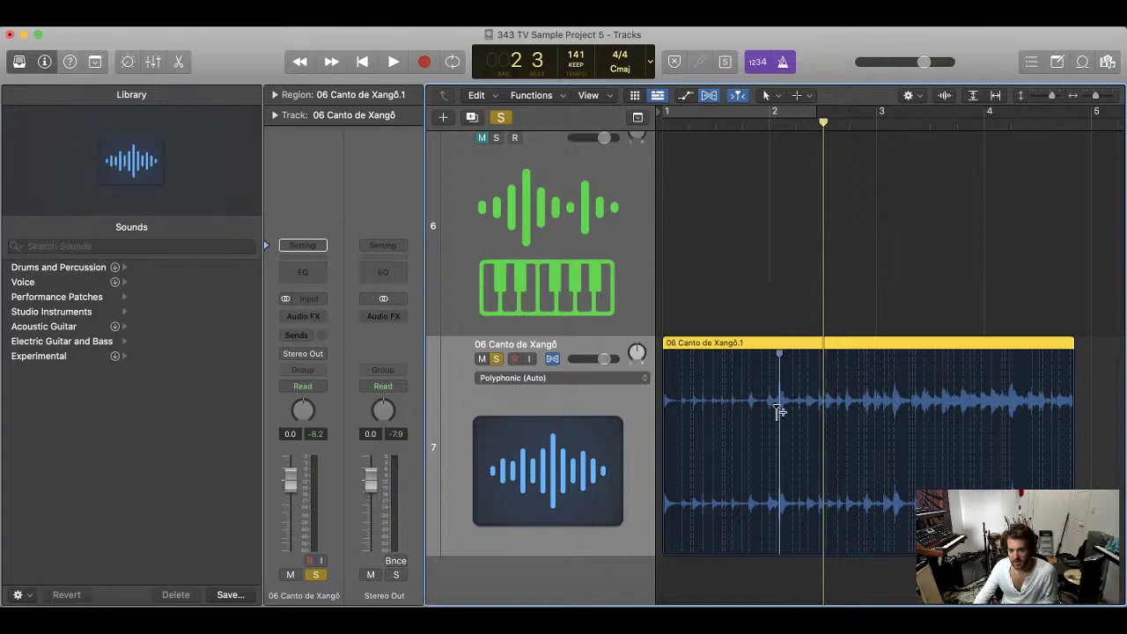
pyautogui.moveTo(791, 407); pyautogui.dragTo(824, 405)
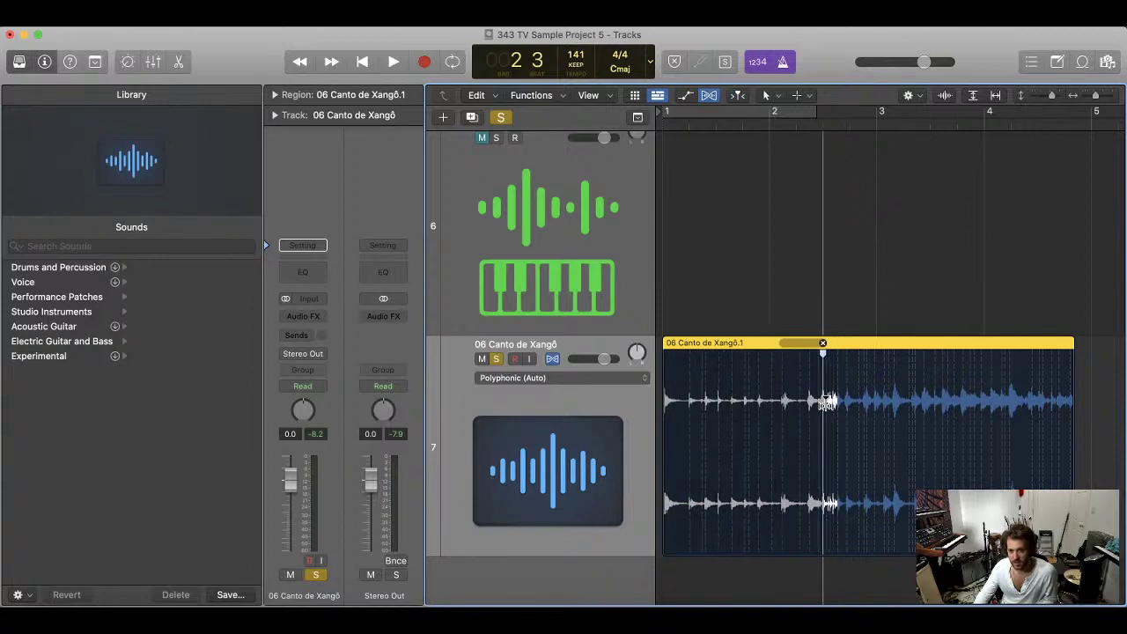
pyautogui.press('Return')
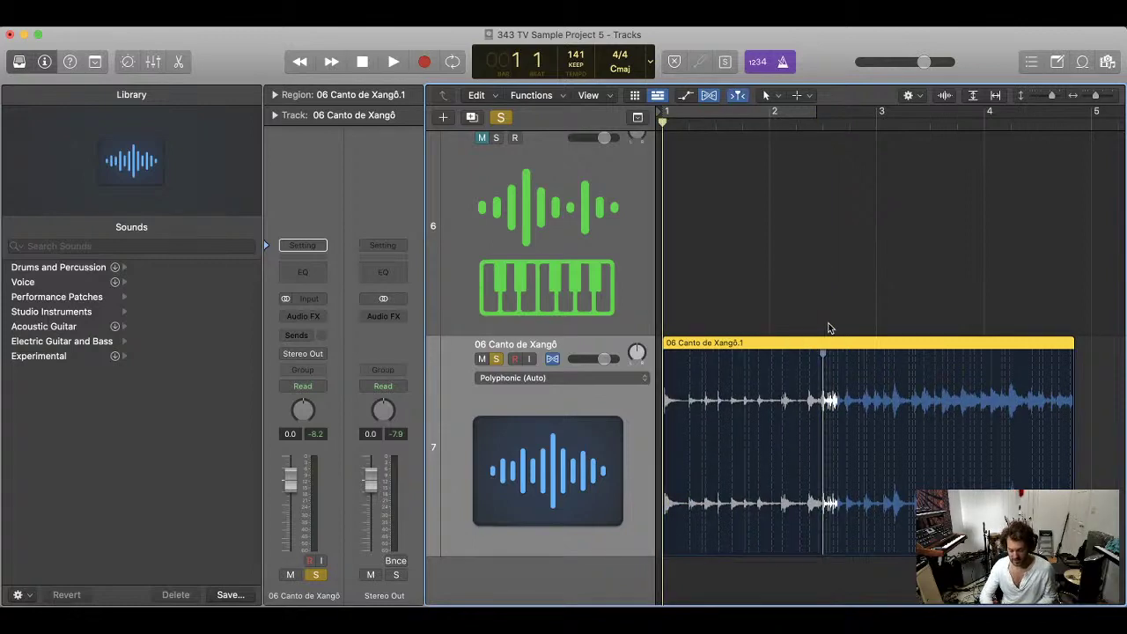
pyautogui.press('space')
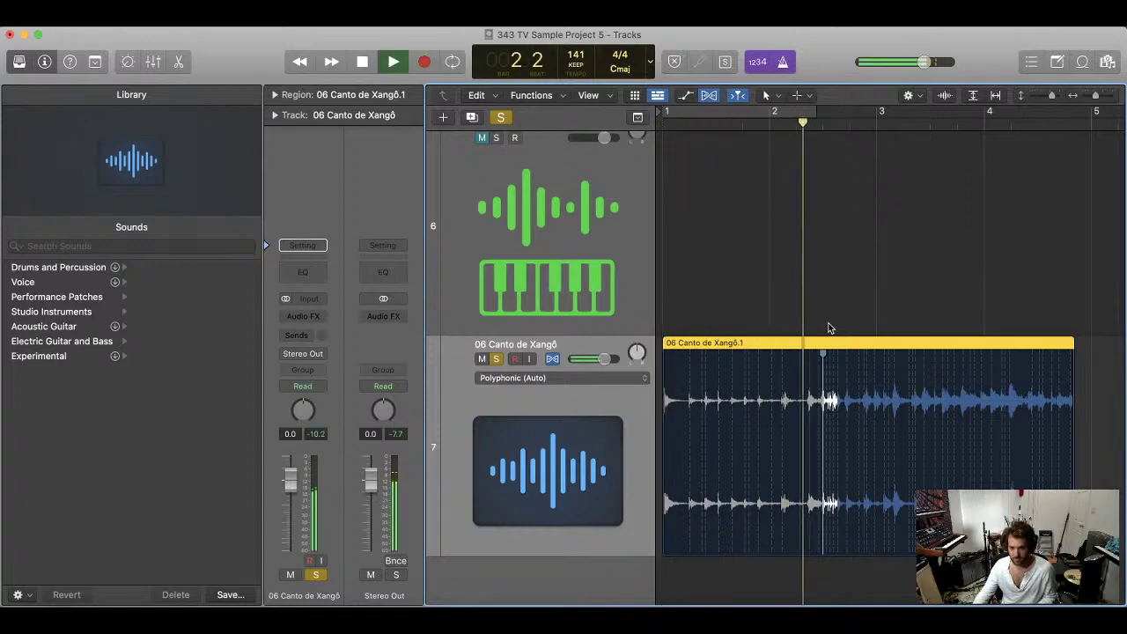
pyautogui.press('space')
pyautogui.hscroll(2, 828, 427)
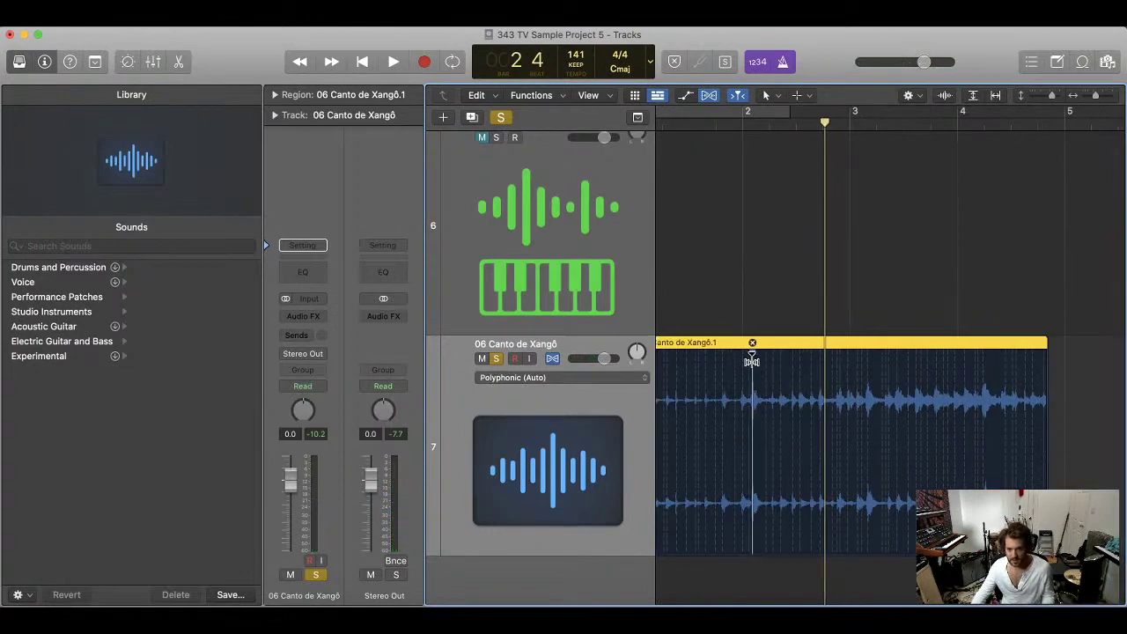
pyautogui.click(753, 343)
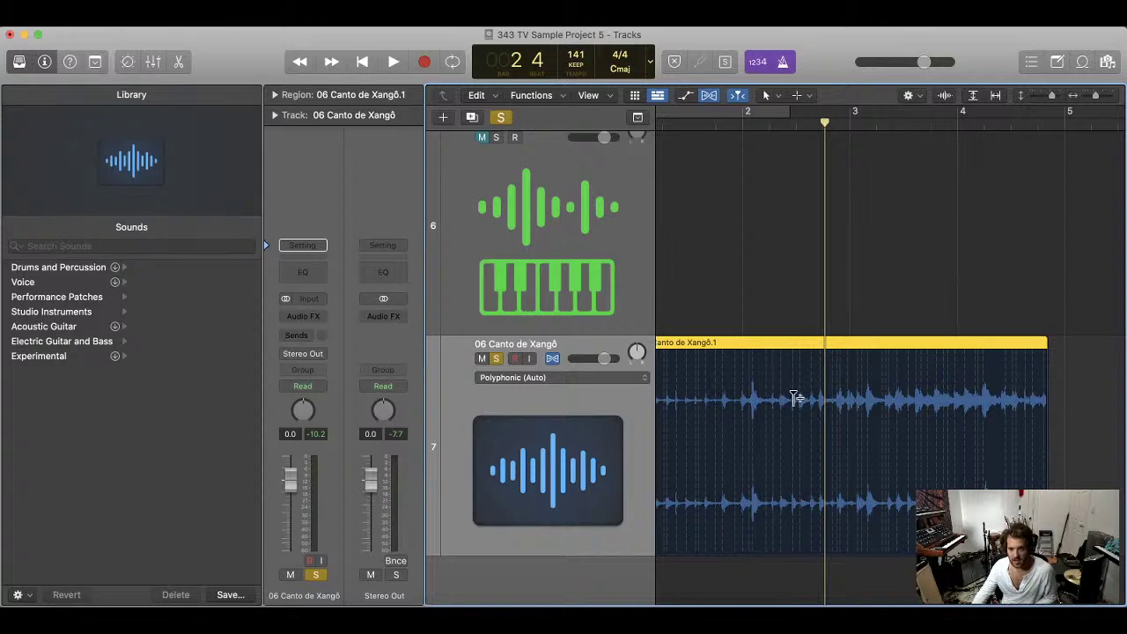
# - Flex the hit just after bar 2 beat 3 to bar 3 beat 2, accept the high speed section, and play from bar 1
pyautogui.scroll(5, 781, 396)
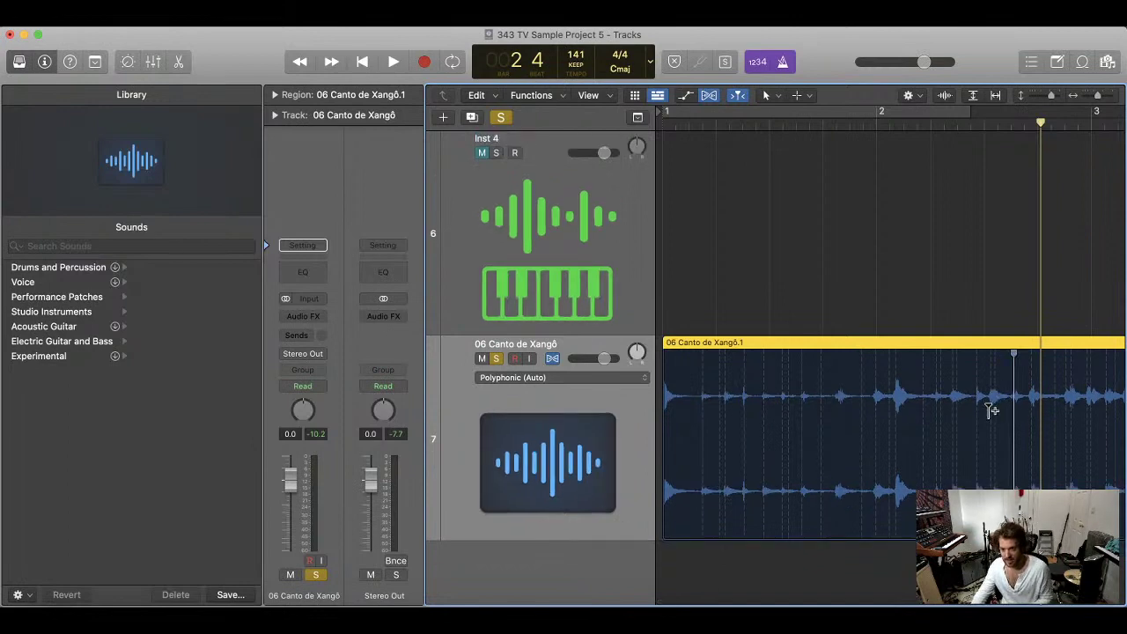
pyautogui.hscroll(3, 984, 411)
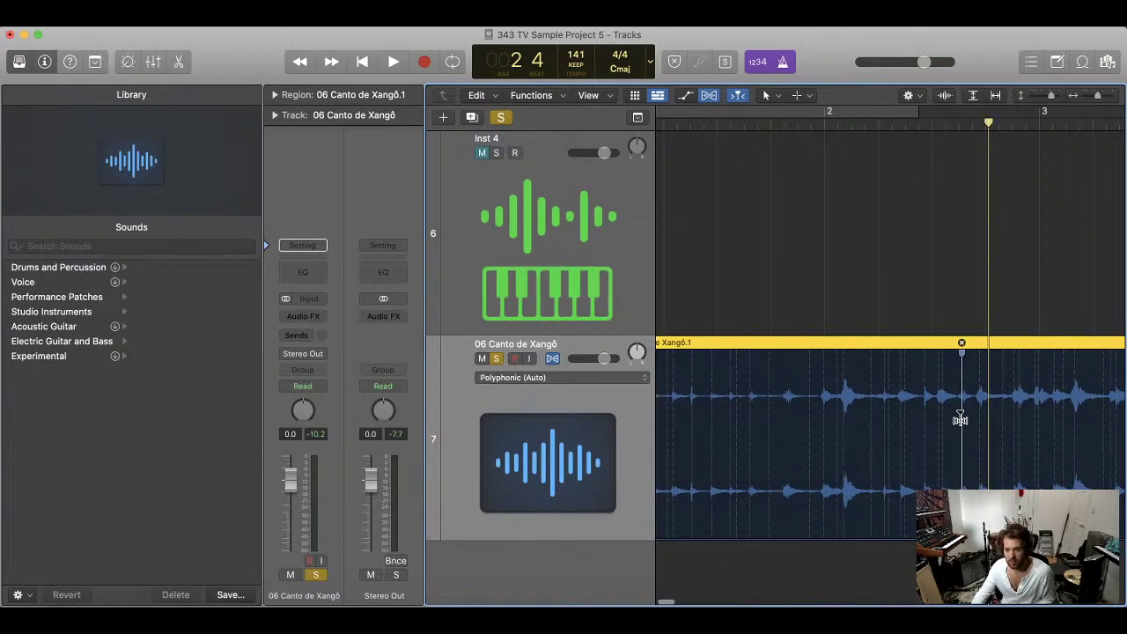
pyautogui.moveTo(960, 420); pyautogui.dragTo(1095, 401)
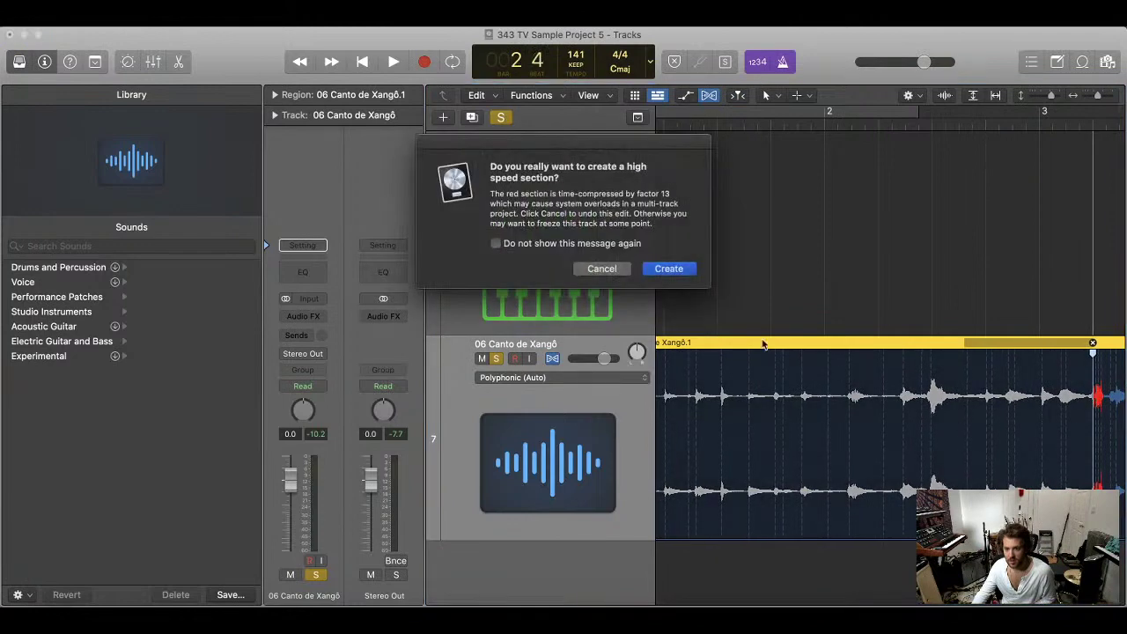
pyautogui.click(669, 269)
pyautogui.press('space')
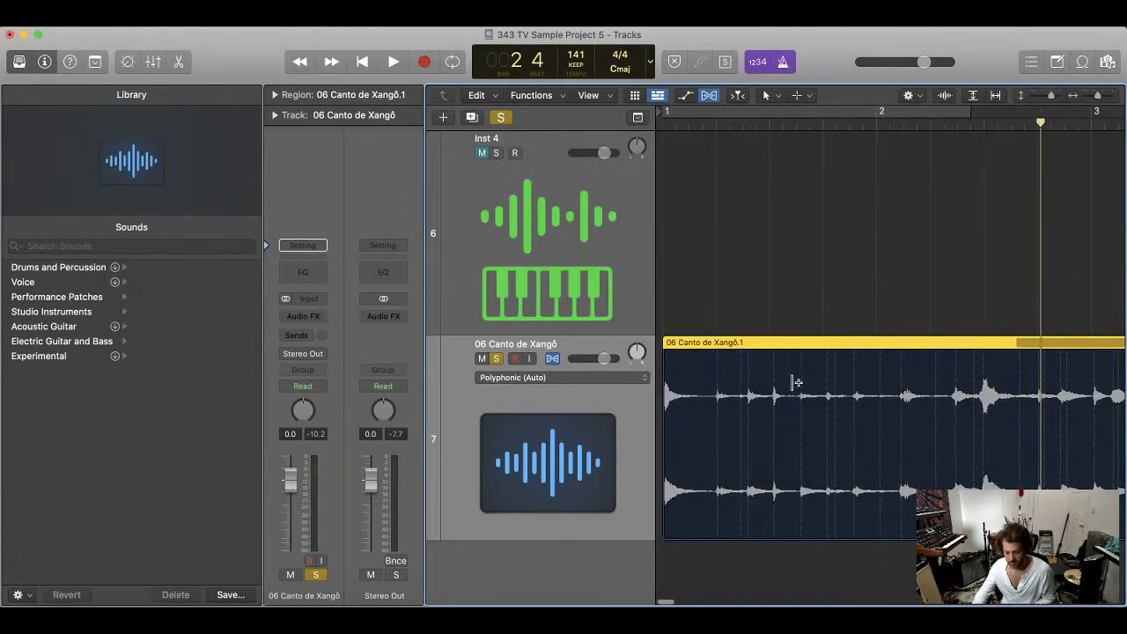
pyautogui.press('Return')
pyautogui.press('space')
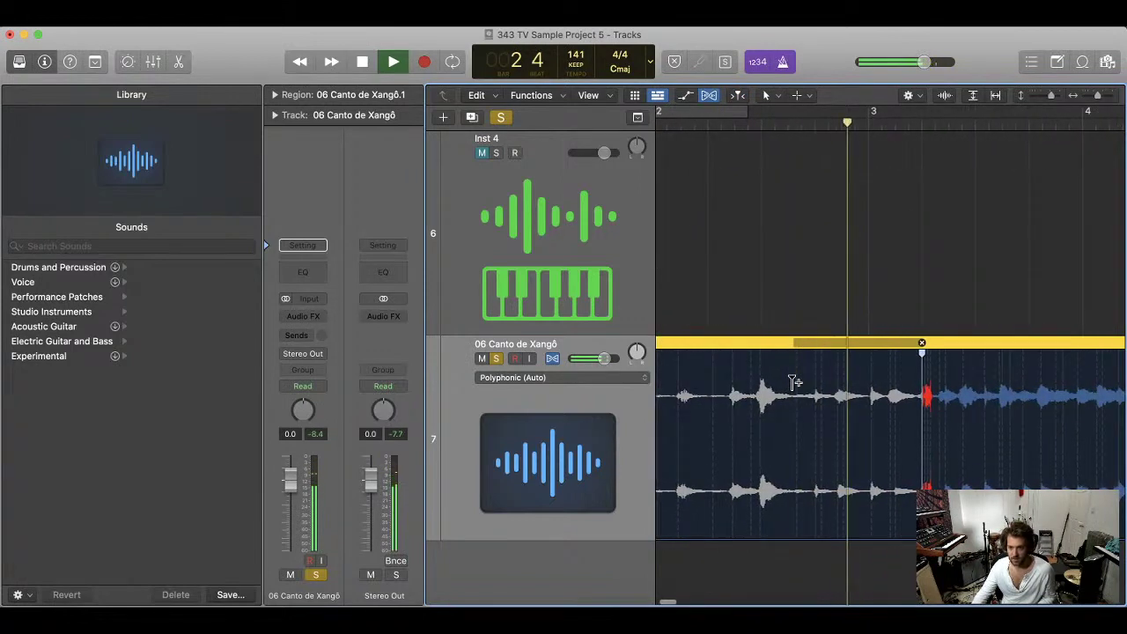
pyautogui.press('space')
# - Split the stretched Canto de Xangô slice just before bar 3 and delete the part after the cut
pyautogui.press('t')
pyautogui.press('a')
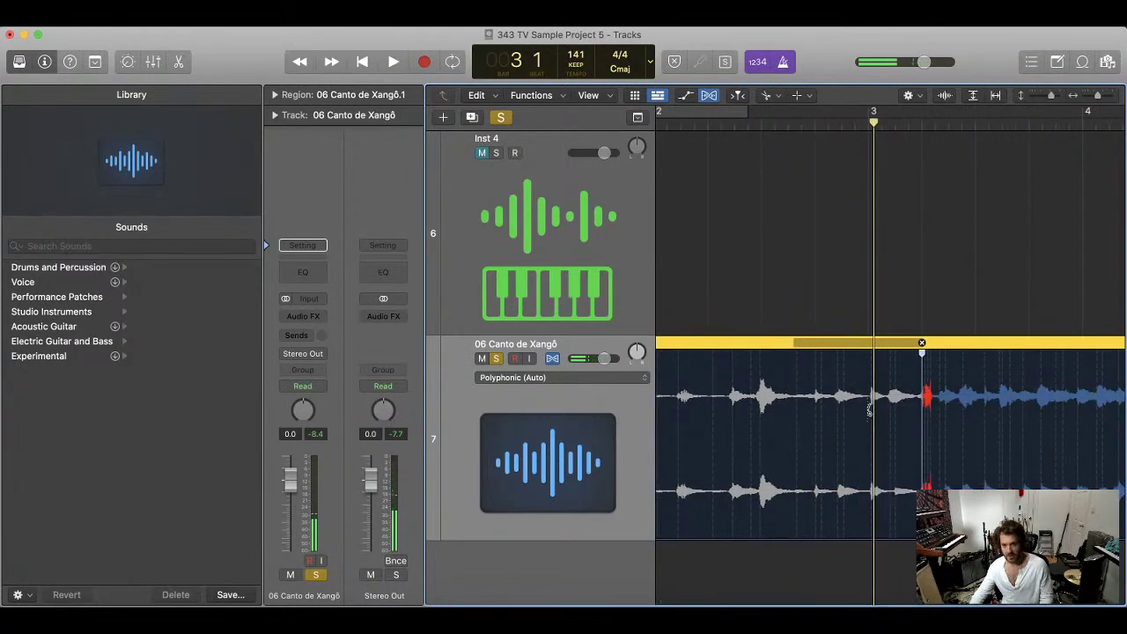
pyautogui.click(868, 419)
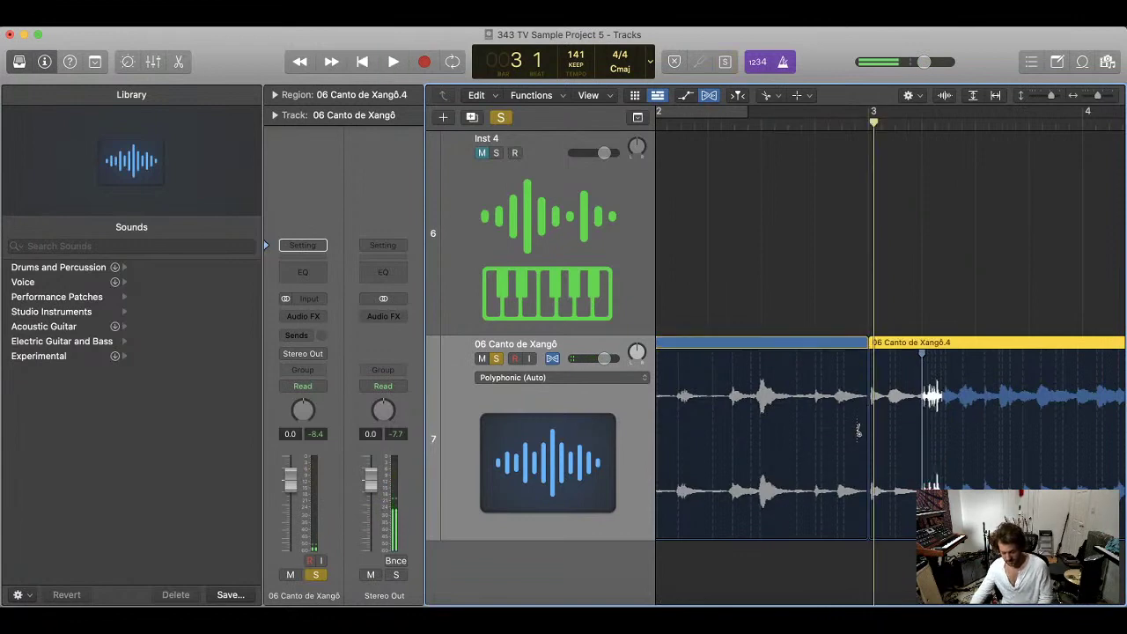
pyautogui.press('Delete')
# - Return to the Pointer tool, deselect the regions and play the trimmed two-bar slice from bar 1
pyautogui.scroll(1, 858, 429)
pyautogui.press('super+Left')
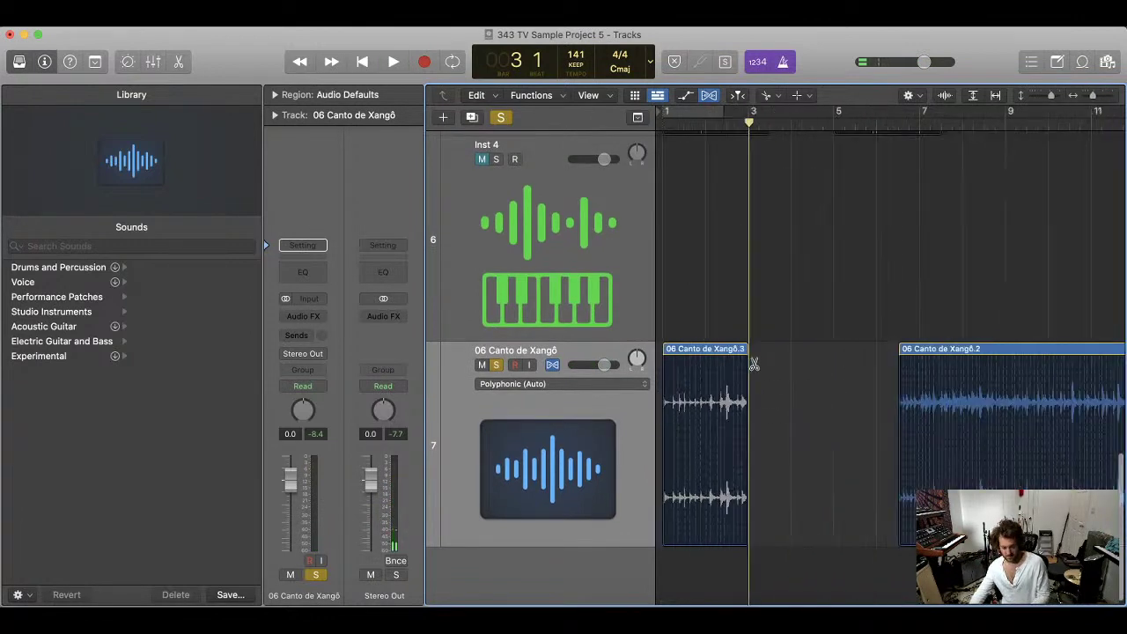
pyautogui.press('t')
pyautogui.click(755, 360)
pyautogui.press('Return')
pyautogui.press('space')
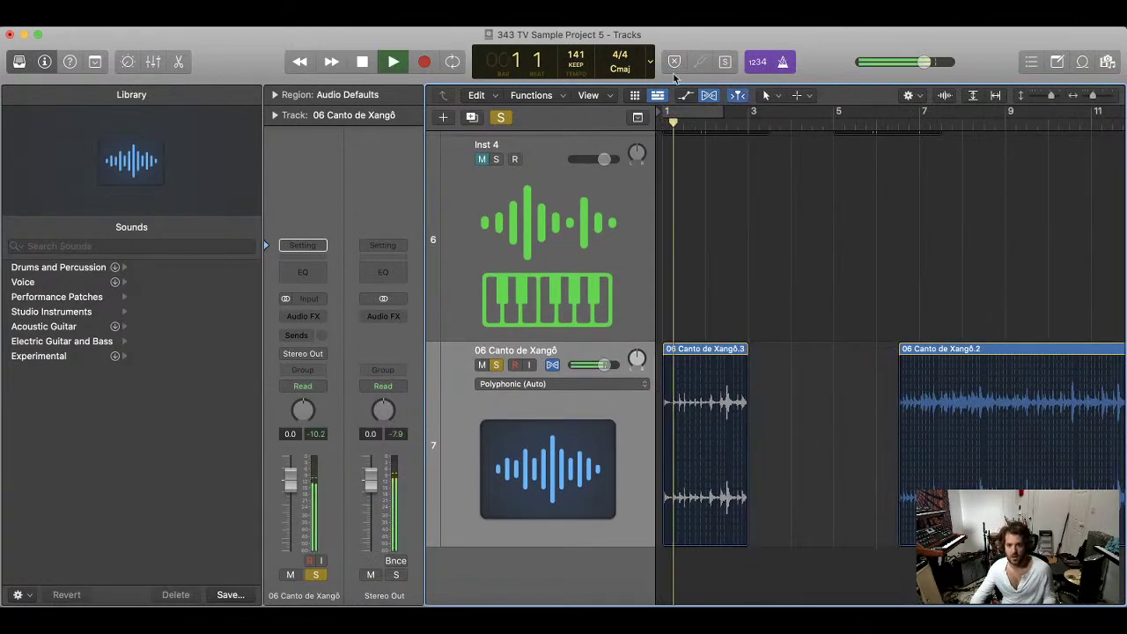
# - Set the cycle range from bar 1 to bar 3 and play the Canto de Xangô slice as a loop
pyautogui.moveTo(666, 114); pyautogui.dragTo(753, 115)
pyautogui.press('space')
pyautogui.press('space')
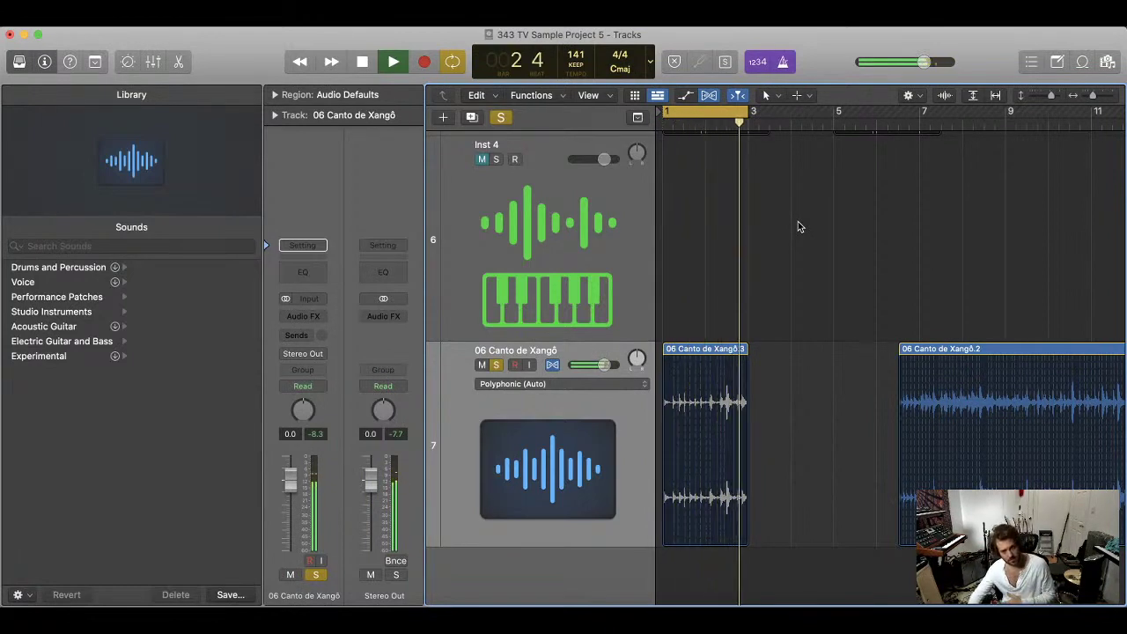
# - Flex the slightly late hit in the Canto de Xangô slice onto bar 1 beat 3, anchoring the preceding hit and removing the following flex marker
pyautogui.press('z')
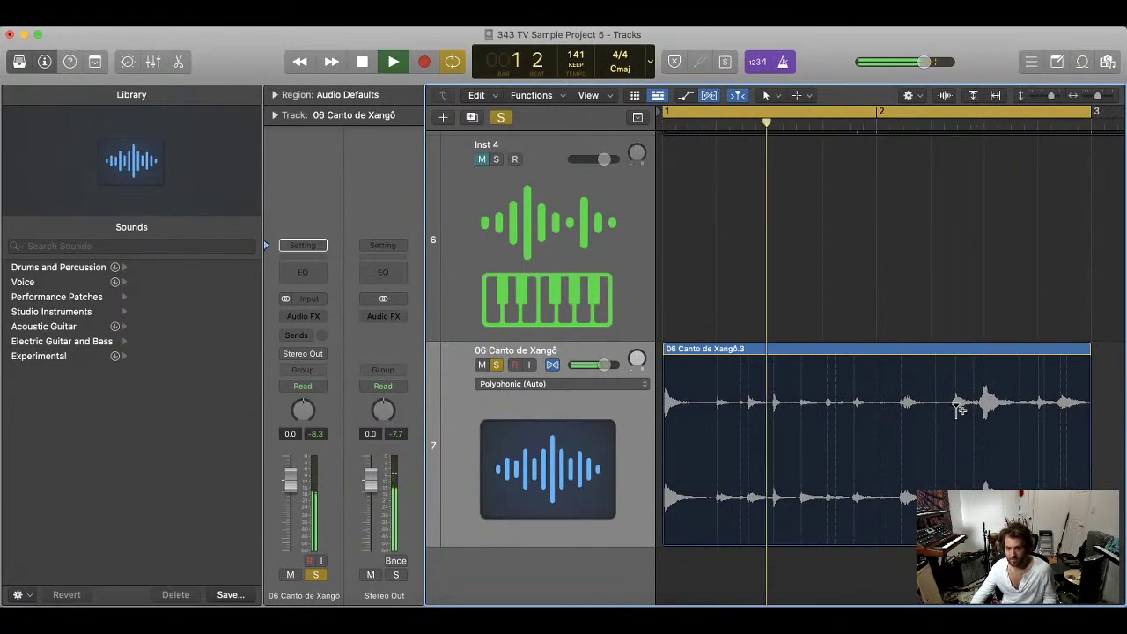
pyautogui.press('space')
pyautogui.click(746, 406)
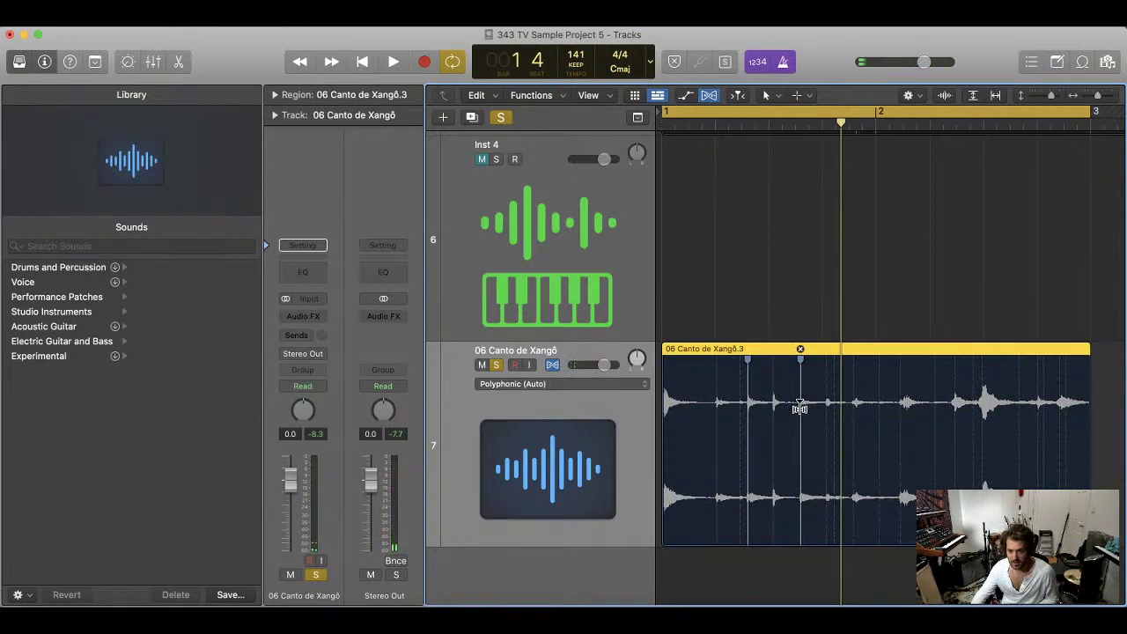
pyautogui.moveTo(773, 407); pyautogui.dragTo(768, 407)
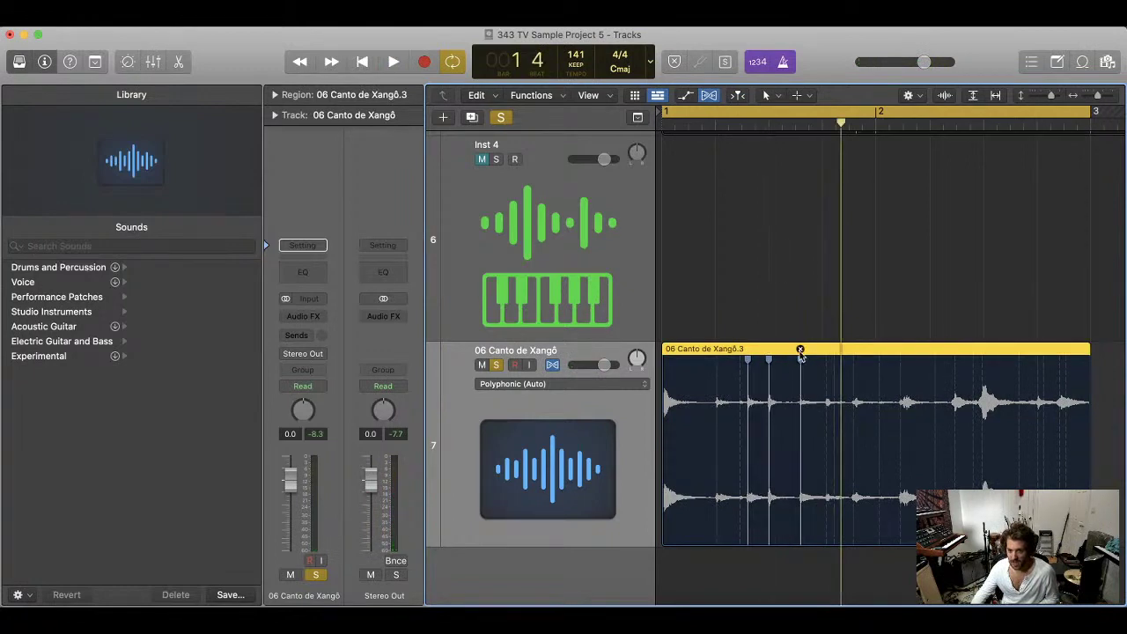
pyautogui.click(800, 350)
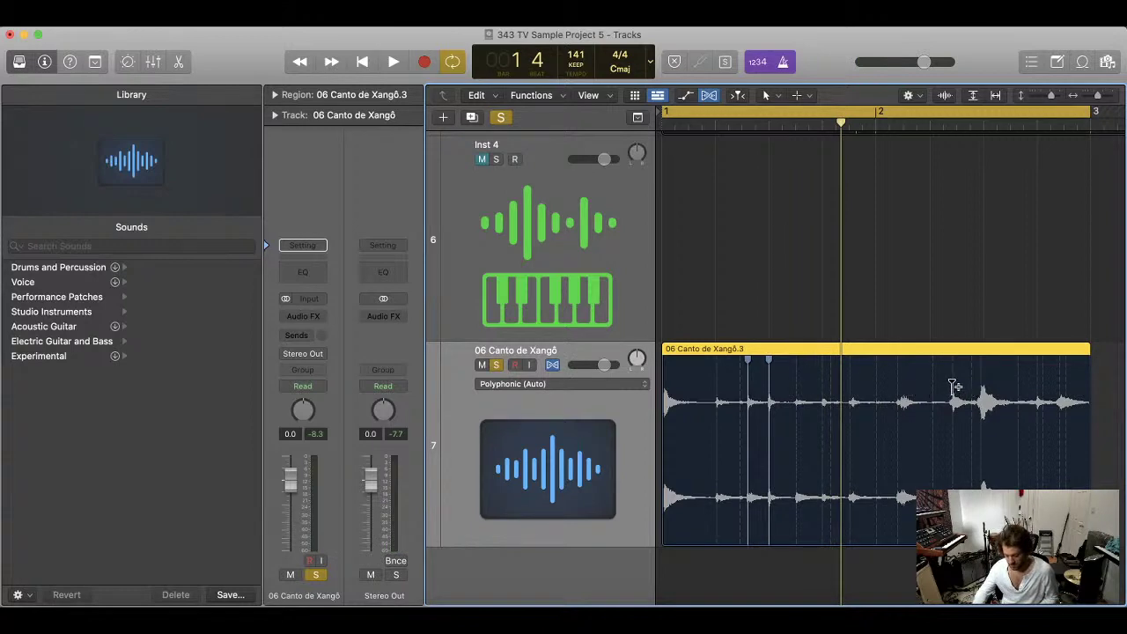
# - Play the adjusted two-bar Canto de Xangô loop from bar 1, stop it, and resume playback to check the timing
pyautogui.press('Return')
pyautogui.press('space')
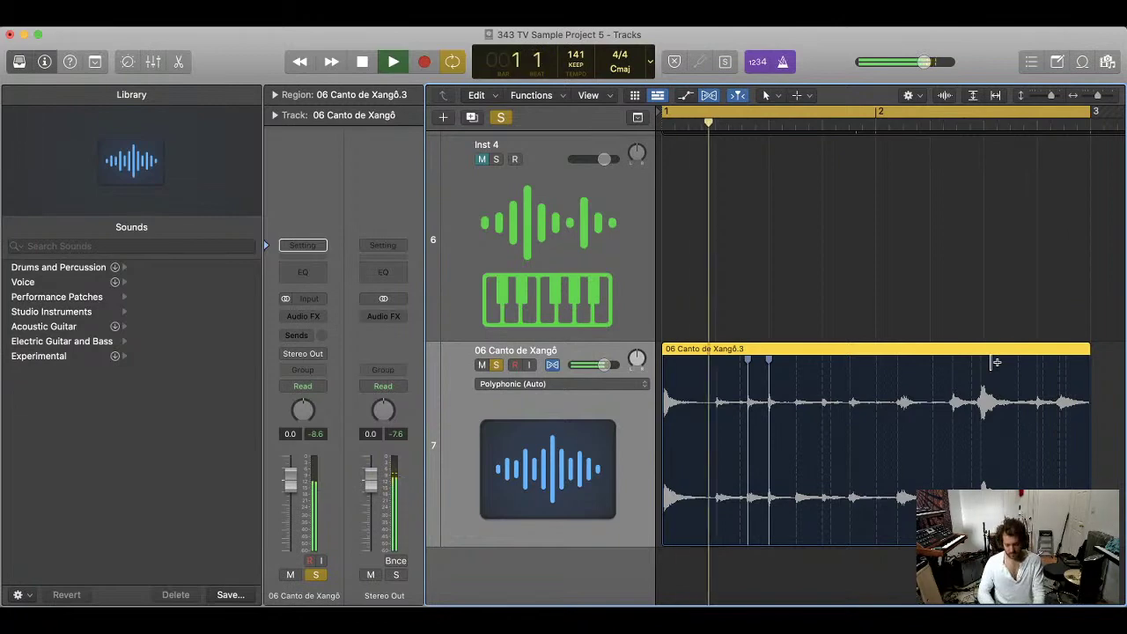
pyautogui.press('space')
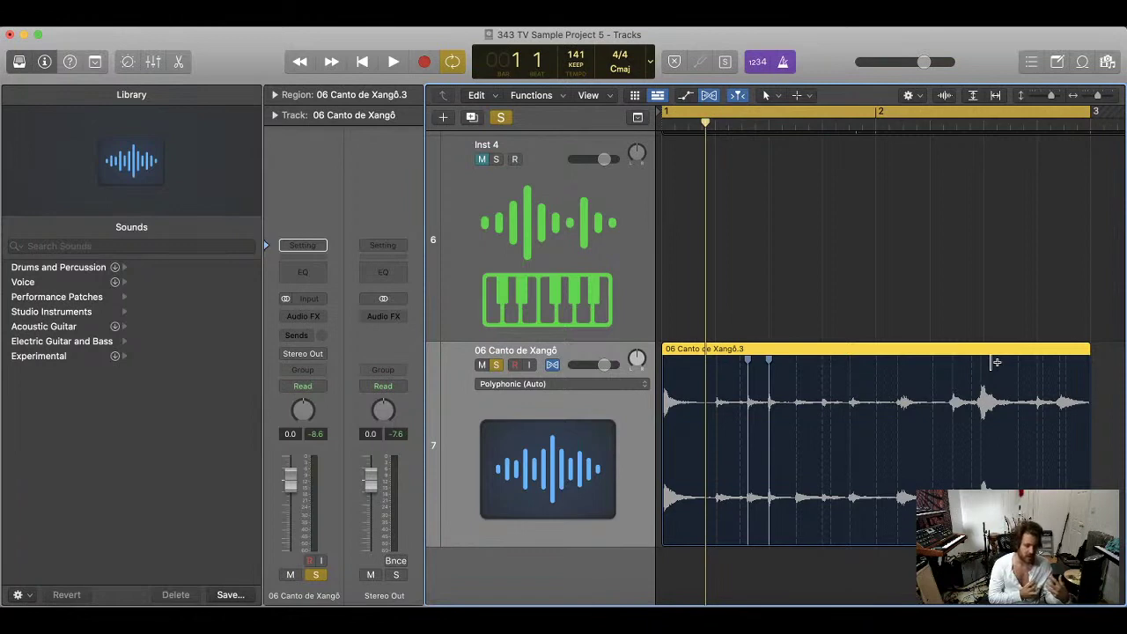
pyautogui.scroll(-1, 996, 362)
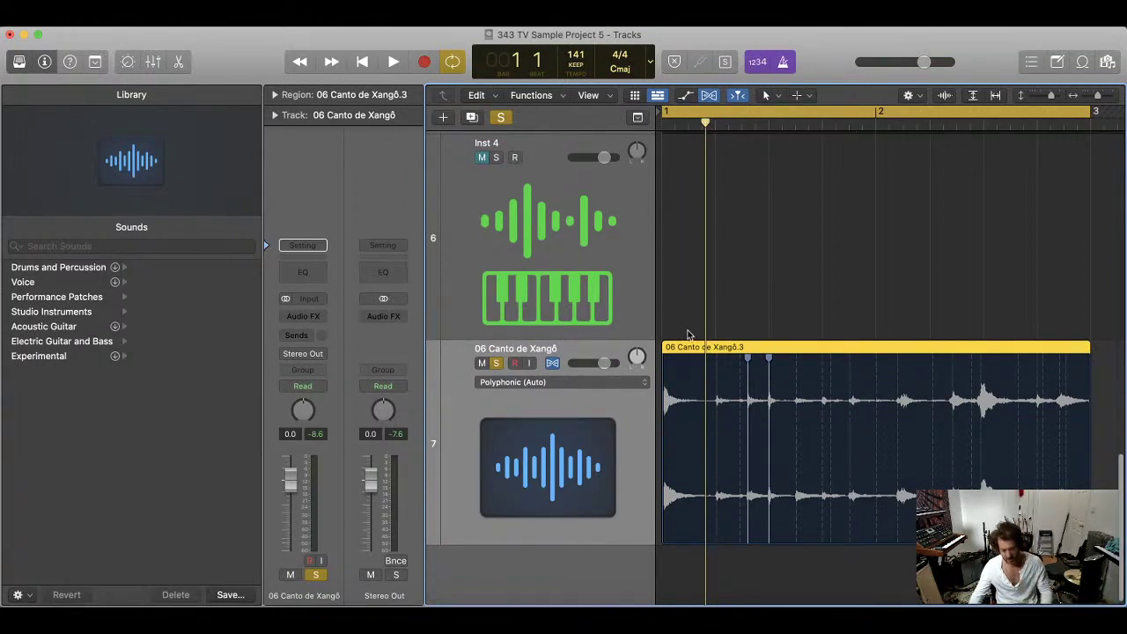
pyautogui.press('space')
pyautogui.press('z')
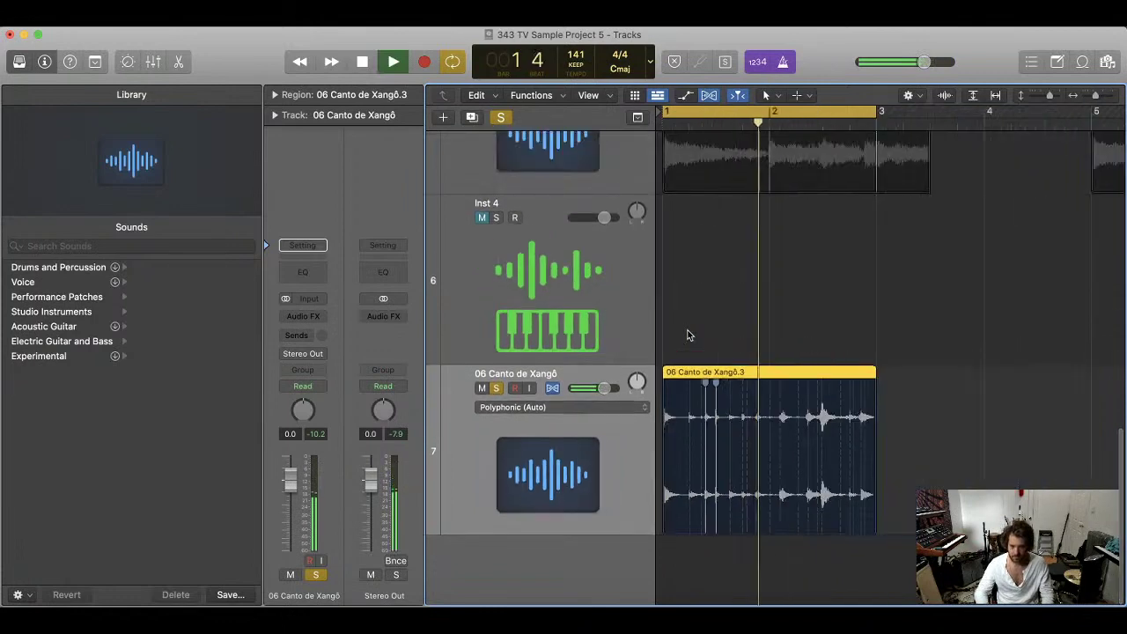
# - Stop playback, unsolo the 06 Canto de Xangô track and move its long region to start at bar 41
pyautogui.press('space')
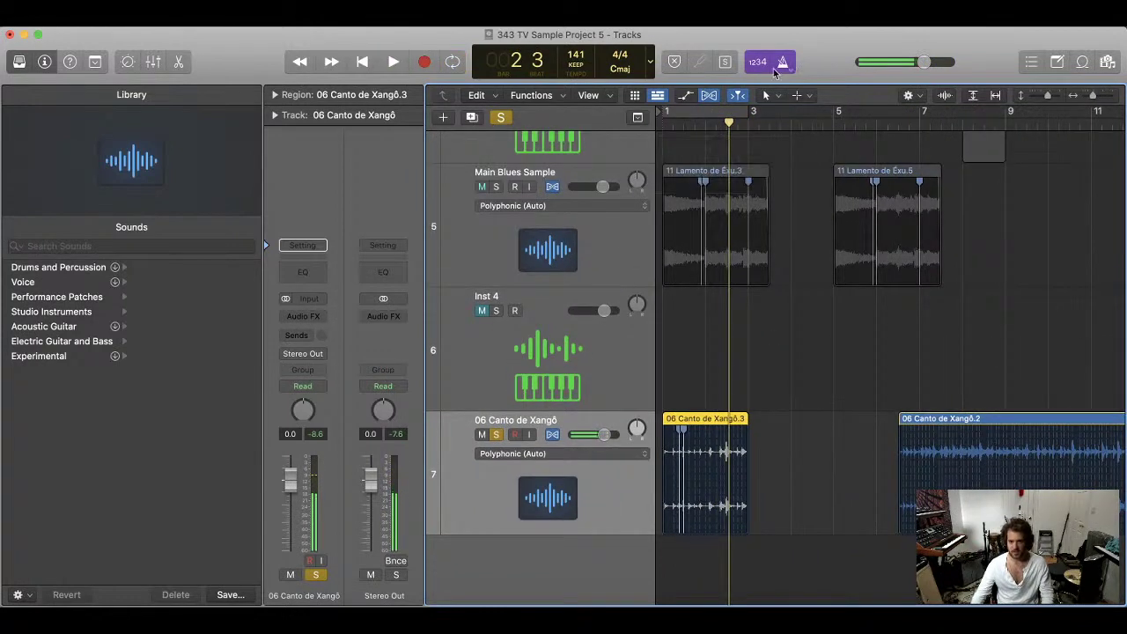
pyautogui.click(496, 435)
pyautogui.press('super+Left')
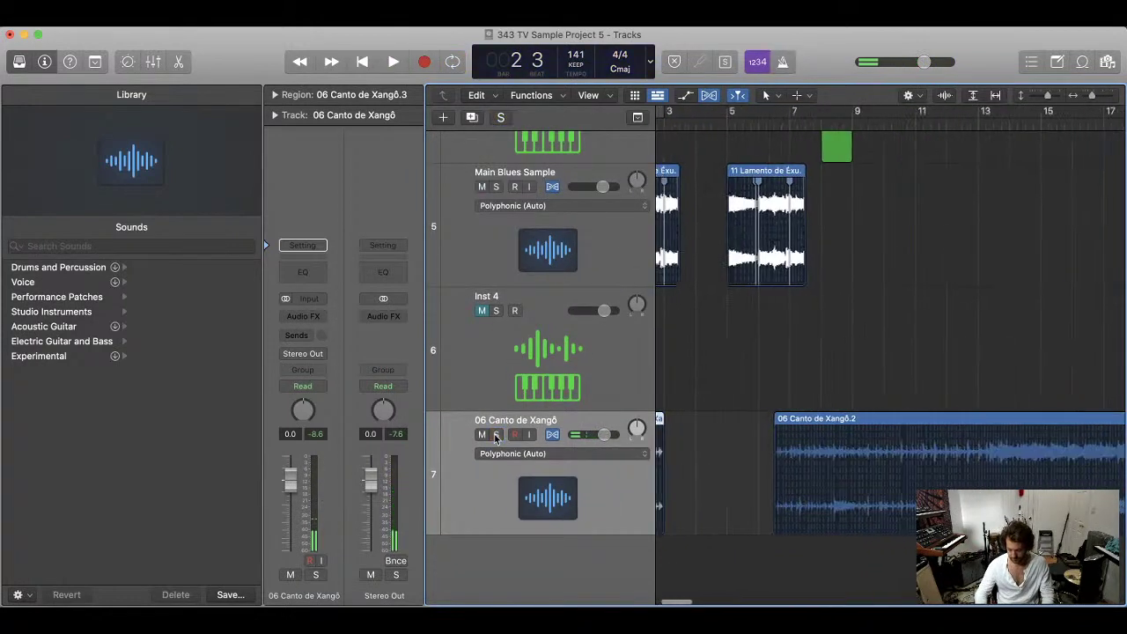
pyautogui.press('super+Left')
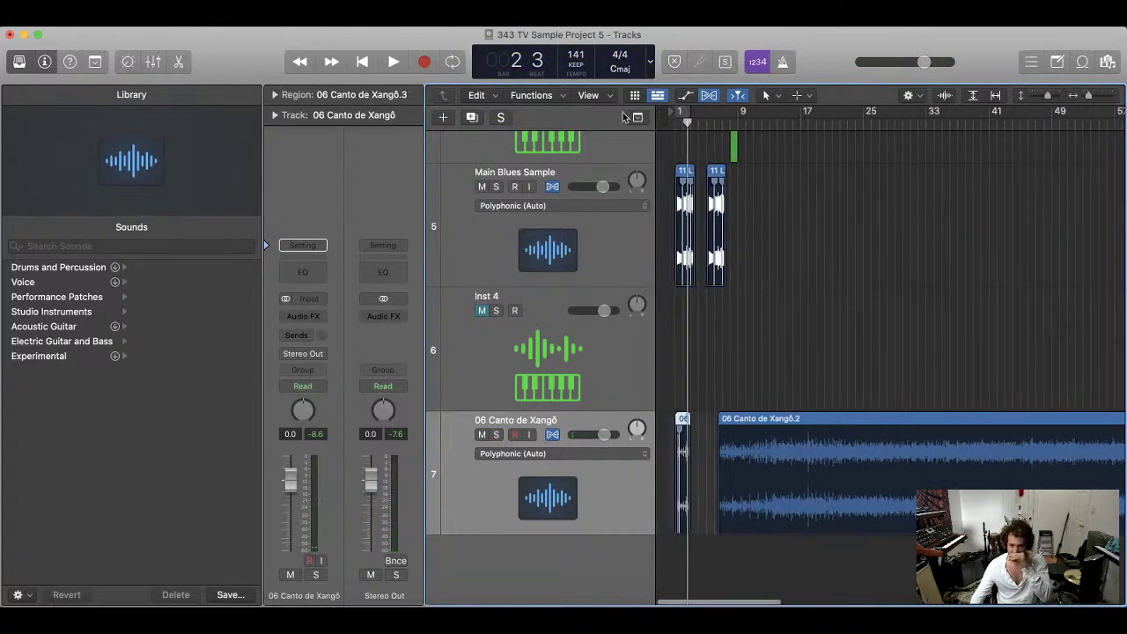
pyautogui.moveTo(816, 466); pyautogui.dragTo(1089, 466)
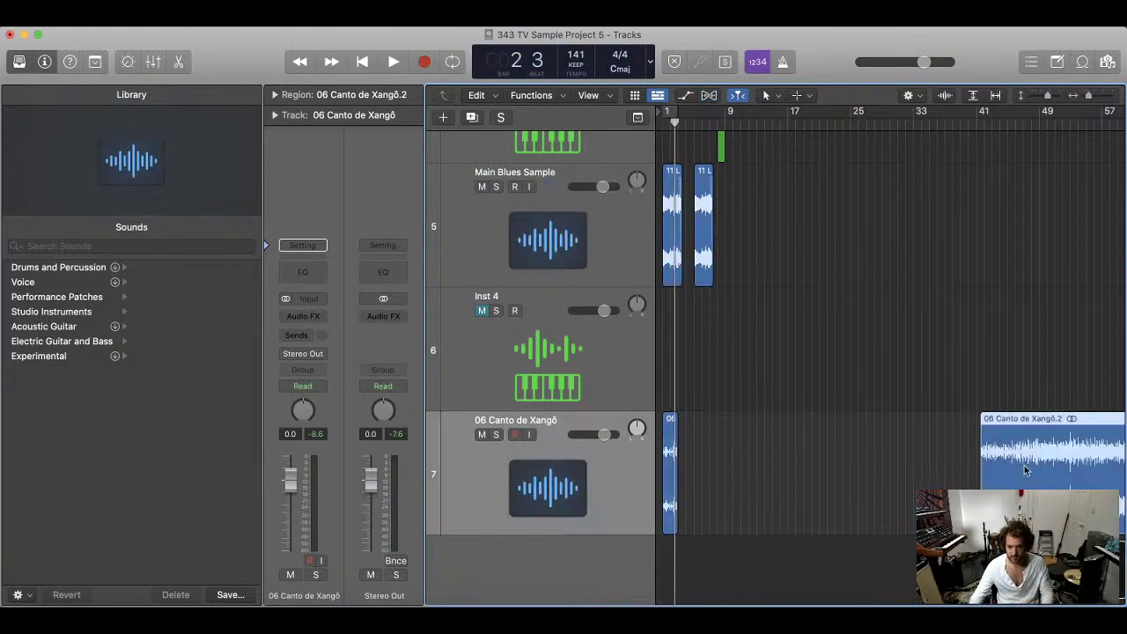
pyautogui.click(747, 434)
# - Play from the start of the project and loop the short Canto de Xangô region out to bar 9
pyautogui.press('Return')
pyautogui.press('space')
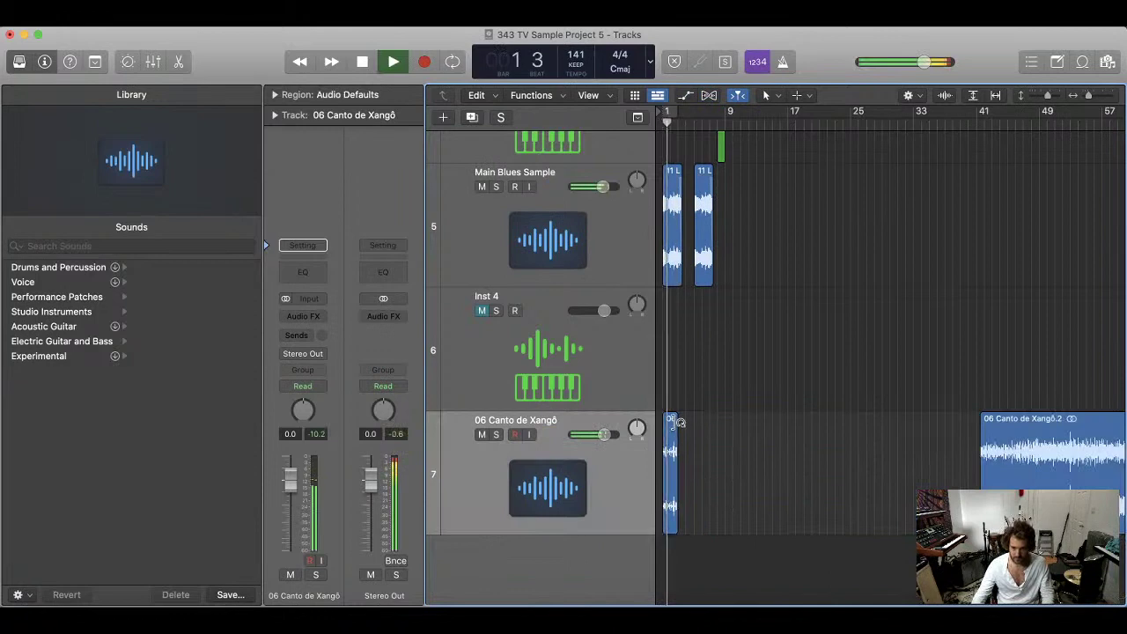
pyautogui.moveTo(675, 421); pyautogui.dragTo(724, 421)
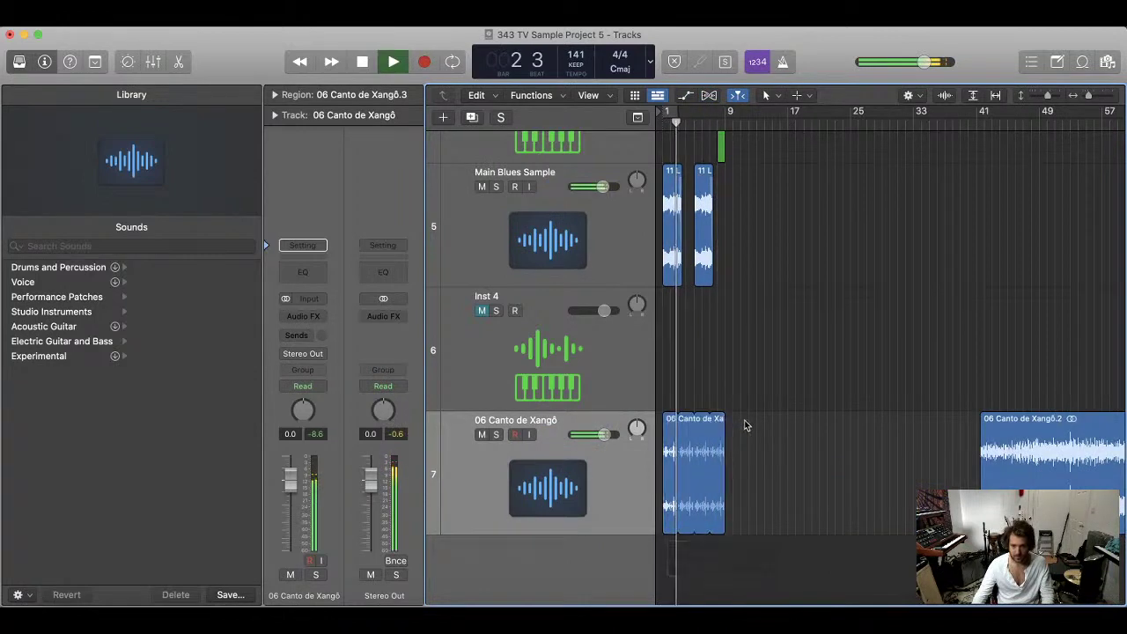
pyautogui.click(743, 424)
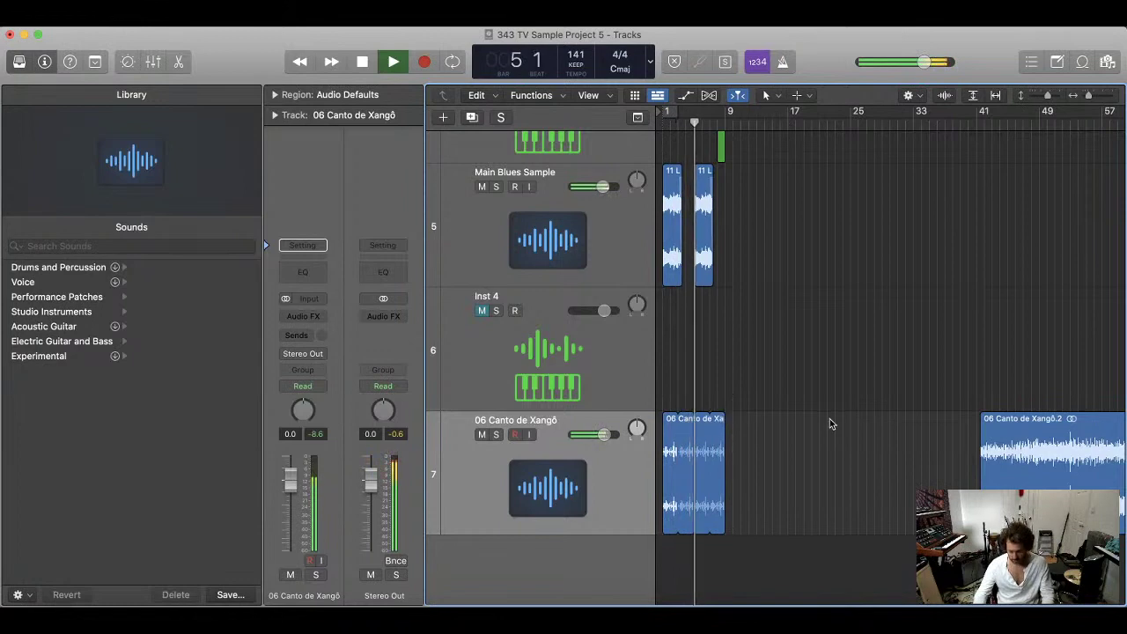
# - Set the cycle range to span bars 1 to 9 of the arrangement
pyautogui.press('super+Up')
pyautogui.press('super+Up')
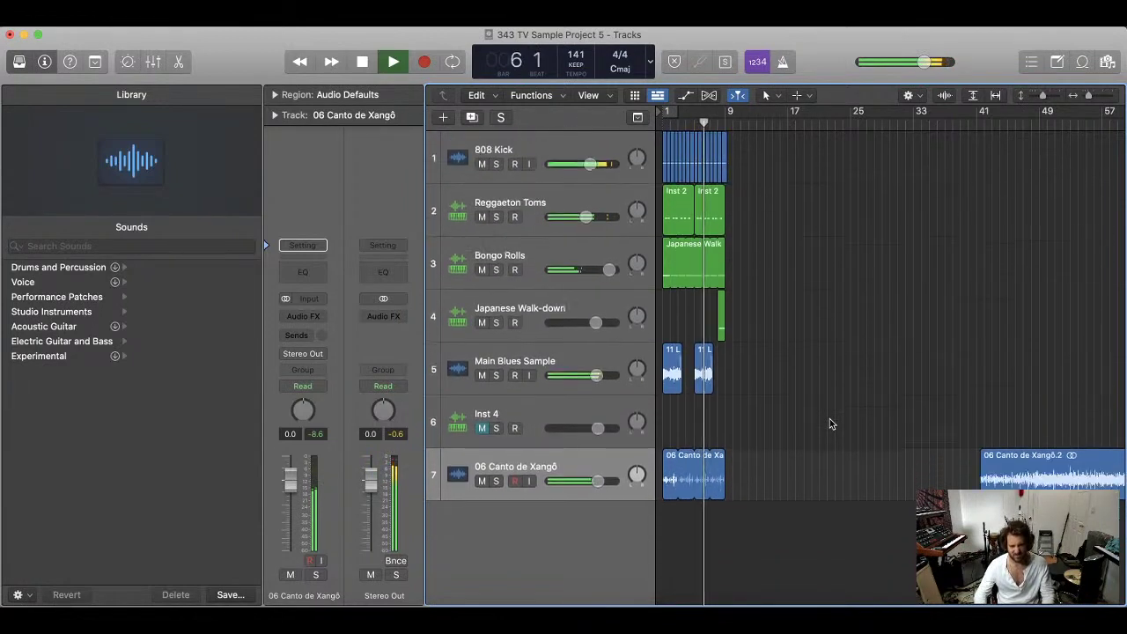
pyautogui.moveTo(668, 110); pyautogui.dragTo(728, 111)
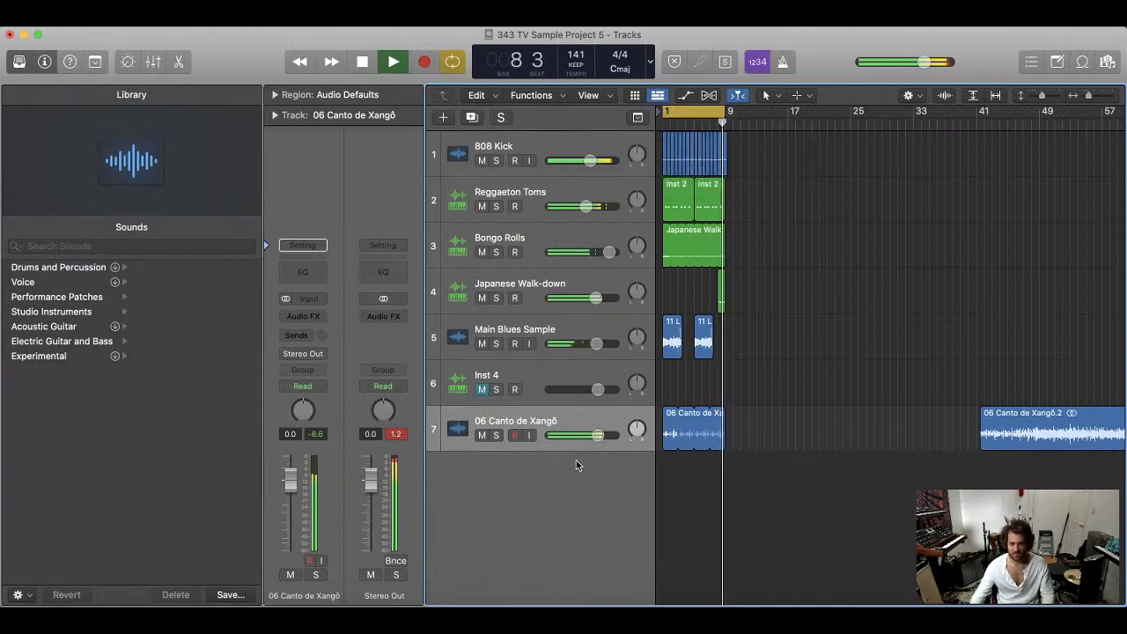
# - Rename the 06 Canto de Xangô track to Drum Loop Sample and move it directly below Bongo Rolls
pyautogui.doubleClick(519, 421)
pyautogui.write('Drum Loop')
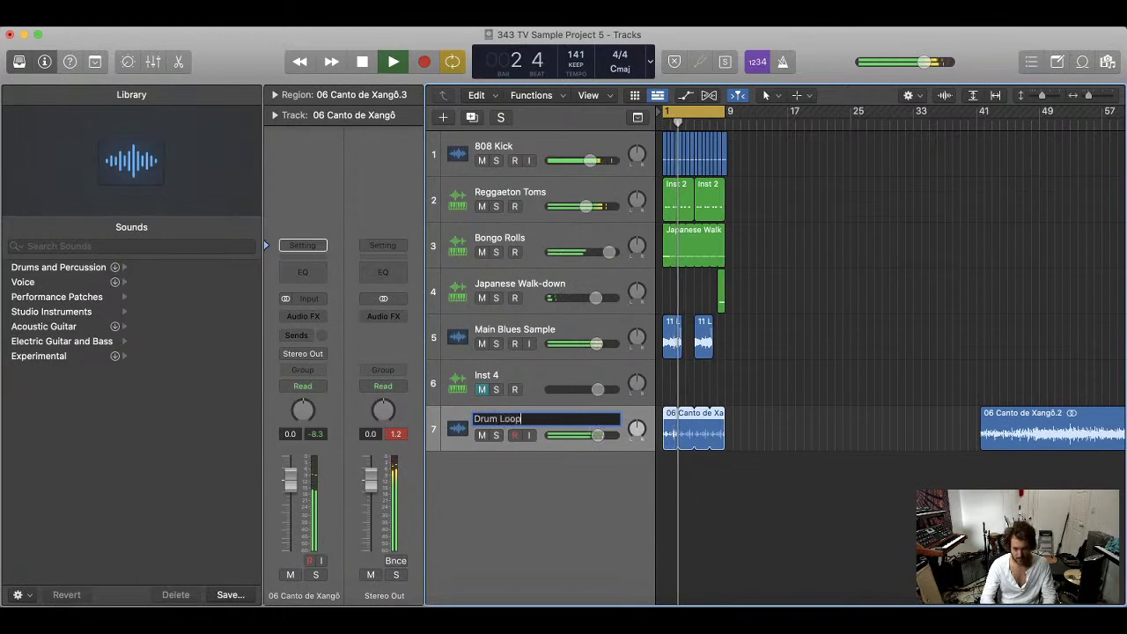
pyautogui.write(' Sample')
pyautogui.press('Return')
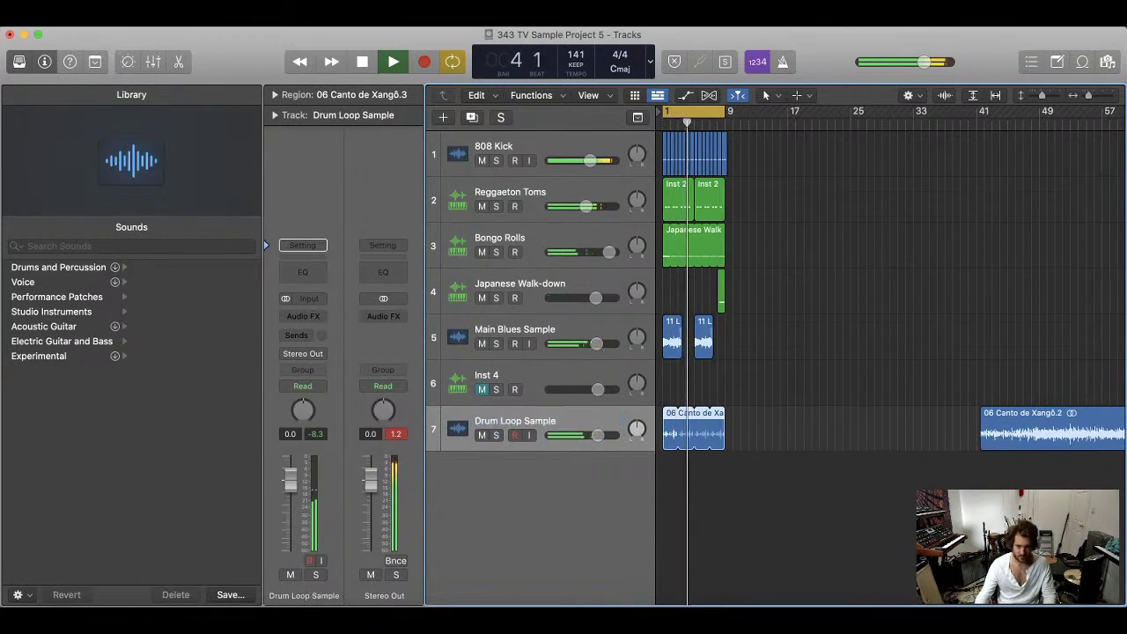
pyautogui.moveTo(553, 417); pyautogui.dragTo(553, 293)
pyautogui.click(811, 340)
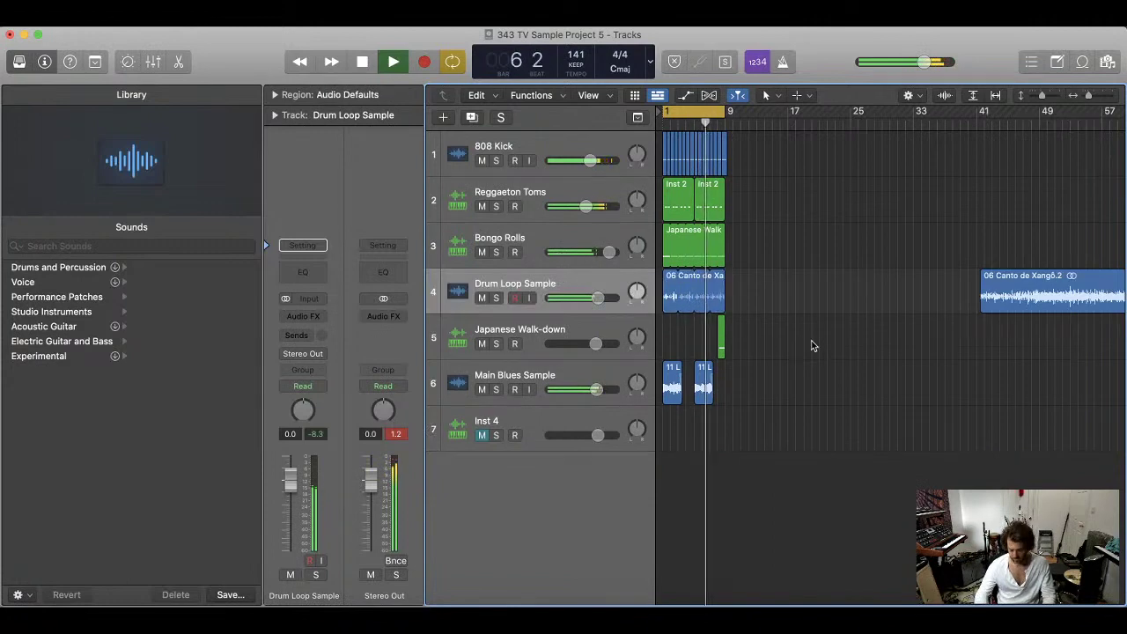
# - Listen to the Main Blues Sample track in solo, turn its solo off and return the playhead to the start
pyautogui.press('super+Up')
pyautogui.press('super+Up')
pyautogui.press('super+Up')
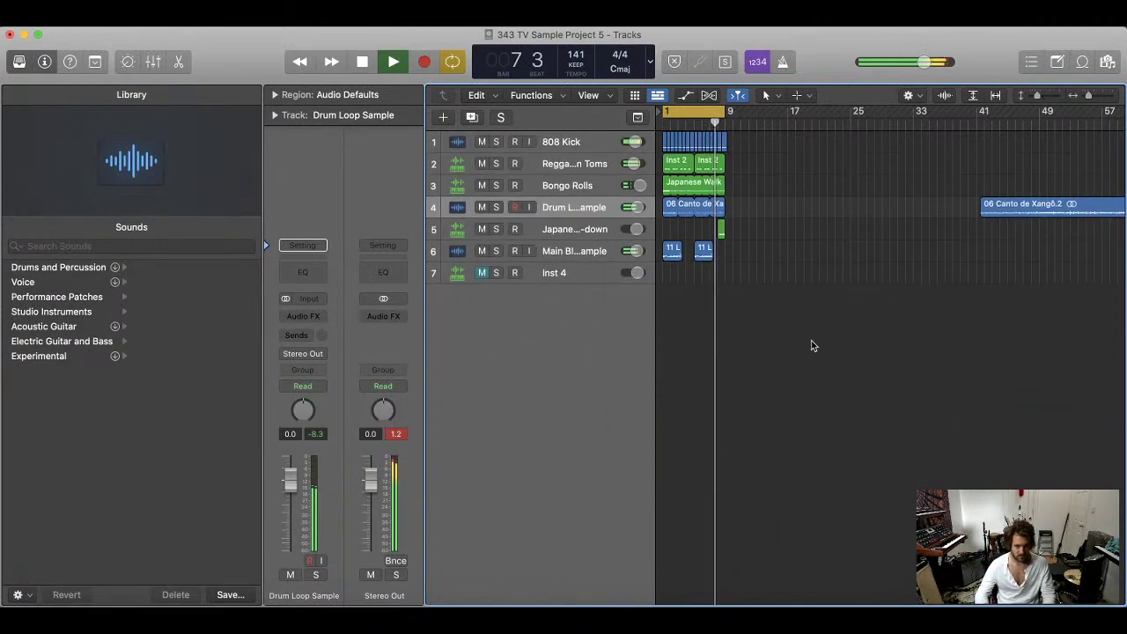
pyautogui.click(575, 256)
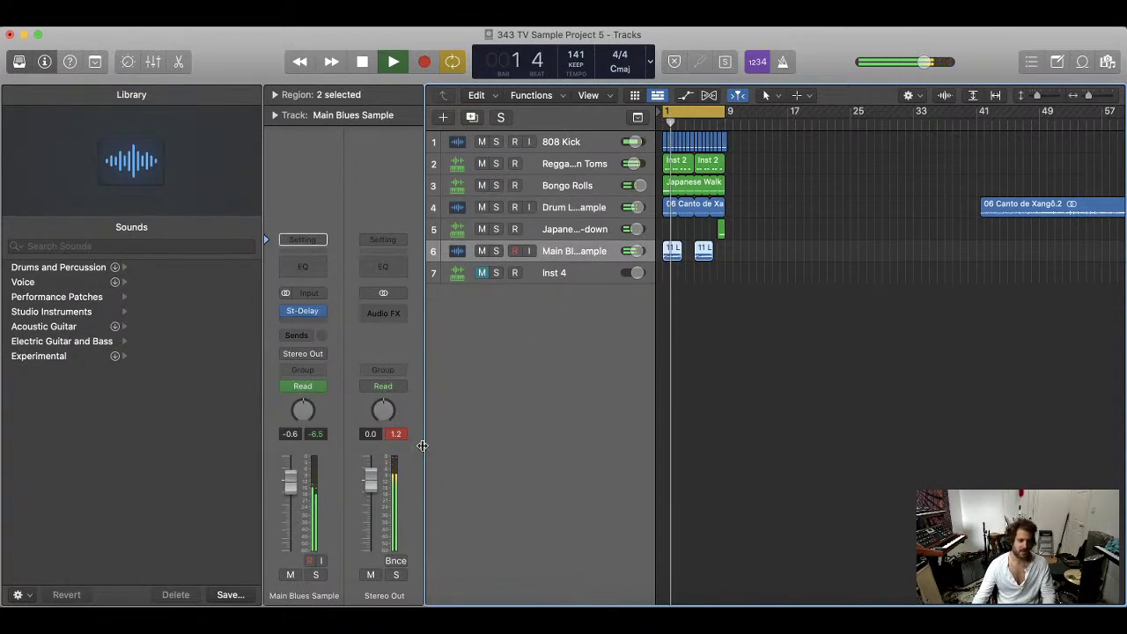
pyautogui.click(496, 251)
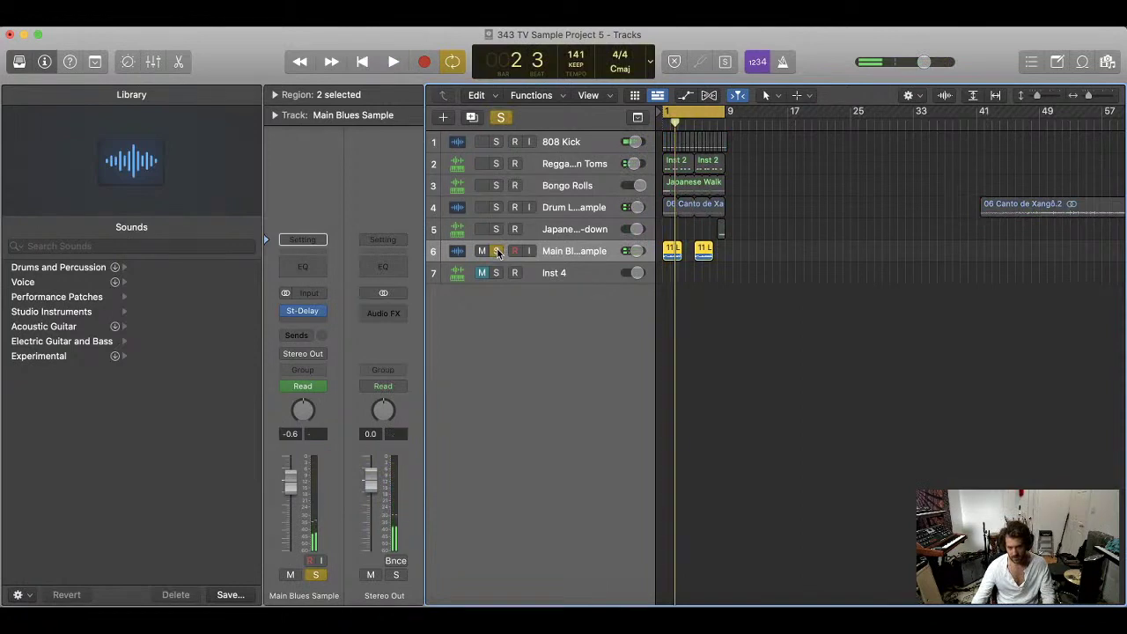
pyautogui.press('space')
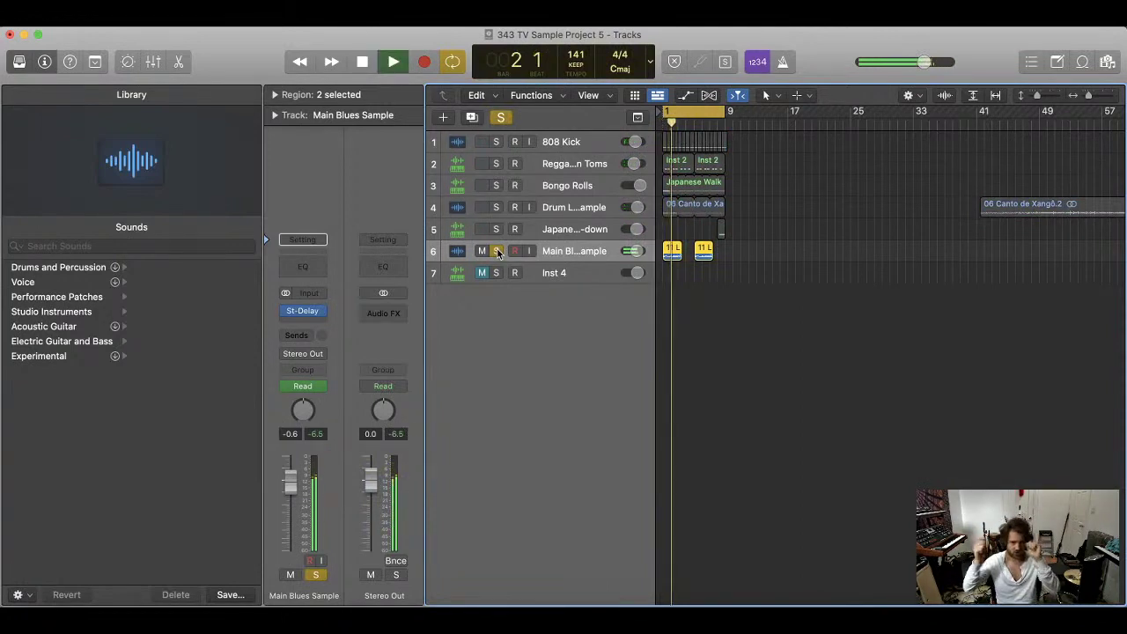
pyautogui.press('c')
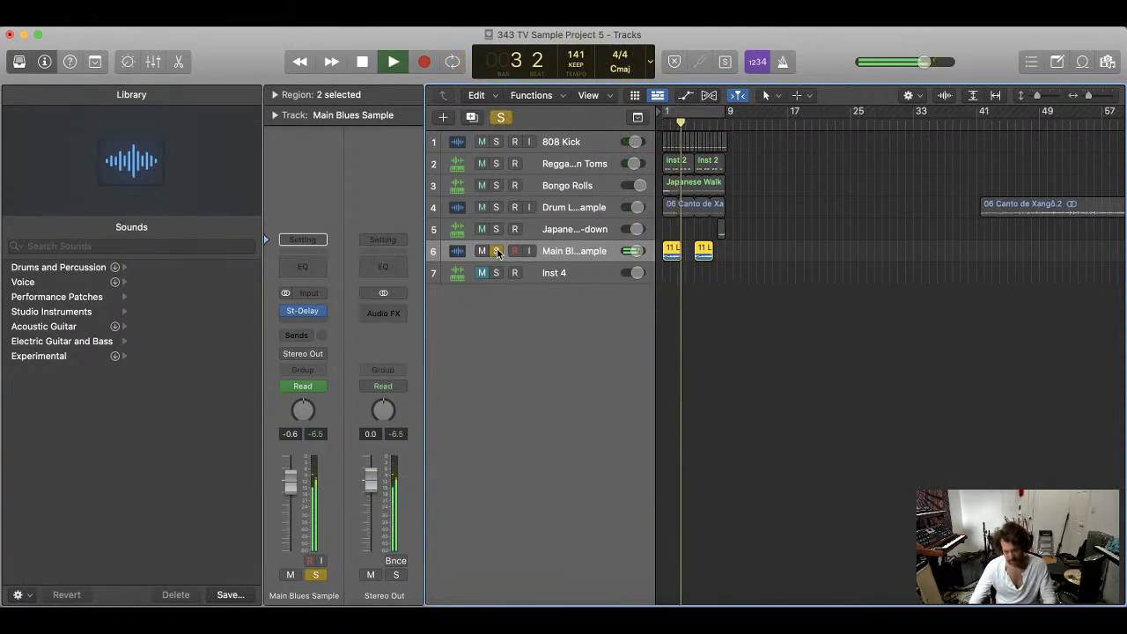
pyautogui.press('space')
pyautogui.click(497, 251)
pyautogui.press('c')
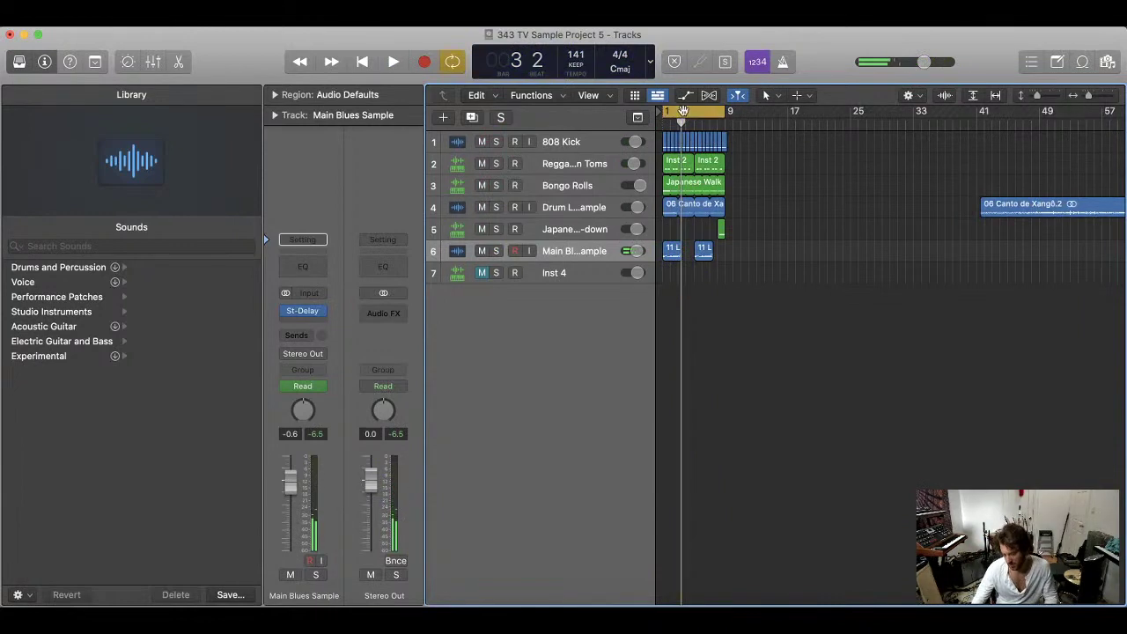
pyautogui.press('Return')
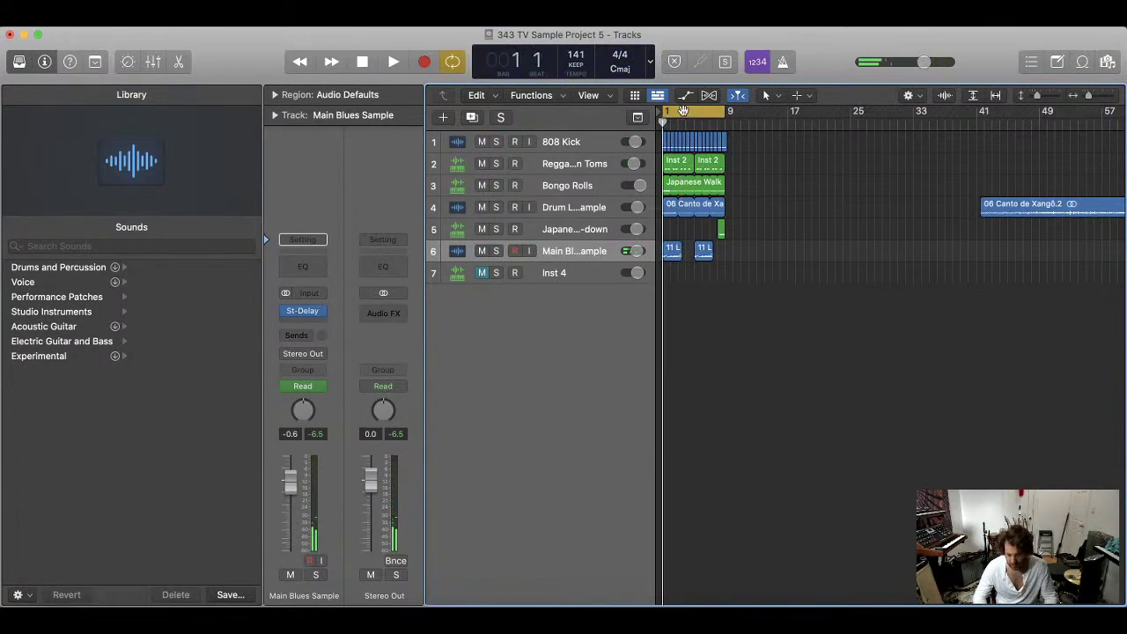
# - Add a Channel EQ to the Main Blues Sample track with a 24 dB/Oct high-cut filter at 456 Hz and a Q of 0.51
pyautogui.click(302, 268)
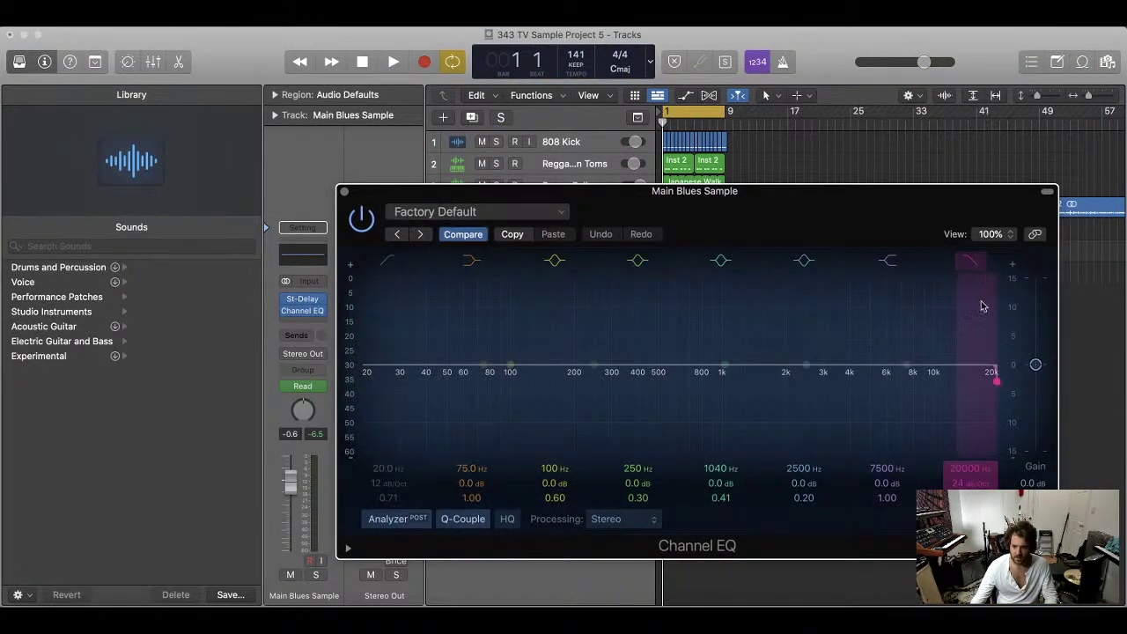
pyautogui.moveTo(996, 380); pyautogui.dragTo(802, 380)
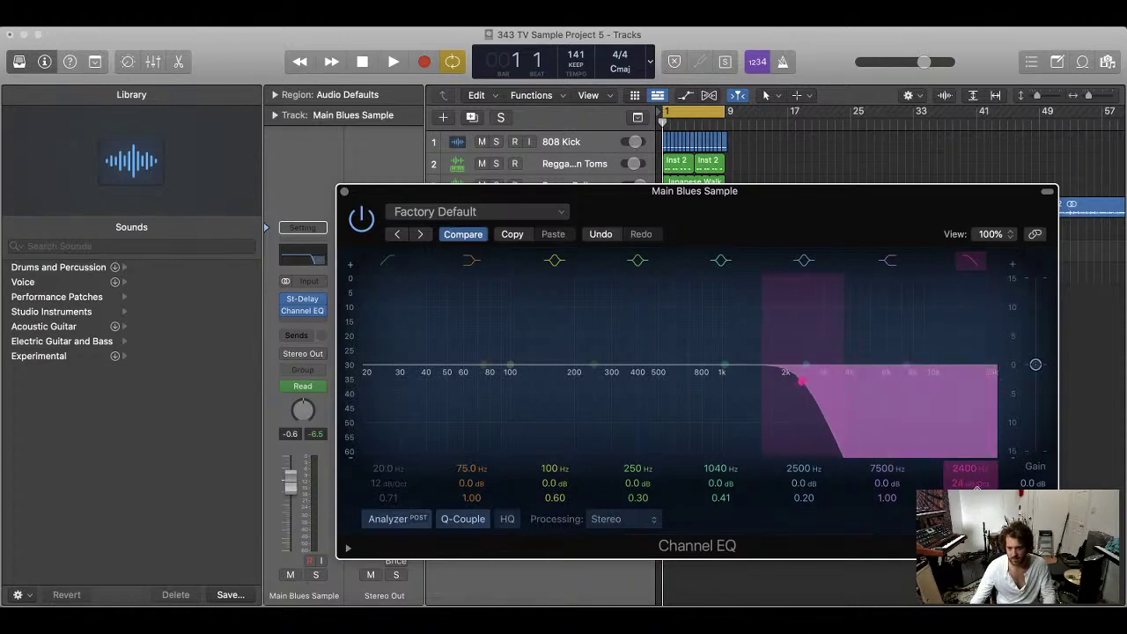
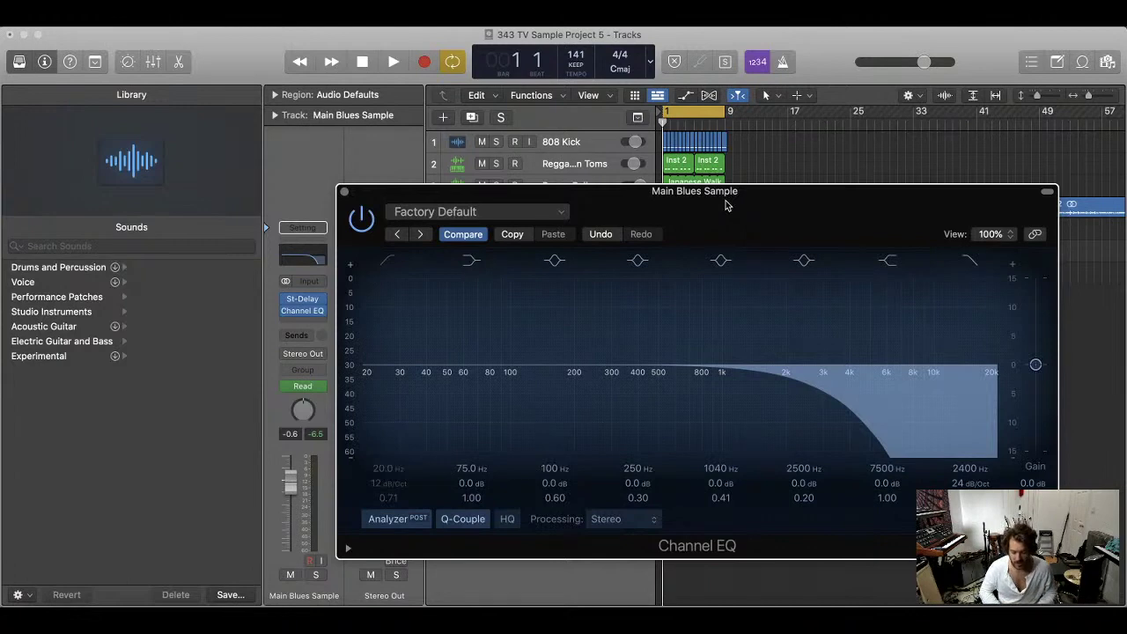
pyautogui.moveTo(727, 205); pyautogui.dragTo(769, 162)
pyautogui.press('space')
pyautogui.moveTo(756, 336); pyautogui.dragTo(643, 337)
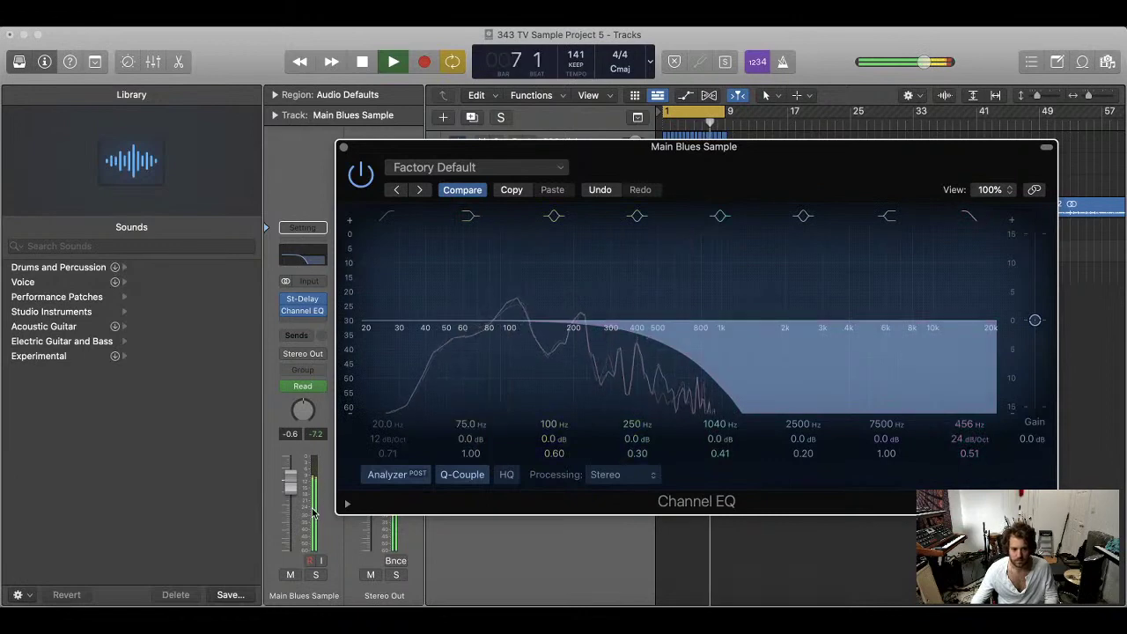
pyautogui.click(343, 146)
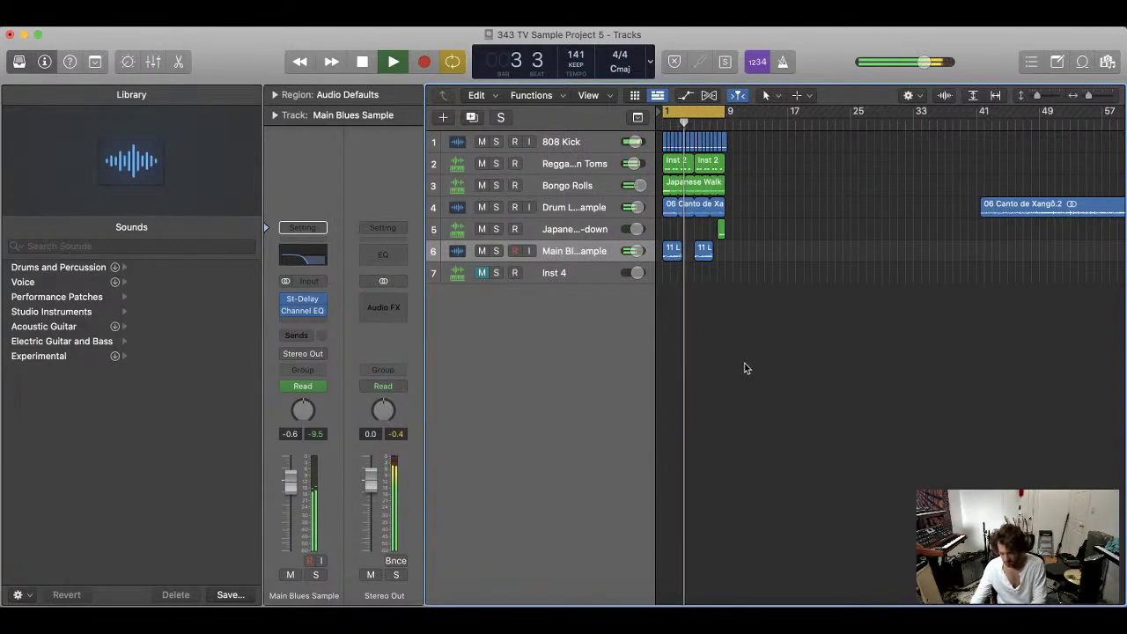
# - Play the bars 1 to 9 loop and check how the filtered blues sample sits with the other tracks
pyautogui.press('super+Down')
pyautogui.press('super+Right')
pyautogui.press('super+Right')
pyautogui.press('super+Down')
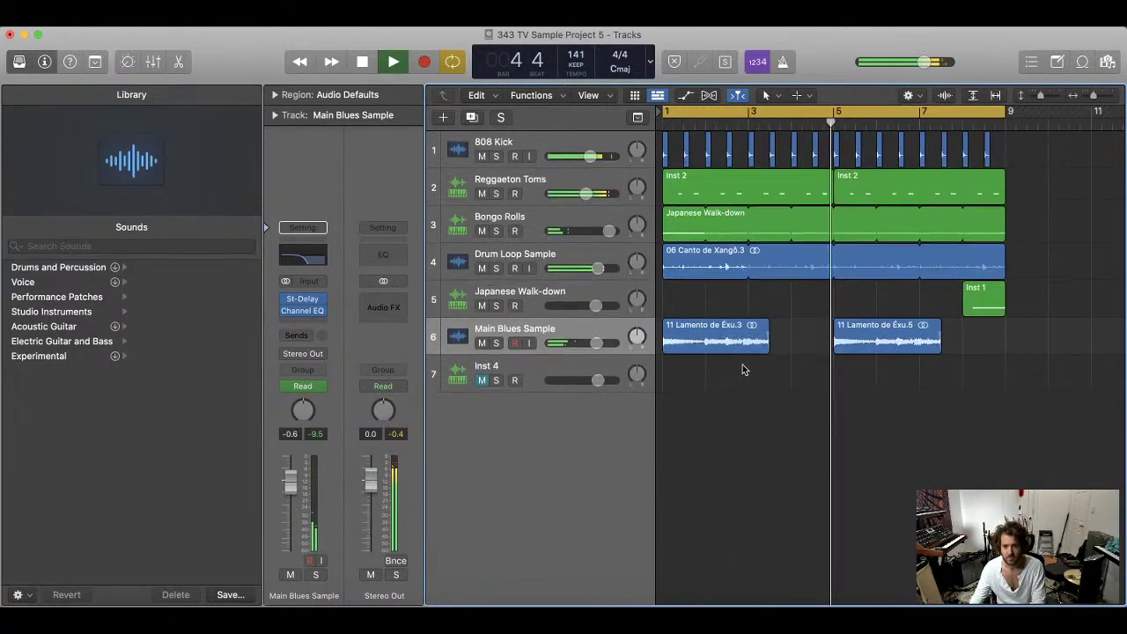
pyautogui.press('super+Right')
pyautogui.press('super+Right')
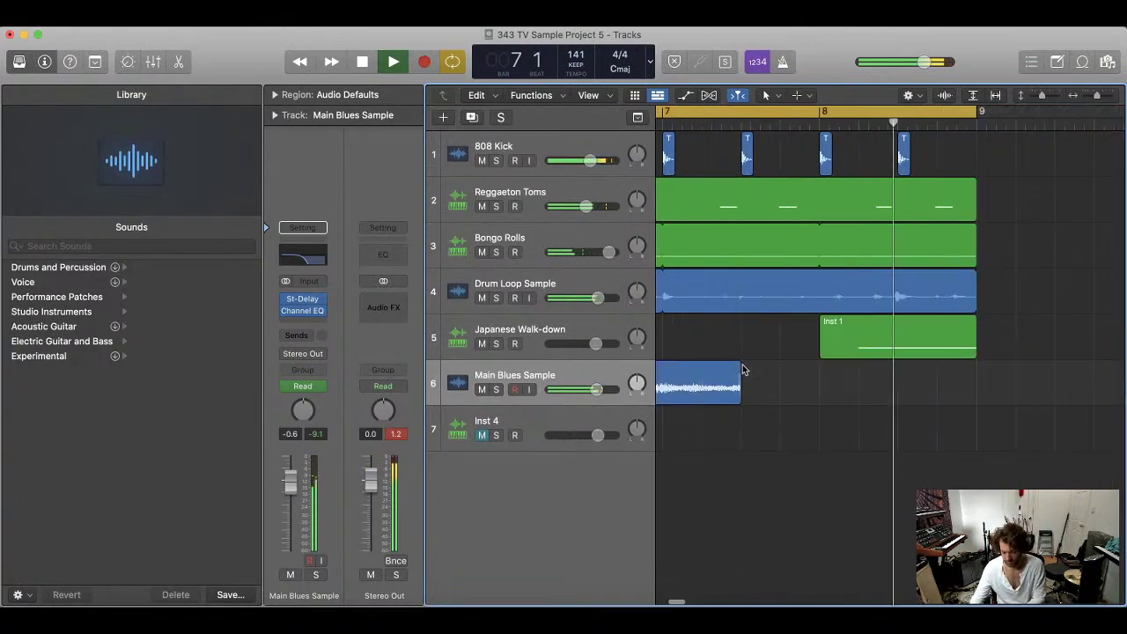
pyautogui.press('super+Left')
pyautogui.press('super+Left')
pyautogui.press('super+Left')
pyautogui.press('super+Up')
pyautogui.press('super+Up')
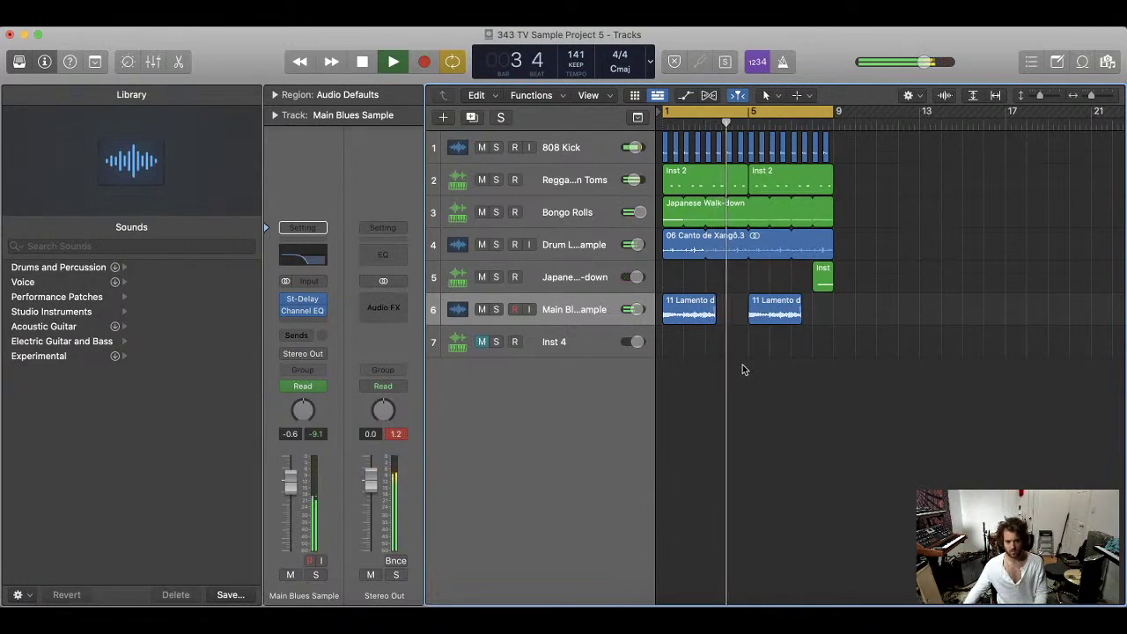
pyautogui.press('space')
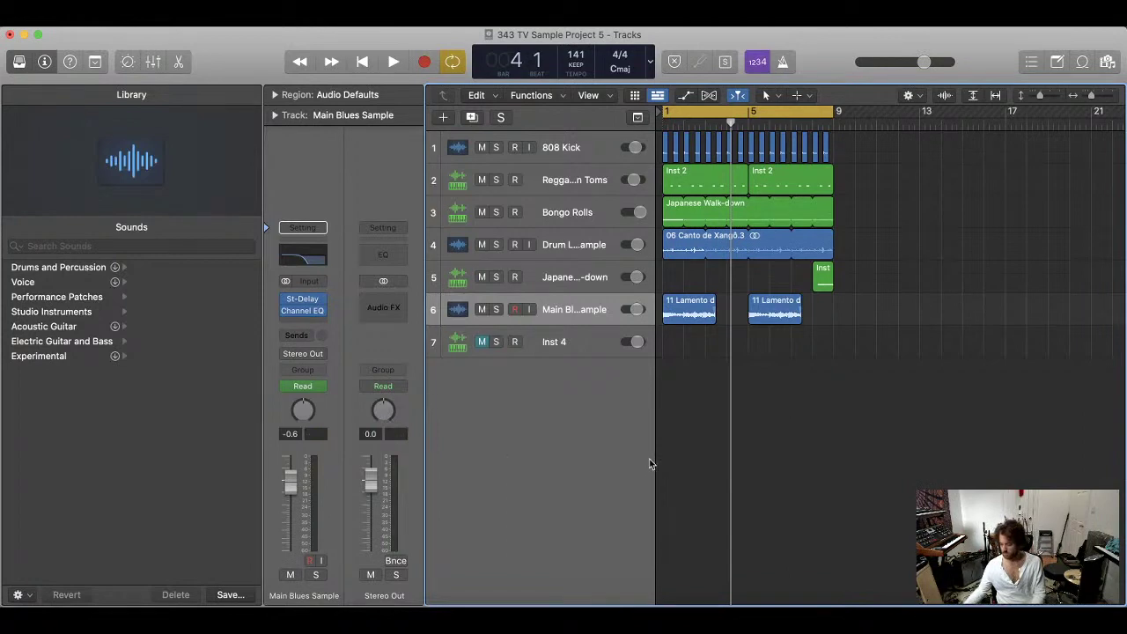
pyautogui.press('Return')
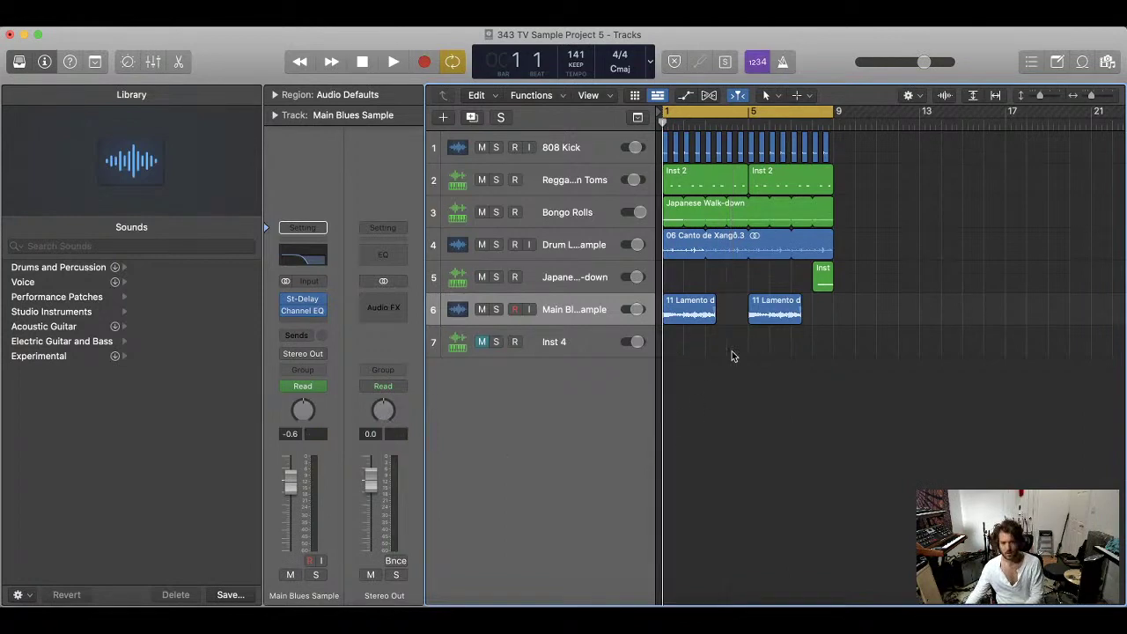
pyautogui.press('space')
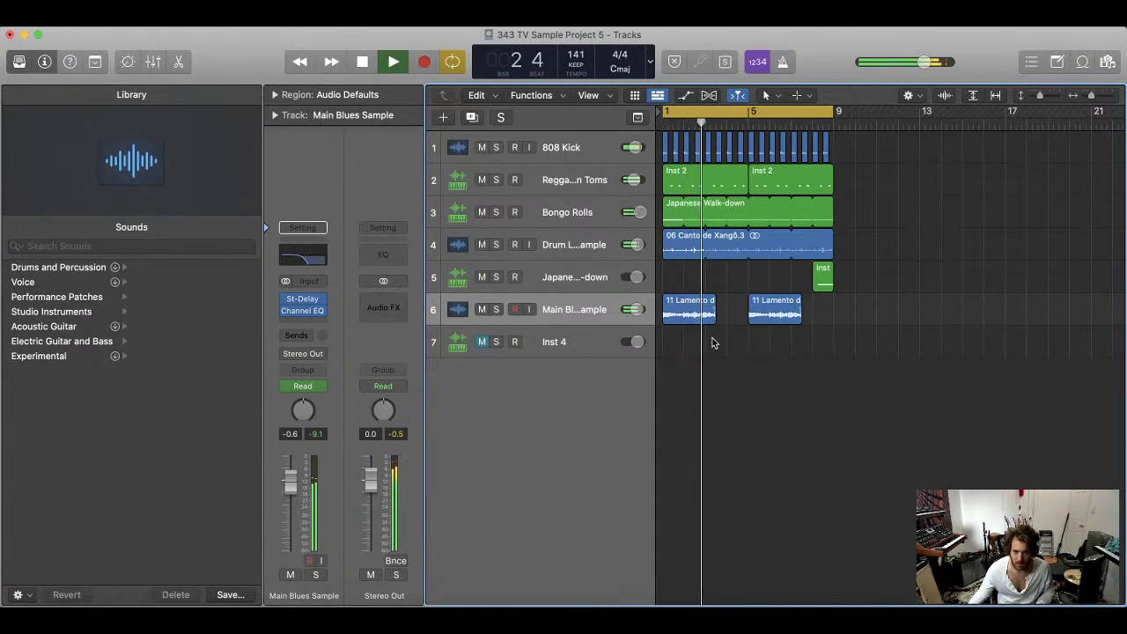
pyautogui.press('space')
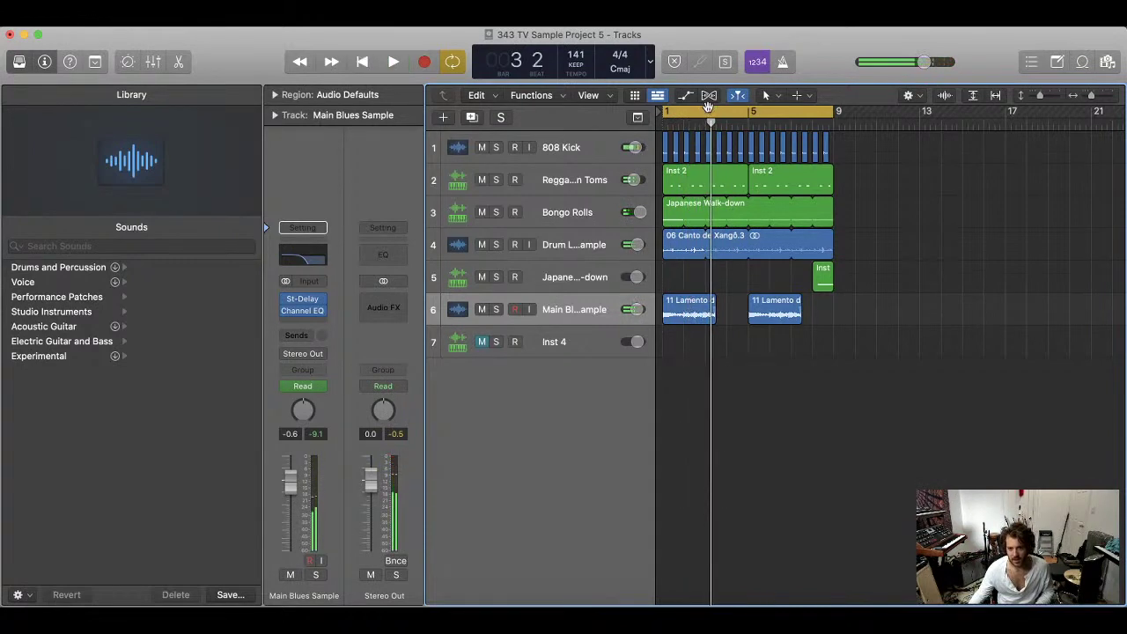
# - Turn on Flex display for the tracks and listen to the Main Blues Sample passage leading into bar 3
pyautogui.click(709, 95)
pyautogui.press('super+Right')
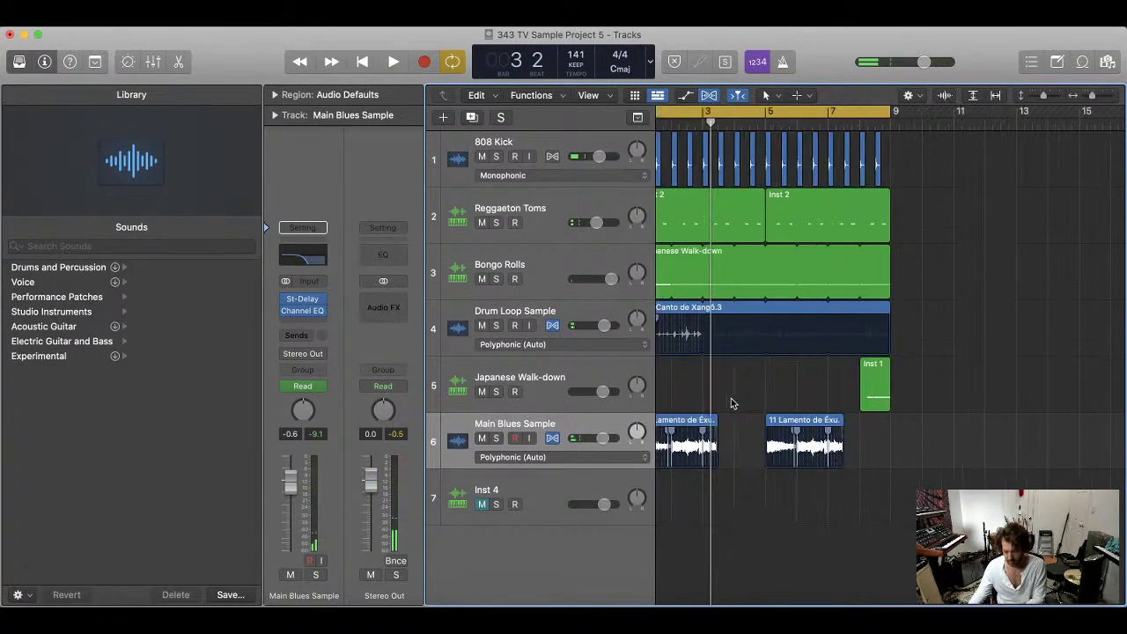
pyautogui.press('super+Right')
pyautogui.press('super+Right')
pyautogui.press('super+Right')
pyautogui.press('super+Right')
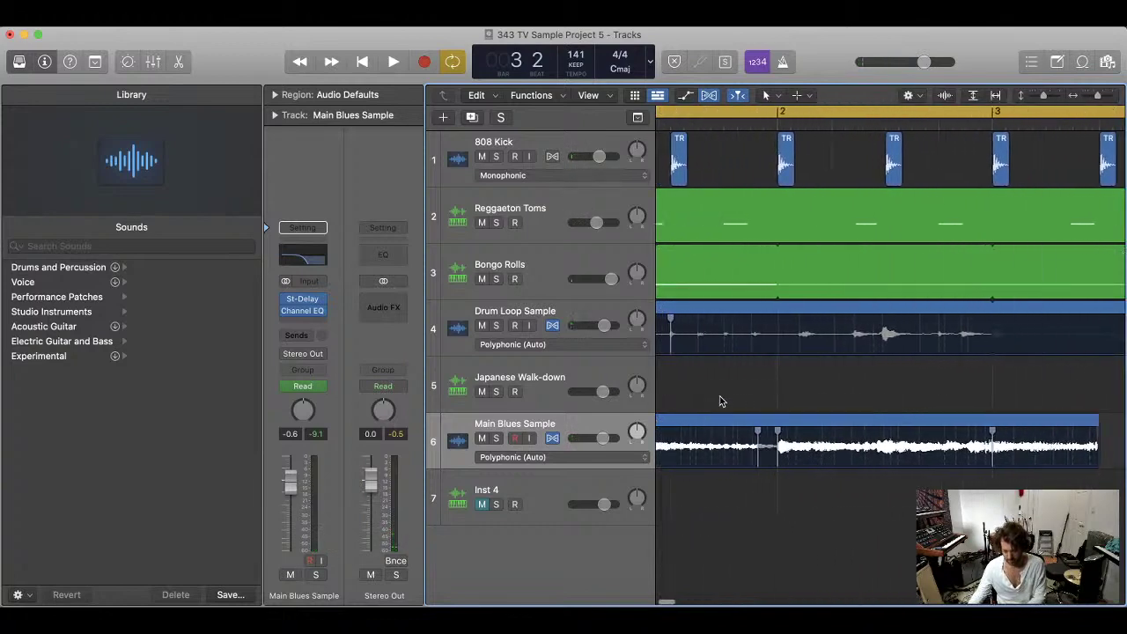
pyautogui.press('space')
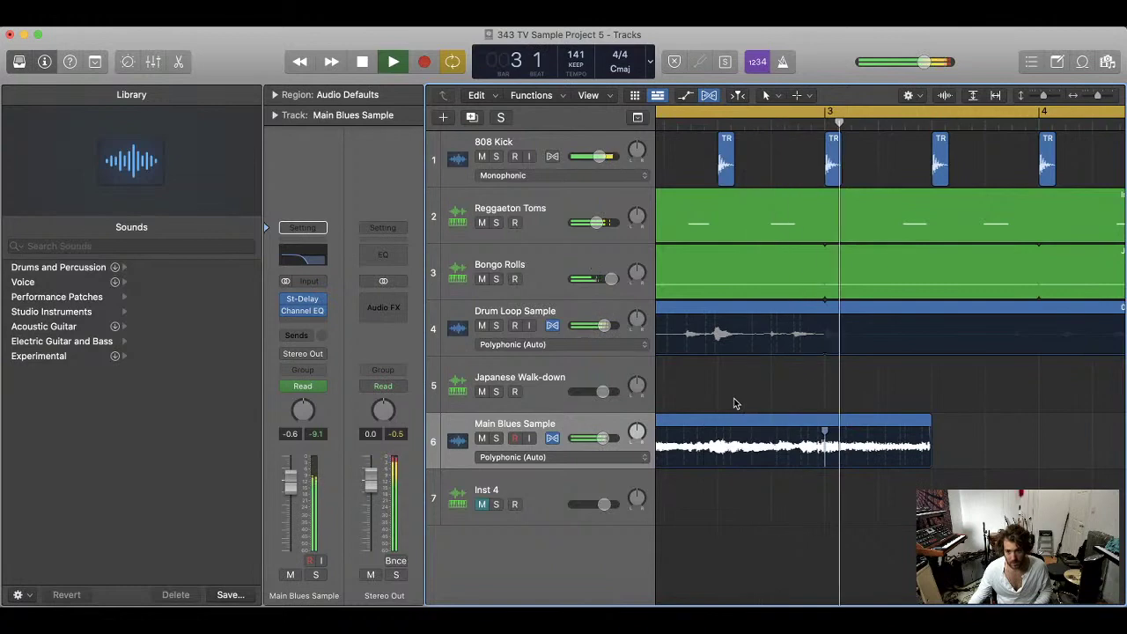
pyautogui.press('space')
# - Try to align the first blues sample region's late-bar-2 hit with bar 3 using flex markers, accepting the high speed section
pyautogui.press('super+Right')
pyautogui.press('super+Right')
pyautogui.hscroll(-2, 762, 408)
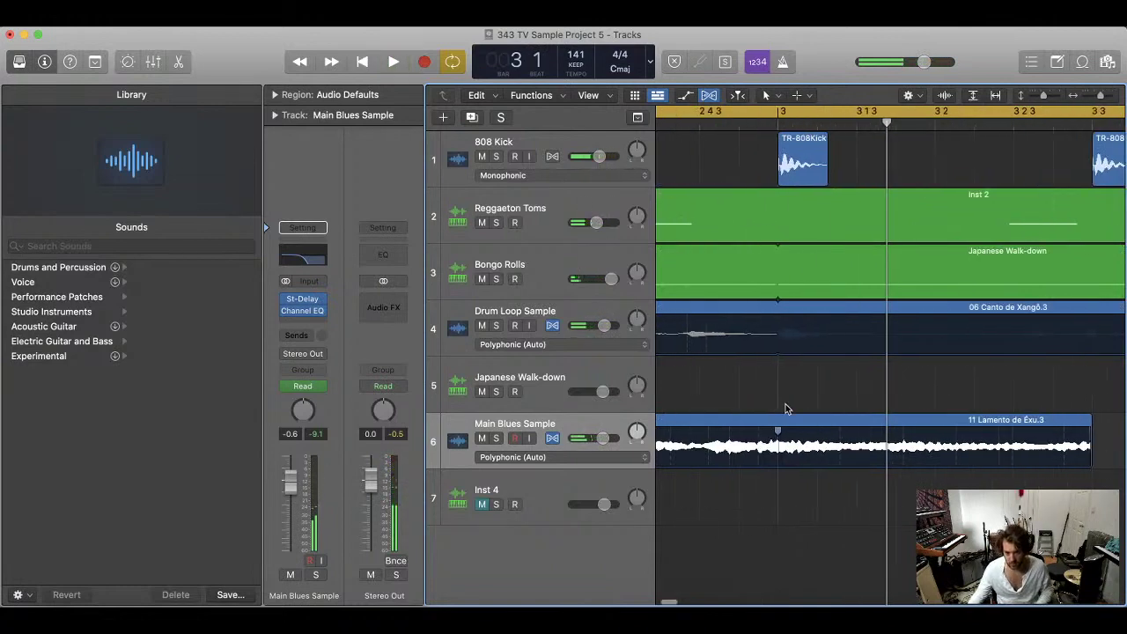
pyautogui.click(729, 453)
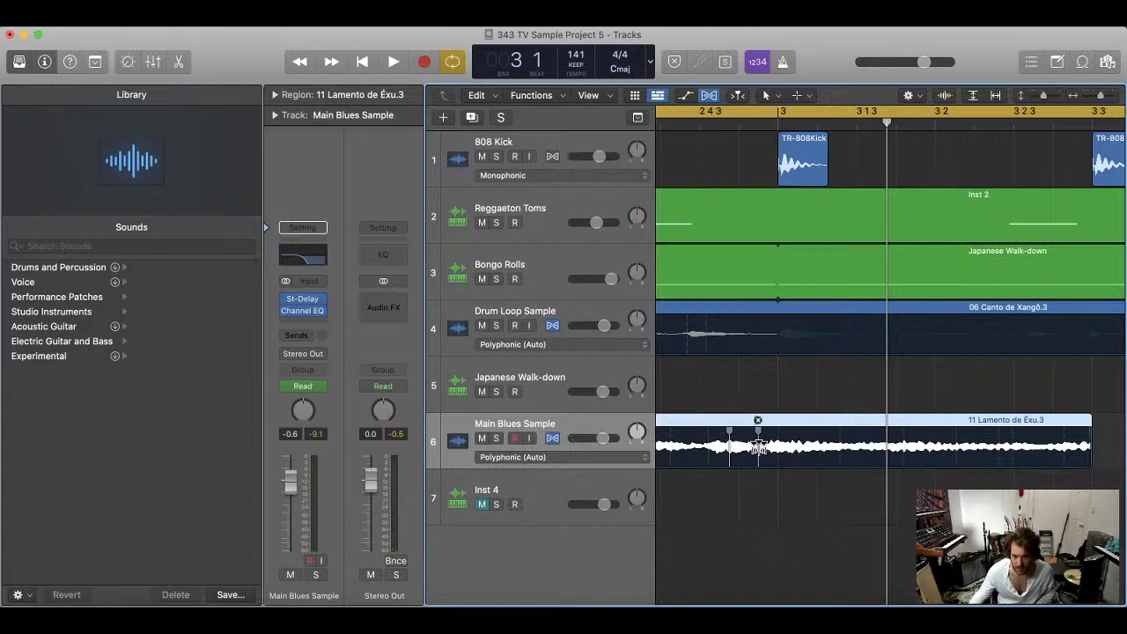
pyautogui.moveTo(758, 450); pyautogui.dragTo(772, 451)
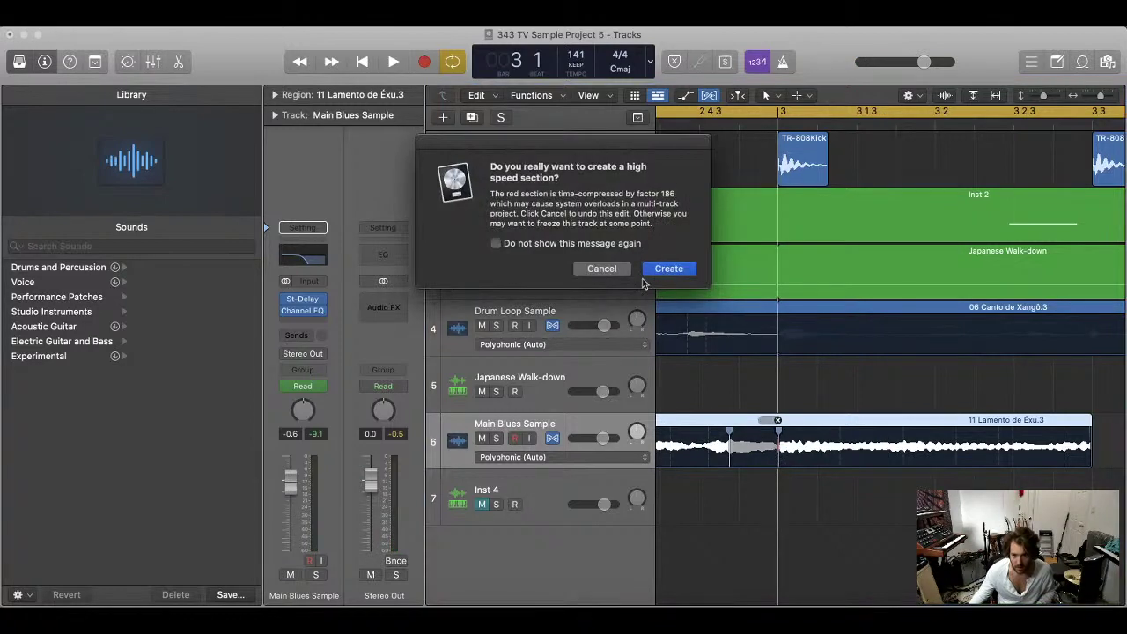
pyautogui.click(673, 270)
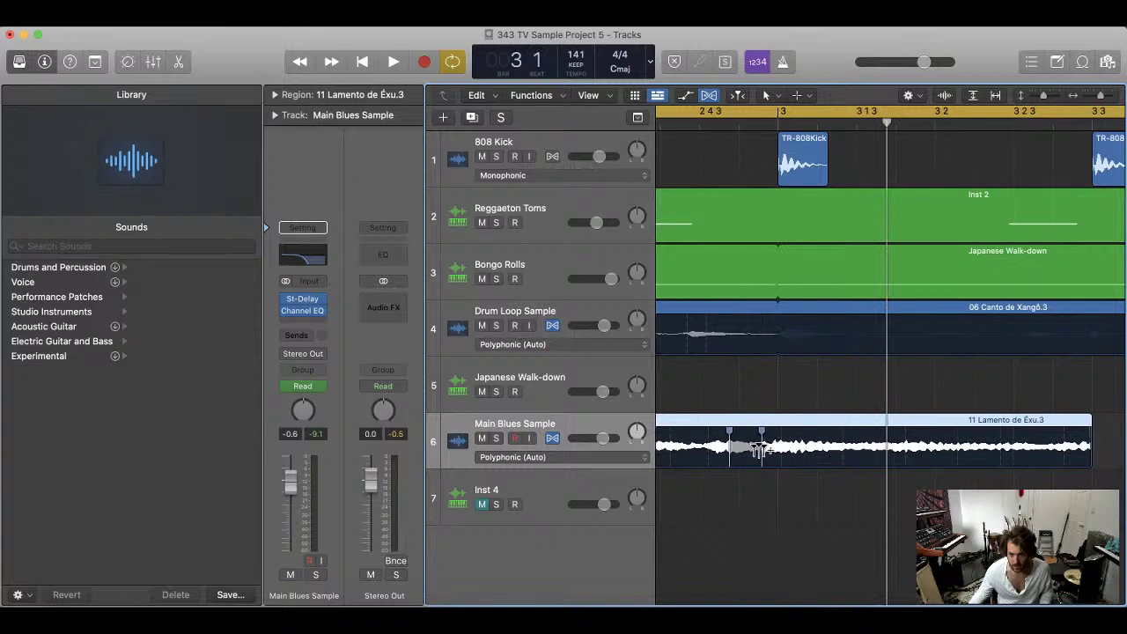
pyautogui.moveTo(759, 451); pyautogui.dragTo(773, 453)
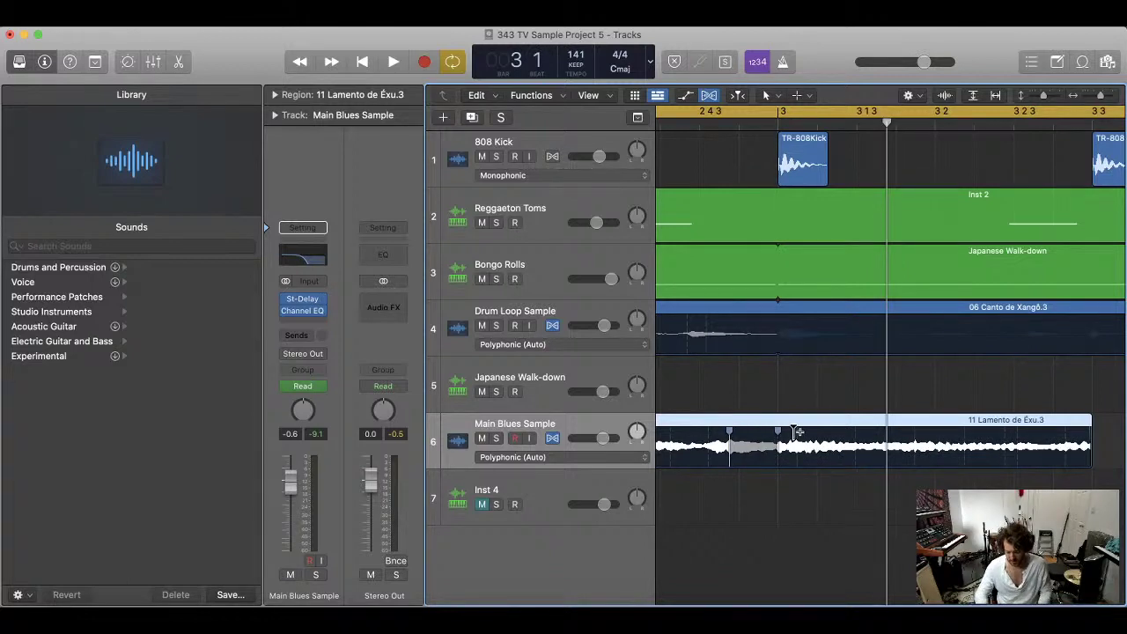
# - Play from bar 1 past bar 3 to check the flexed blues sample's timing, and return to the start
pyautogui.press('Return')
pyautogui.press('space')
pyautogui.scroll(-5, 797, 432)
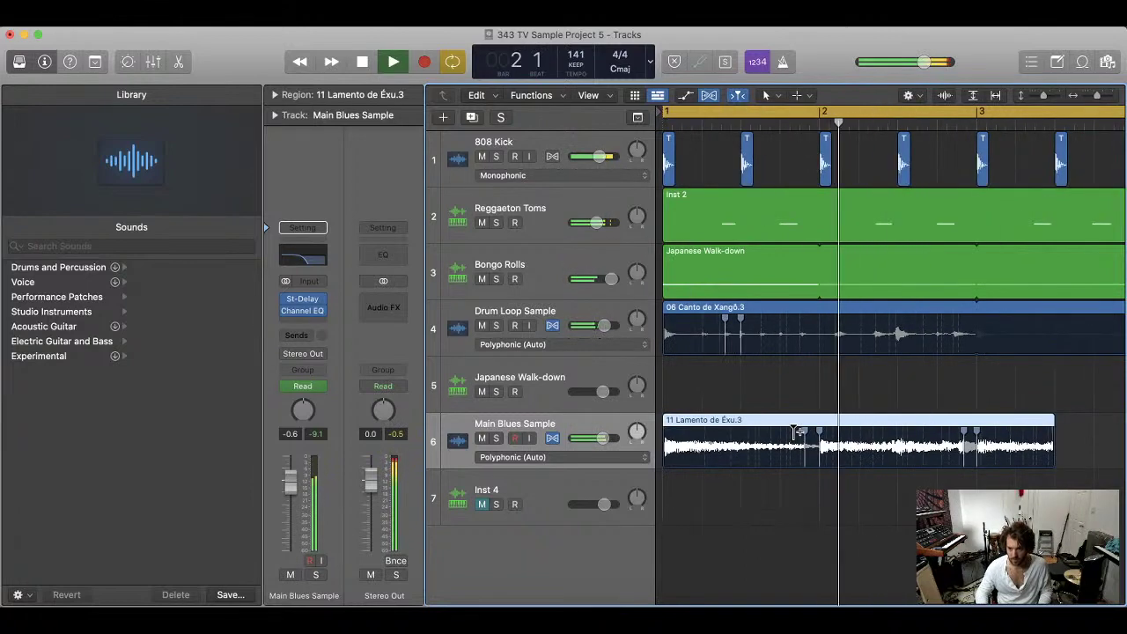
pyautogui.scroll(-2, 797, 432)
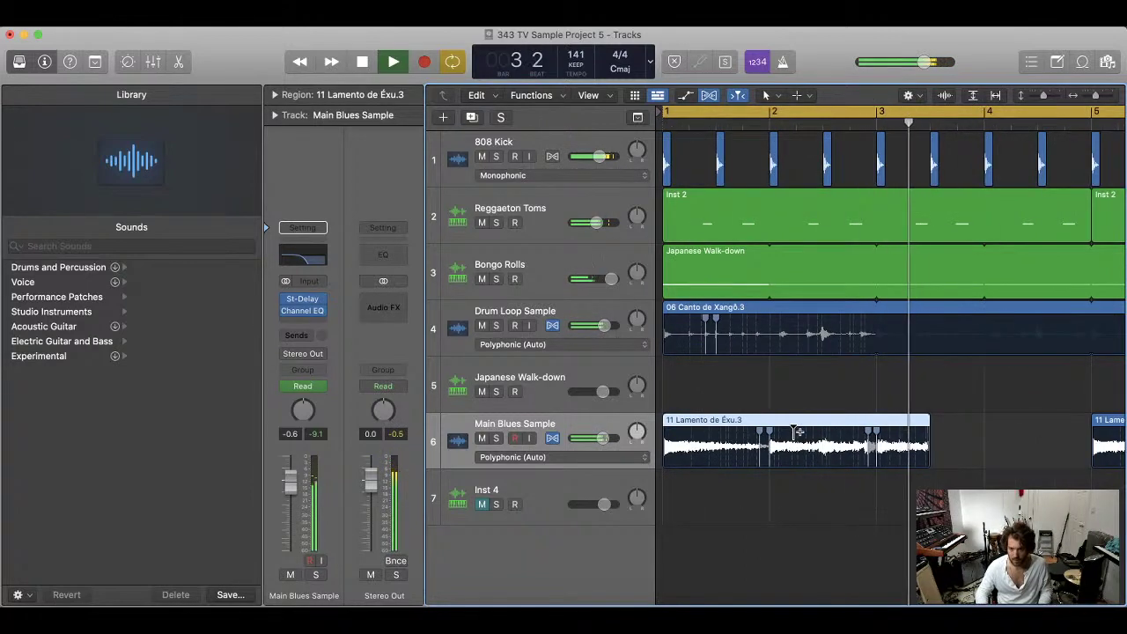
pyautogui.scroll(5, 797, 432)
pyautogui.press('space')
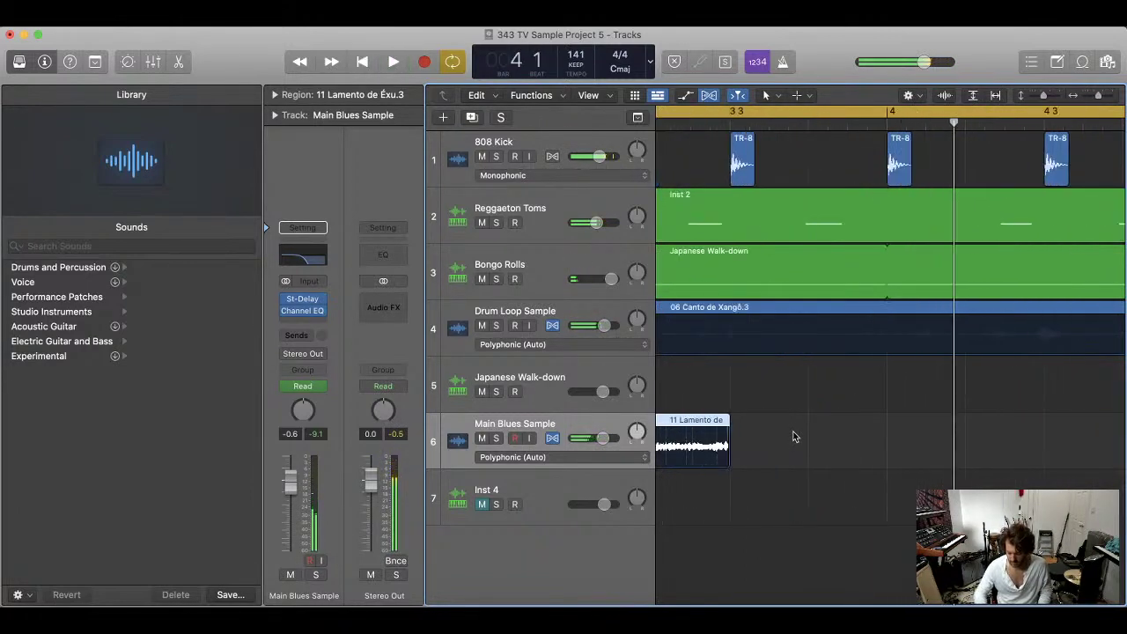
pyautogui.press('Return')
pyautogui.hscroll(-5, 793, 436)
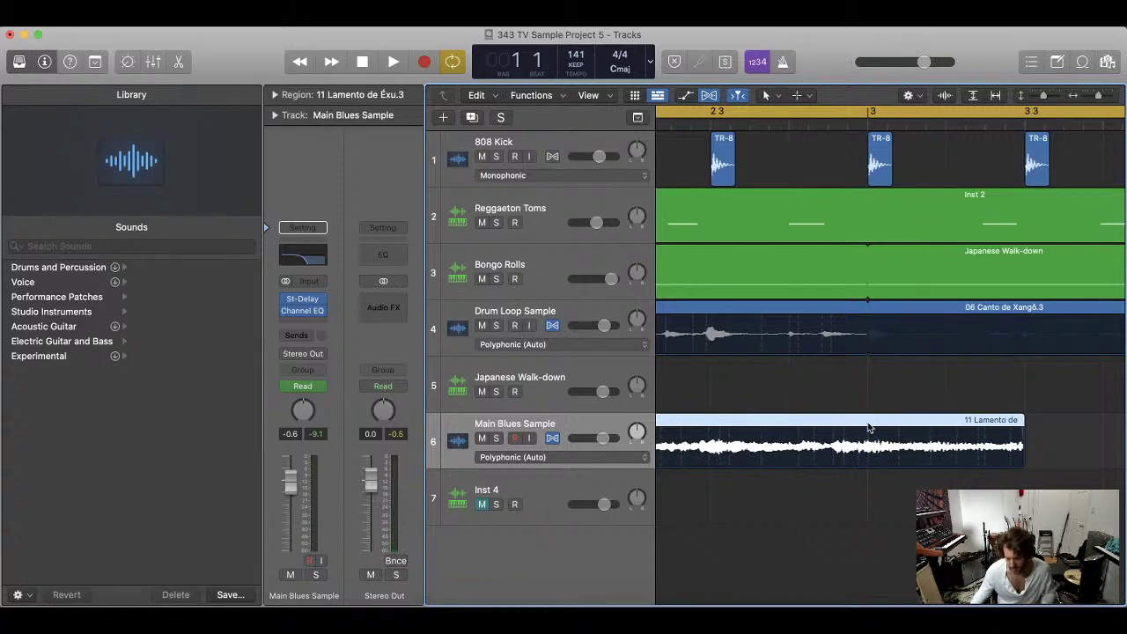
# - Turn off cycle mode and listen to the blues sample from bar 2 into bar 3
pyautogui.scroll(-3, 870, 425)
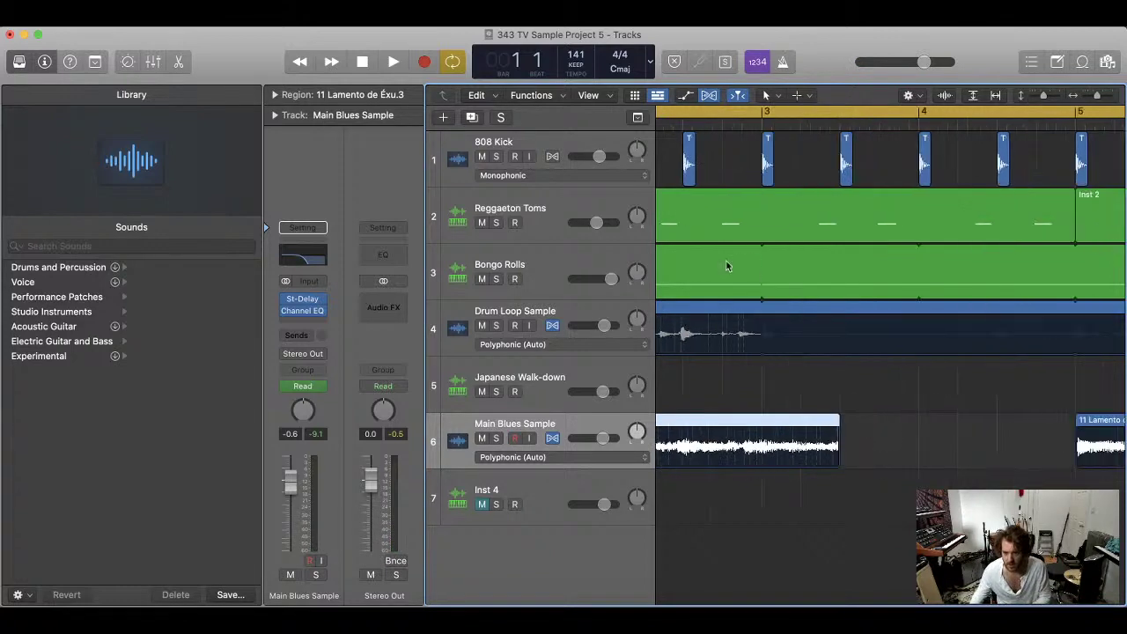
pyautogui.click(740, 112)
pyautogui.press('space')
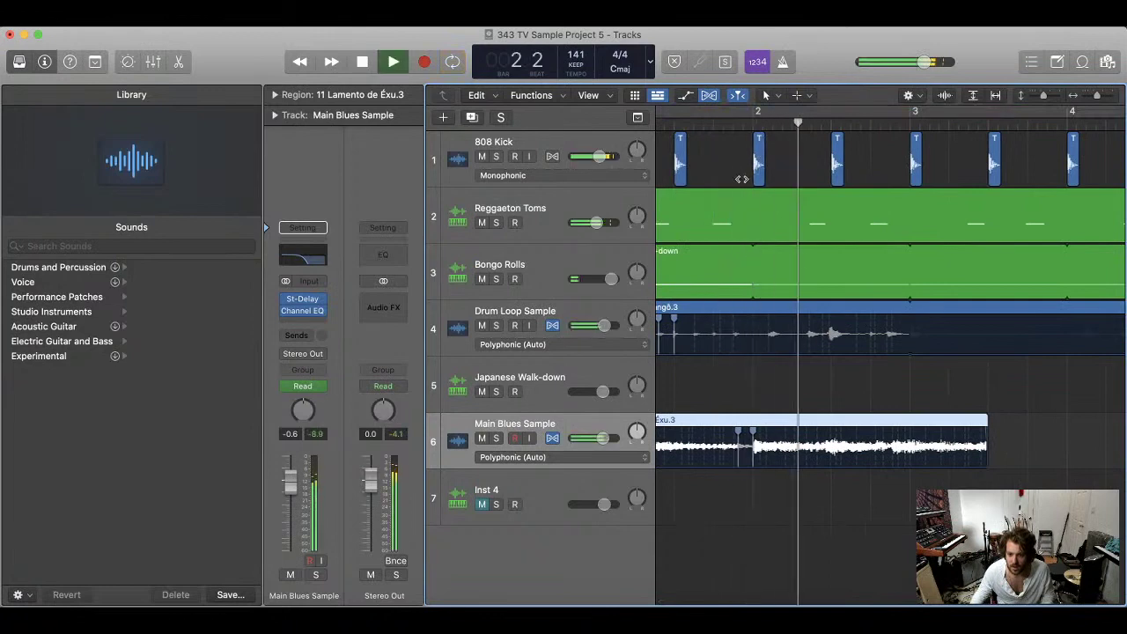
pyautogui.press('space')
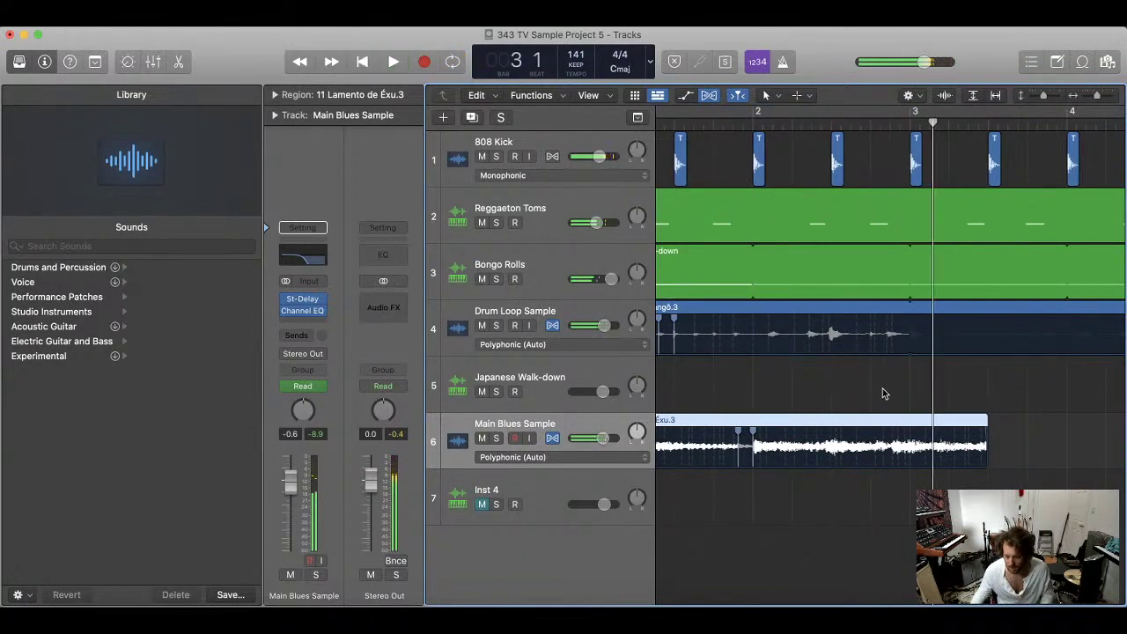
# - Flex the hit just before bar 3 in the first Main Blues Sample region onto the bar 3 line
pyautogui.press('super+Right')
pyautogui.press('super+Right')
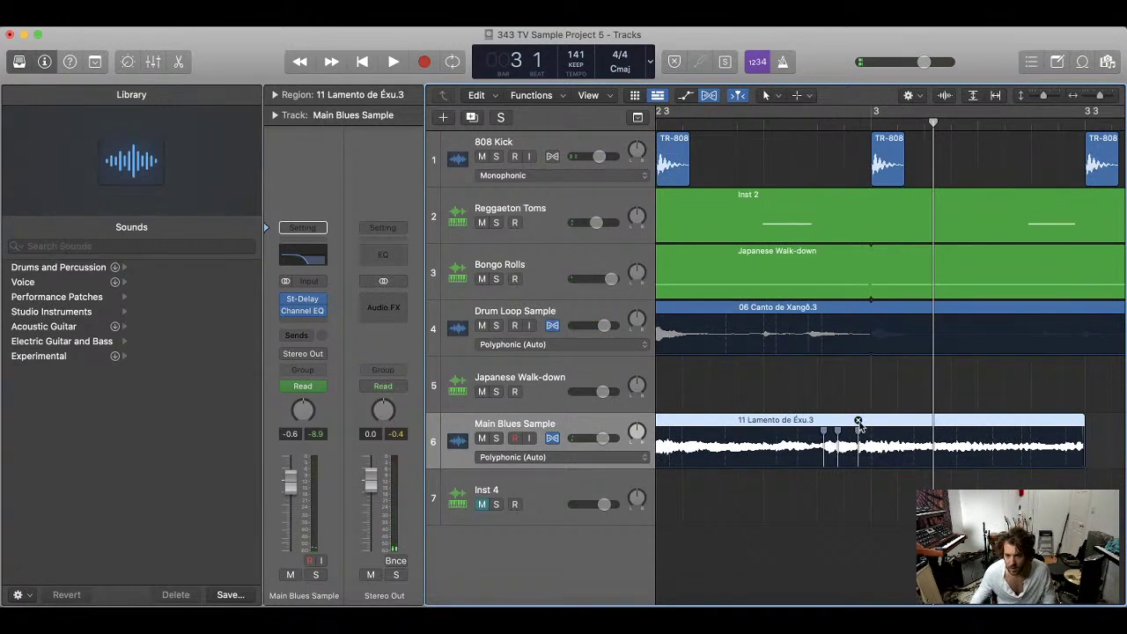
pyautogui.moveTo(837, 449); pyautogui.dragTo(871, 452)
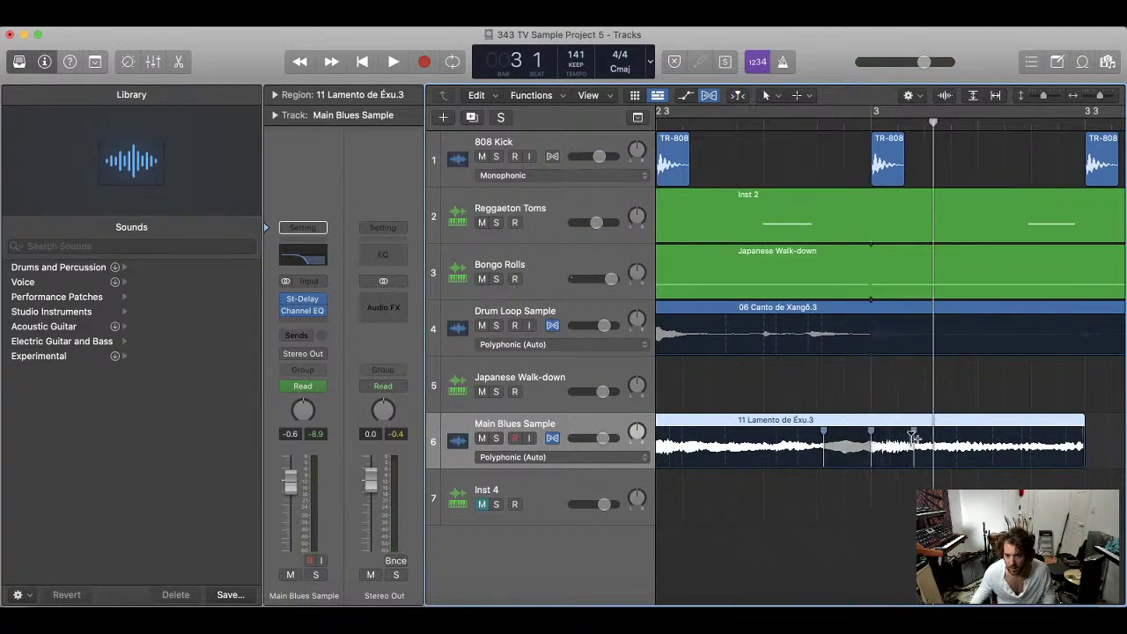
# - Play around bar 3 and again from the start to check the retimed blues sample against the drums
pyautogui.press('space')
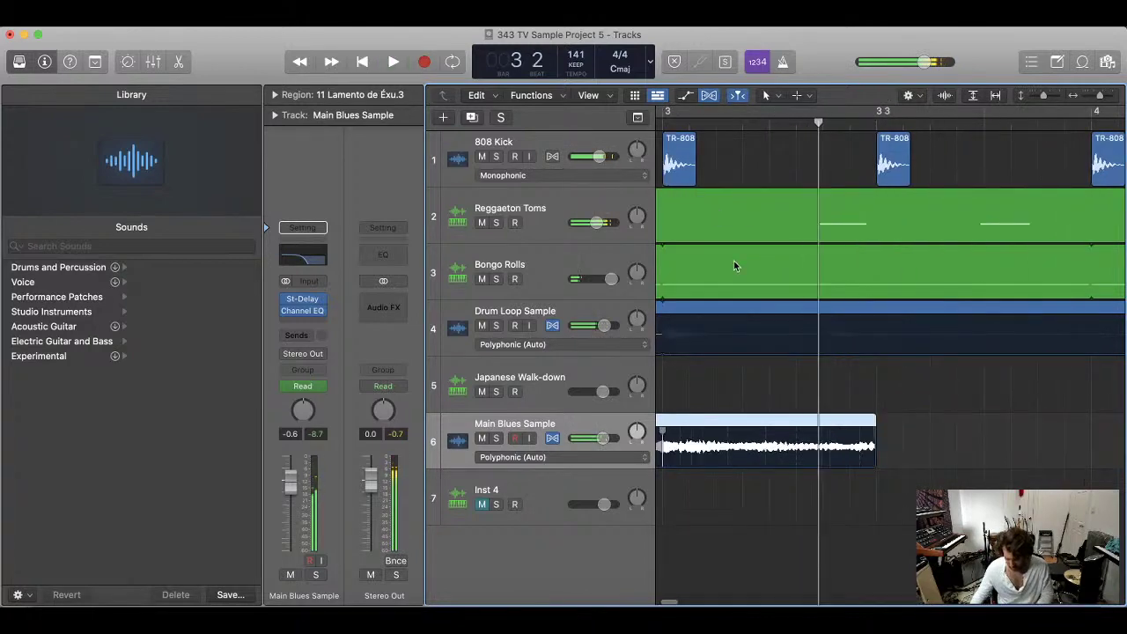
pyautogui.press('super+Left')
pyautogui.press('Return')
pyautogui.press('super+Left')
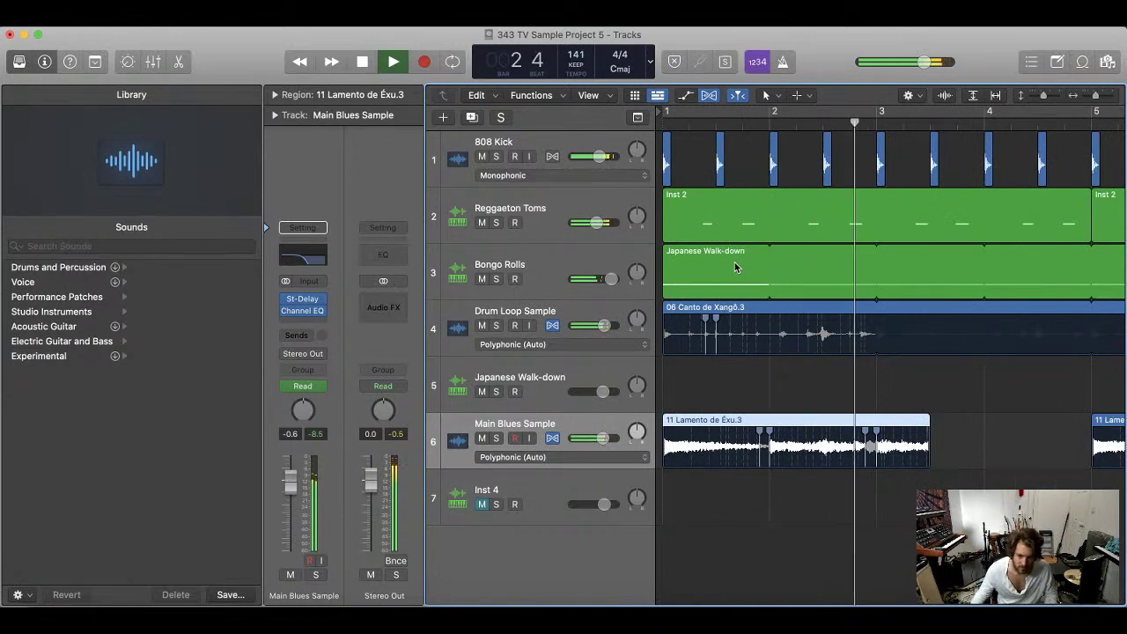
pyautogui.press('super+Left')
pyautogui.press('super+Left')
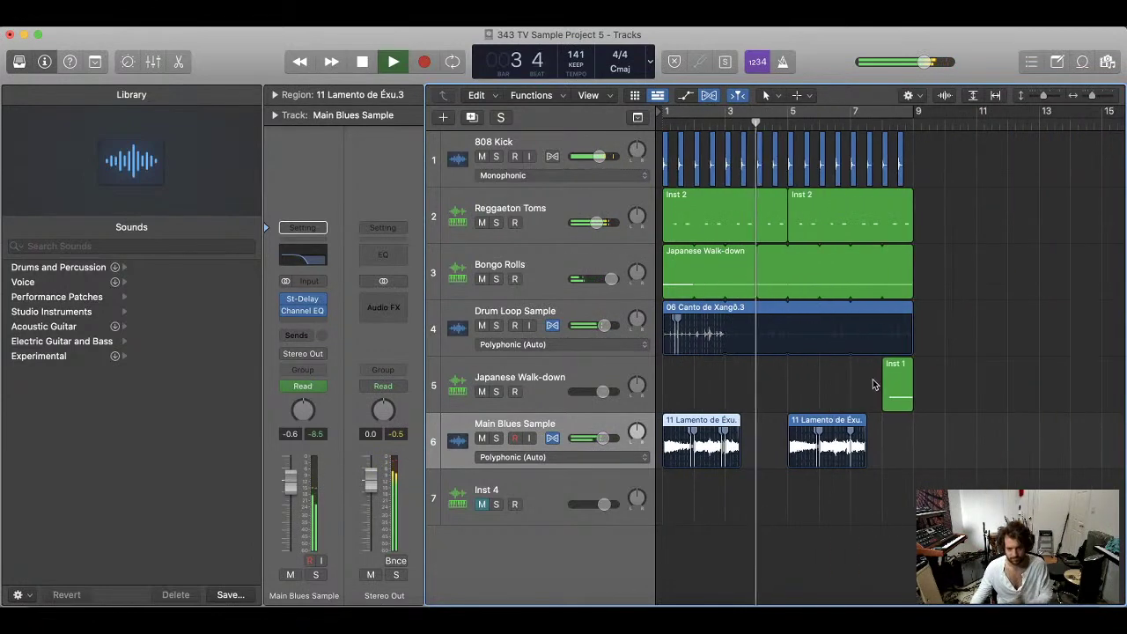
pyautogui.press('space')
# - Replace the second Main Blues Sample region with a copy of the first at bar 5, neither erasing nor copying automation data
pyautogui.click(822, 421)
pyautogui.press('Delete')
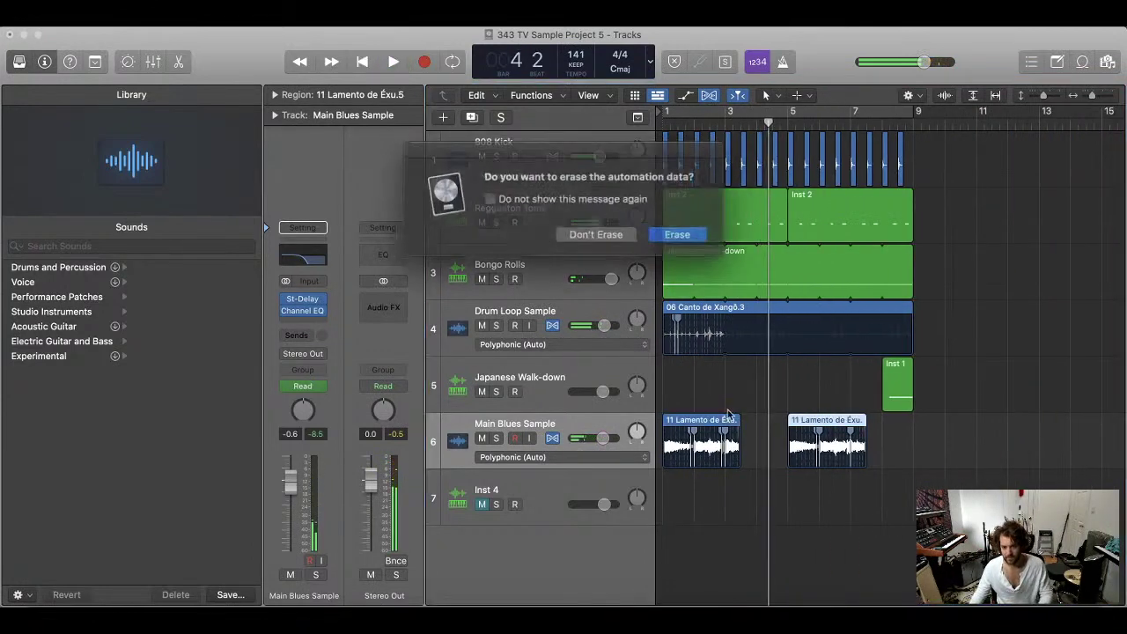
pyautogui.click(612, 232)
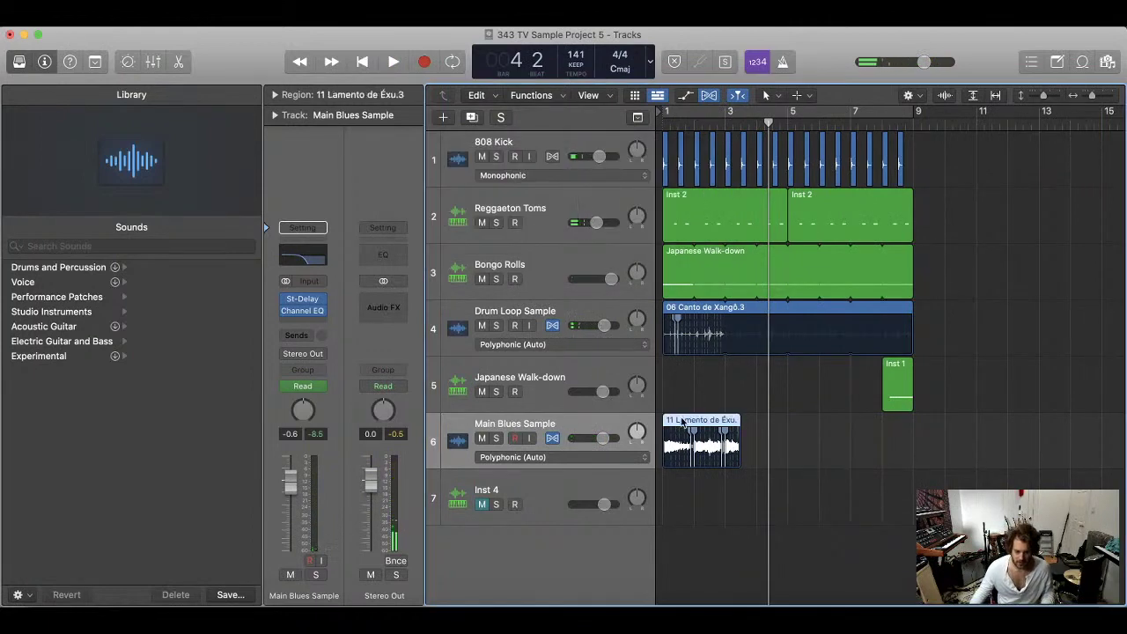
pyautogui.moveTo(681, 422); pyautogui.dragTo(806, 424)
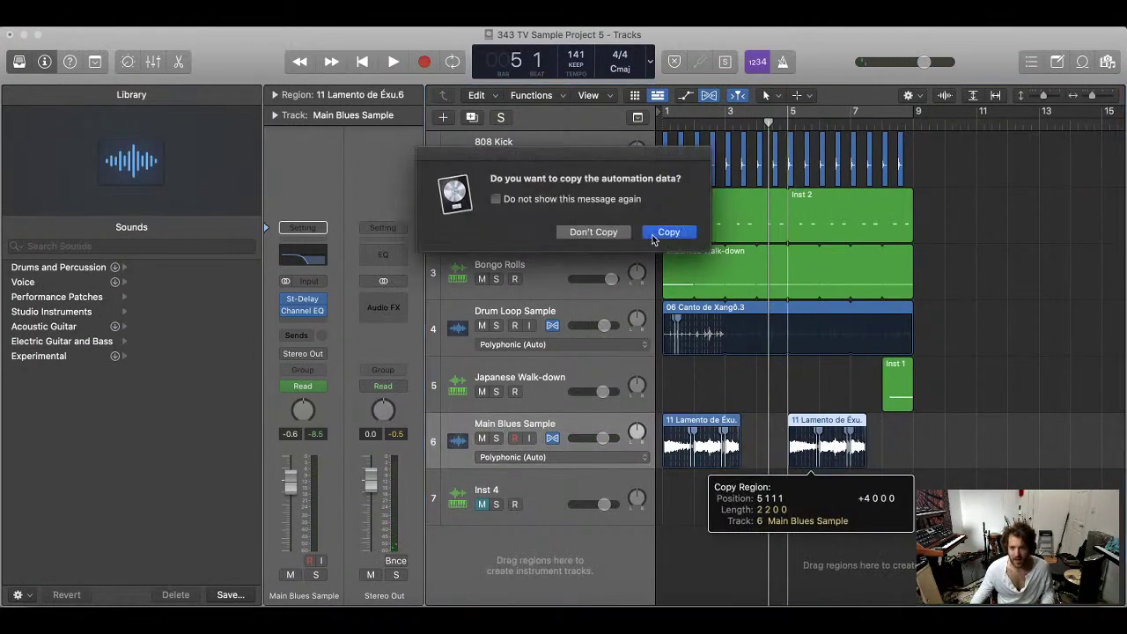
pyautogui.click(609, 234)
# - Listen to the Main Blues Sample track in solo from the start through bar 5, and turn its solo off
pyautogui.click(498, 439)
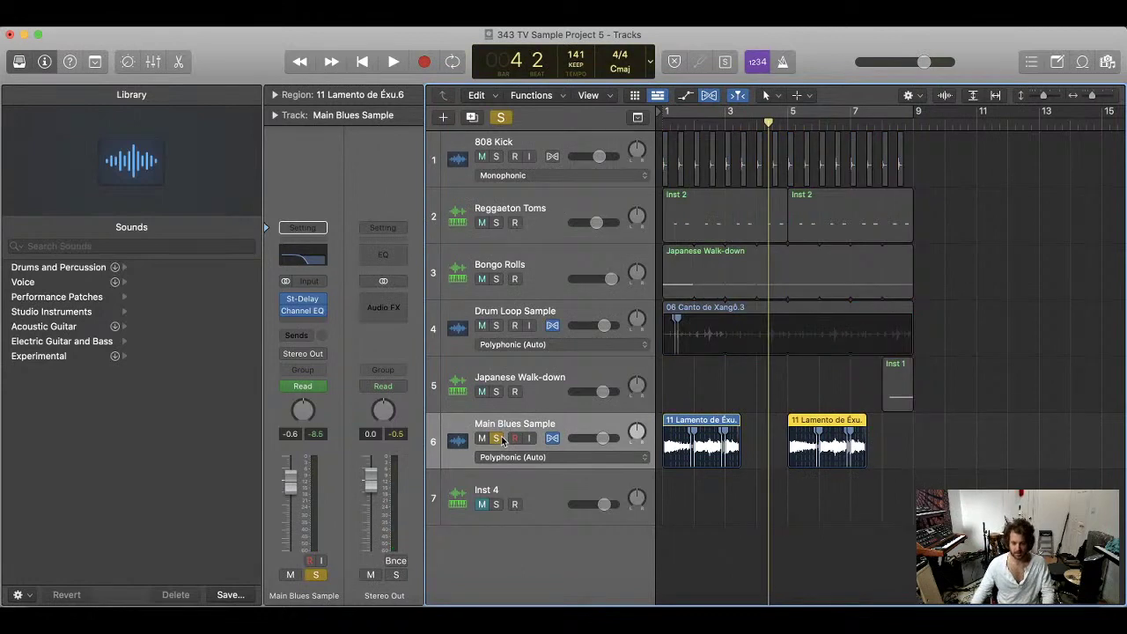
pyautogui.press('Return')
pyautogui.press('space')
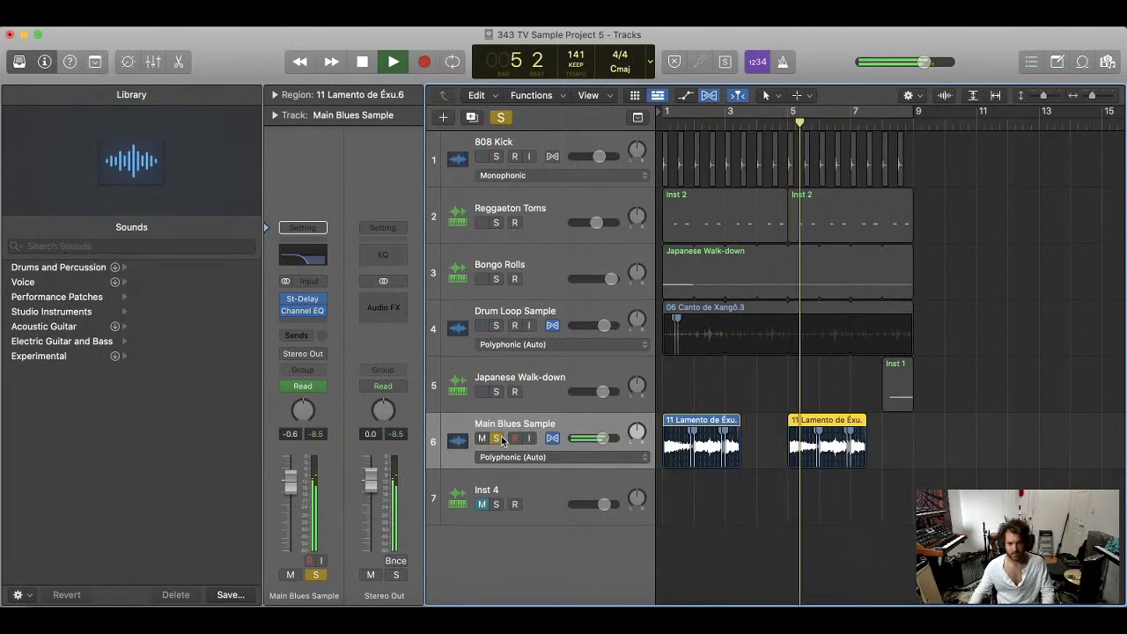
pyautogui.click(496, 437)
# - Deselect the blues sample region and listen to the full mix through bar 8
pyautogui.click(726, 397)
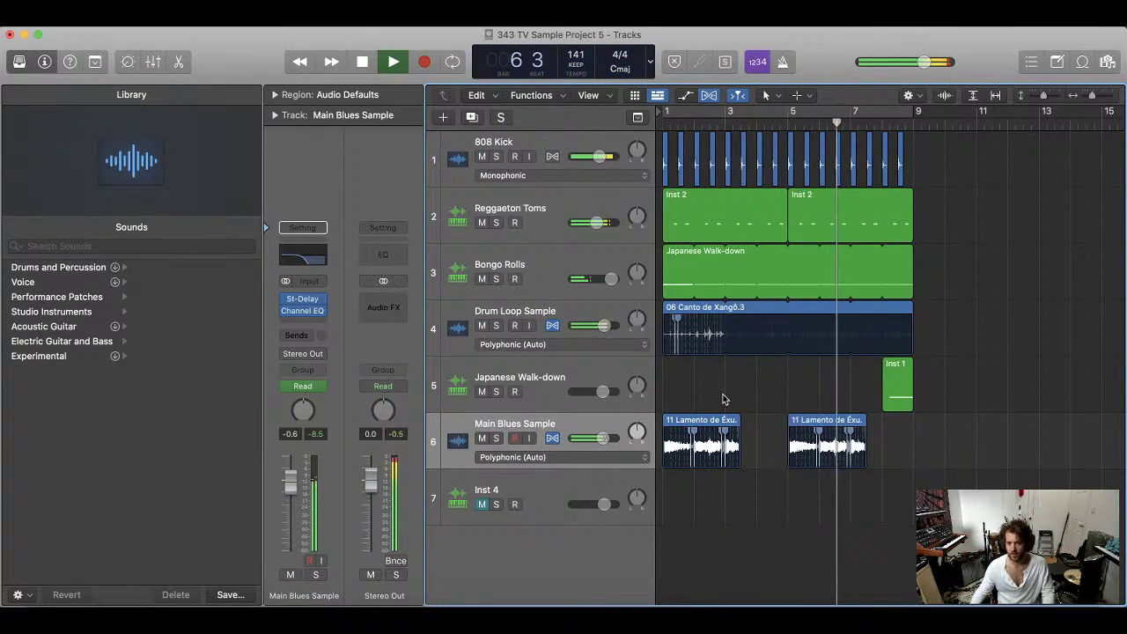
pyautogui.press('super+f')
pyautogui.press('super+Up')
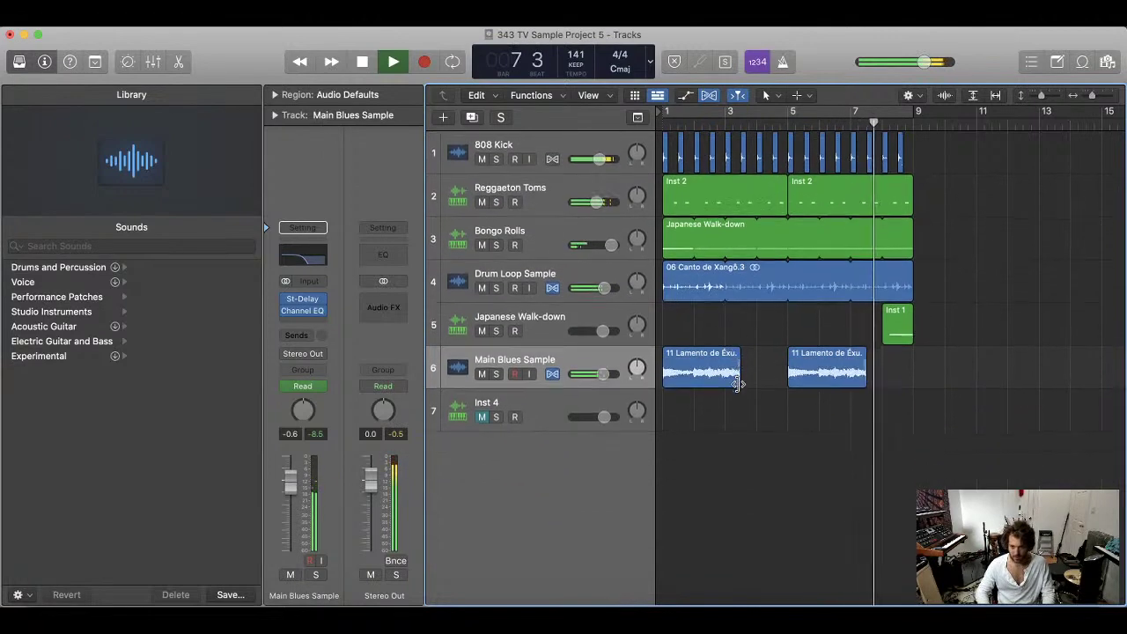
pyautogui.press('super+Left')
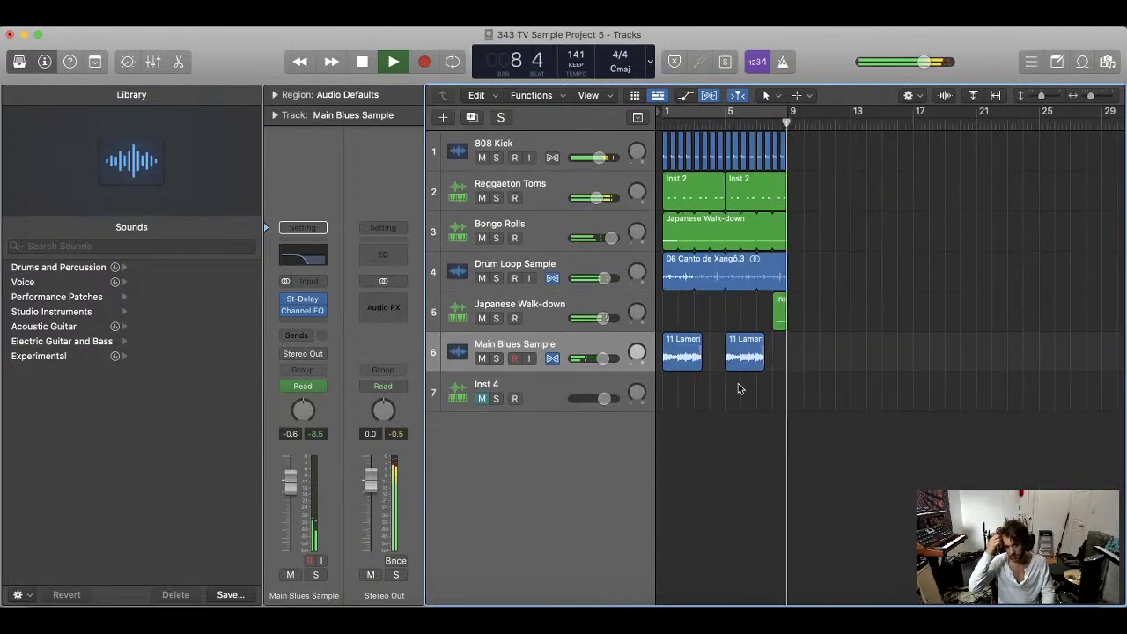
# - Turn cycle mode back on for bars 1 to 9 and play the looped beat
pyautogui.press('space')
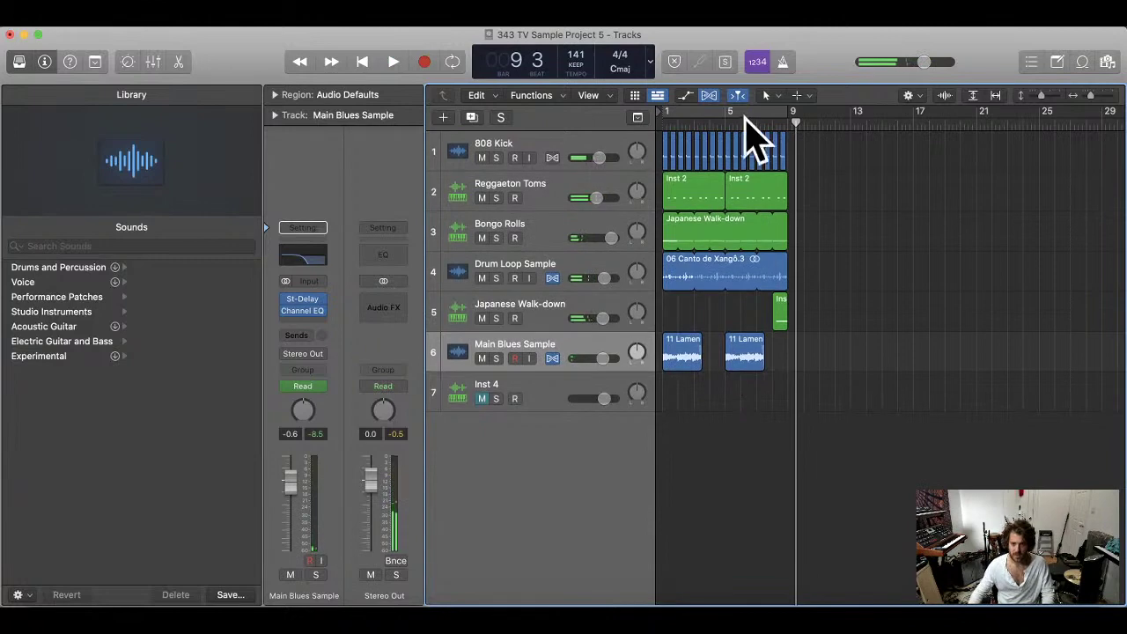
pyautogui.press('space')
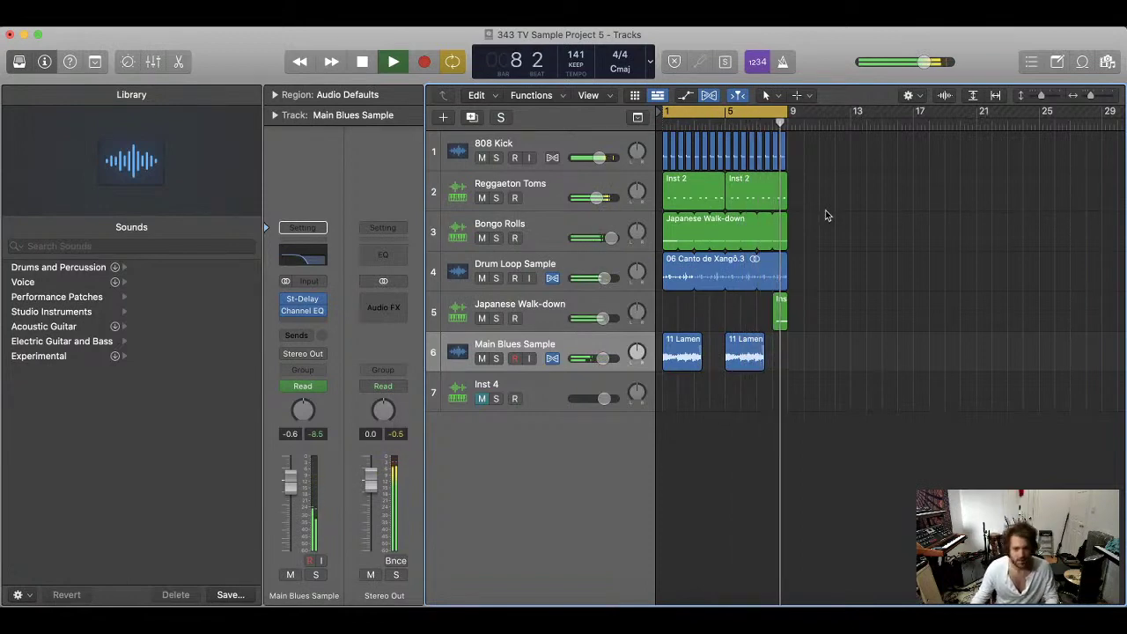
pyautogui.press('space')
# - Inspect the Sampler zone and playback settings of the Bongo Rolls track
pyautogui.click(539, 187)
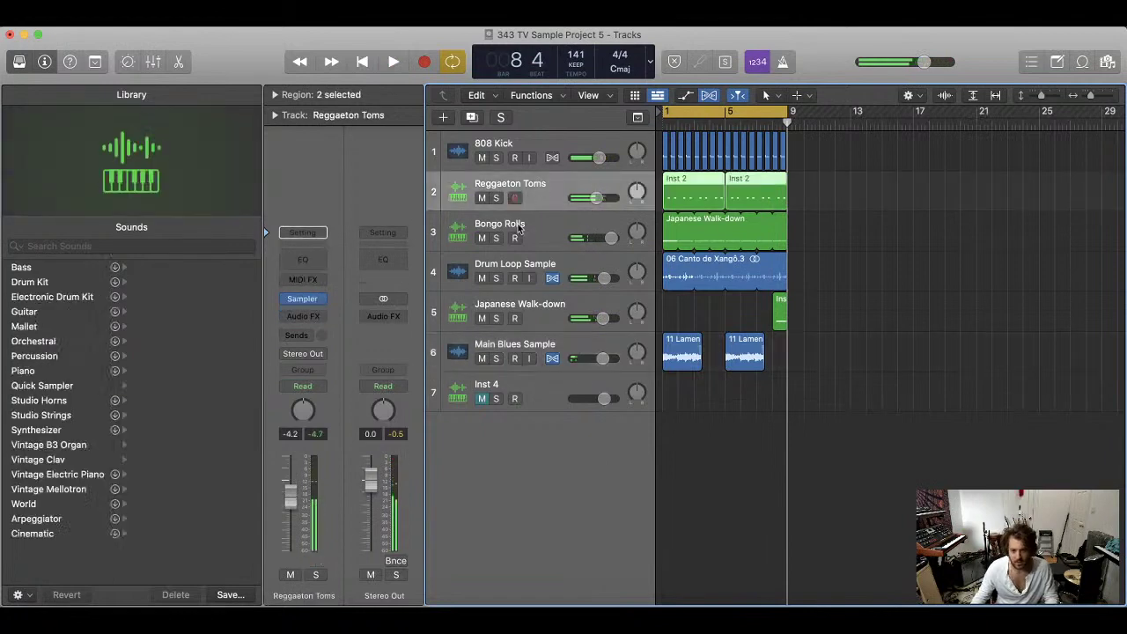
pyautogui.click(520, 227)
pyautogui.press('v')
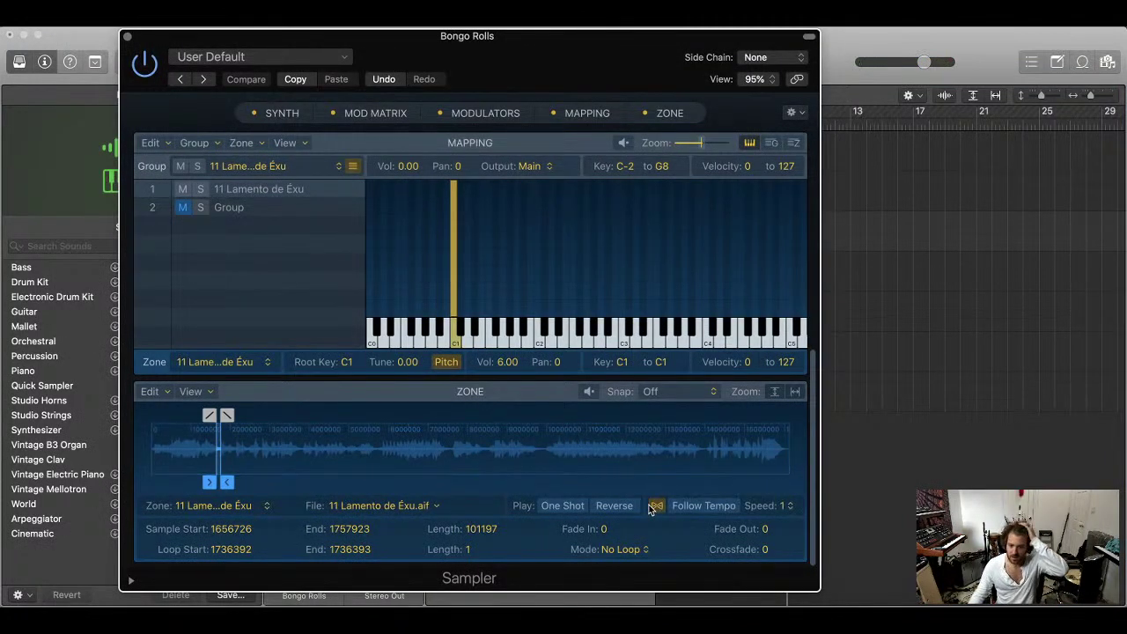
pyautogui.click(127, 38)
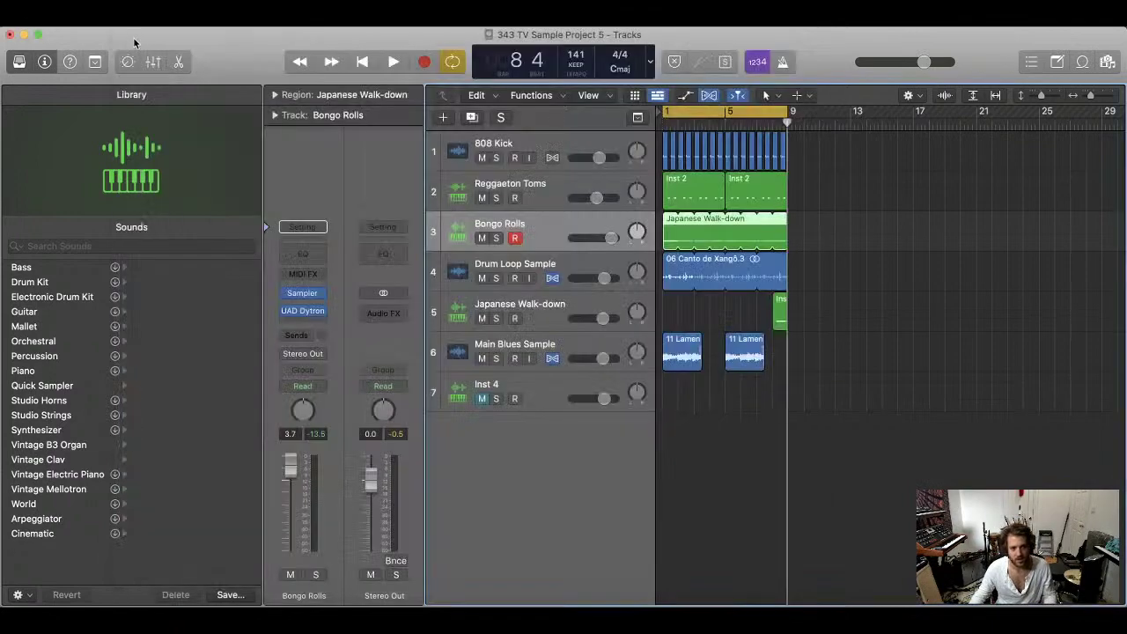
# - Inspect the Sampler mapping and zone settings of the Japanese Walk-down track
pyautogui.click(551, 310)
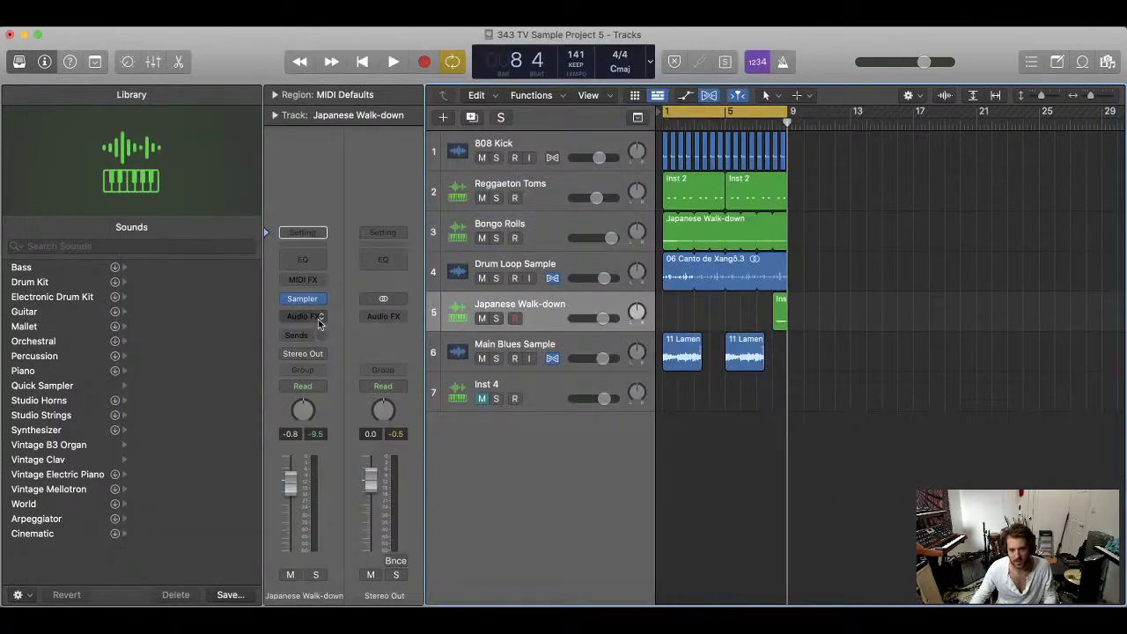
pyautogui.press('v')
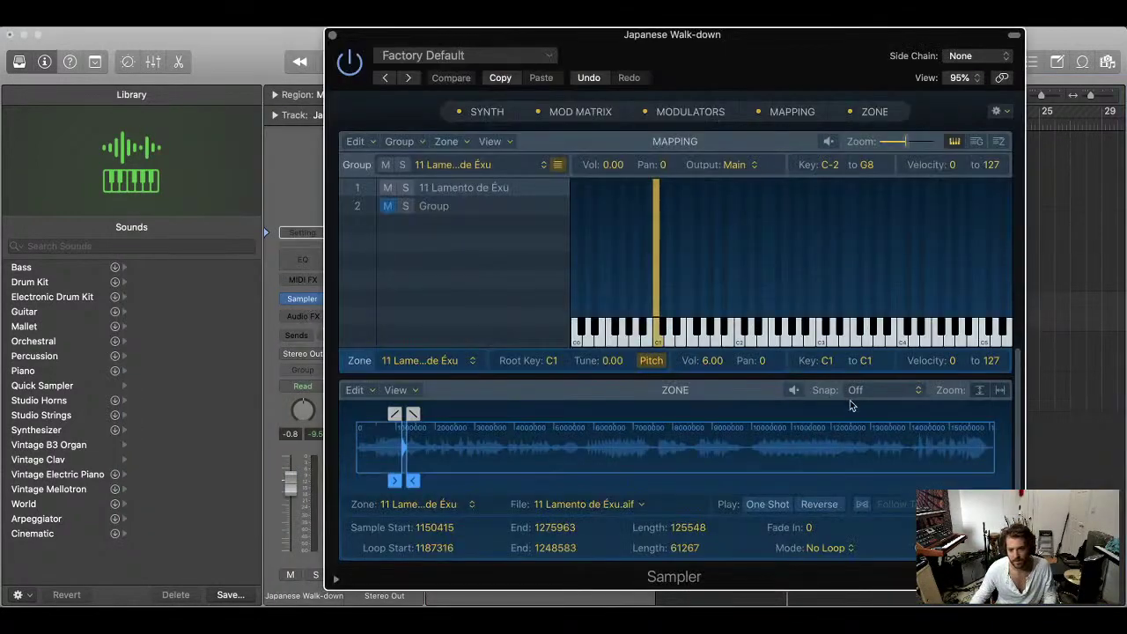
pyautogui.click(334, 37)
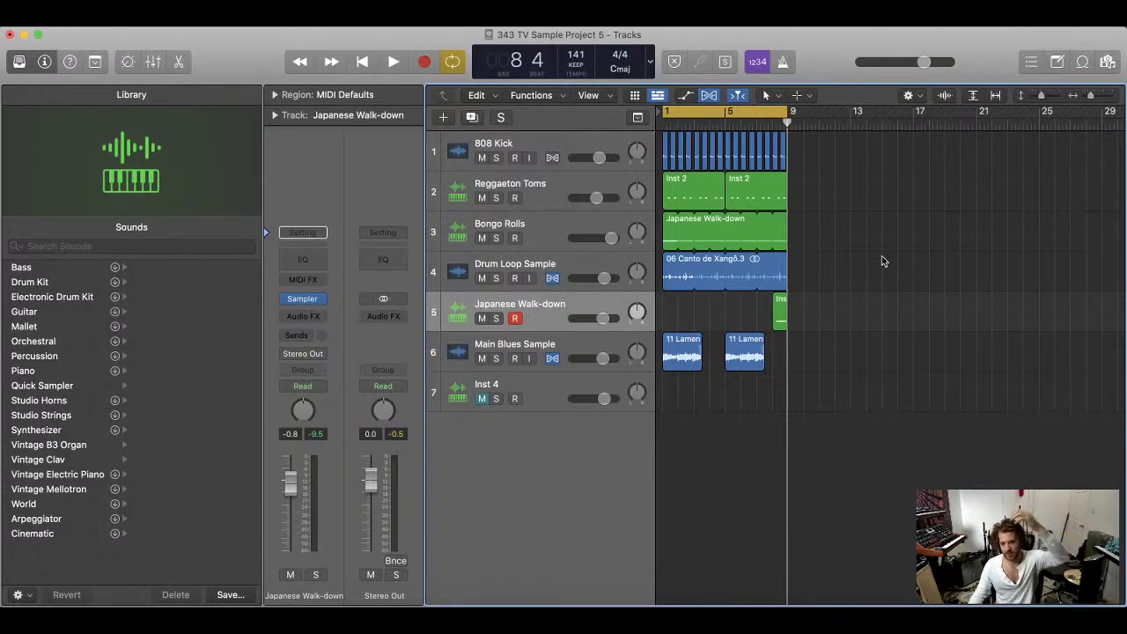
# - Enable Flex on the 808 Kick track and leave the blues sample regions deselected
pyautogui.click(558, 345)
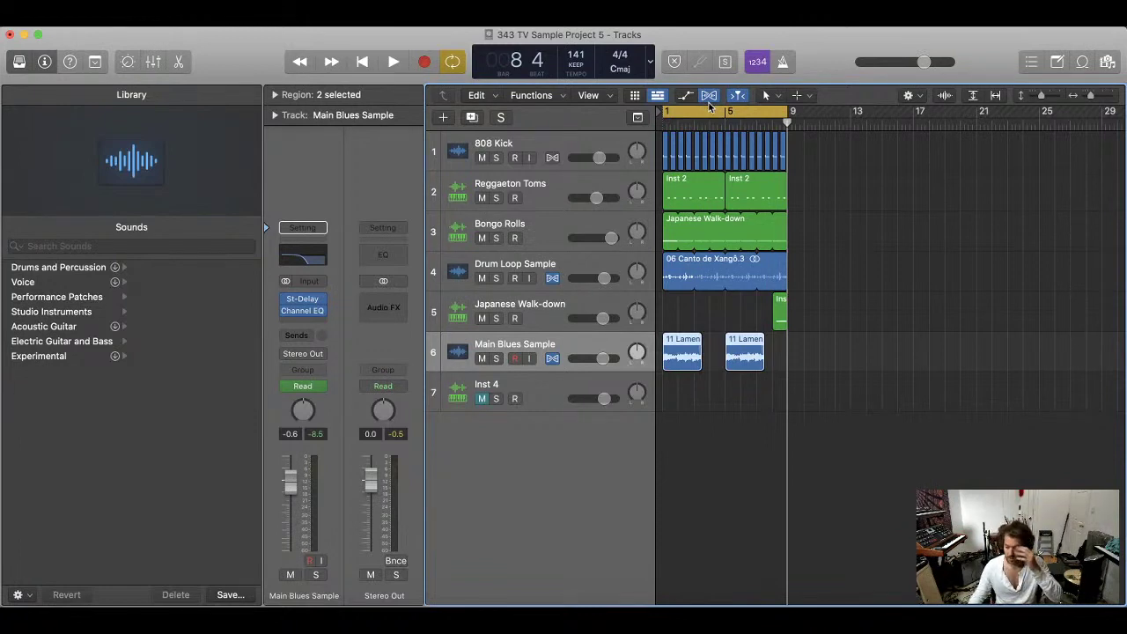
pyautogui.click(894, 218)
pyautogui.scroll(5, 863, 220)
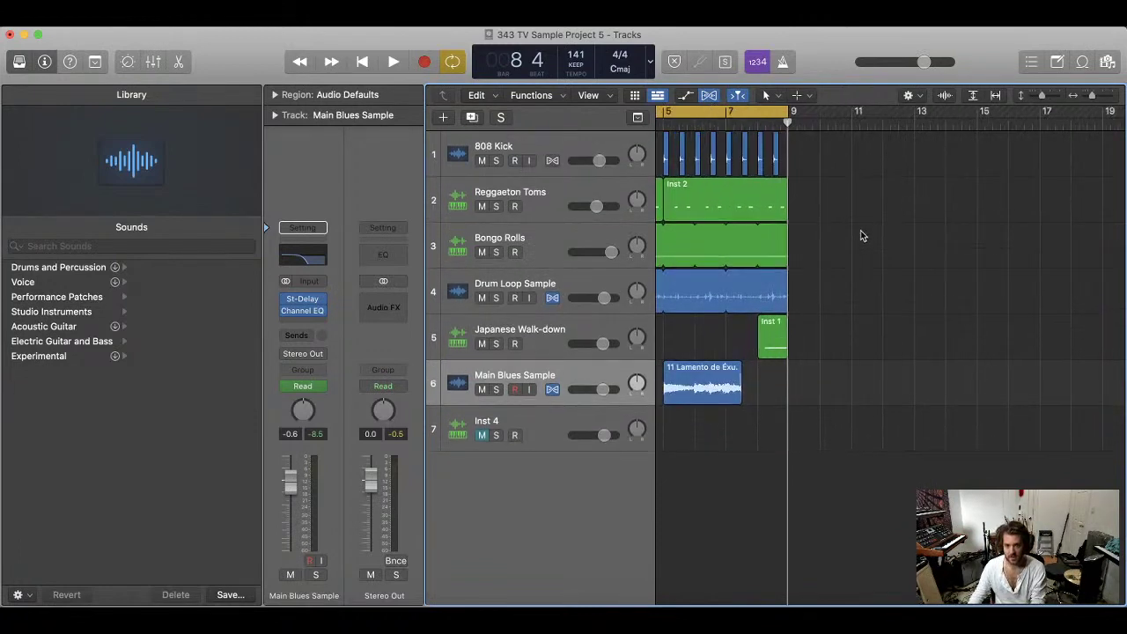
pyautogui.hscroll(-10, 820, 212)
pyautogui.scroll(3, 820, 213)
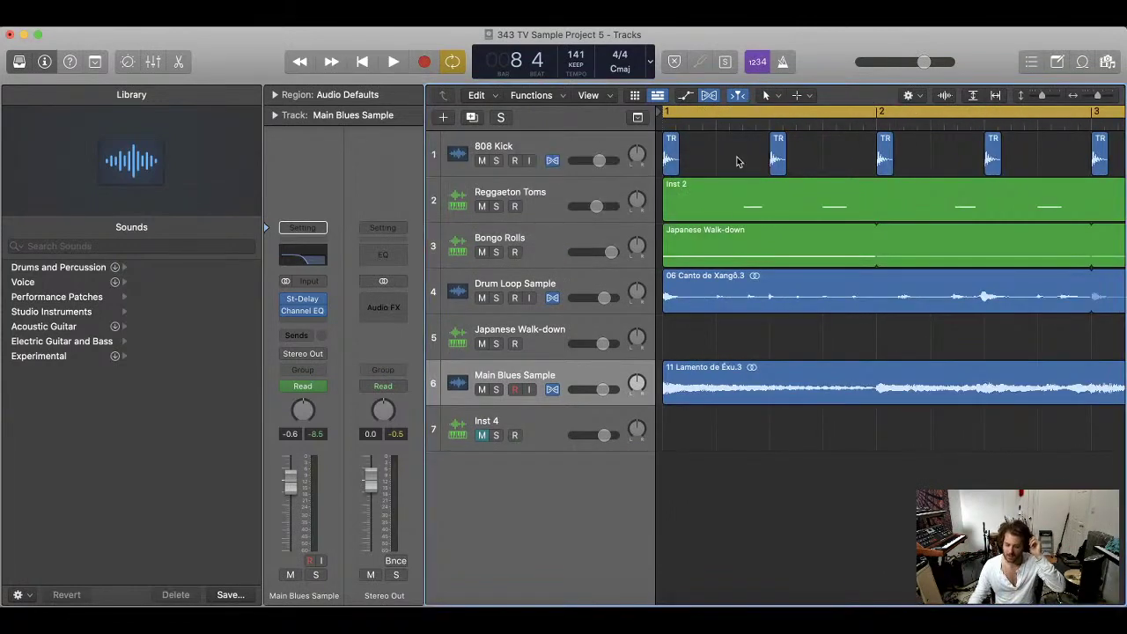
pyautogui.scroll(-8, 738, 161)
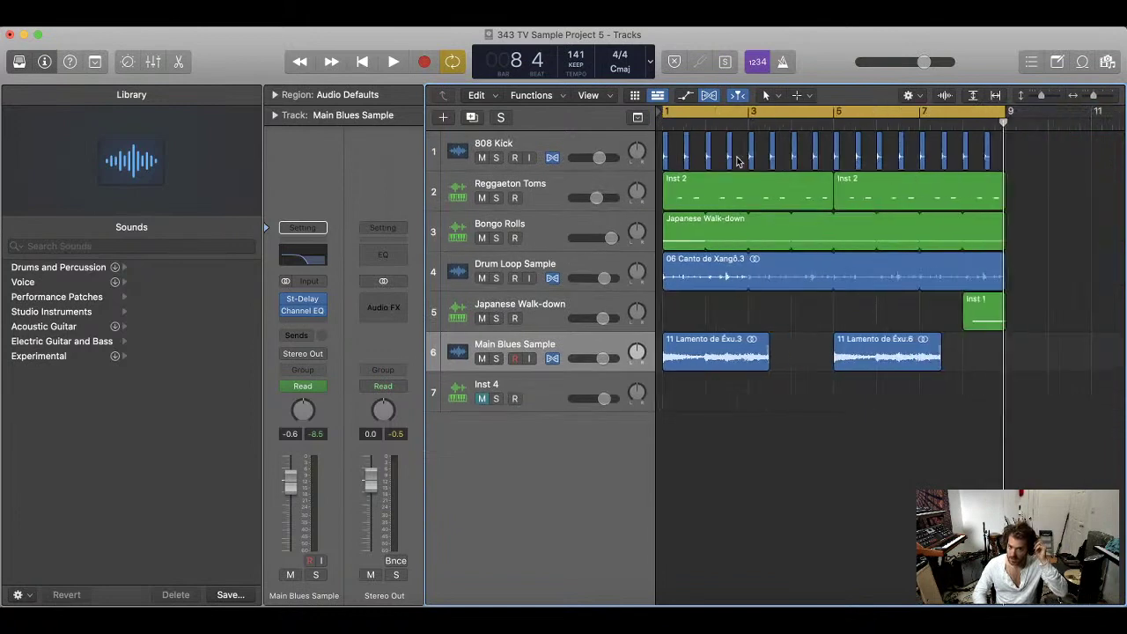
# - Raise the project tempo to 160 while playing the loop, and listen to the beat at that speed
pyautogui.press('space')
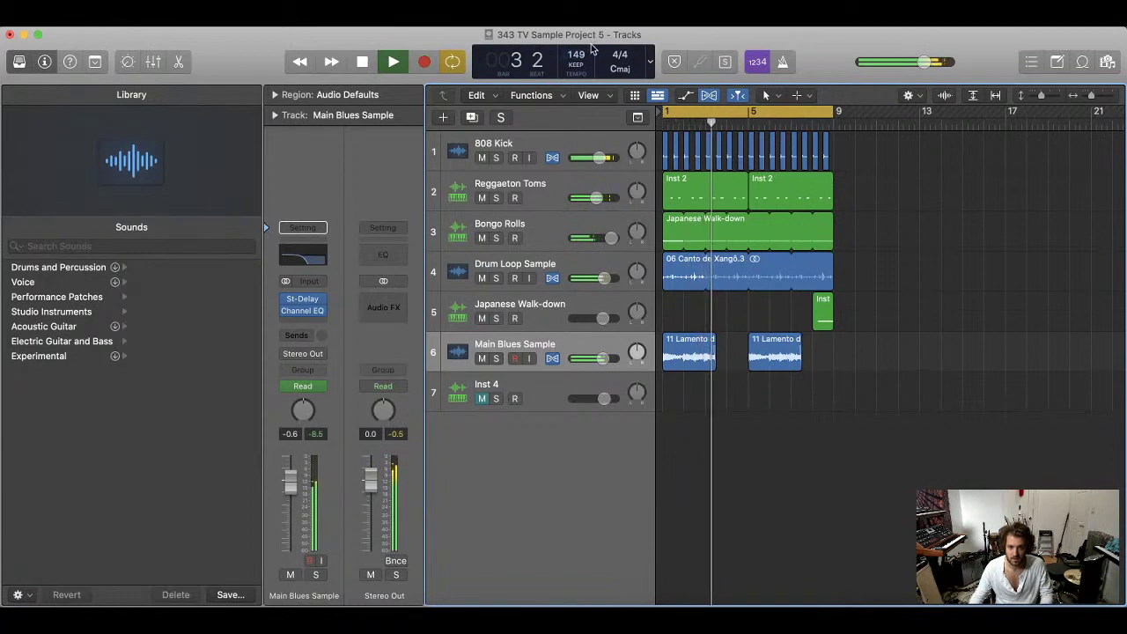
pyautogui.press('space')
pyautogui.press('space')
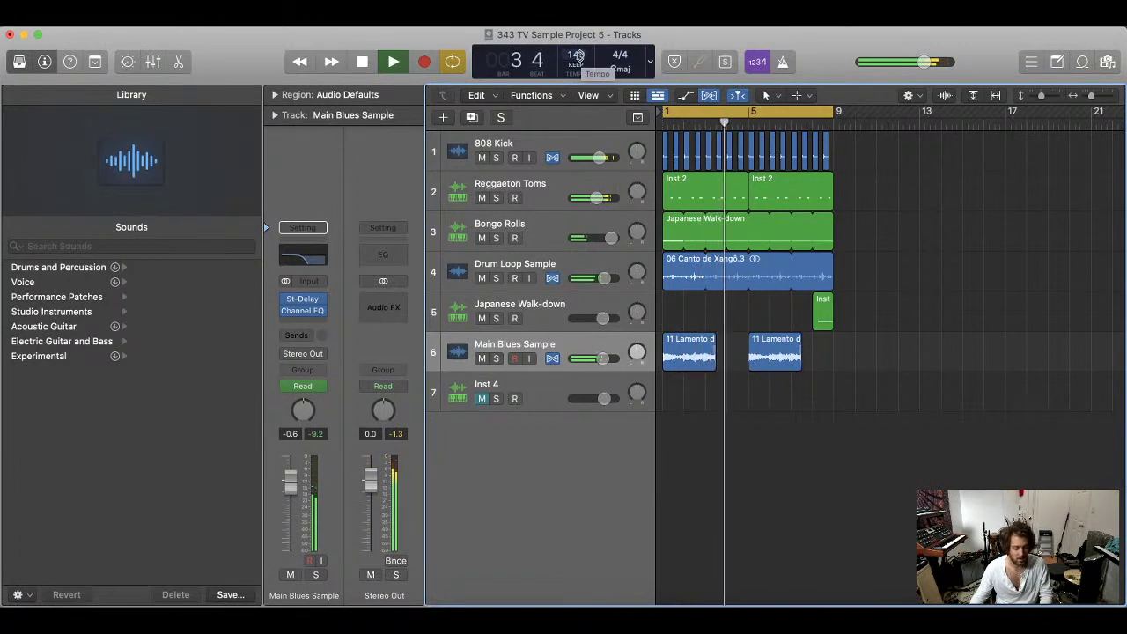
pyautogui.press('space')
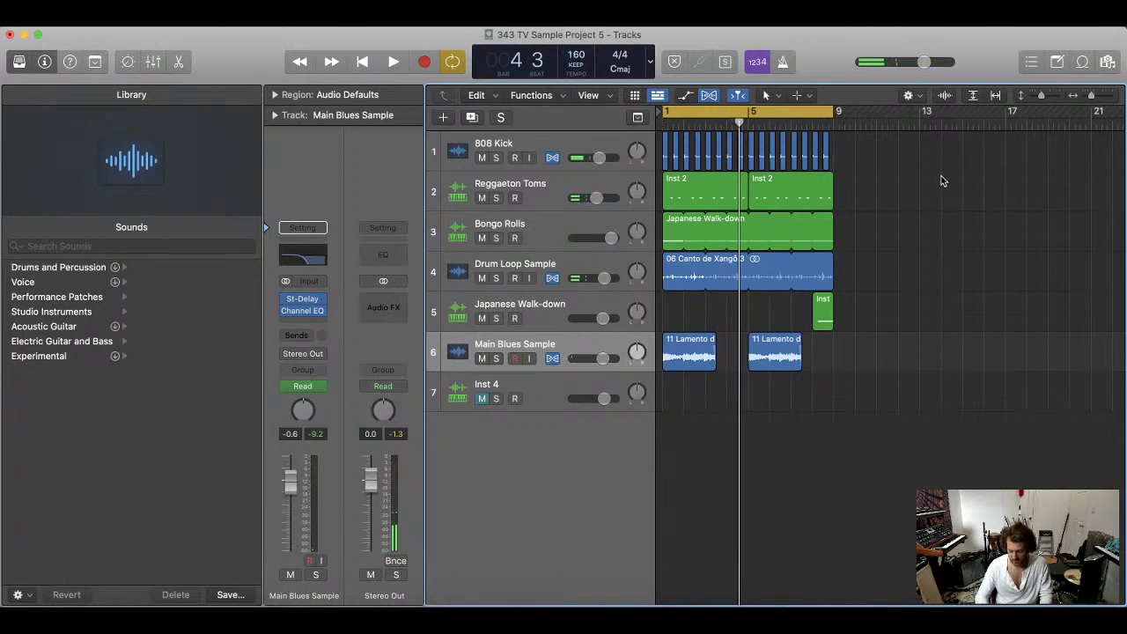
pyautogui.press('space')
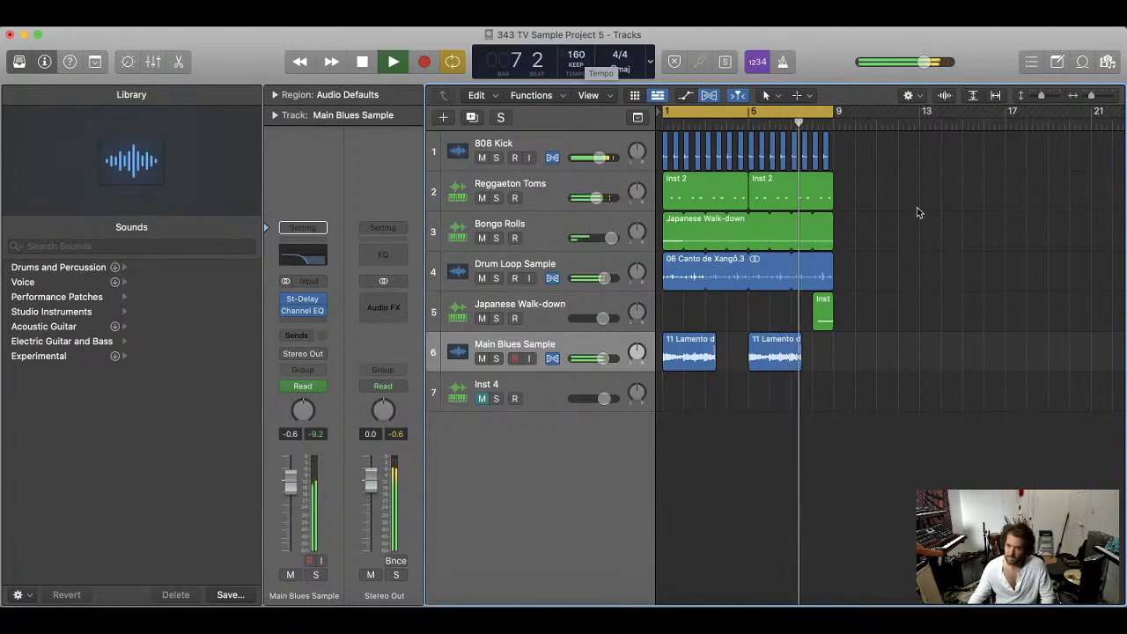
# - Unmute and select the Inst 4 track, then find the closed hi-hat samples in Finder's Roland Tr-808 folder
pyautogui.click(558, 406)
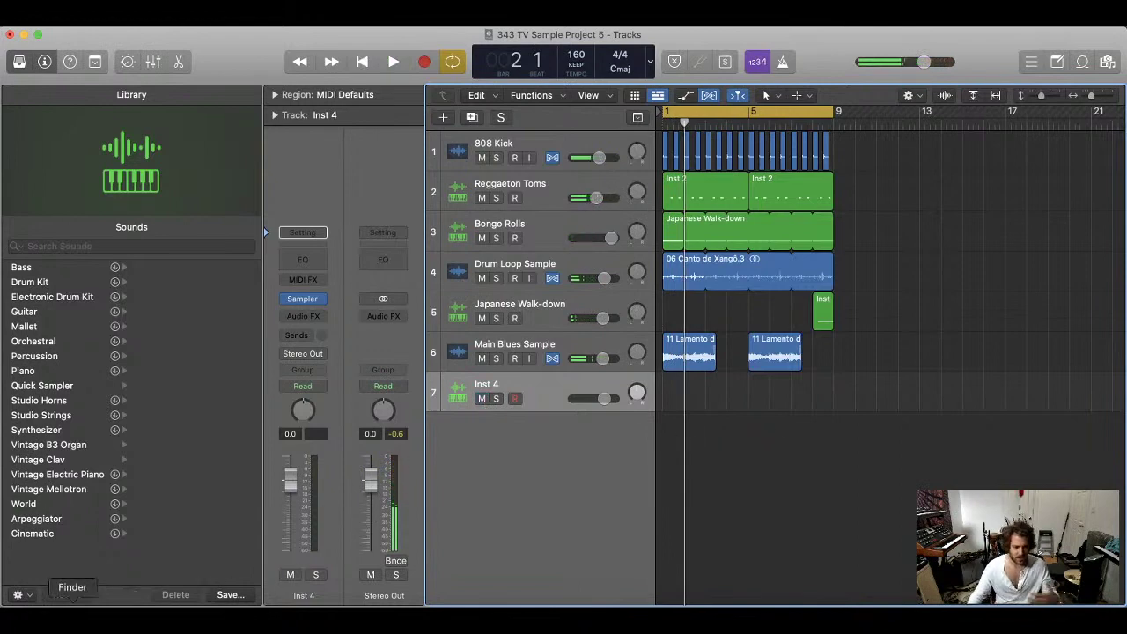
pyautogui.click(72, 602)
pyautogui.scroll(3, 860, 146)
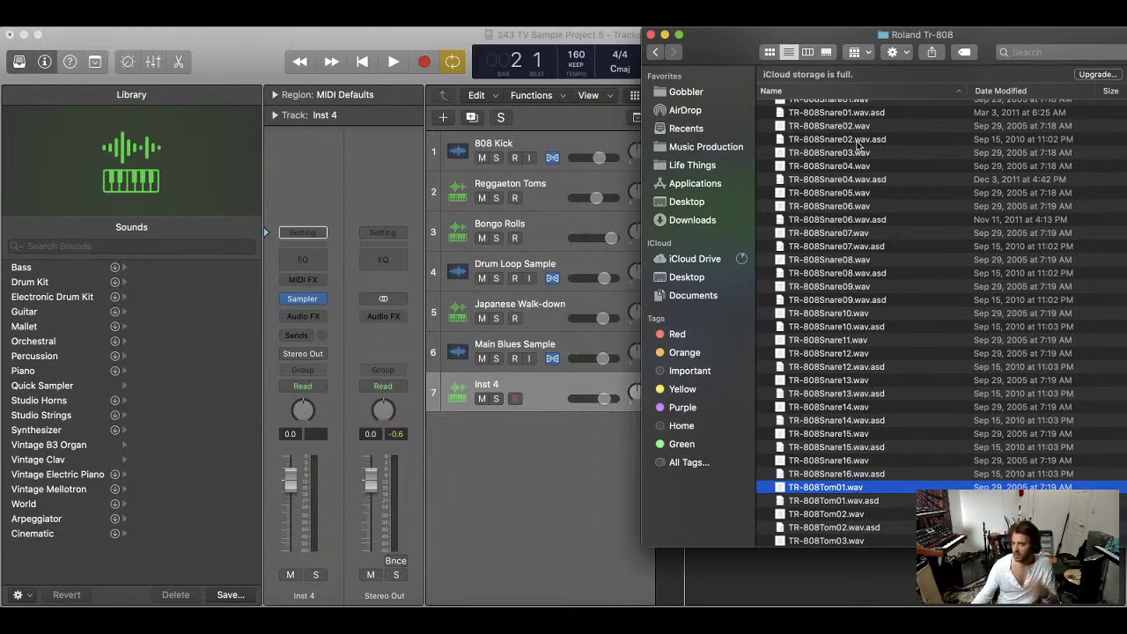
pyautogui.scroll(10, 859, 146)
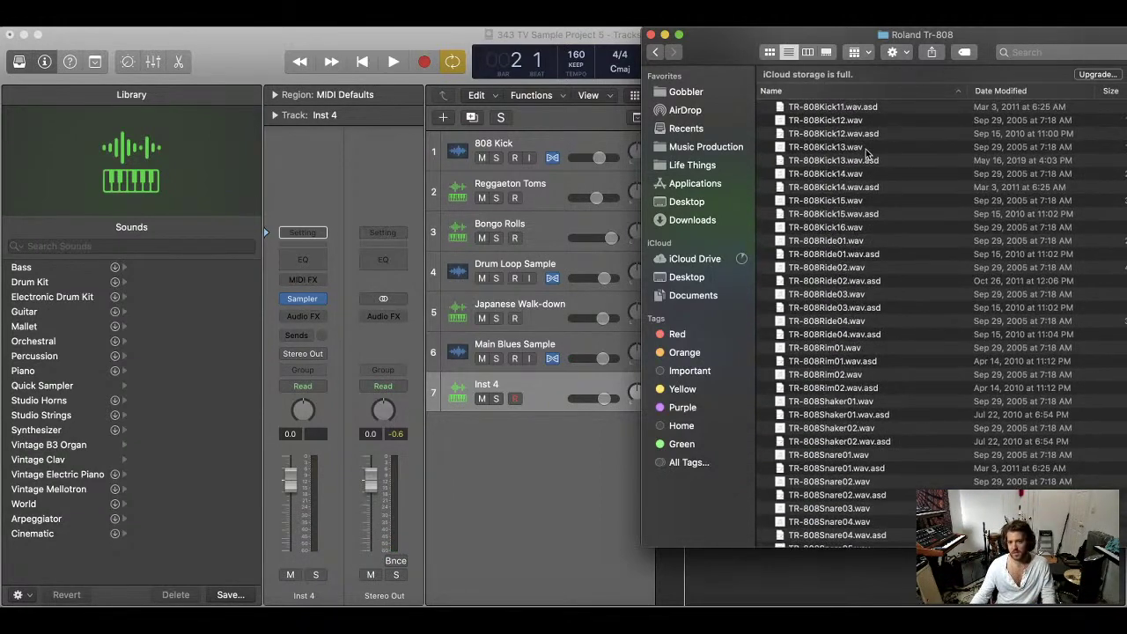
pyautogui.scroll(15, 866, 150)
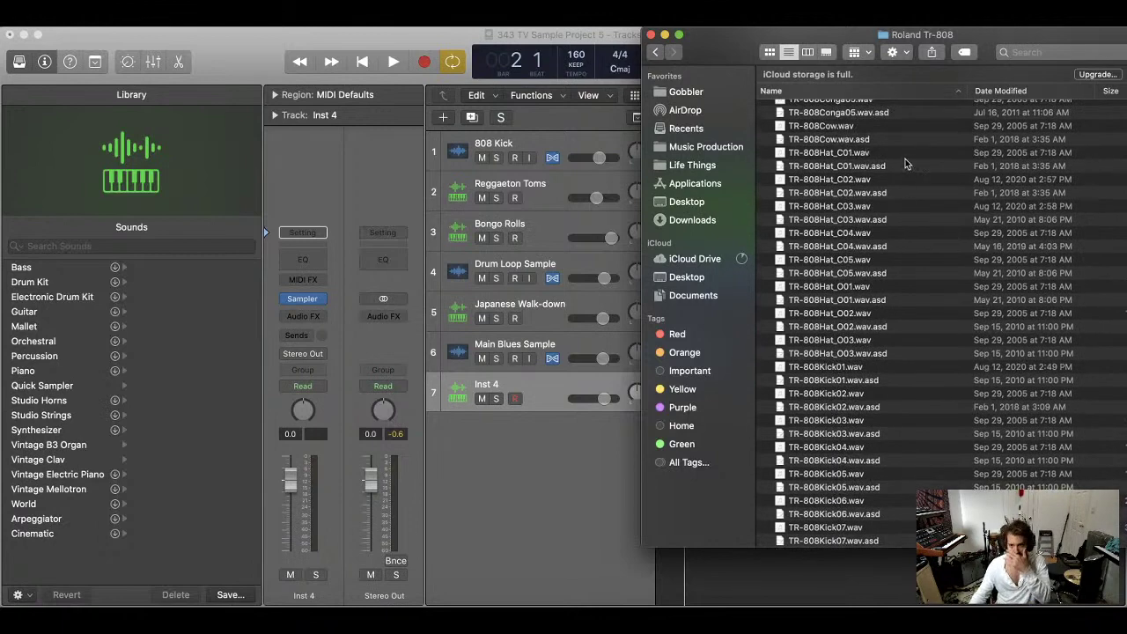
# - Audition TR-808Hat_C01.wav and TR-808Hat_C02.wav, and place TR-808Hat_C02.wav on a new audio track at bar 1
pyautogui.click(904, 155)
pyautogui.press('space')
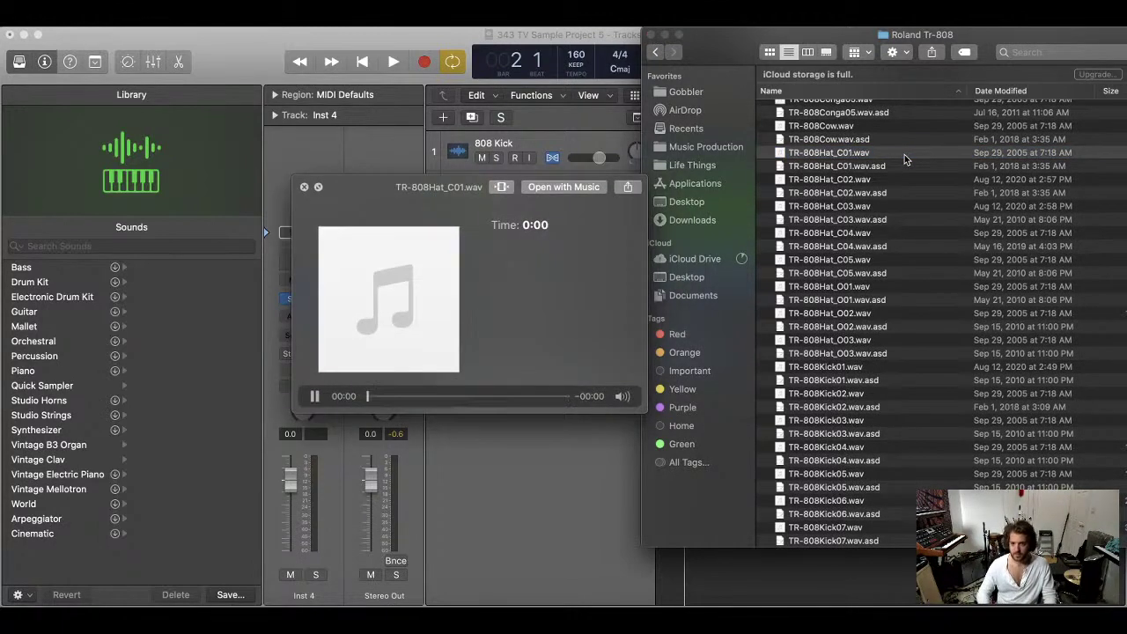
pyautogui.press('Down')
pyautogui.press('Down')
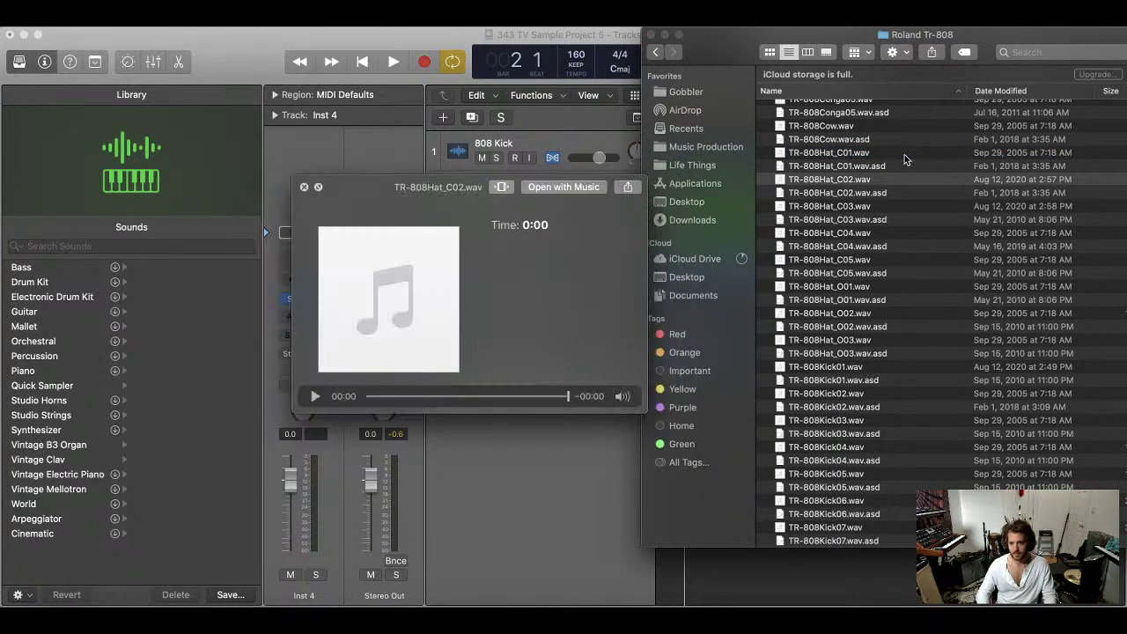
pyautogui.press('space')
pyautogui.moveTo(702, 44); pyautogui.dragTo(943, 44)
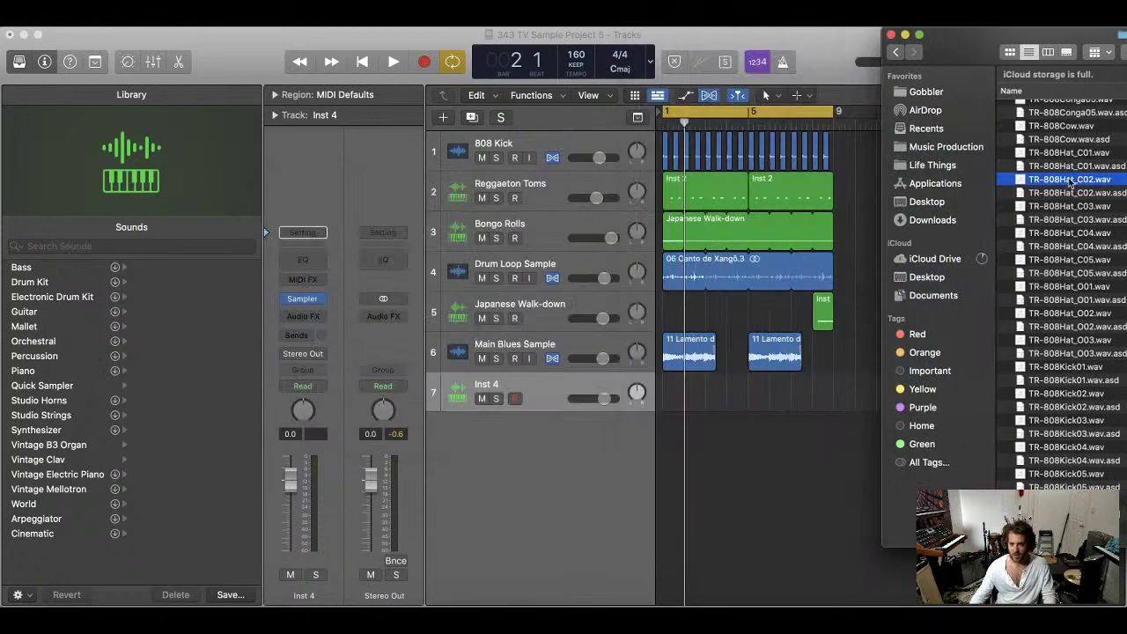
pyautogui.moveTo(1070, 180); pyautogui.dragTo(667, 445)
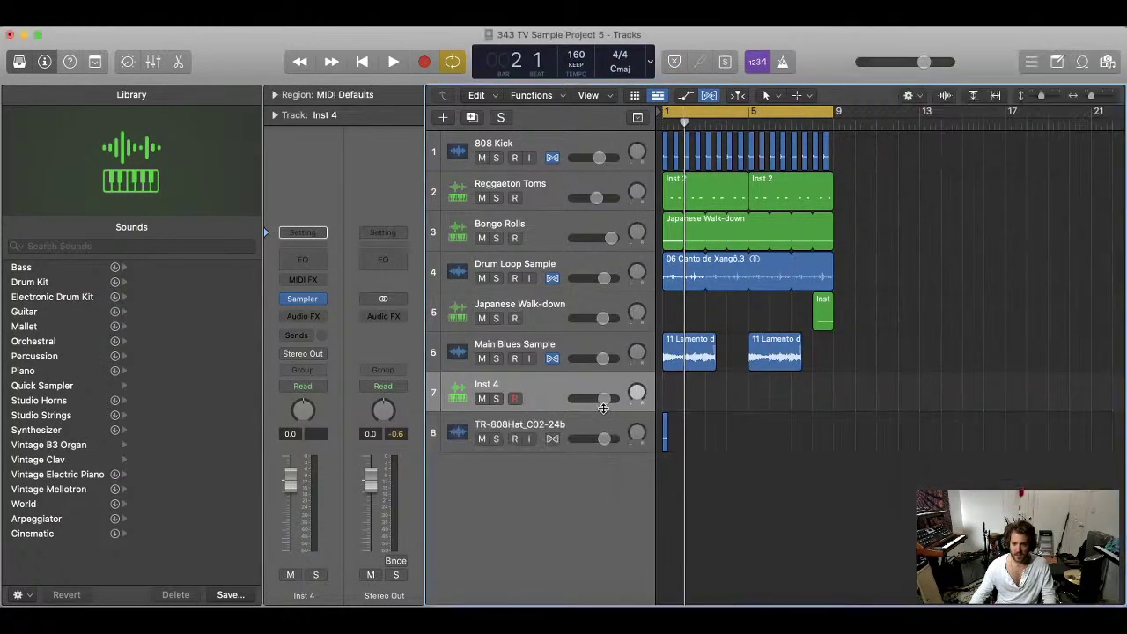
# - Inspect the sample loaded in the Inst 4 track's Sampler
pyautogui.click(304, 301)
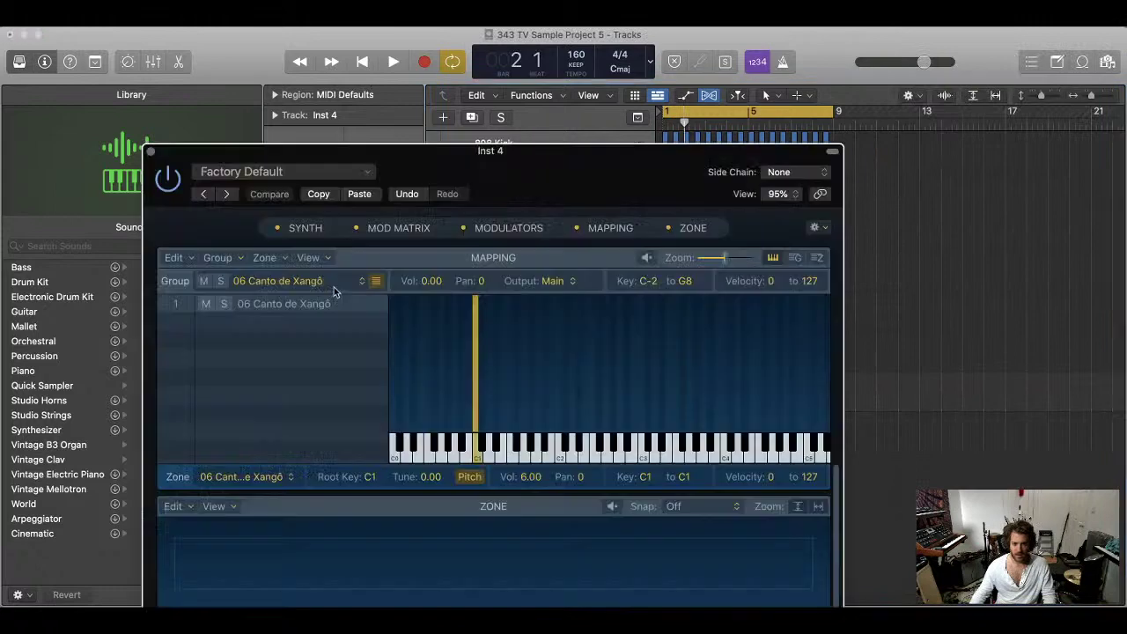
pyautogui.moveTo(501, 184); pyautogui.dragTo(511, 48)
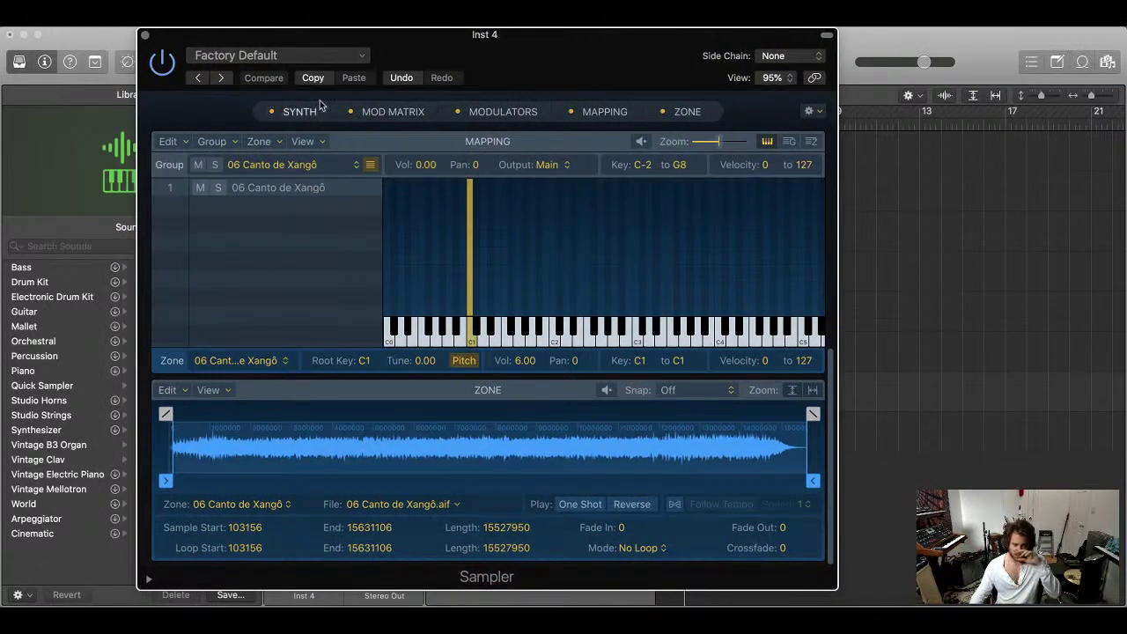
pyautogui.click(146, 36)
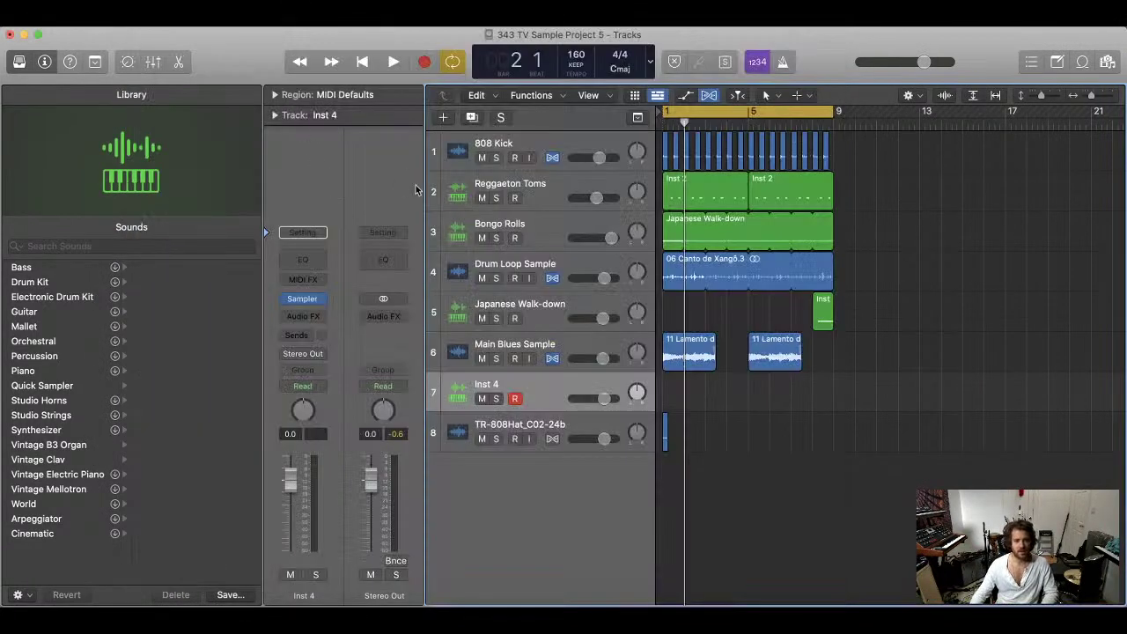
# - Create a new software instrument track below Inst 4 and open its Sampler beside the arrangement
pyautogui.click(442, 118)
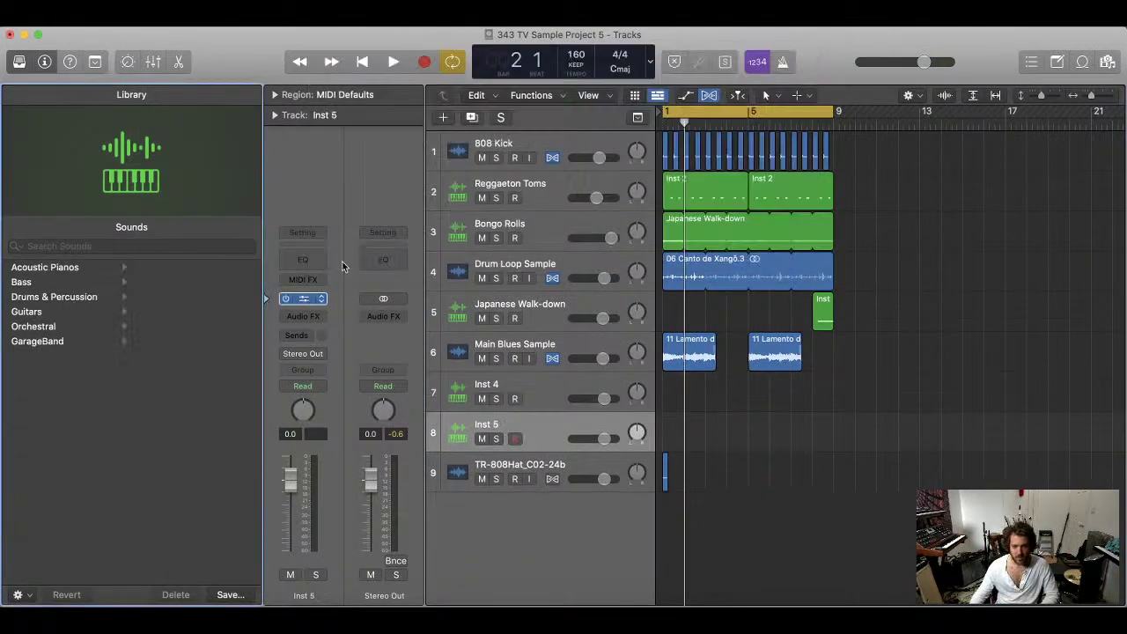
pyautogui.click(303, 298)
pyautogui.moveTo(717, 239); pyautogui.dragTo(339, 79)
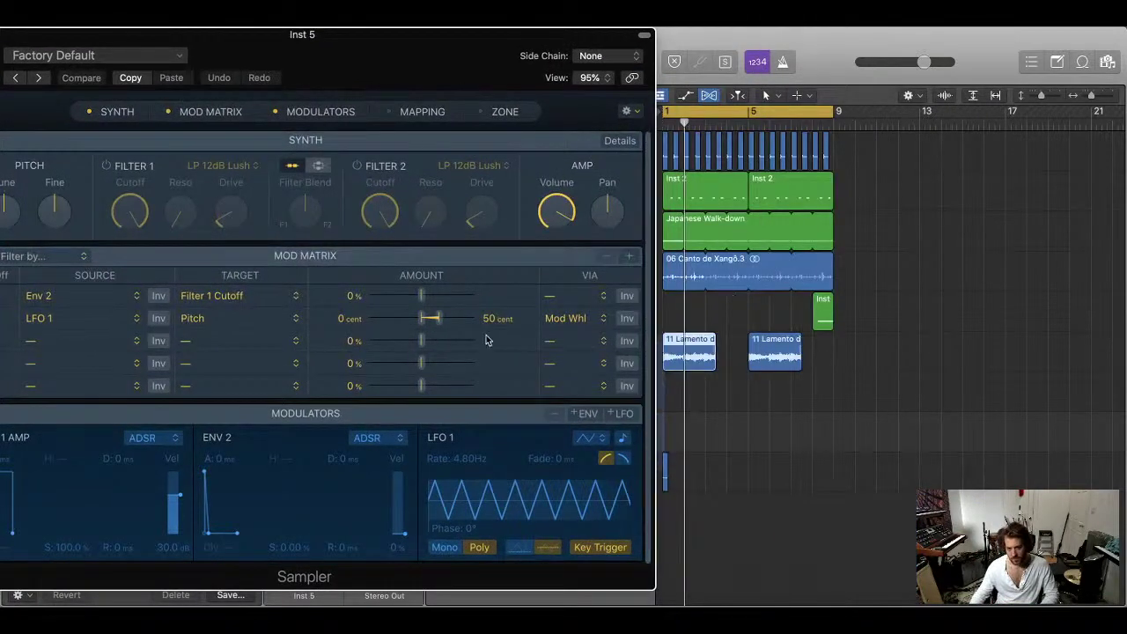
# - Load the TR-808Hat_C02 region into the Inst 5 Sampler with root key C1, and extend its zone from C1 to C3
pyautogui.click(674, 462)
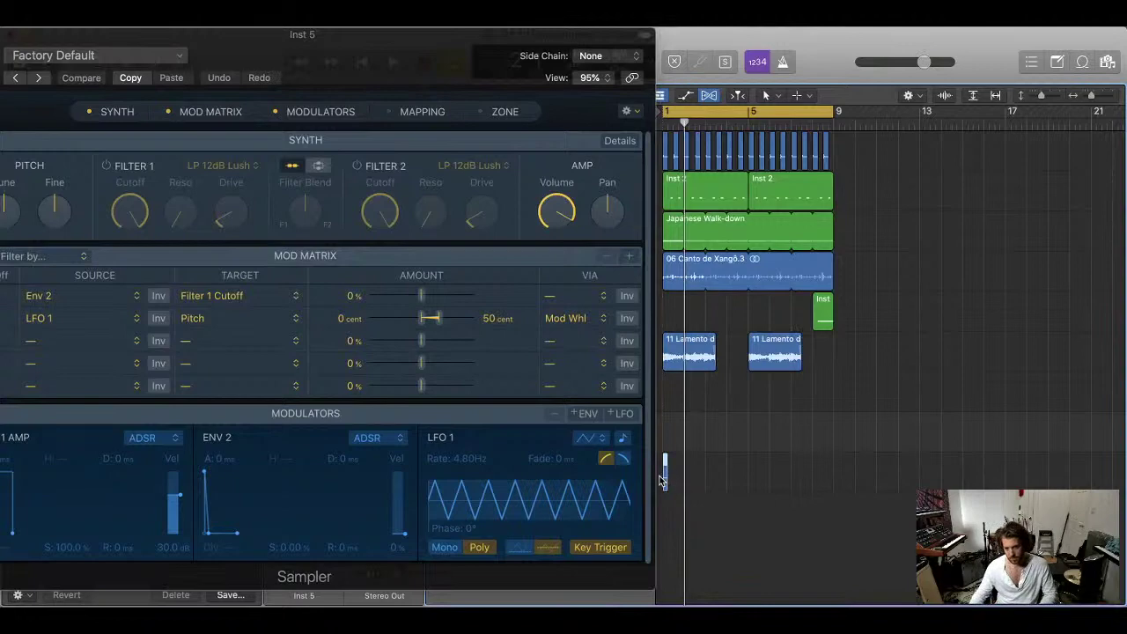
pyautogui.press('super+Right')
pyautogui.press('super+Right')
pyautogui.press('super+Right')
pyautogui.press('super+Right')
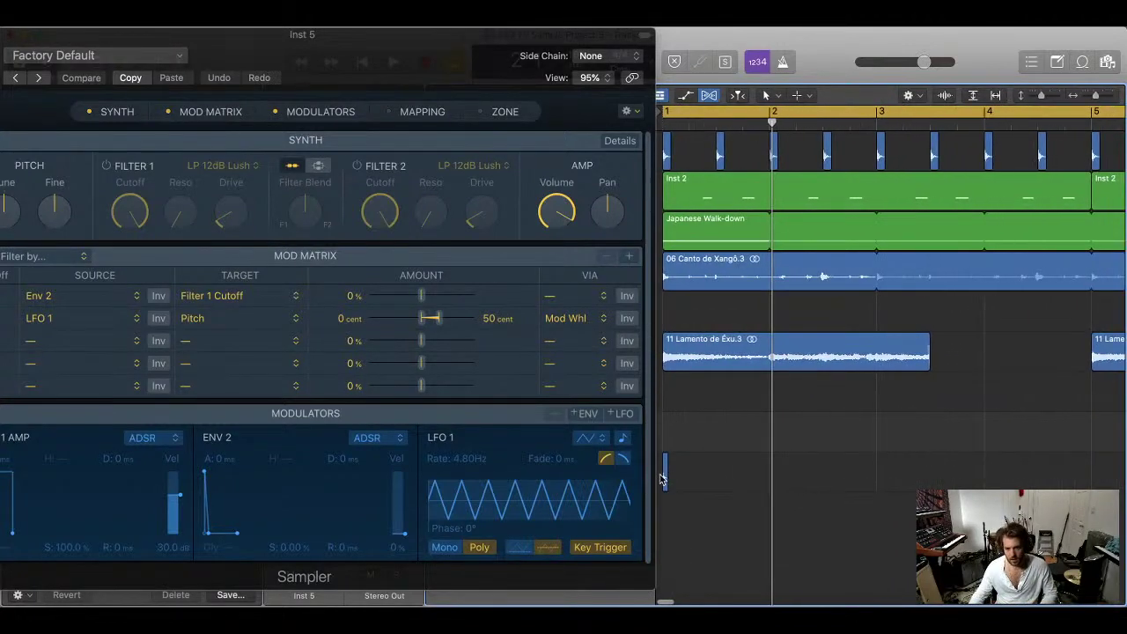
pyautogui.press('super+Right')
pyautogui.press('super+Right')
pyautogui.press('super+Right')
pyautogui.press('super+Right')
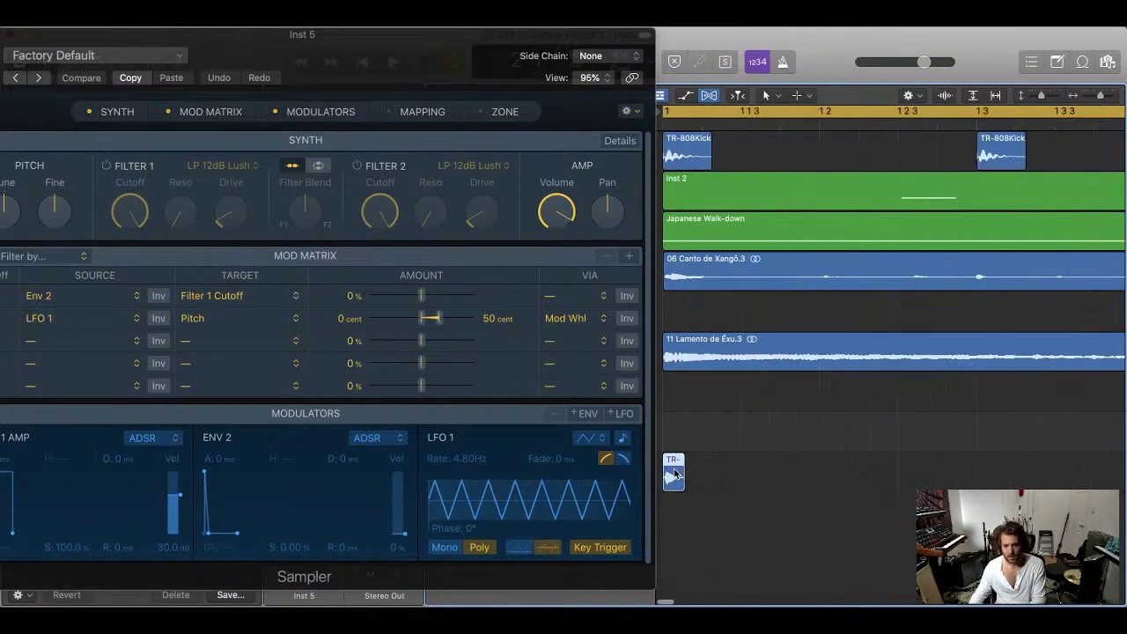
pyautogui.moveTo(674, 476); pyautogui.dragTo(443, 337)
pyautogui.moveTo(316, 60); pyautogui.dragTo(506, 61)
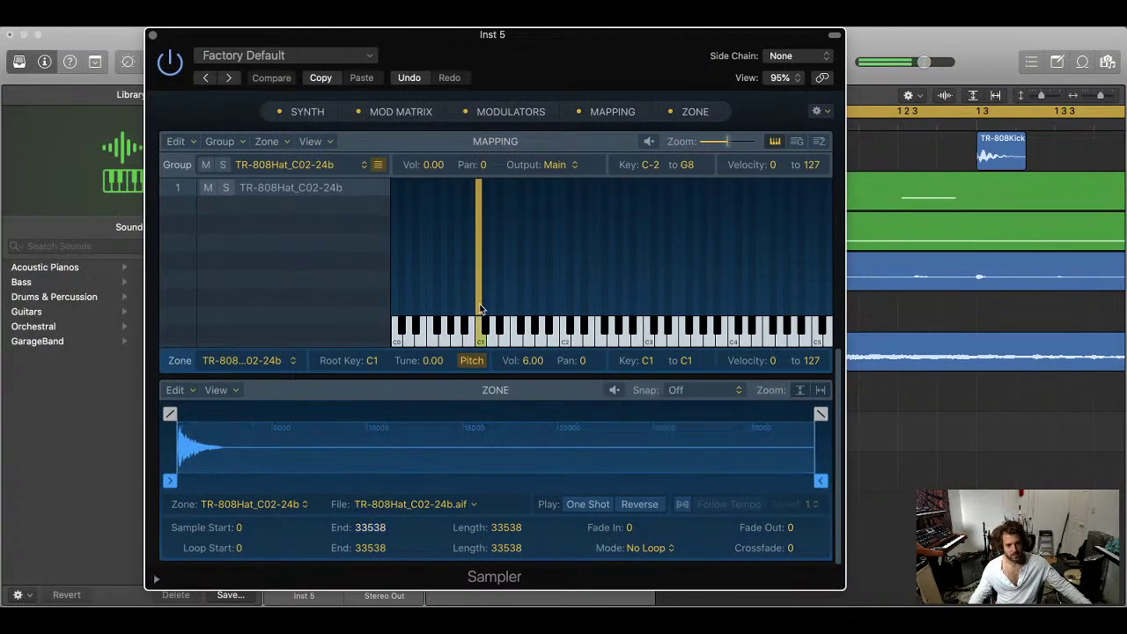
pyautogui.moveTo(483, 303); pyautogui.dragTo(630, 310)
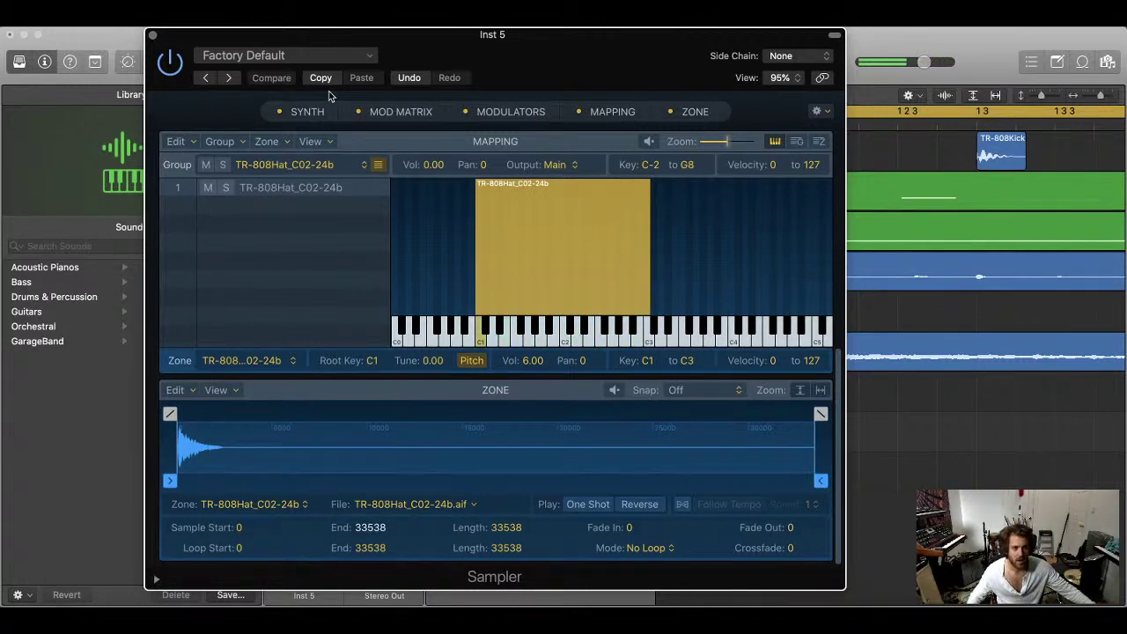
# - Rename the Inst 5 track to 808 Hi Hat and mute the TR-808Hat_C02-24b audio track
pyautogui.click(153, 36)
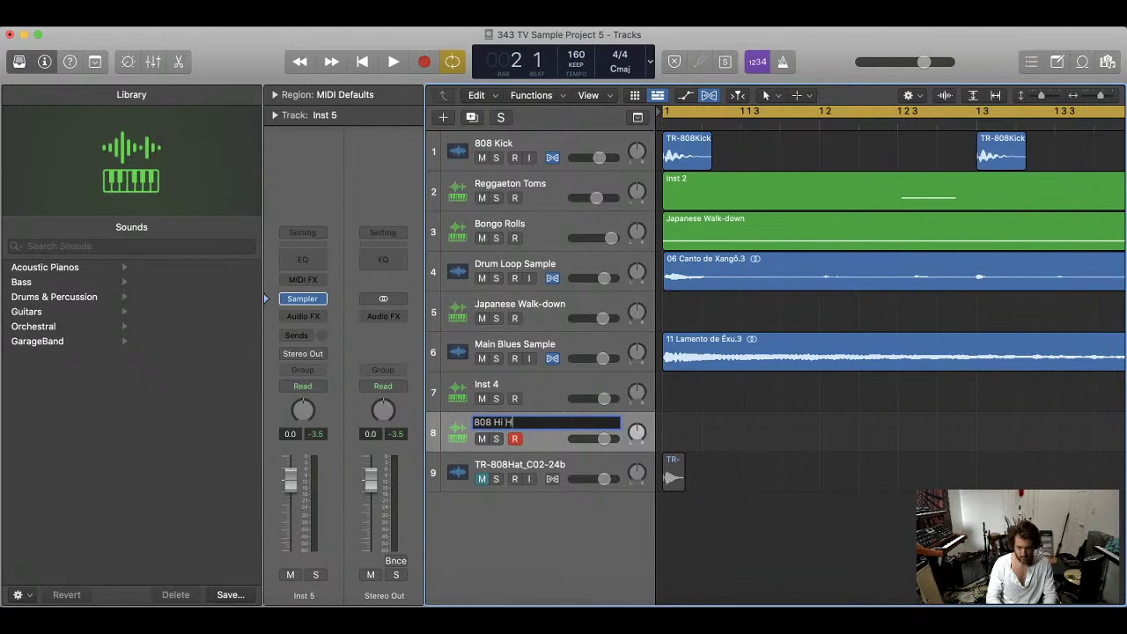
pyautogui.press('super+Left')
pyautogui.press('super+Left')
pyautogui.press('super+Left')
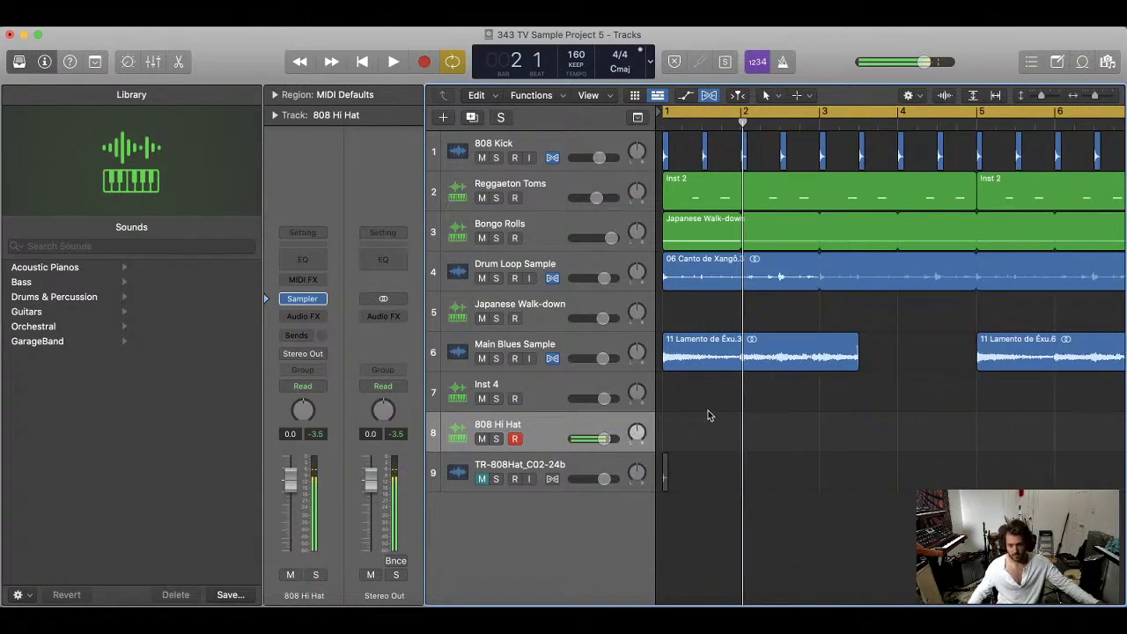
# - Play the hi-hat part along with the loop from bar 1, and capture the performance as a region on the 808 Hi Hat track
pyautogui.press('Return')
pyautogui.press('space')
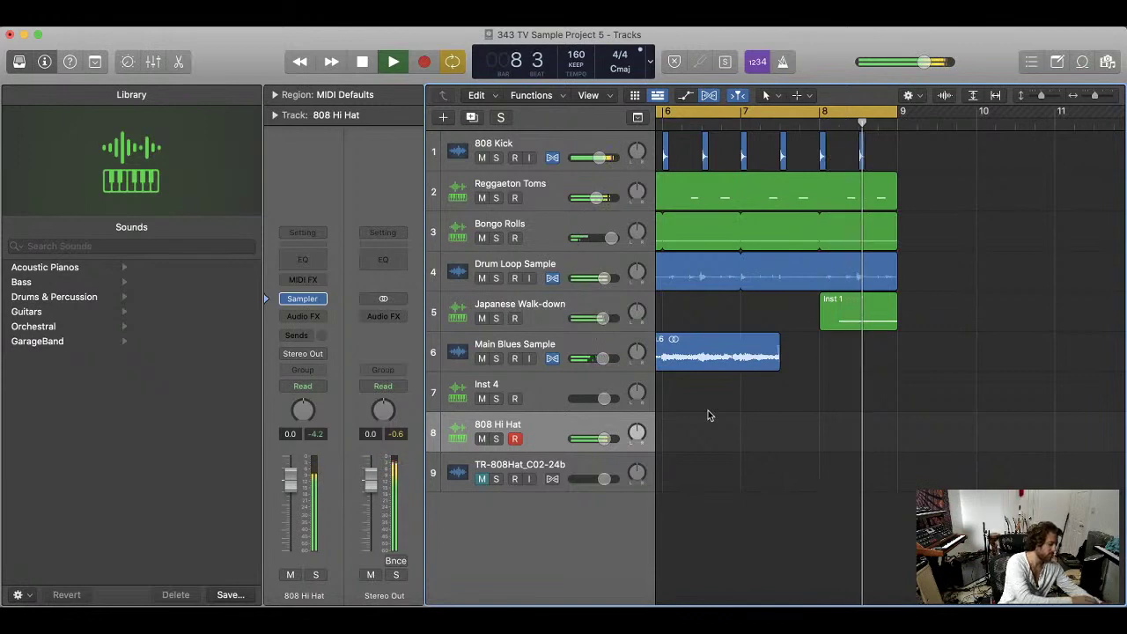
pyautogui.press('space')
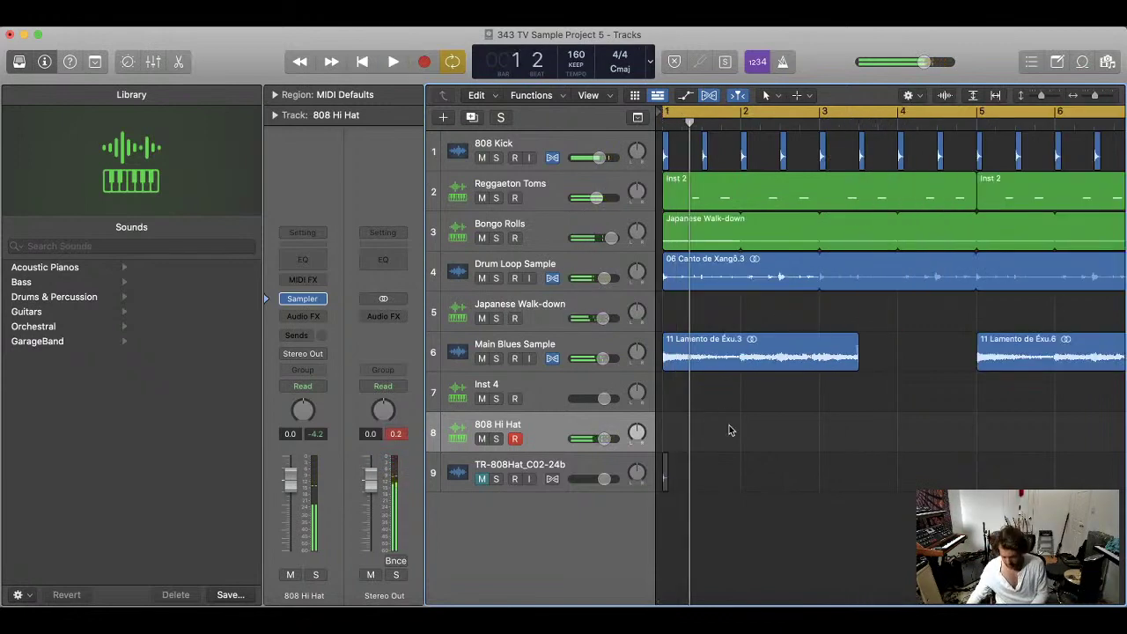
pyautogui.press('z')
pyautogui.hotkey('shift', 'r')
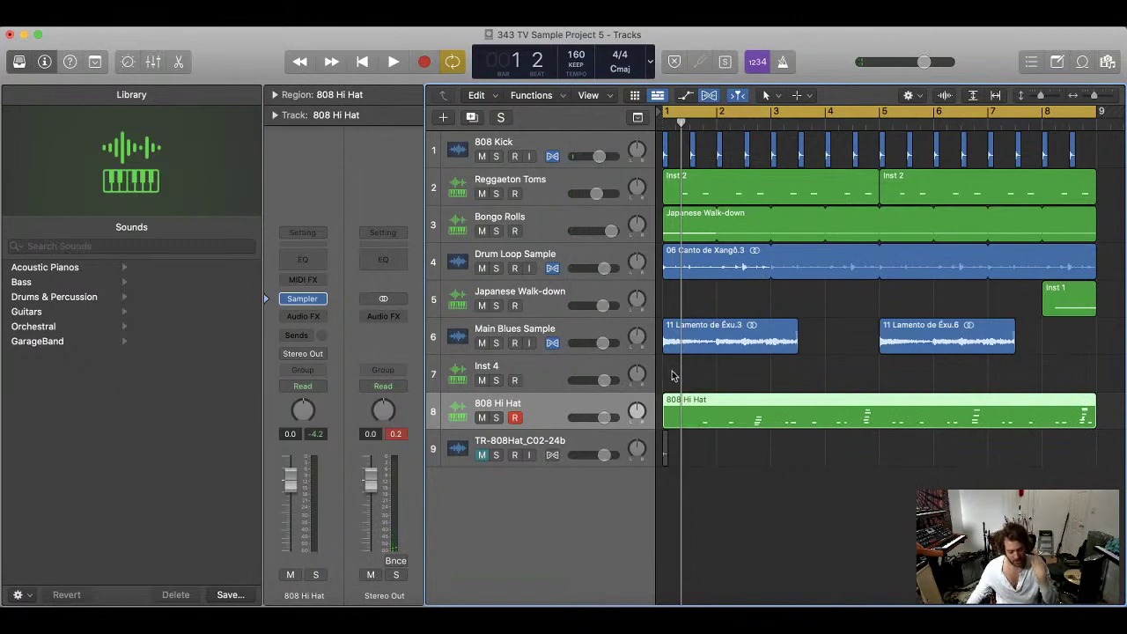
# - Trim the start of the 808 Hi Hat region to bar 5 and deselect it
pyautogui.moveTo(668, 420); pyautogui.dragTo(880, 420)
pyautogui.click(843, 398)
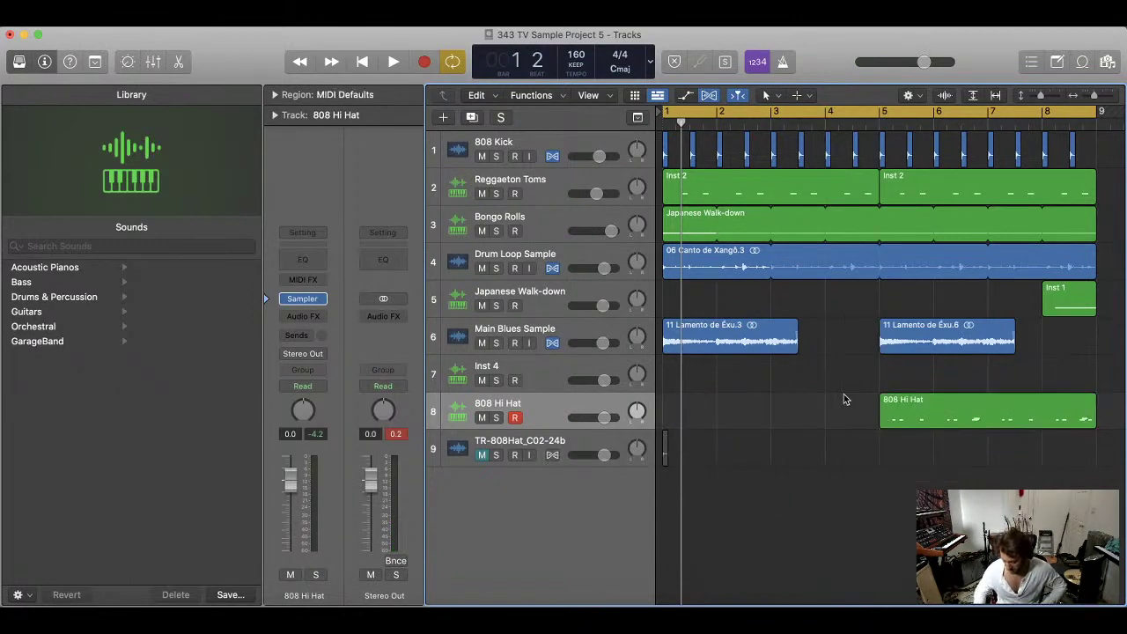
# - Move the 808 Hi Hat region to bar 1, start playback, and loop the region up to bar 9
pyautogui.press('super+Left')
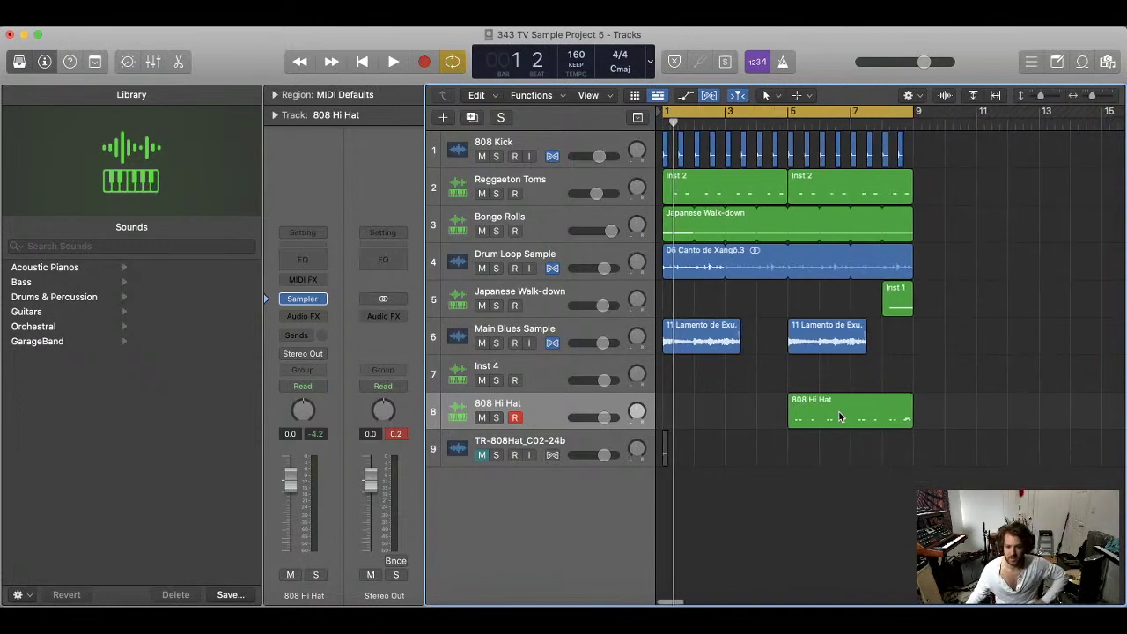
pyautogui.moveTo(838, 410); pyautogui.dragTo(517, 407)
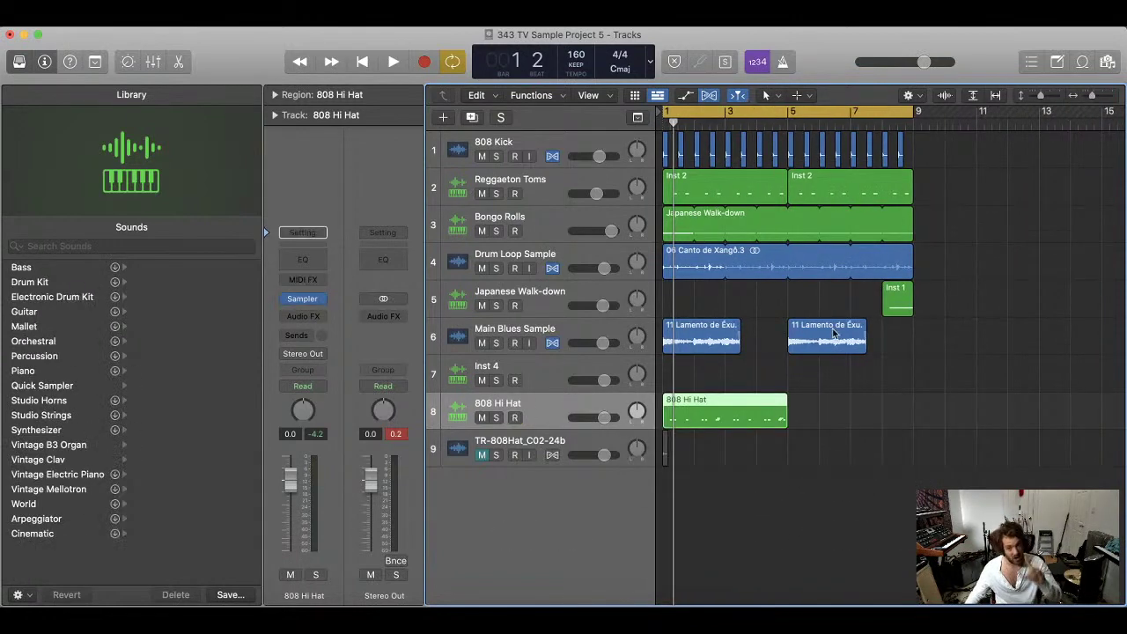
pyautogui.press('Return')
pyautogui.press('space')
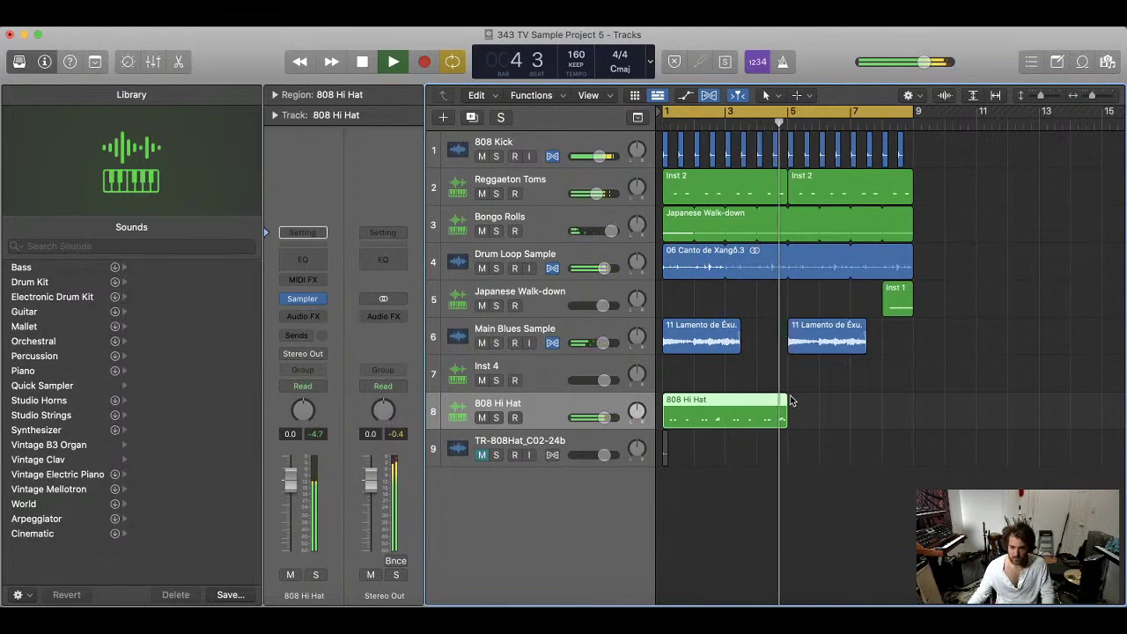
pyautogui.moveTo(790, 401); pyautogui.dragTo(915, 406)
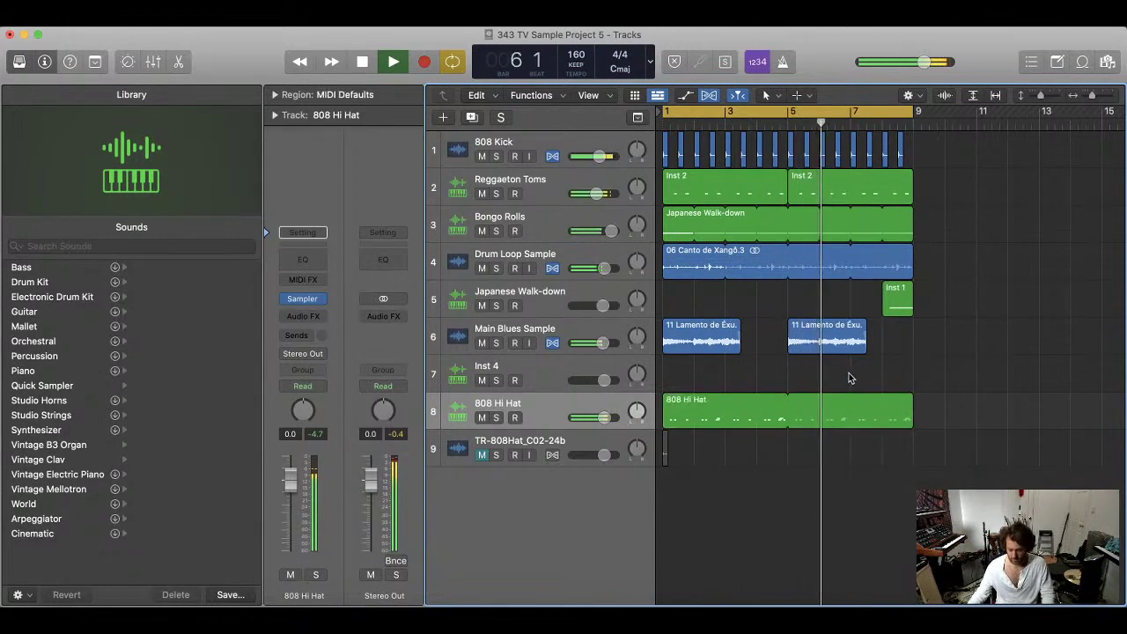
pyautogui.press('super+Up')
pyautogui.press('super+Up')
pyautogui.press('super+Left')
pyautogui.press('super+Left')
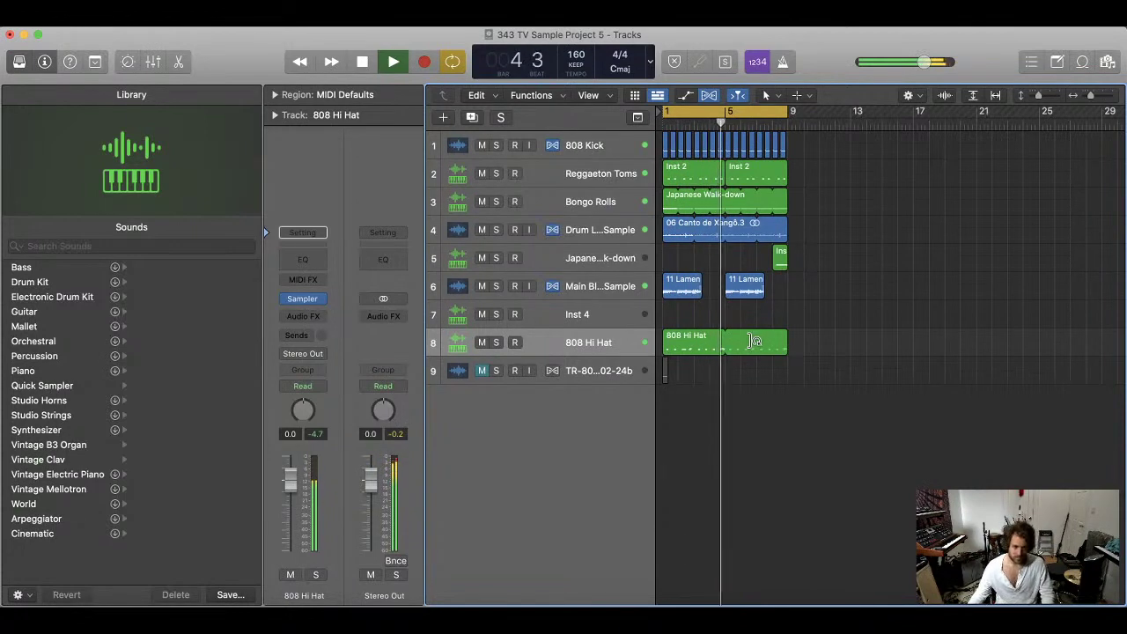
# - Stop playback, remove the loop from the 808 Hi Hat region, and split the region at bar 3
pyautogui.press('space')
pyautogui.moveTo(759, 340); pyautogui.dragTo(701, 353)
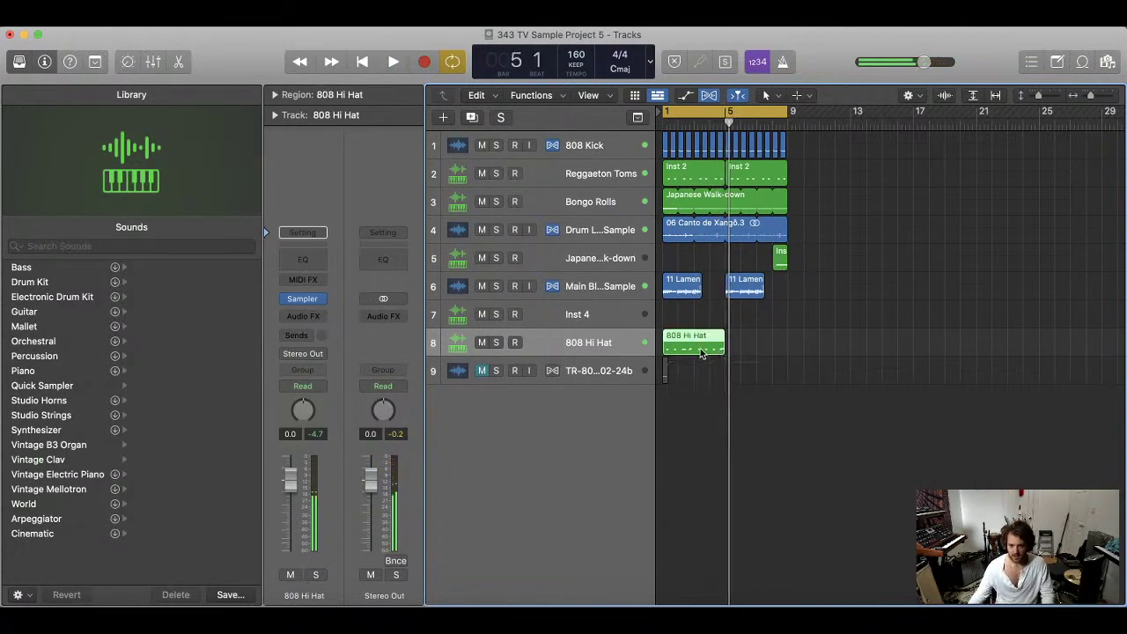
pyautogui.press('t')
pyautogui.press('i')
pyautogui.click(696, 350)
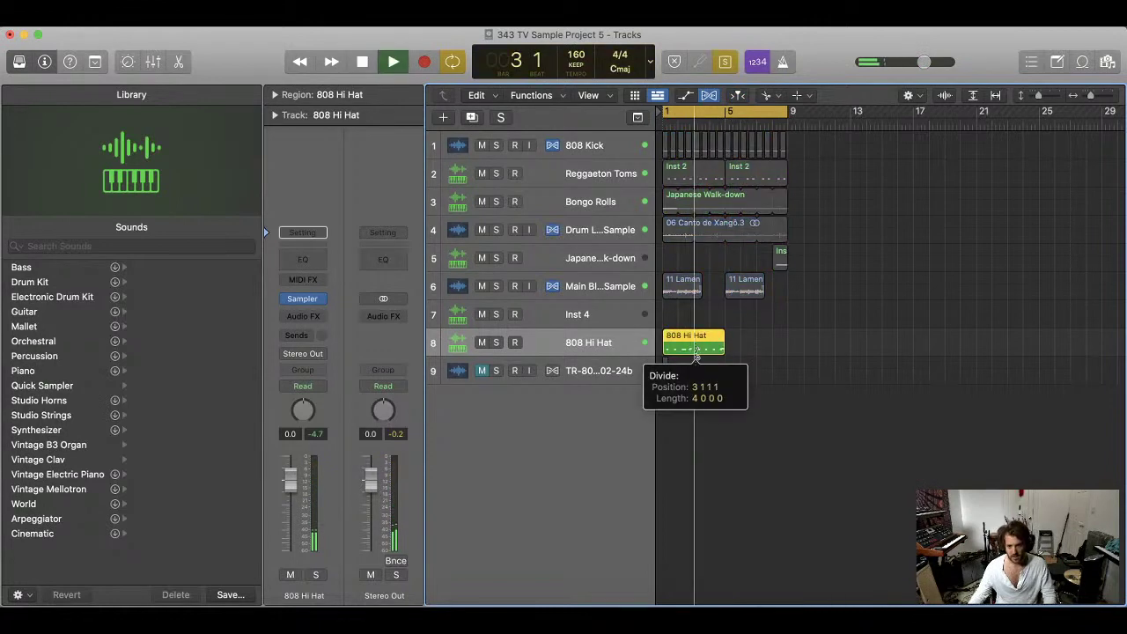
# - Fill bars 5 to 9 with copies of the split hi-hat regions and join all the pieces into one region
pyautogui.press('t')
pyautogui.press('t')
pyautogui.moveTo(711, 344); pyautogui.dragTo(776, 346)
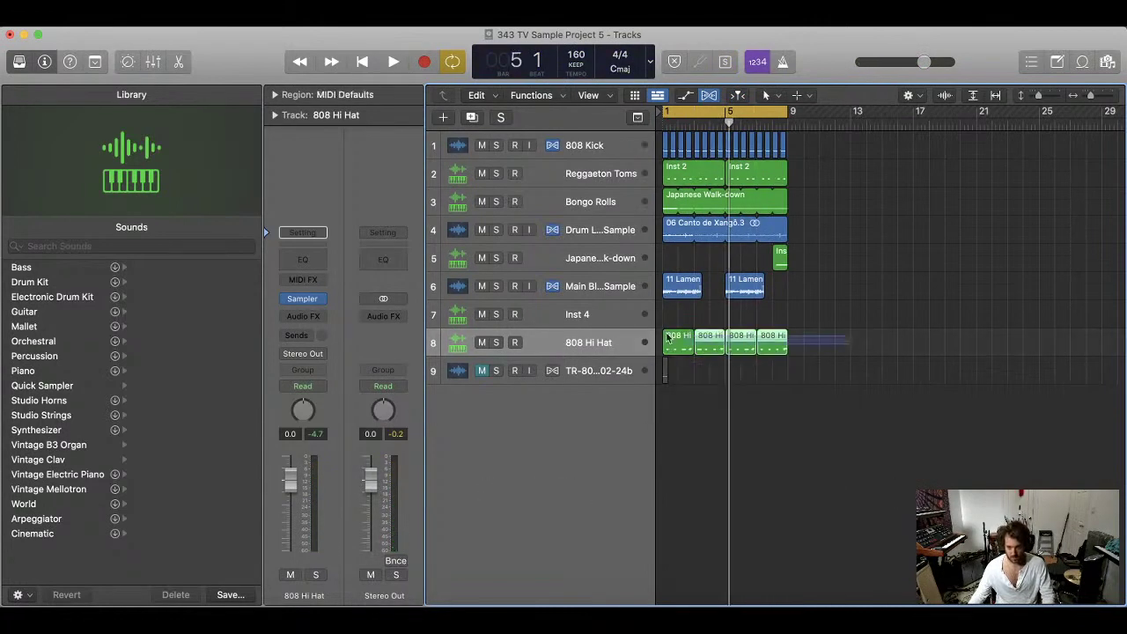
pyautogui.press('t')
pyautogui.press('g')
pyautogui.click(678, 342)
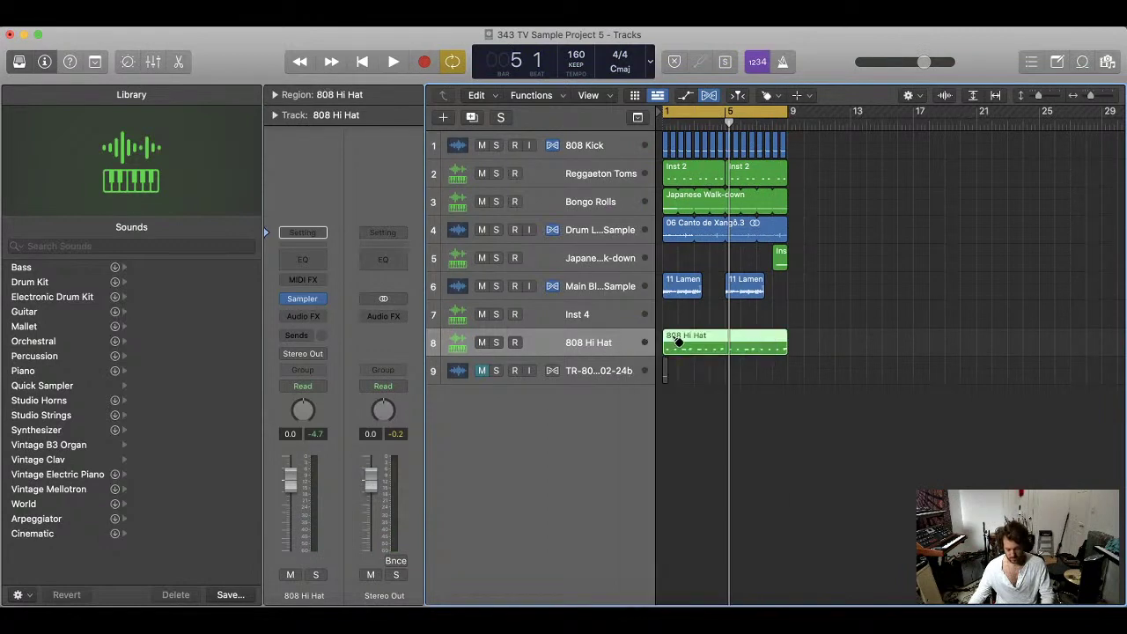
# - Play the loop and set the 808 Hi Hat track's volume to -6.2 dB
pyautogui.press('t')
pyautogui.press('t')
pyautogui.press('space')
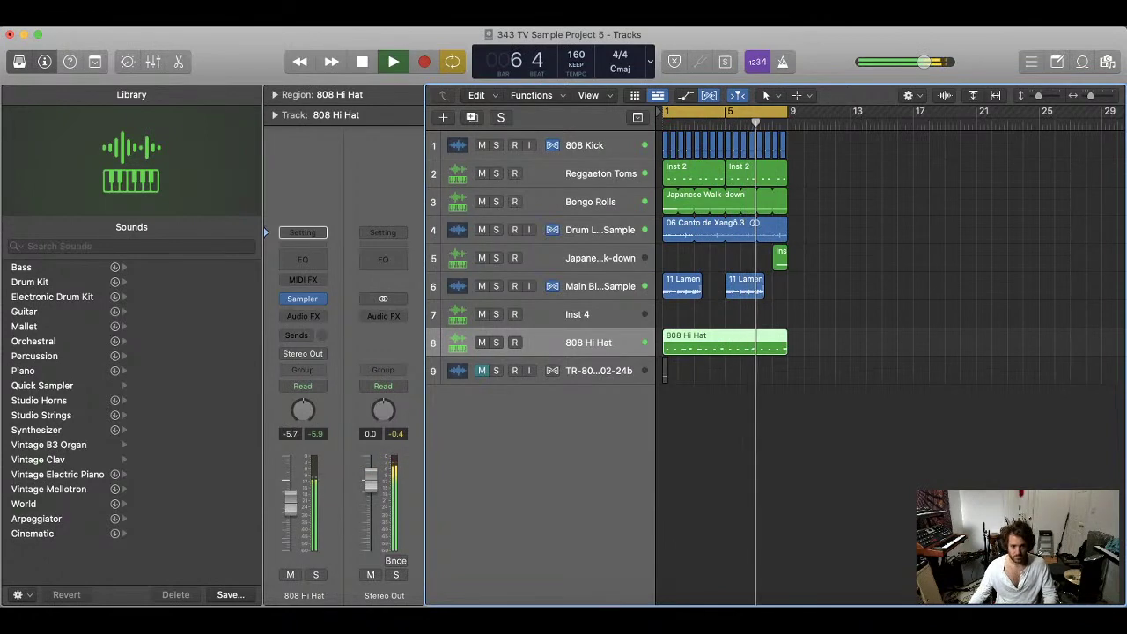
pyautogui.click(700, 407)
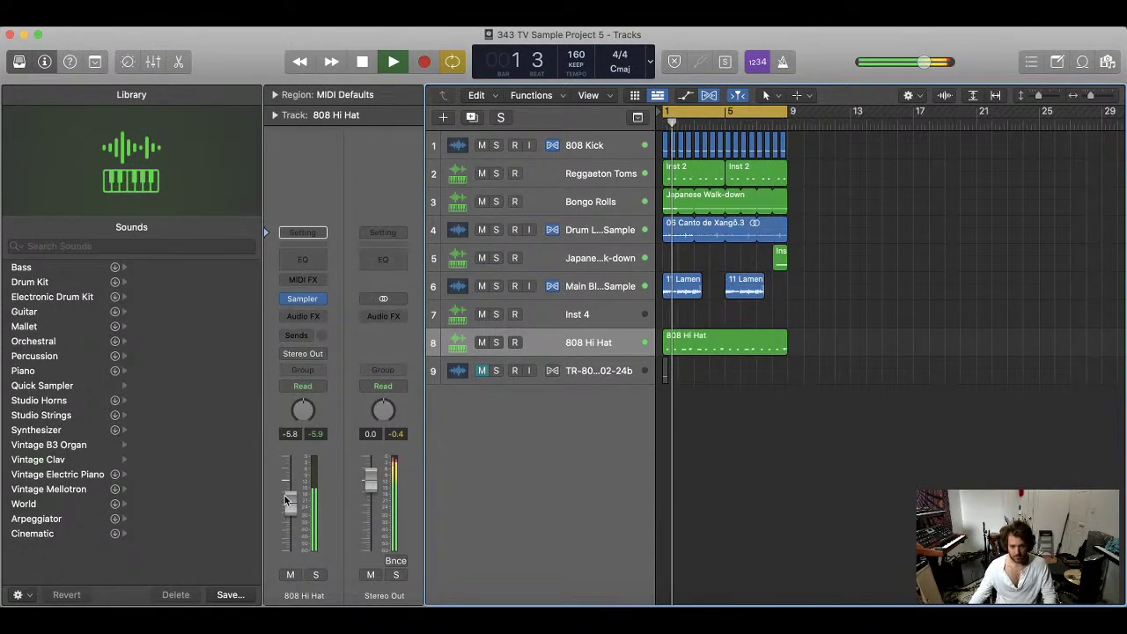
pyautogui.moveTo(285, 499); pyautogui.dragTo(285, 501)
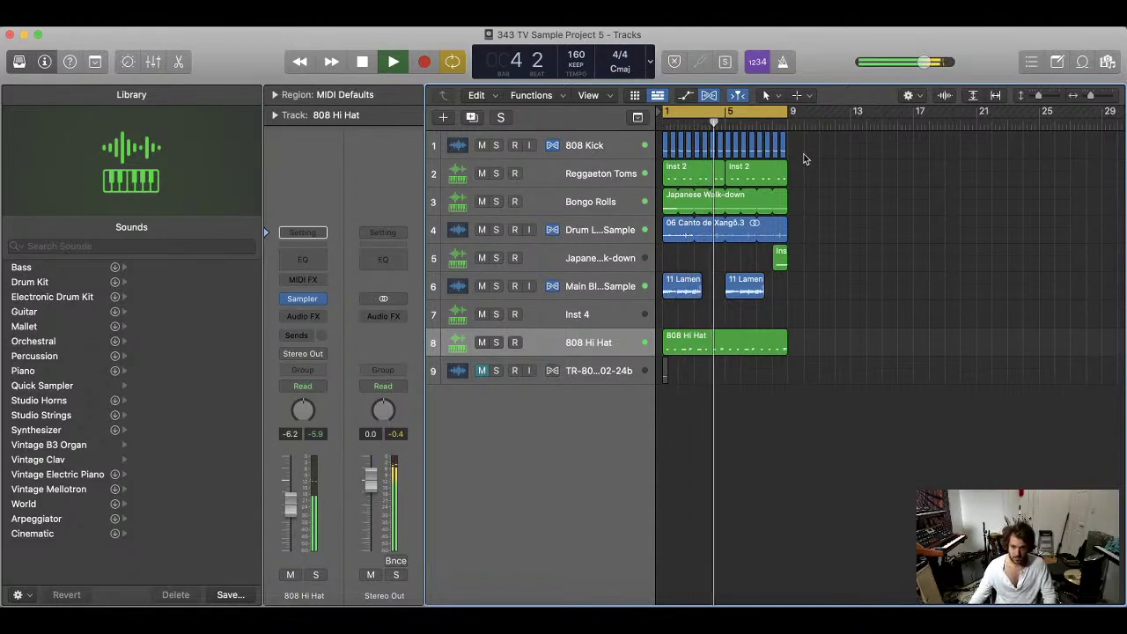
# - Copy the whole eight-bar block of regions, including automation data, to bar 9 and deselect the copies
pyautogui.moveTo(803, 159); pyautogui.dragTo(674, 345)
pyautogui.moveTo(815, 148); pyautogui.dragTo(812, 351)
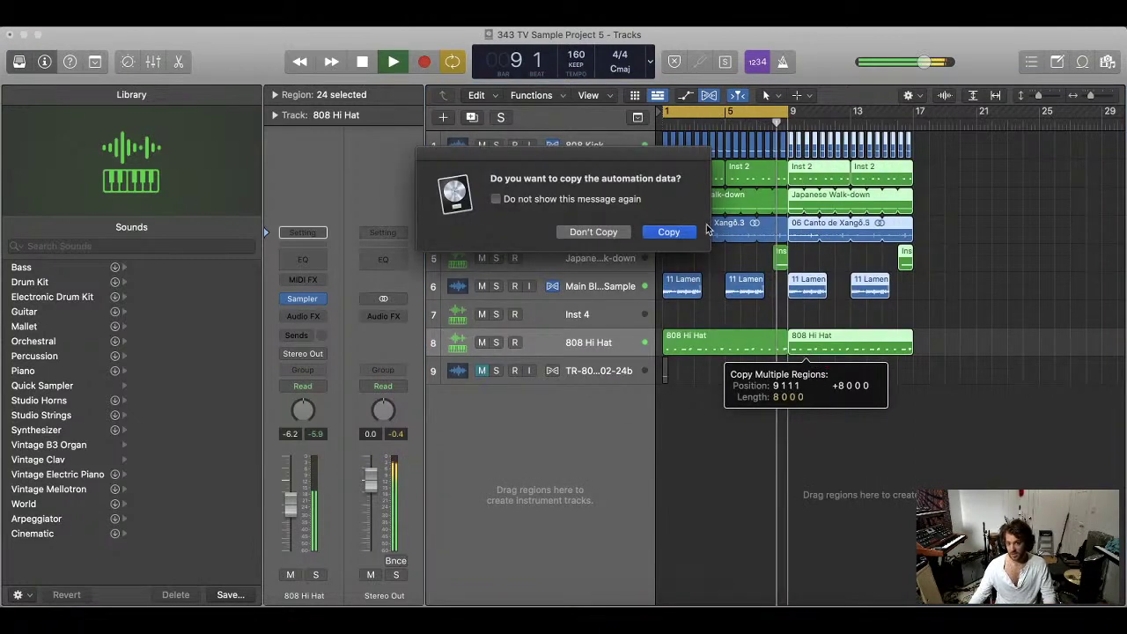
pyautogui.click(691, 232)
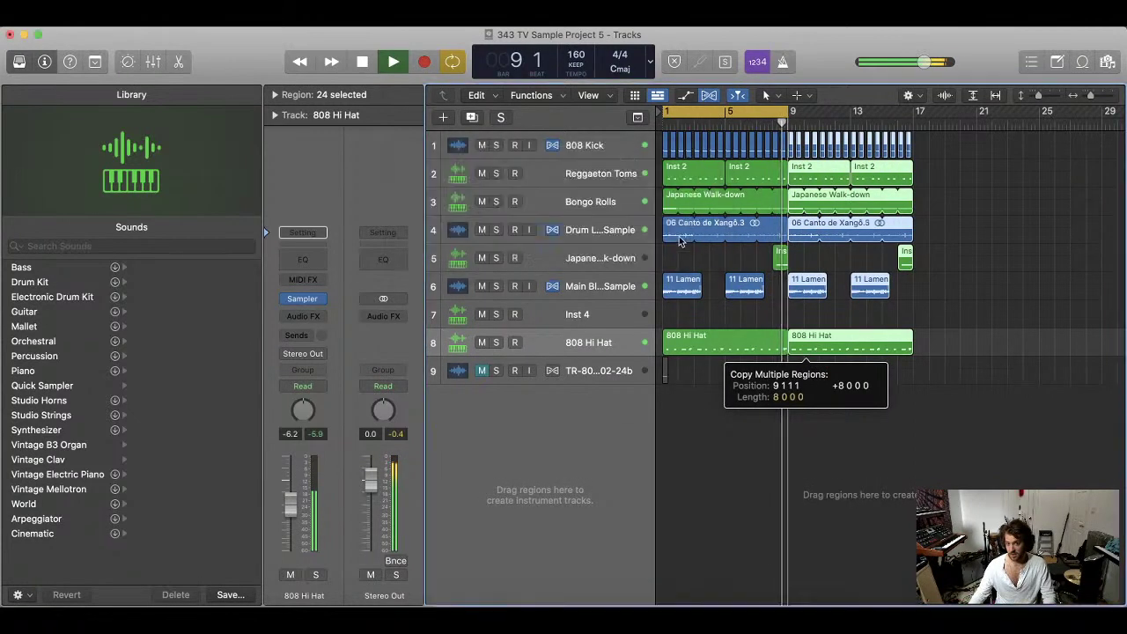
pyautogui.click(984, 164)
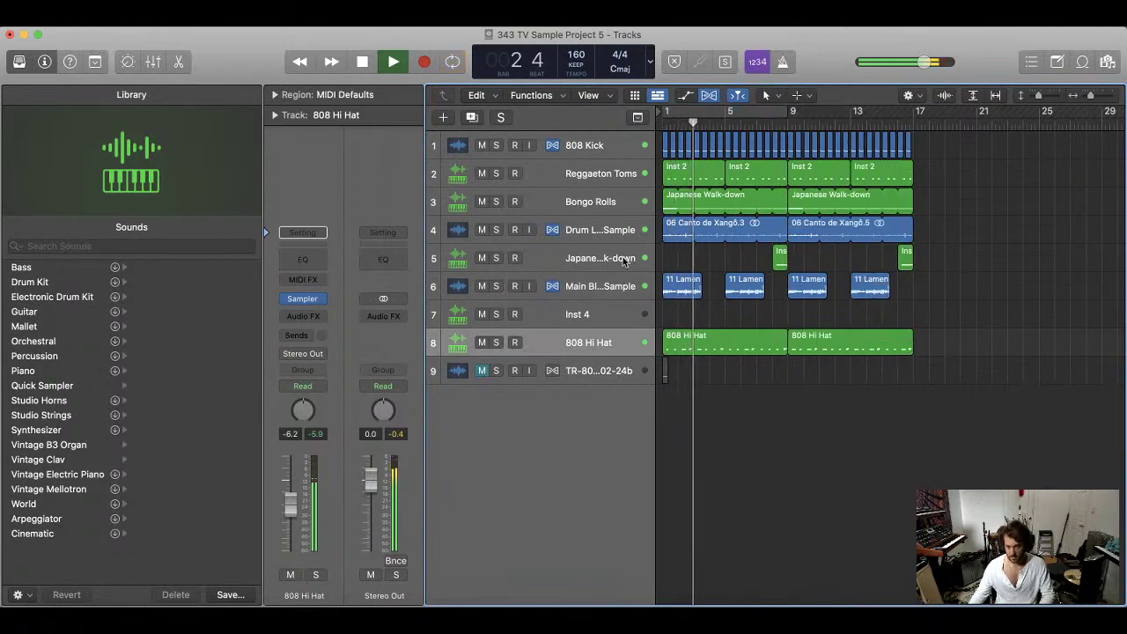
# - Mute the Main Blues Sample track, play from bar 1, and move the 808 Hi Hat track directly below Drum Loop Sample
pyautogui.press('space')
pyautogui.click(482, 286)
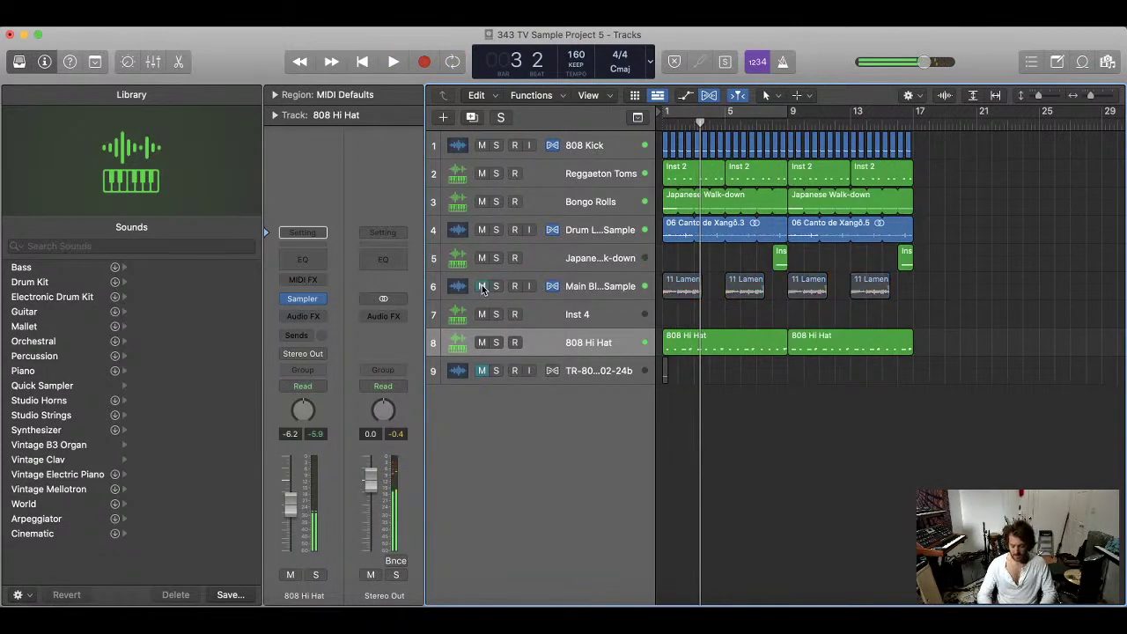
pyautogui.press('Return')
pyautogui.press('space')
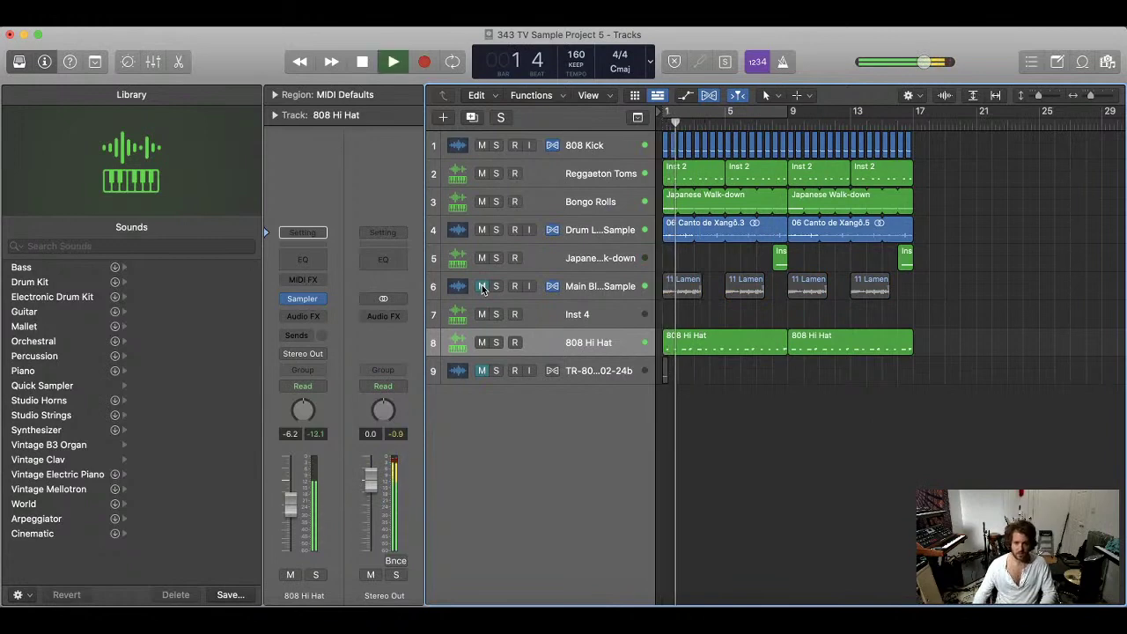
pyautogui.moveTo(587, 342); pyautogui.dragTo(604, 254)
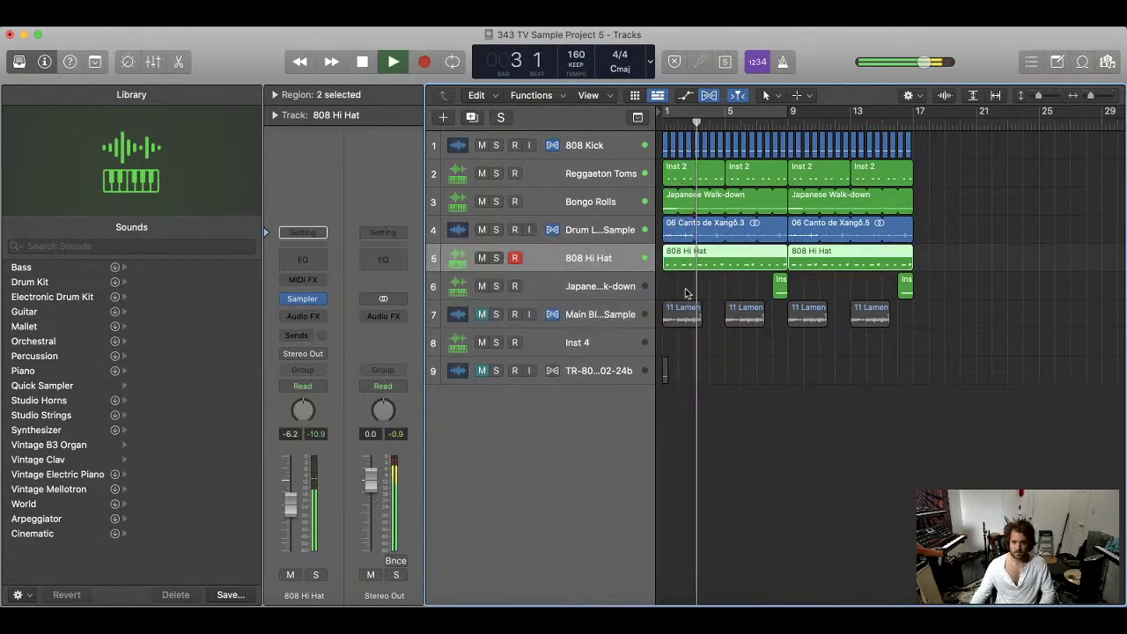
pyautogui.click(674, 287)
# - Add a Channel EQ to the Drum Loop Sample track with a 12 dB/Oct low cut at 324 Hz
pyautogui.click(448, 234)
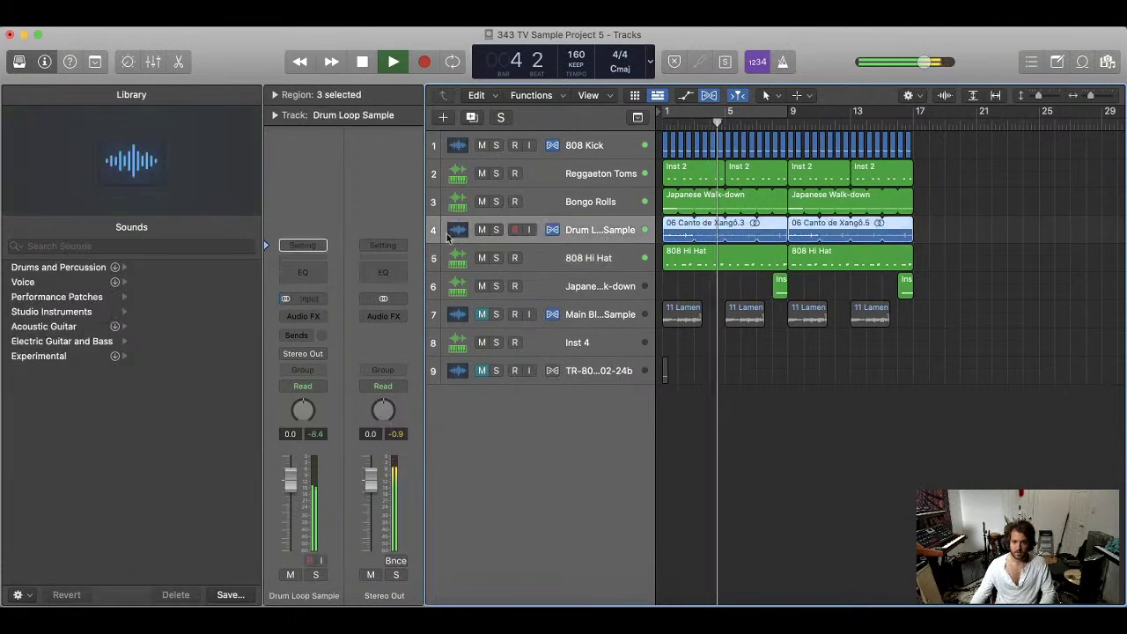
pyautogui.click(305, 274)
pyautogui.moveTo(402, 489); pyautogui.dragTo(401, 450)
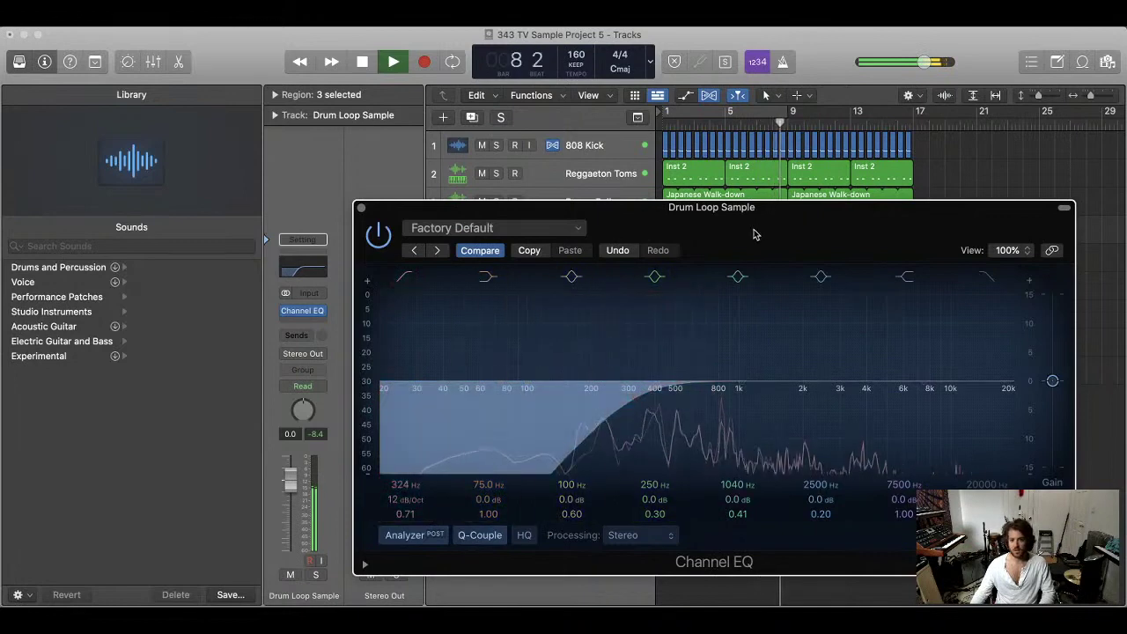
pyautogui.moveTo(749, 229); pyautogui.dragTo(773, 354)
# - Solo the Drum Loop Sample track, switch its Channel EQ back to the flat default with Compare, and close the EQ
pyautogui.click(495, 230)
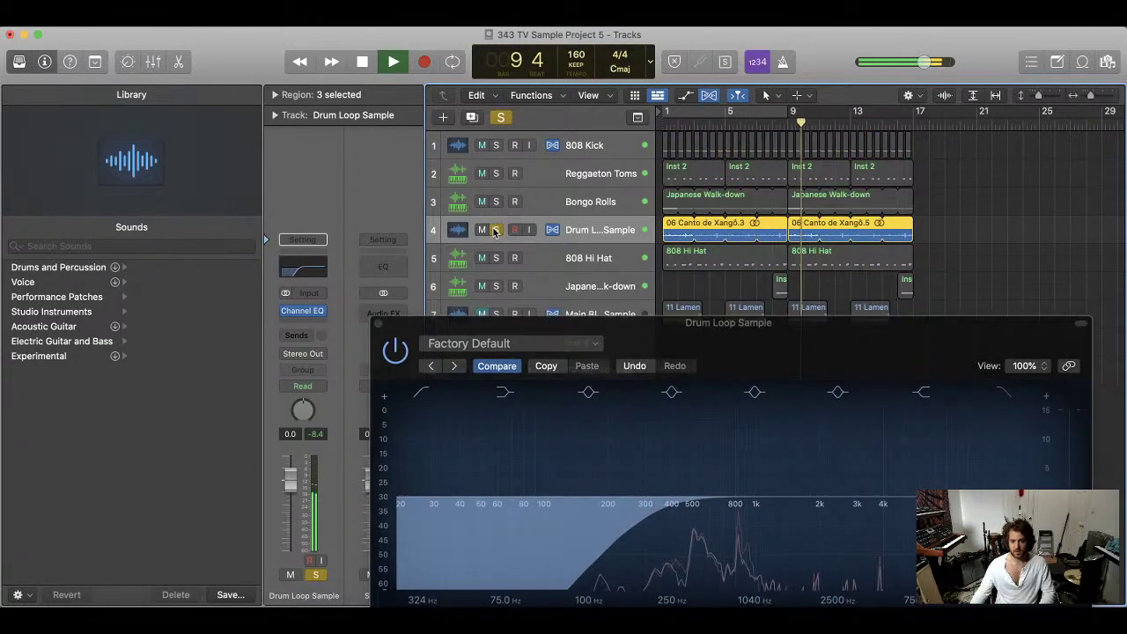
pyautogui.click(383, 330)
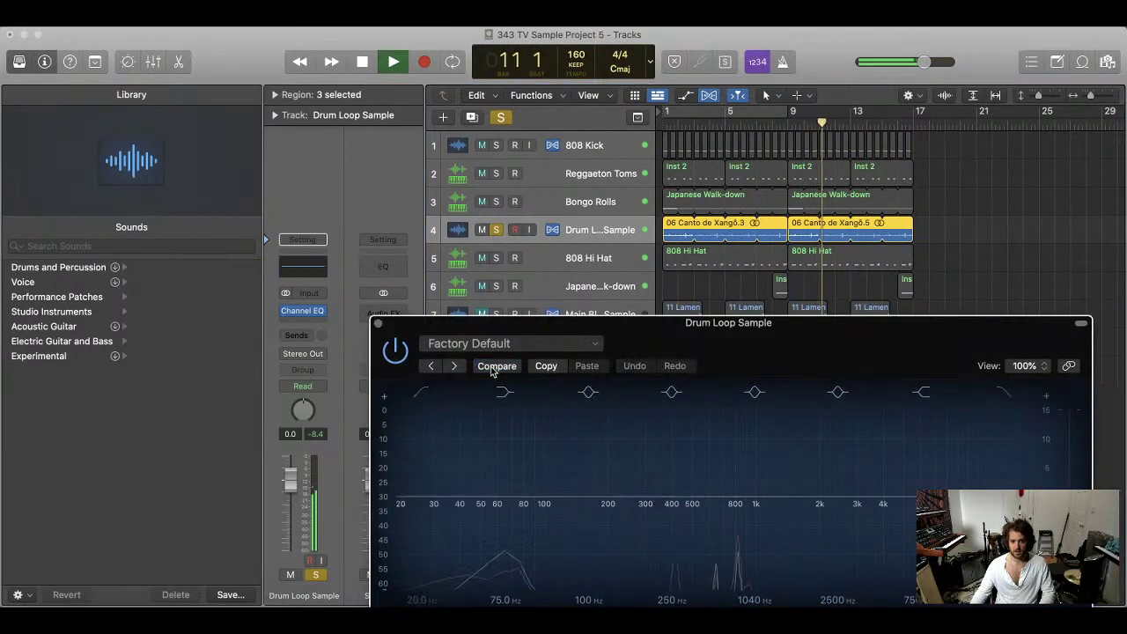
pyautogui.click(379, 323)
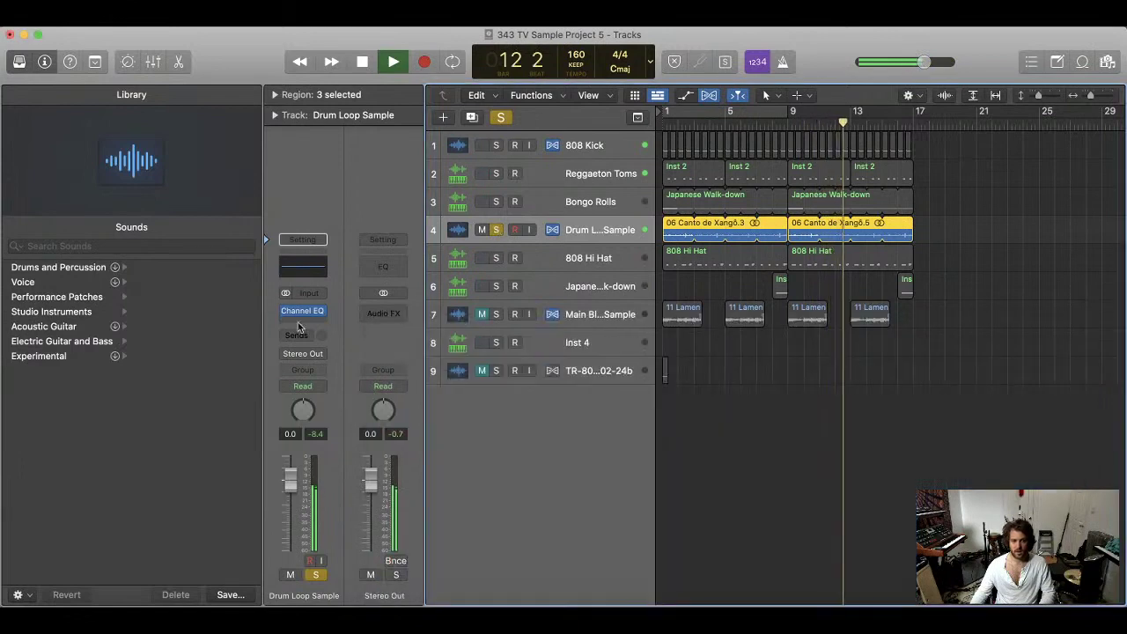
# - Set the Drum Loop Sample's Channel EQ low cut to 150 Hz with an 18 dB/Oct slope, and close the EQ
pyautogui.moveTo(324, 317)
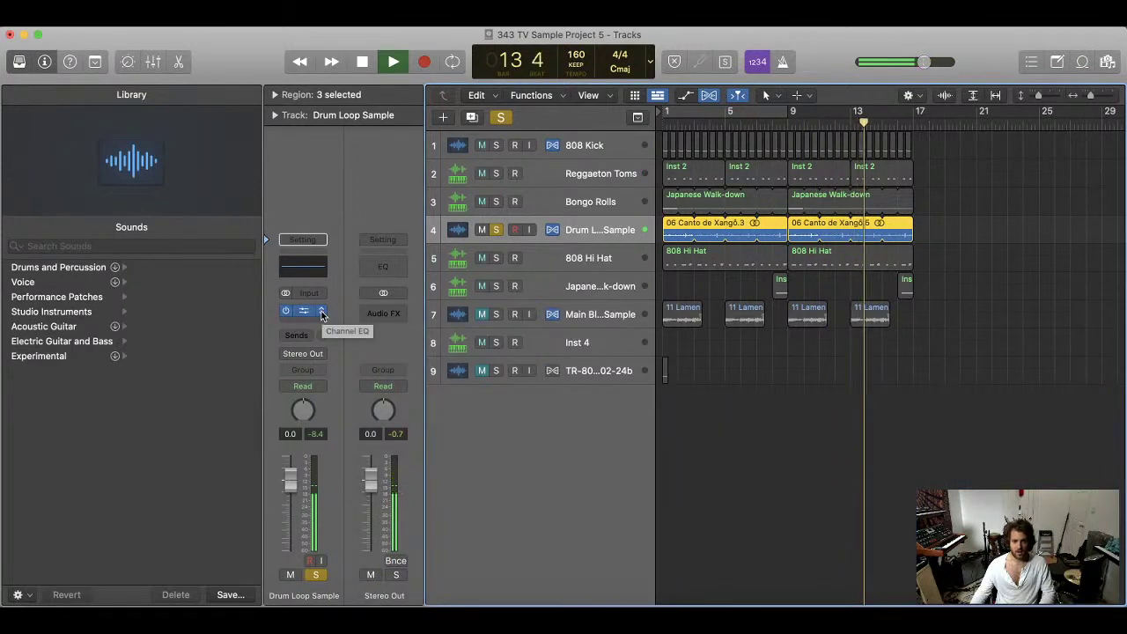
pyautogui.click(307, 312)
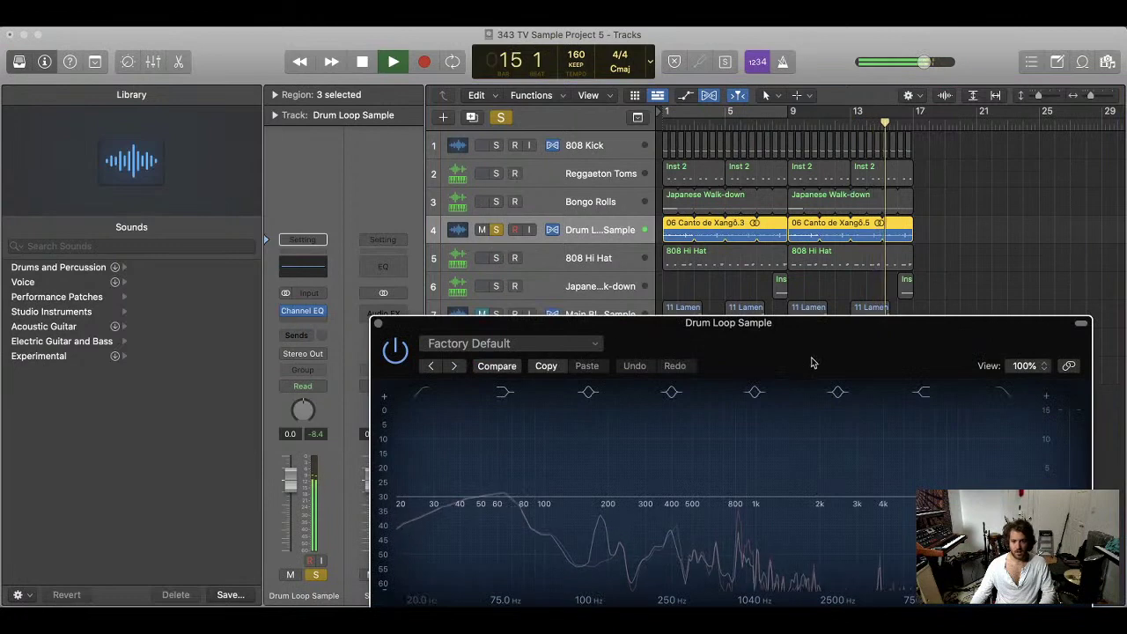
pyautogui.moveTo(813, 360); pyautogui.dragTo(813, 81)
pyautogui.click(366, 330)
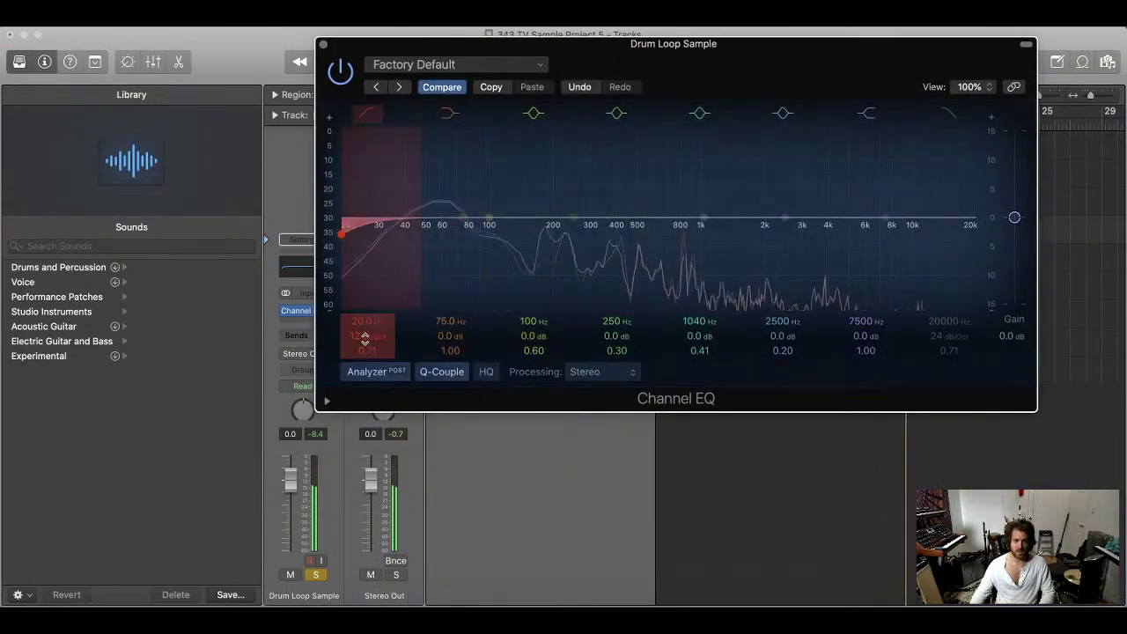
pyautogui.moveTo(366, 331); pyautogui.dragTo(366, 278)
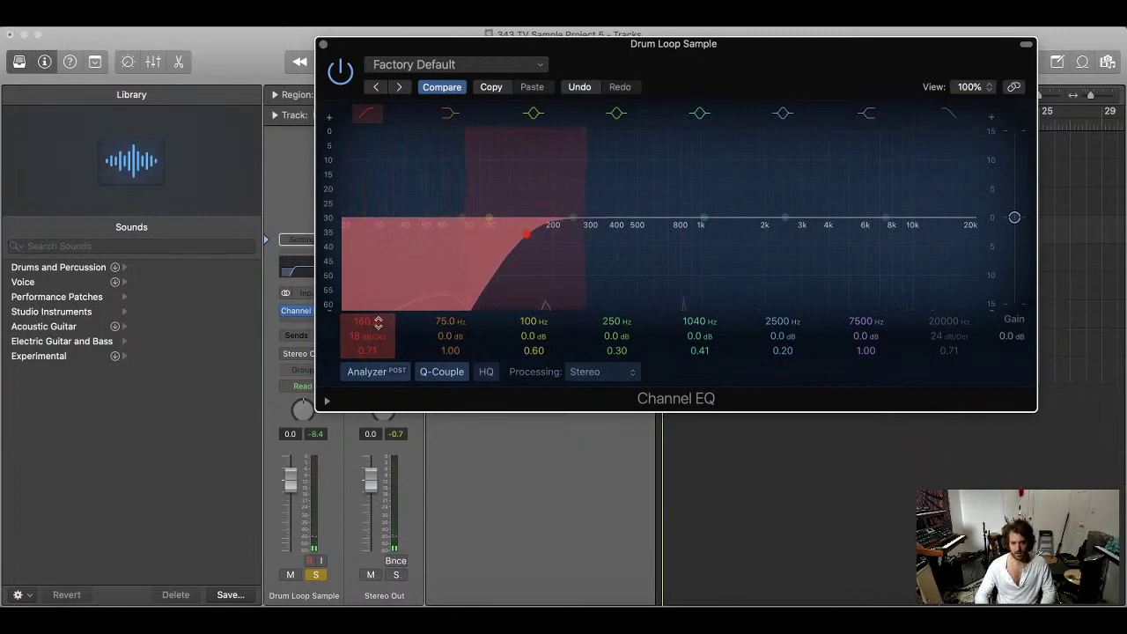
pyautogui.moveTo(377, 325); pyautogui.dragTo(372, 323)
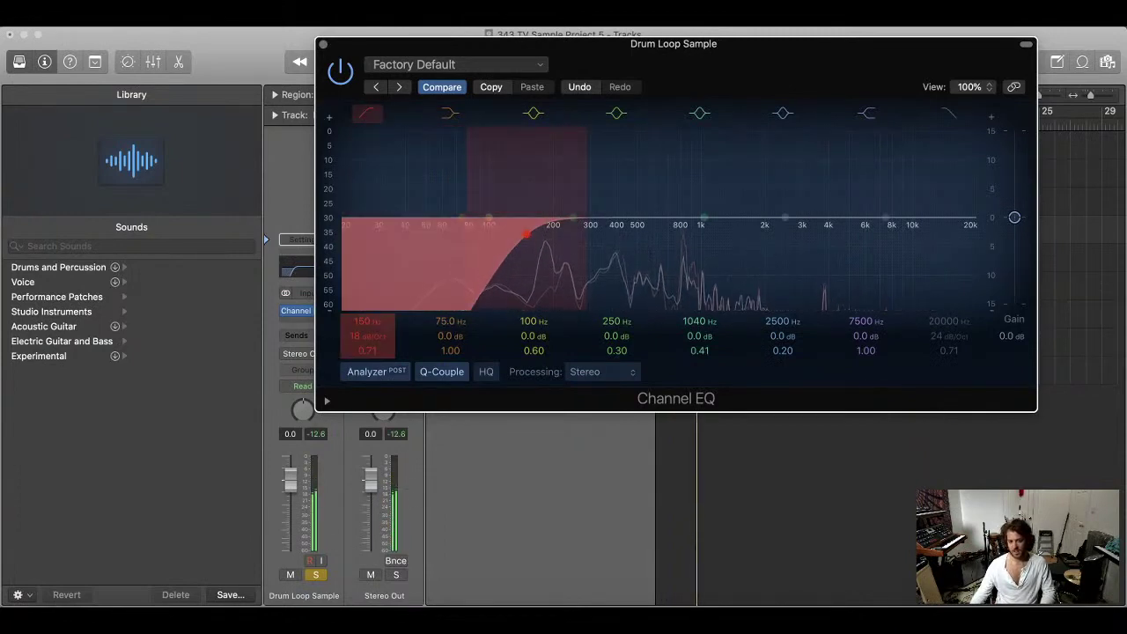
pyautogui.click(323, 44)
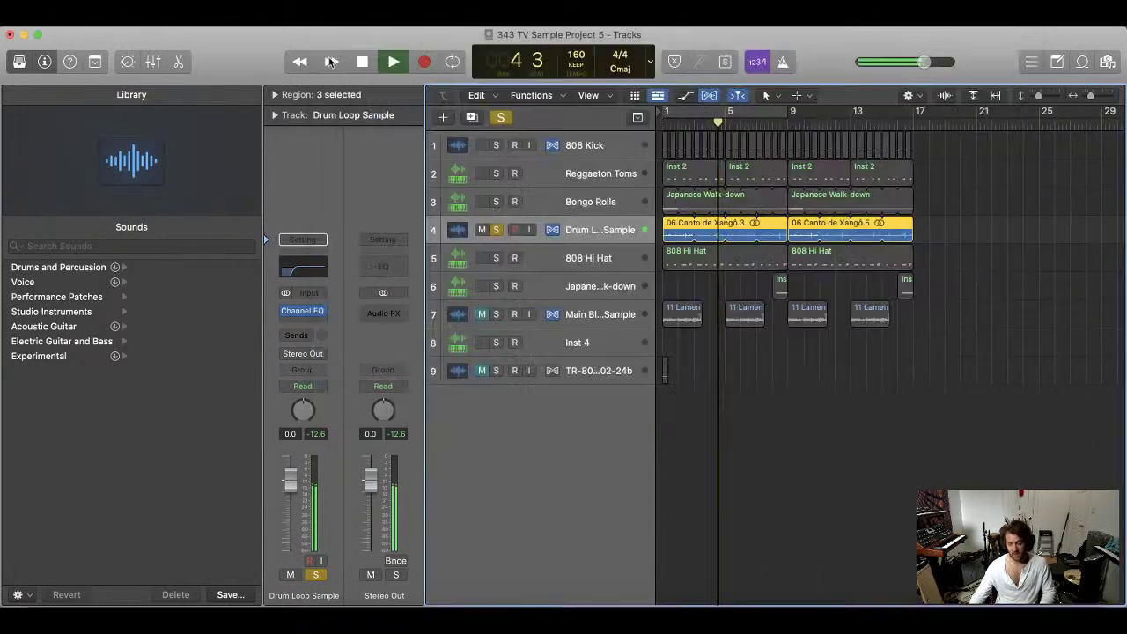
# - Turn on cycle playback for bars 1 to 9, and switch the solo from Drum Loop Sample to Bongo Rolls
pyautogui.press('c')
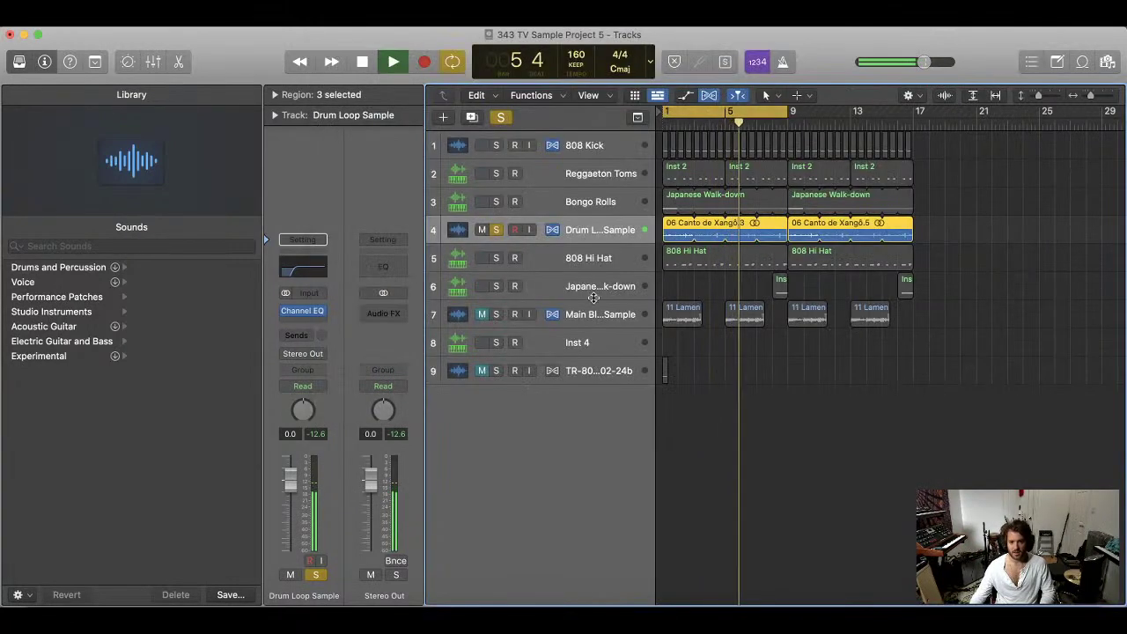
pyautogui.press('space')
pyautogui.click(496, 229)
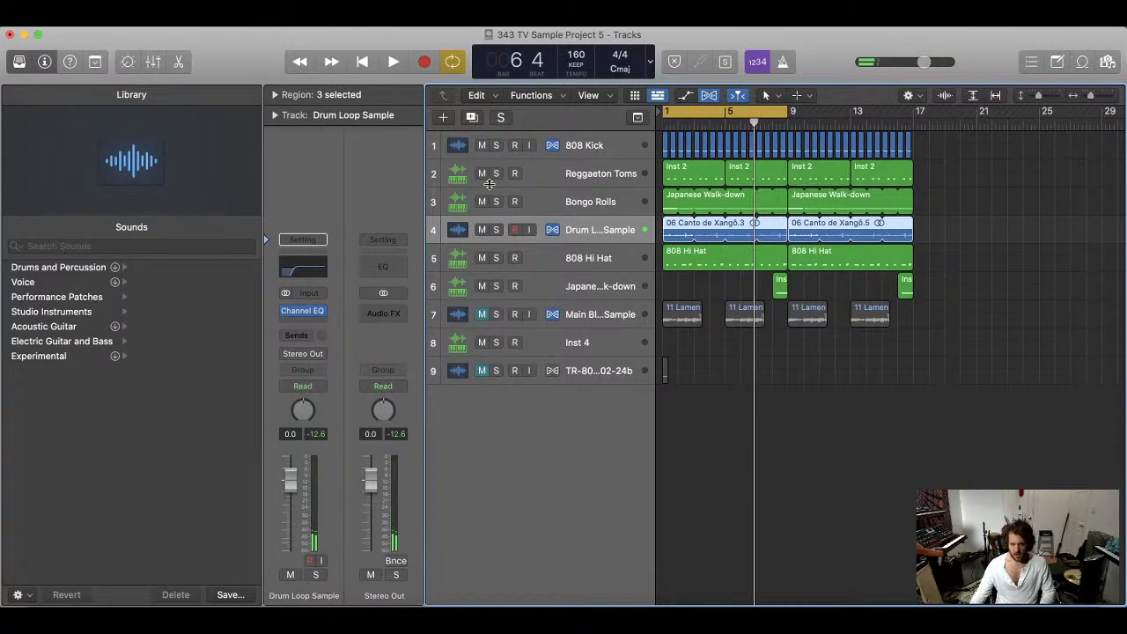
pyautogui.press('space')
pyautogui.click(496, 202)
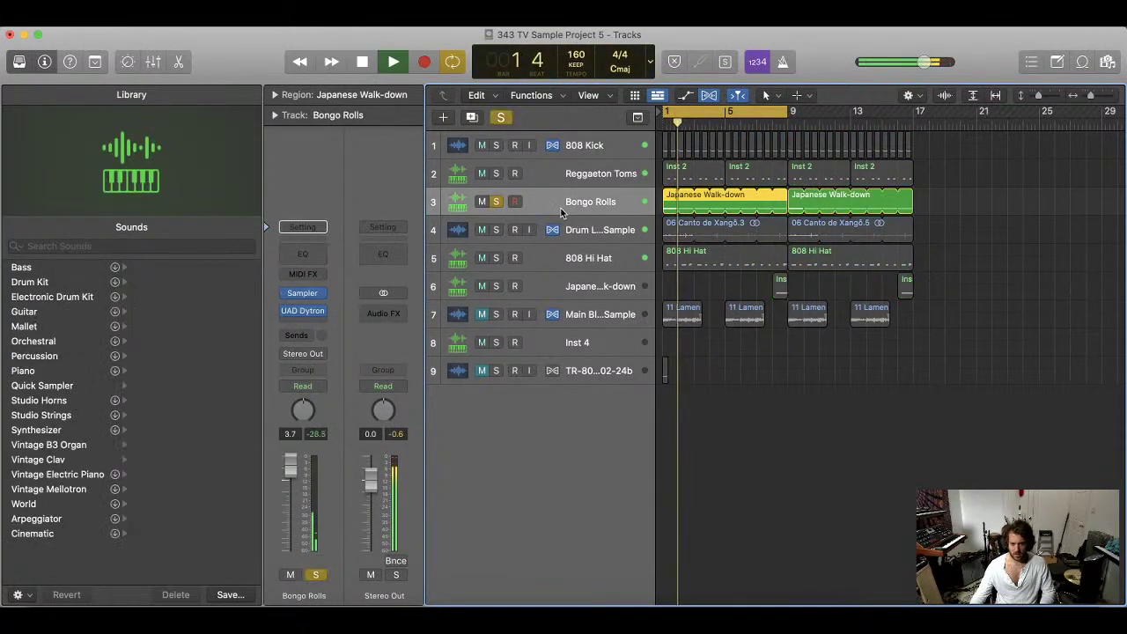
# - Add a Channel EQ to the Bongo Rolls track with an 18 dB/Oct low cut just below 200 Hz
pyautogui.click(302, 253)
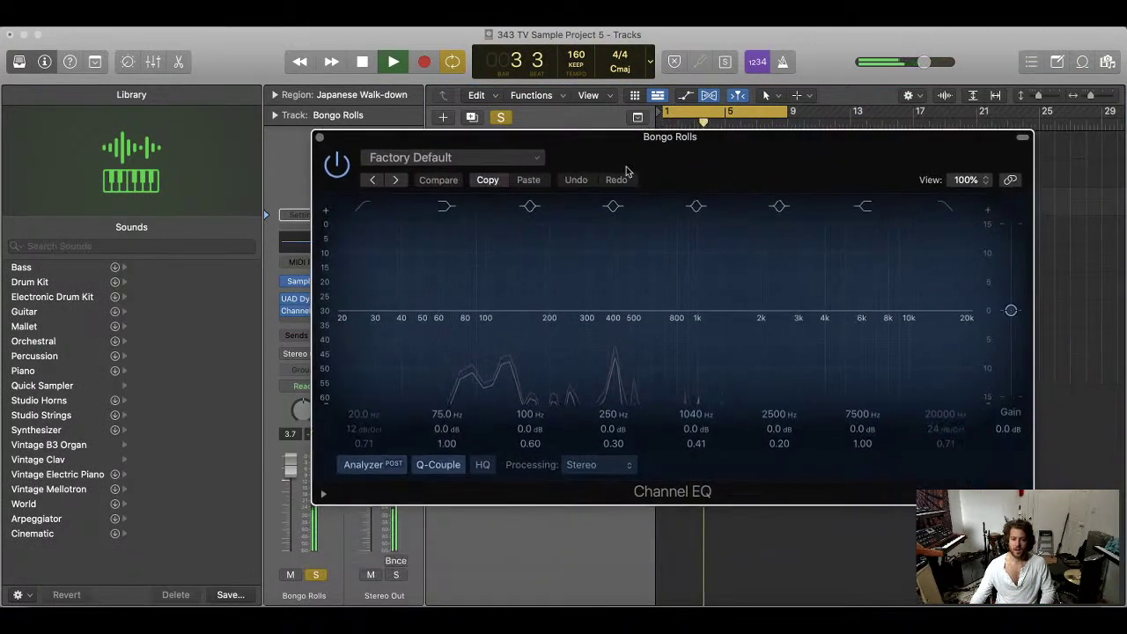
pyautogui.click(361, 206)
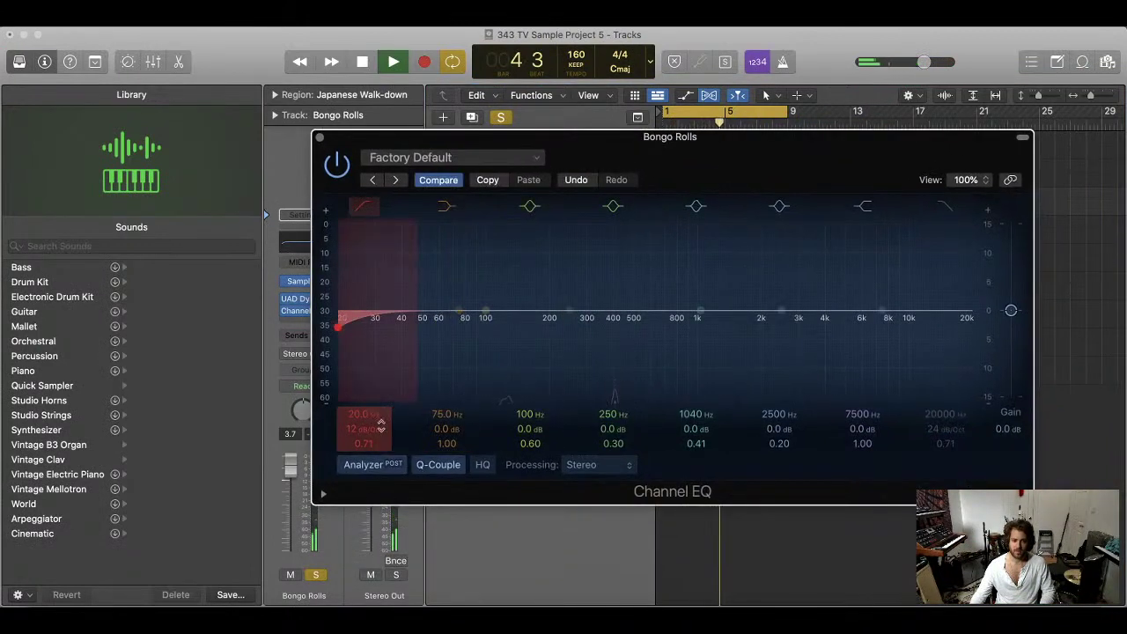
pyautogui.moveTo(371, 433); pyautogui.dragTo(367, 413)
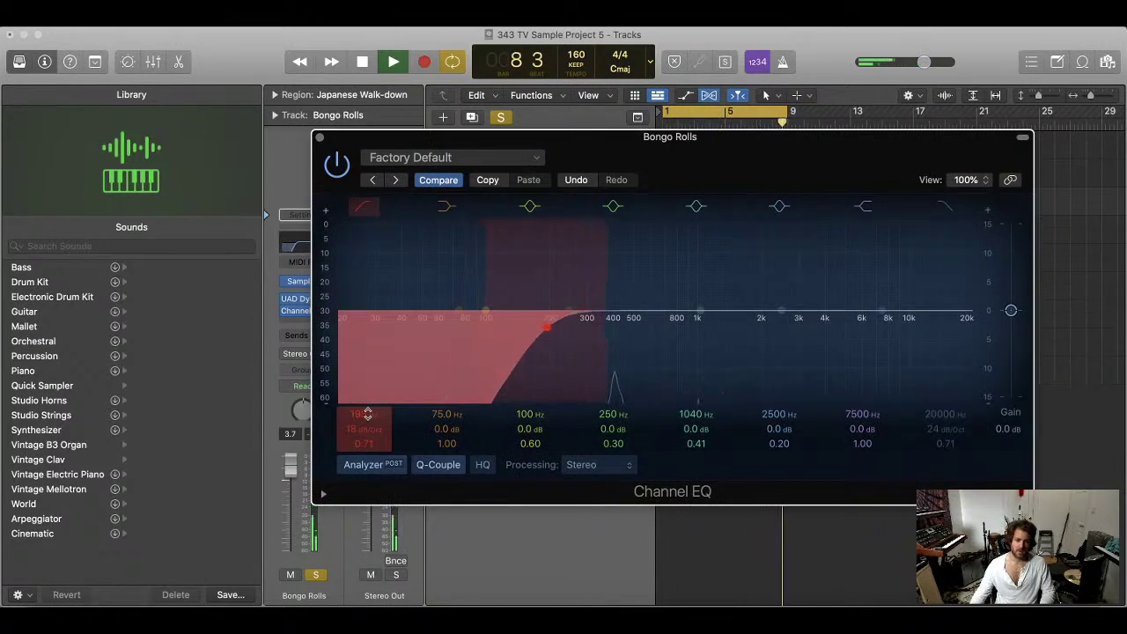
# - Raise the Bongo Rolls Channel EQ low cut to 274 Hz, unsolo the track, and close the EQ
pyautogui.moveTo(373, 412); pyautogui.dragTo(390, 409)
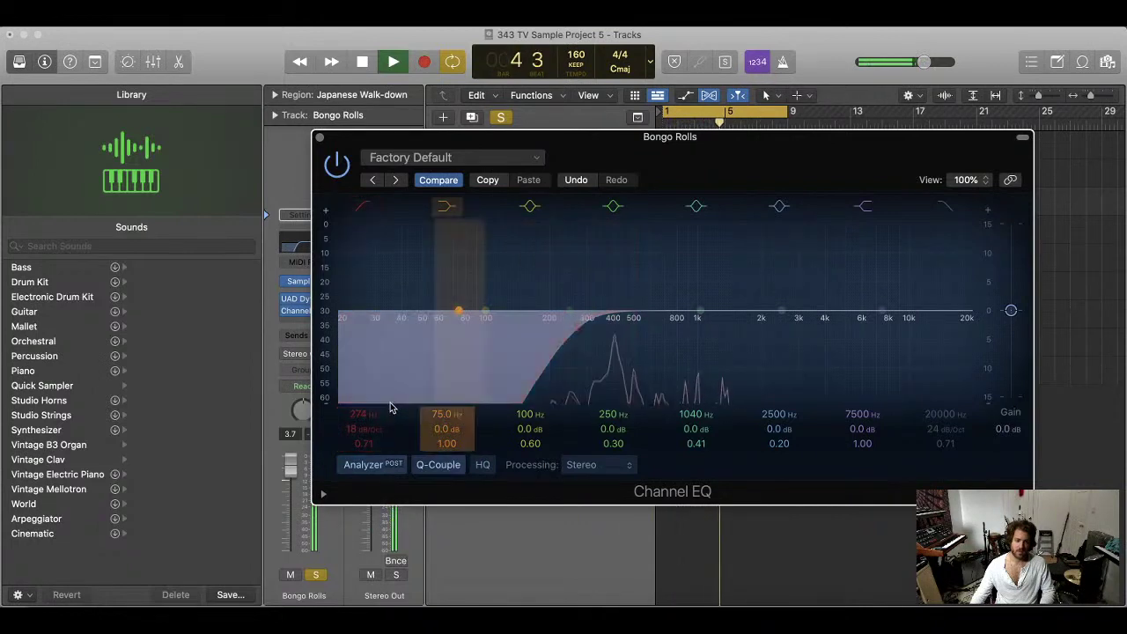
pyautogui.click(319, 575)
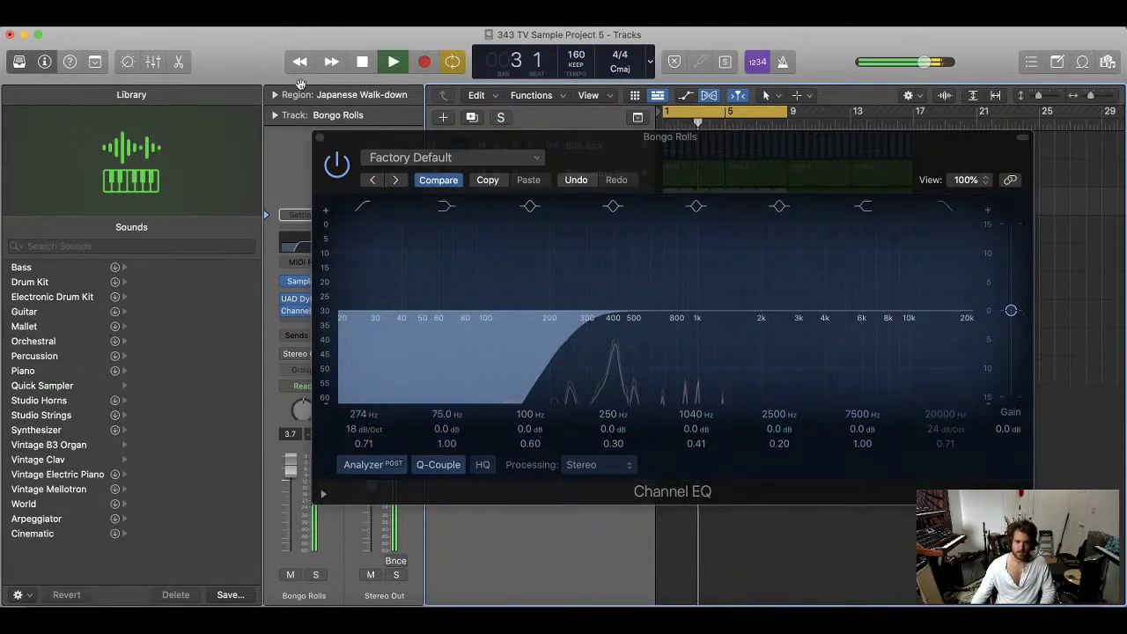
pyautogui.click(320, 138)
# - Add a stereo Sample Delay to the 808 Hi Hat track with the right delay at about 624 samples, and close it
pyautogui.click(705, 257)
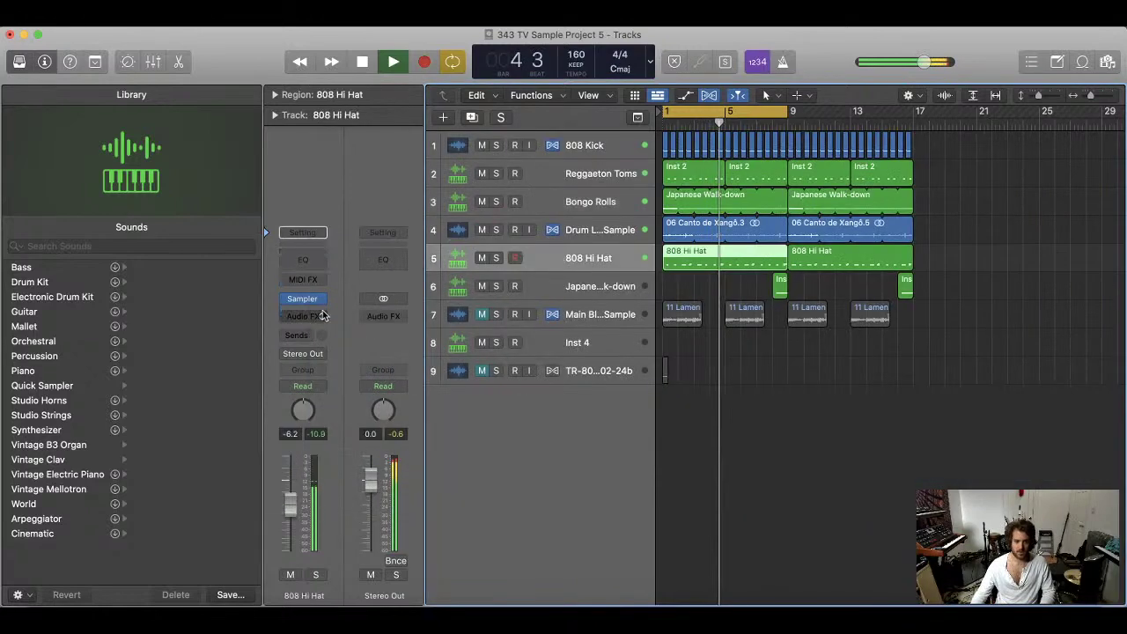
pyautogui.click(297, 315)
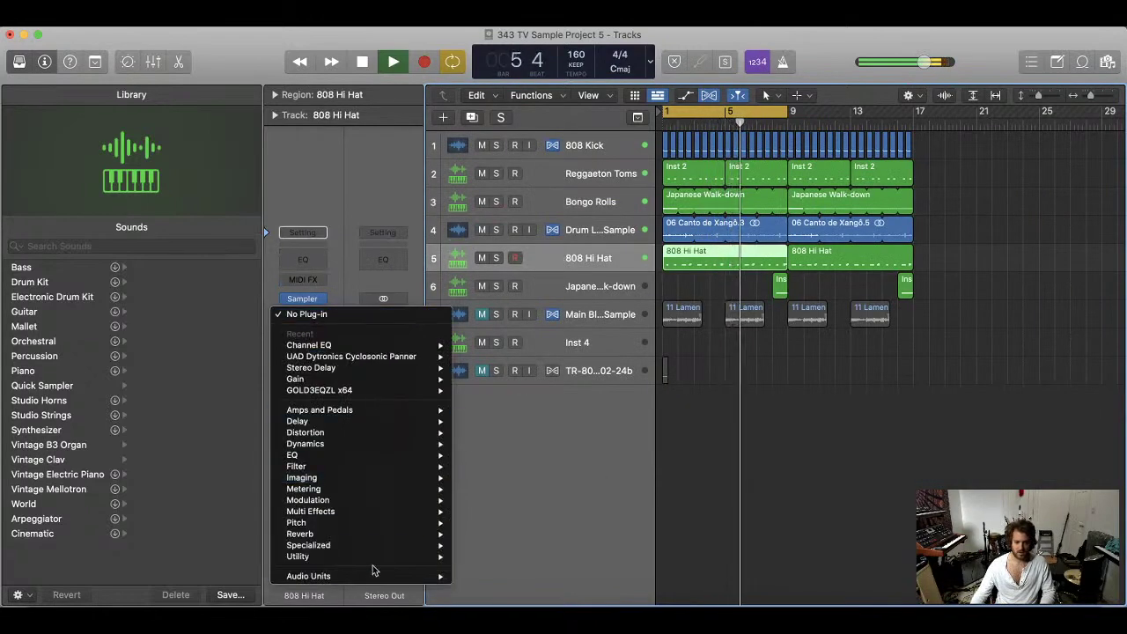
pyautogui.moveTo(374, 560)
pyautogui.moveTo(383, 531)
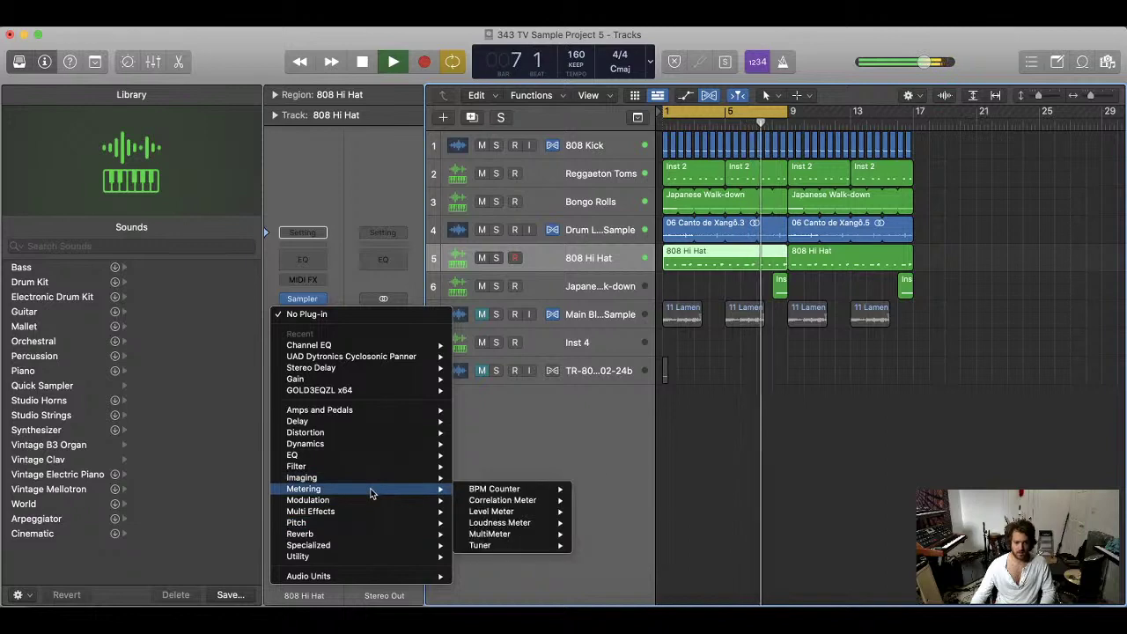
pyautogui.moveTo(348, 421)
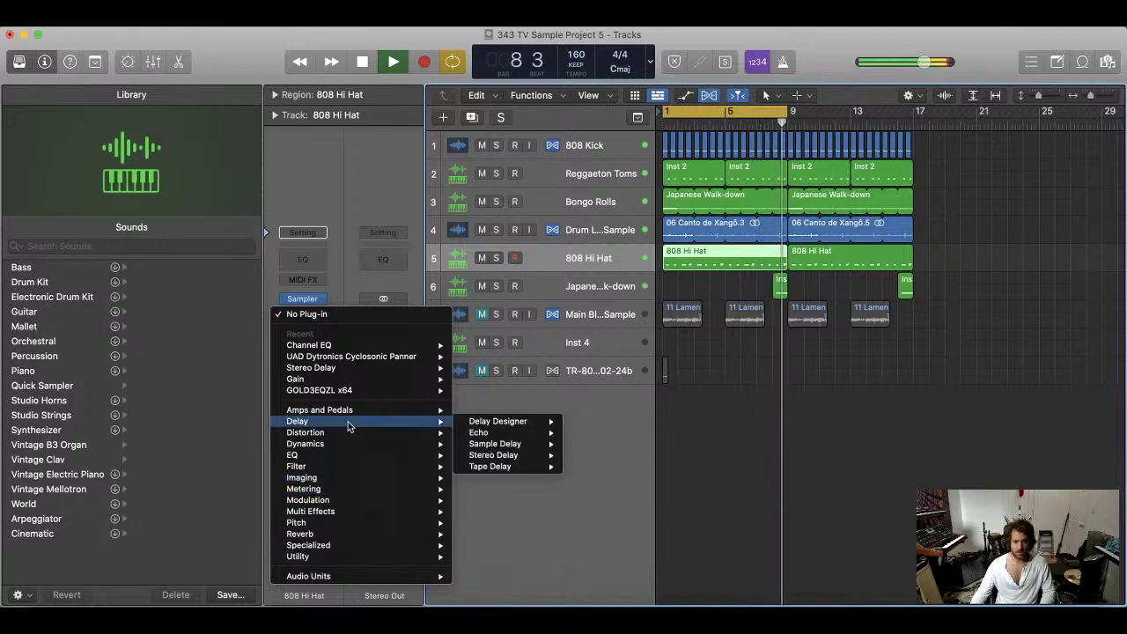
pyautogui.moveTo(511, 454)
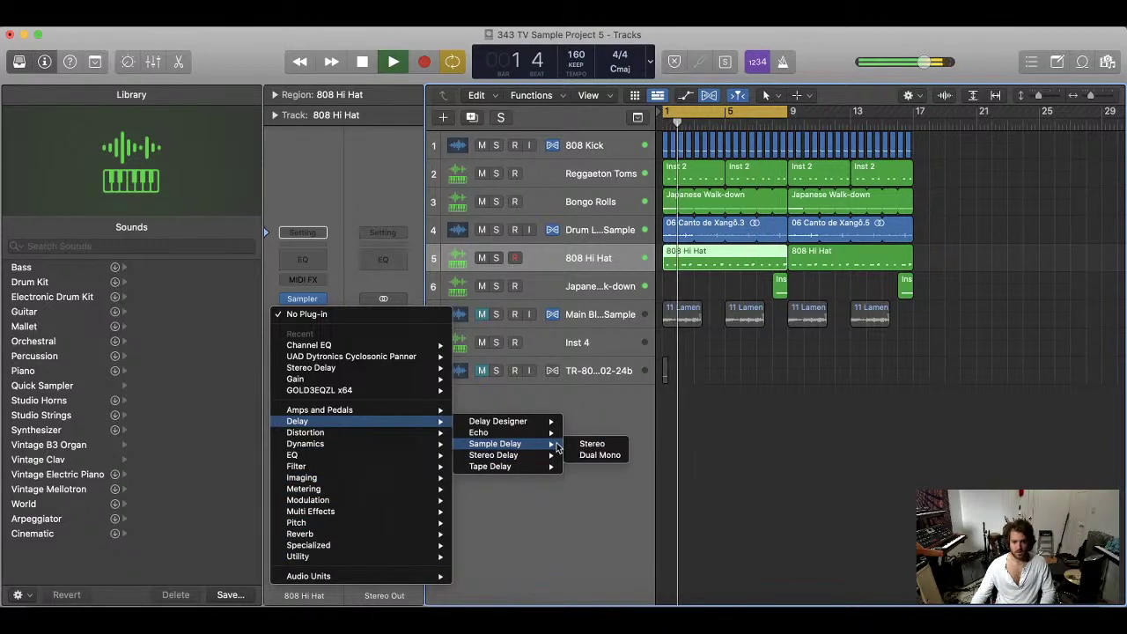
pyautogui.click(596, 444)
pyautogui.moveTo(507, 343); pyautogui.dragTo(506, 322)
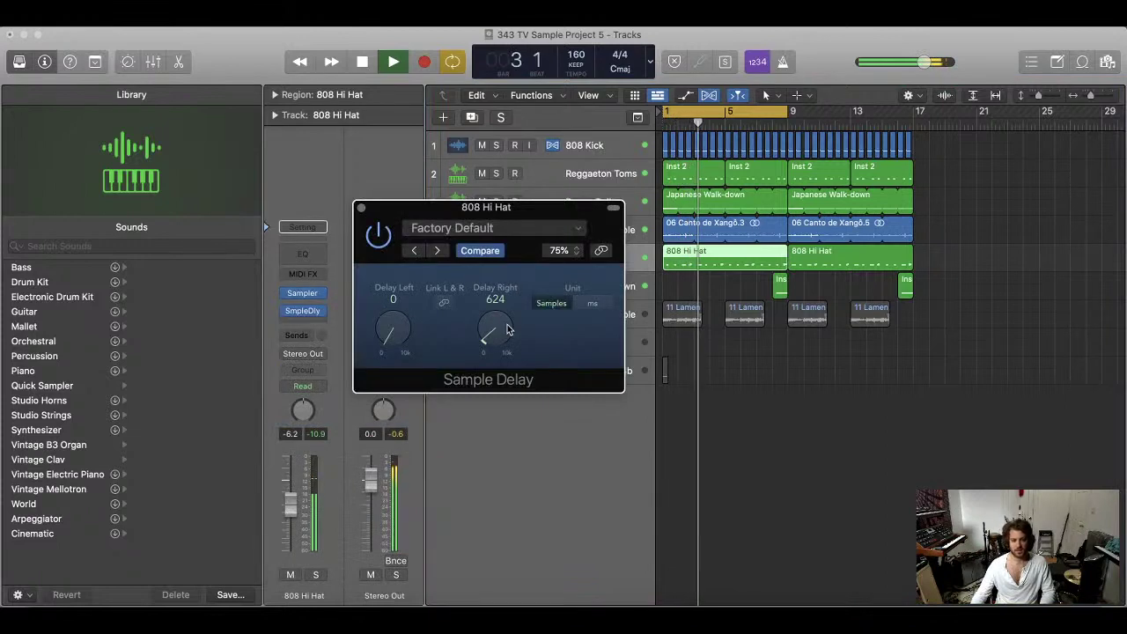
pyautogui.click(361, 208)
# - Lower the 808 Hi Hat volume to -7.0 dB and unmute the Main Blues Sample track
pyautogui.moveTo(286, 511); pyautogui.dragTo(288, 516)
pyautogui.click(677, 287)
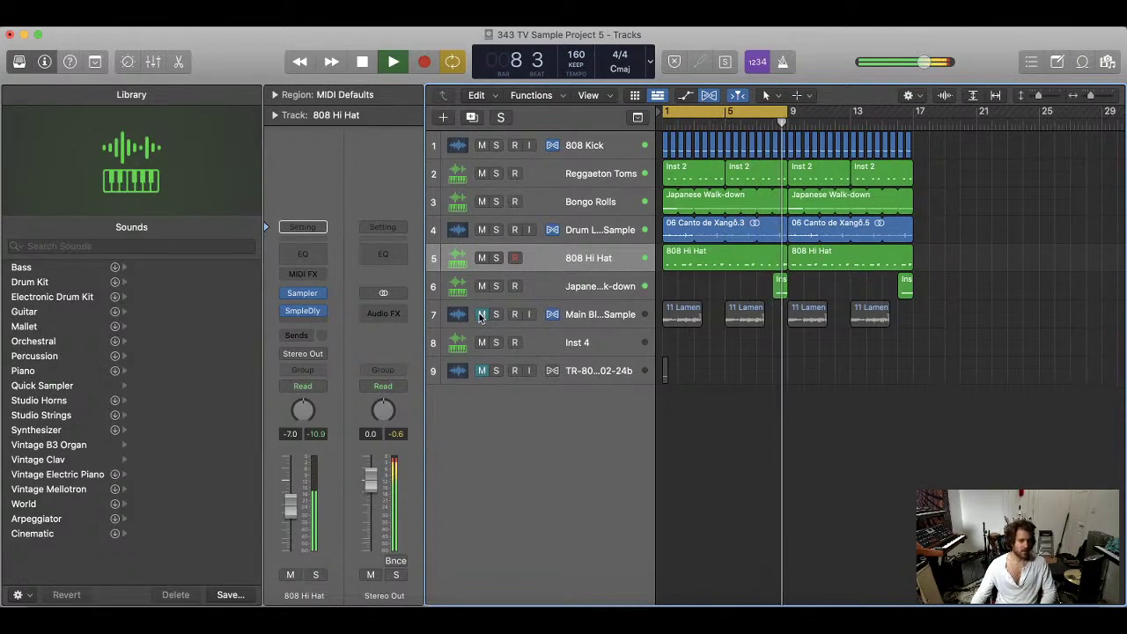
pyautogui.click(592, 319)
pyautogui.click(722, 385)
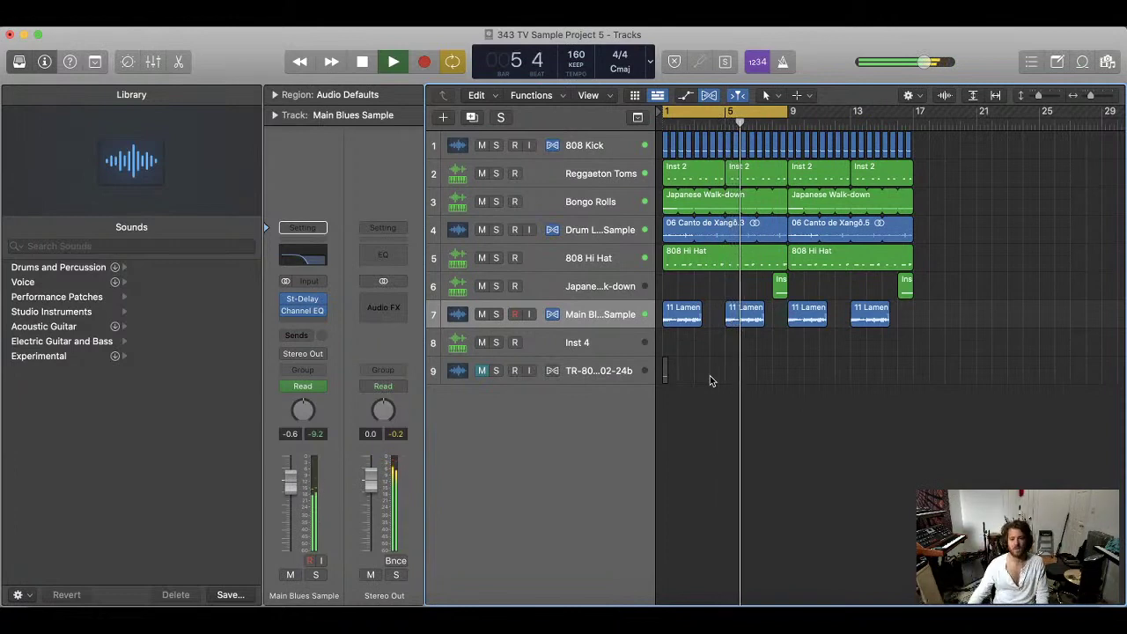
# - In the Inst 4 track's Sampler, move the 06 Canto de Xangô zone's sample start to about 2492532
pyautogui.click(640, 351)
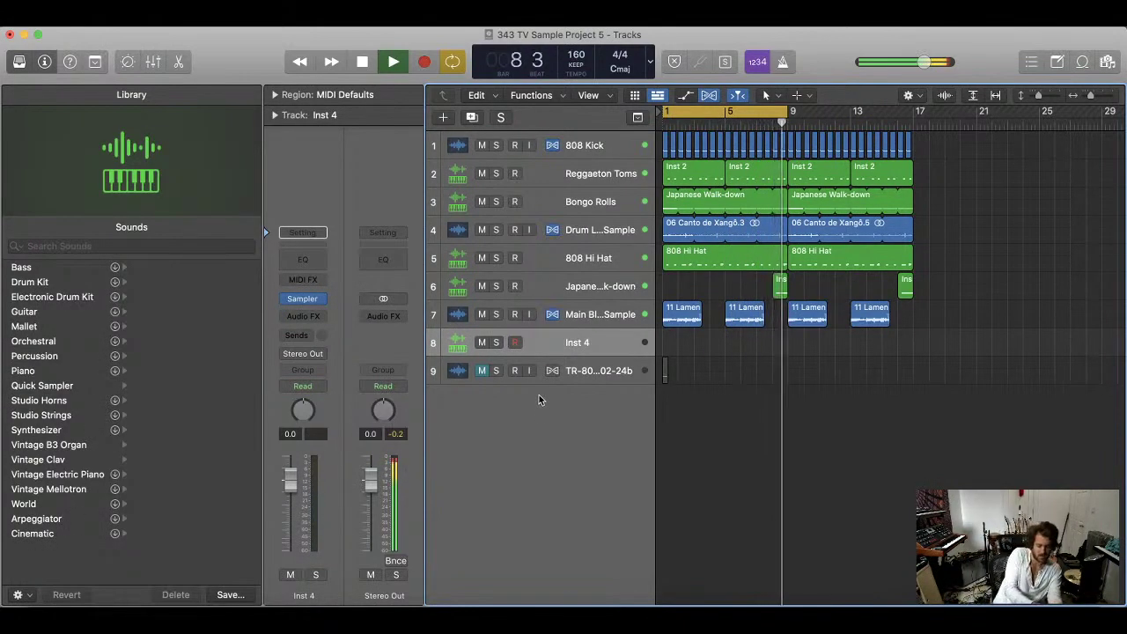
pyautogui.click(302, 299)
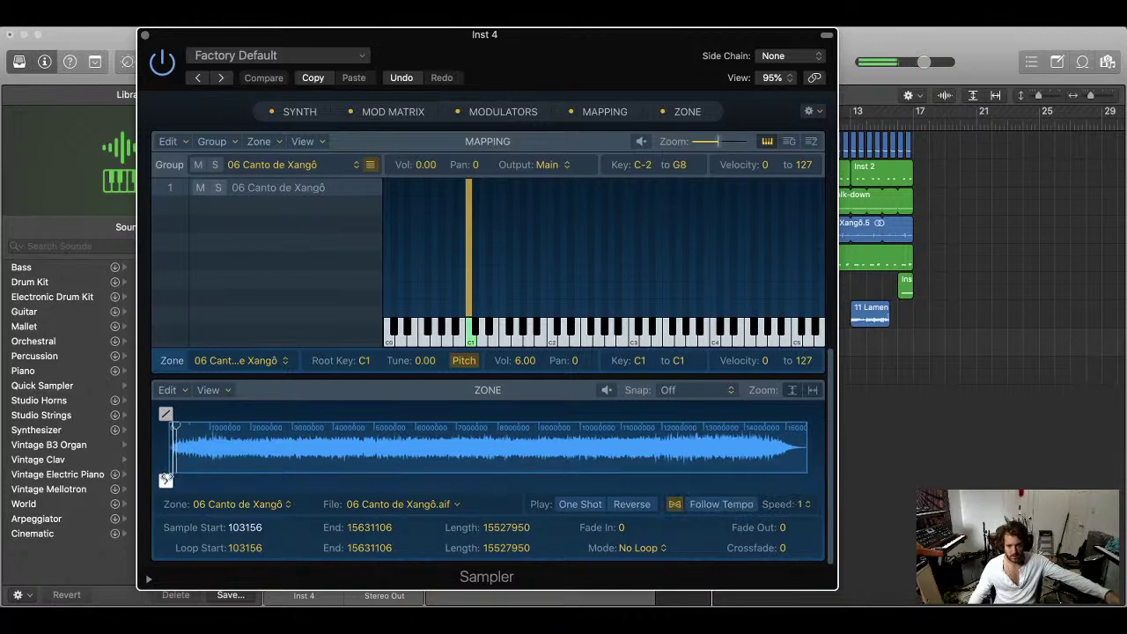
pyautogui.moveTo(166, 479); pyautogui.dragTo(197, 478)
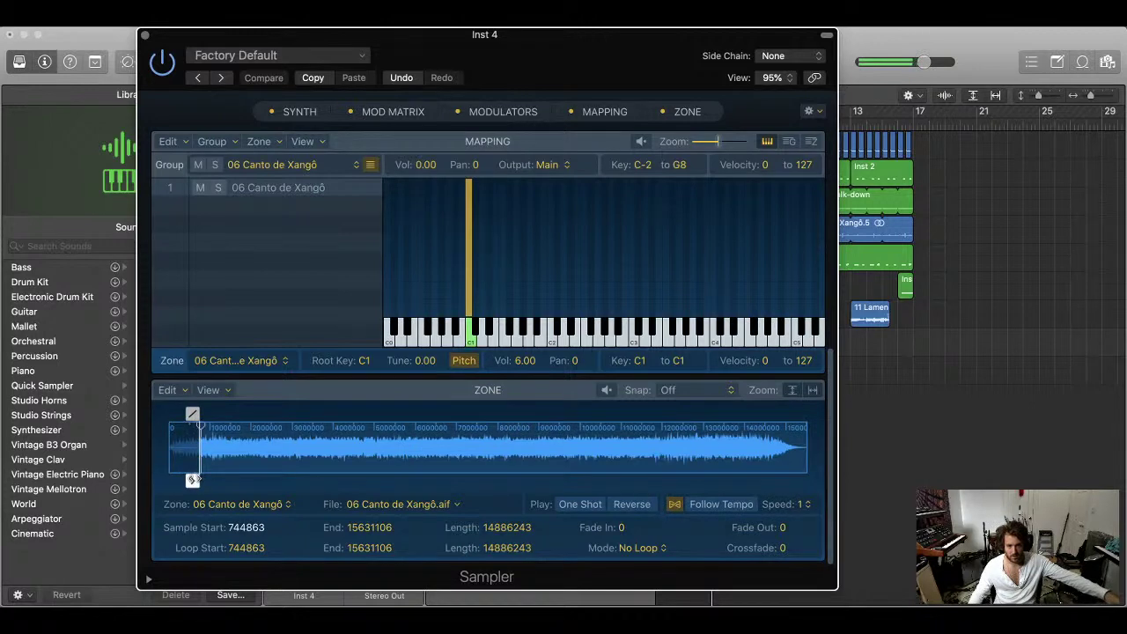
pyautogui.moveTo(193, 480); pyautogui.dragTo(261, 480)
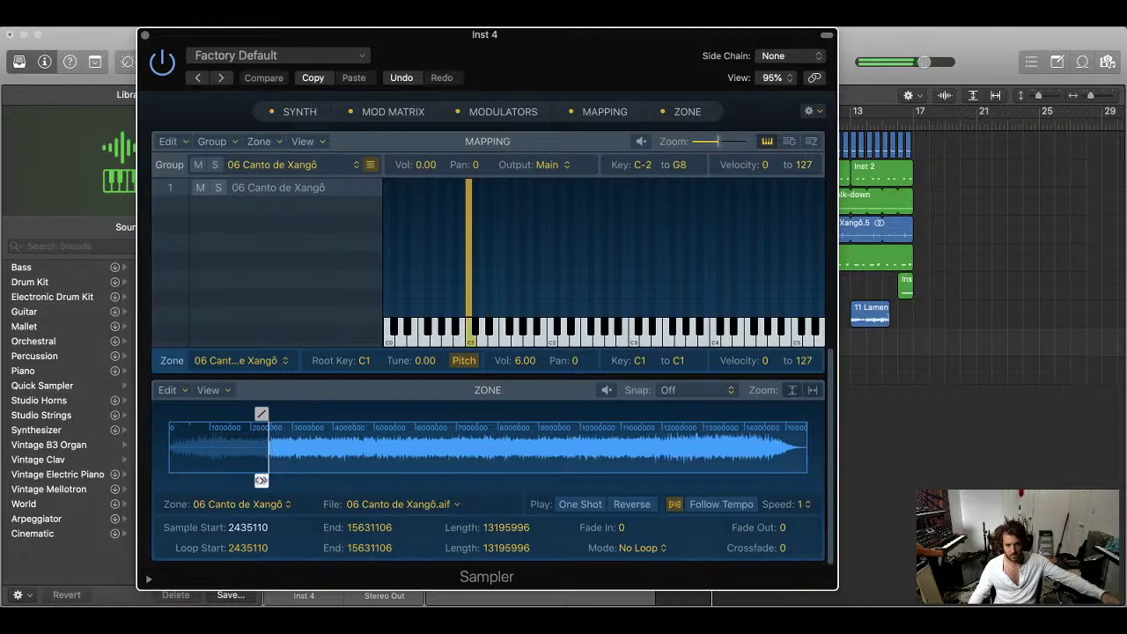
pyautogui.moveTo(261, 480); pyautogui.dragTo(265, 480)
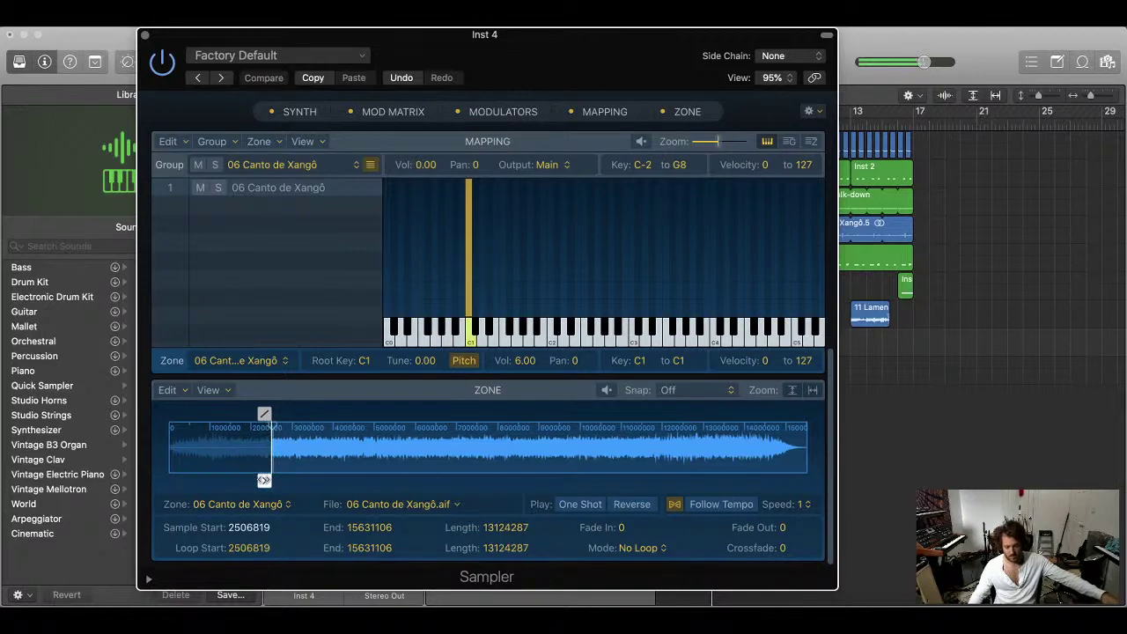
pyautogui.scroll(5, 286, 465)
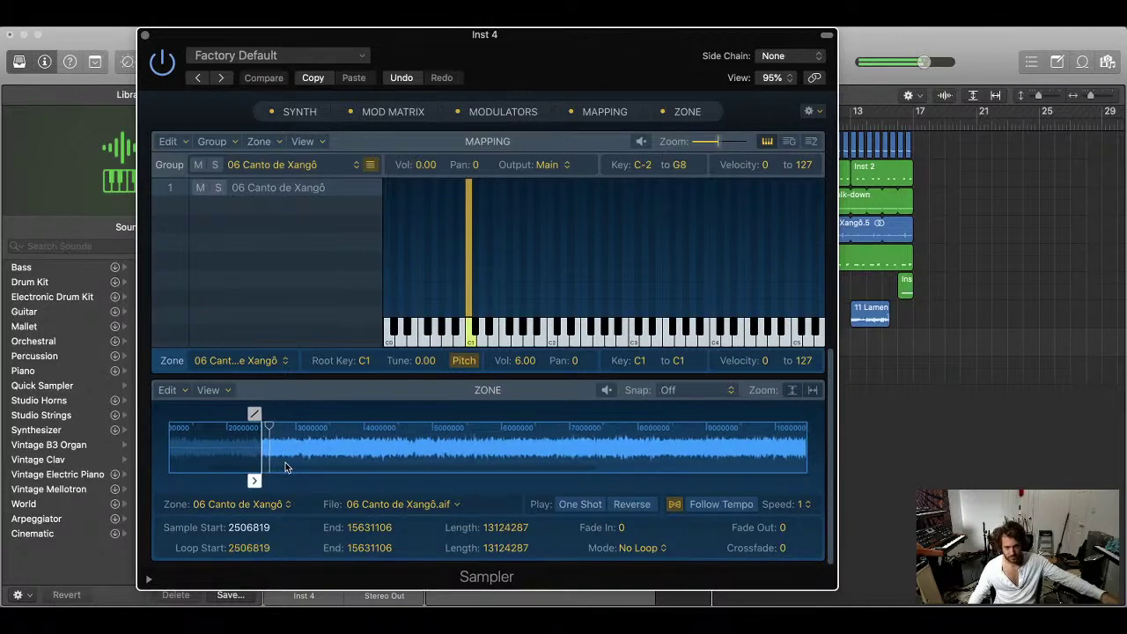
pyautogui.scroll(4, 283, 454)
pyautogui.moveTo(254, 481); pyautogui.dragTo(253, 481)
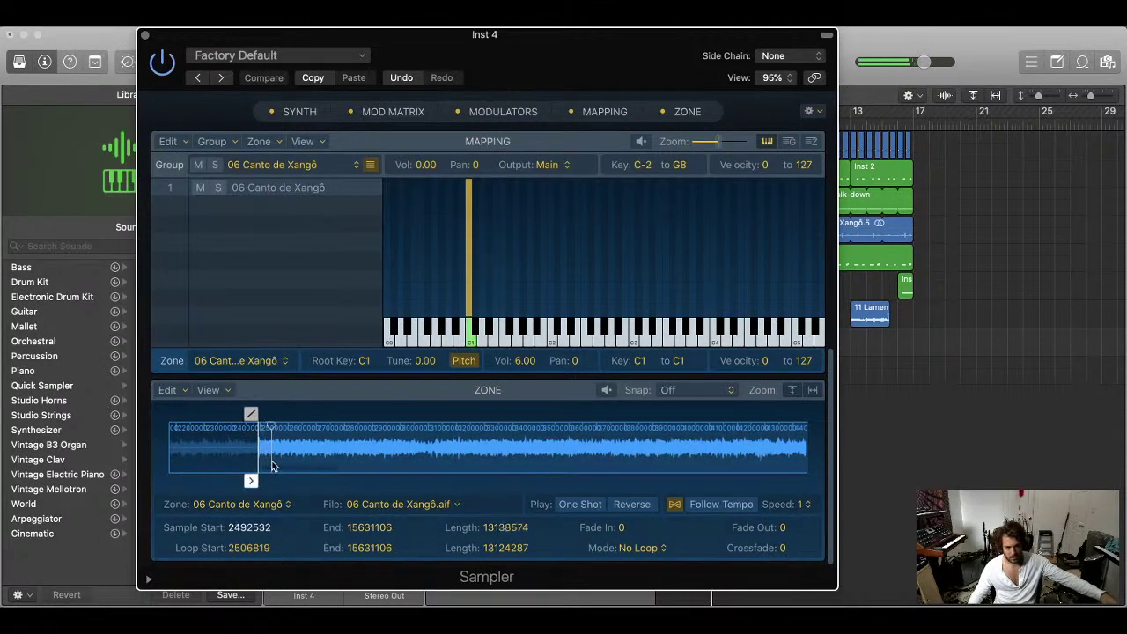
pyautogui.scroll(5, 273, 465)
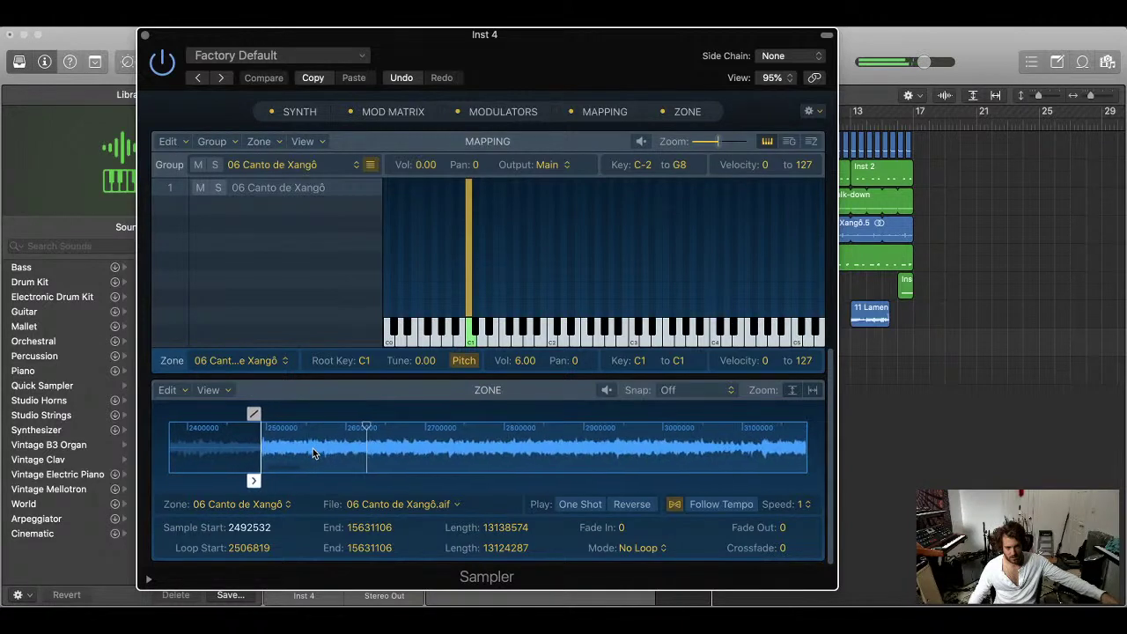
pyautogui.scroll(4, 313, 449)
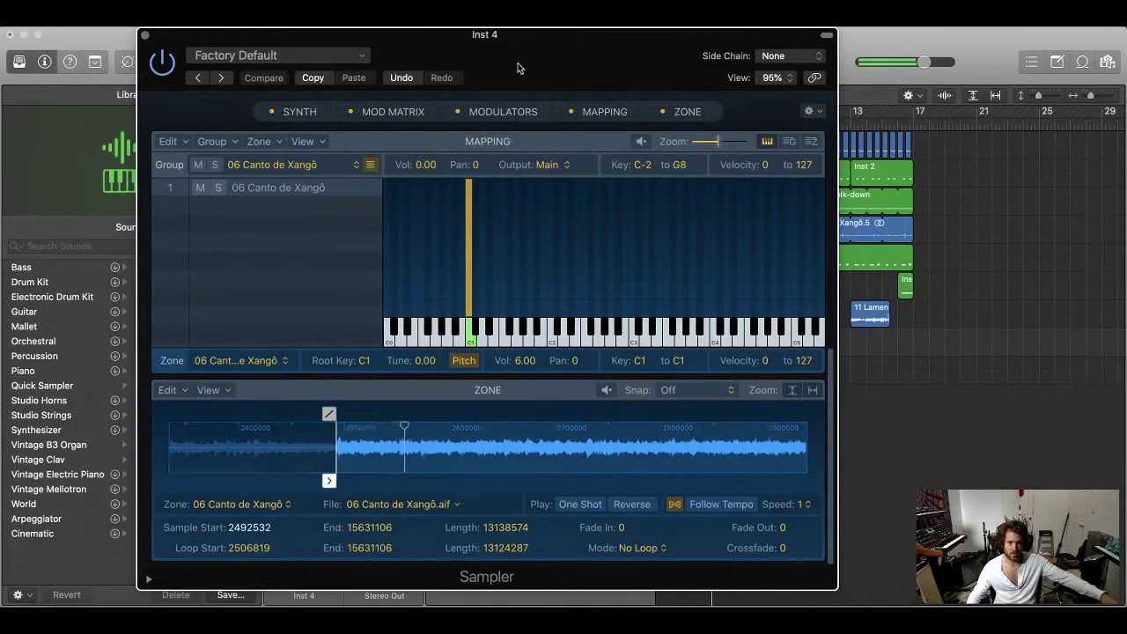
# - Move the Inst 4 Sampler clear of the tracks, start cycled playback of the beat, and close the Sampler
pyautogui.moveTo(518, 63); pyautogui.dragTo(653, 183)
pyautogui.press('space')
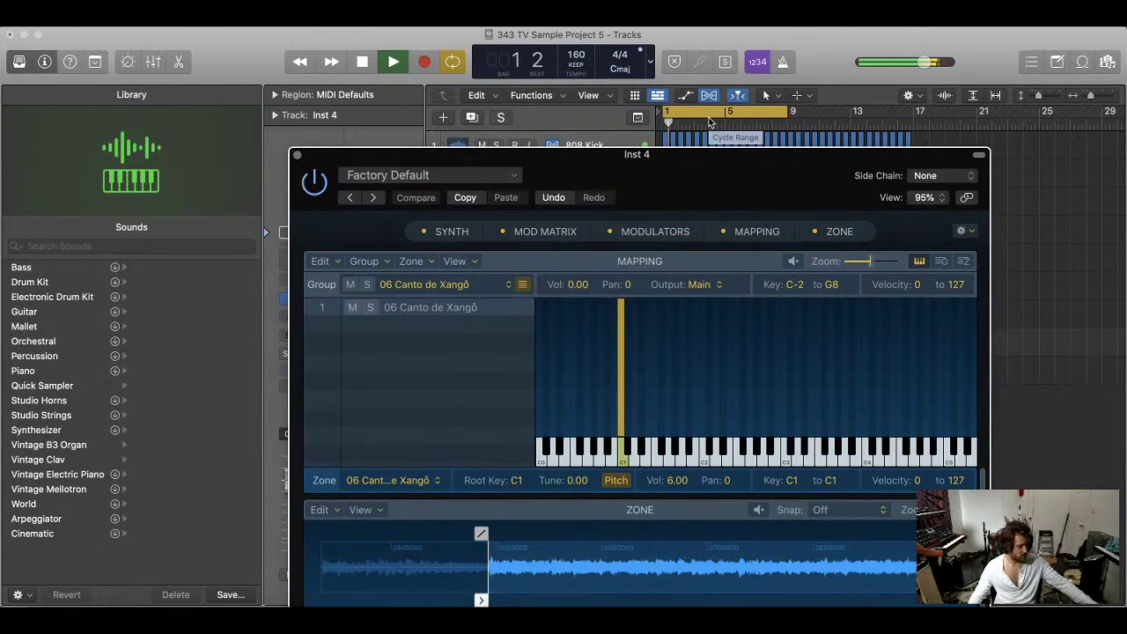
pyautogui.moveTo(709, 154); pyautogui.dragTo(716, 223)
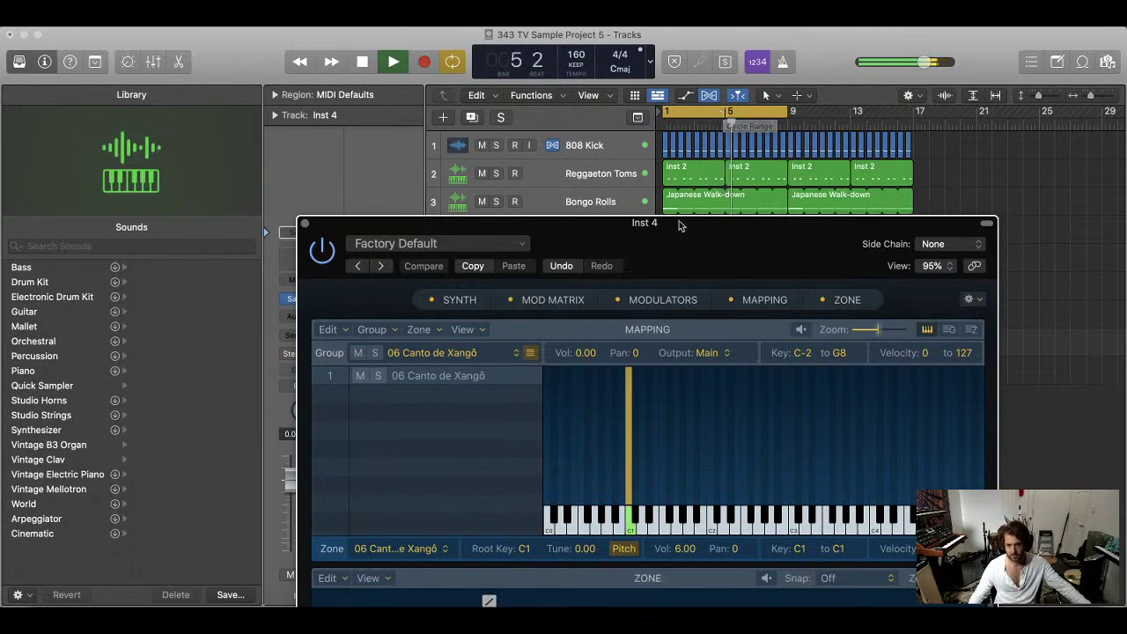
pyautogui.click(301, 224)
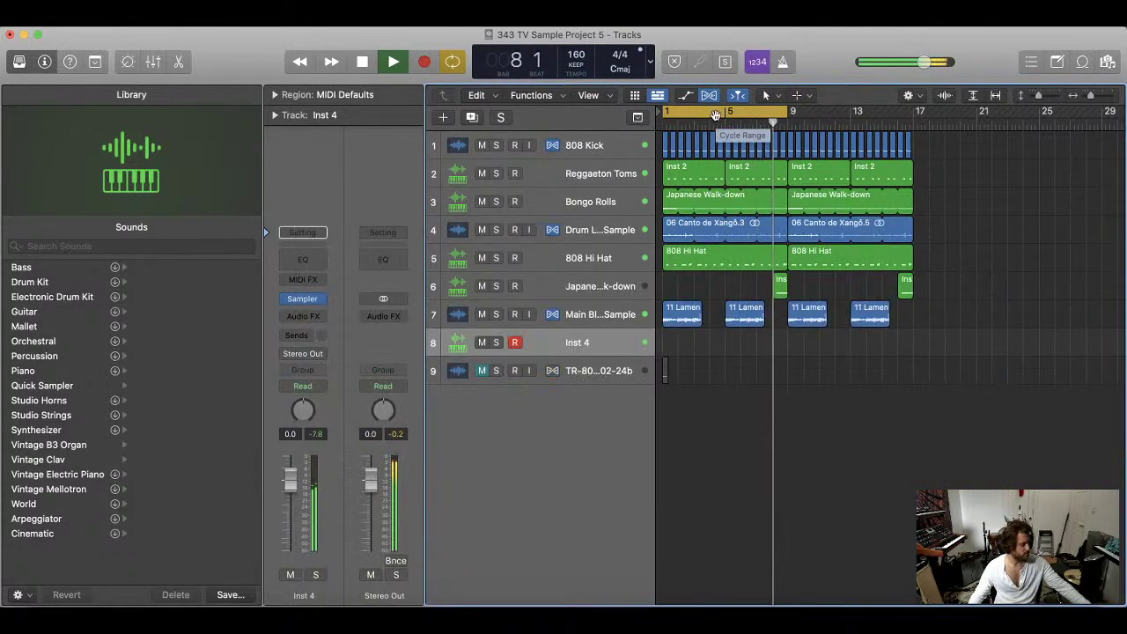
# - Turn off cycle playback and record an Inst 4 part from bar 2 to bar 9
pyautogui.press('c')
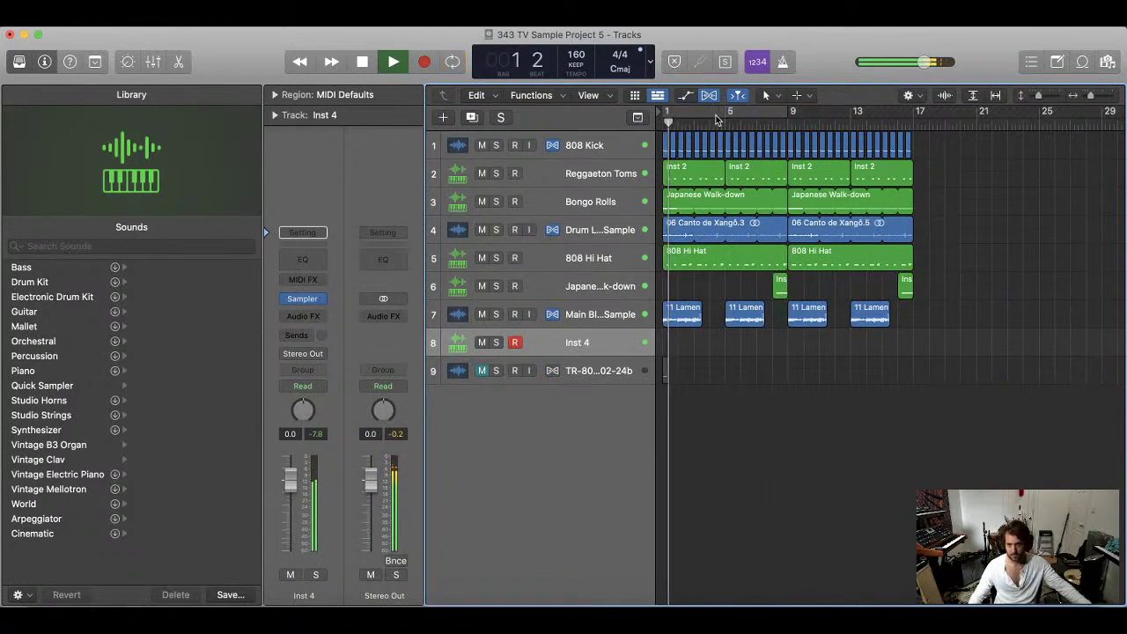
pyautogui.press('r')
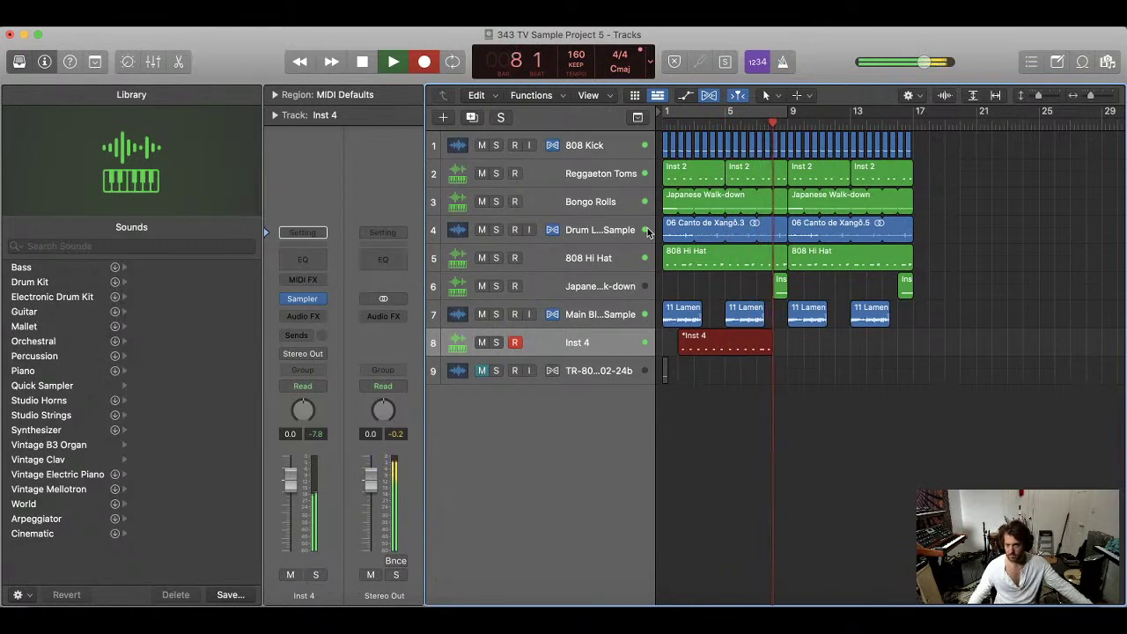
pyautogui.press('space')
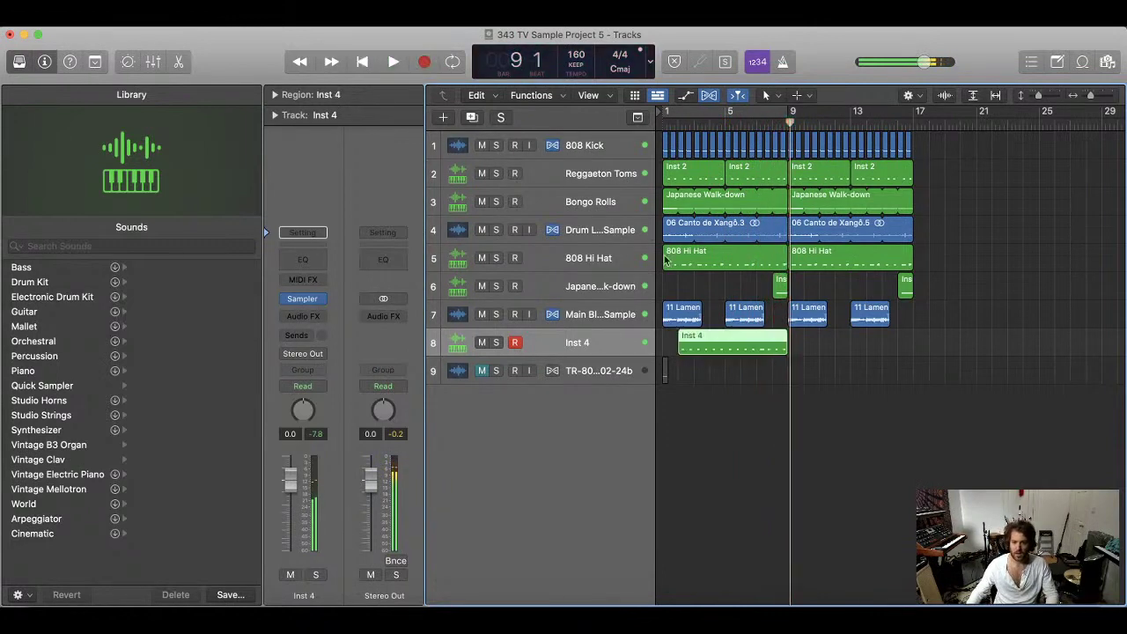
# - Fit the recorded Inst 4 region to bars 1 to 5 and play it back from the beginning
pyautogui.moveTo(678, 354)
pyautogui.mouseDown()
pyautogui.moveTo(696, 354)
pyautogui.moveTo(687, 346)
pyautogui.mouseUp()
pyautogui.moveTo(755, 348); pyautogui.dragTo(719, 352)
pyautogui.press('Return')
pyautogui.press('space')
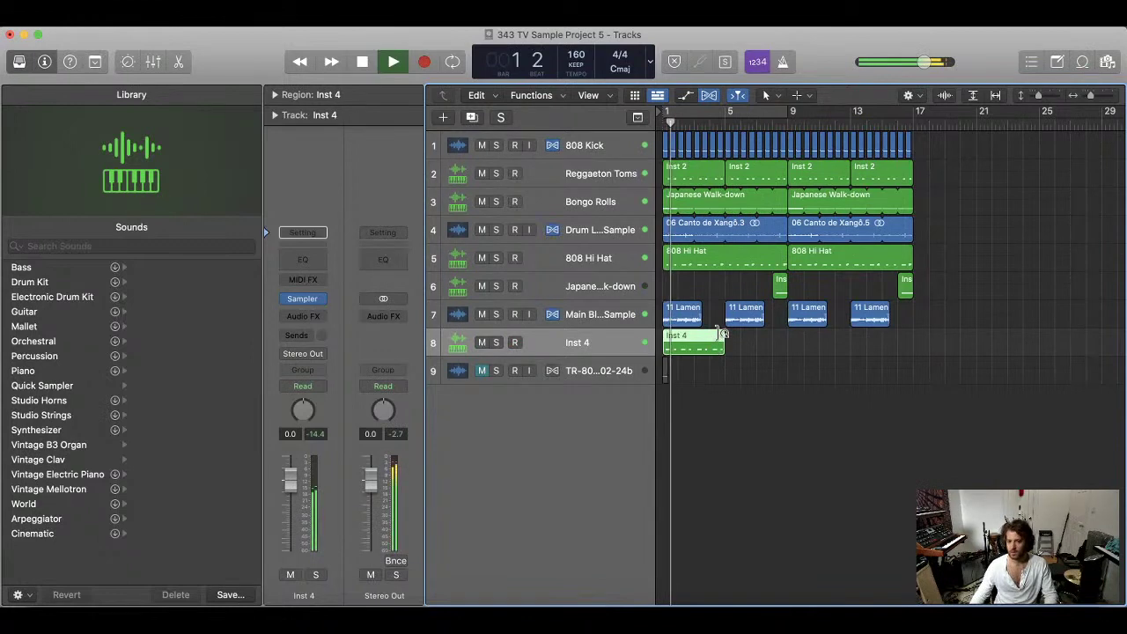
# - Quantize all notes of the Inst 4 region to 1/16 notes in the Piano Roll and play the result from bar 1
pyautogui.doubleClick(696, 347)
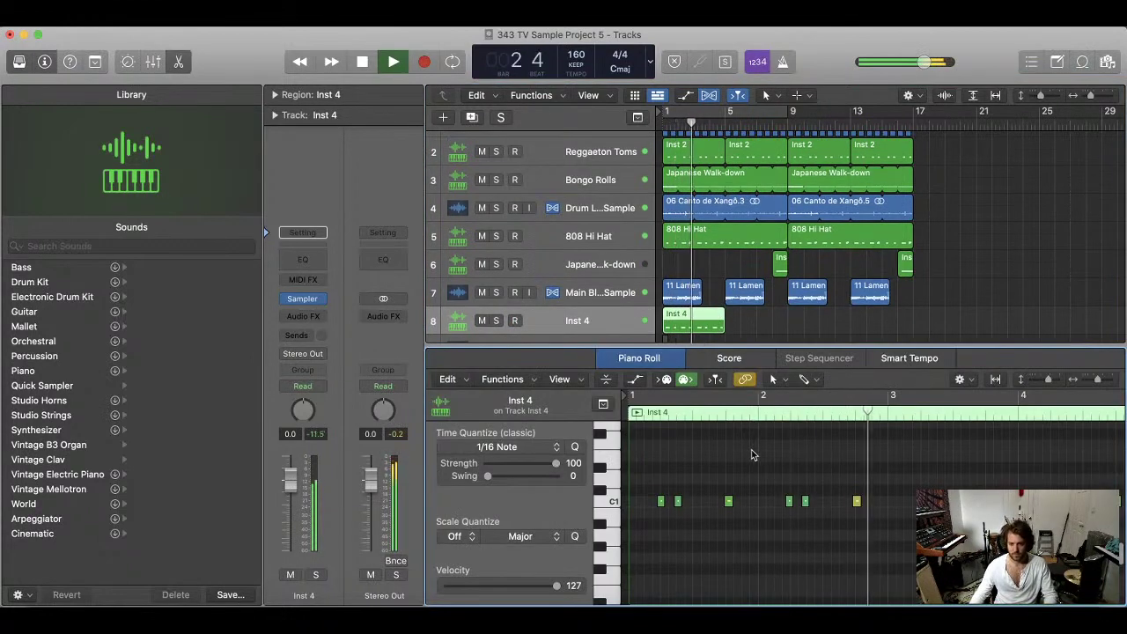
pyautogui.scroll(-2, 753, 455)
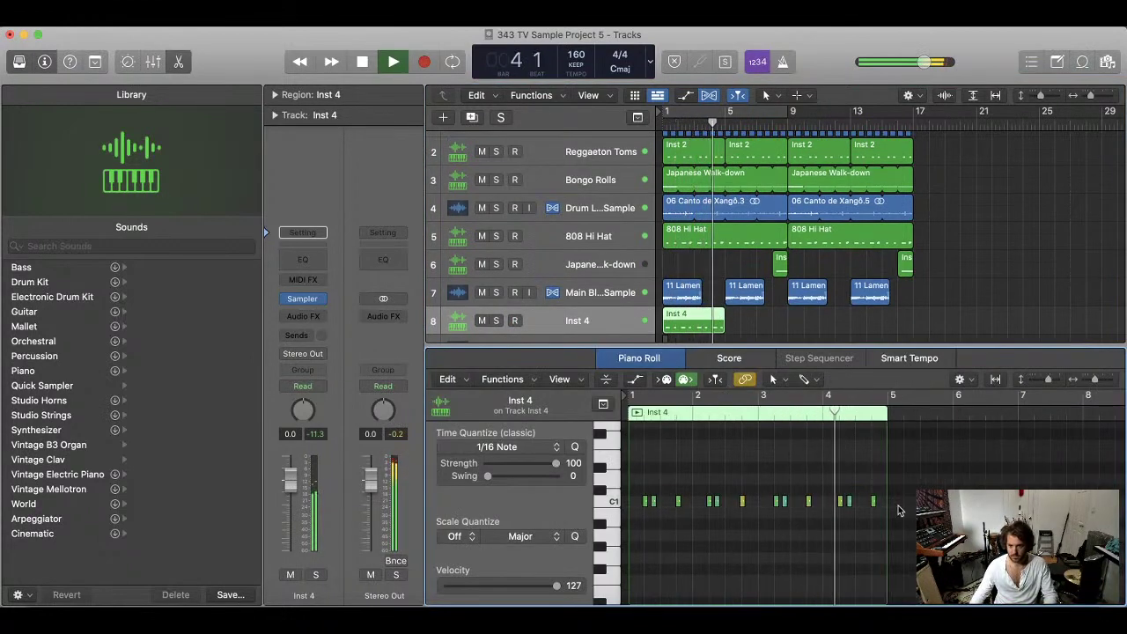
pyautogui.press('space')
pyautogui.moveTo(878, 489); pyautogui.dragTo(568, 512)
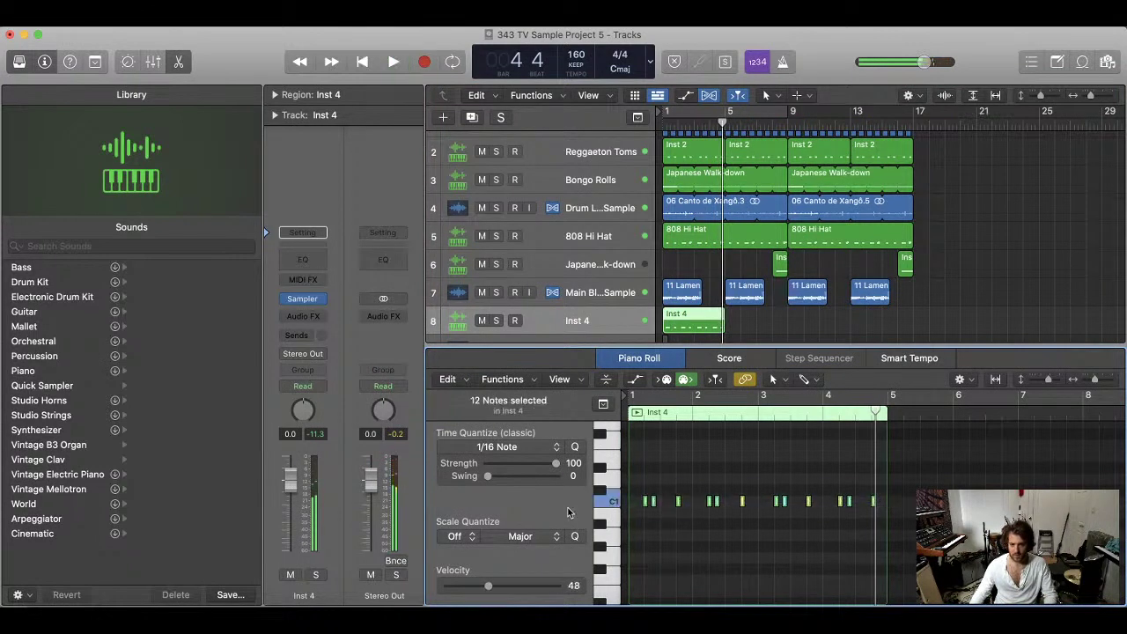
pyautogui.click(575, 448)
pyautogui.press('Return')
pyautogui.press('space')
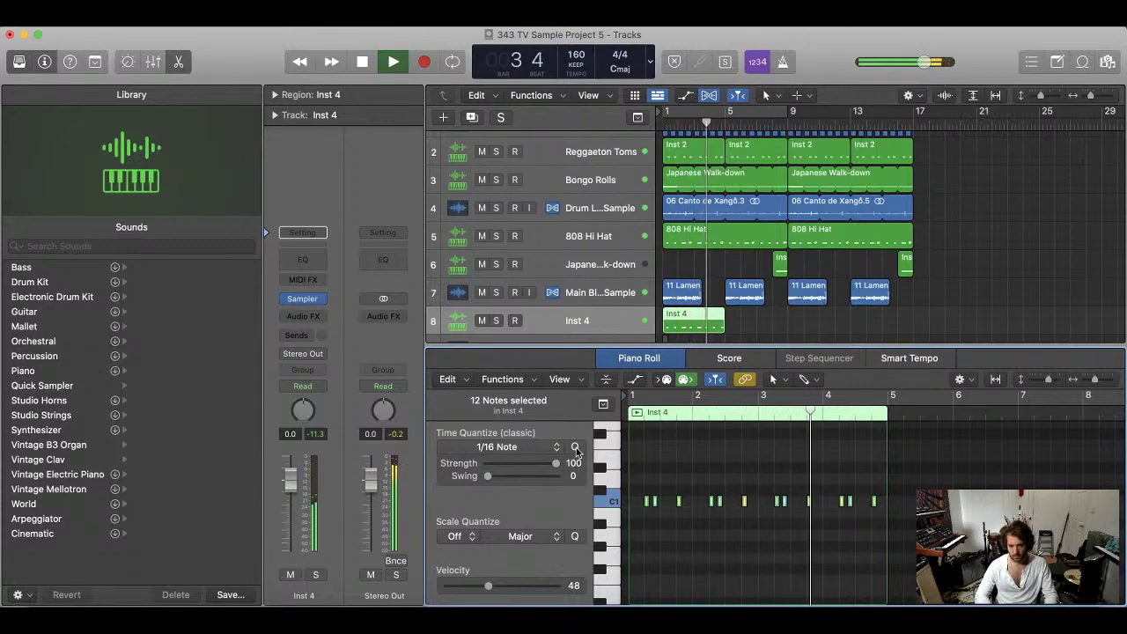
# - Reduce the quantize strength of the selected Inst 4 notes to 57 and play the beat from the start
pyautogui.press('space')
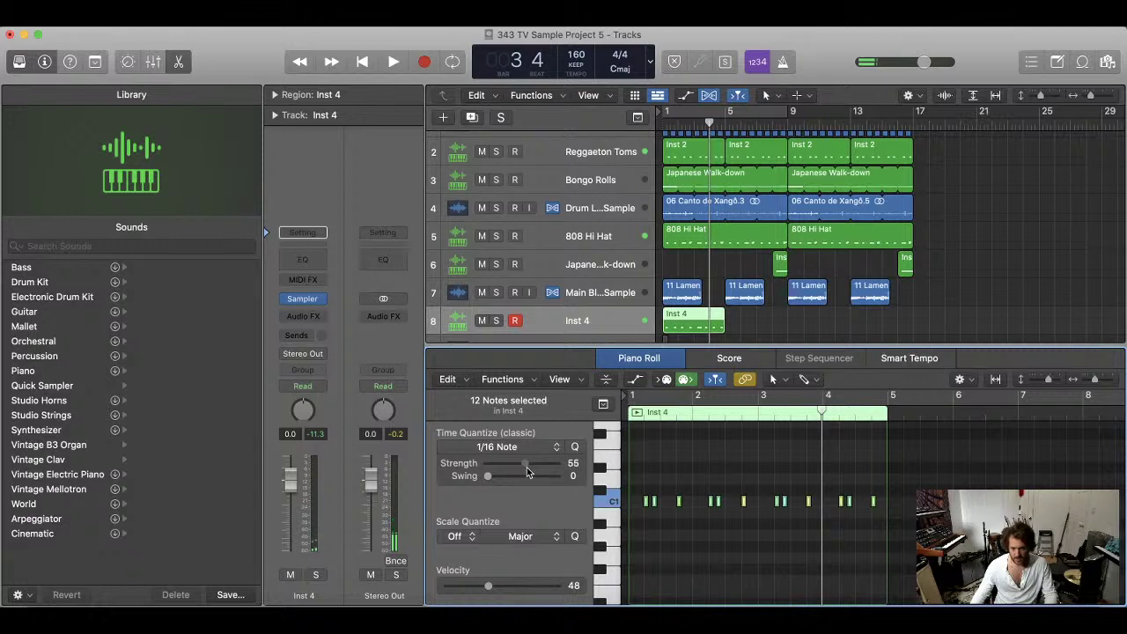
pyautogui.press('Return')
pyautogui.press('space')
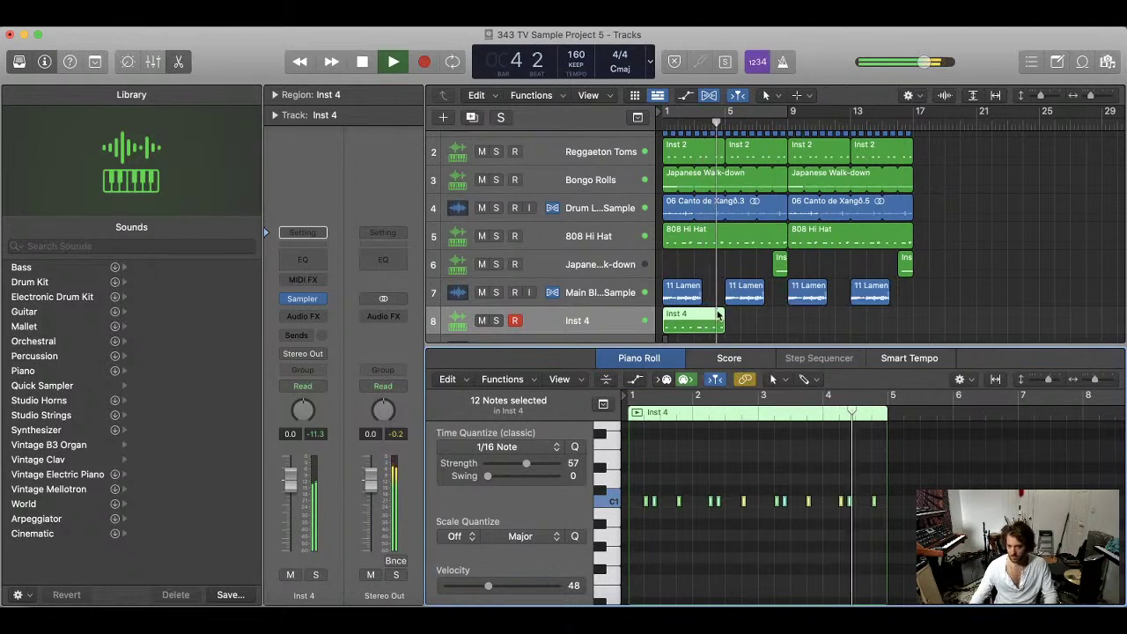
# - Loop the Inst 4 region out to bar 17, close the Piano Roll, and rename the track "Sahs"
pyautogui.moveTo(724, 310); pyautogui.dragTo(913, 316)
pyautogui.press('e')
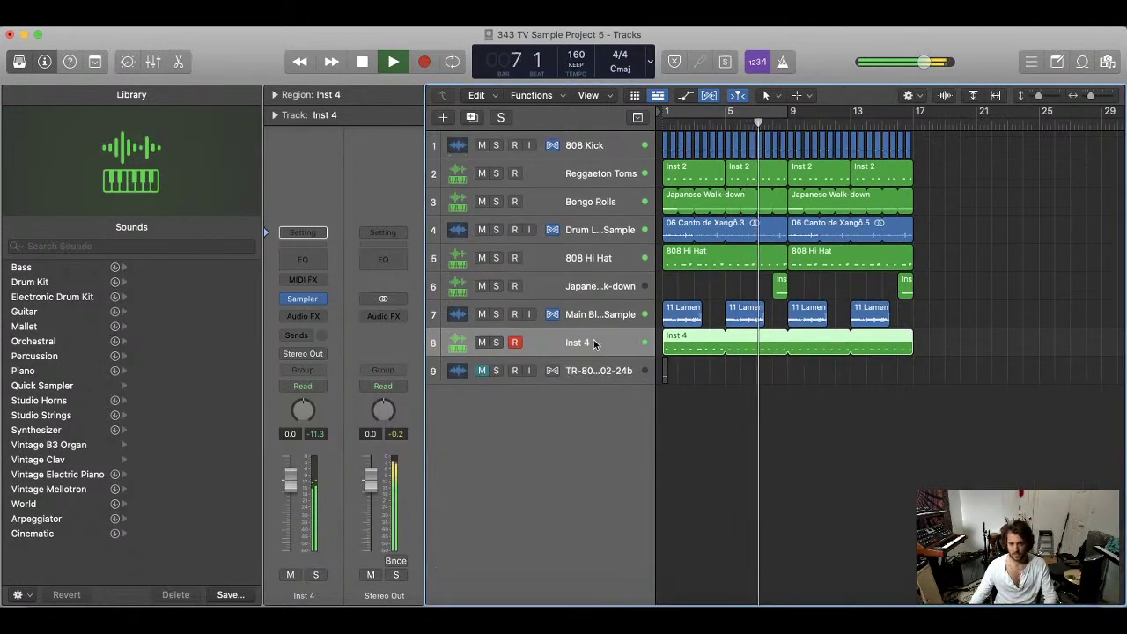
pyautogui.doubleClick(593, 340)
pyautogui.write('Sahs')
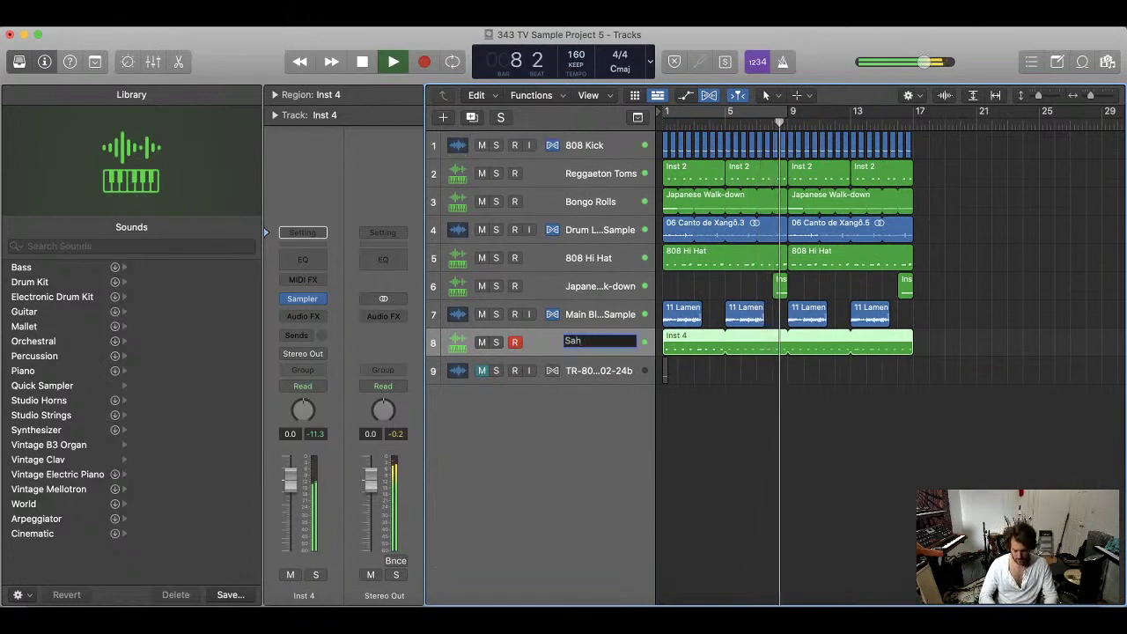
pyautogui.press('Return')
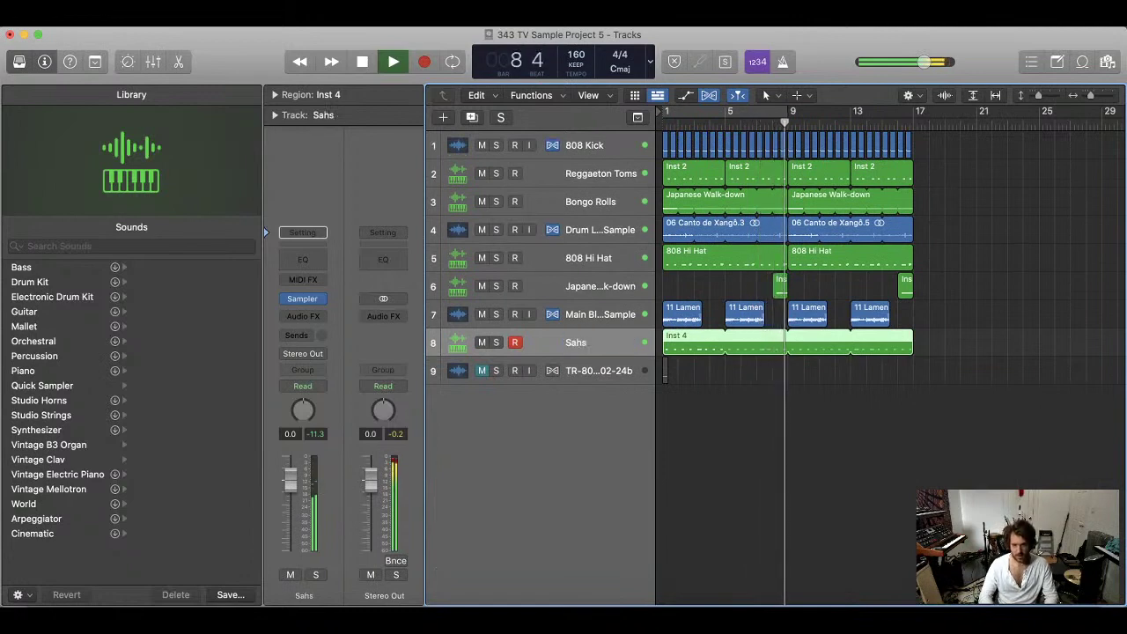
# - Rename track 8 as "Sah Hat" and stop playback
pyautogui.doubleClick(599, 341)
pyautogui.write('Sah Hat')
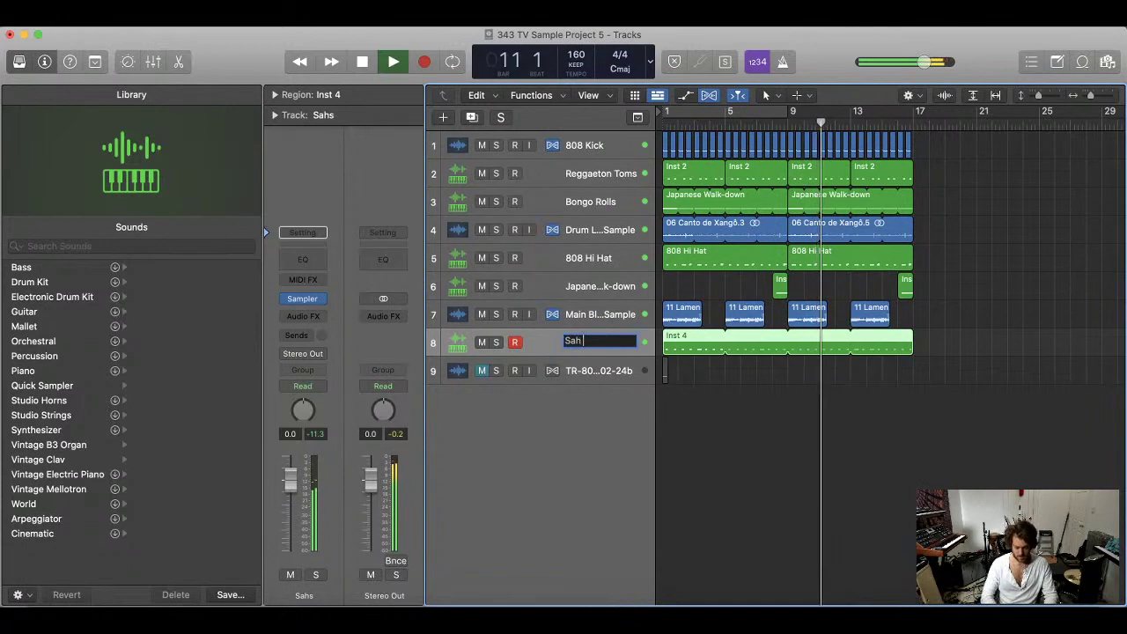
pyautogui.press('Return')
pyautogui.press('space')
pyautogui.moveTo(544, 357); pyautogui.dragTo(577, 319)
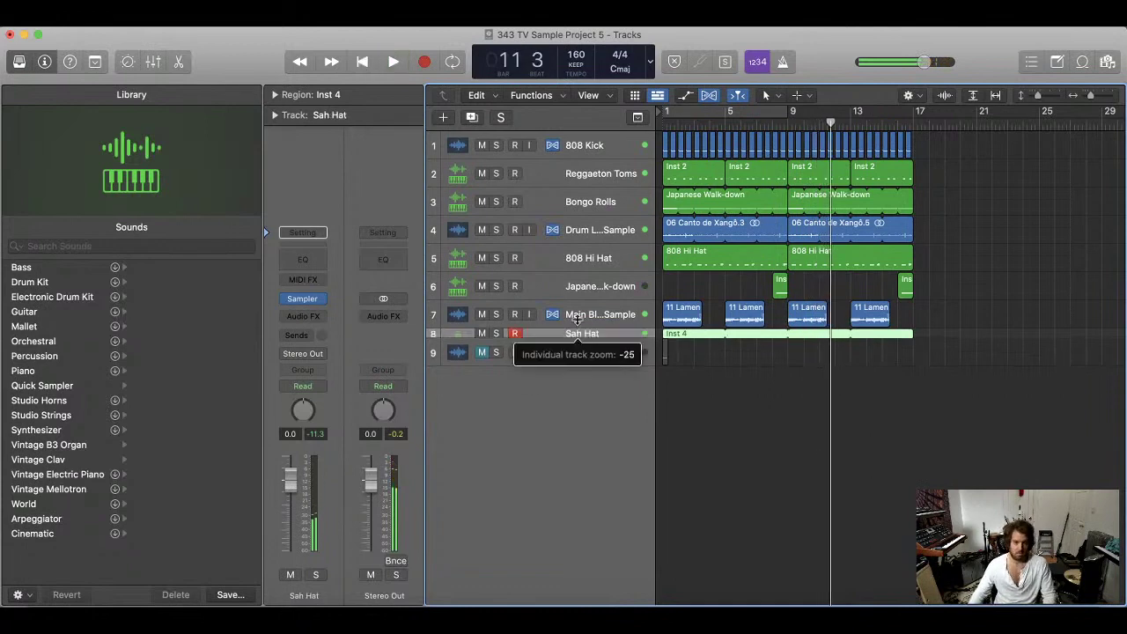
pyautogui.moveTo(577, 270); pyautogui.dragTo(572, 428)
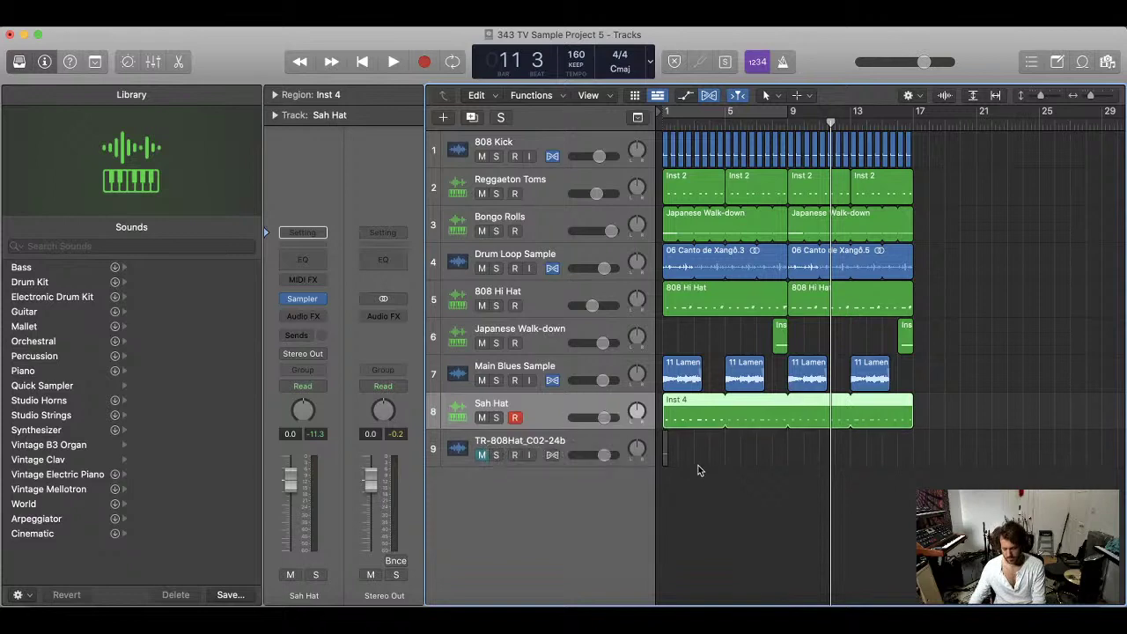
# - Play the beat from the start and set a cycle range spanning bars 1 to 17
pyautogui.press('Return')
pyautogui.press('space')
pyautogui.press('super+Left')
pyautogui.press('super+Left')
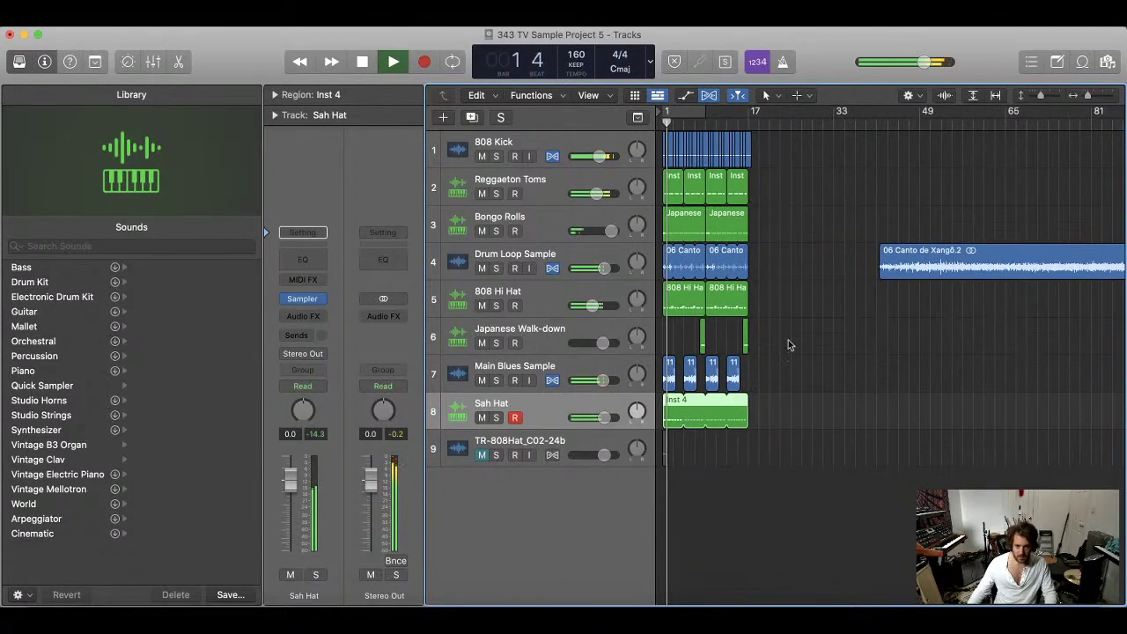
pyautogui.click(716, 468)
pyautogui.moveTo(669, 111); pyautogui.dragTo(754, 111)
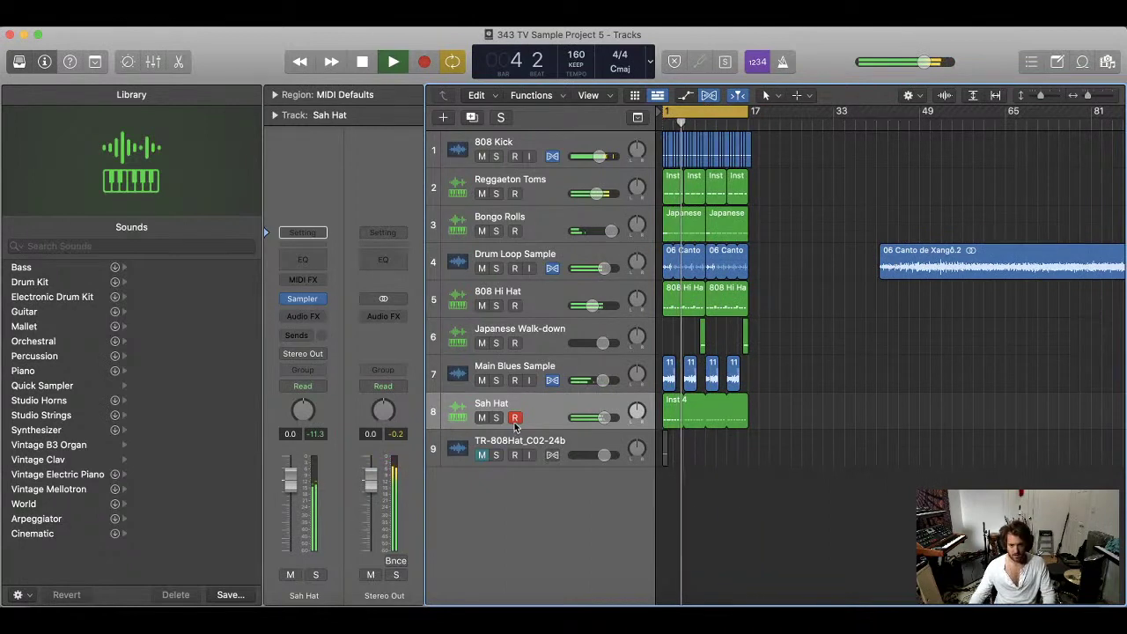
# - Move the Sah Hat track up so it sits directly beneath the 808 Hi Hat track
pyautogui.hotkey('ctrl', 'Up')
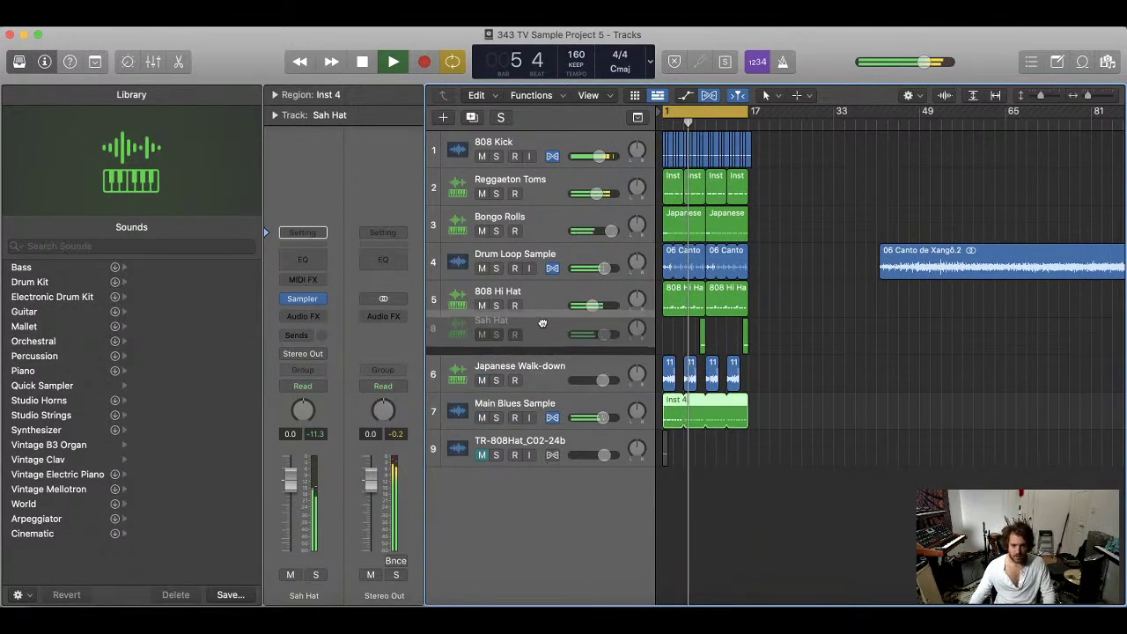
pyautogui.press('super+Right')
pyautogui.press('super+Up')
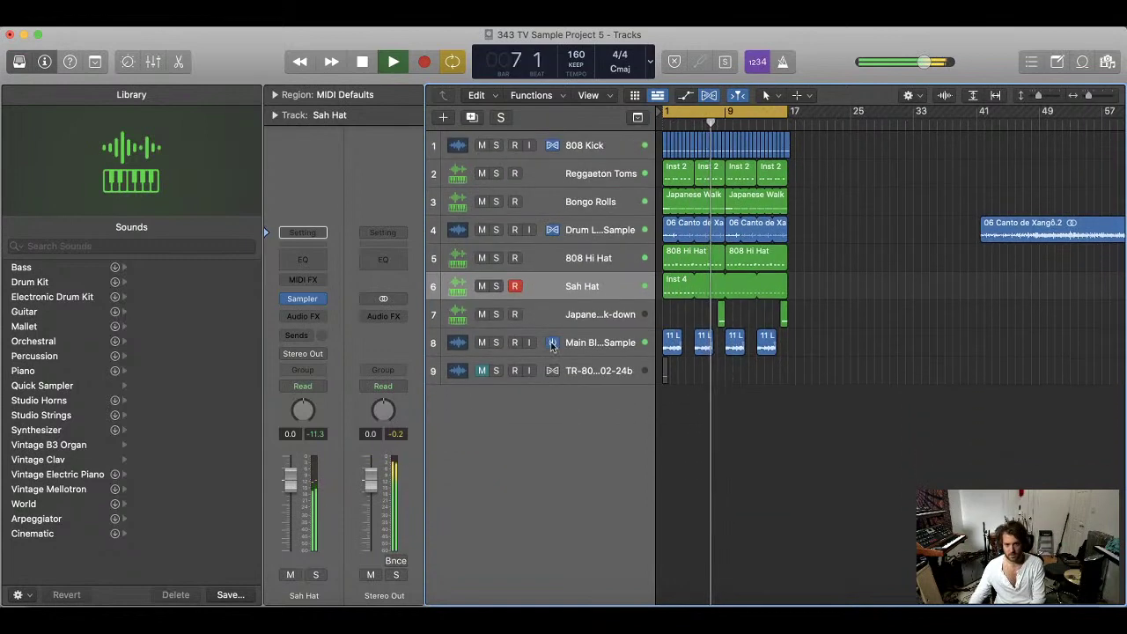
pyautogui.click(515, 274)
# - Insert the Slate Digital Virtual Mix Rack after the Channel EQ on the Main Blues Sample track
pyautogui.click(955, 321)
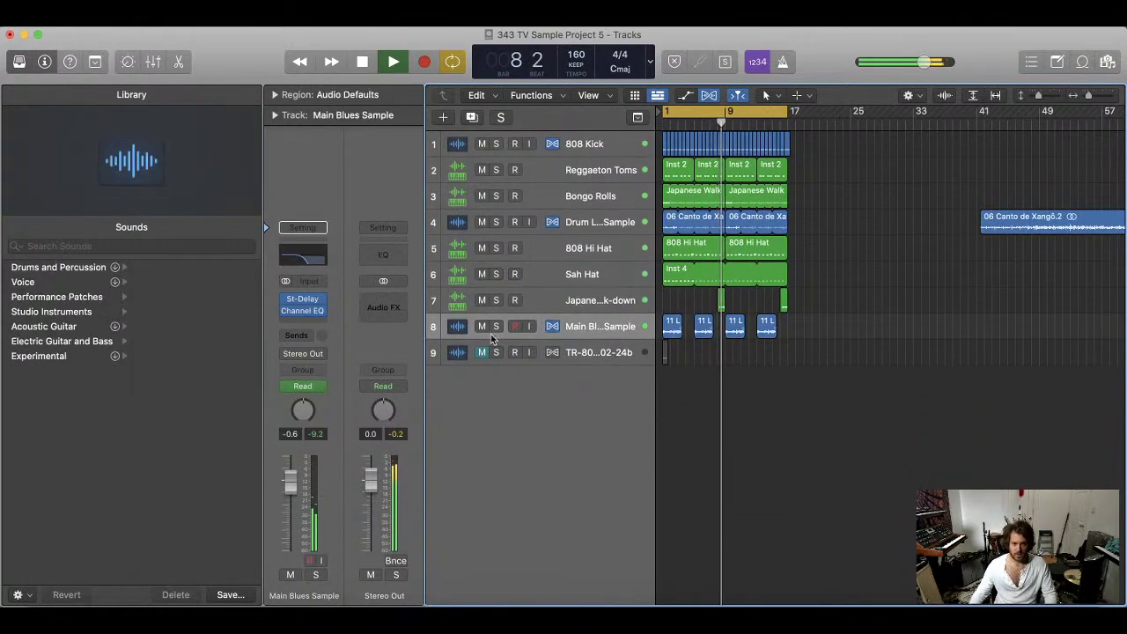
pyautogui.click(308, 323)
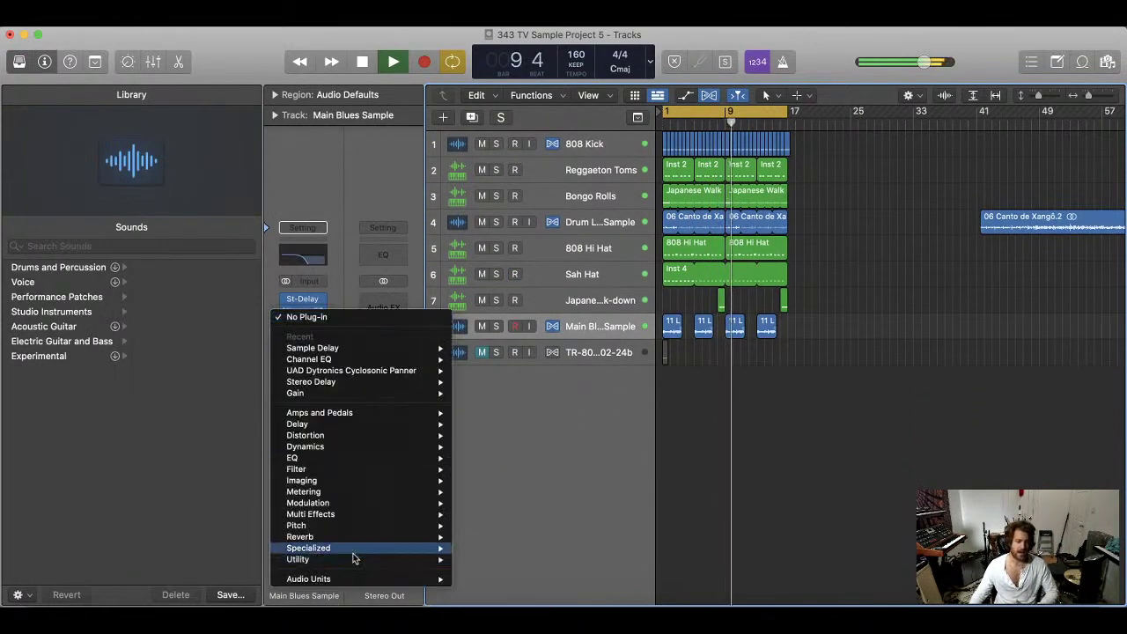
pyautogui.moveTo(344, 577)
pyautogui.moveTo(529, 504)
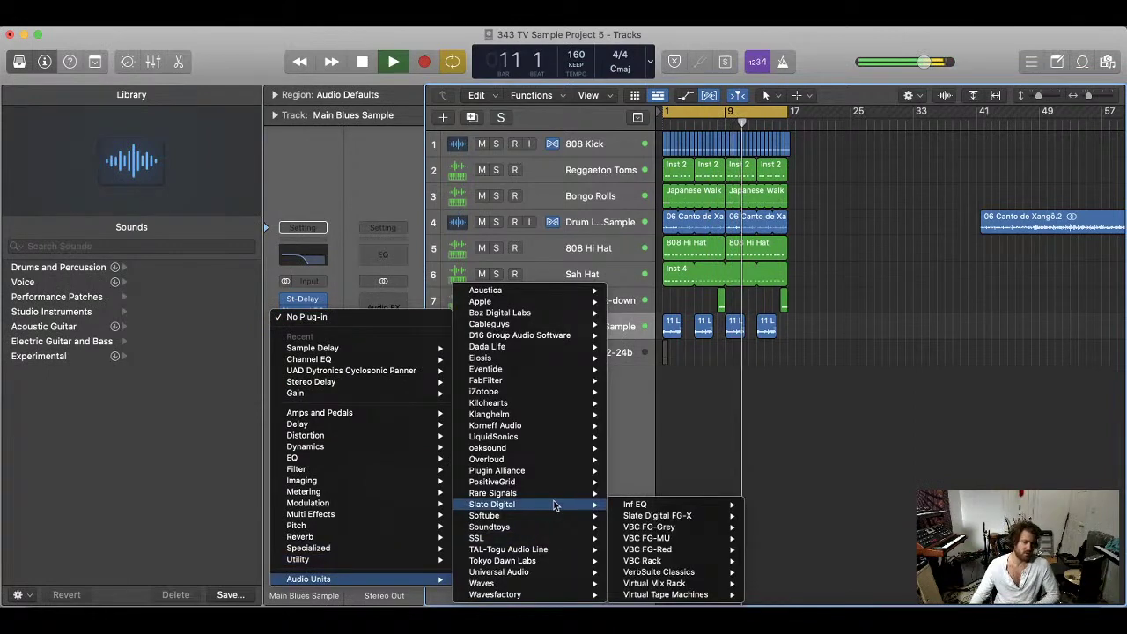
pyautogui.moveTo(687, 583)
pyautogui.click(772, 583)
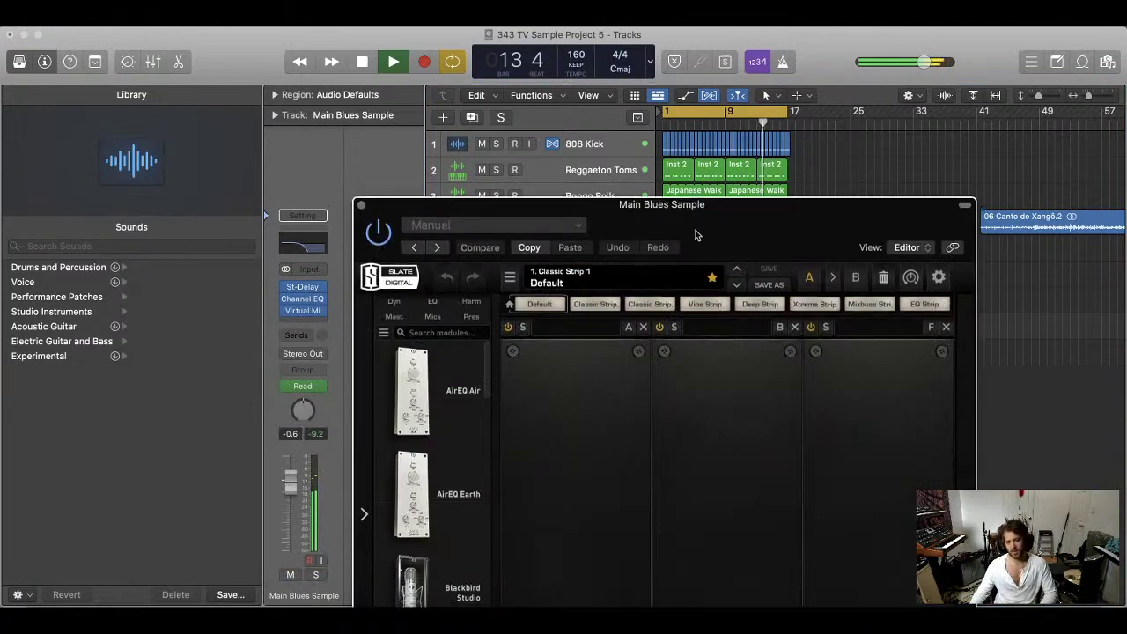
# - Try a CS-Lift module with raised Low Lift in the Virtual Mix Rack, remove it and close the plug-in
pyautogui.moveTo(697, 231); pyautogui.dragTo(664, 78)
pyautogui.scroll(-5, 423, 405)
pyautogui.moveTo(397, 424); pyautogui.dragTo(563, 359)
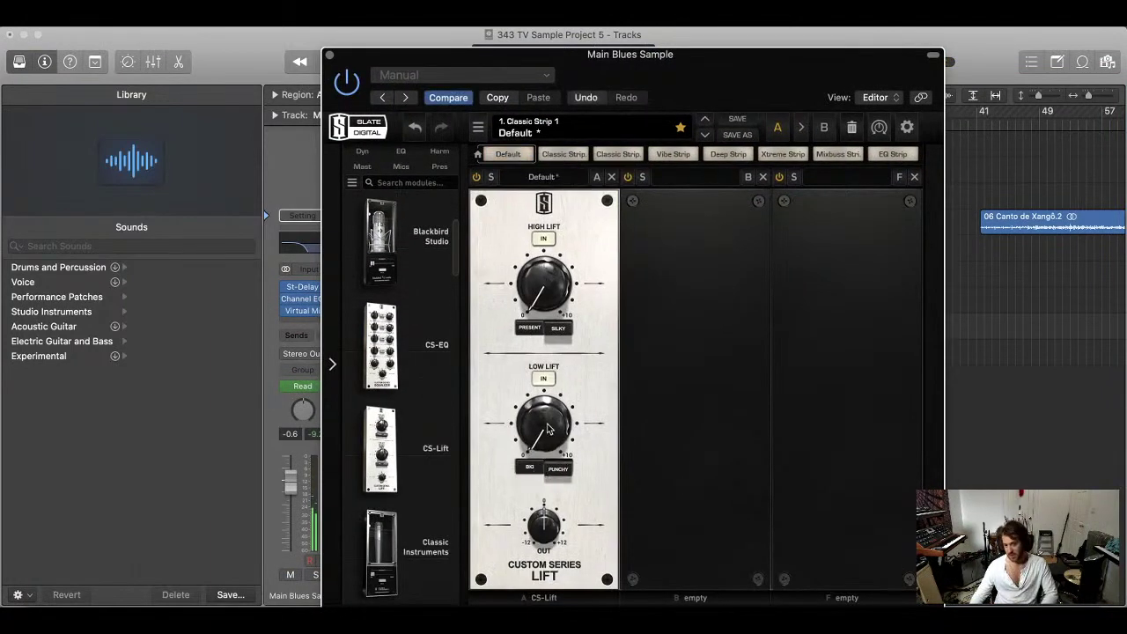
pyautogui.moveTo(547, 428); pyautogui.dragTo(558, 390)
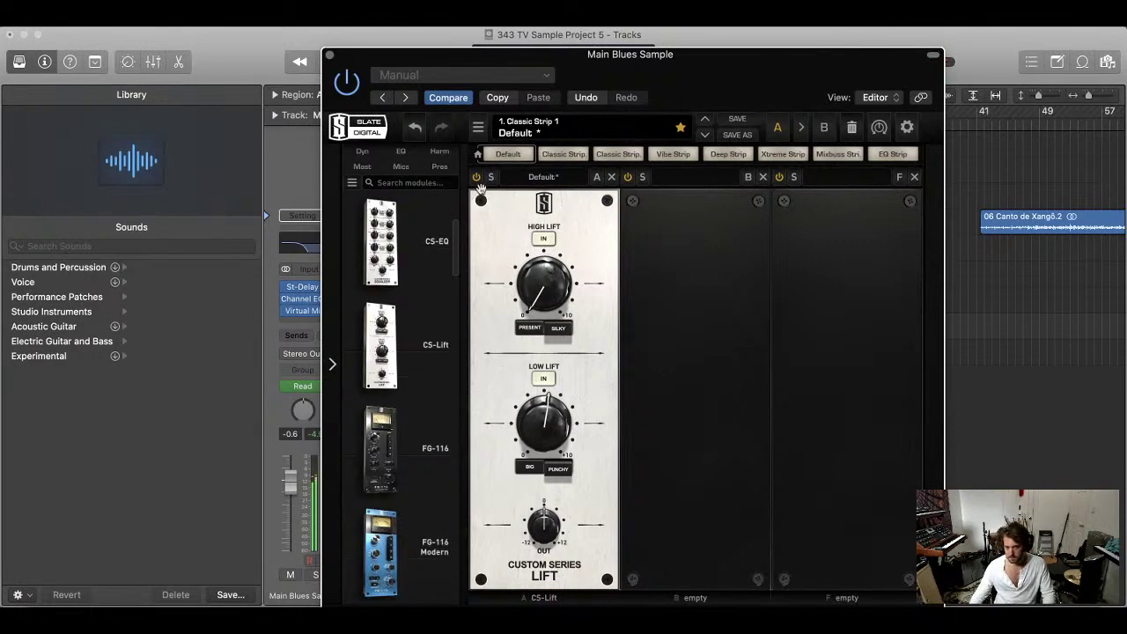
pyautogui.click(612, 177)
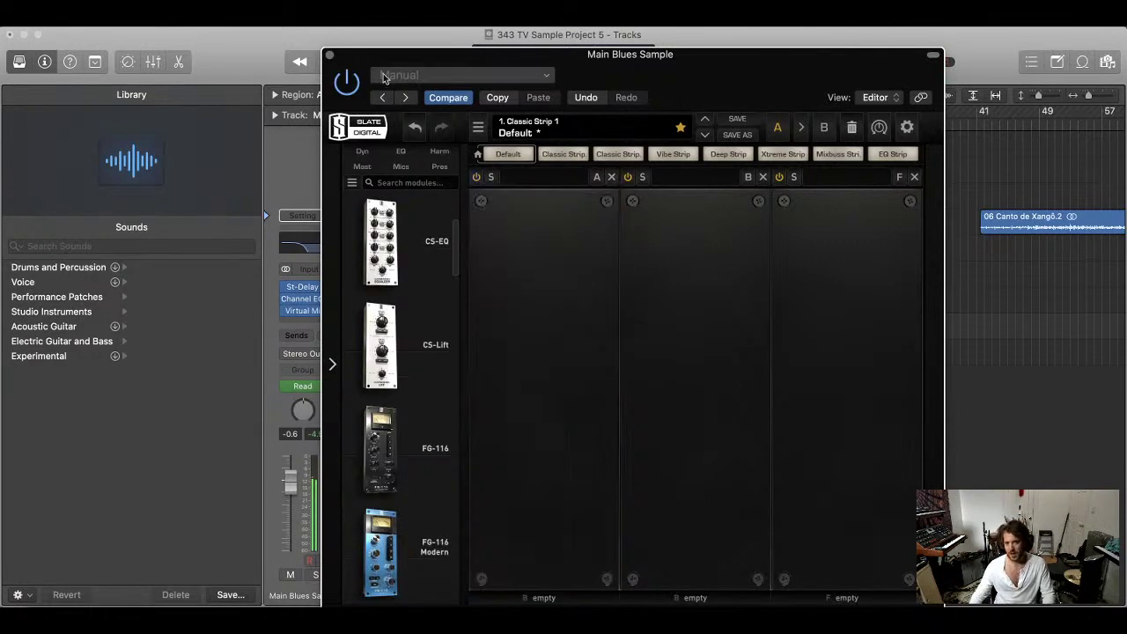
pyautogui.click(329, 54)
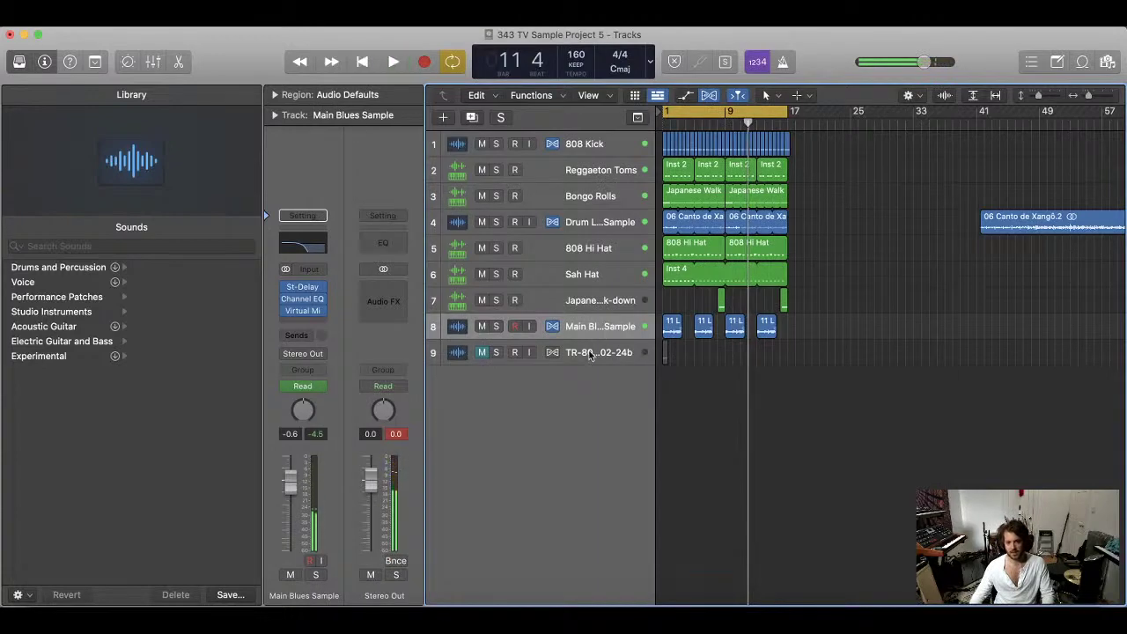
# - Create an ES M (Monophonic Synth) instrument track beneath Main Blues Sample and name it "303 Bassline"
pyautogui.click(590, 354)
pyautogui.click(579, 326)
pyautogui.click(443, 118)
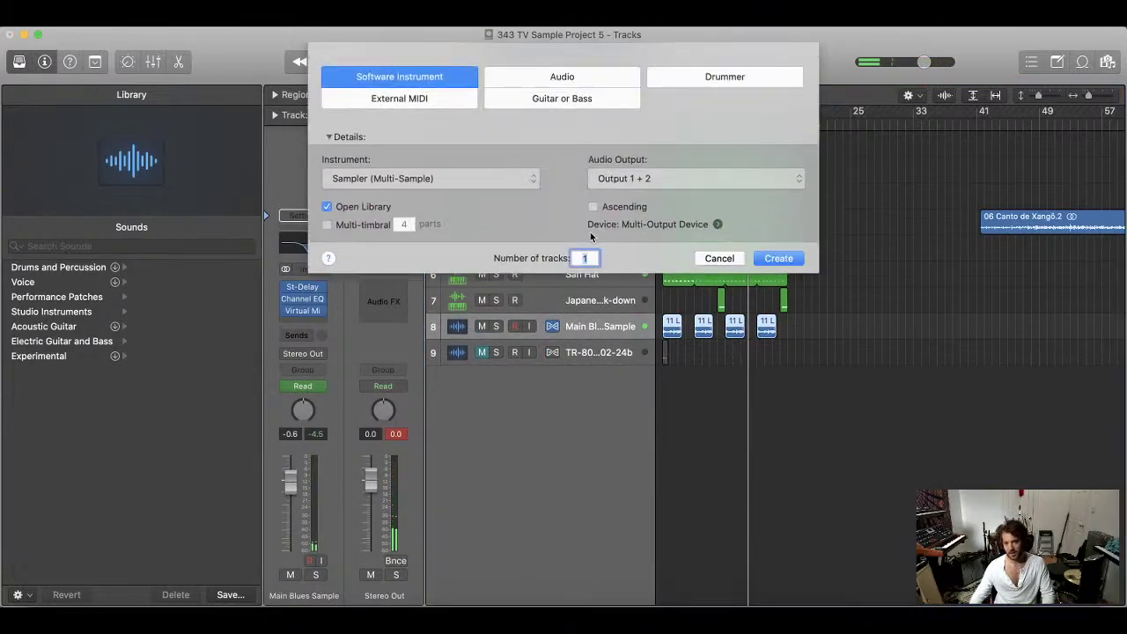
pyautogui.click(432, 179)
pyautogui.moveTo(461, 302)
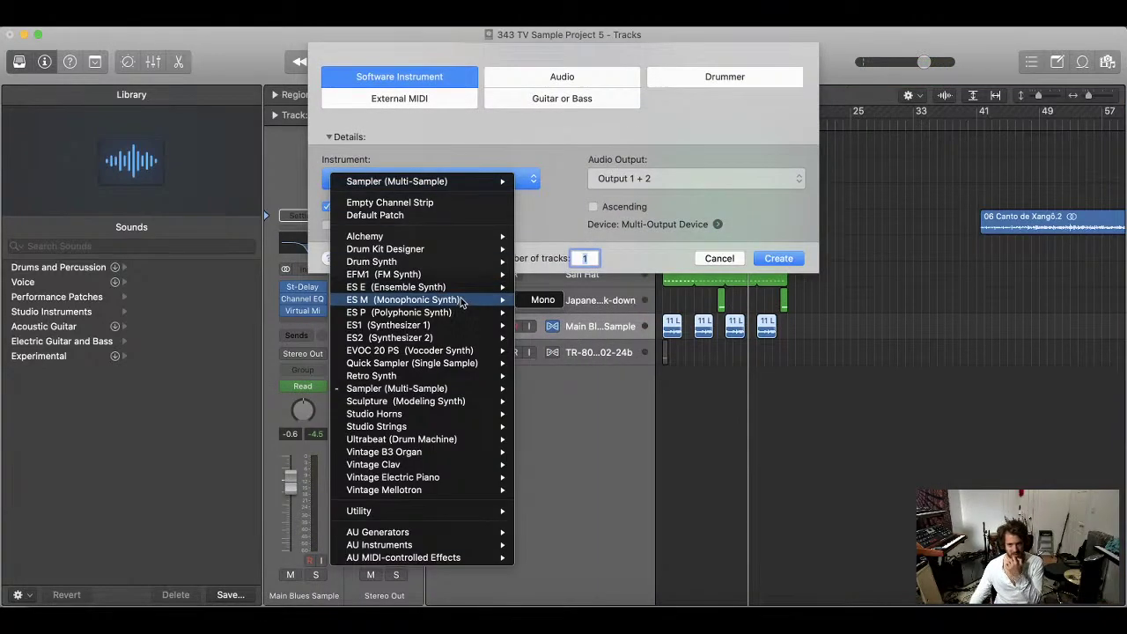
pyautogui.click(543, 300)
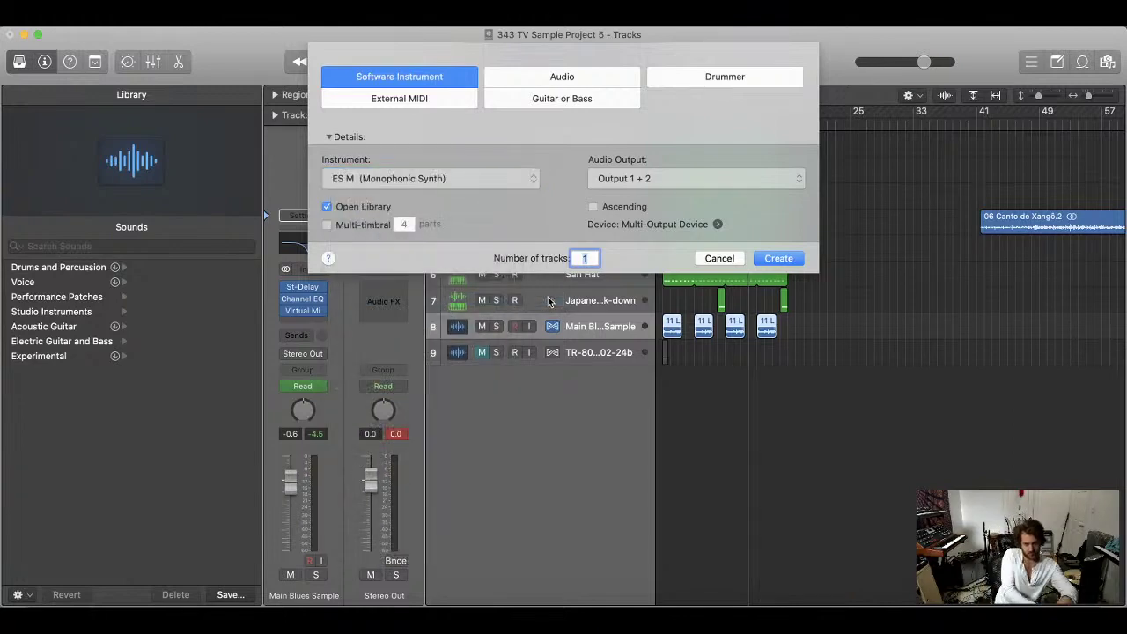
pyautogui.click(780, 261)
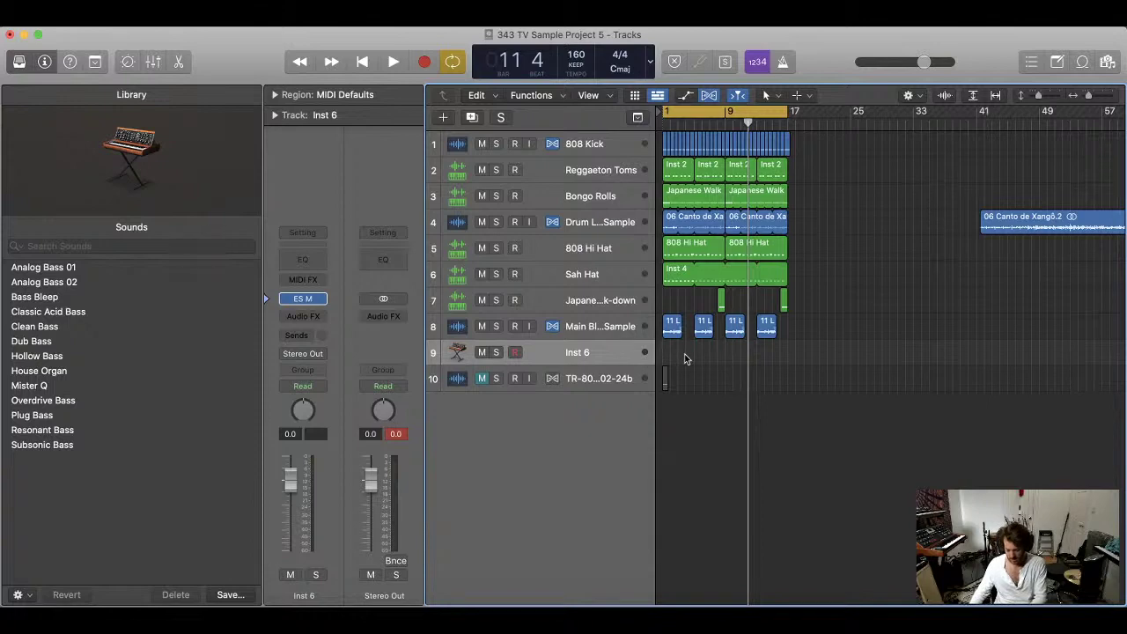
pyautogui.scroll(5, 686, 358)
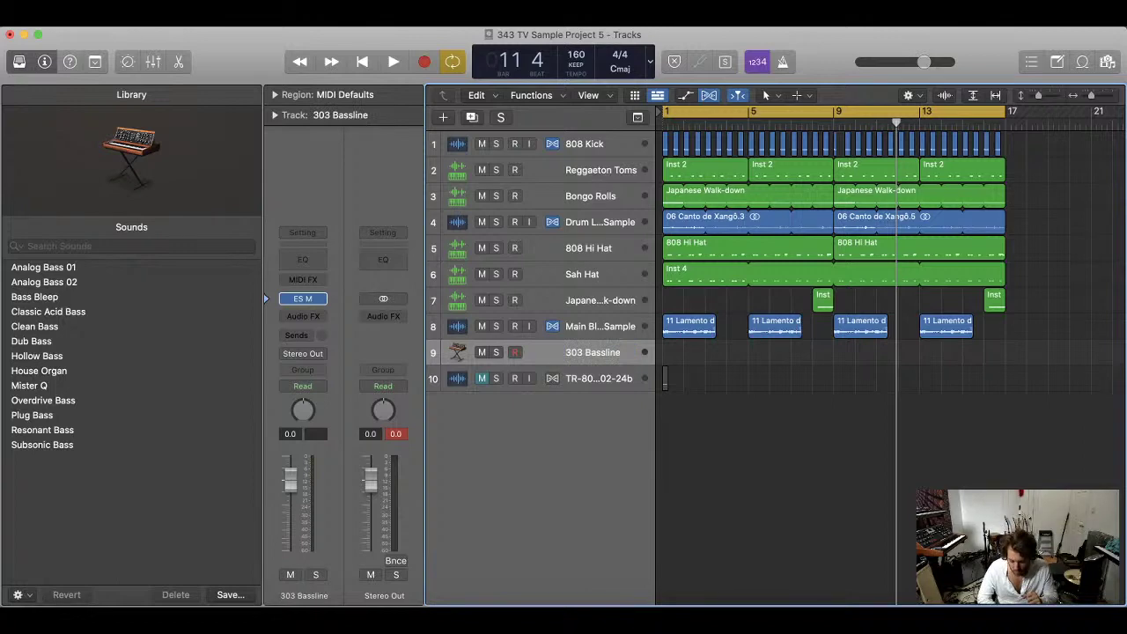
# - Draw a one-bar MIDI region at bar 1 on the 303 Bassline track and open it in the Piano Roll
pyautogui.press('Return')
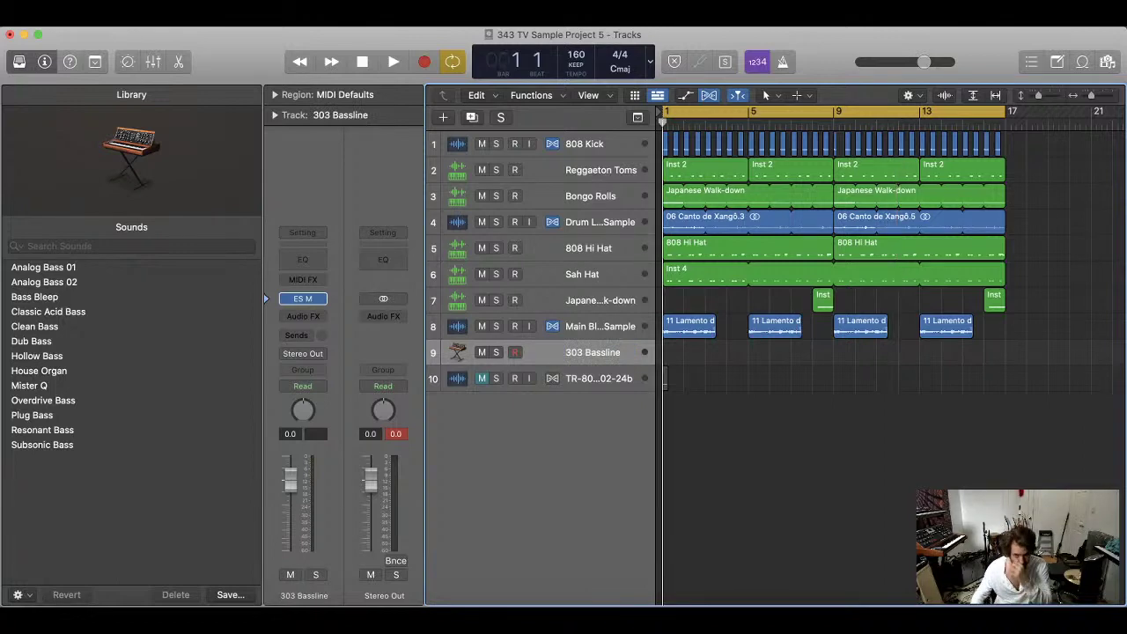
pyautogui.press('t')
pyautogui.press('p')
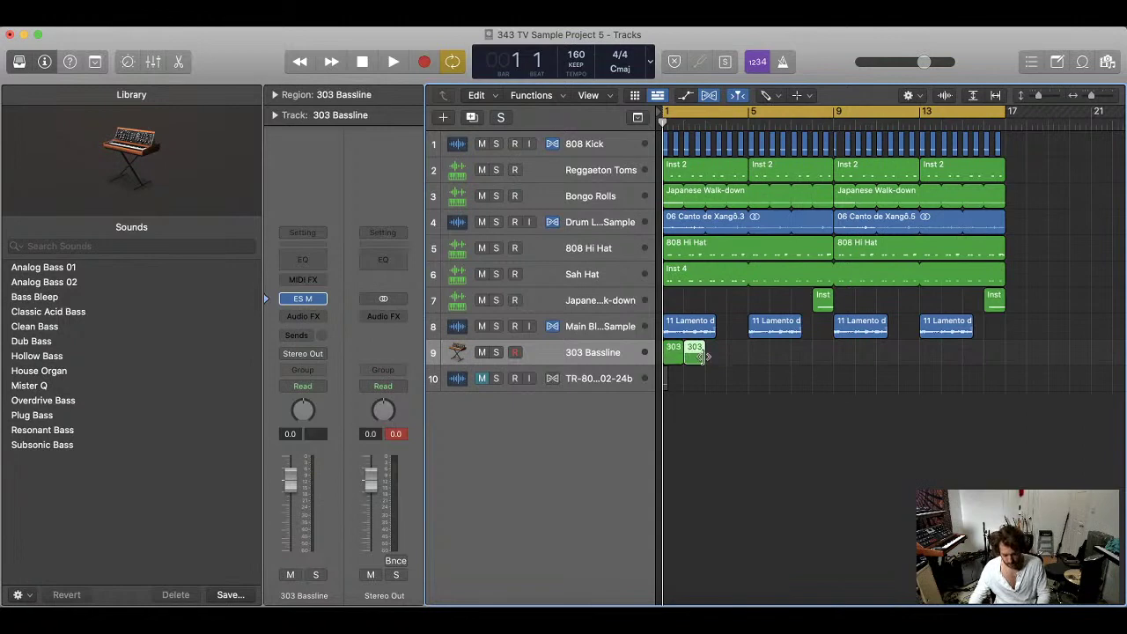
pyautogui.press('t')
pyautogui.press('t')
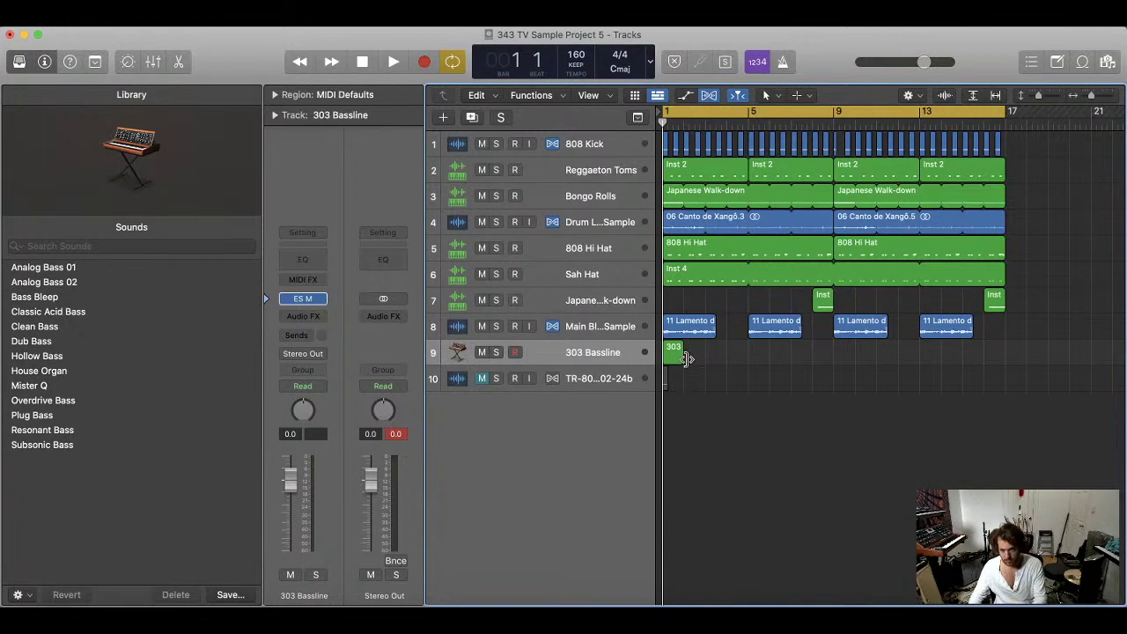
pyautogui.doubleClick(674, 352)
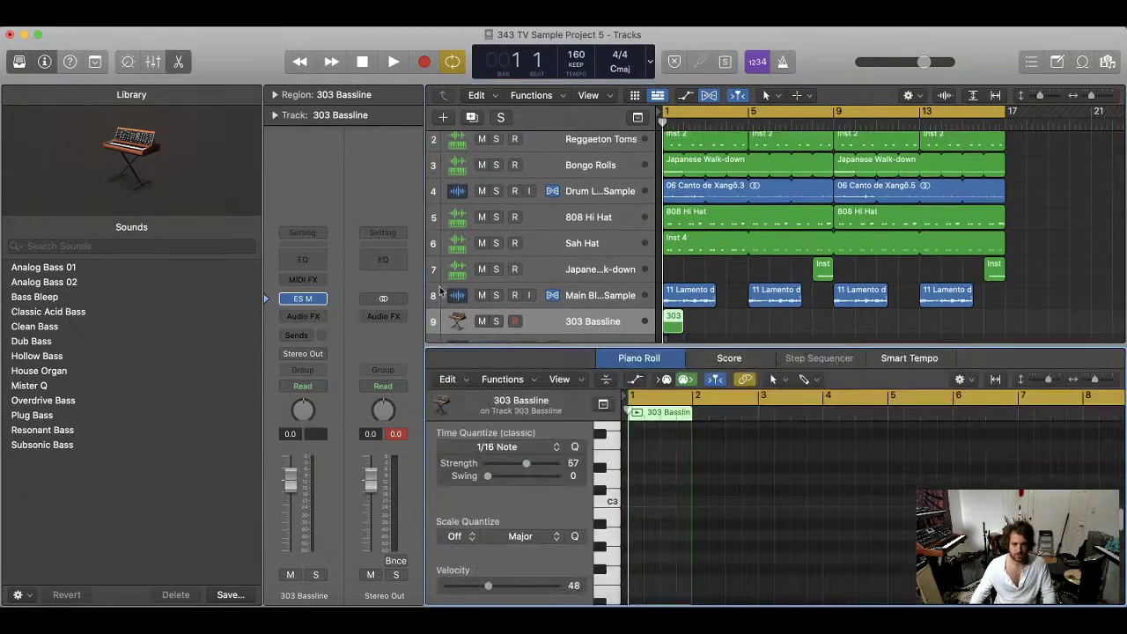
# - Open the ES M synth to audition its sound, close it, and briefly play the beat
pyautogui.click(306, 299)
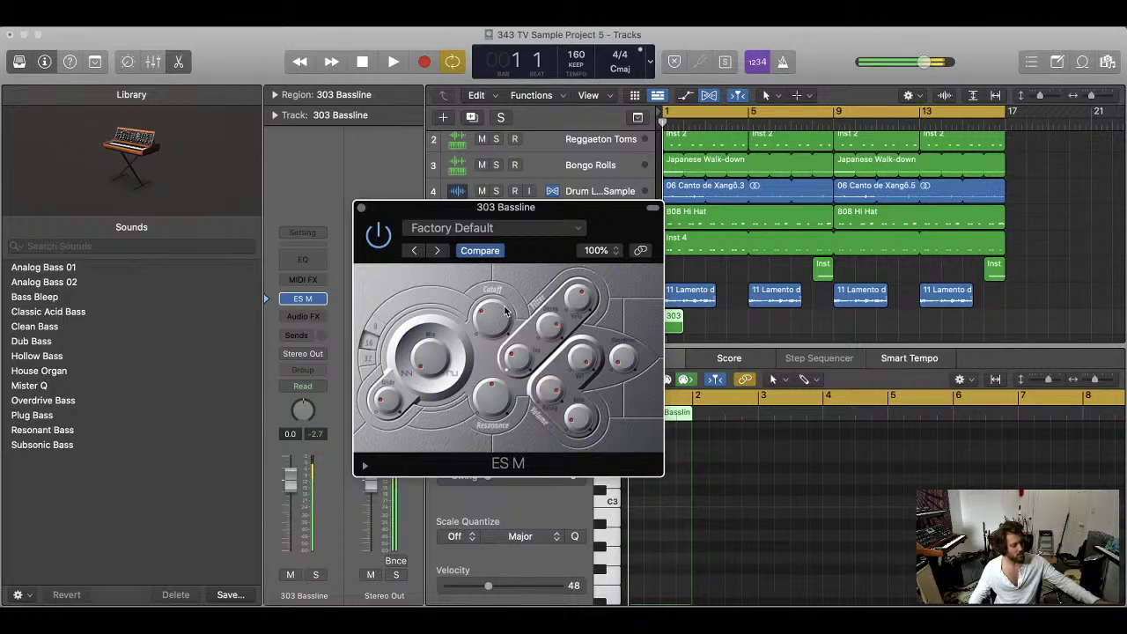
pyautogui.click(362, 209)
pyautogui.press('space')
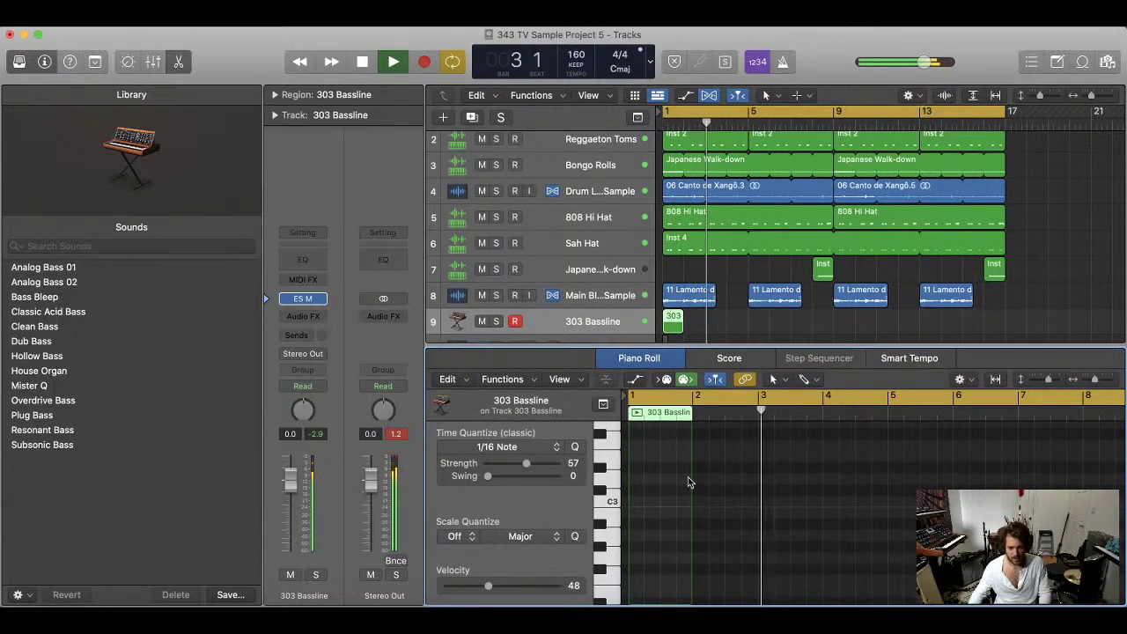
pyautogui.press('space')
# - Draw a note in the 303 Bassline region, shorten it to less than one beat, and reduce its velocity to 78
pyautogui.press('t')
pyautogui.press('p')
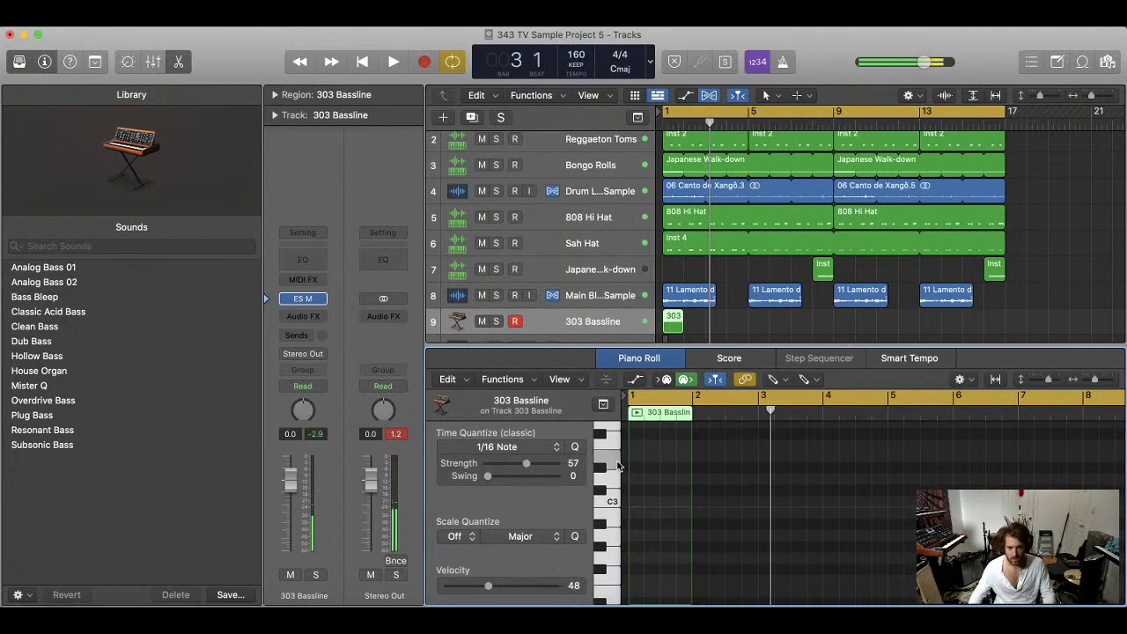
pyautogui.scroll(-3, 622, 495)
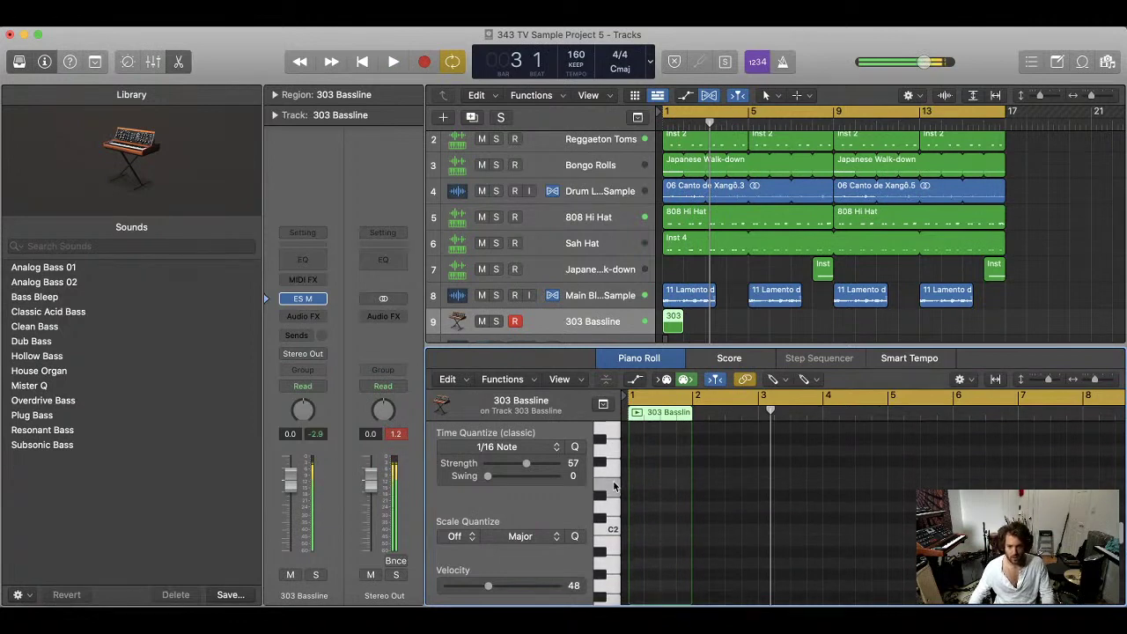
pyautogui.scroll(1, 613, 487)
pyautogui.click(638, 493)
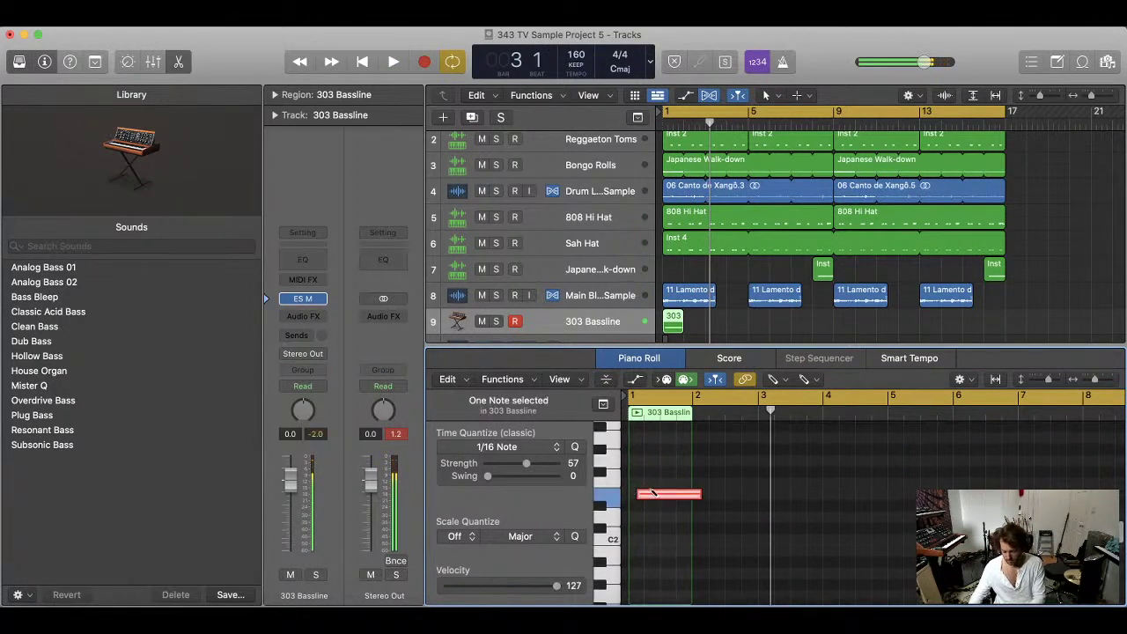
pyautogui.press('super+Right')
pyautogui.press('super+Right')
pyautogui.press('super+Right')
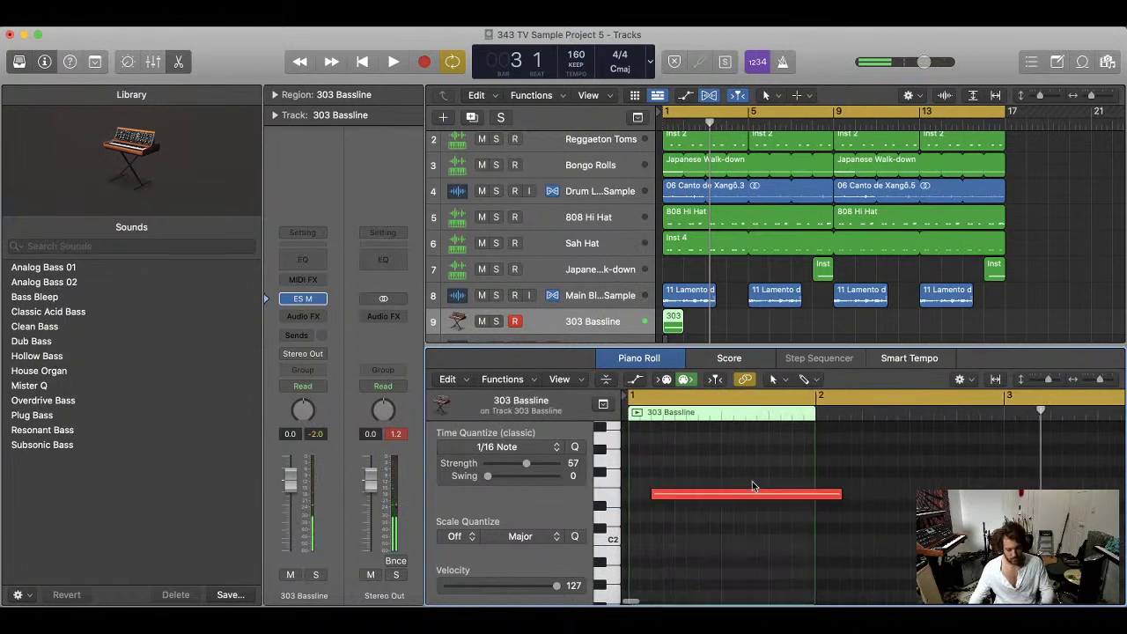
pyautogui.moveTo(839, 494); pyautogui.dragTo(680, 494)
pyautogui.moveTo(699, 456); pyautogui.dragTo(655, 518)
# - Move the bass note down to E1 at the start of bar 1 and play it with the beat
pyautogui.scroll(-3, 678, 484)
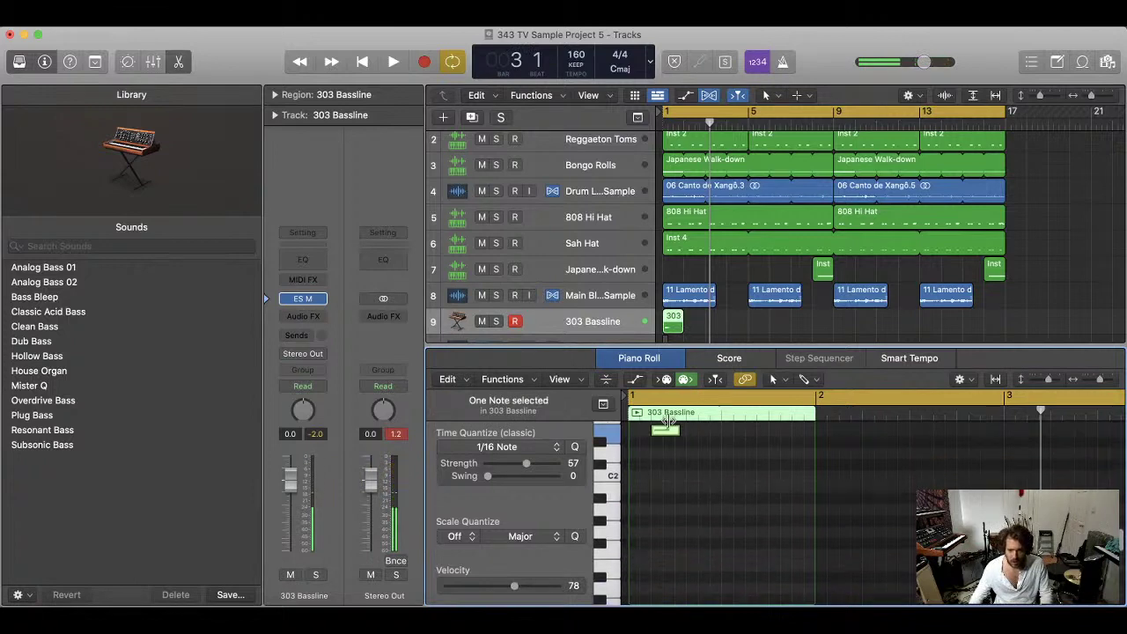
pyautogui.moveTo(665, 435); pyautogui.dragTo(640, 571)
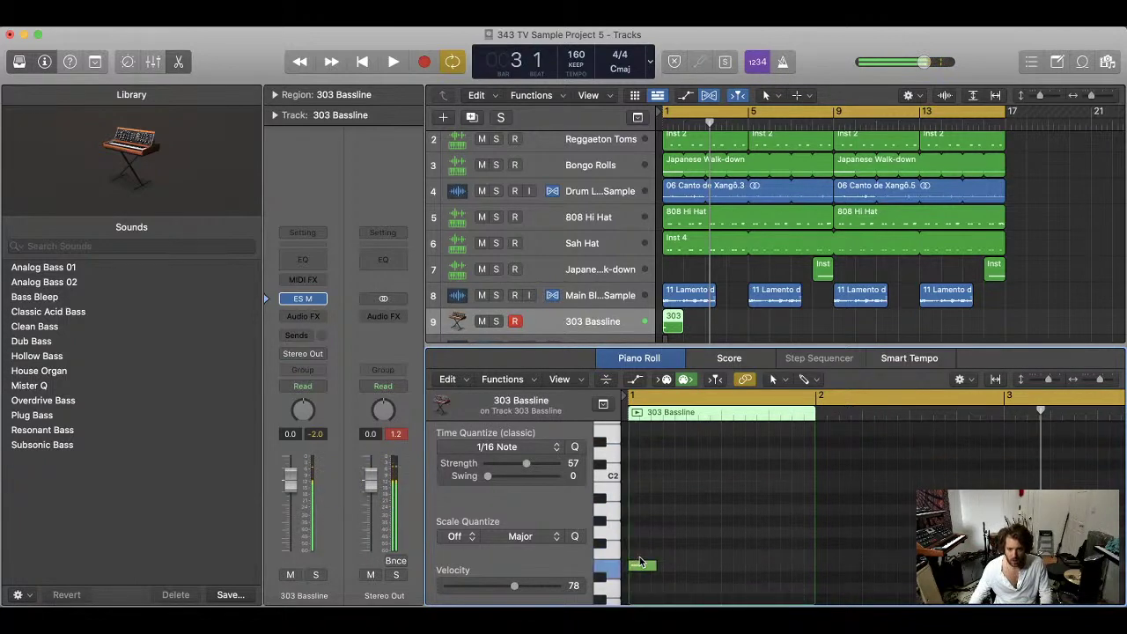
pyautogui.scroll(-3, 654, 507)
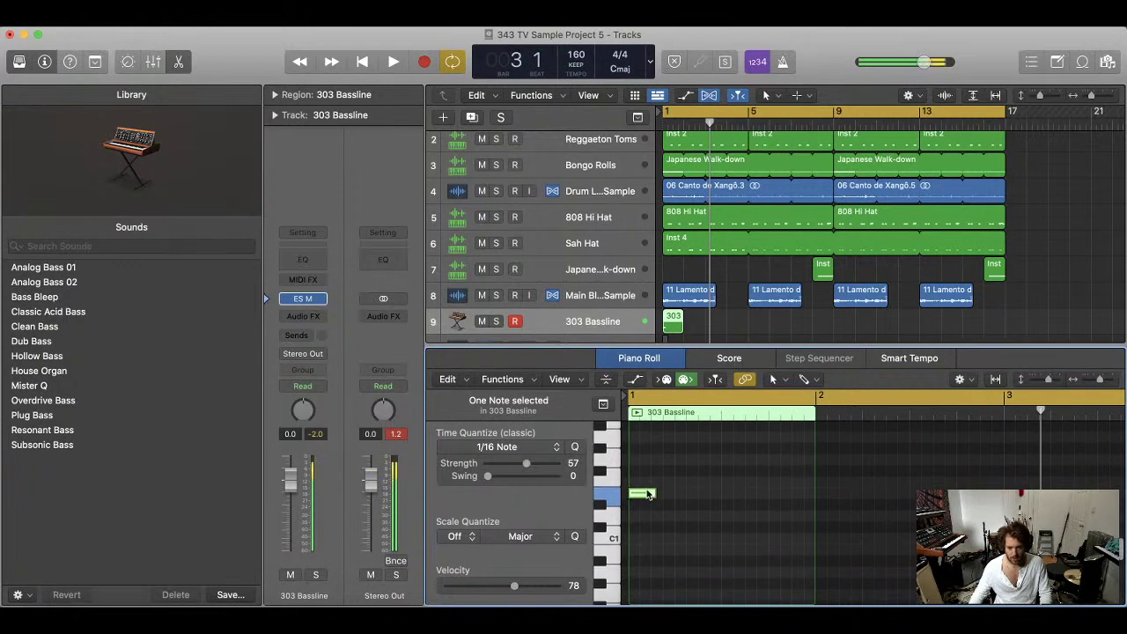
pyautogui.click(649, 495)
pyautogui.press('space')
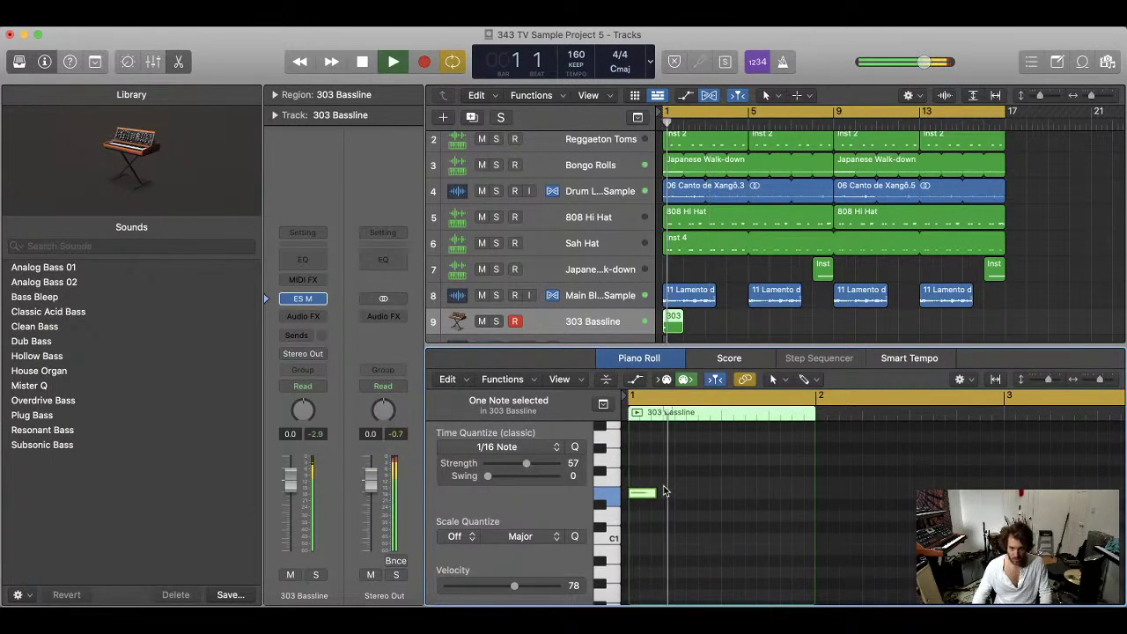
pyautogui.press('space')
# - Add short E1 notes on beat 2 and the following off-beat in the 303 Bassline region, and play the pattern
pyautogui.moveTo(645, 495); pyautogui.dragTo(702, 493)
pyautogui.press('space')
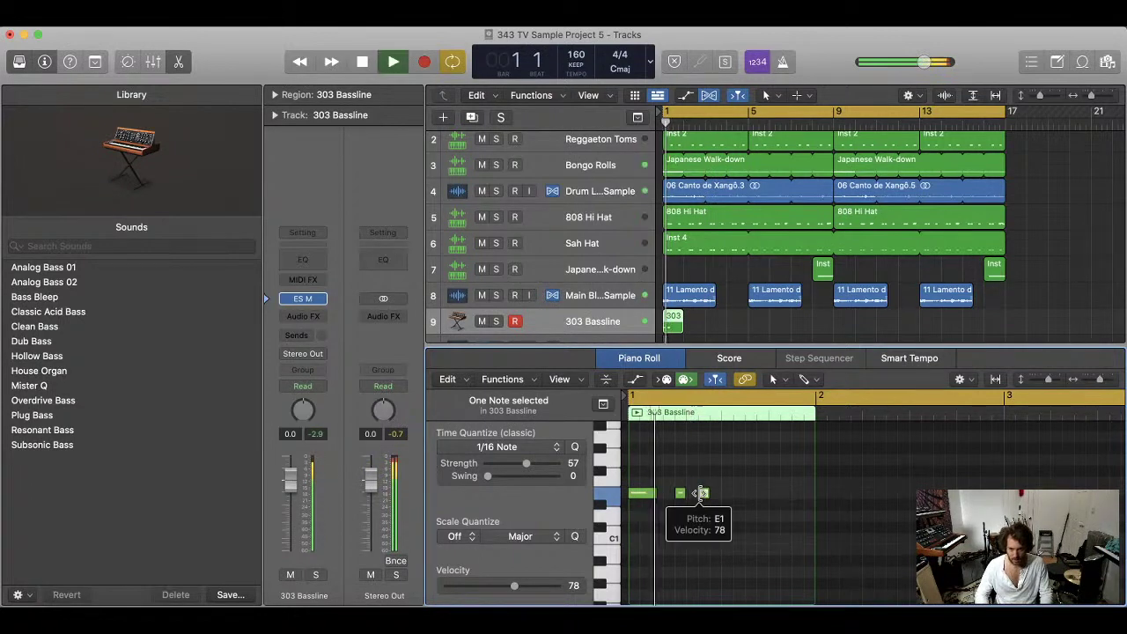
pyautogui.press('space')
pyautogui.click(713, 499)
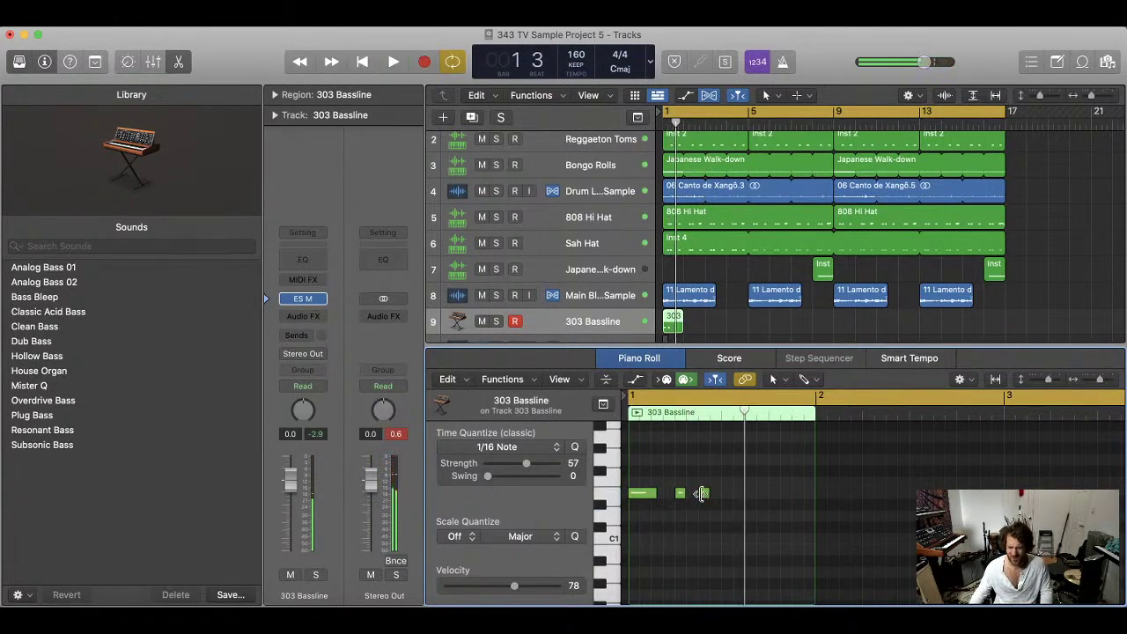
# - Add an E1 note on beat 3 of the bassline, shorten it to one sixteenth, and play it back
pyautogui.click(703, 494)
pyautogui.moveTo(710, 494); pyautogui.dragTo(744, 494)
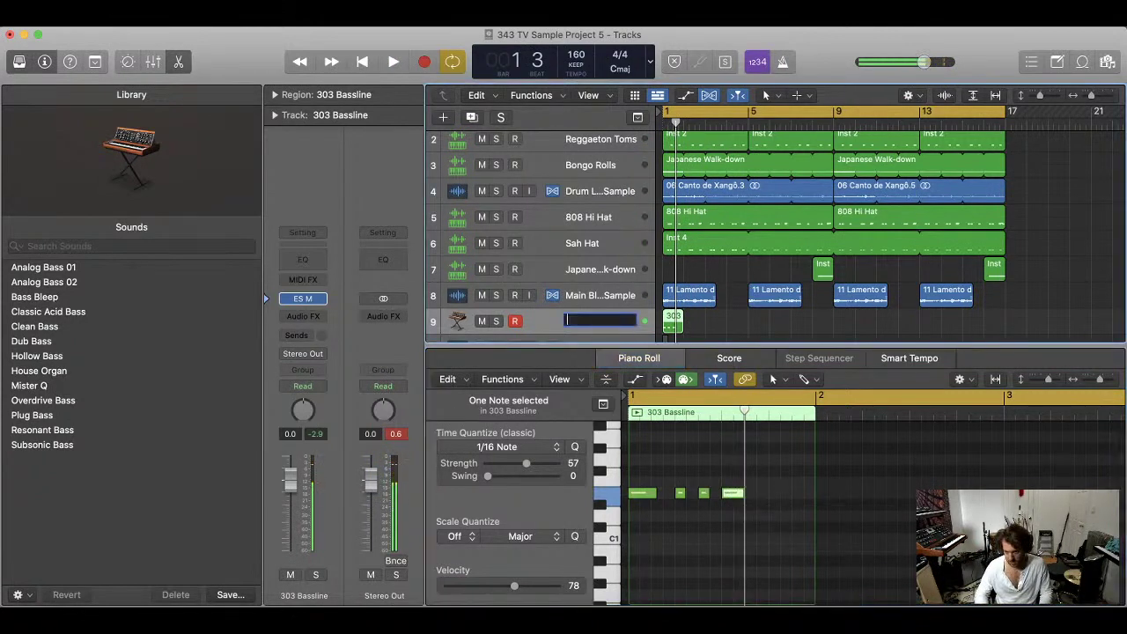
pyautogui.press('space')
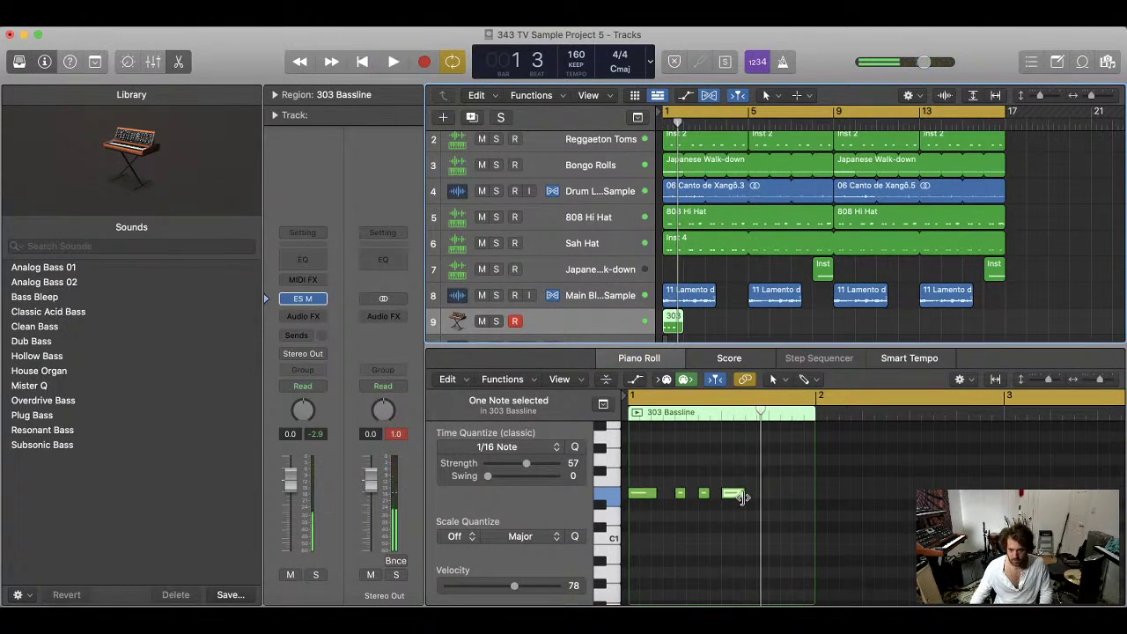
pyautogui.moveTo(743, 496); pyautogui.dragTo(733, 495)
pyautogui.press('space')
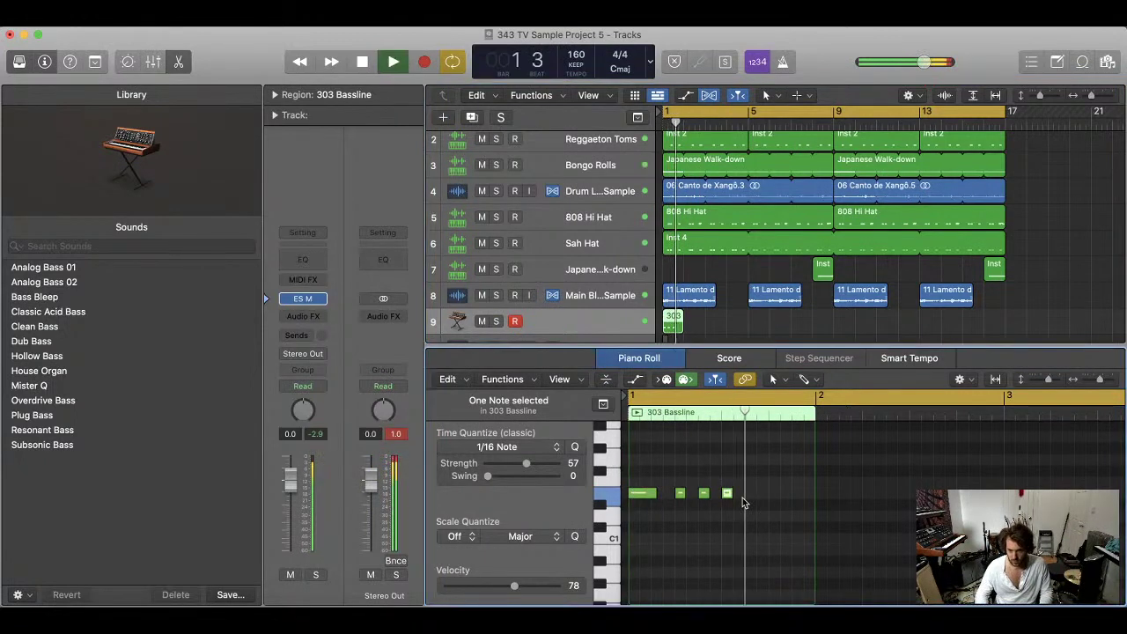
pyautogui.press('space')
# - Shorten the E1 note on beat 3 to less than a sixteenth and play it with the beat
pyautogui.click(730, 499)
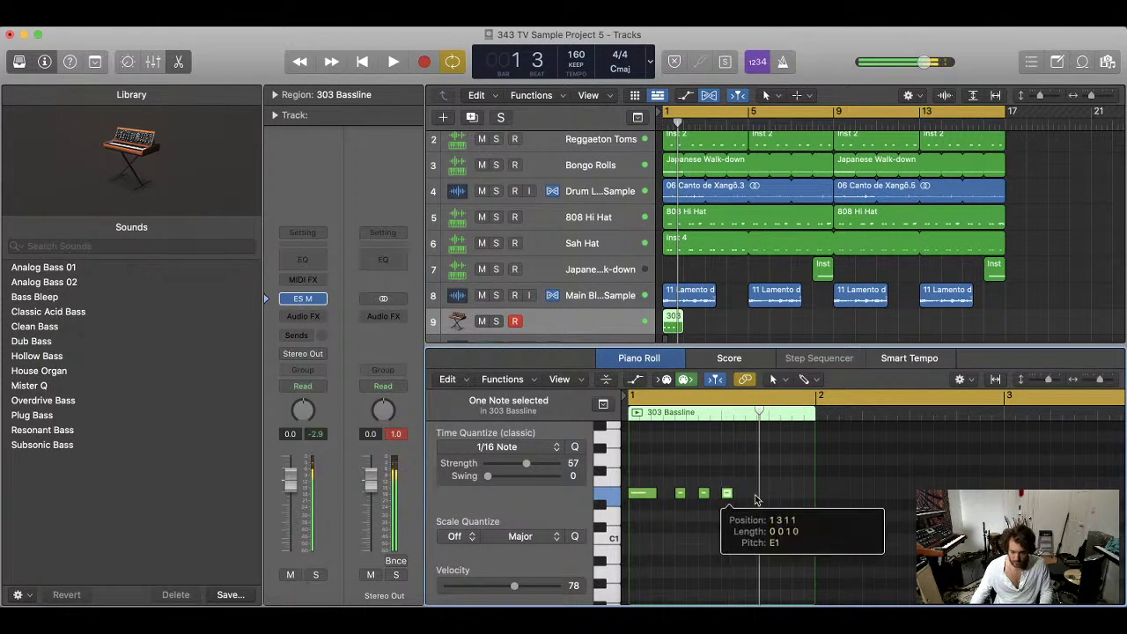
pyautogui.press('space')
pyautogui.click(760, 500)
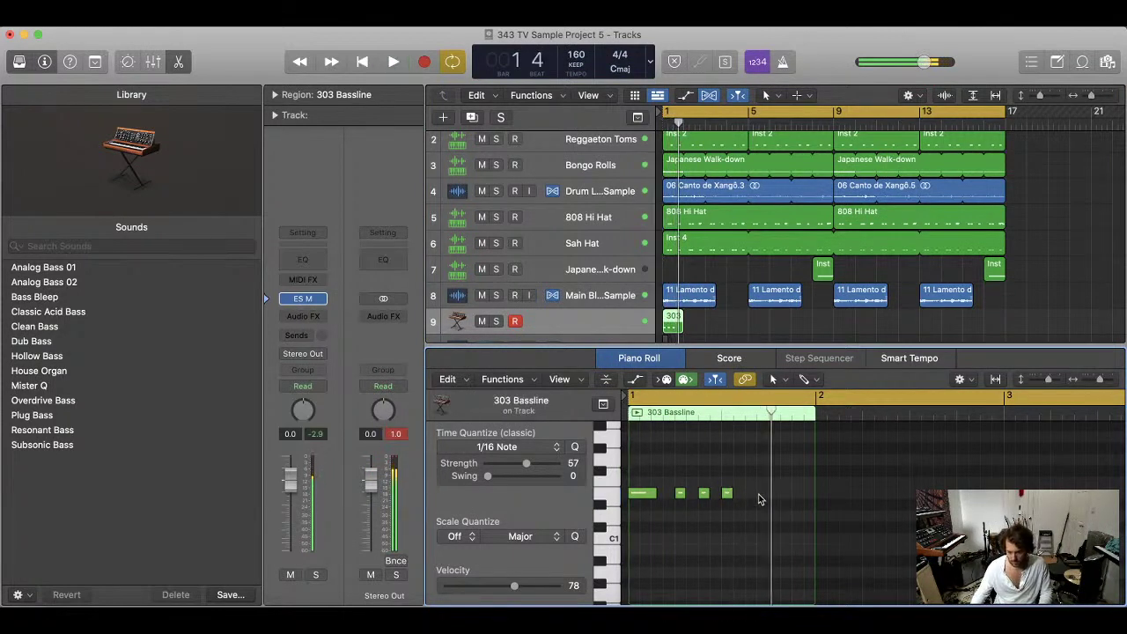
pyautogui.press('space')
pyautogui.press('super+Right')
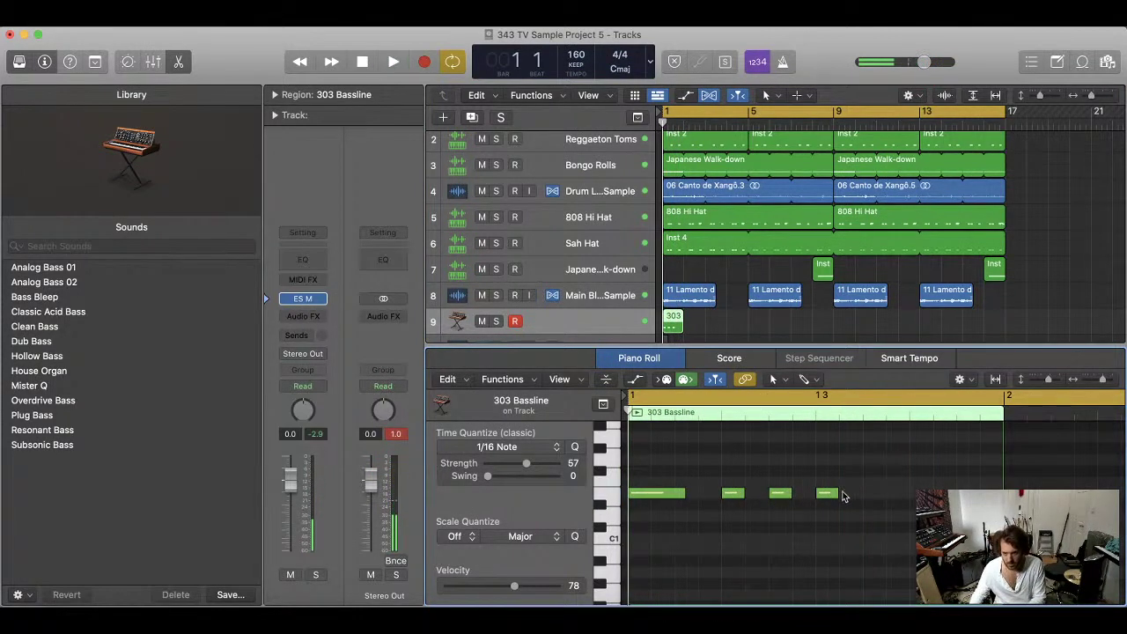
pyautogui.moveTo(836, 499); pyautogui.dragTo(823, 497)
pyautogui.press('space')
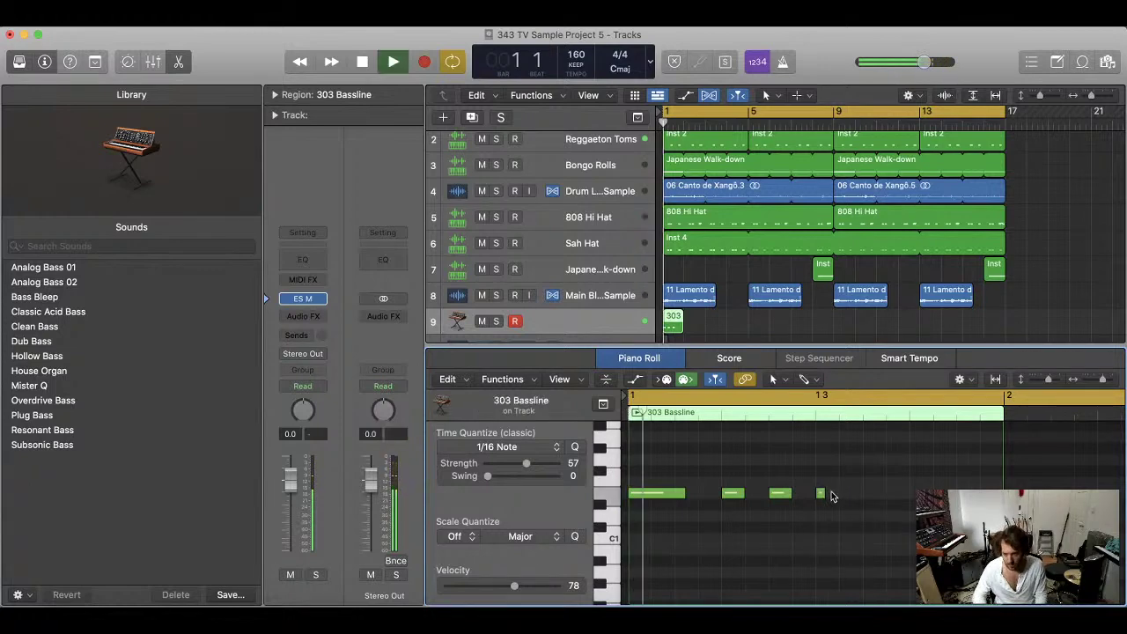
pyautogui.press('space')
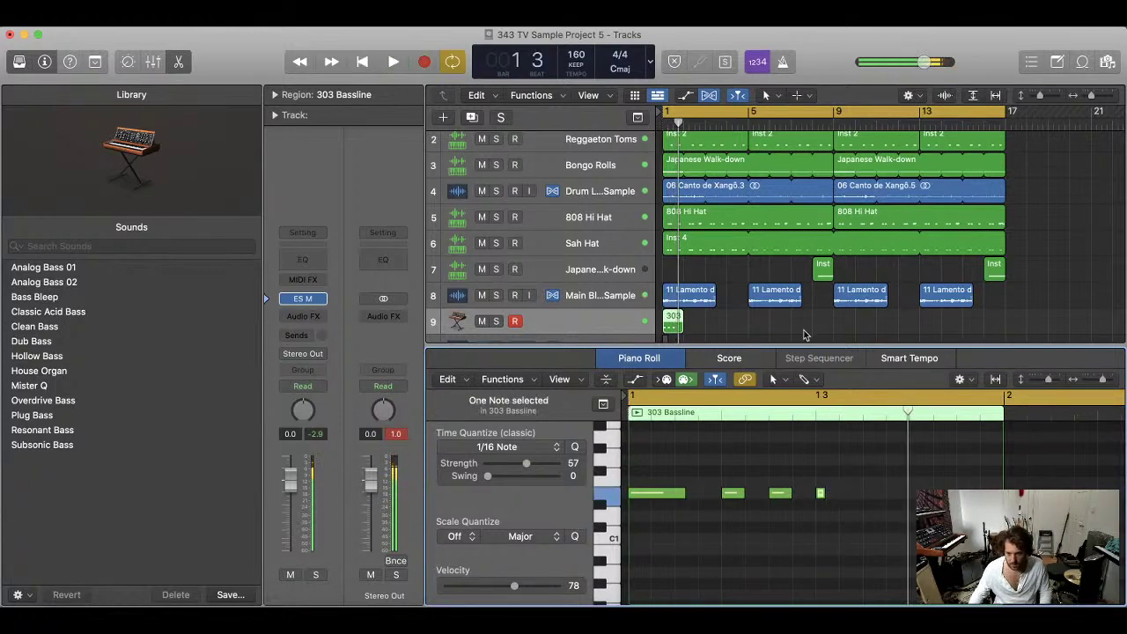
# - Enlarge the Piano Roll, copy a short bass note up to E2 on the off-beat after beat 3, and play it
pyautogui.moveTo(809, 345); pyautogui.dragTo(809, 156)
pyautogui.scroll(8, 840, 390)
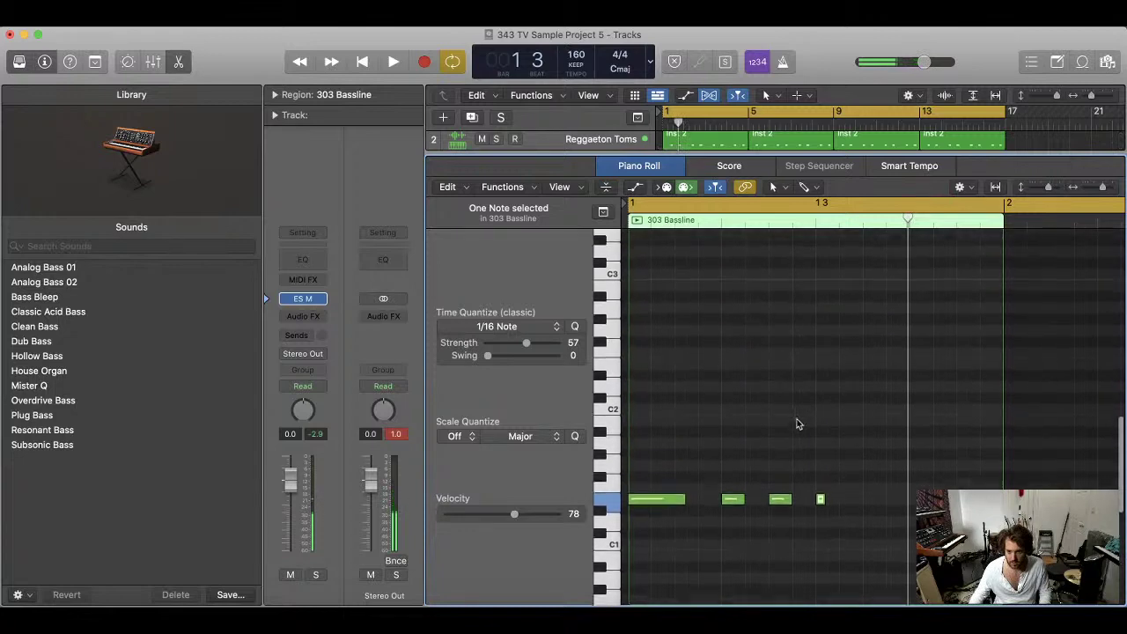
pyautogui.moveTo(780, 504); pyautogui.dragTo(875, 373)
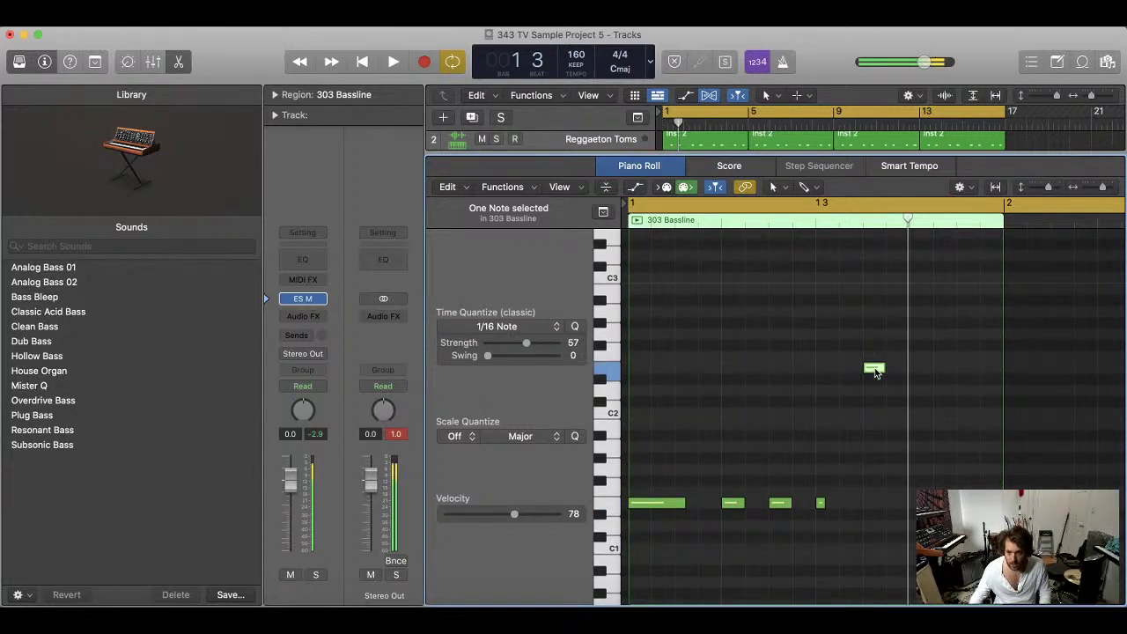
pyautogui.press('Return')
pyautogui.press('space')
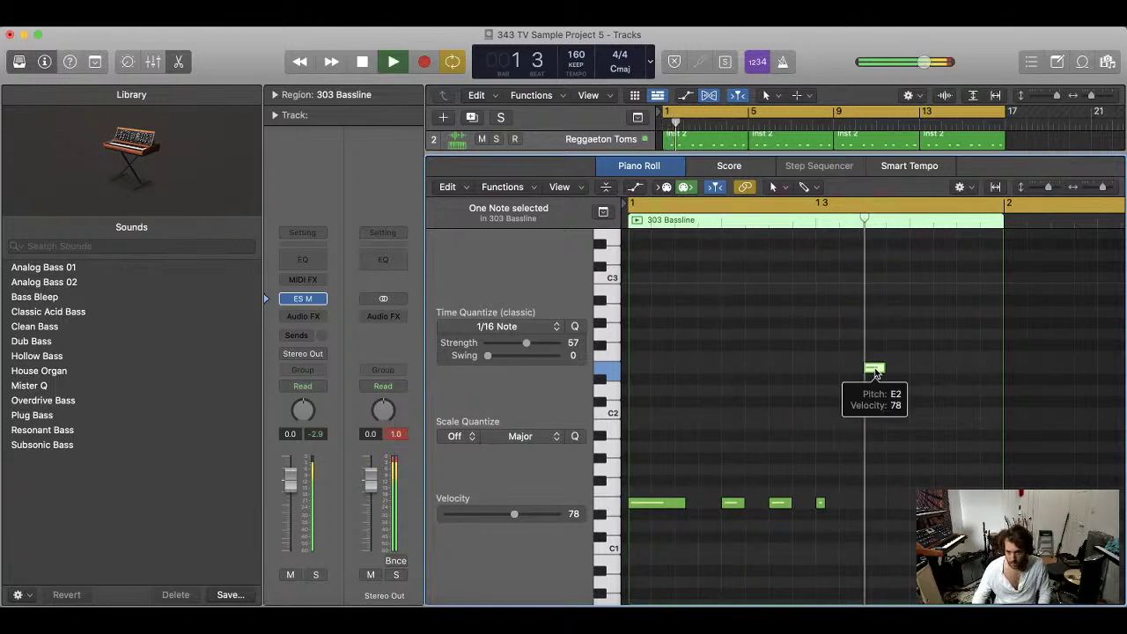
# - Add a short E1 note on beat 4, extend the E2 note to slightly overlap its start, and play the pattern
pyautogui.moveTo(876, 372); pyautogui.dragTo(899, 506)
pyautogui.moveTo(884, 369); pyautogui.dragTo(916, 367)
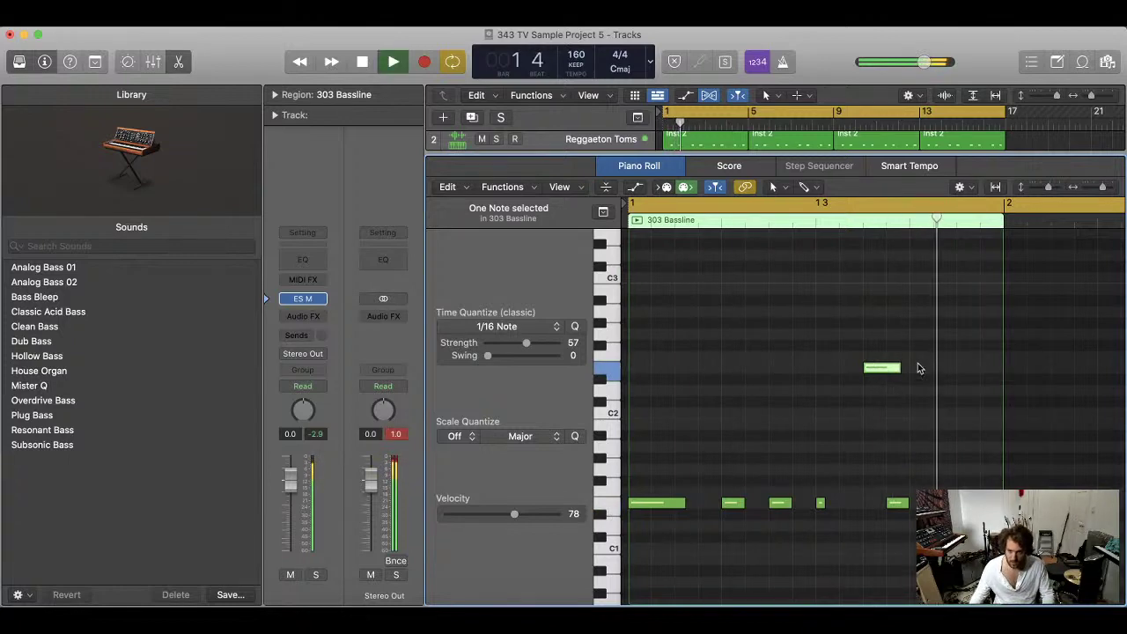
pyautogui.press('space')
pyautogui.click(905, 504)
pyautogui.press('Delete')
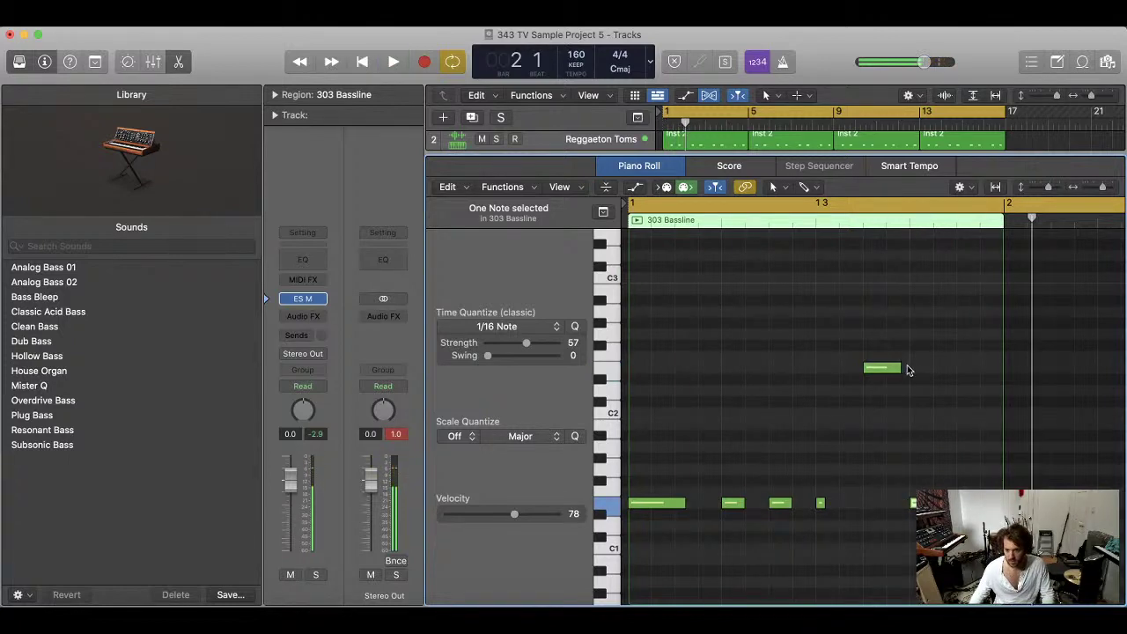
pyautogui.moveTo(900, 369); pyautogui.dragTo(912, 368)
pyautogui.press('space')
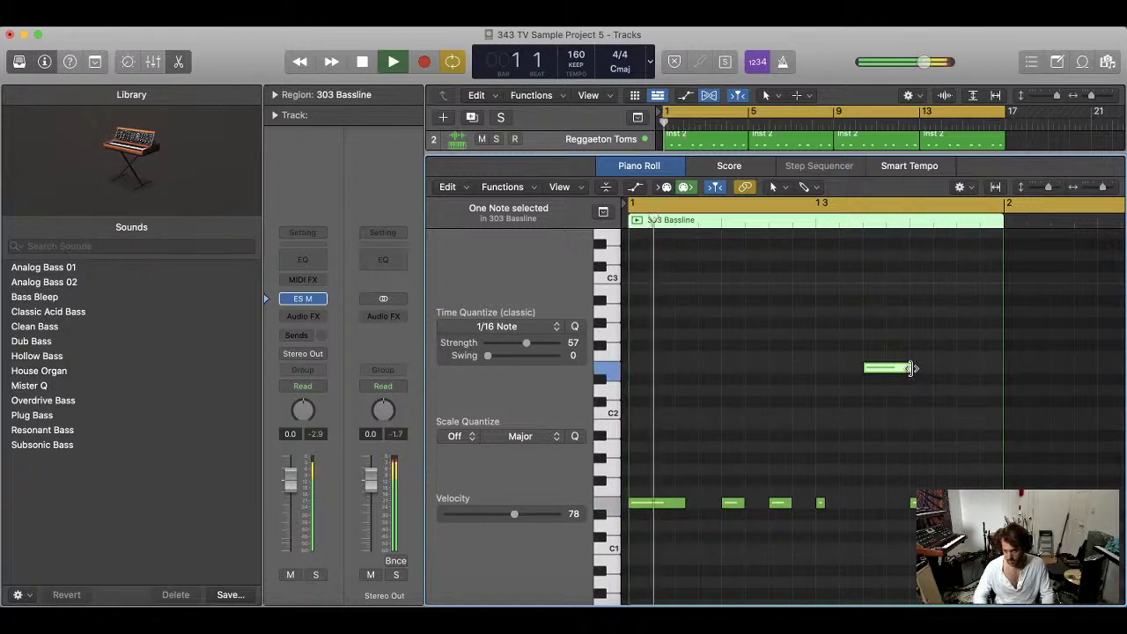
pyautogui.press('space')
pyautogui.click(877, 360)
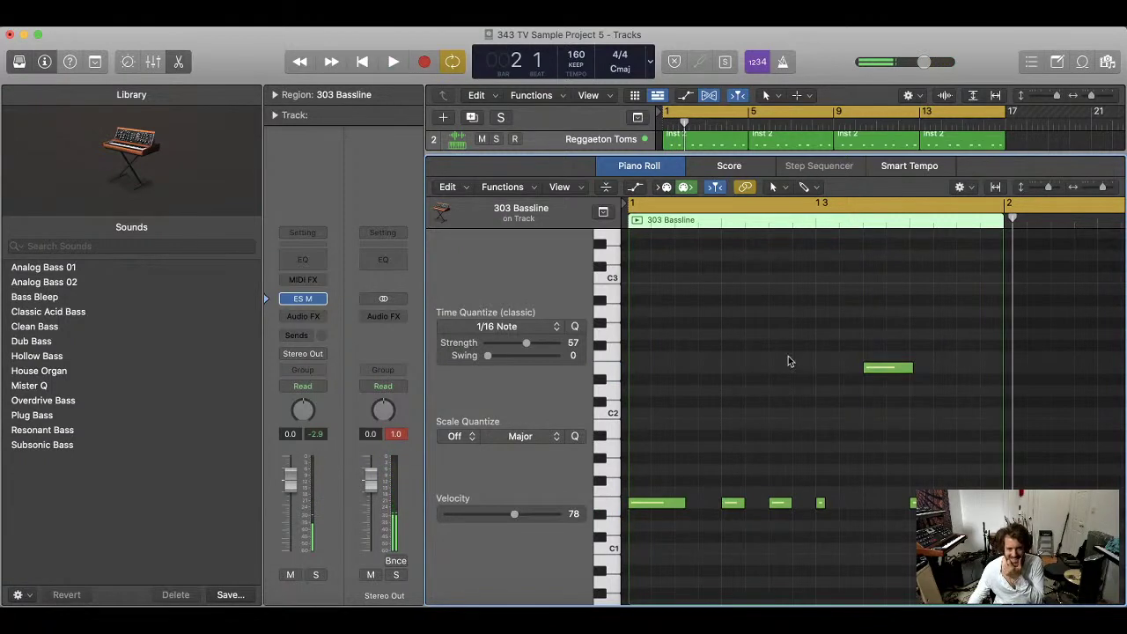
# - Close the Piano Roll and name the bass track 303 Bassline
pyautogui.press('p')
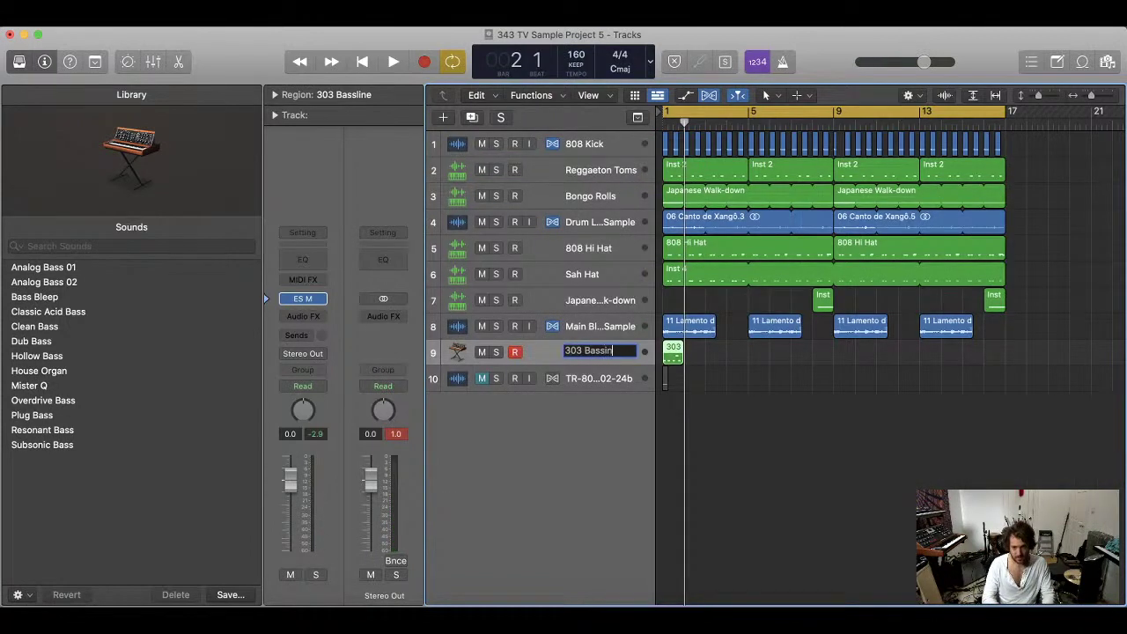
pyautogui.write('e')
pyautogui.press('Return')
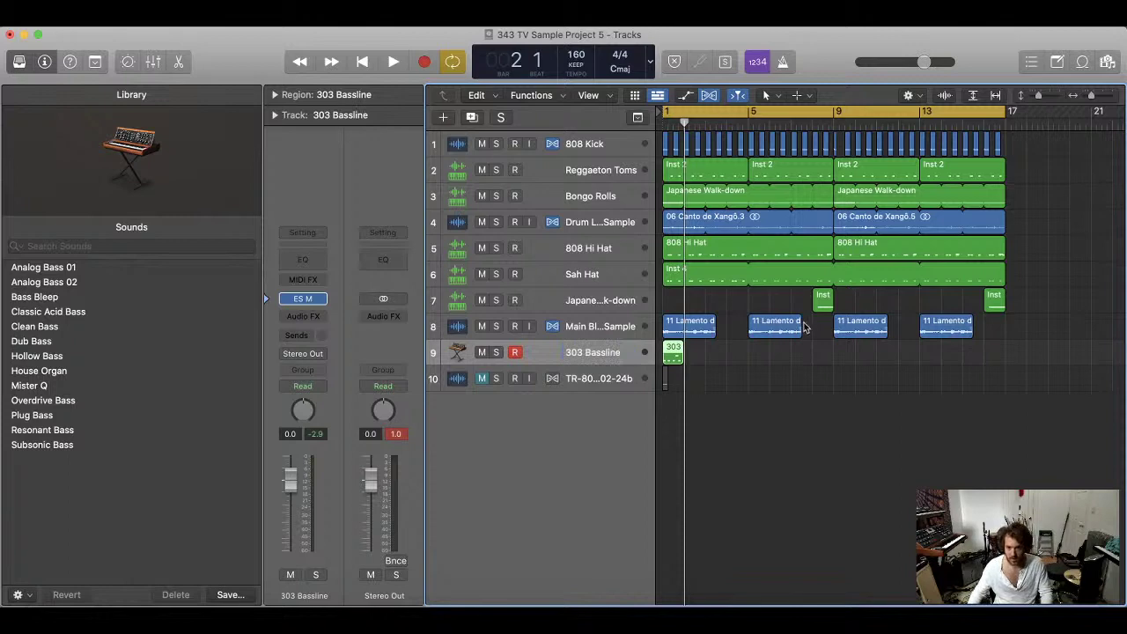
# - Loop the one-bar 303 Bassline region to the end of bar 16 and play the beat
pyautogui.moveTo(684, 350); pyautogui.dragTo(1011, 352)
pyautogui.press('space')
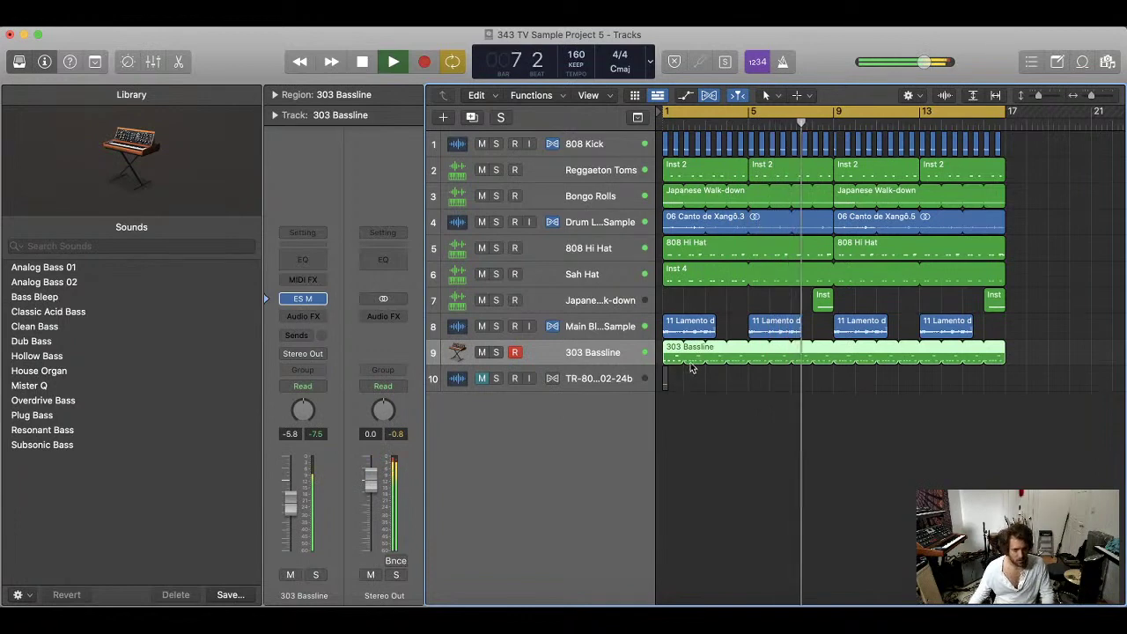
# - Set the low-cut filter in the Main Blues Sample track's Channel EQ to 104 Hz at 18 dB/Oct and close it
pyautogui.click(546, 326)
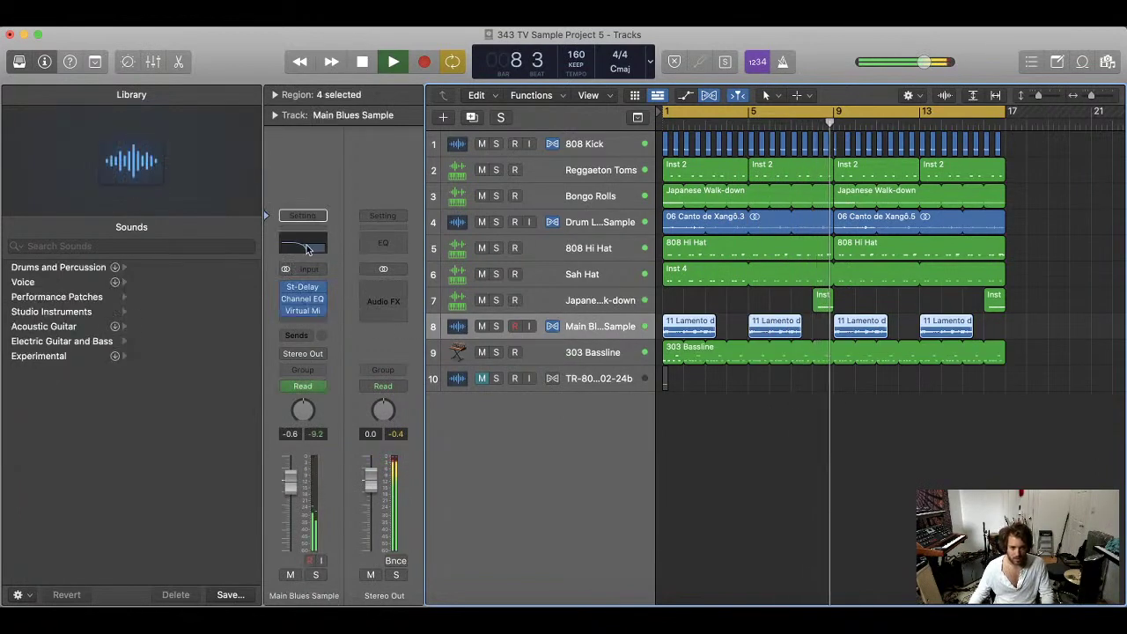
pyautogui.click(302, 244)
pyautogui.click(395, 417)
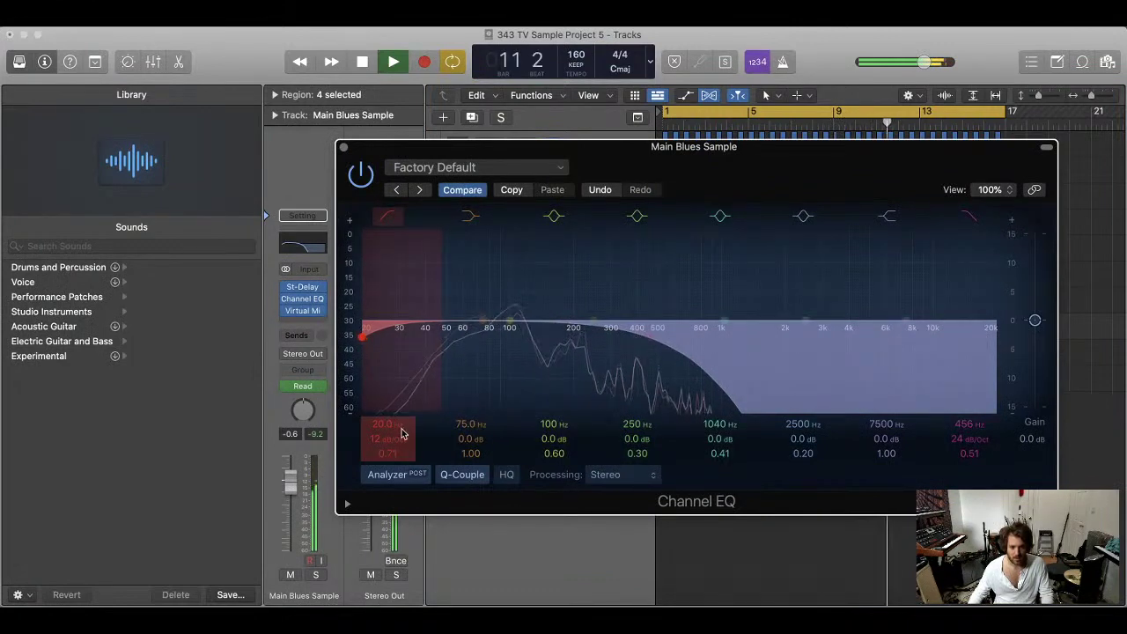
pyautogui.moveTo(361, 336); pyautogui.dragTo(513, 337)
pyautogui.click(388, 215)
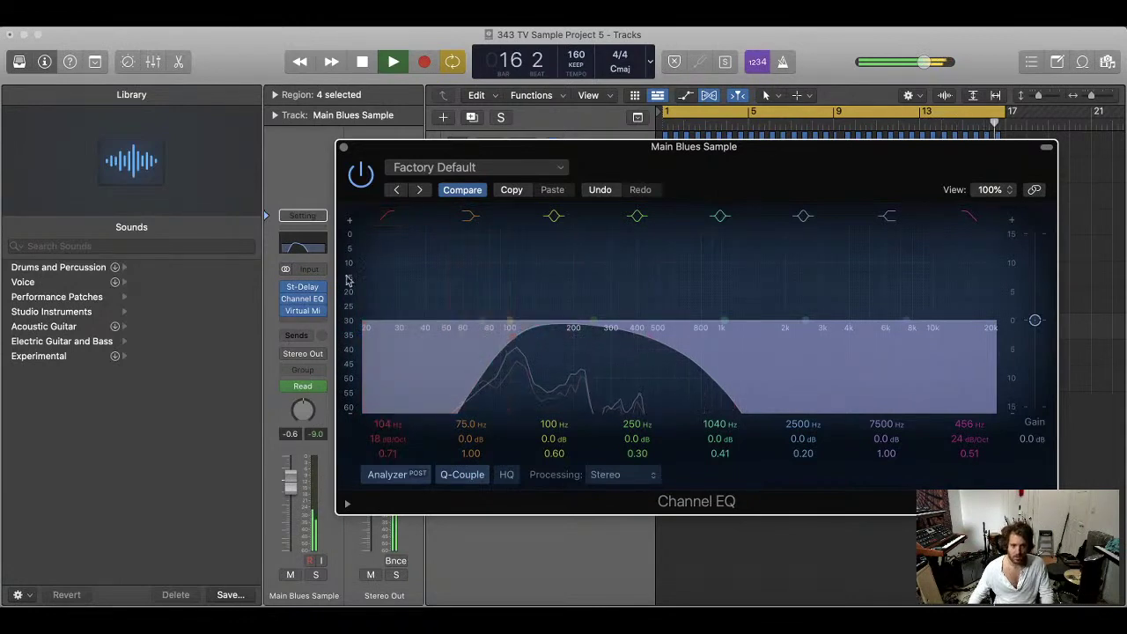
pyautogui.click(343, 147)
# - Lower the 303 Bassline track's volume to -10 dB during playback and stop
pyautogui.click(669, 354)
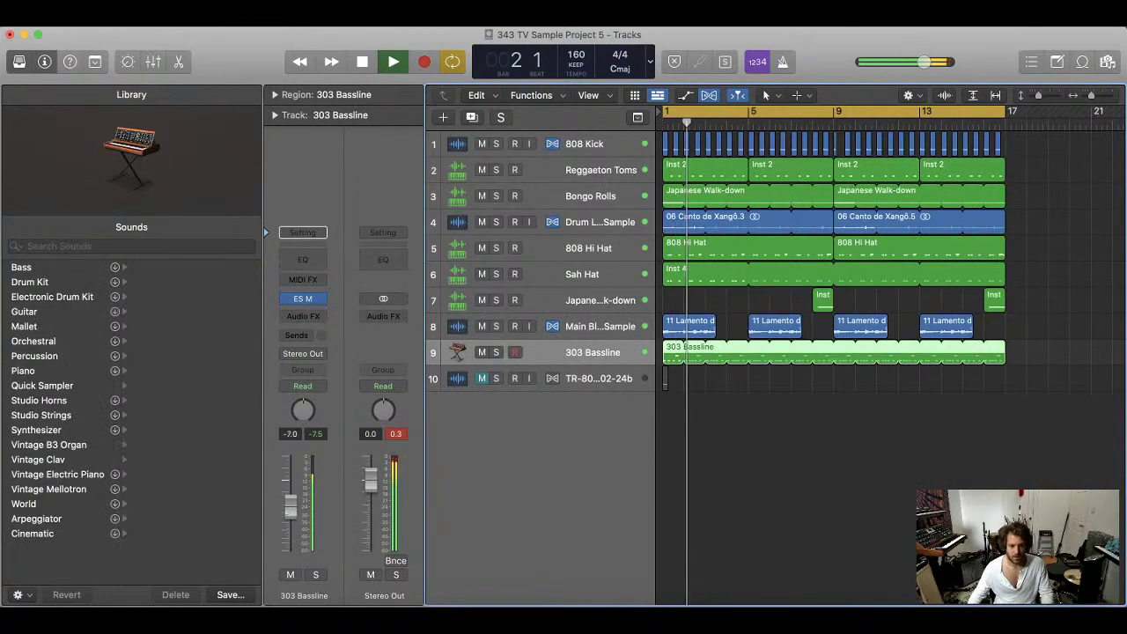
pyautogui.click(674, 430)
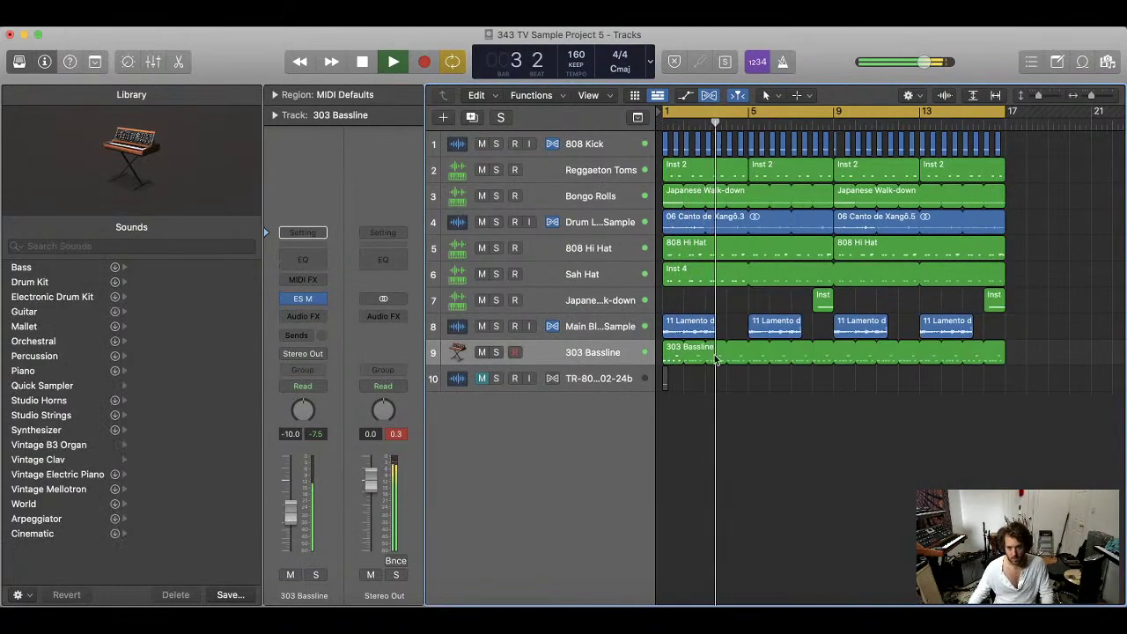
pyautogui.press('space')
# - Replace the looped bassline with one-bar copies across bars 1 to 4, join them into a single region, and play it
pyautogui.moveTo(1005, 354); pyautogui.dragTo(673, 362)
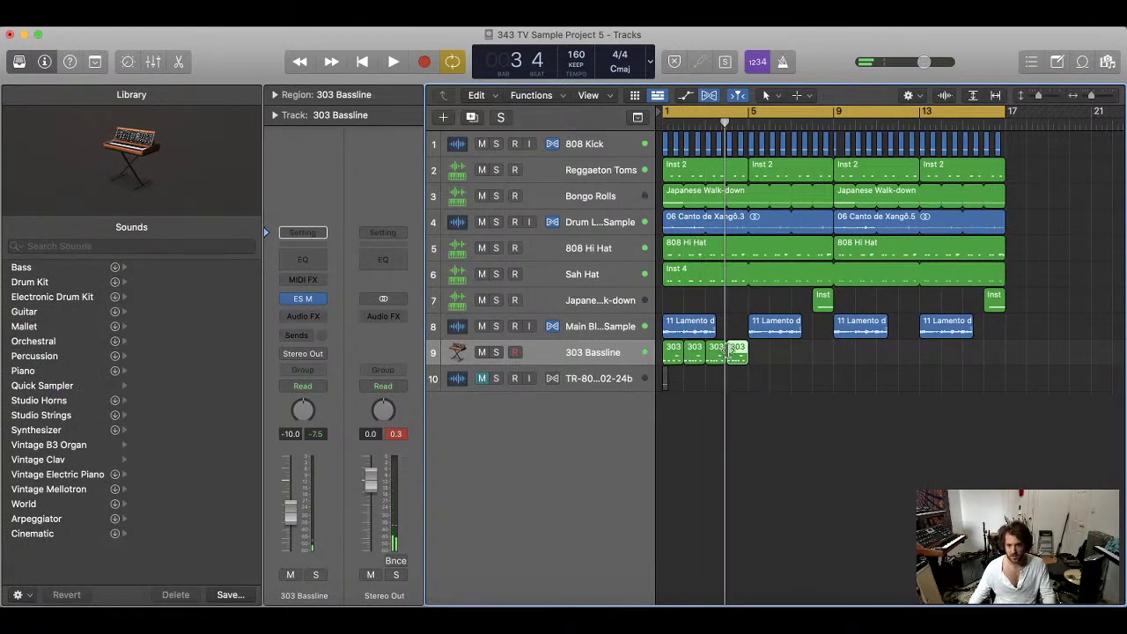
pyautogui.click(630, 357)
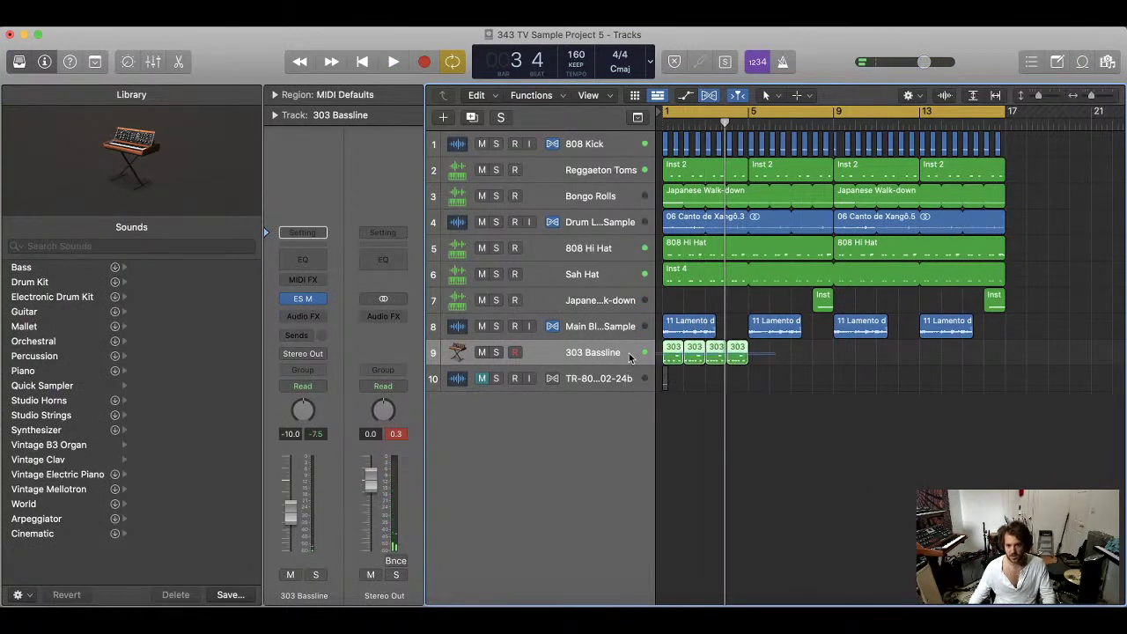
pyautogui.press('t')
pyautogui.click(696, 361)
pyautogui.press('Return')
pyautogui.press('space')
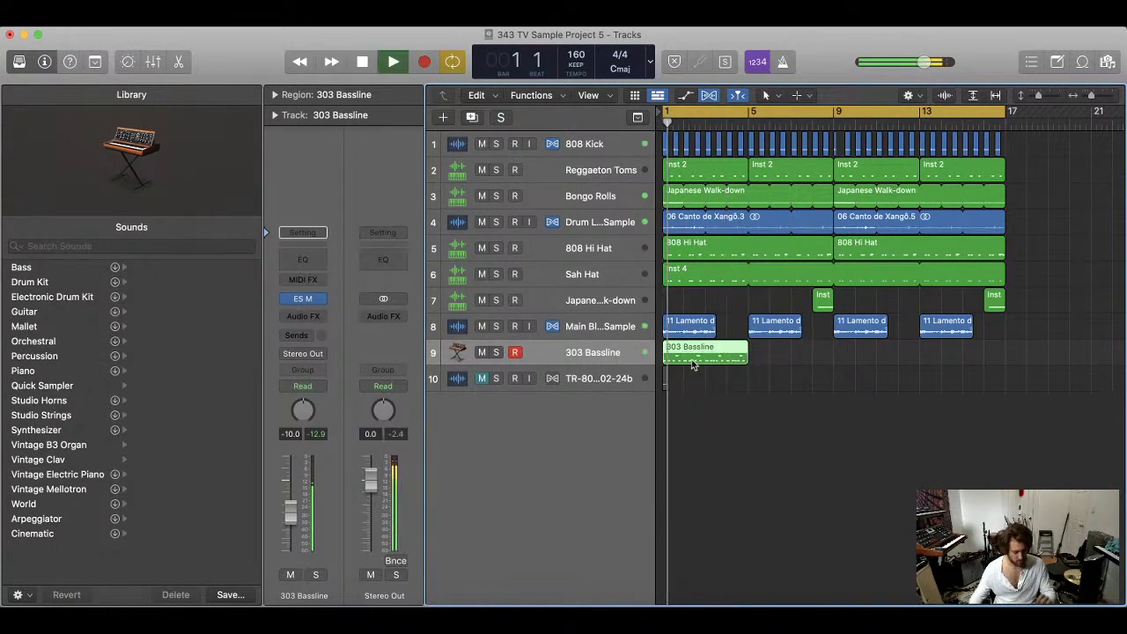
# - Open the four-bar 303 Bassline region in the Piano Roll and raise the first note of bar 3 to A1
pyautogui.click(740, 399)
pyautogui.doubleClick(704, 352)
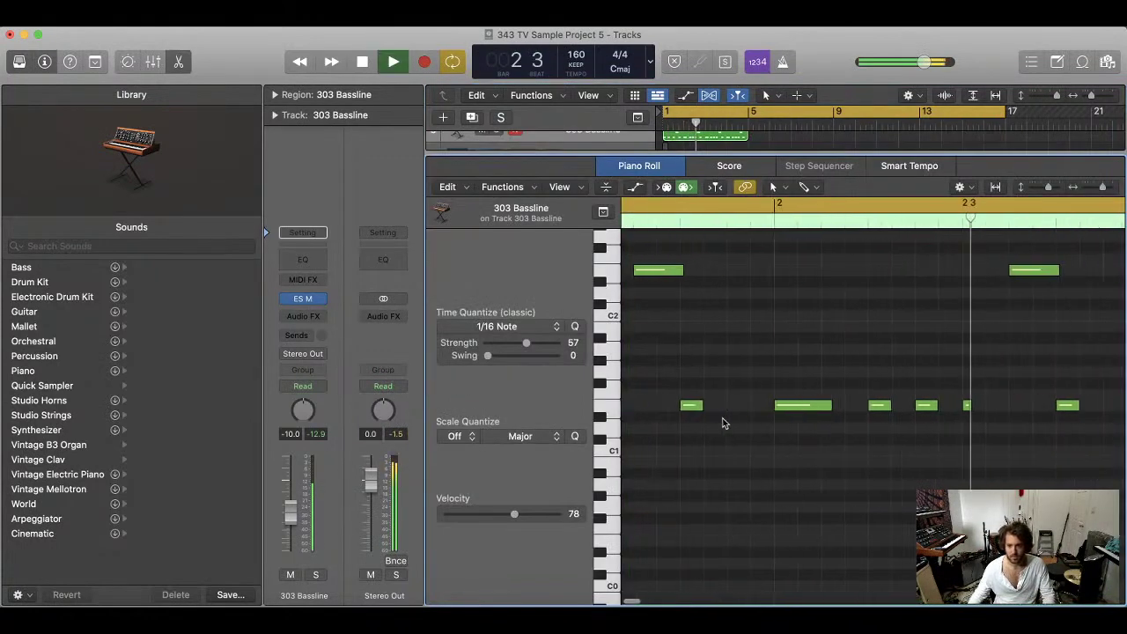
pyautogui.press('space')
pyautogui.moveTo(802, 409); pyautogui.dragTo(807, 355)
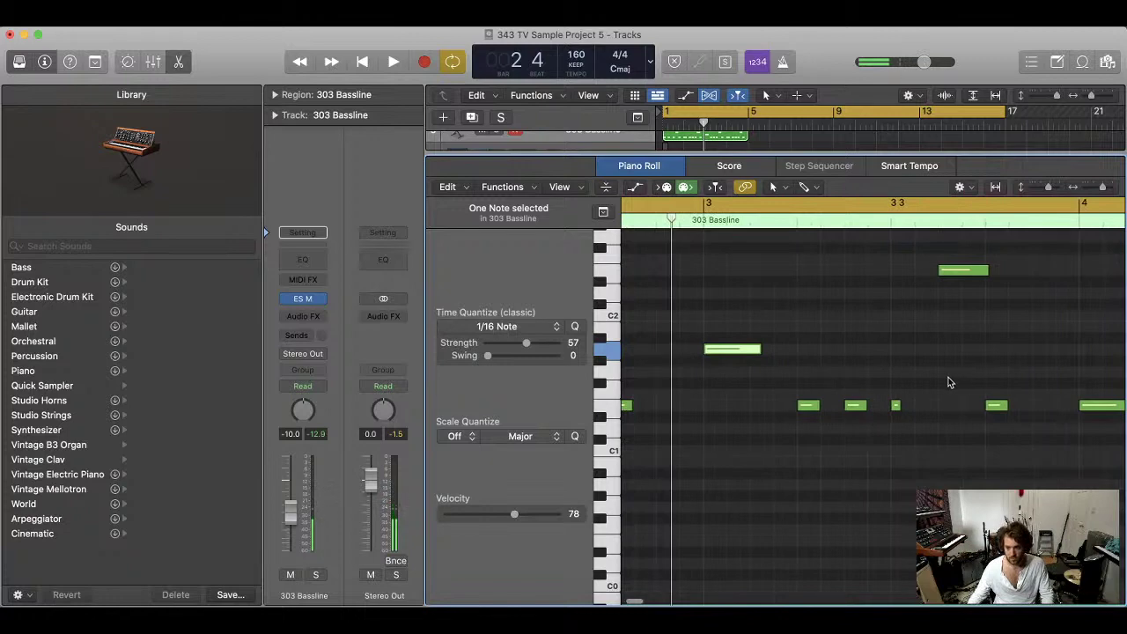
# - Raise the four remaining E1 notes in bar 3 to A1 and play the changed bassline
pyautogui.press('super+Left')
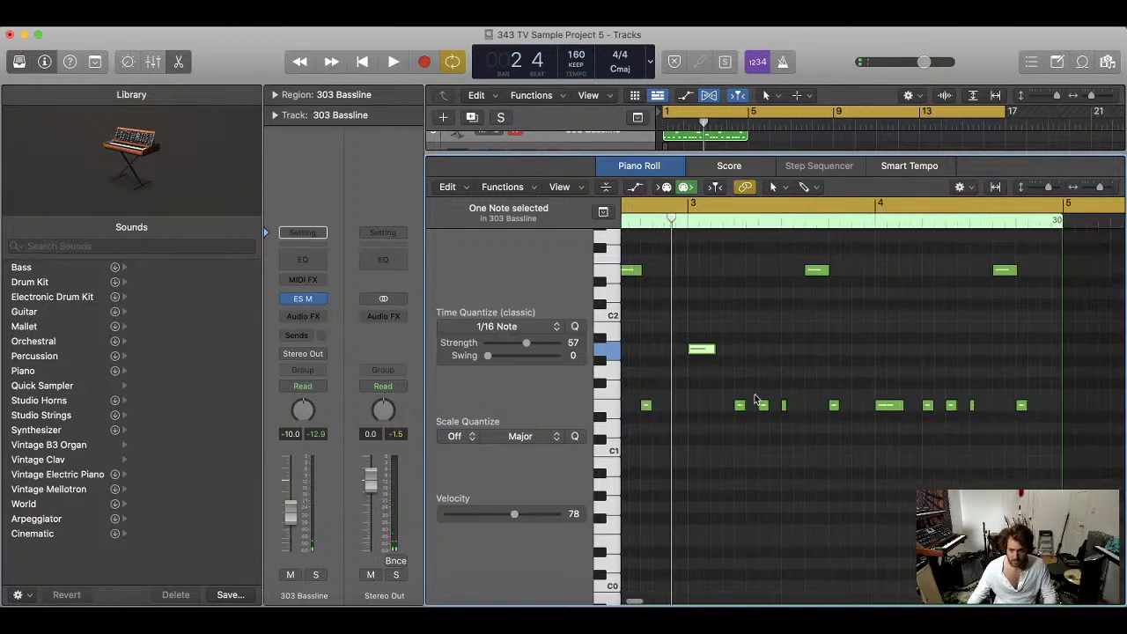
pyautogui.moveTo(728, 396); pyautogui.dragTo(861, 425)
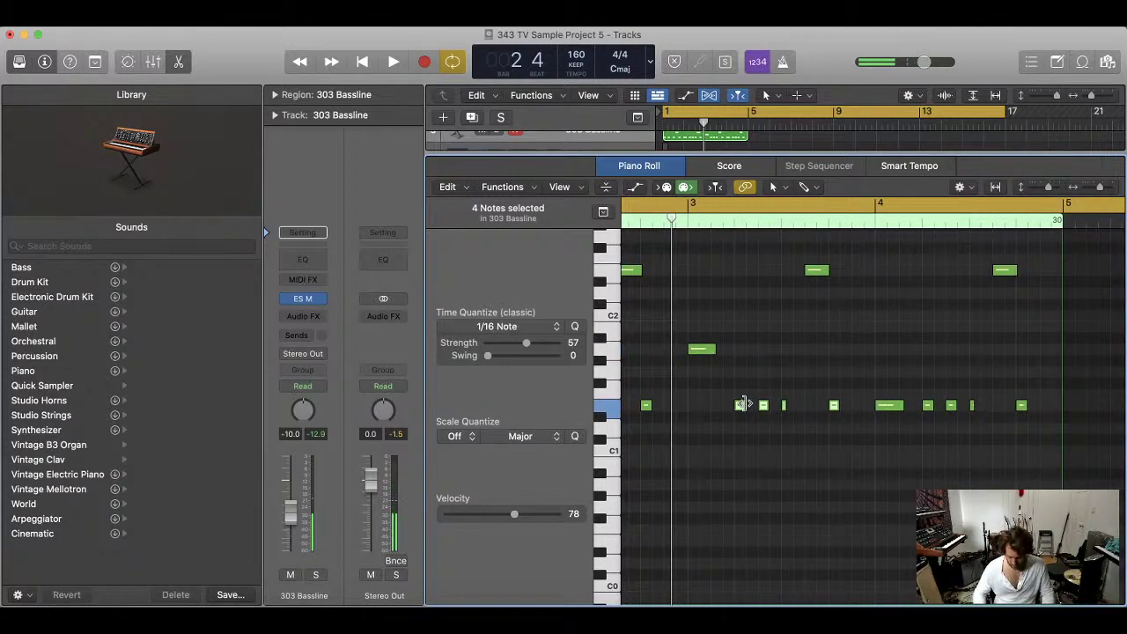
pyautogui.hotkey('alt', 'Up')
pyautogui.hotkey('alt', 'Up')
pyautogui.hotkey('alt', 'Up')
pyautogui.press('space')
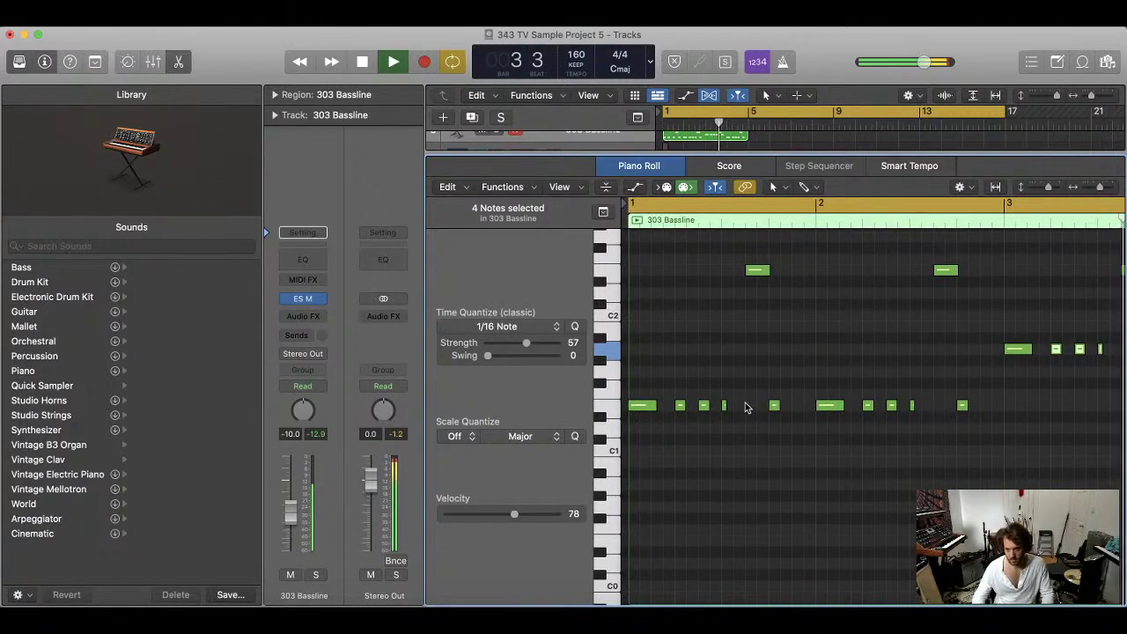
pyautogui.press('space')
# - Try raising the five A1 notes in bar 3 to C#2 and lowering the bar's E2 note to C#1
pyautogui.hscroll(-3, 793, 352)
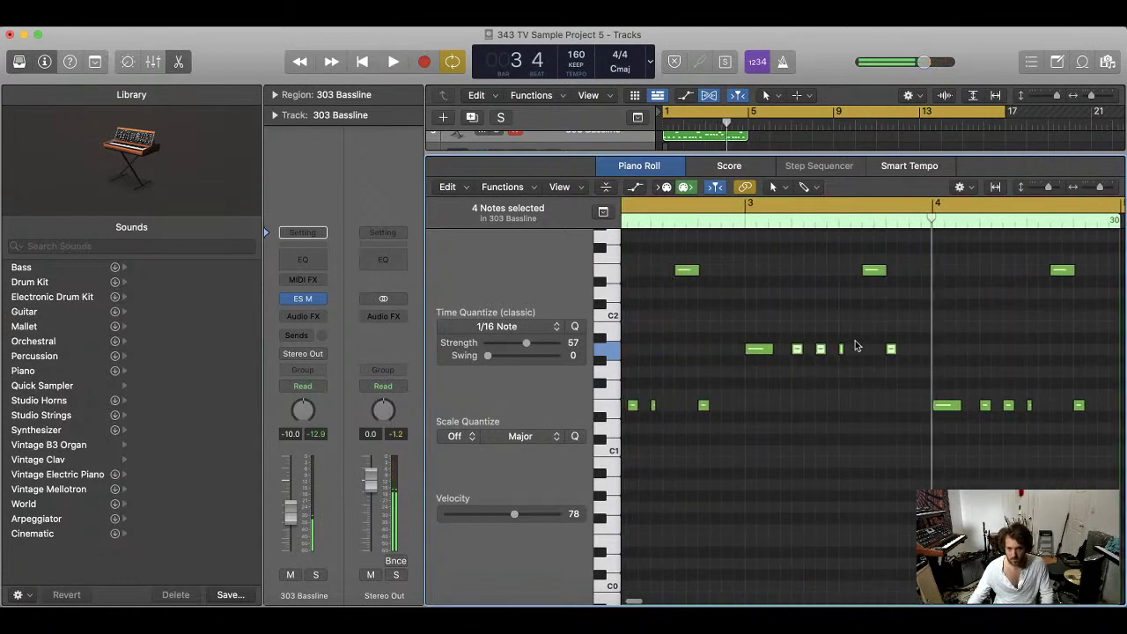
pyautogui.moveTo(968, 340); pyautogui.dragTo(766, 312)
pyautogui.click(864, 270)
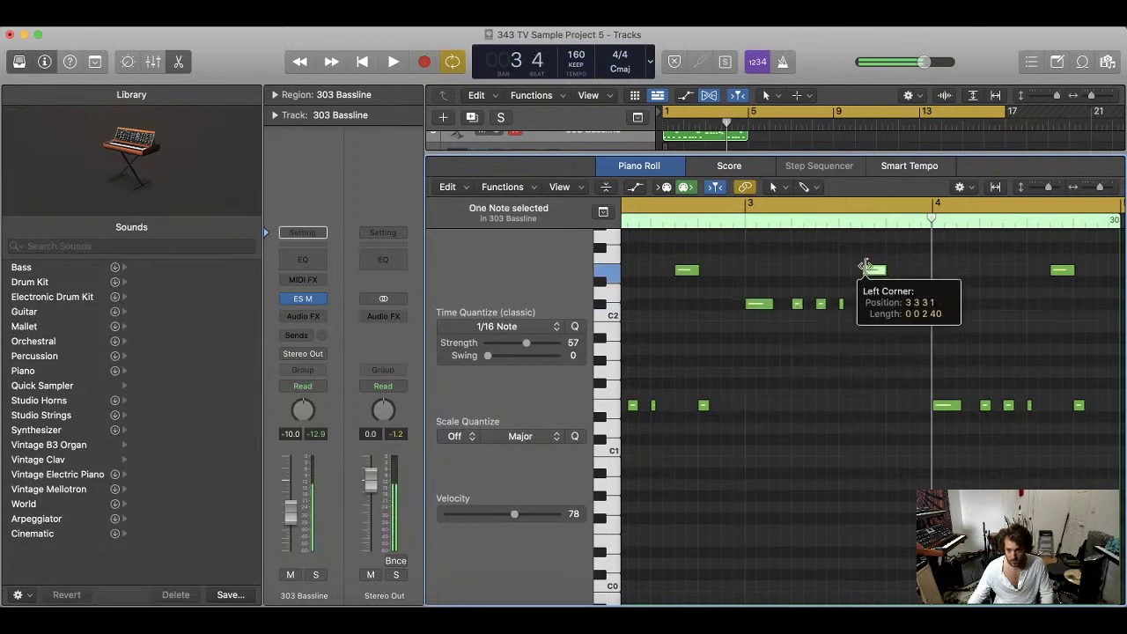
pyautogui.moveTo(869, 274); pyautogui.dragTo(872, 440)
pyautogui.click(815, 329)
# - Play the bassline, raise the 303 Bassline track's volume to -8 dB, and stop
pyautogui.press('space')
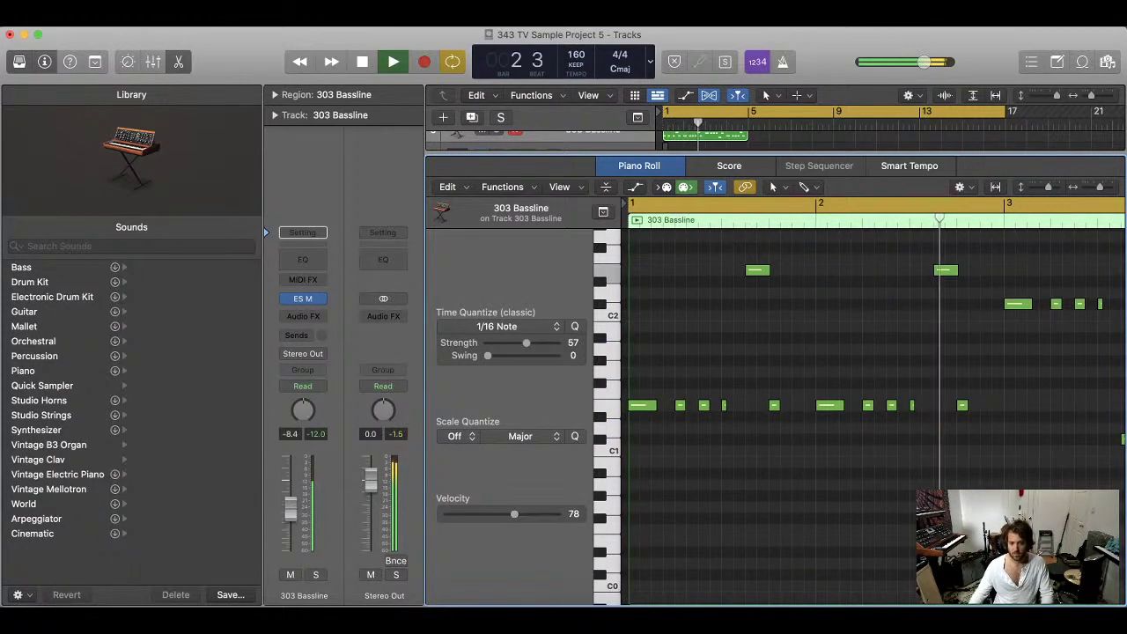
pyautogui.moveTo(296, 514); pyautogui.dragTo(297, 509)
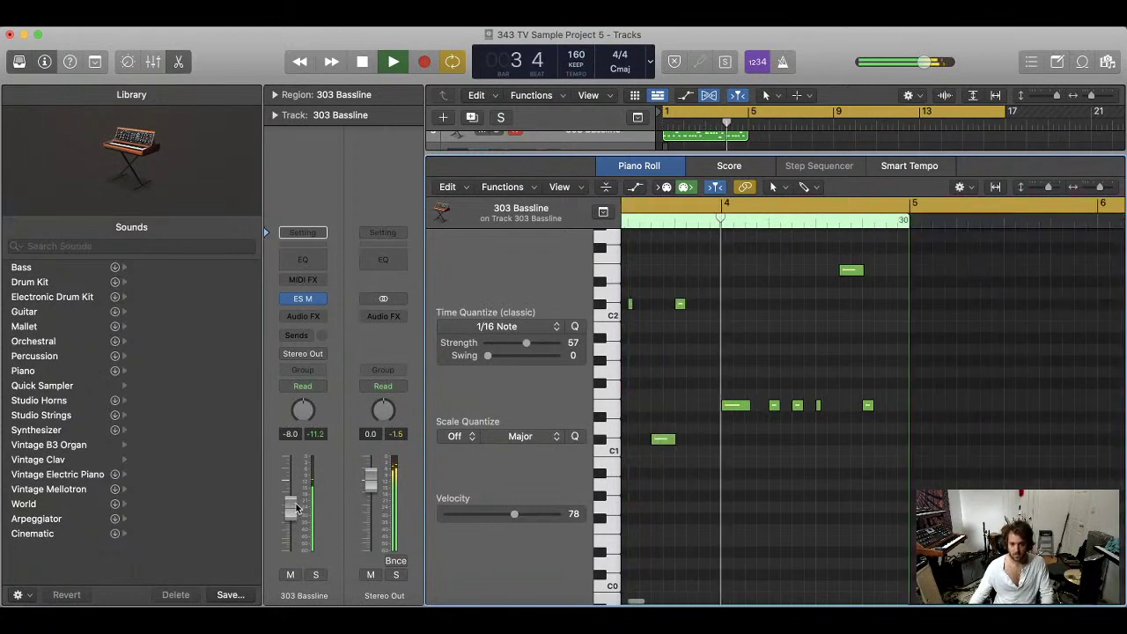
pyautogui.press('space')
# - Lower the five C#2 notes in bar 3 to A1, play the bassline, and stop
pyautogui.hscroll(-2, 854, 338)
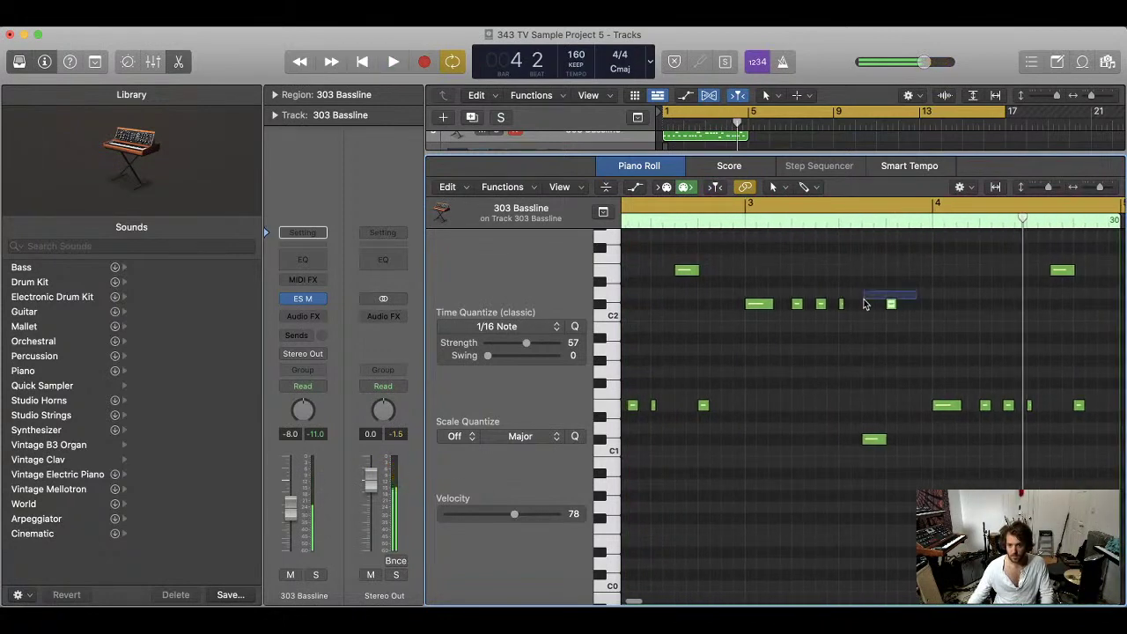
pyautogui.moveTo(865, 304); pyautogui.dragTo(765, 356)
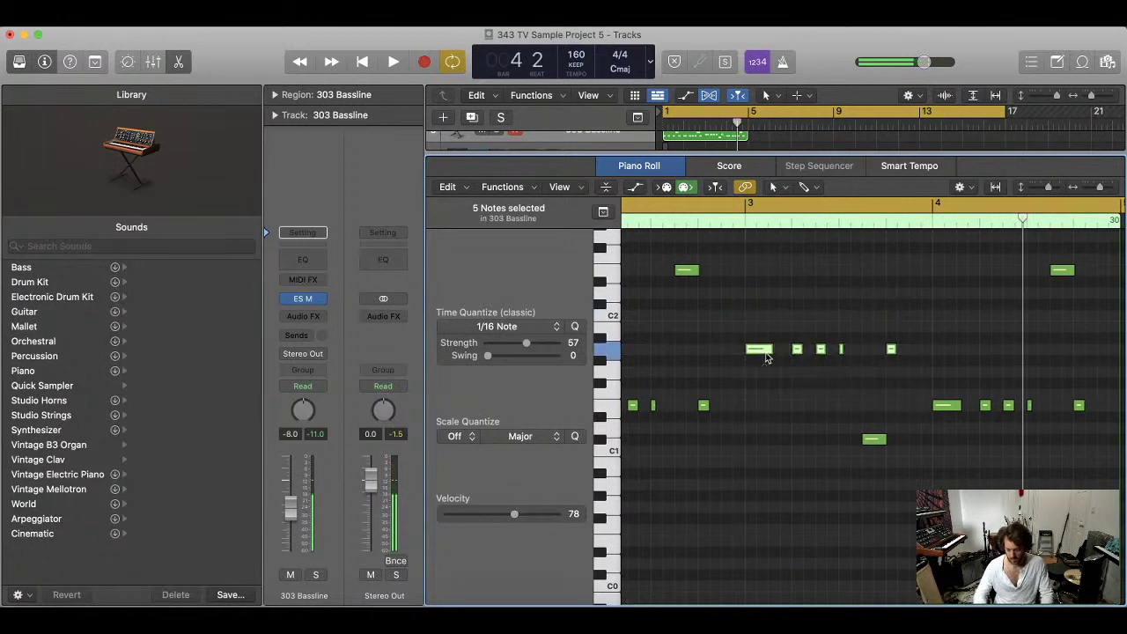
pyautogui.press('space')
pyautogui.press('super+Left')
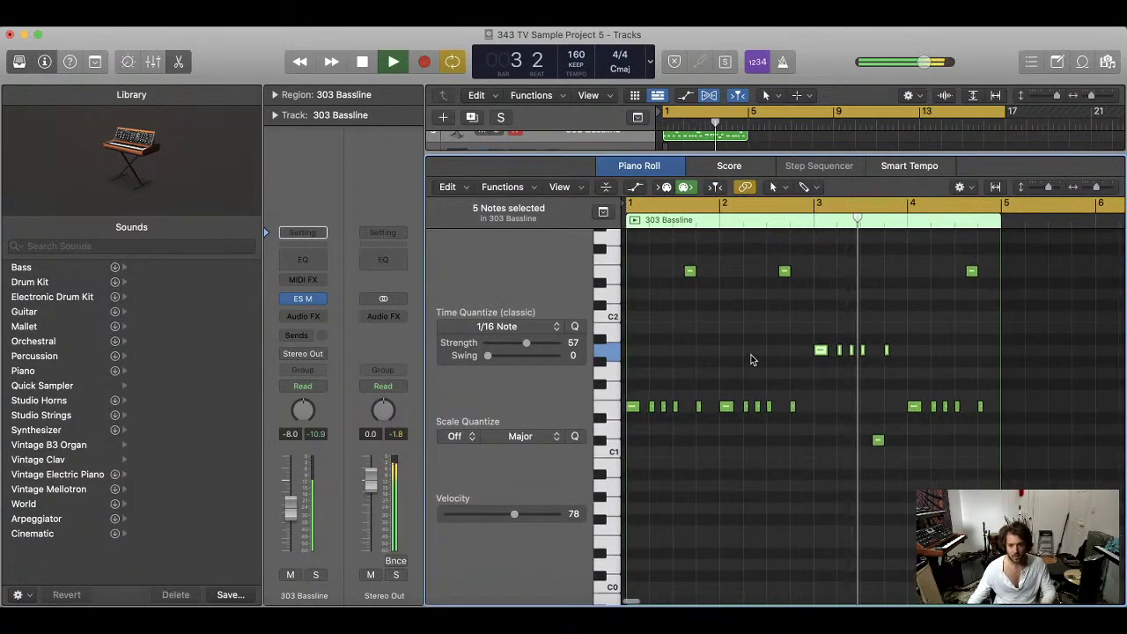
pyautogui.press('space')
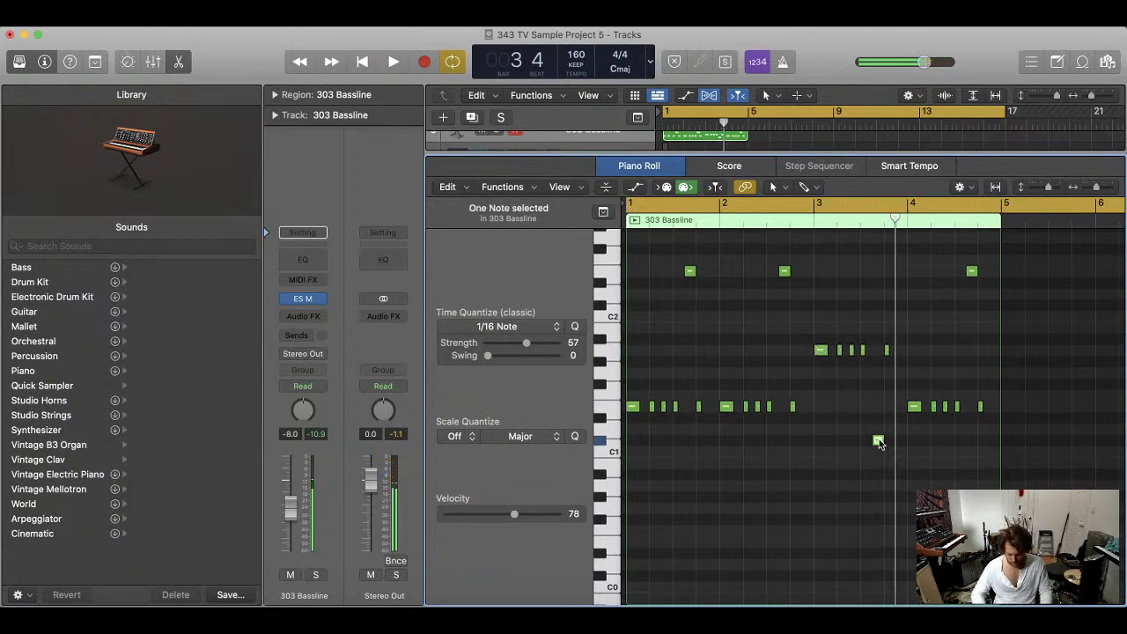
# - Raise the lowest note in bar 3 by an octave and further in semitones to A2
pyautogui.hotkey('shift', 'alt', 'Up')
pyautogui.scroll(4, 876, 370)
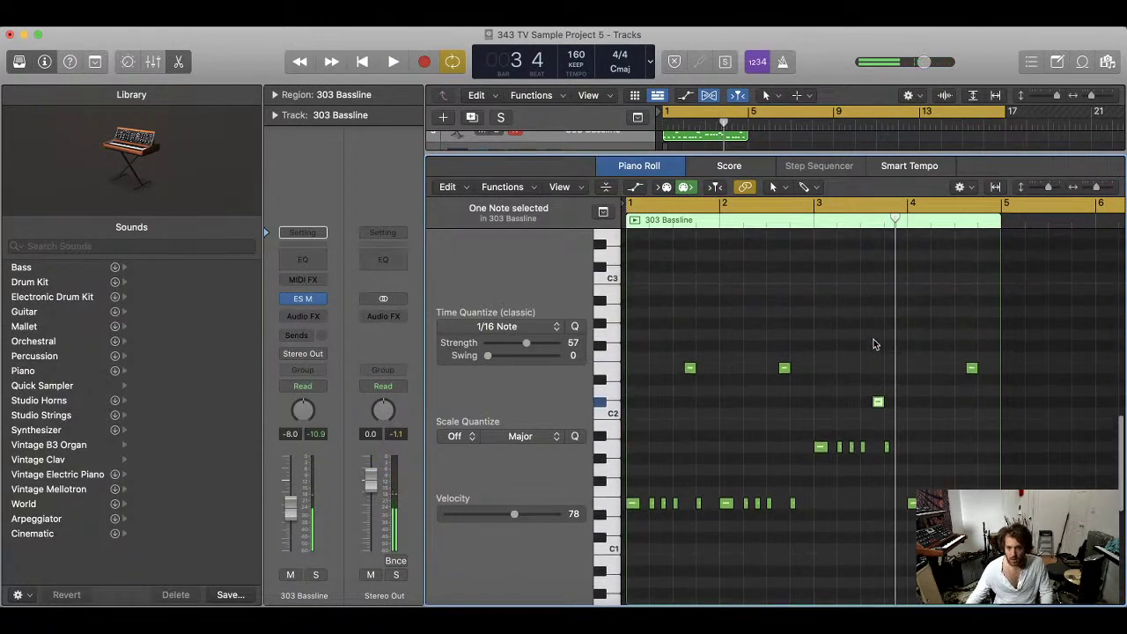
pyautogui.hotkey('alt', 'Up')
pyautogui.hotkey('alt', 'Up')
pyautogui.hotkey('alt', 'Up')
pyautogui.hotkey('alt', 'Up')
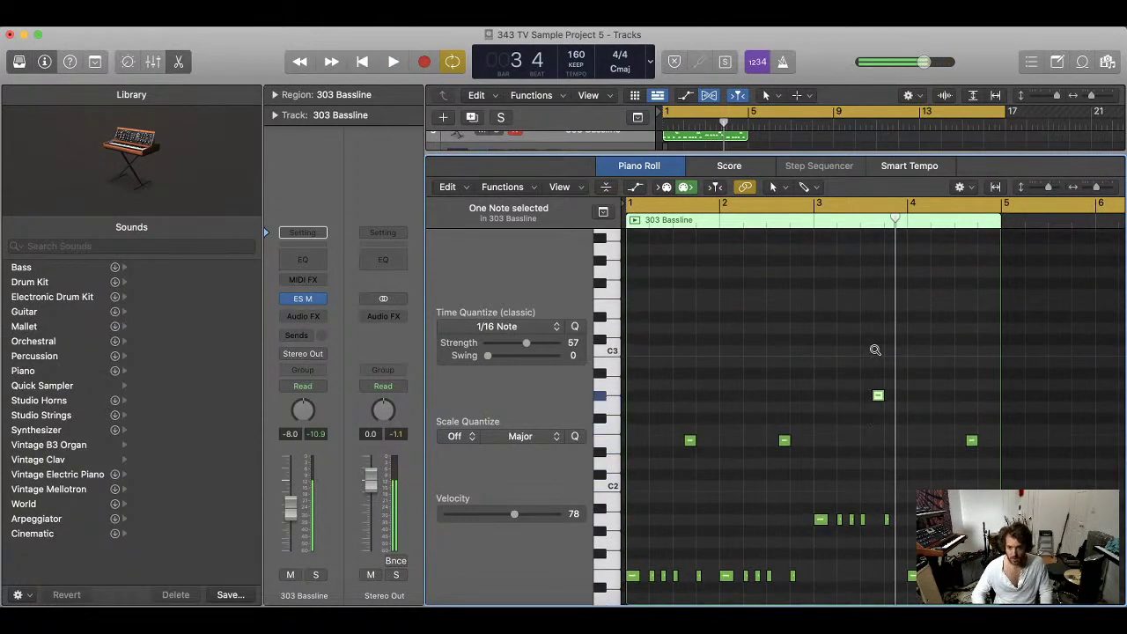
# - Raise all six notes in bar 4 by five semitones, putting the low notes on A1 and the high note on A2
pyautogui.scroll(-1, 954, 423)
pyautogui.moveTo(995, 403); pyautogui.dragTo(911, 585)
pyautogui.moveTo(986, 314); pyautogui.dragTo(943, 504)
# - Play the beat from the start and loop the four-bar 303 Bassline region up to bar 17
pyautogui.press('Return')
pyautogui.press('space')
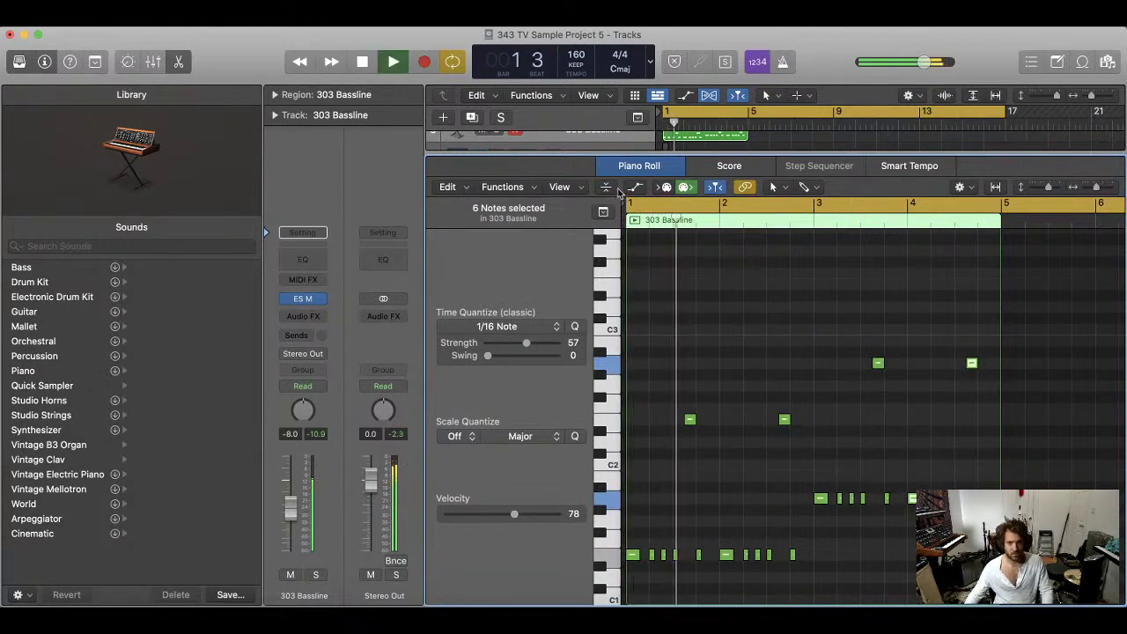
pyautogui.press('e')
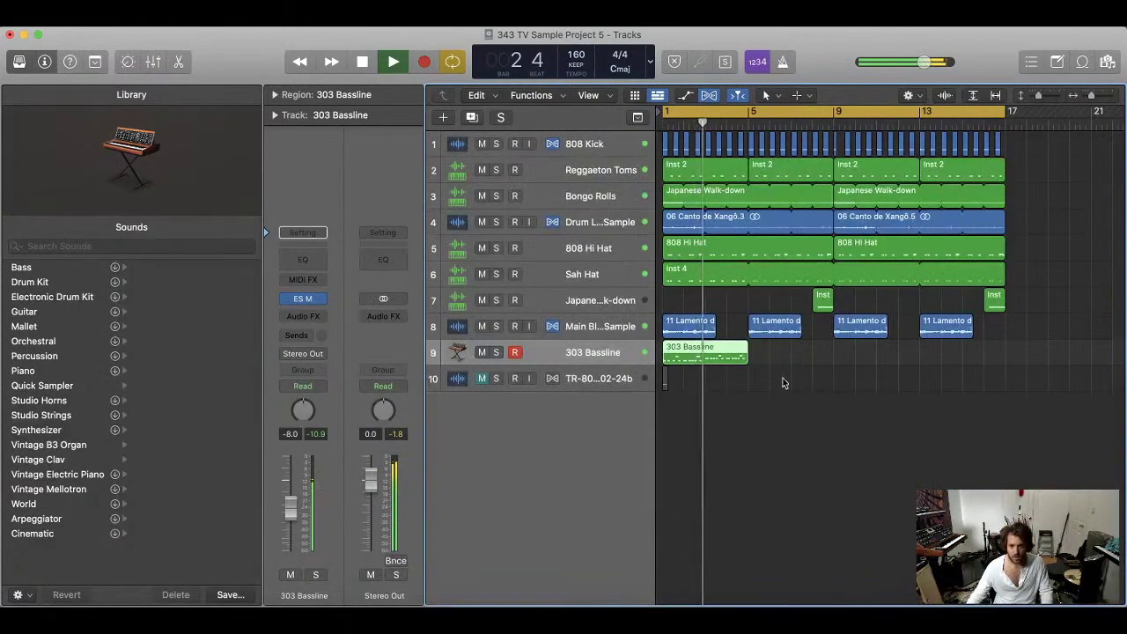
pyautogui.moveTo(746, 344); pyautogui.dragTo(1011, 340)
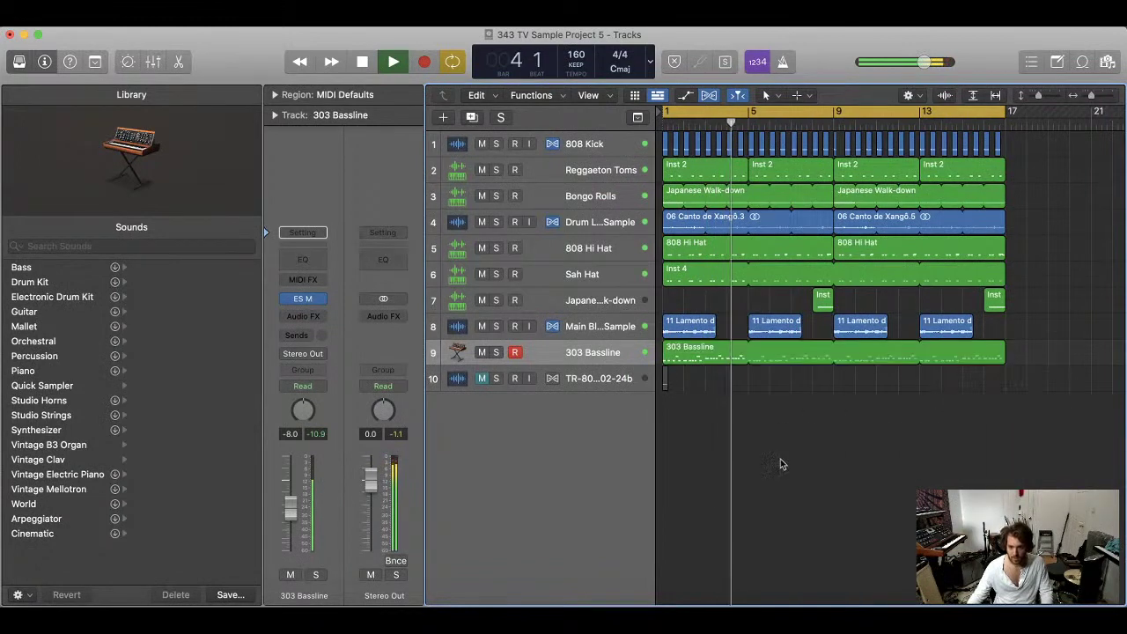
# - Raise the 808 Kick track's volume to 0.2 dB during playback
pyautogui.click(584, 143)
pyautogui.moveTo(296, 494); pyautogui.dragTo(296, 481)
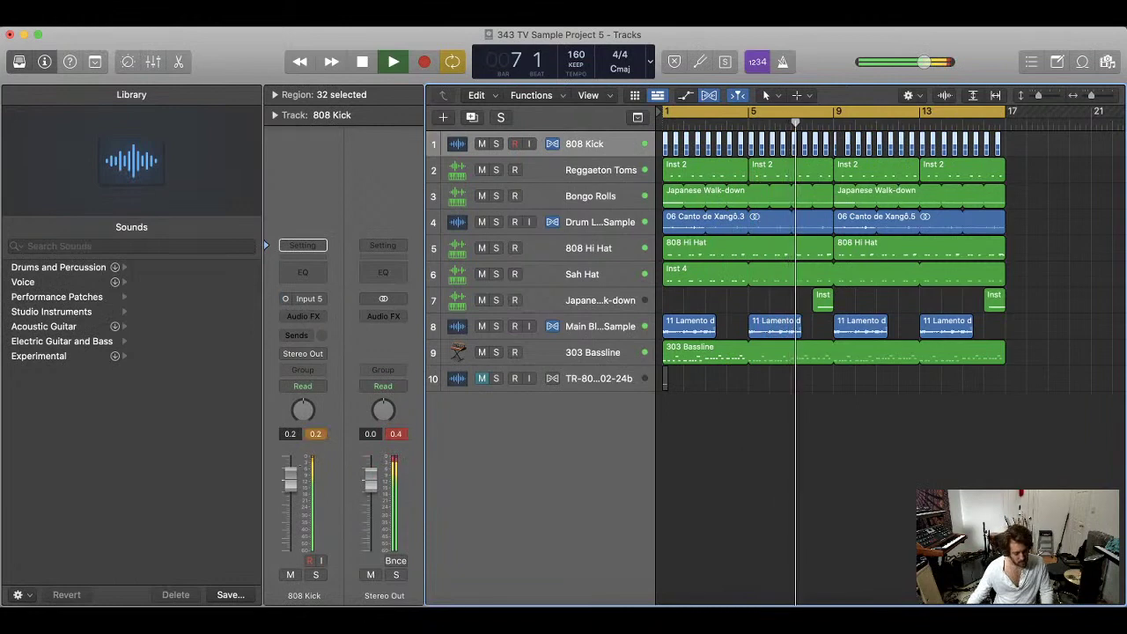
# - Enlarge the track headers and lower the volumes of tracks 1 to 9 together, bringing 303 Bassline to -11.8 dB
pyautogui.click(582, 354)
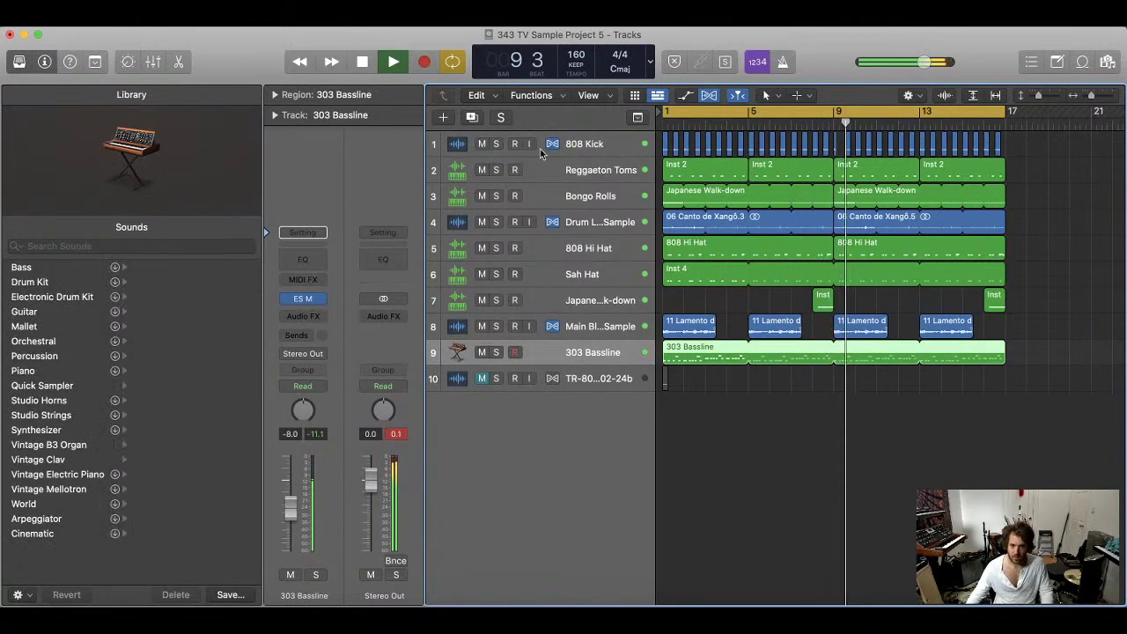
pyautogui.press('super+a')
pyautogui.press('super+Down')
pyautogui.press('super+Down')
pyautogui.press('super+Down')
pyautogui.press('super+Down')
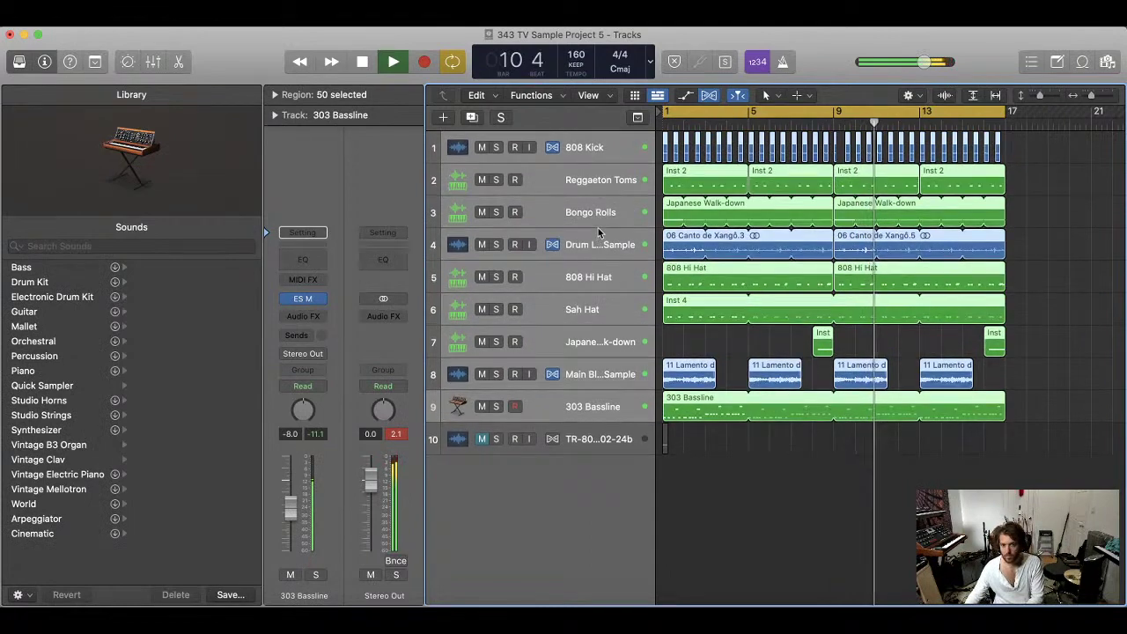
pyautogui.moveTo(607, 269); pyautogui.dragTo(603, 268)
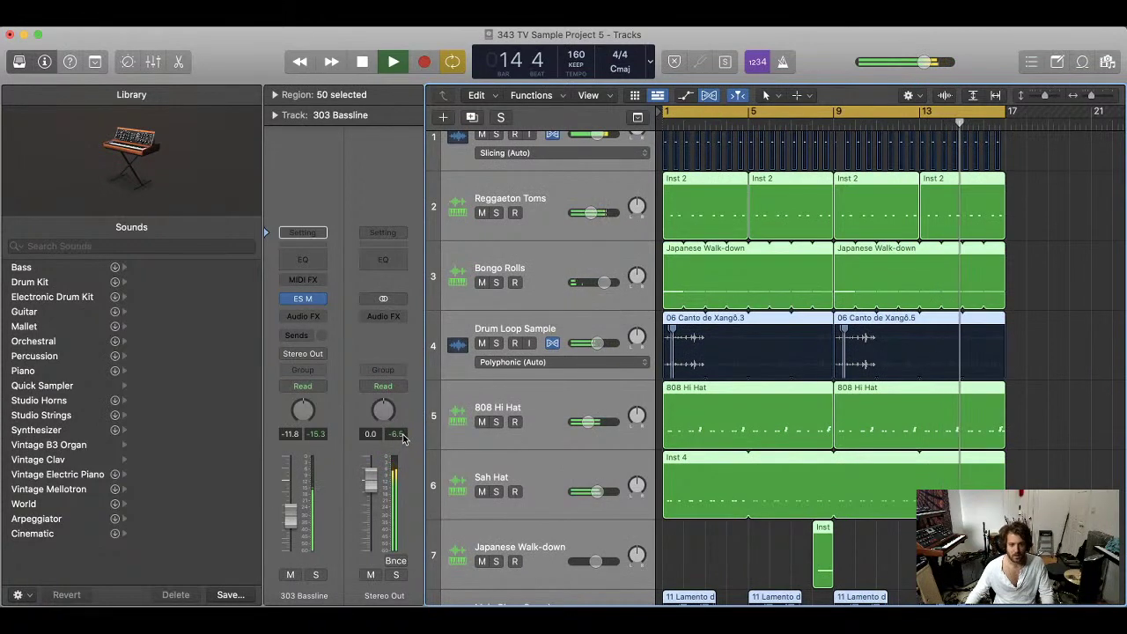
pyautogui.click(1049, 370)
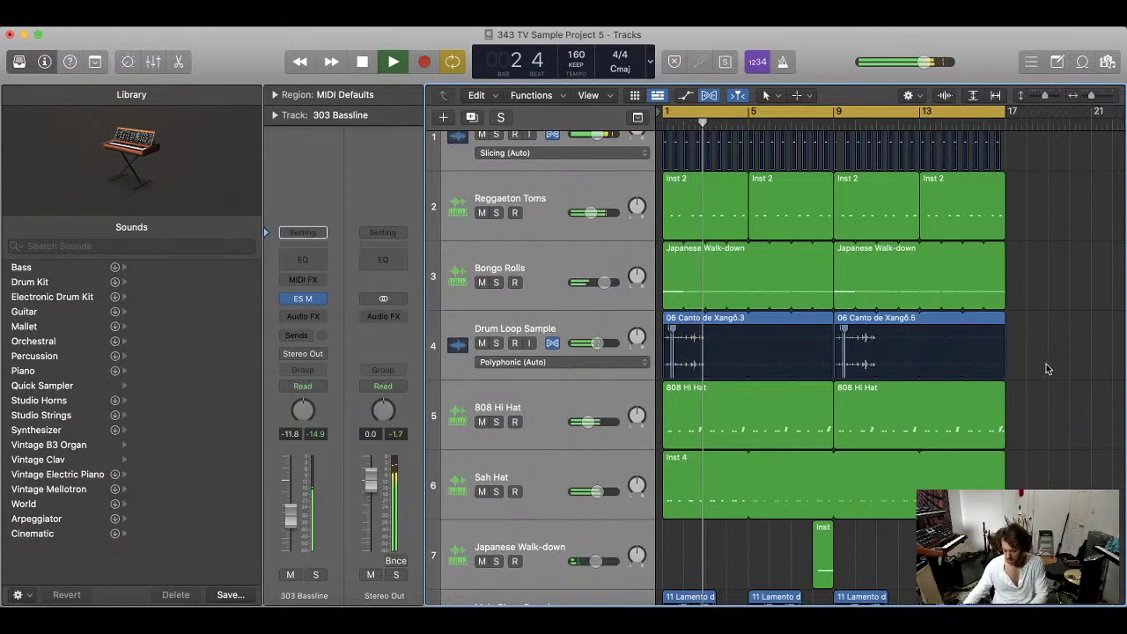
pyautogui.press('z')
# - Mute and unmute the Sah Hat track during playback to compare the mix
pyautogui.click(513, 148)
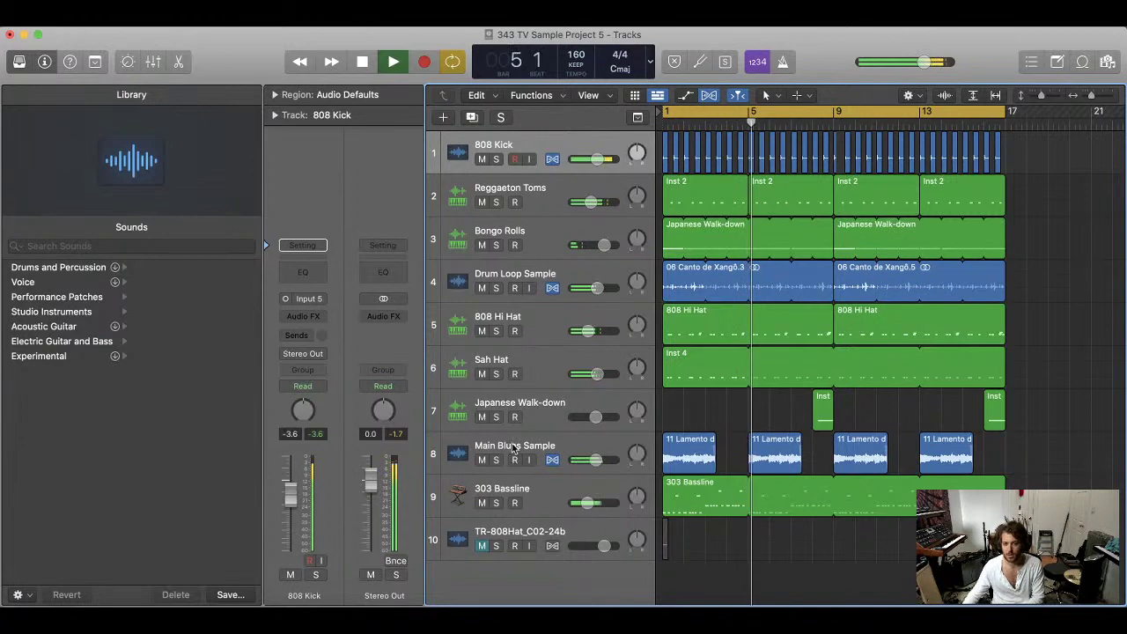
pyautogui.click(483, 374)
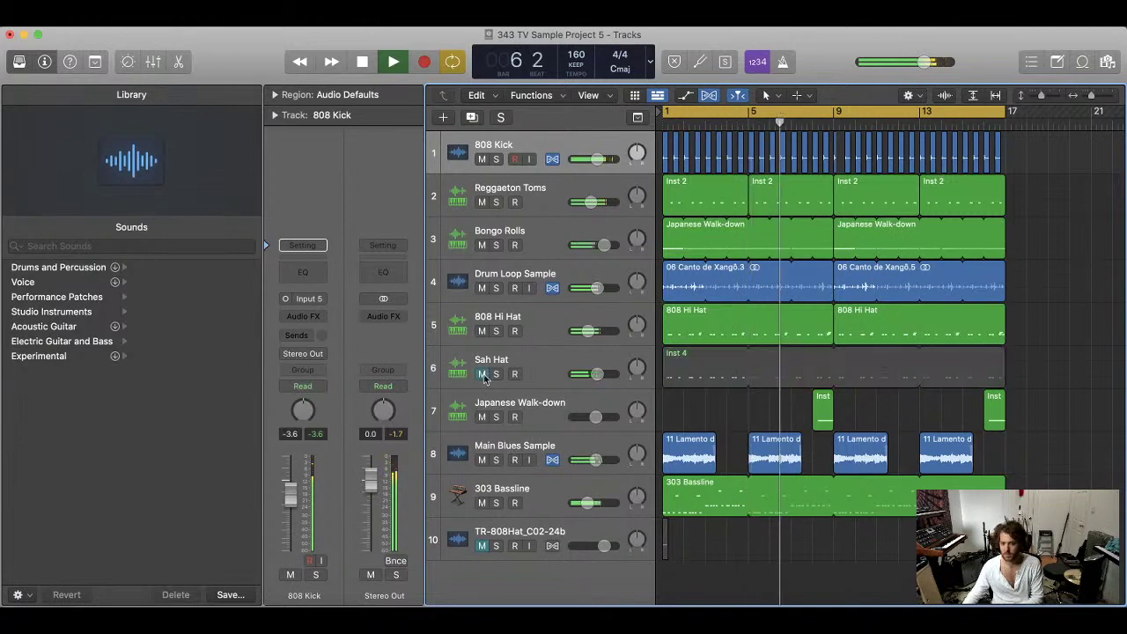
pyautogui.click(483, 375)
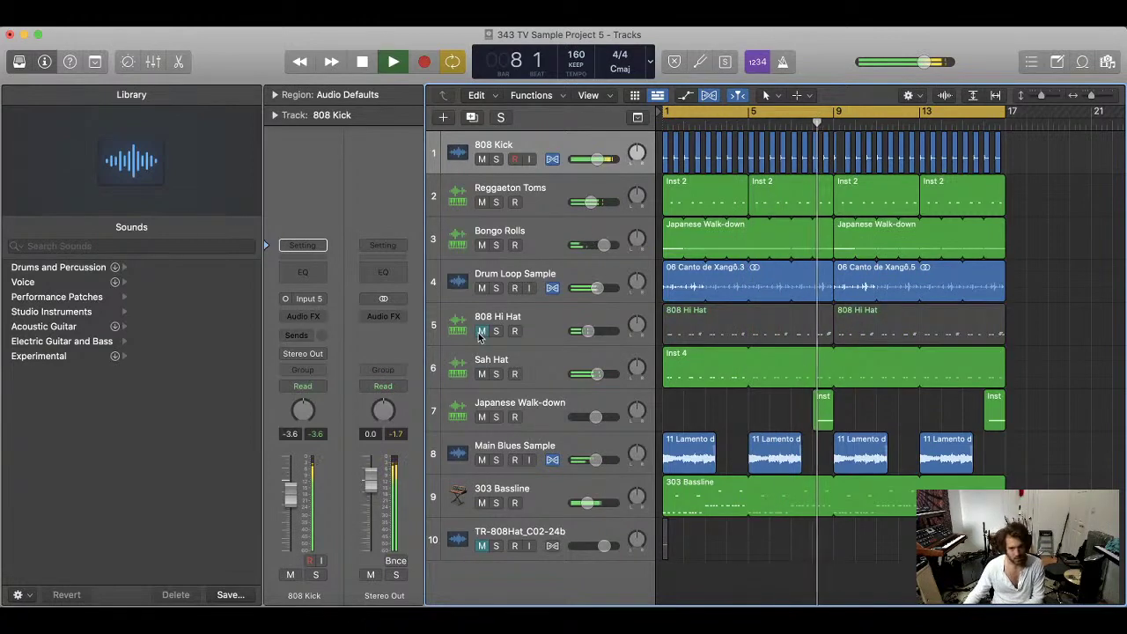
# - Lower the 808 Hi Hat track's volume to -13.4 dB and compare the mix with it muted and unmuted
pyautogui.click(482, 331)
pyautogui.moveTo(291, 515); pyautogui.dragTo(291, 521)
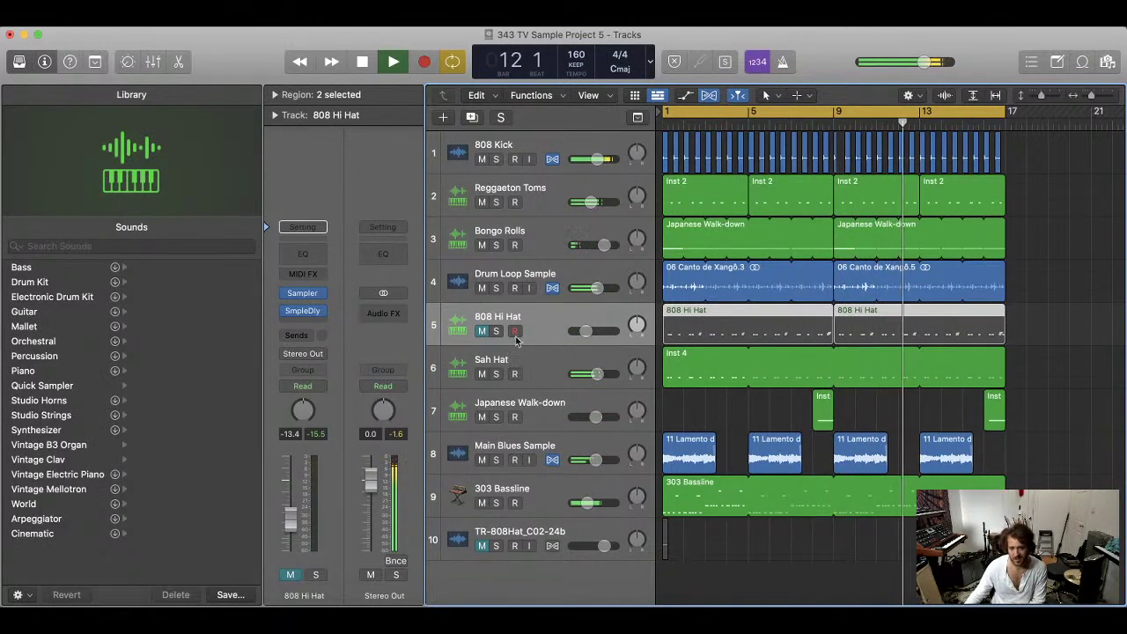
pyautogui.click(482, 331)
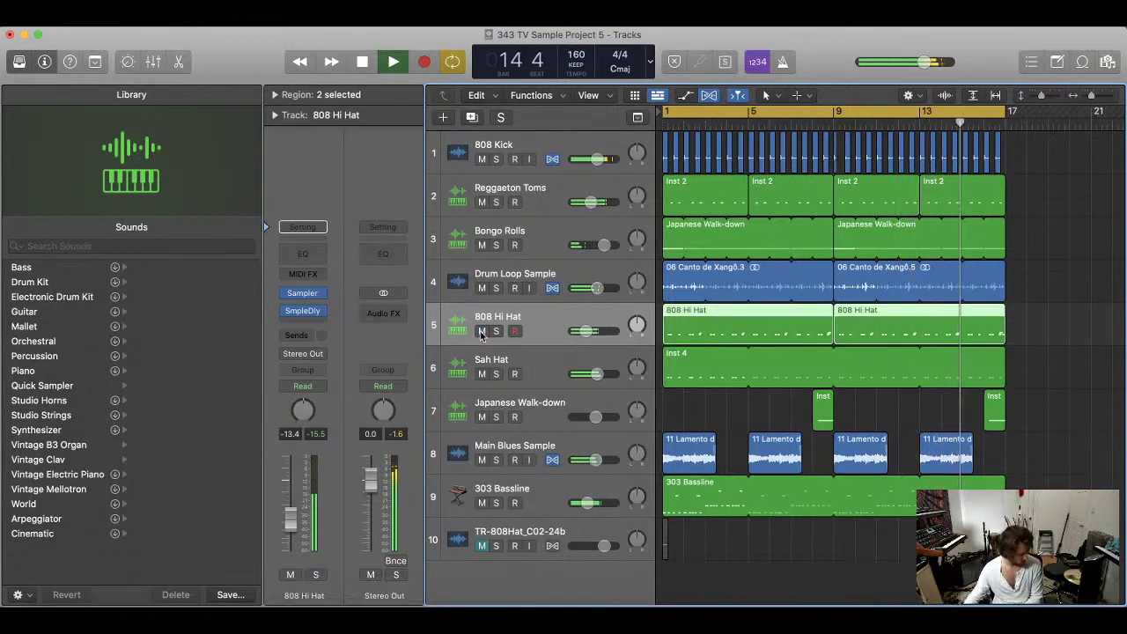
# - Mute and unmute the Main Blues Sample track during playback to compare it against the bassline
pyautogui.hscroll(2, 482, 335)
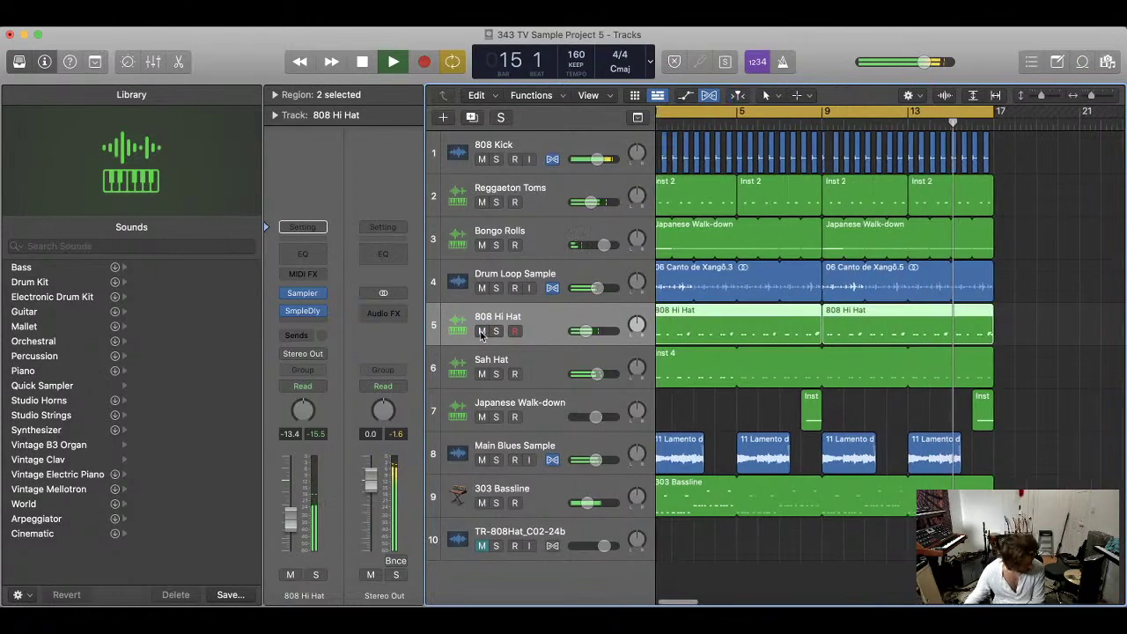
pyautogui.click(675, 408)
pyautogui.scroll(-2, 674, 410)
pyautogui.scroll(-3, 674, 408)
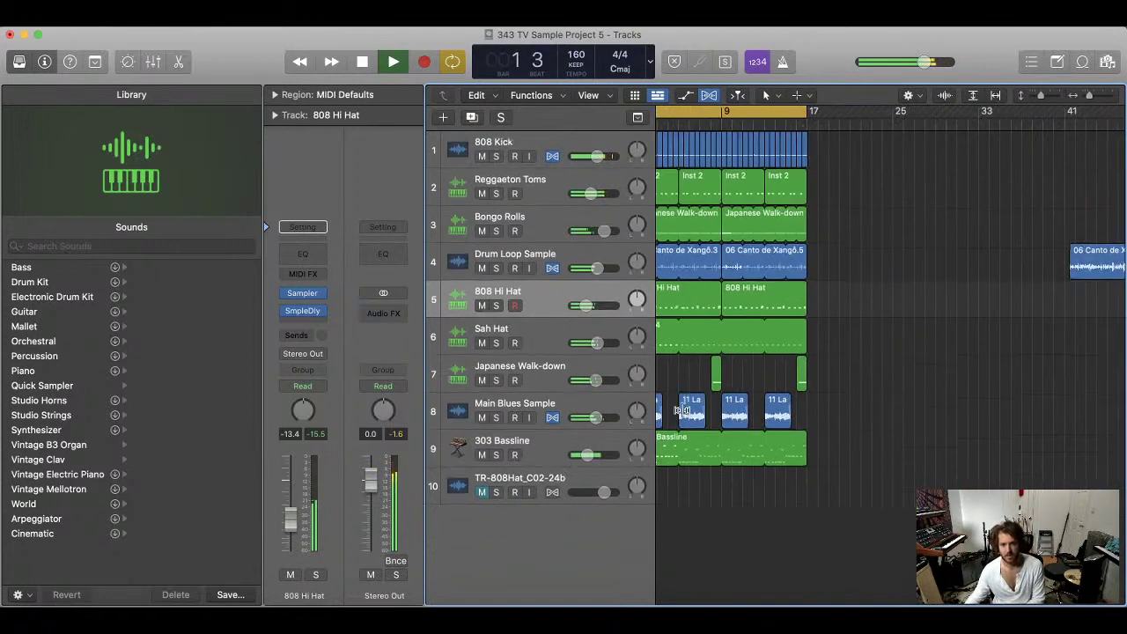
pyautogui.click(480, 418)
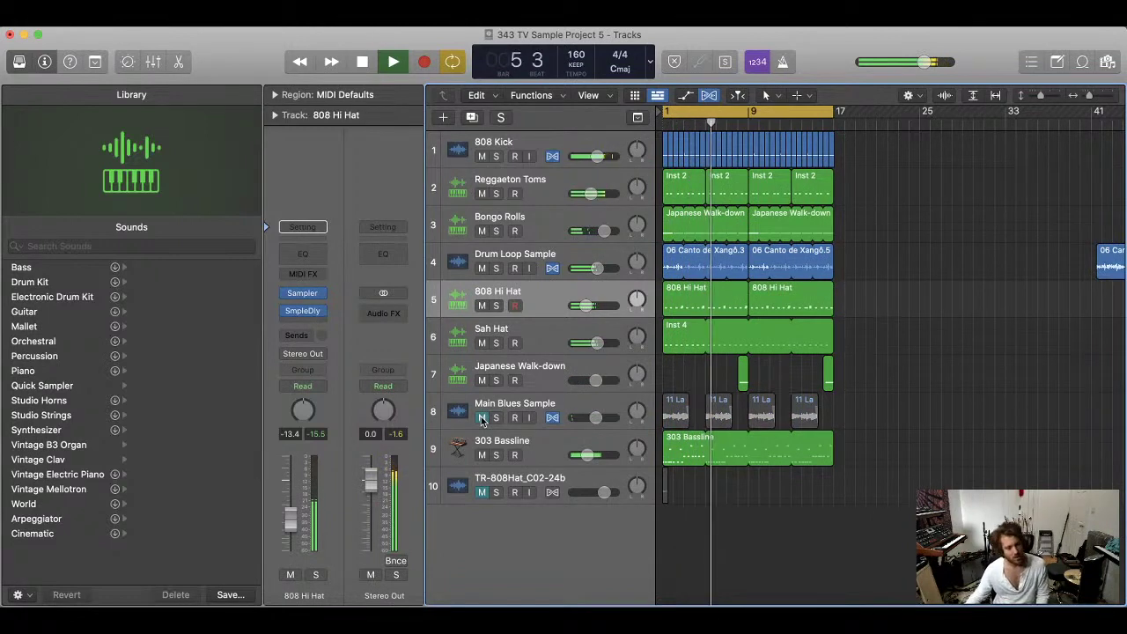
pyautogui.click(481, 418)
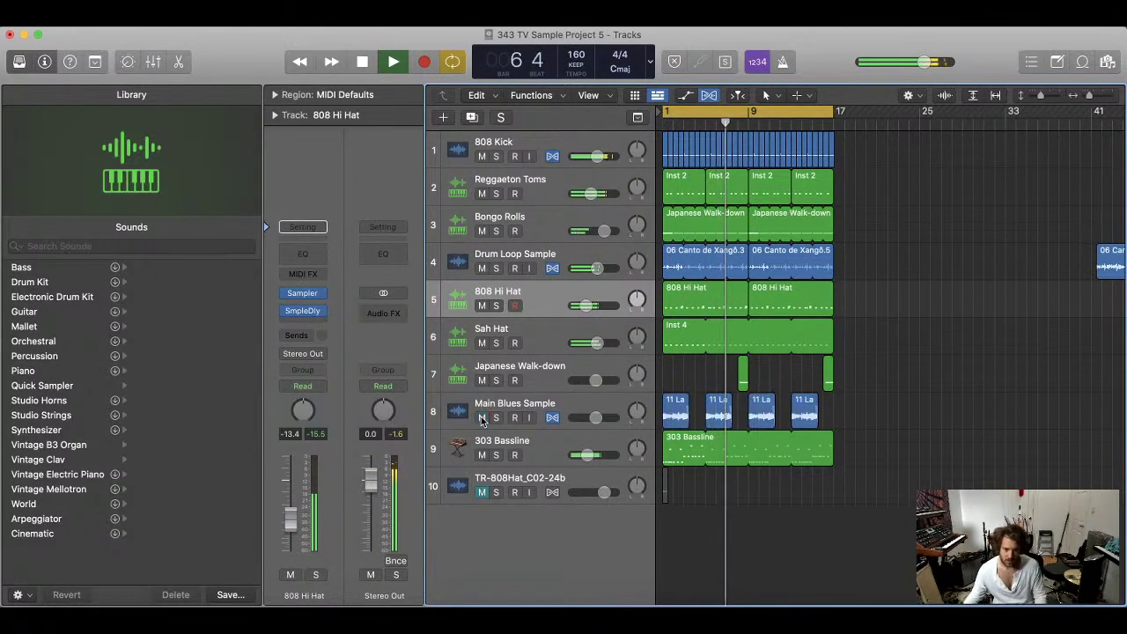
# - Stop playback and insert a stereo Wavesfactory Trackspacer 2.5 on the Main Blues Sample track
pyautogui.click(538, 409)
pyautogui.click(709, 360)
pyautogui.click(303, 322)
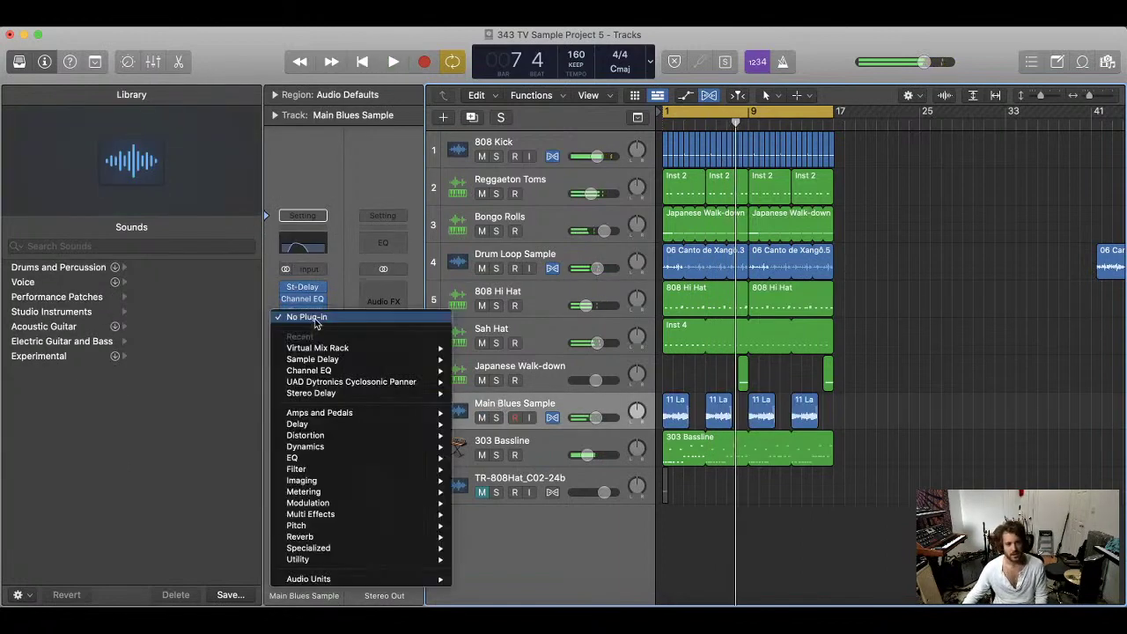
pyautogui.moveTo(423, 579)
pyautogui.moveTo(529, 595)
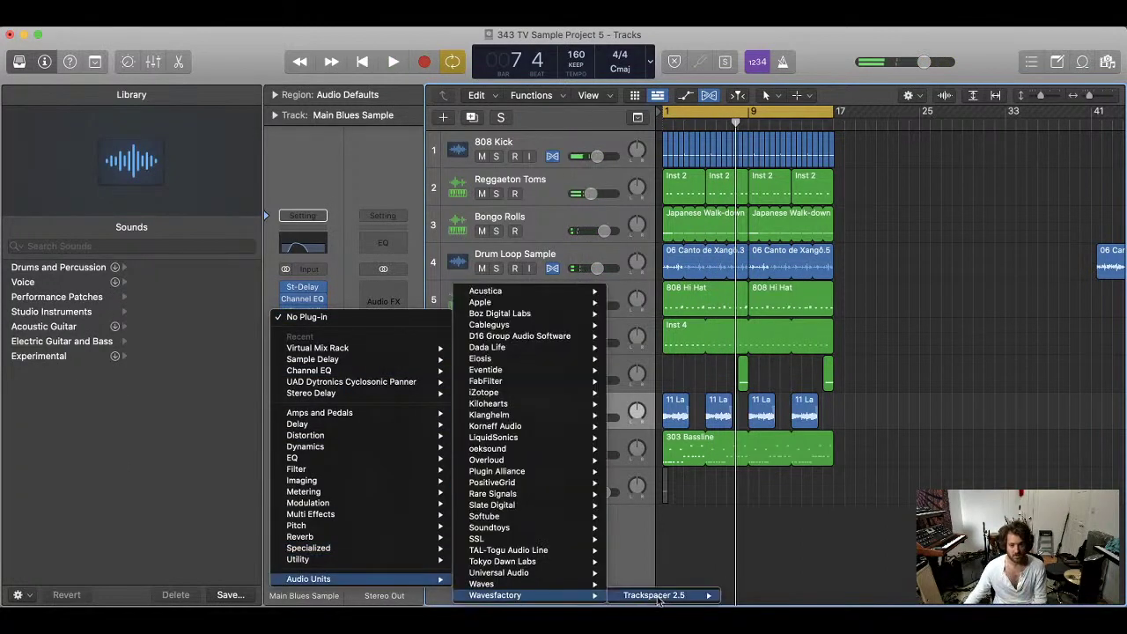
pyautogui.moveTo(705, 595)
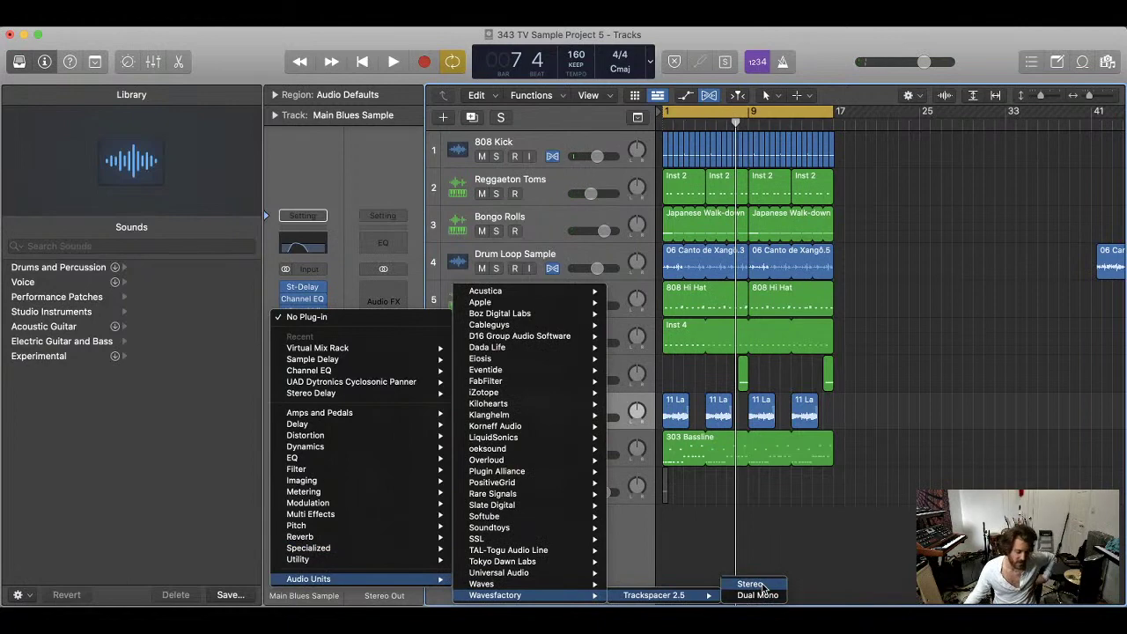
pyautogui.click(755, 584)
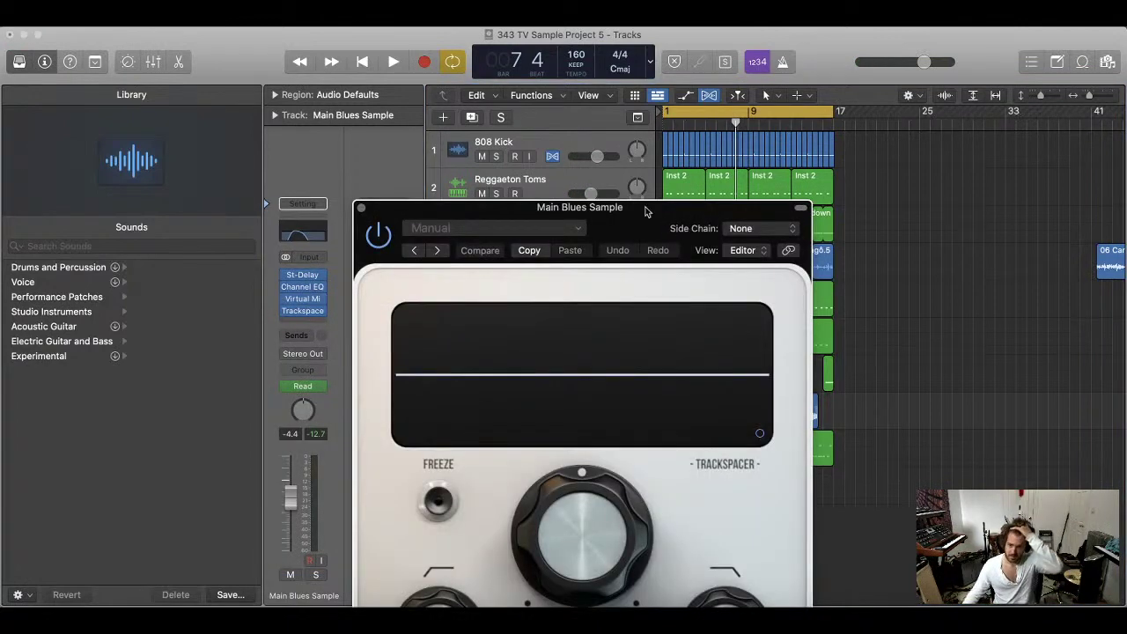
# - Move the Trackspacer window clear of the channel strip and set its side chain source to 303 Bassline (Inst 6)
pyautogui.moveTo(646, 211); pyautogui.dragTo(845, 39)
pyautogui.click(947, 56)
pyautogui.moveTo(958, 84)
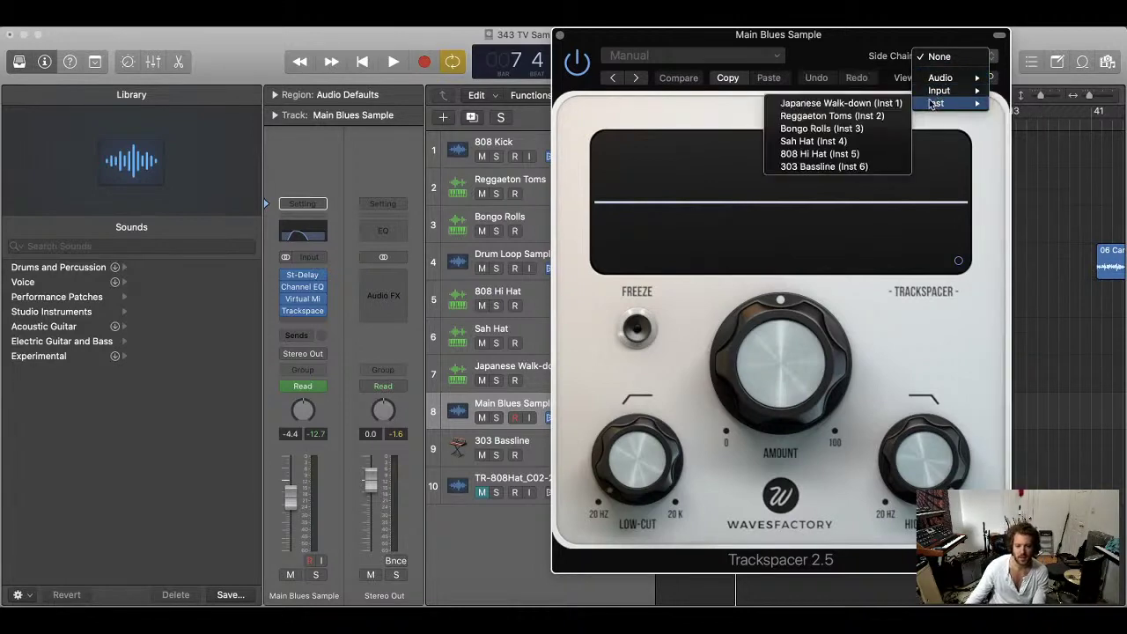
pyautogui.click(851, 168)
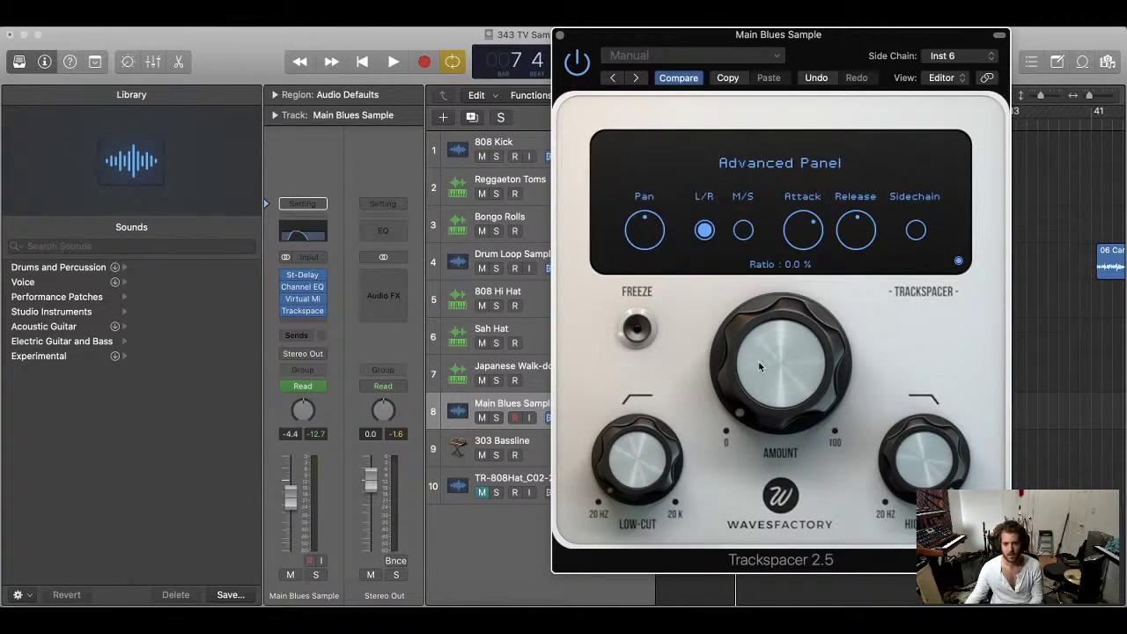
# - Raise the Trackspacer amount slightly and lower its high-cut during playback so only the lower frequencies are ducked
pyautogui.click(758, 361)
pyautogui.moveTo(758, 358); pyautogui.dragTo(767, 334)
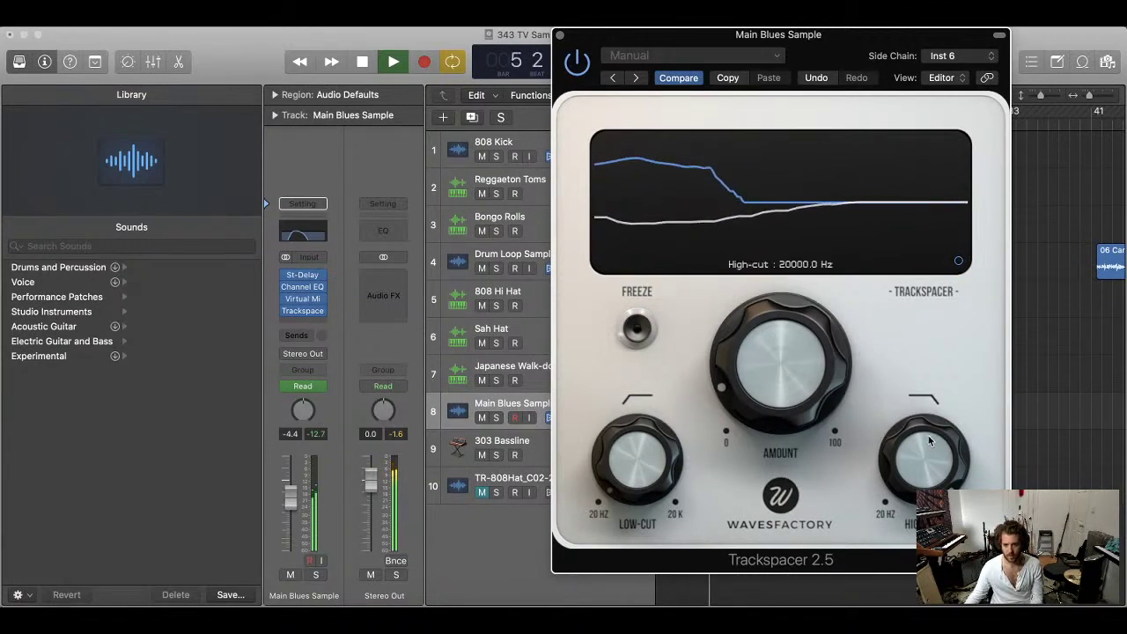
pyautogui.moveTo(929, 440); pyautogui.dragTo(929, 484)
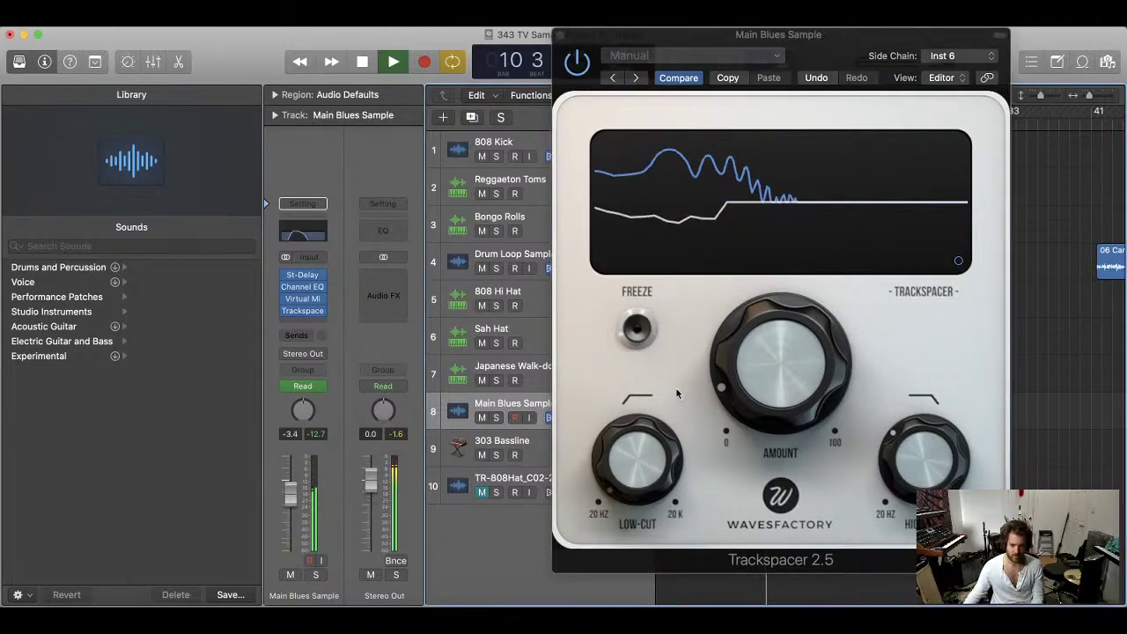
# - Raise the Trackspacer amount slightly further and mute the 303 Bassline track during playback to compare the blues sample without it
pyautogui.moveTo(749, 365); pyautogui.dragTo(754, 360)
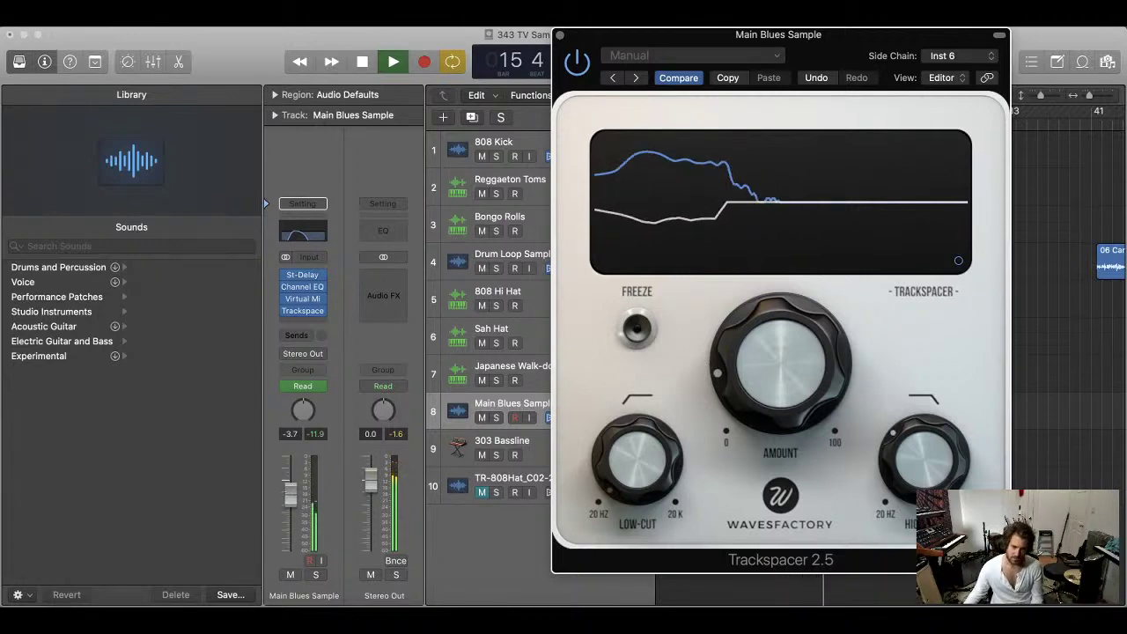
pyautogui.click(478, 453)
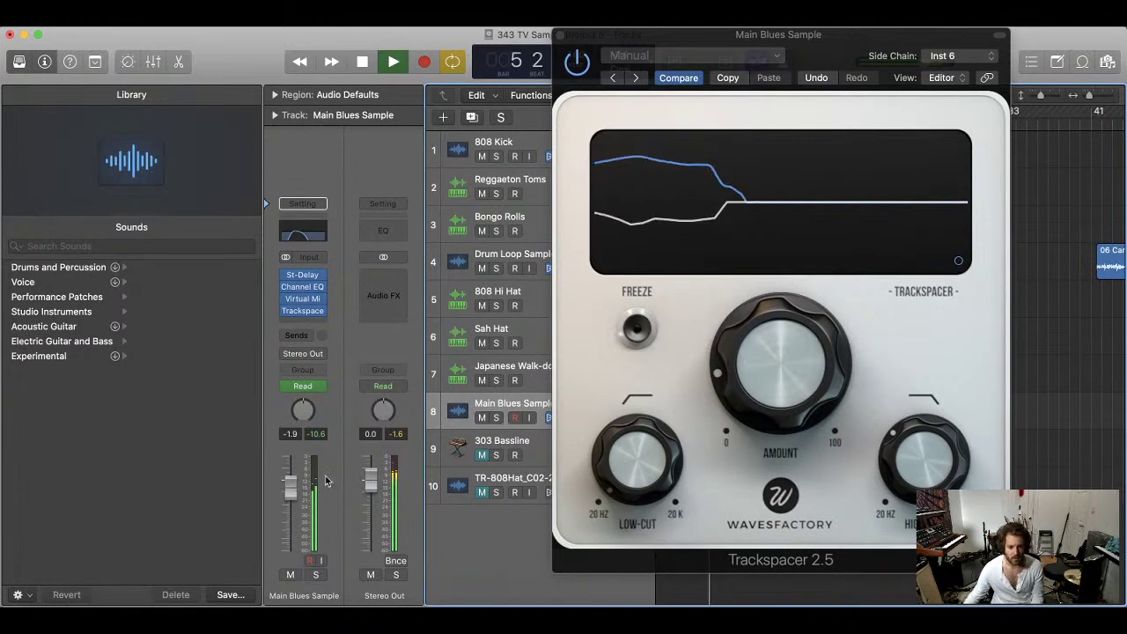
# - Add a Channel EQ to the 303 Bassline track, enable its low-cut filter at 30 Hz, and close the EQ window
pyautogui.click(456, 449)
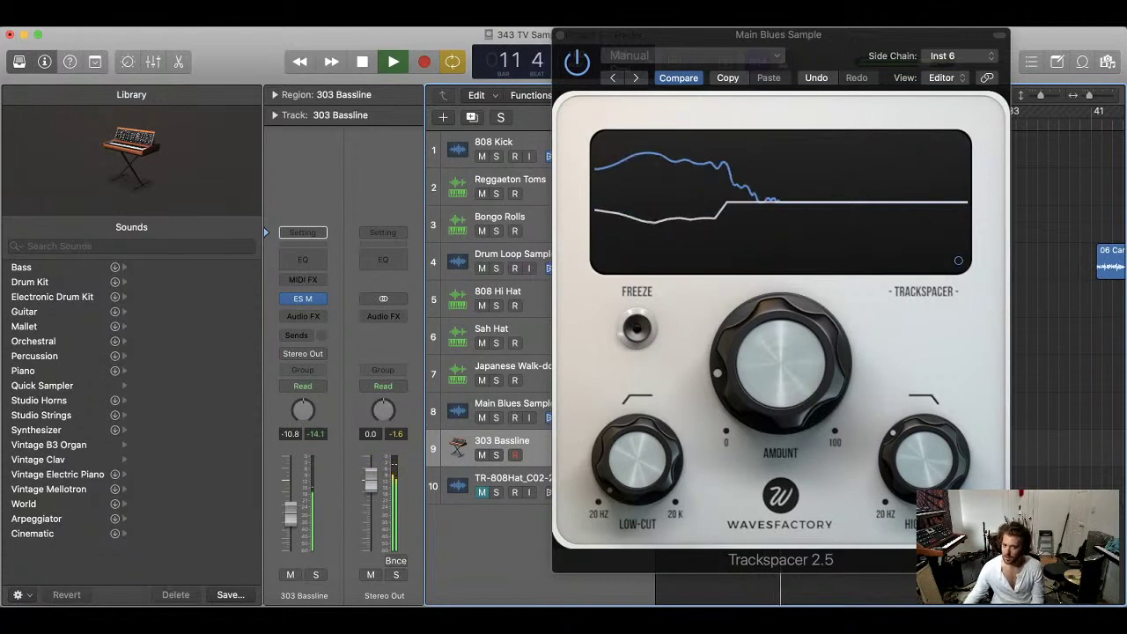
pyautogui.click(302, 271)
pyautogui.click(405, 276)
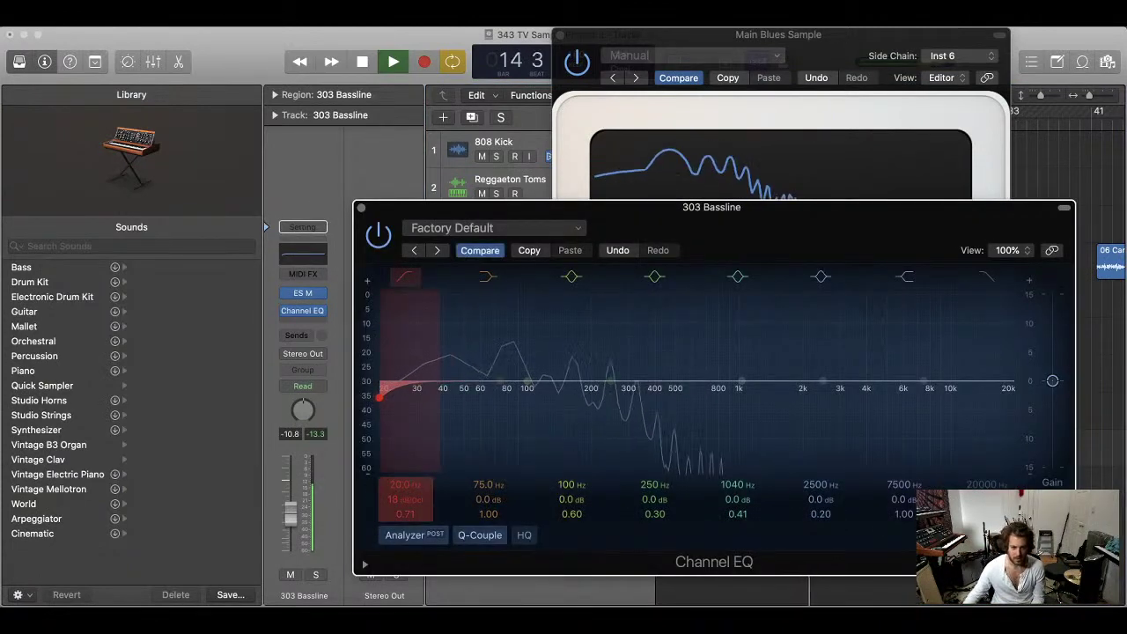
pyautogui.moveTo(410, 498); pyautogui.dragTo(408, 490)
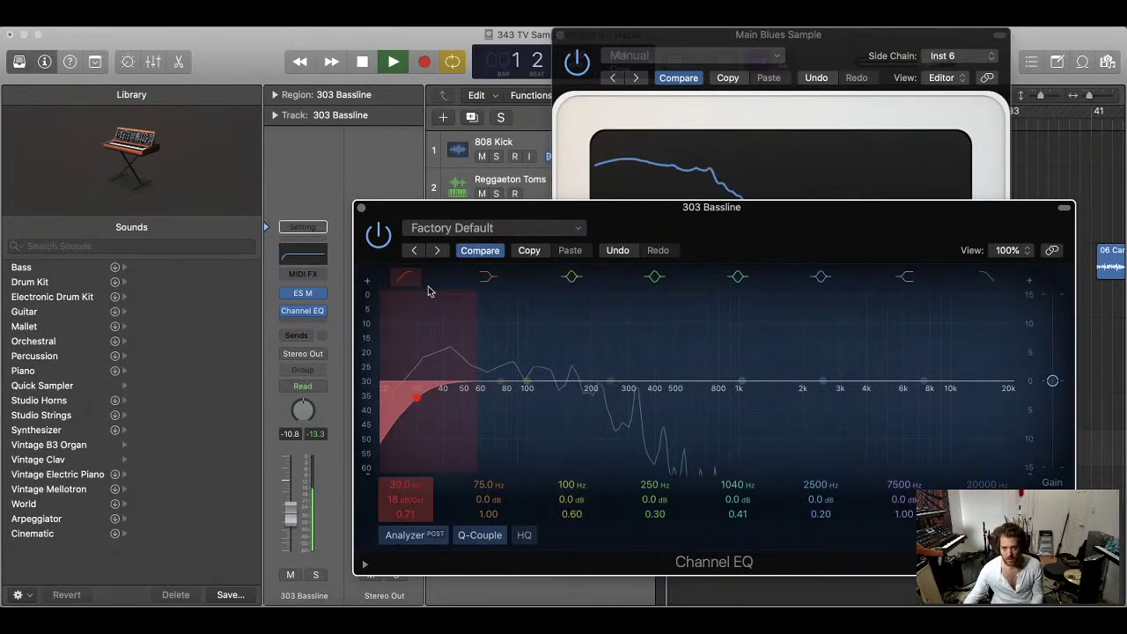
pyautogui.press('super+w')
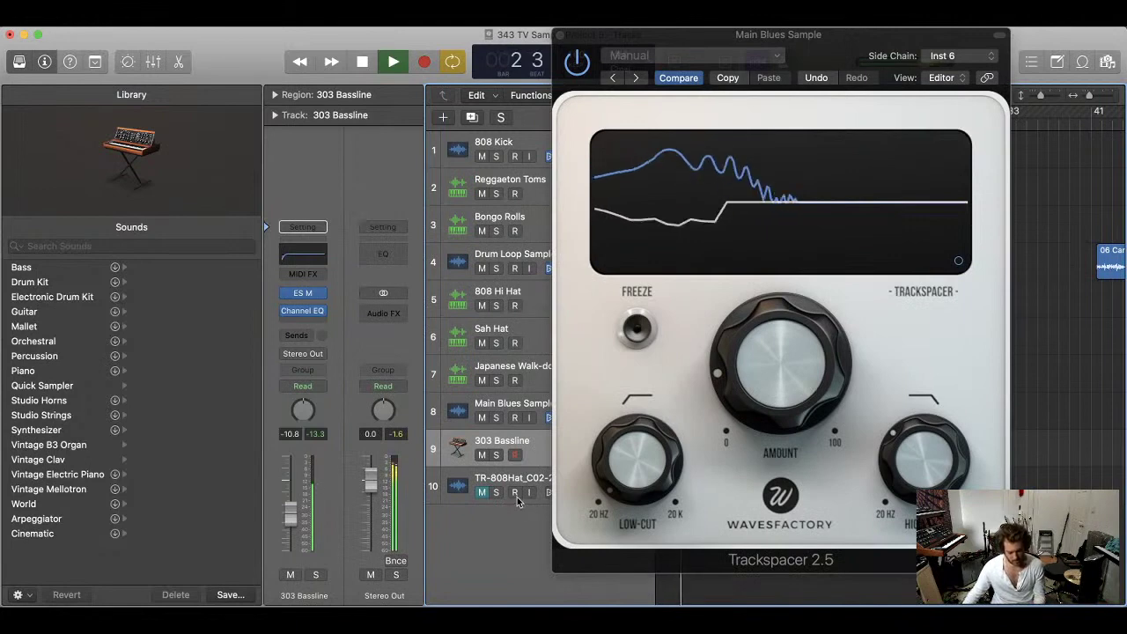
# - Close the Trackspacer window, stop playback, and return the playhead to the start of the project
pyautogui.click(558, 36)
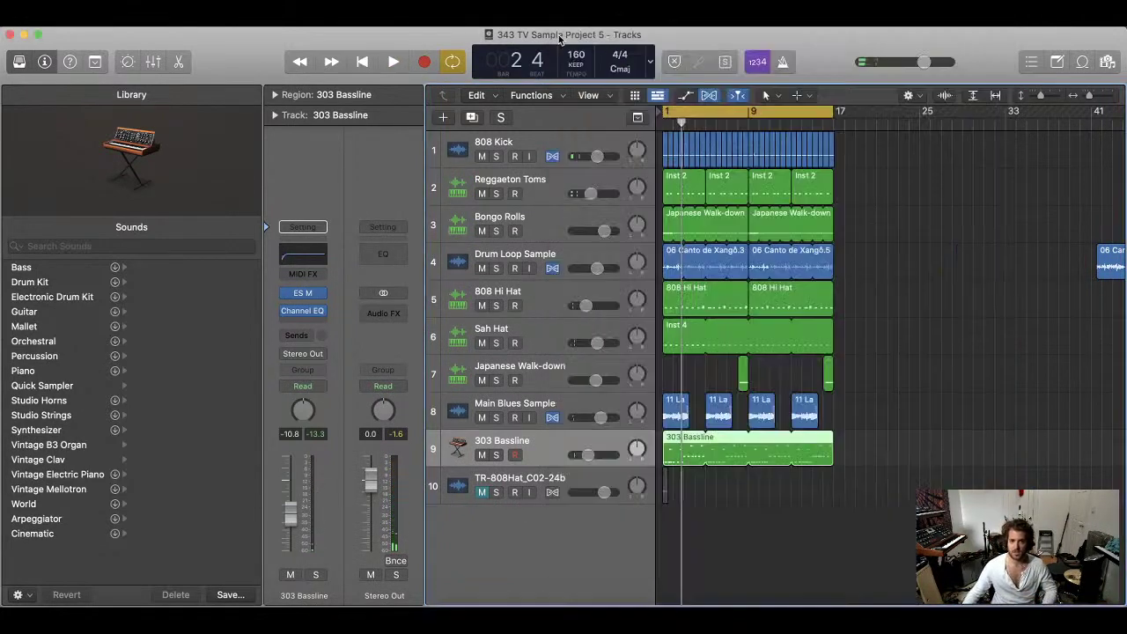
pyautogui.press('Return')
pyautogui.press('space')
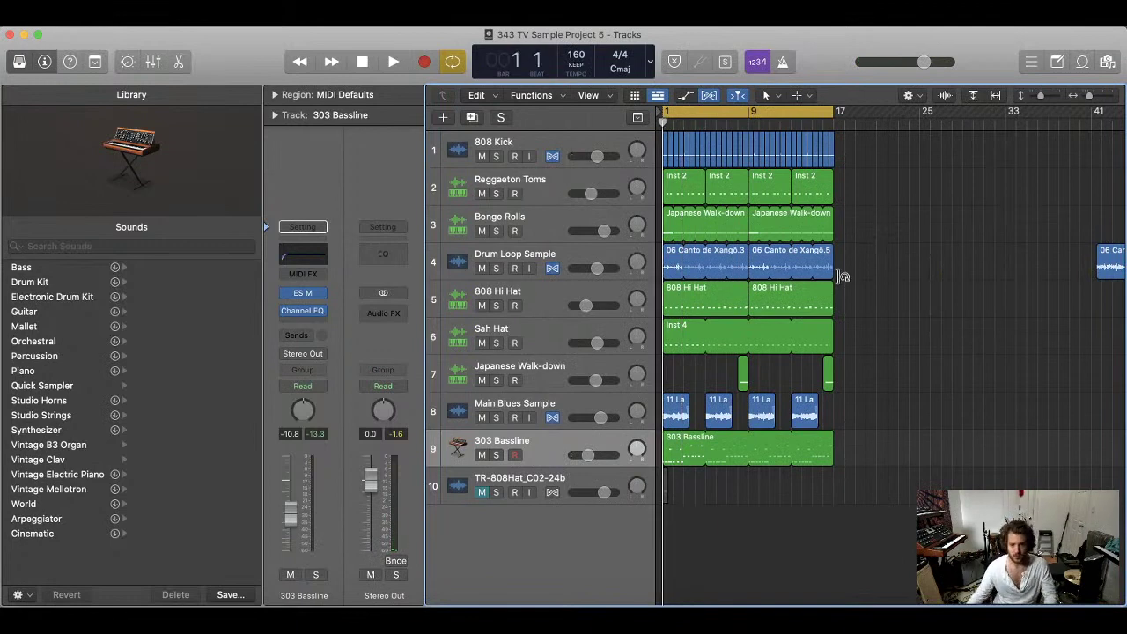
# - Delete the unused, muted TR-808Hat_C02-24b track together with its region
pyautogui.click(593, 476)
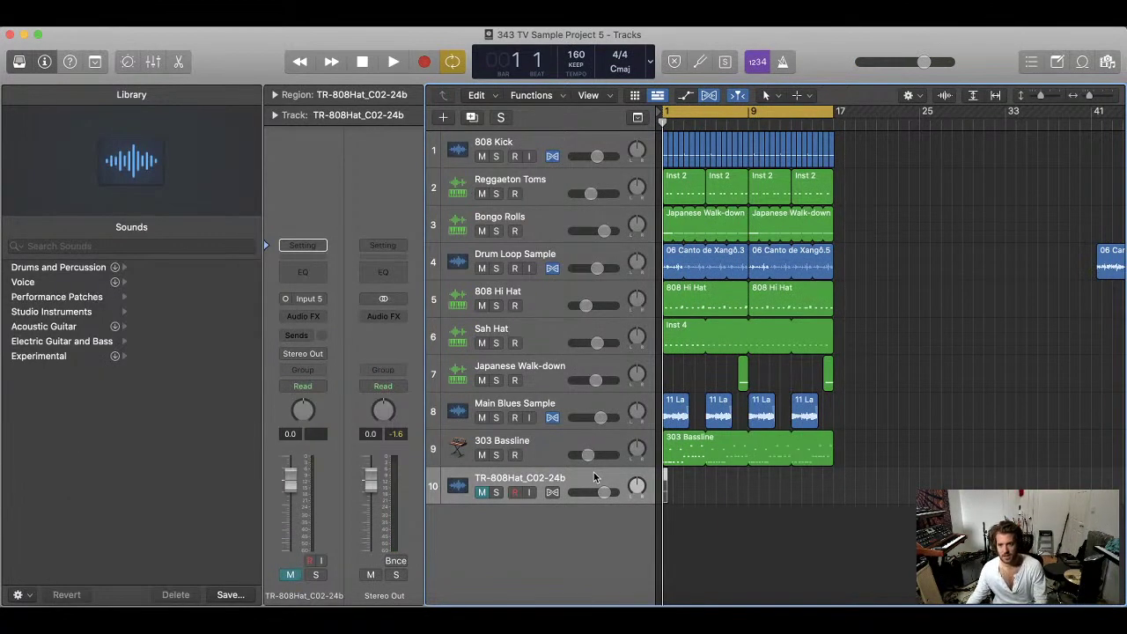
pyautogui.press('Delete')
pyautogui.press('super+Delete')
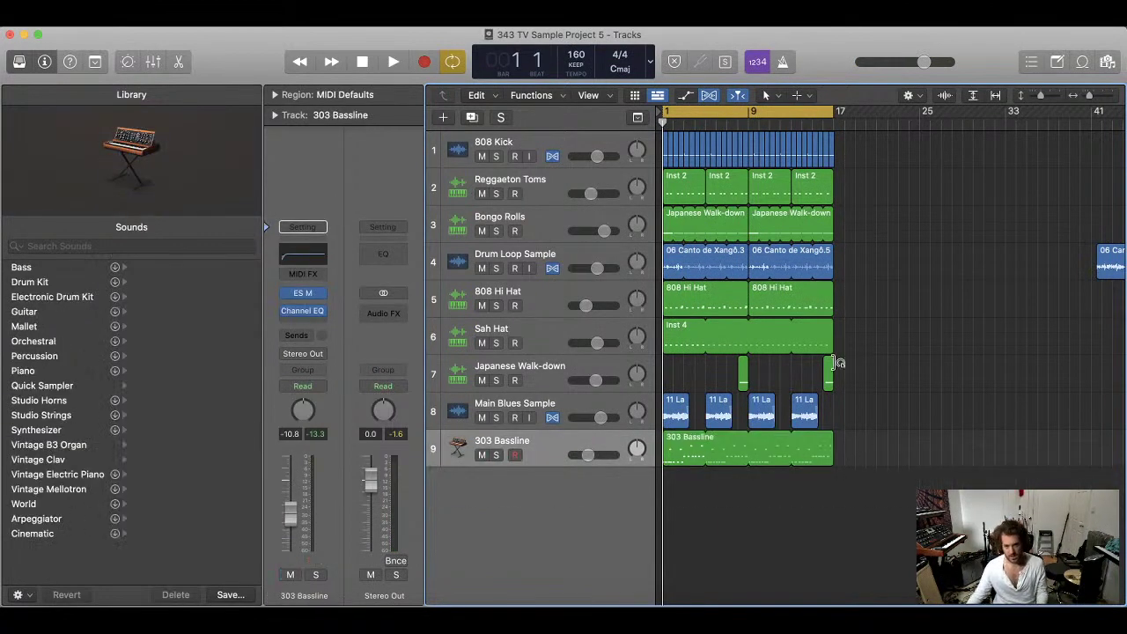